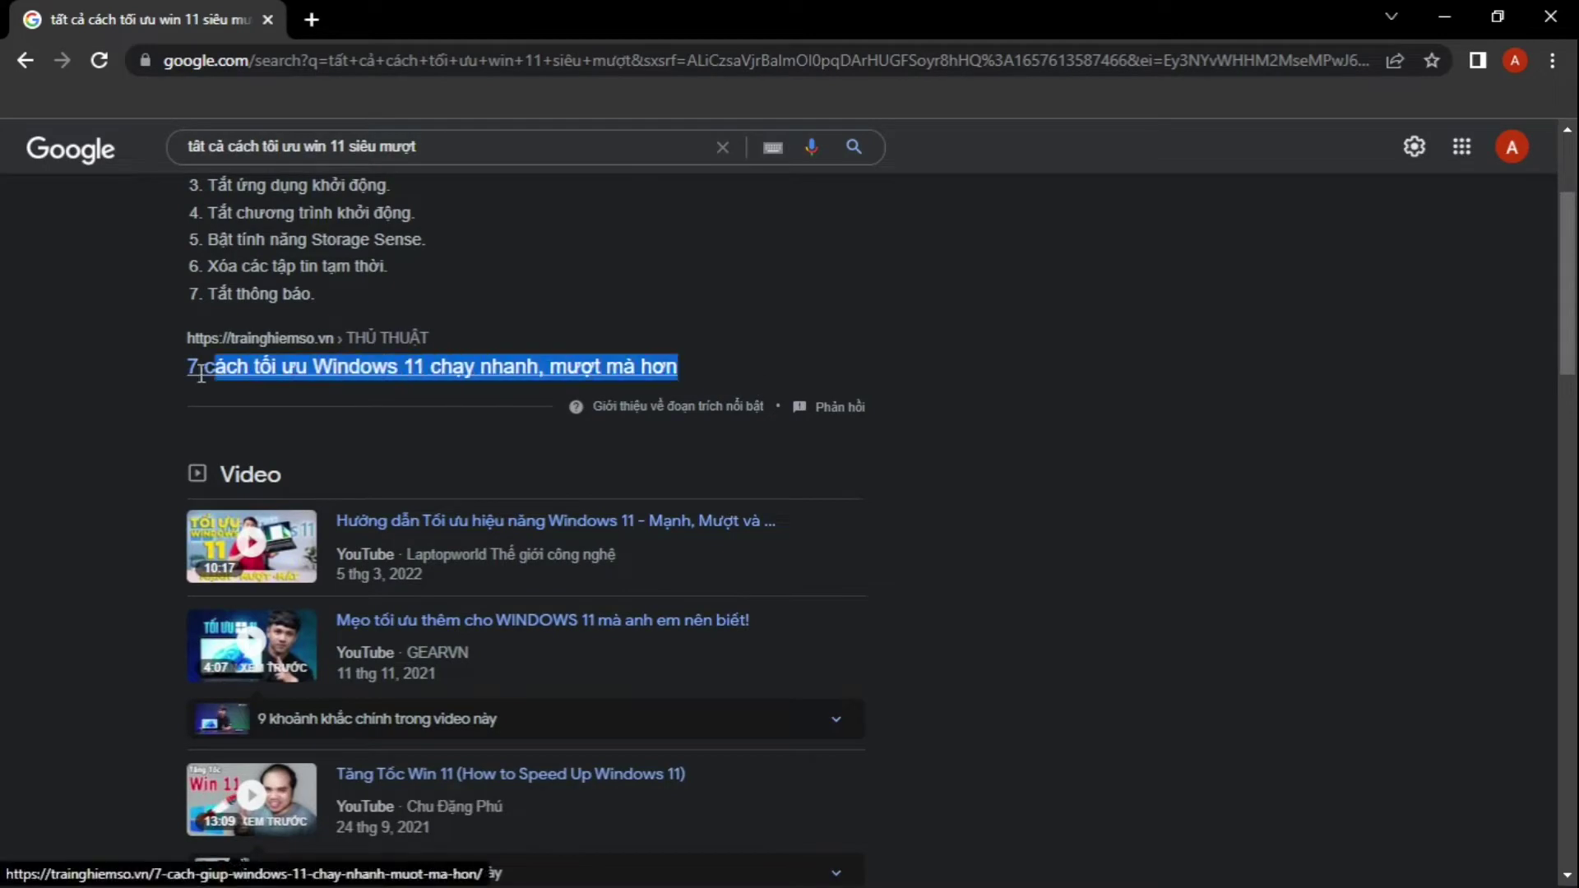
Look through the Google search results about ways to speed up and optimize Windows 11
scroll(1015, 481, down, 6)
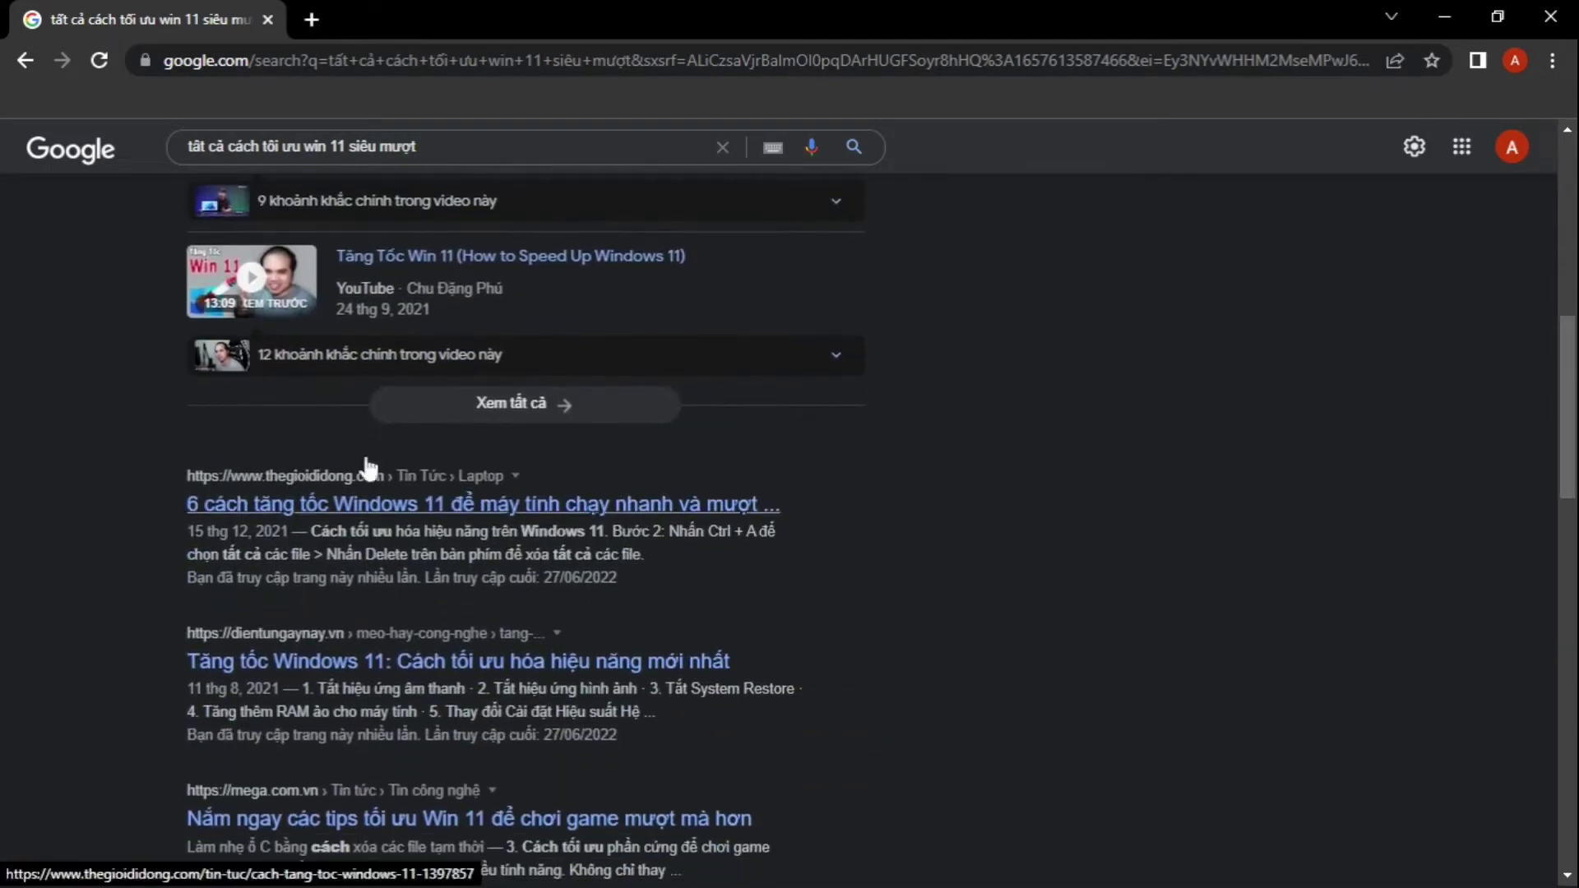
scroll(344, 220, down, 7)
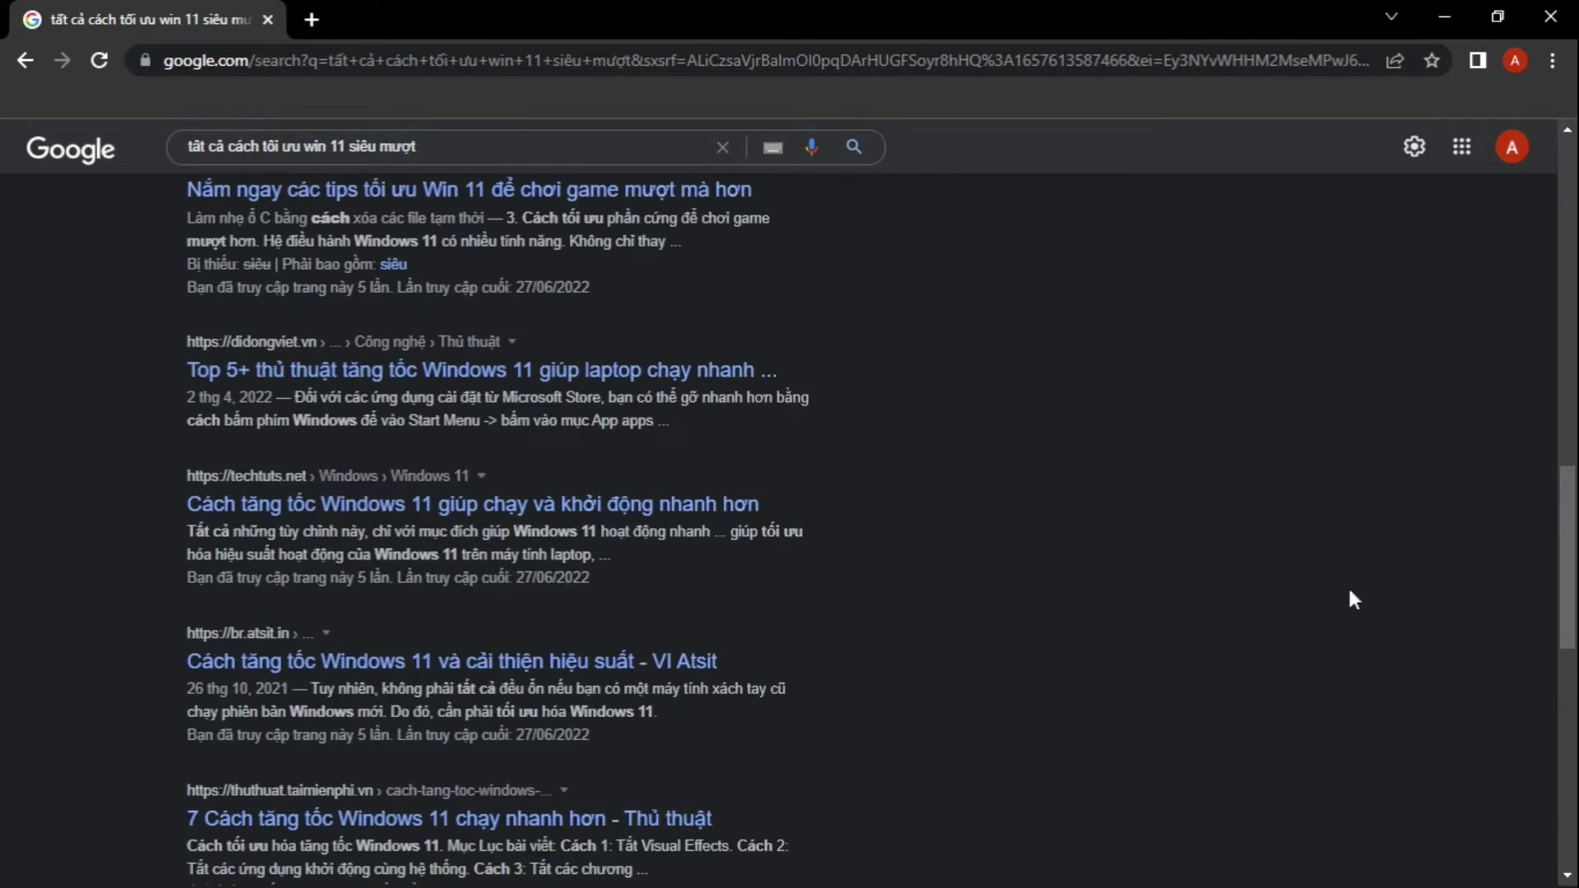
scroll(1349, 585, down, 5)
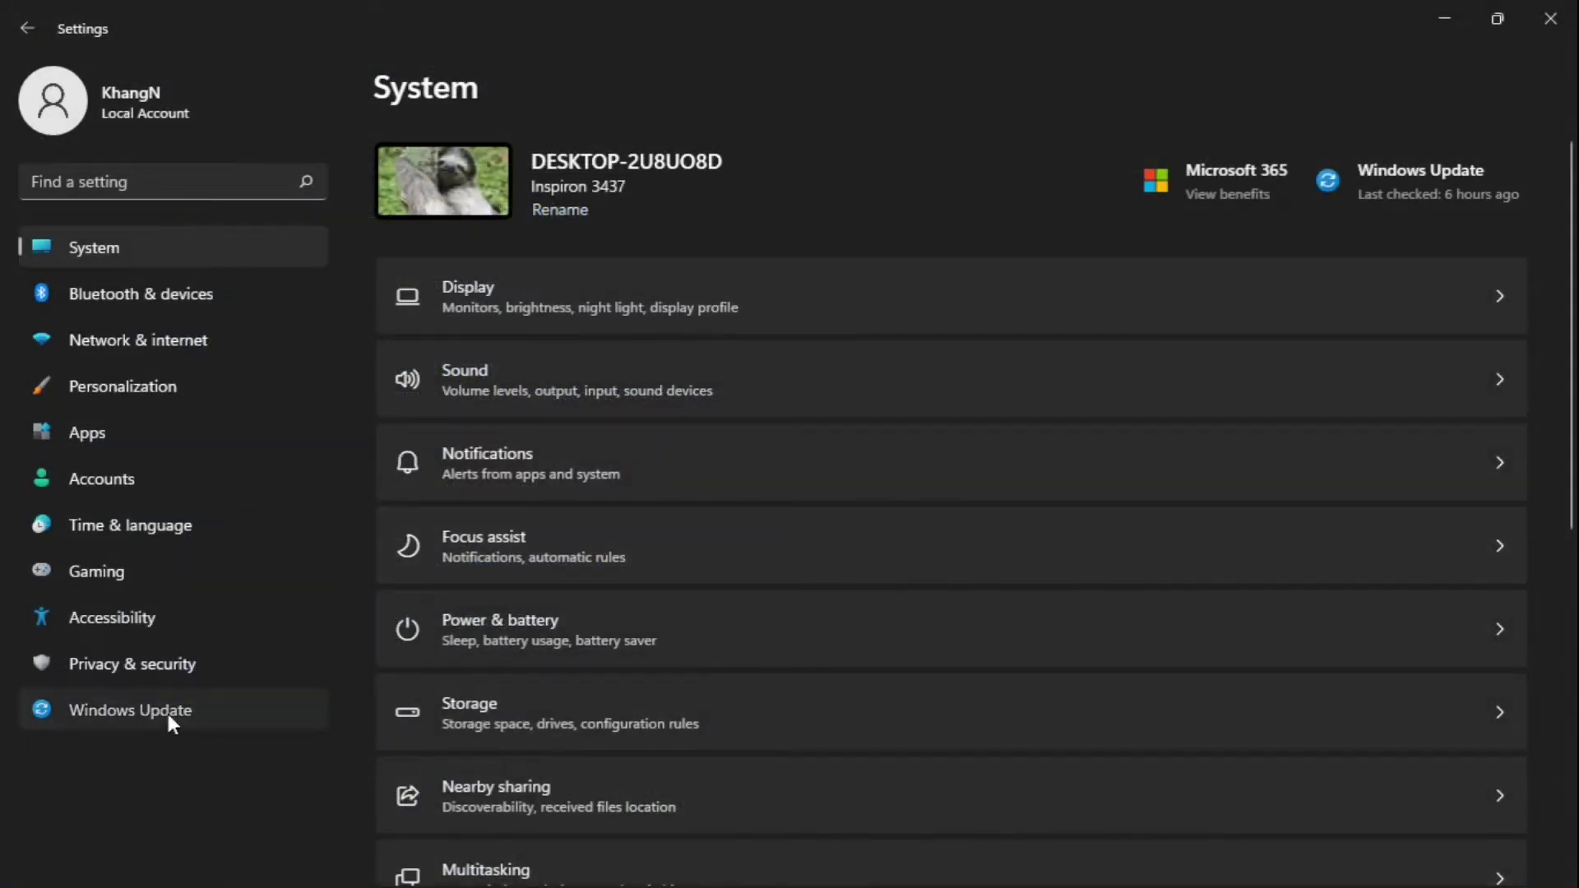
In Windows Settings, check Windows Update for new updates, have the available one installed, and close Settings
click(168, 721)
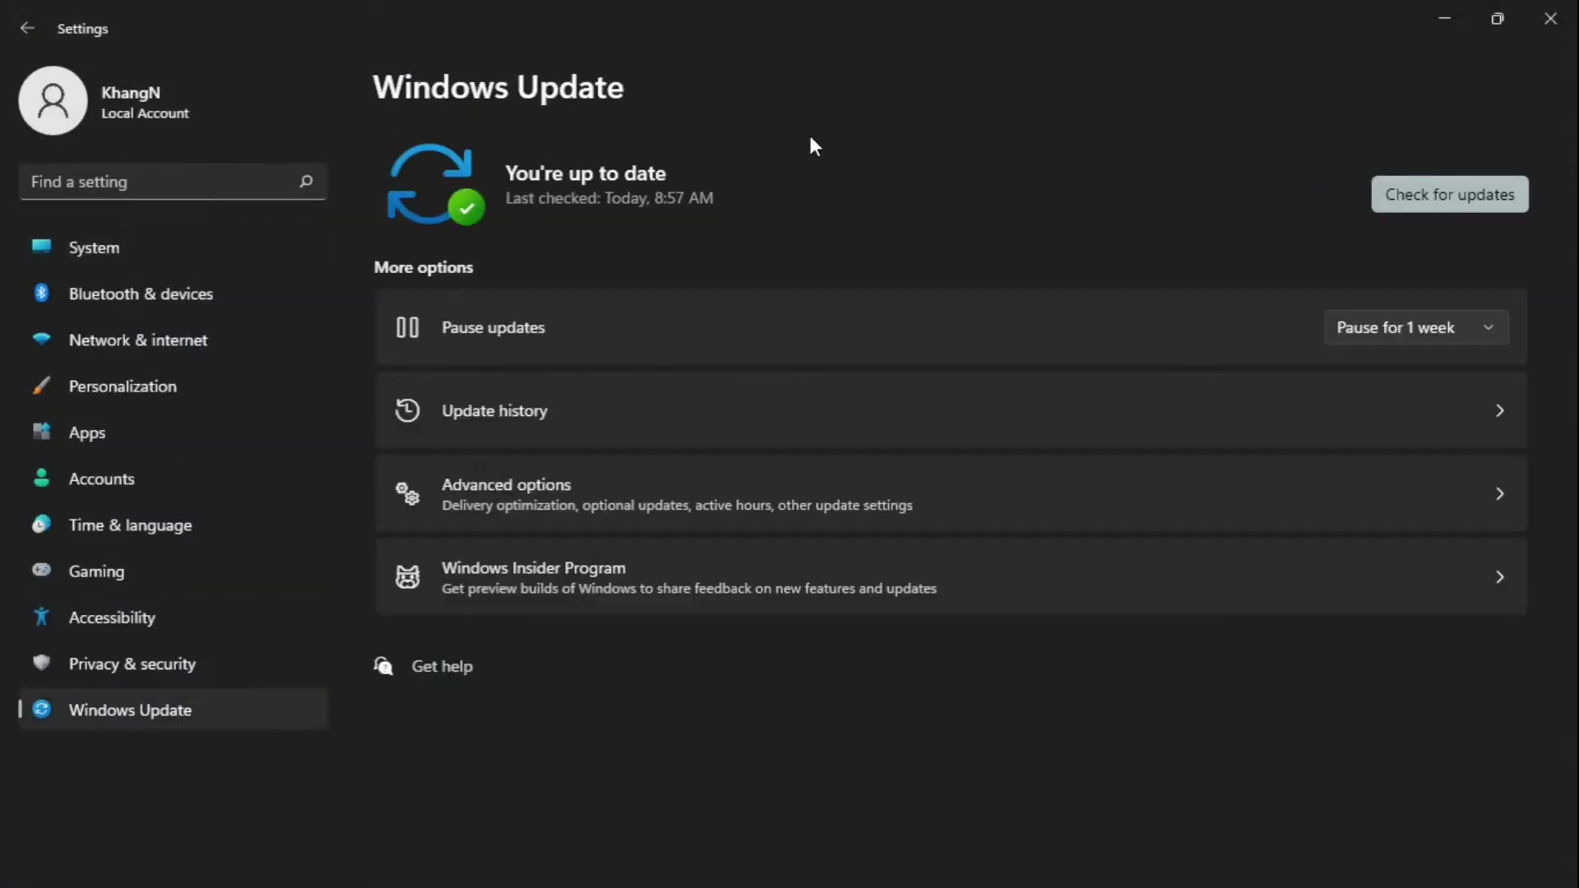
click(1470, 195)
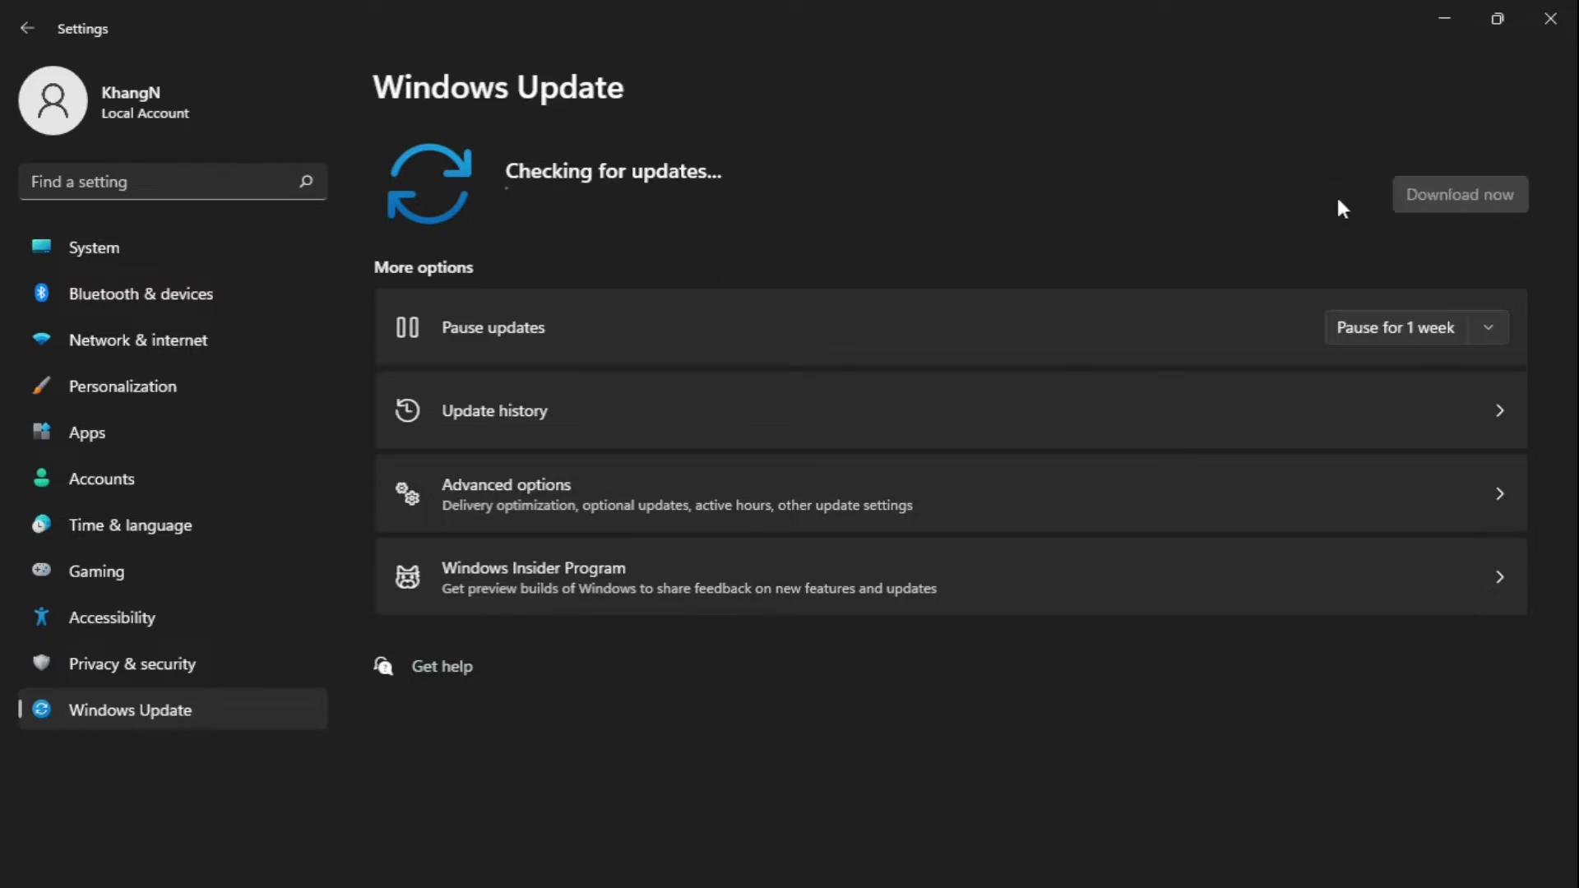
drag(1129, 287, 325, 304)
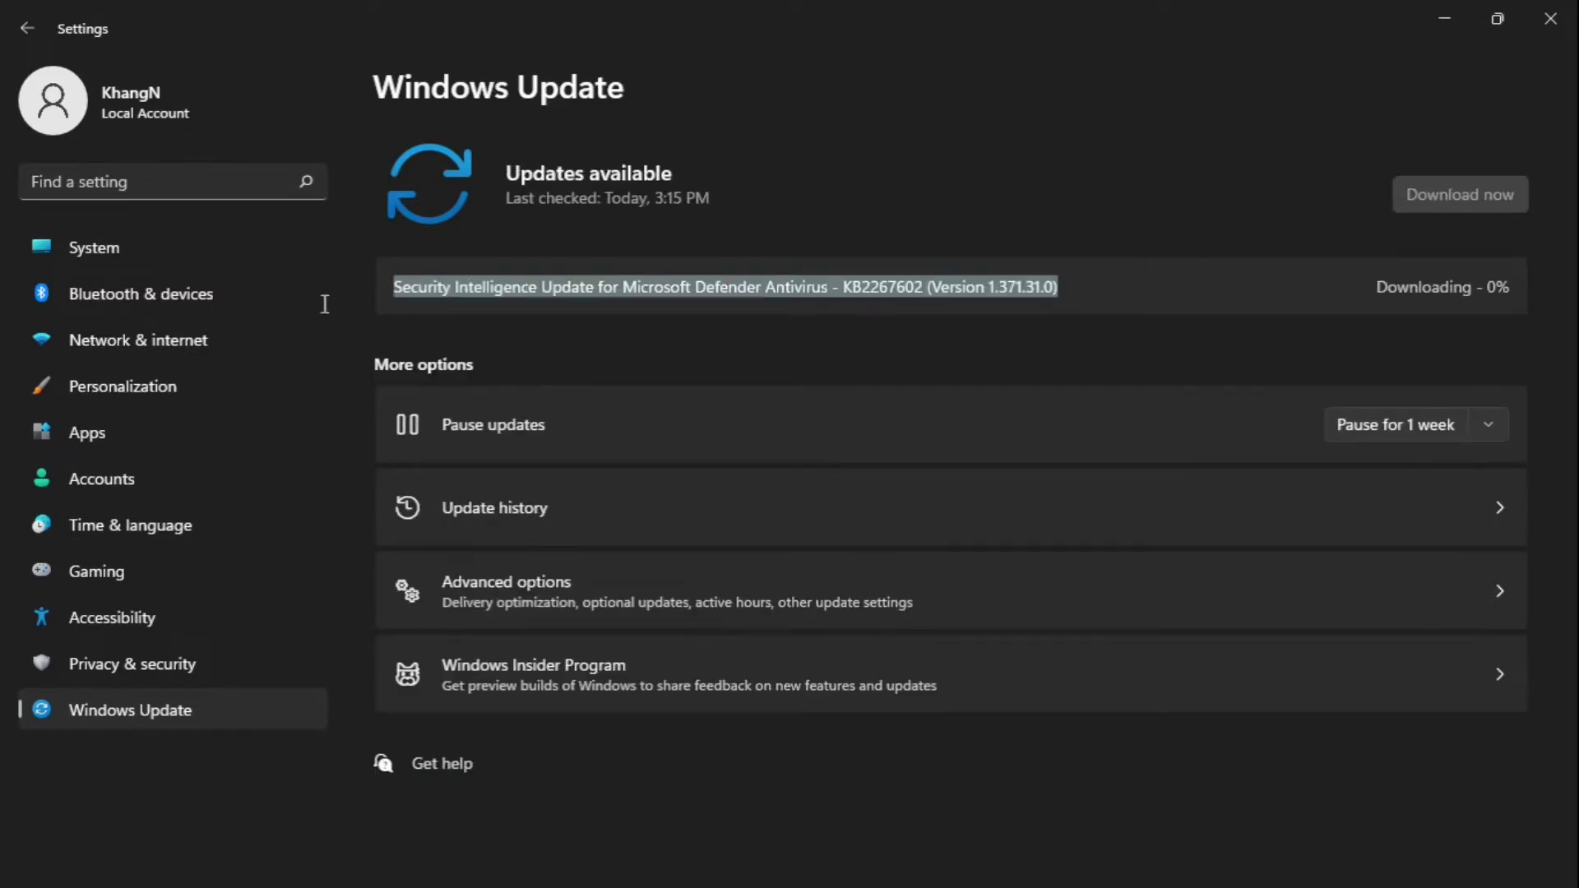
click(834, 248)
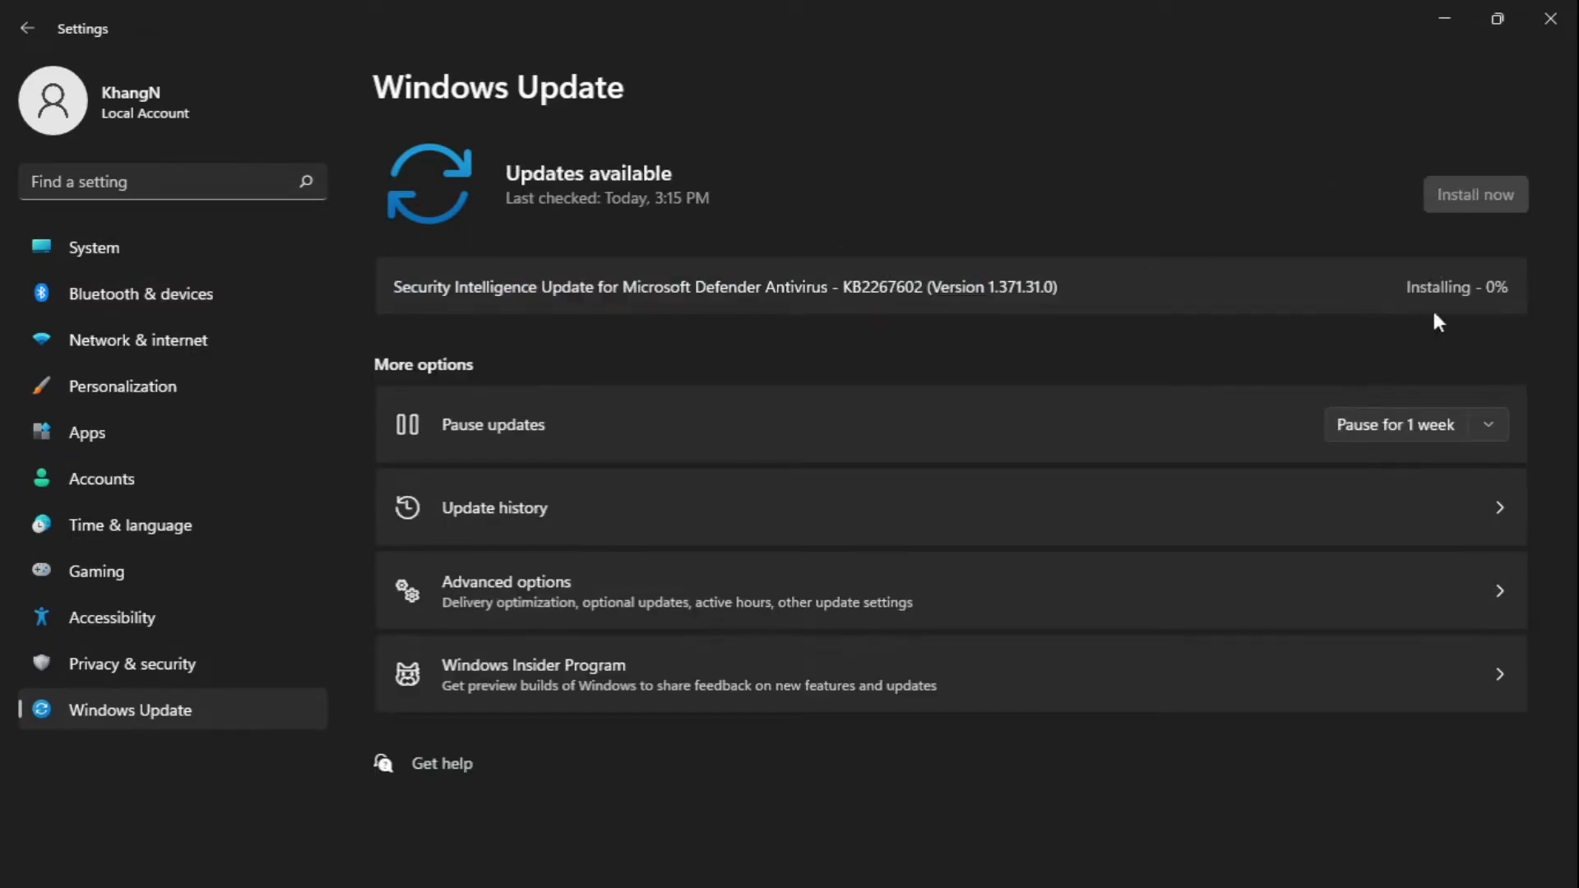
click(1462, 197)
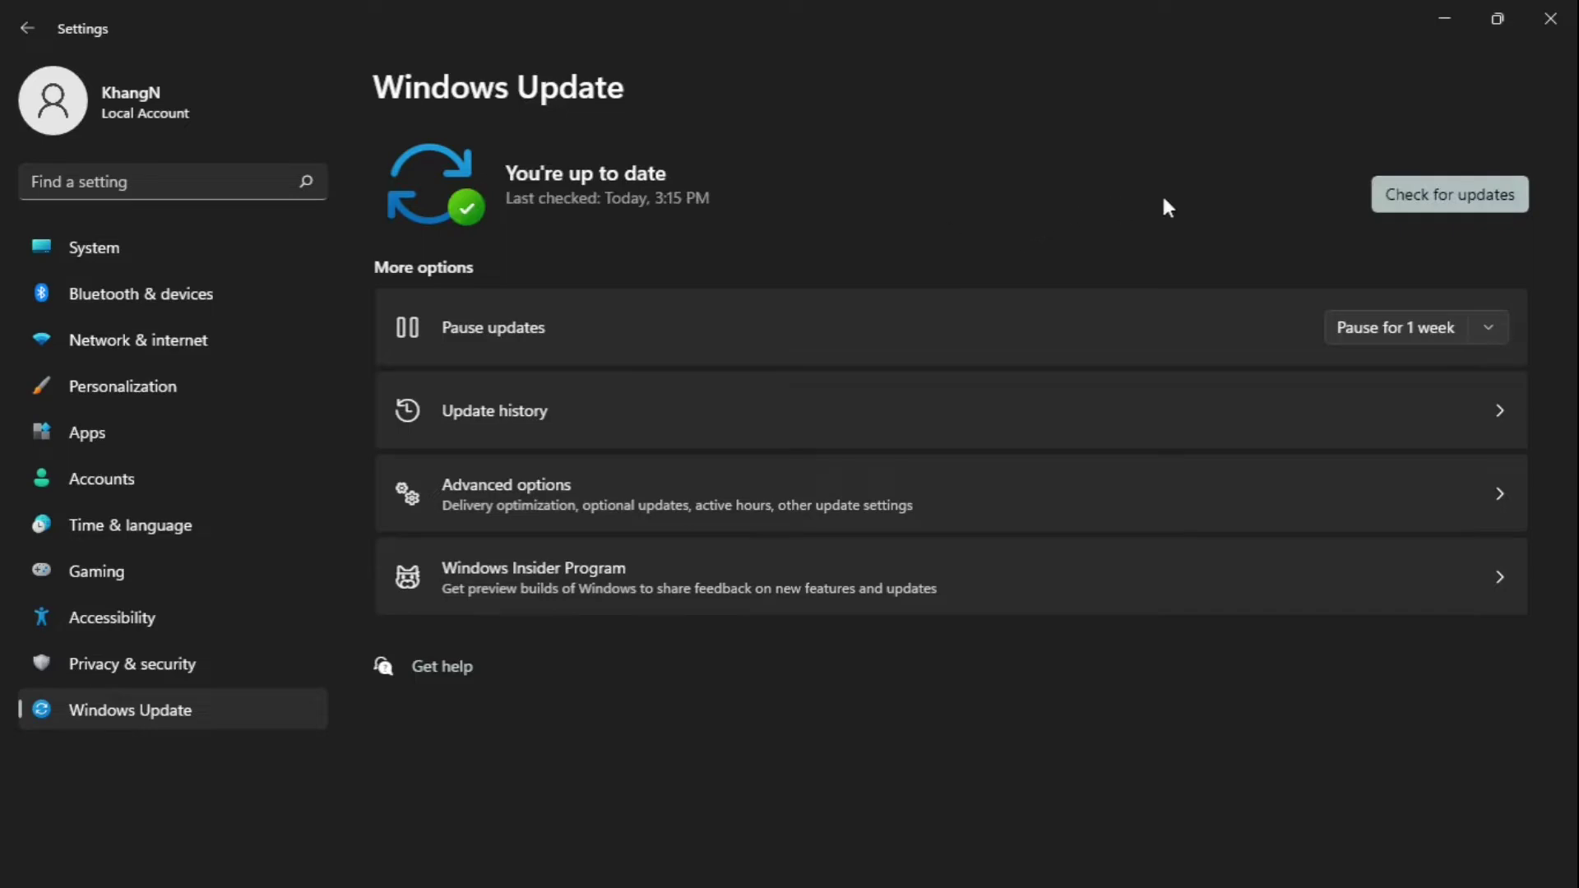
click(1550, 18)
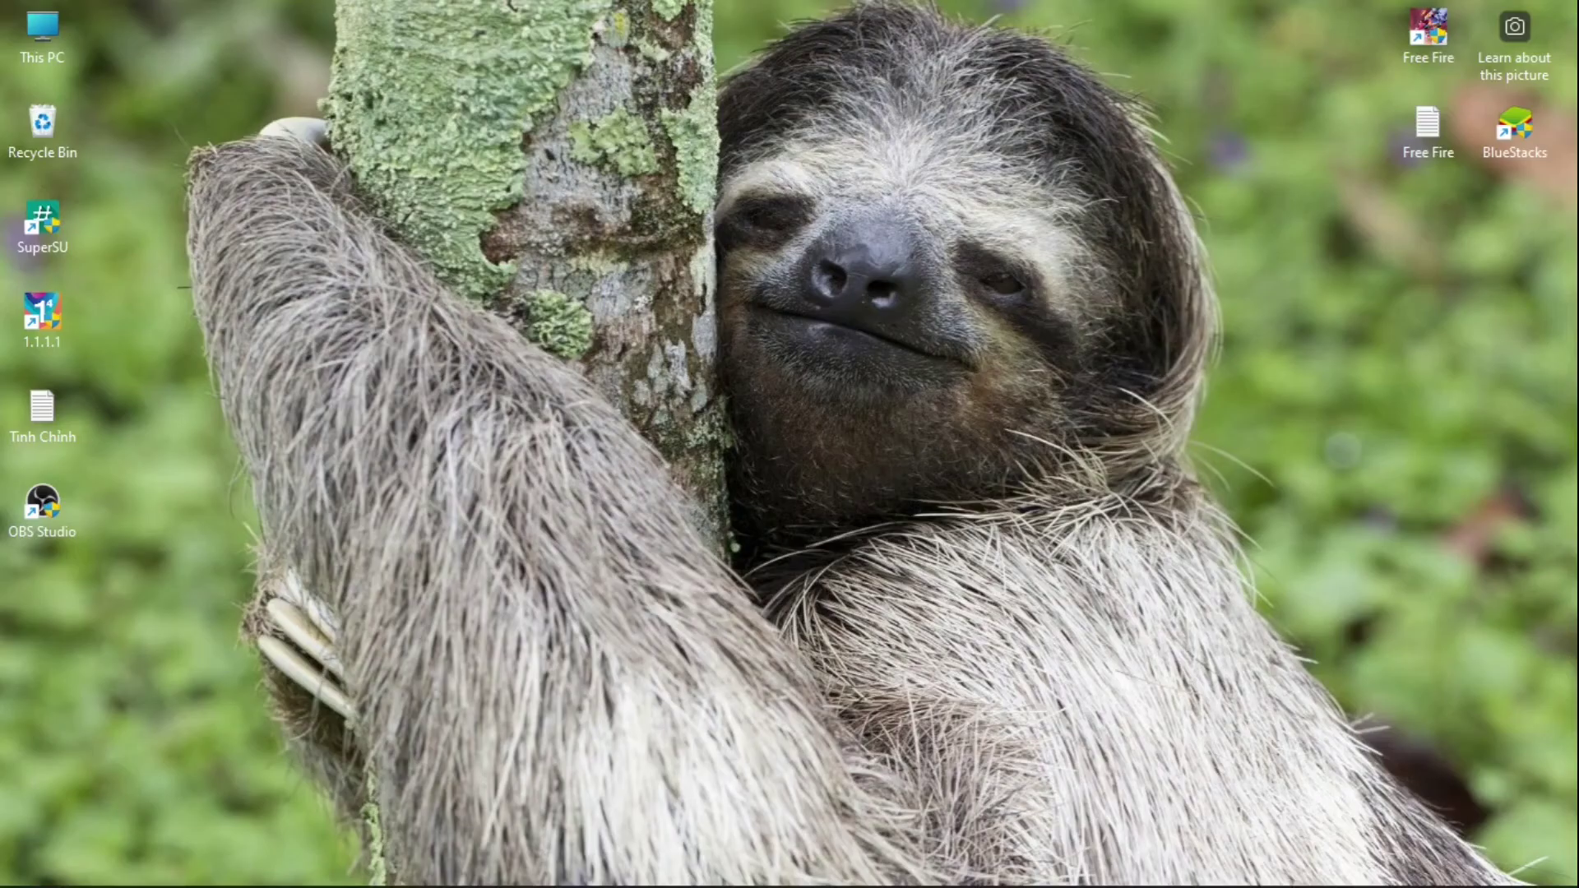
Switch to Google Chrome, search for "nvidia", open the NVIDIA Driver Downloads page and dismiss the translation prompt
click(793, 868)
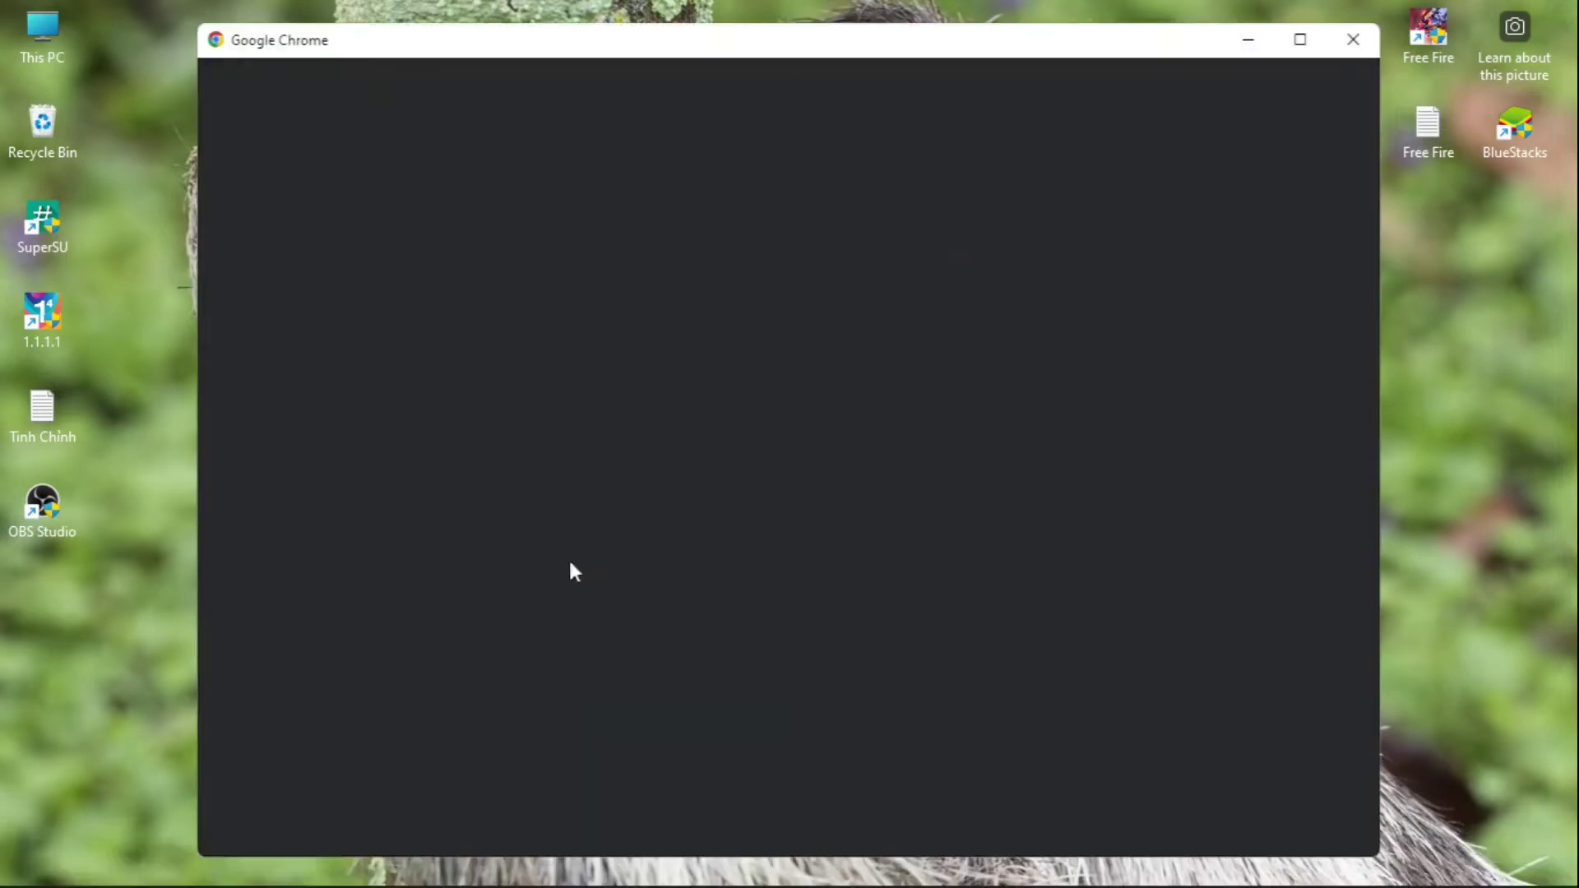
click(497, 577)
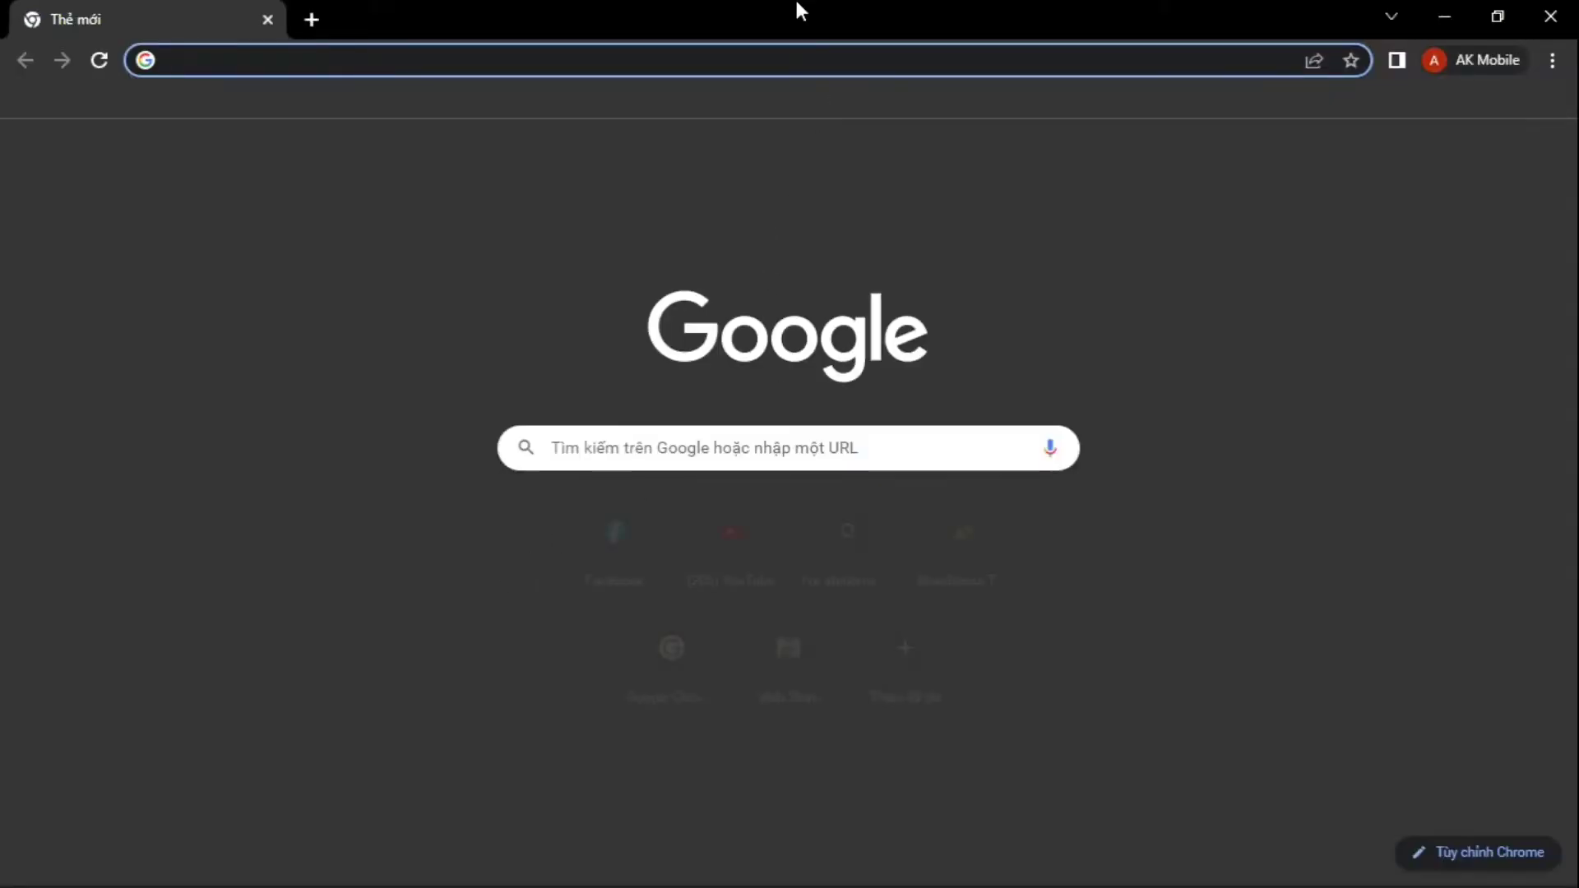
text(n)
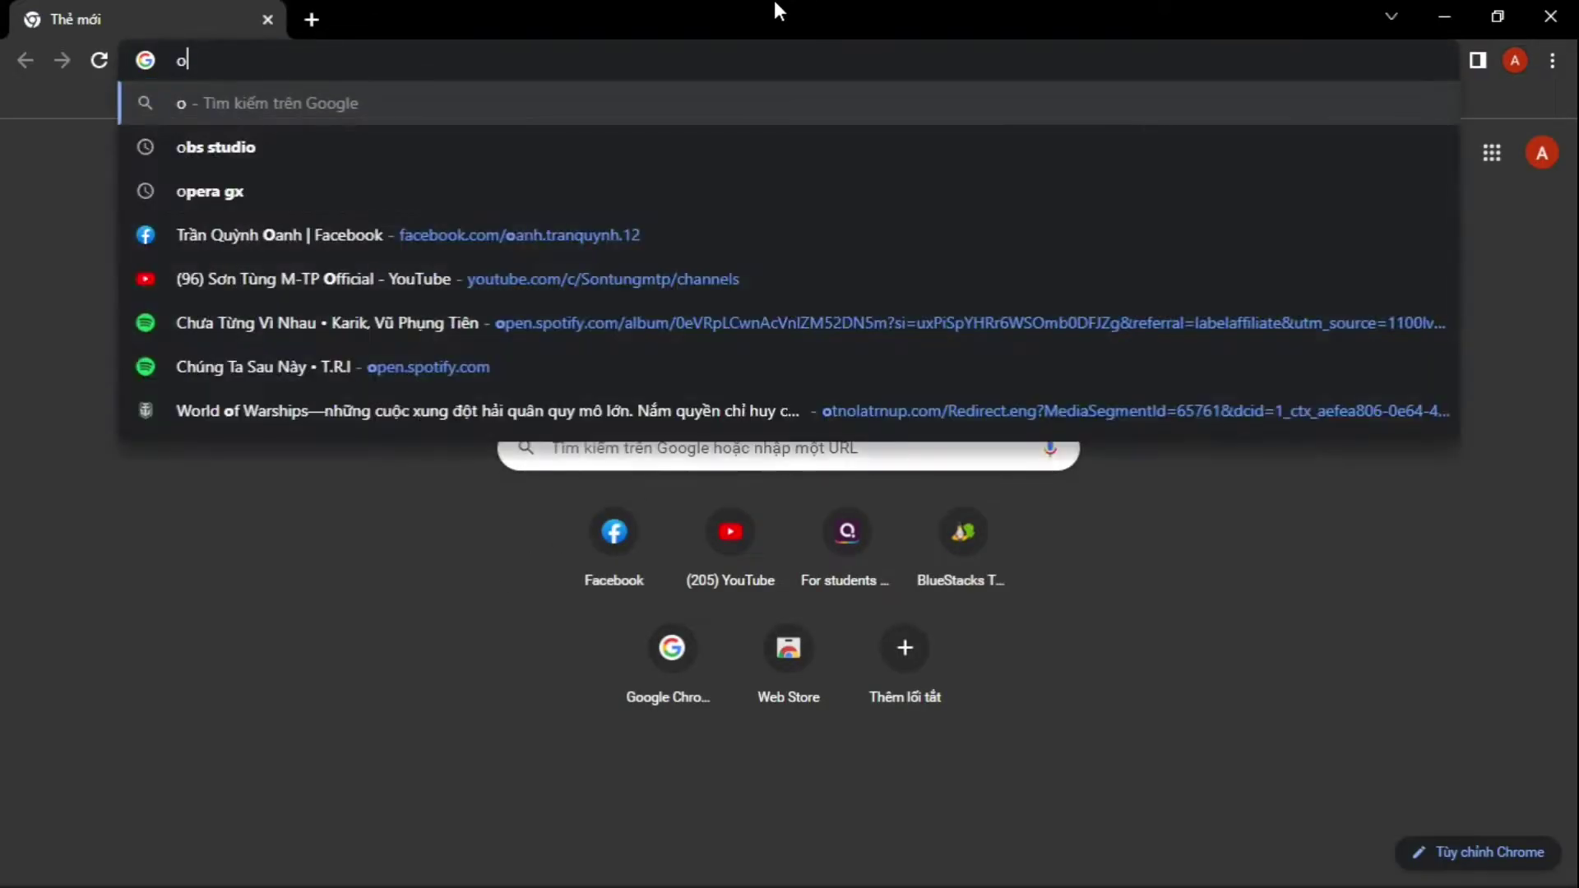
key(BackSpace)
text(niv)
key(BackSpace)
key(BackSpace)
text(vidi)
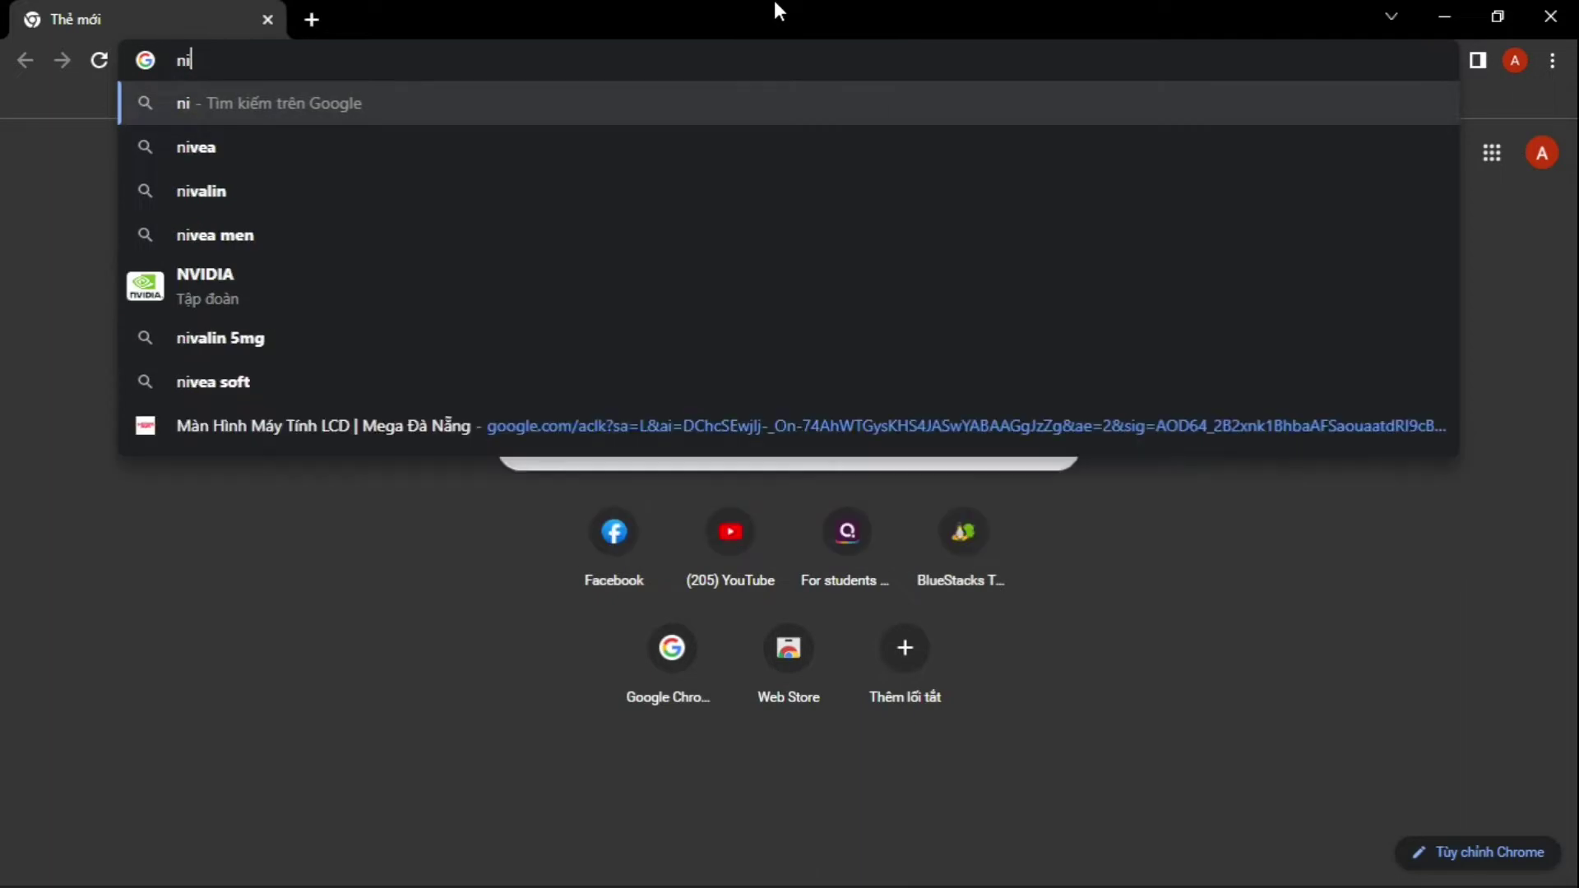
text(a)
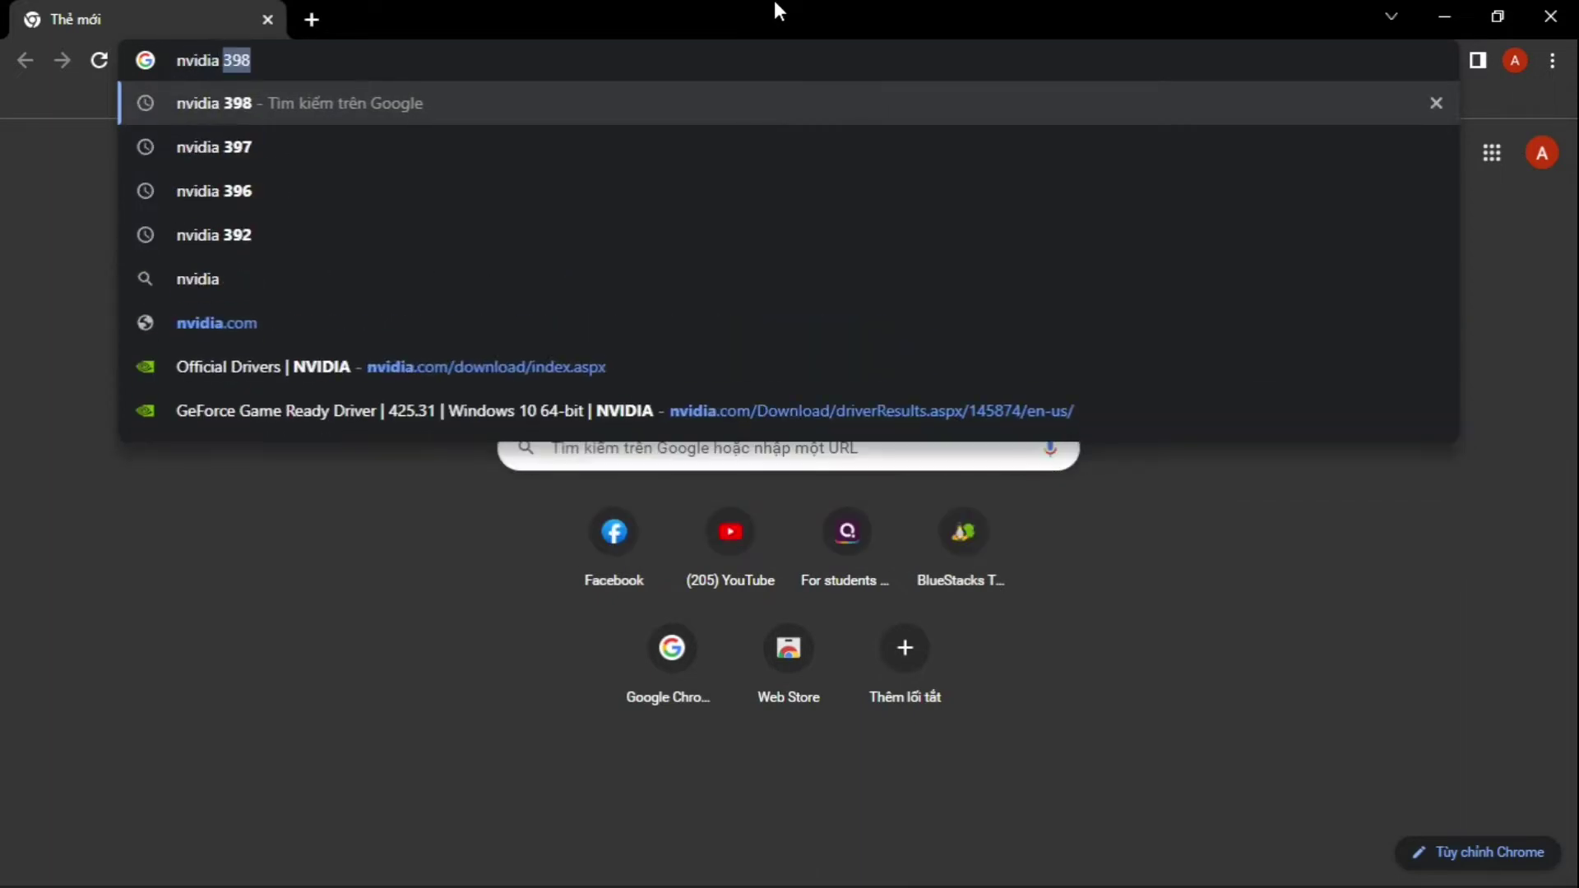
key(Delete)
key(Return)
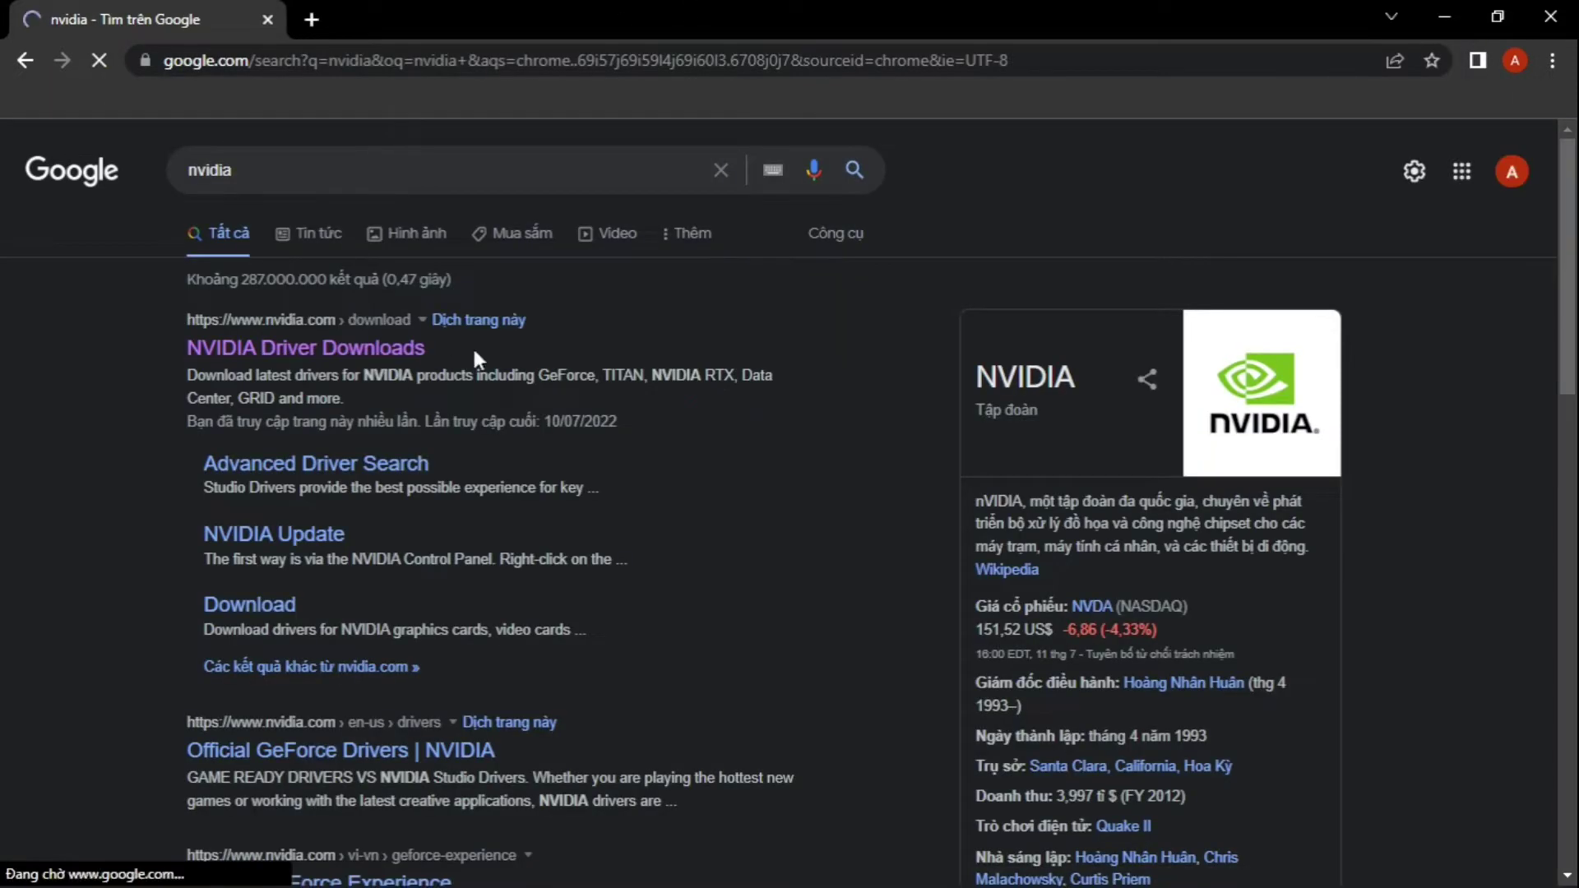
click(307, 349)
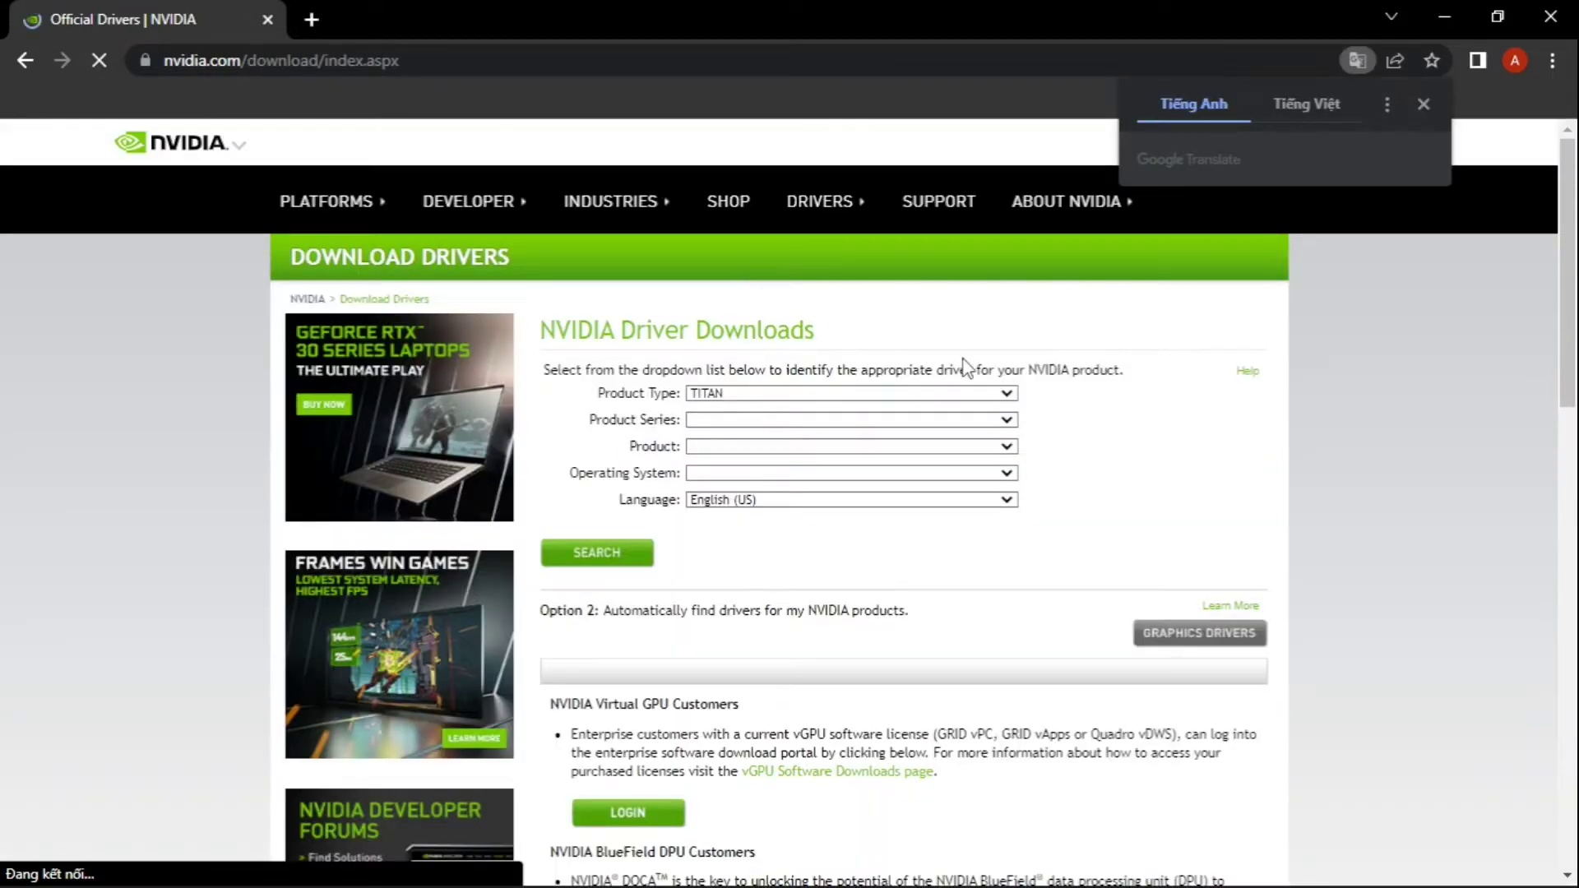
click(1408, 313)
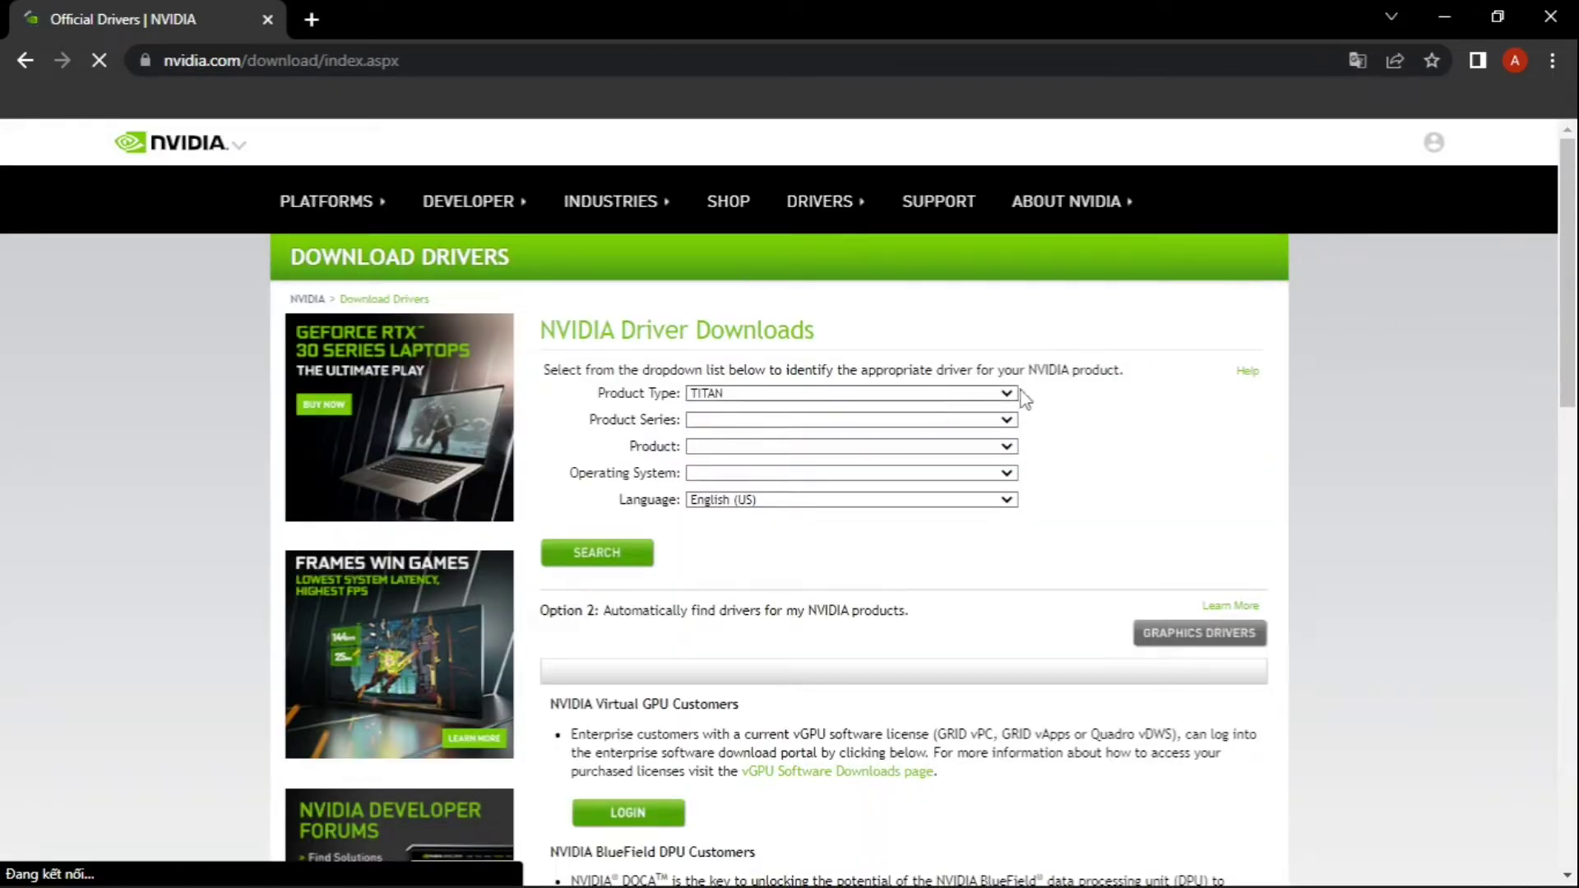
Search for the Game Ready Driver for a GeForce GT 720M (700M Series Notebooks) on Windows 10 64-bit
click(900, 394)
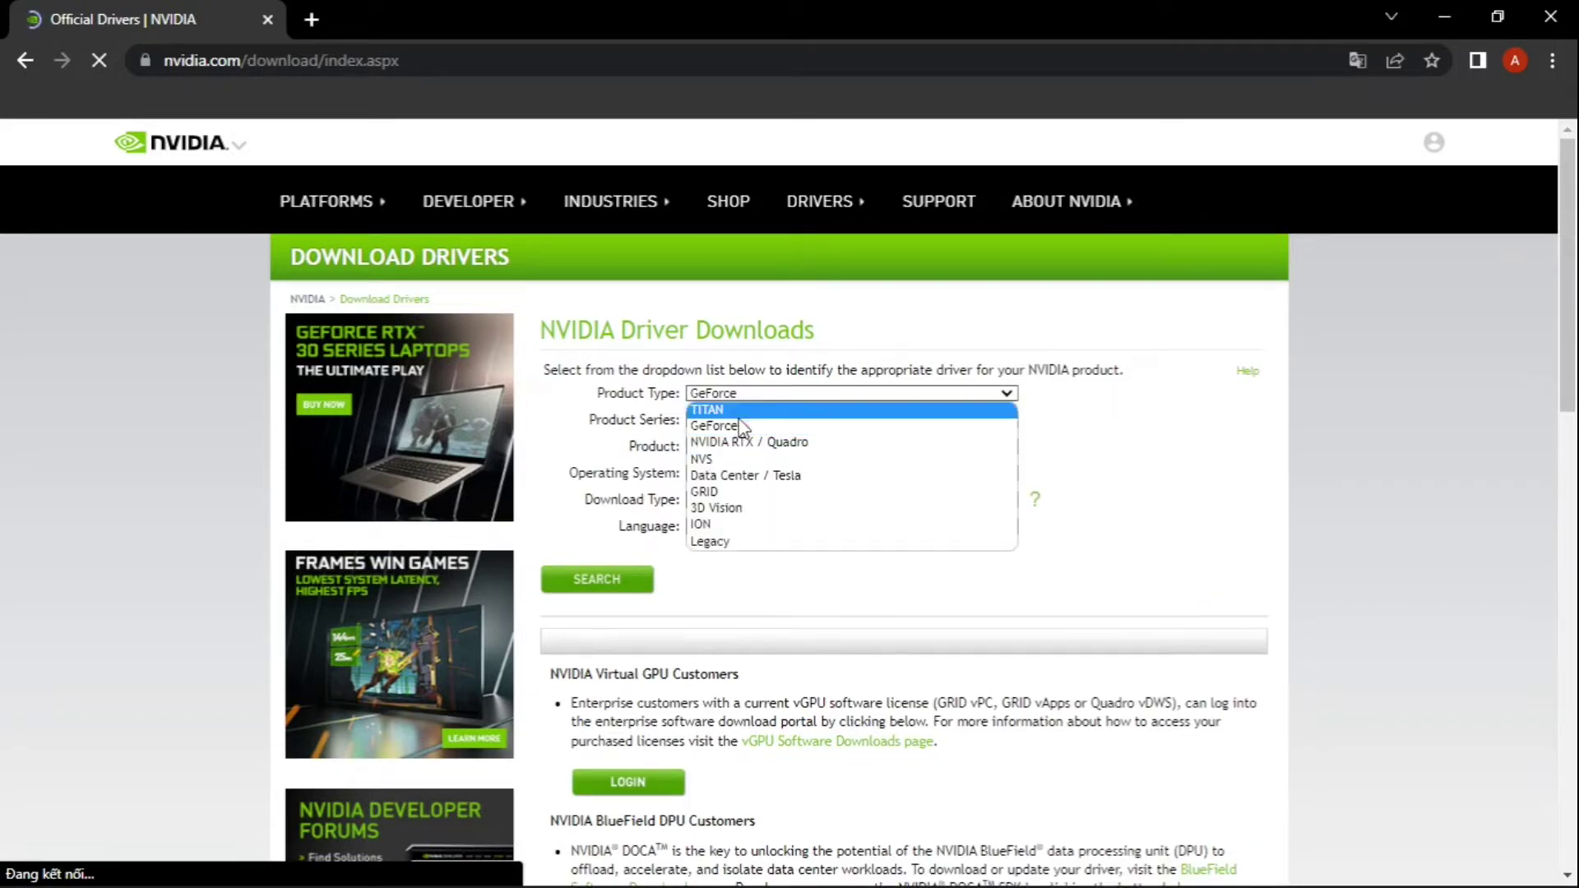
click(1030, 440)
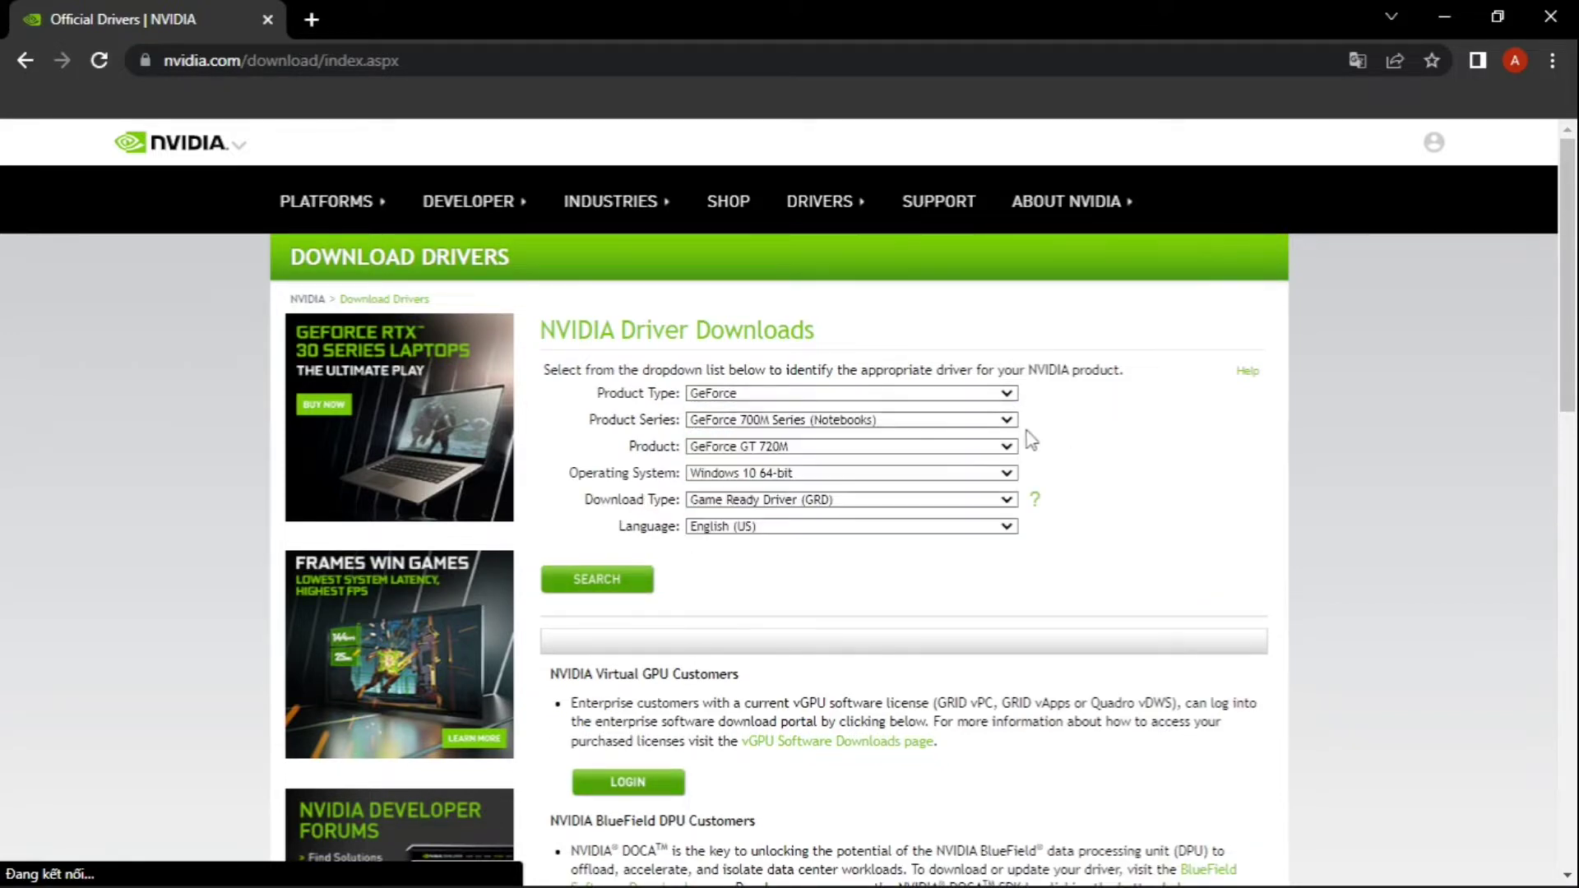
click(970, 420)
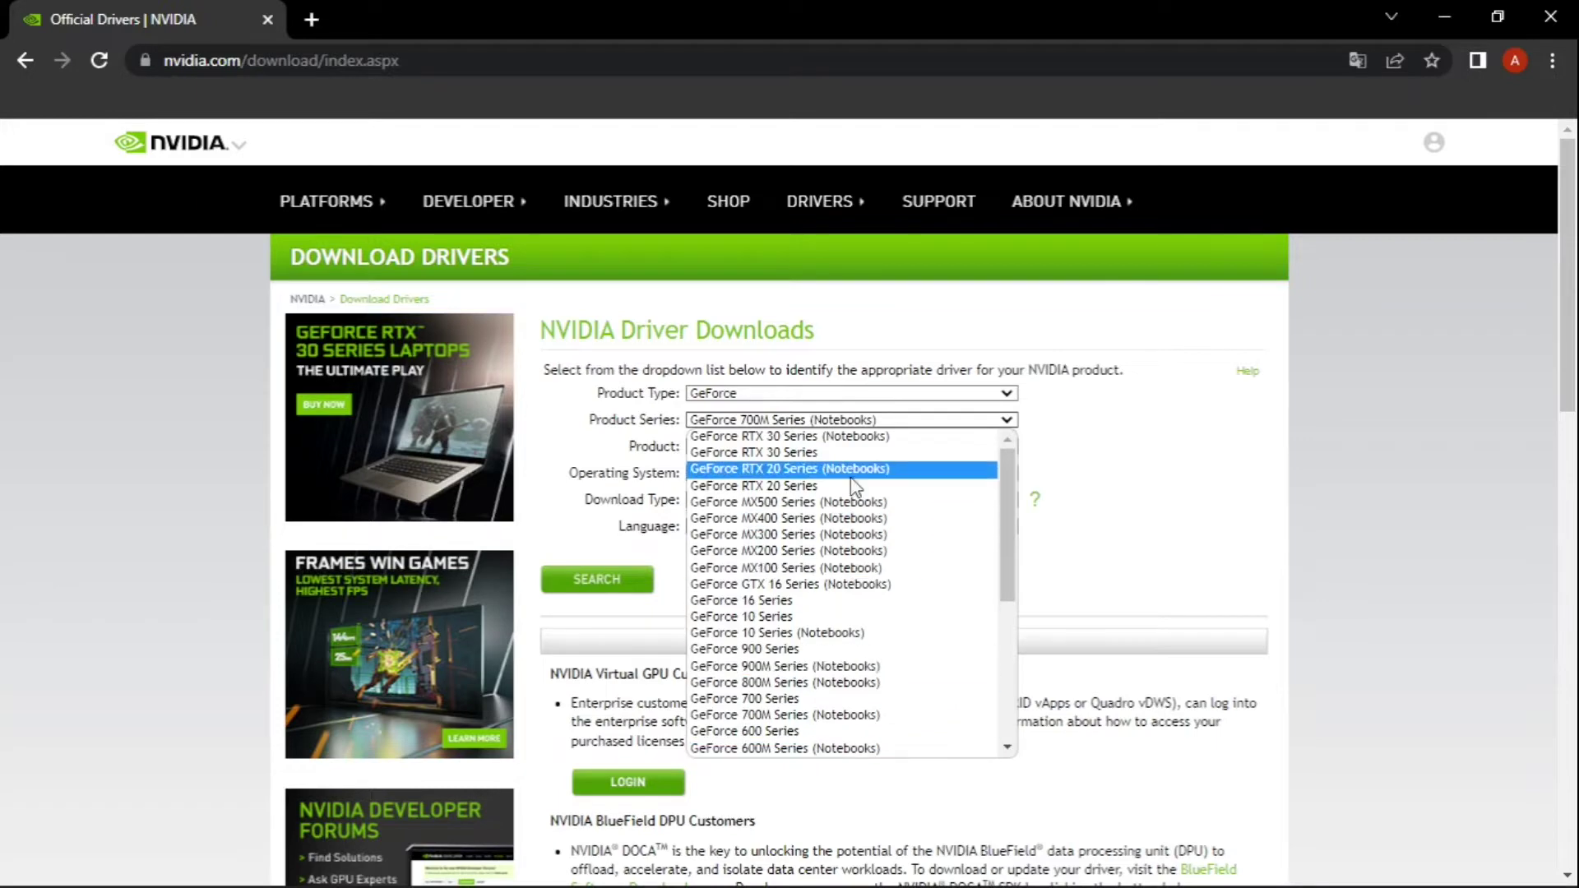
click(1160, 481)
click(937, 474)
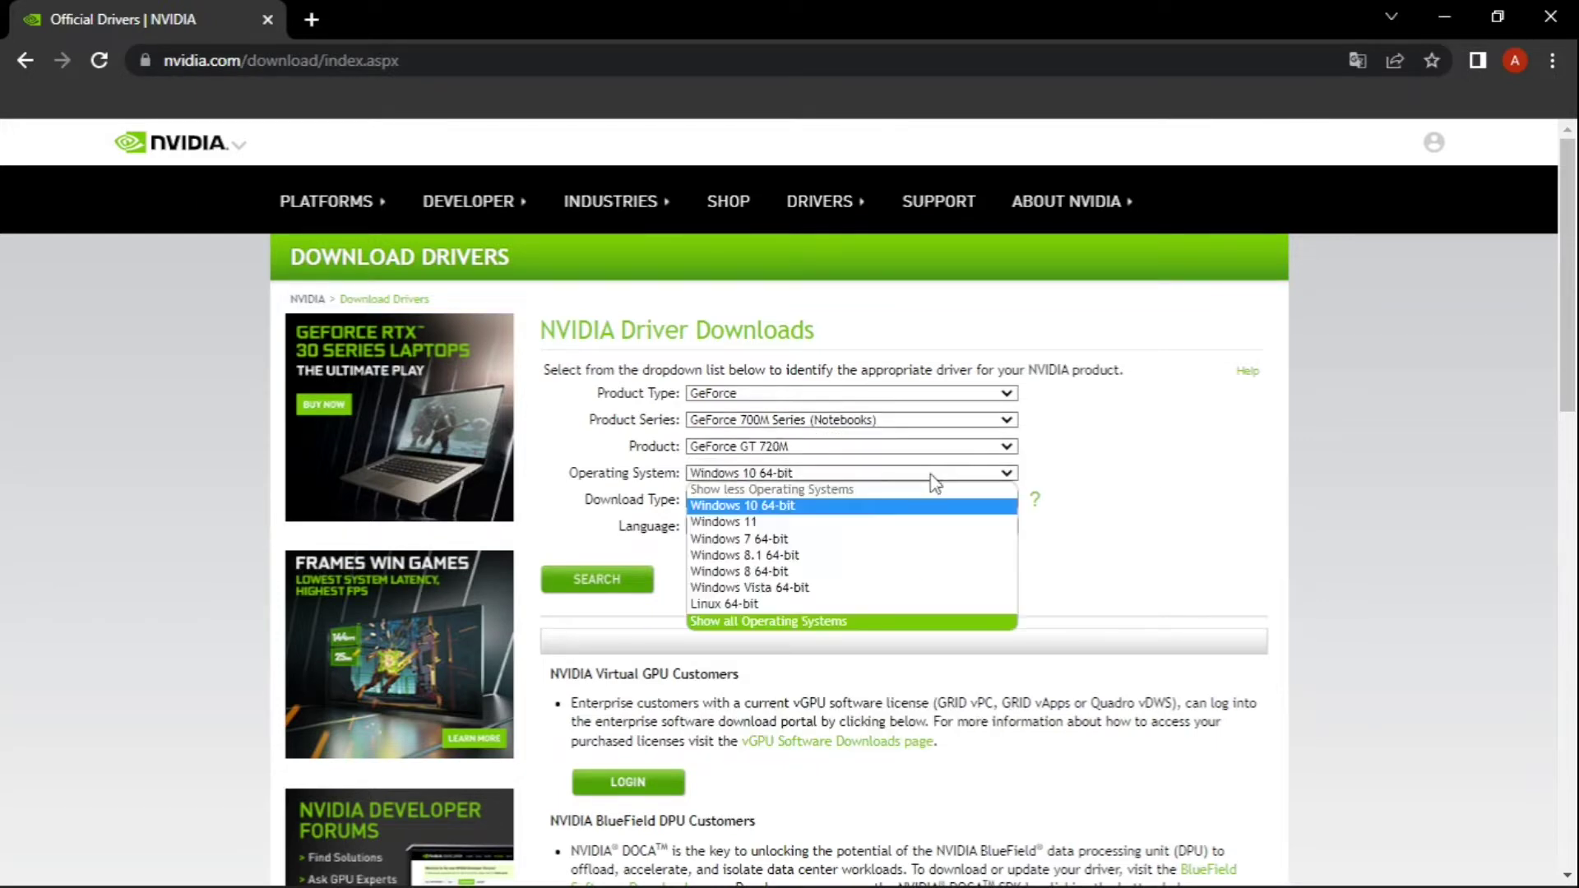
click(790, 506)
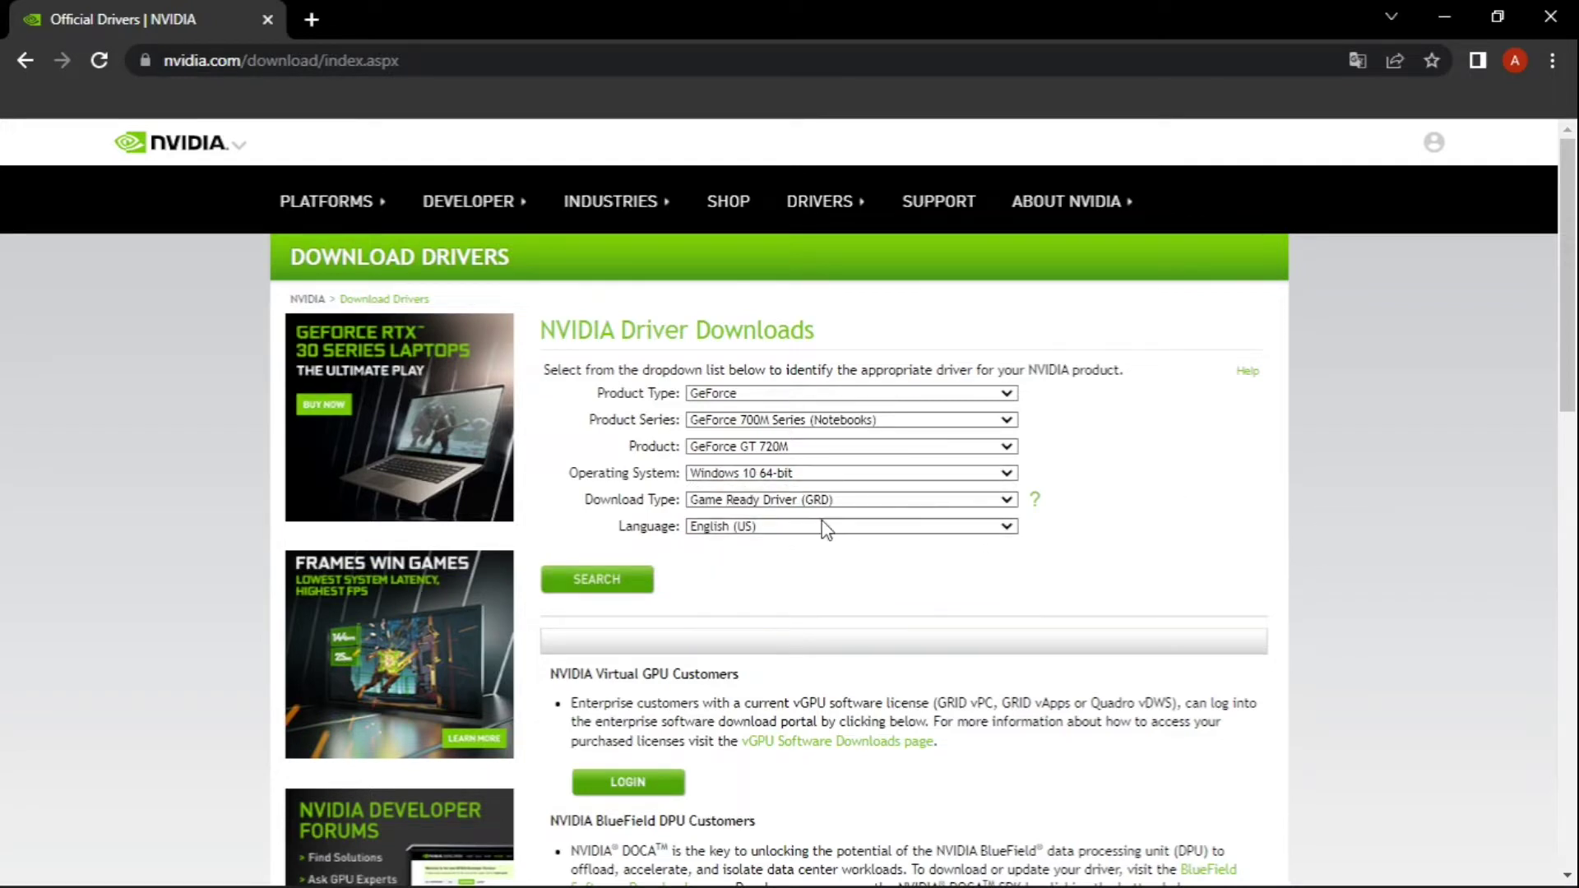
click(599, 563)
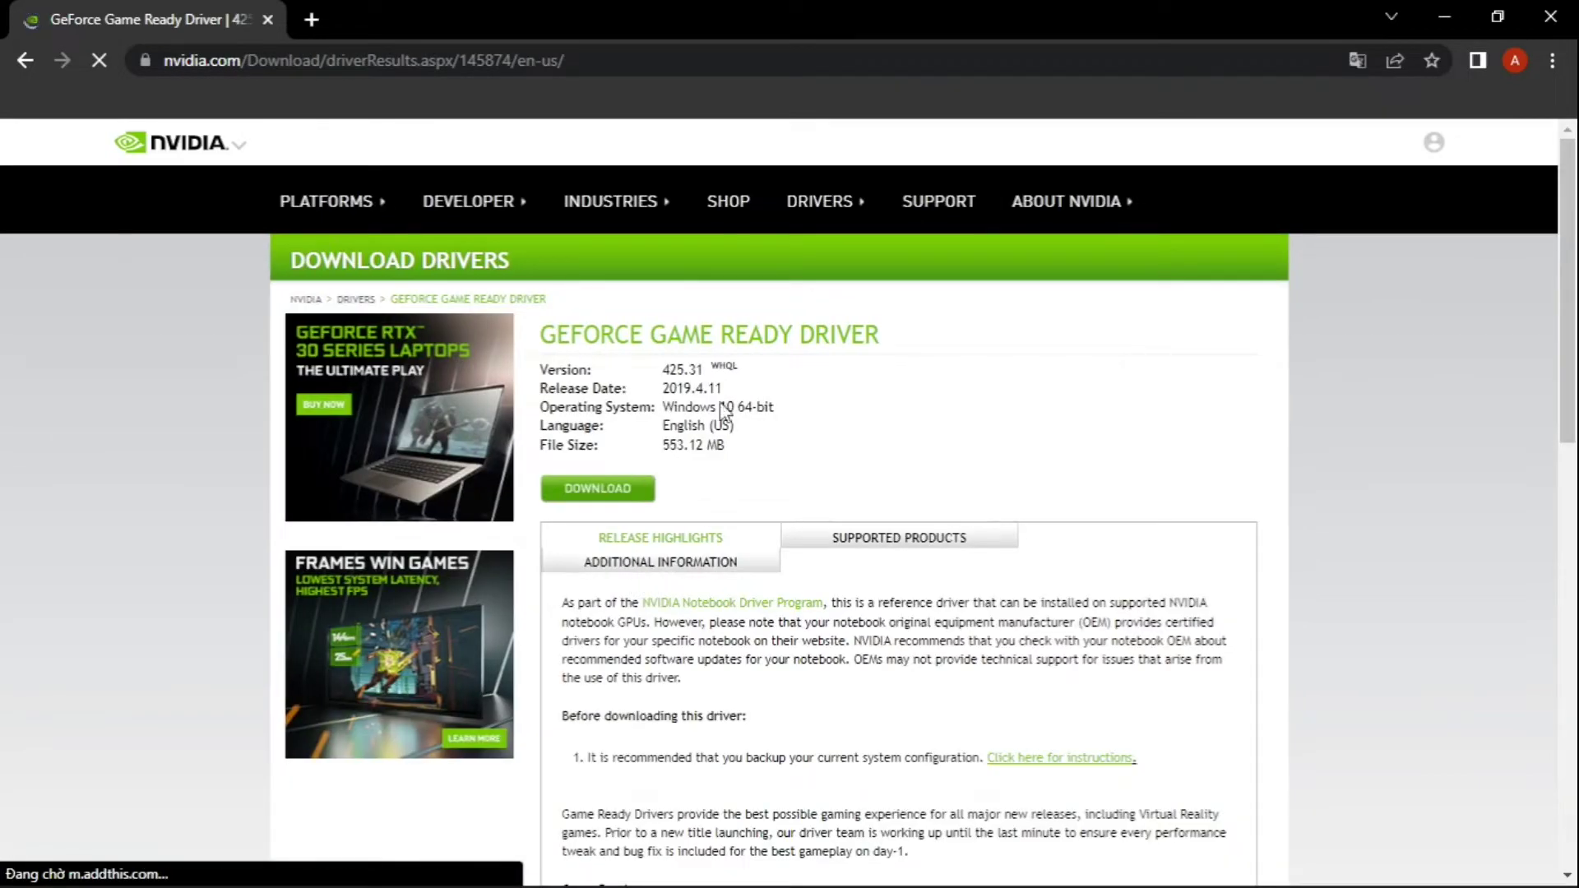
Request the download of GeForce Game Ready Driver version 425.31, and cancel saving the installer
drag(707, 367, 669, 458)
click(728, 471)
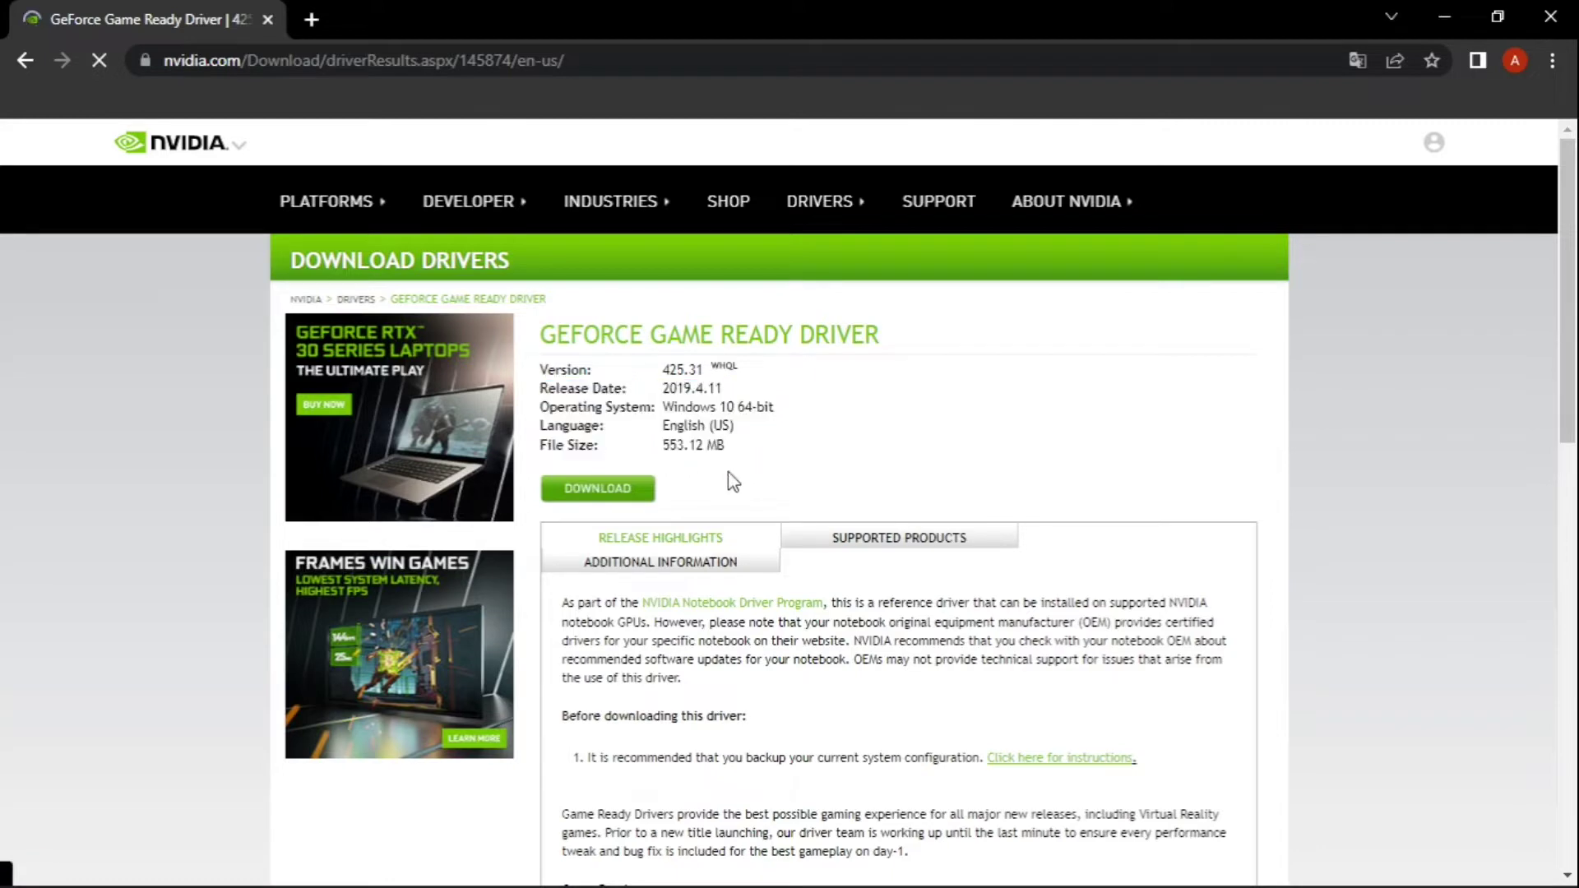
click(604, 491)
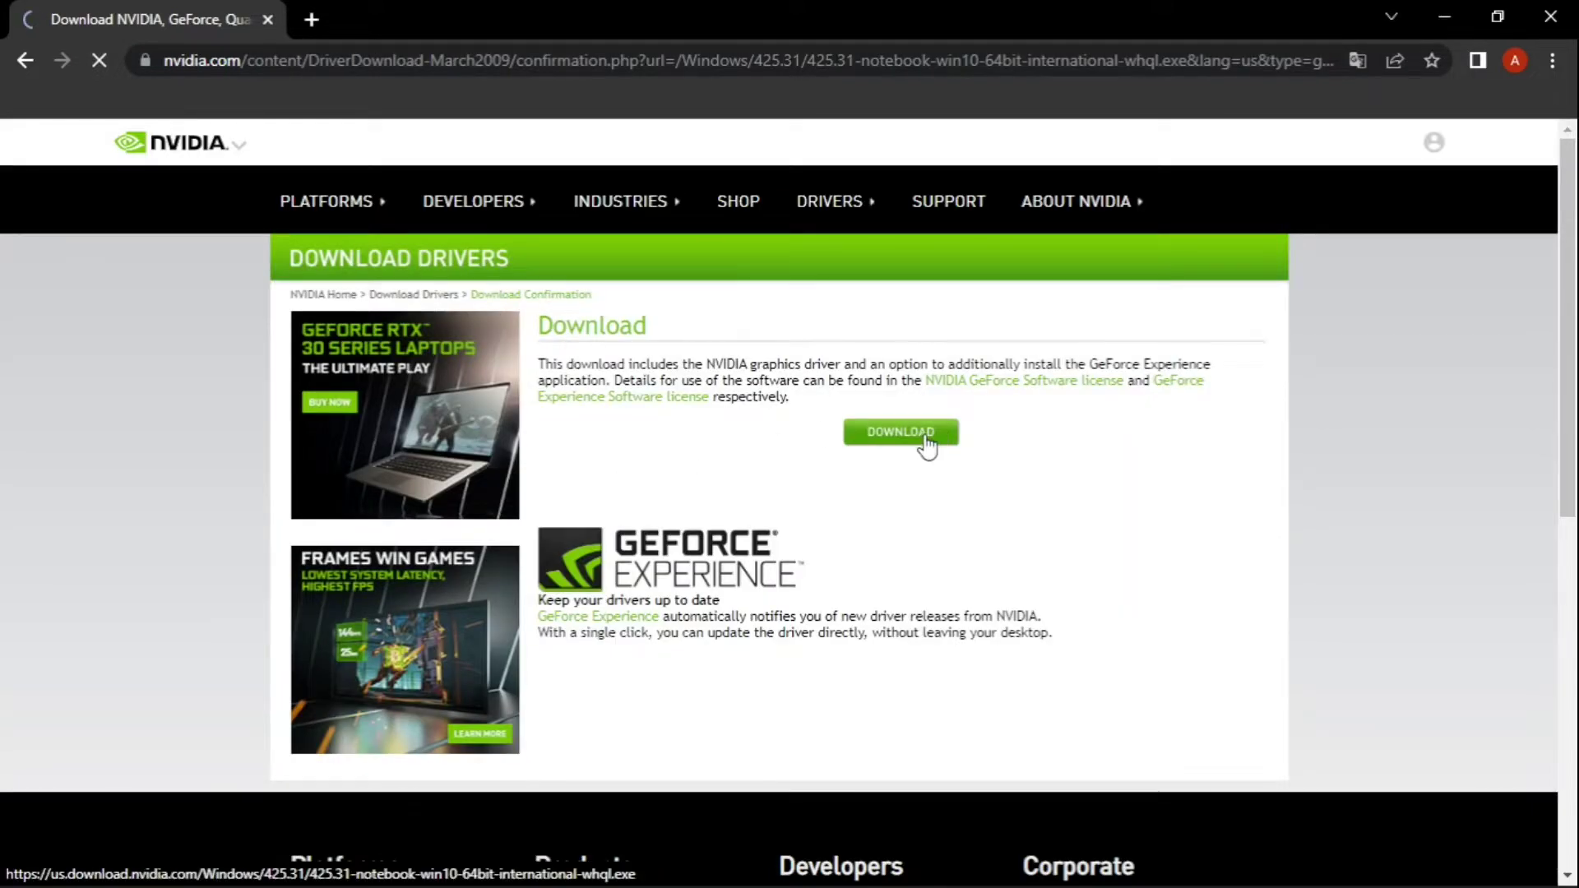
click(917, 436)
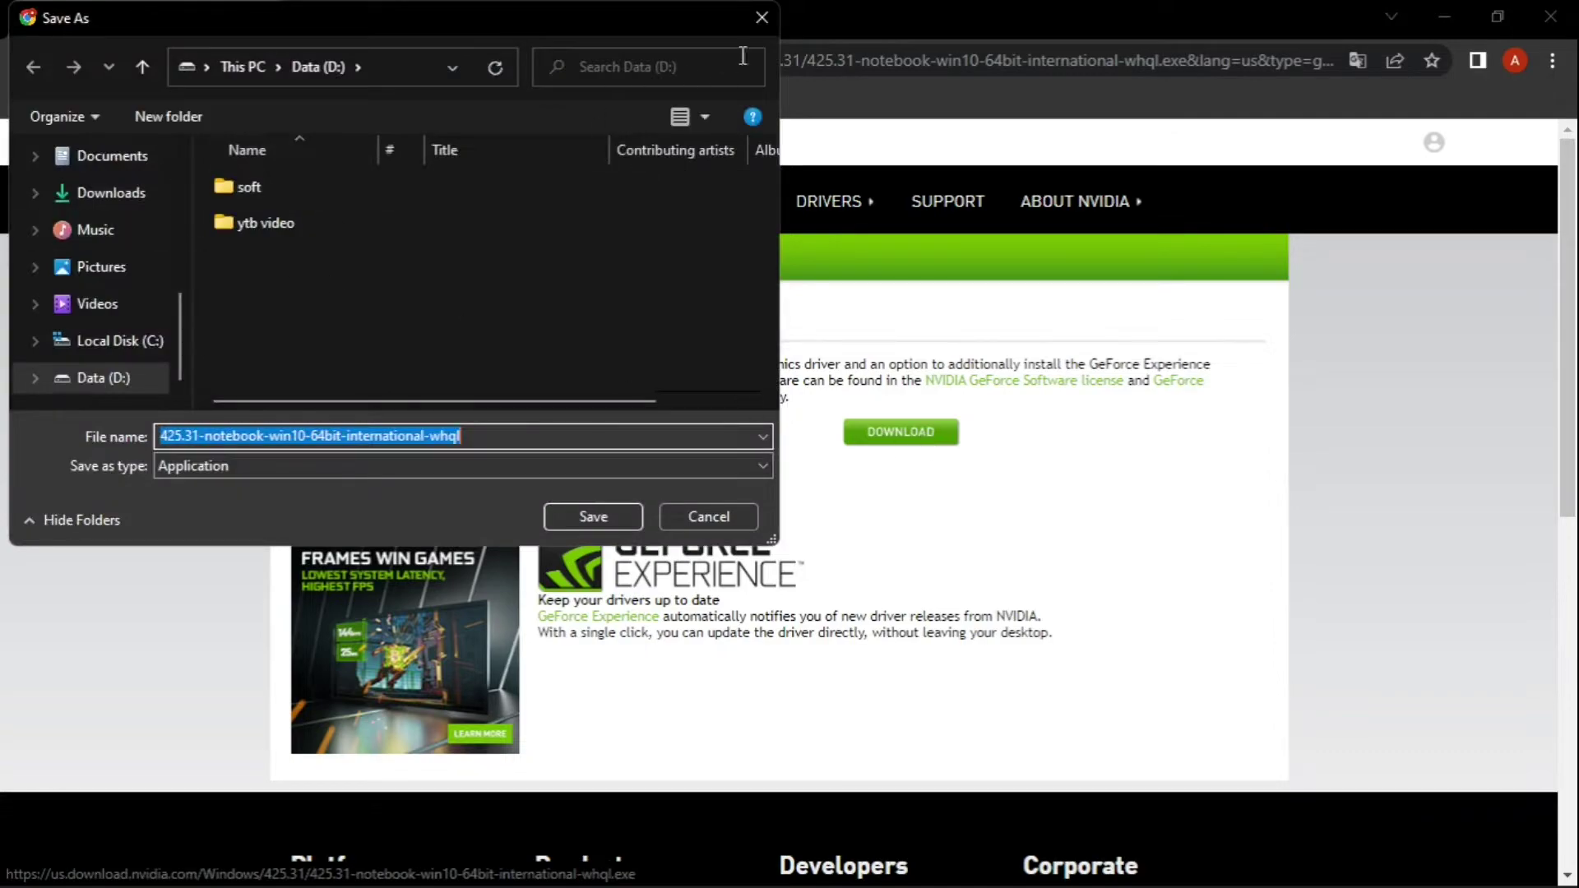
click(762, 23)
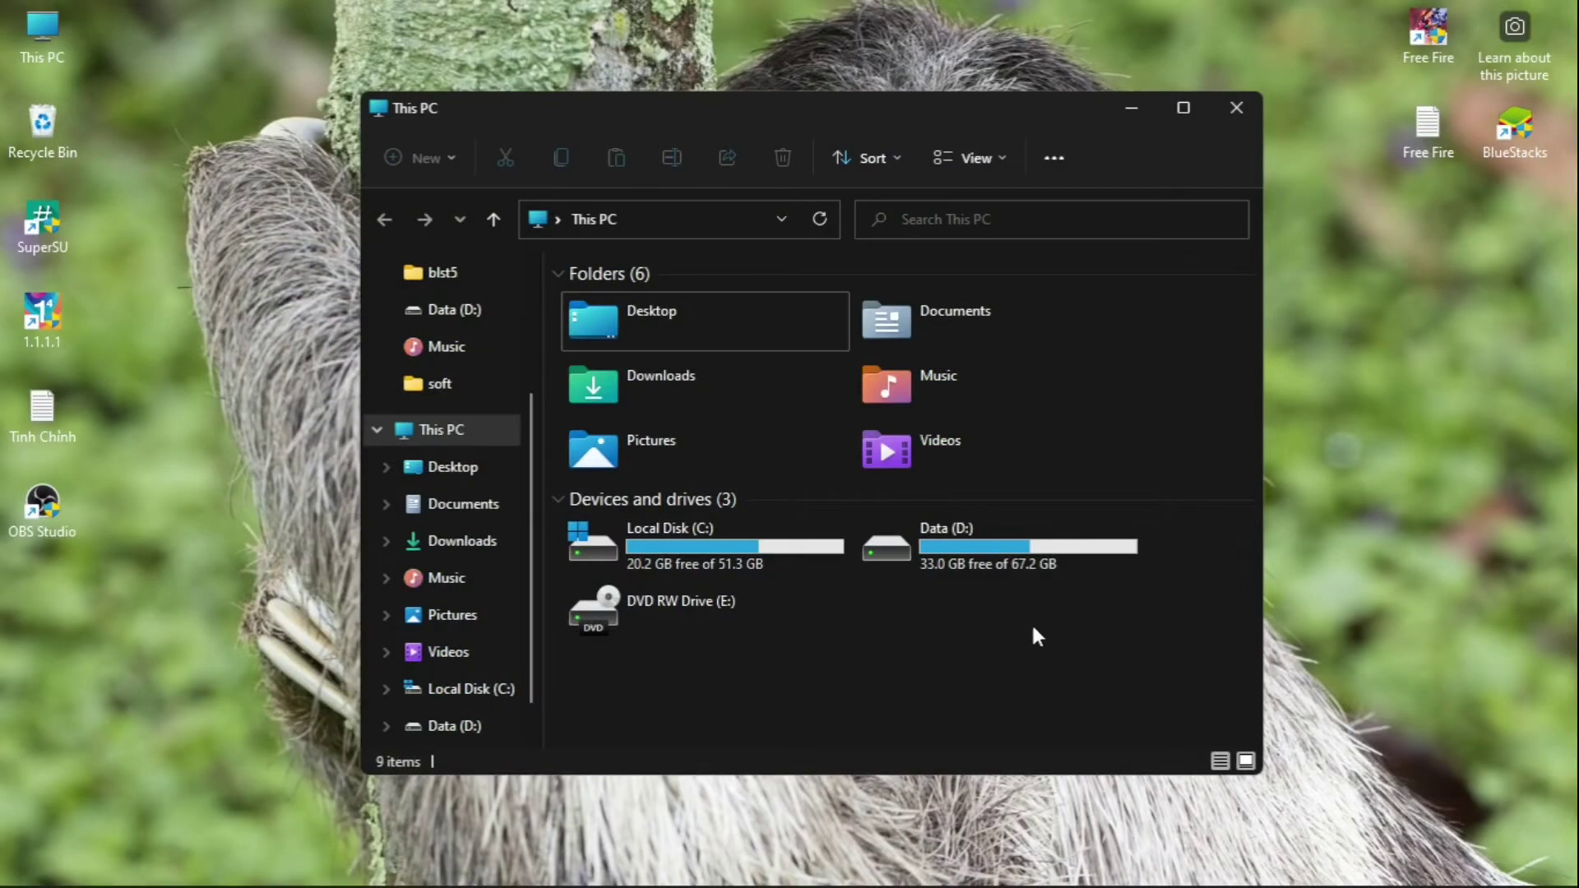
In File Explorer, delete all the contents of the Windows\Temp folder on Local Disk (C:)
double_click(759, 555)
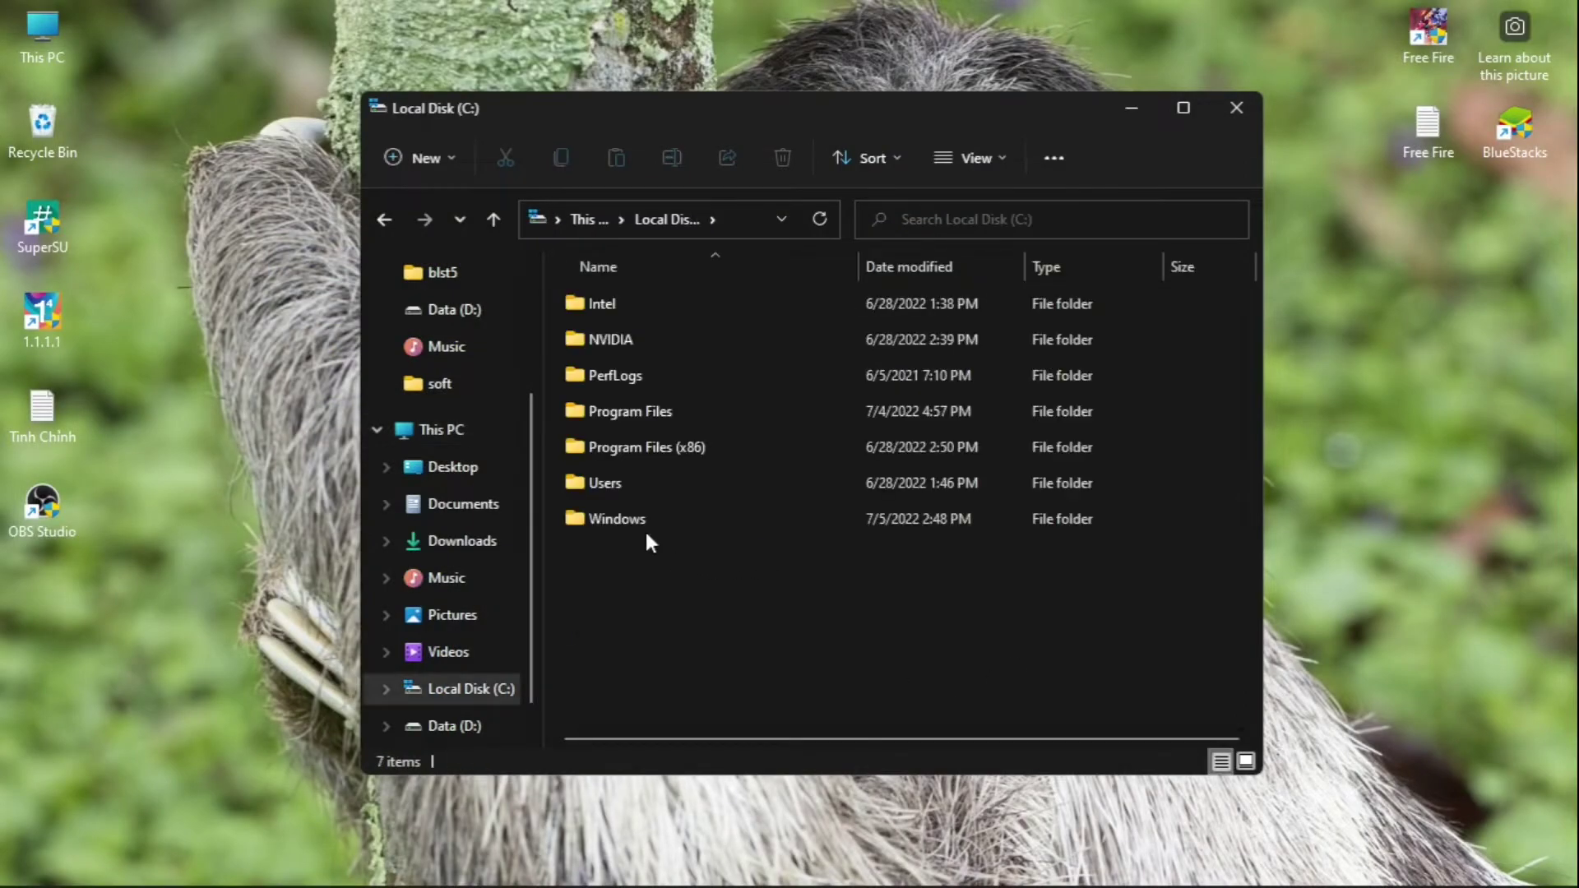
click(643, 520)
double_click(643, 521)
scroll(643, 527, down, 18)
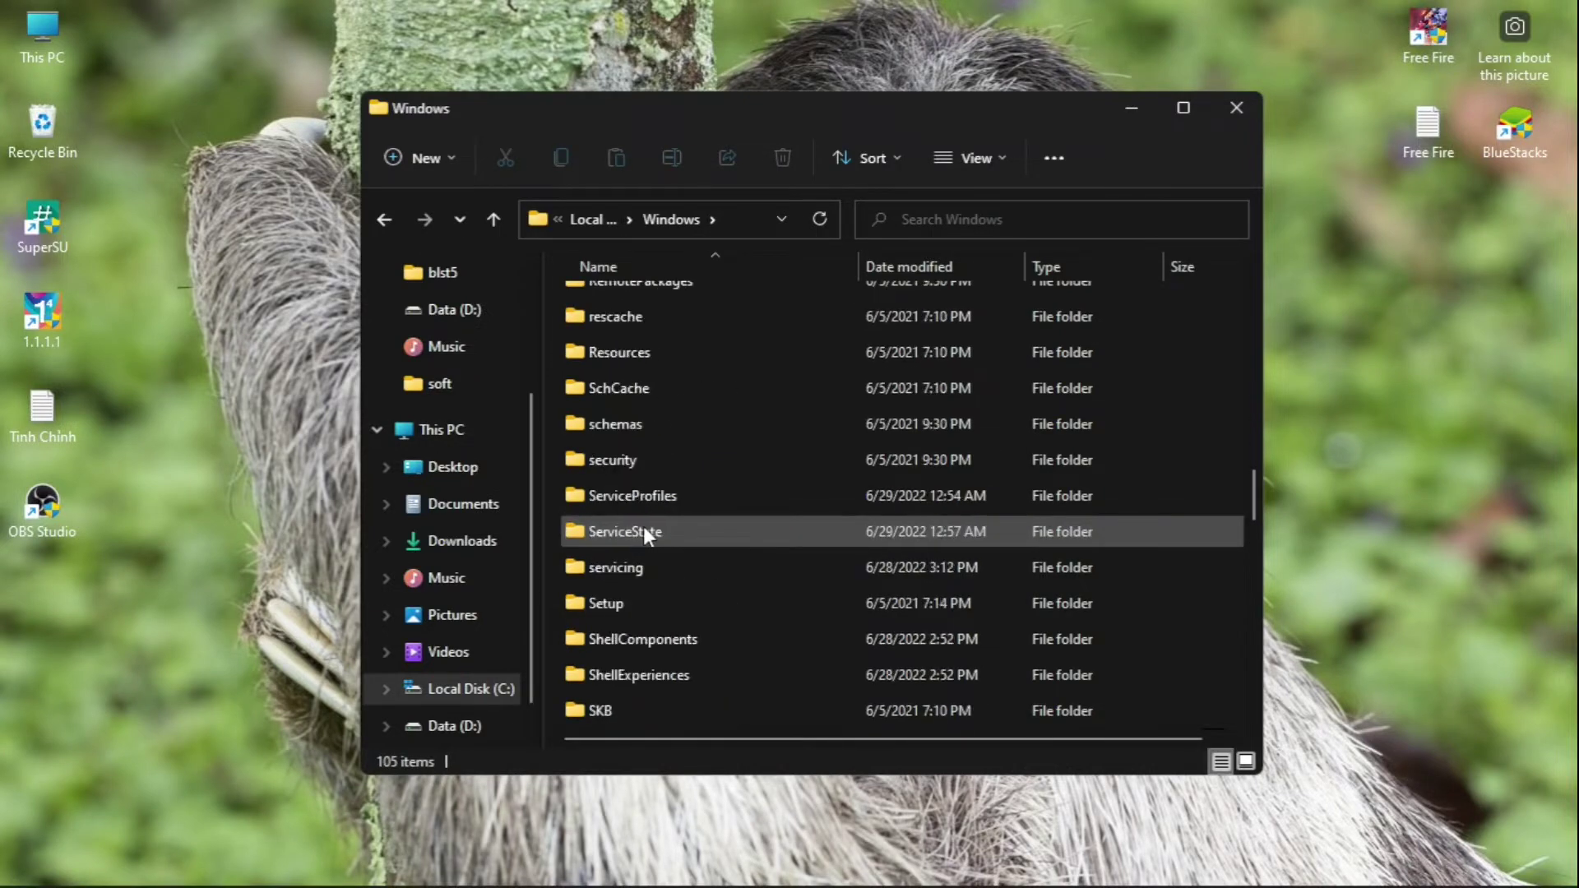
scroll(643, 526, down, 5)
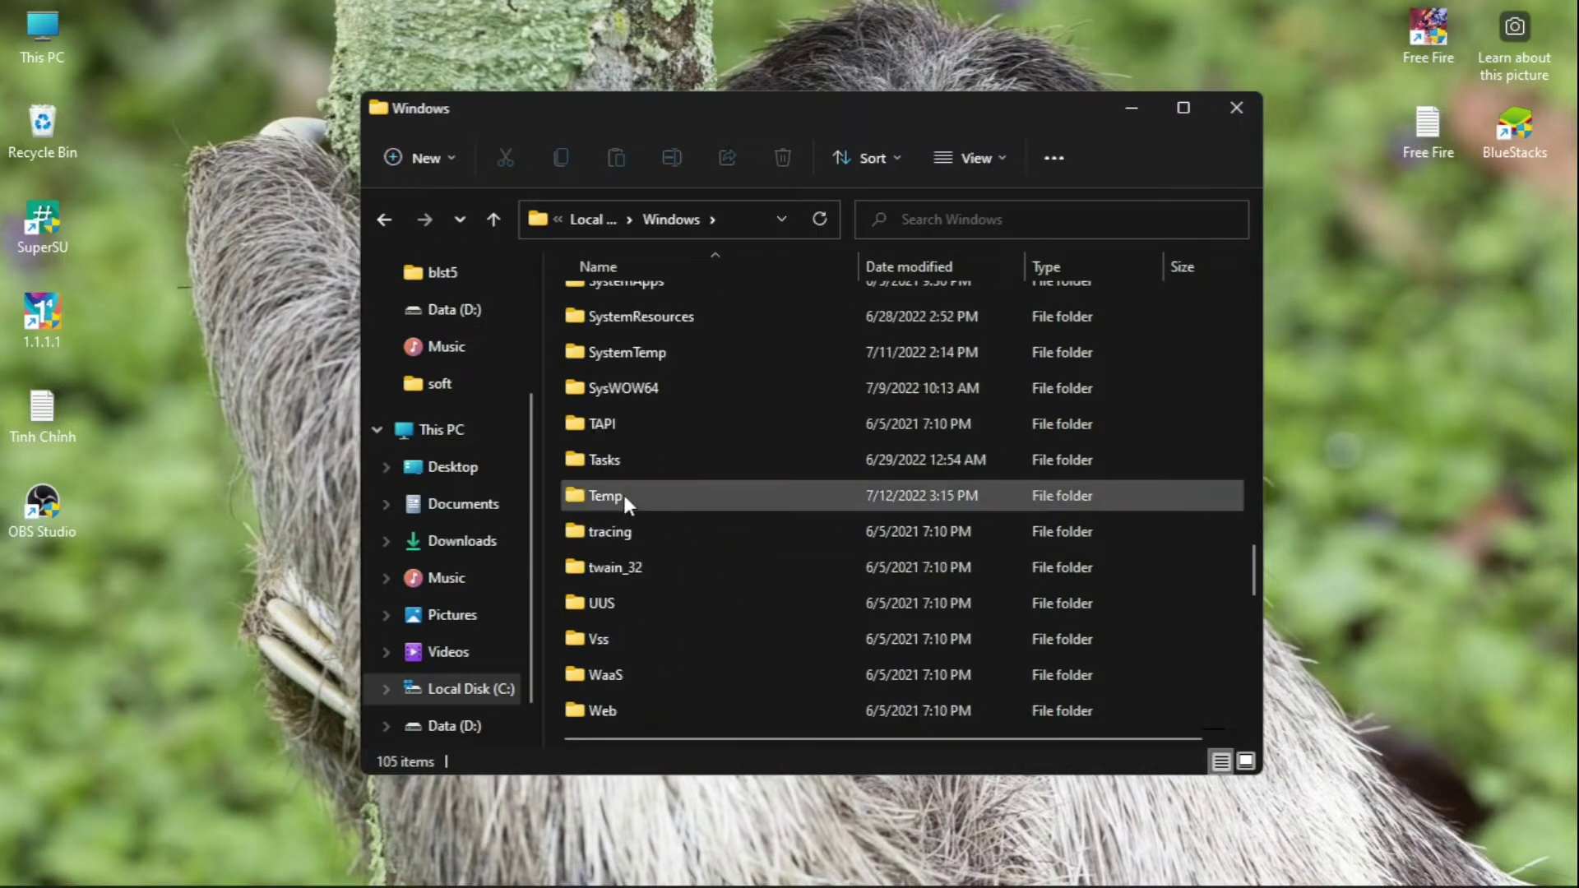
double_click(623, 491)
drag(634, 423, 671, 317)
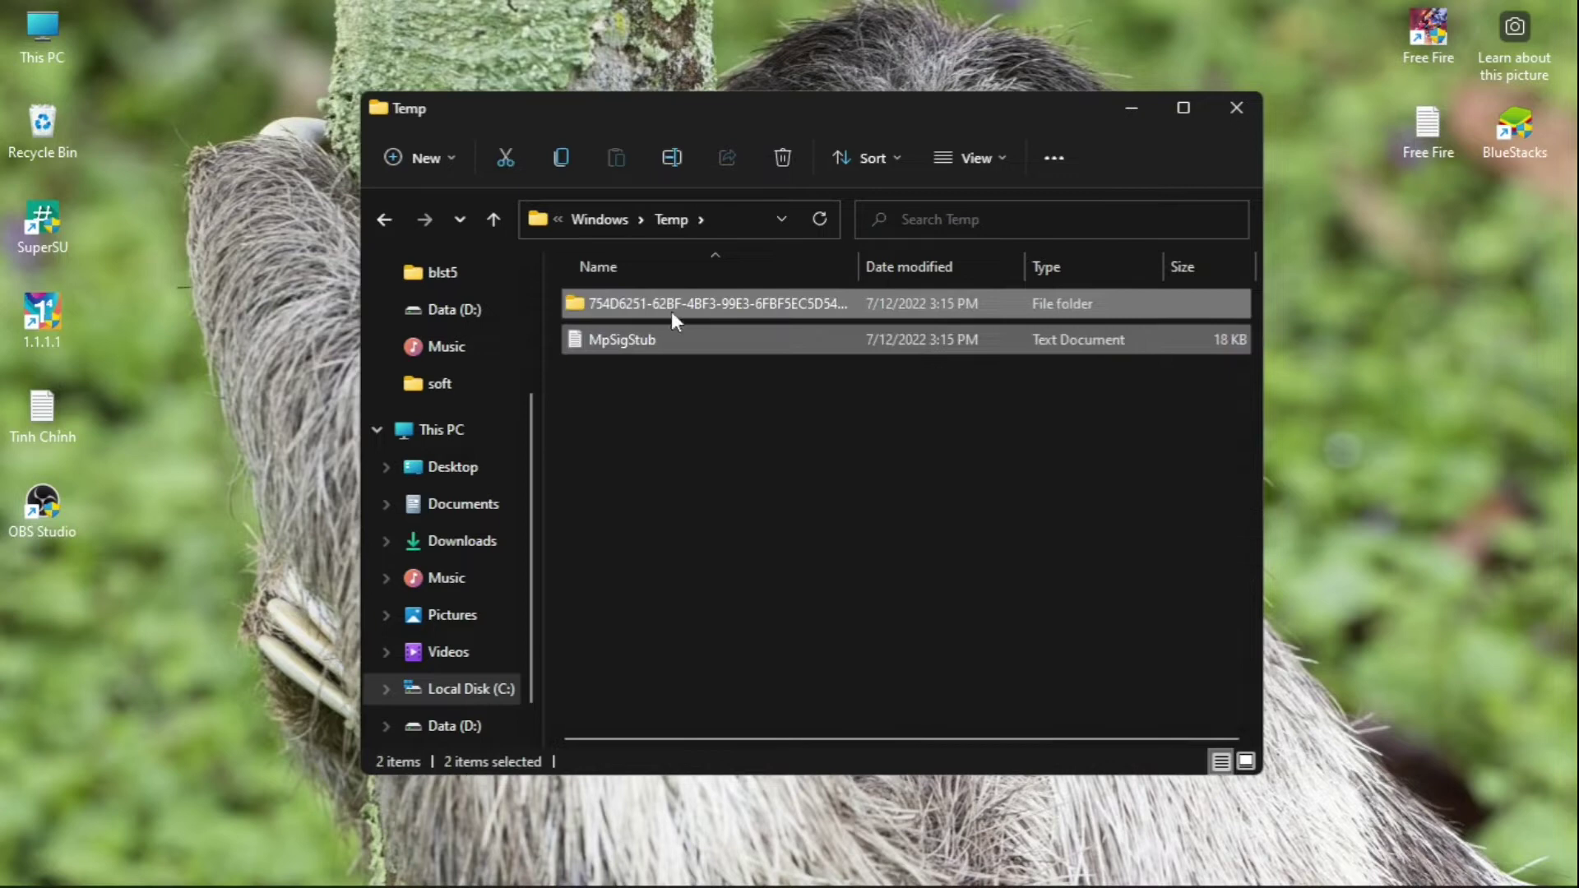
right_click(756, 310)
click(845, 326)
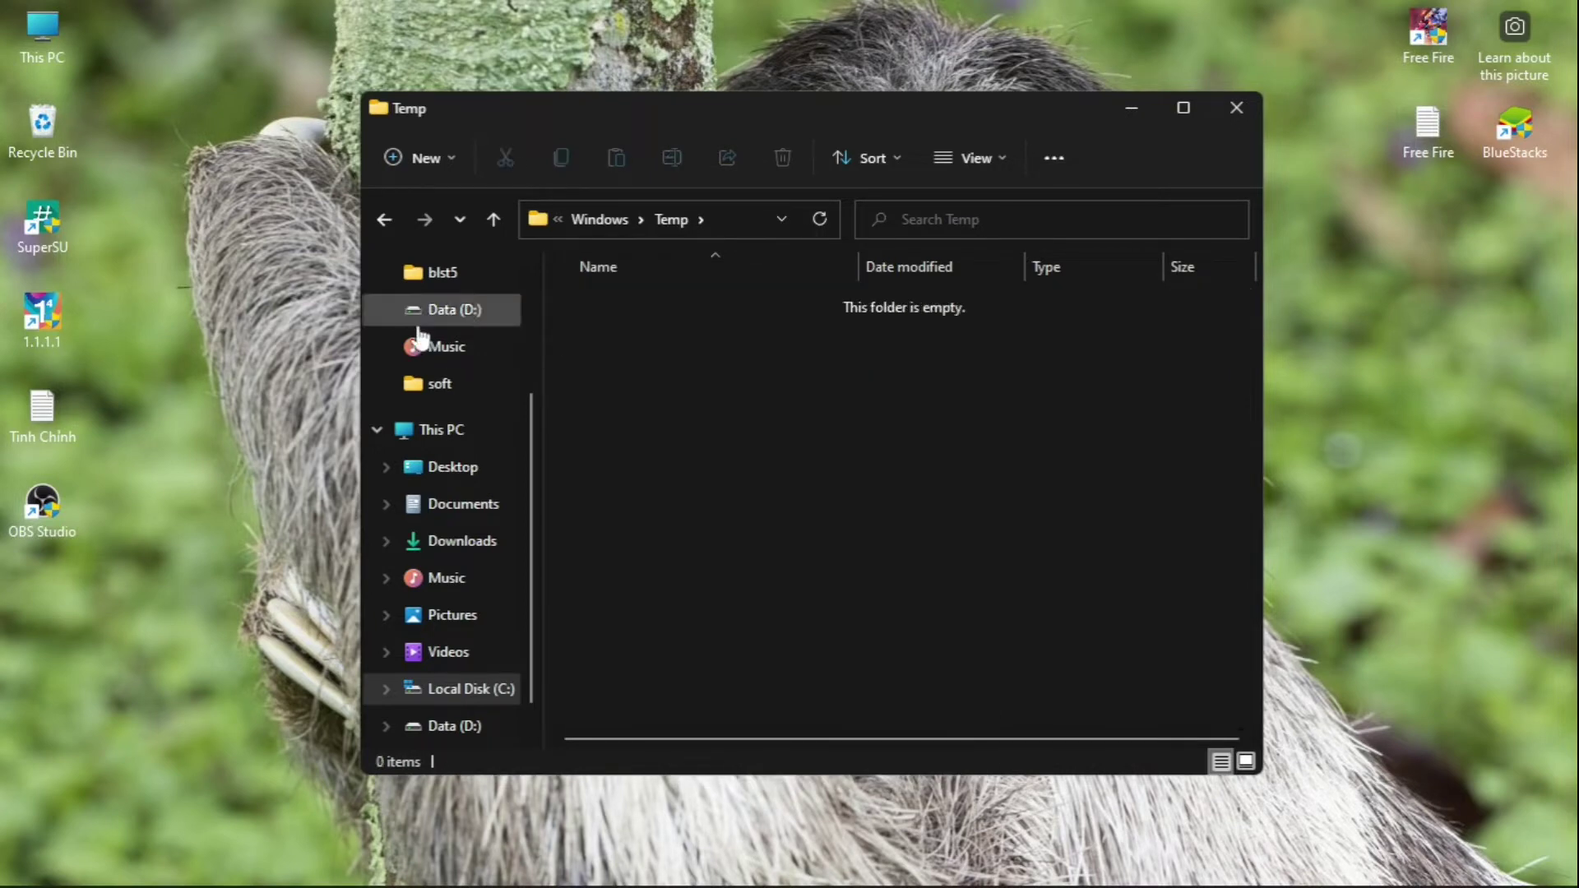
Delete all the contents of the Download folder inside Windows\SoftwareDistribution
click(381, 220)
double_click(683, 312)
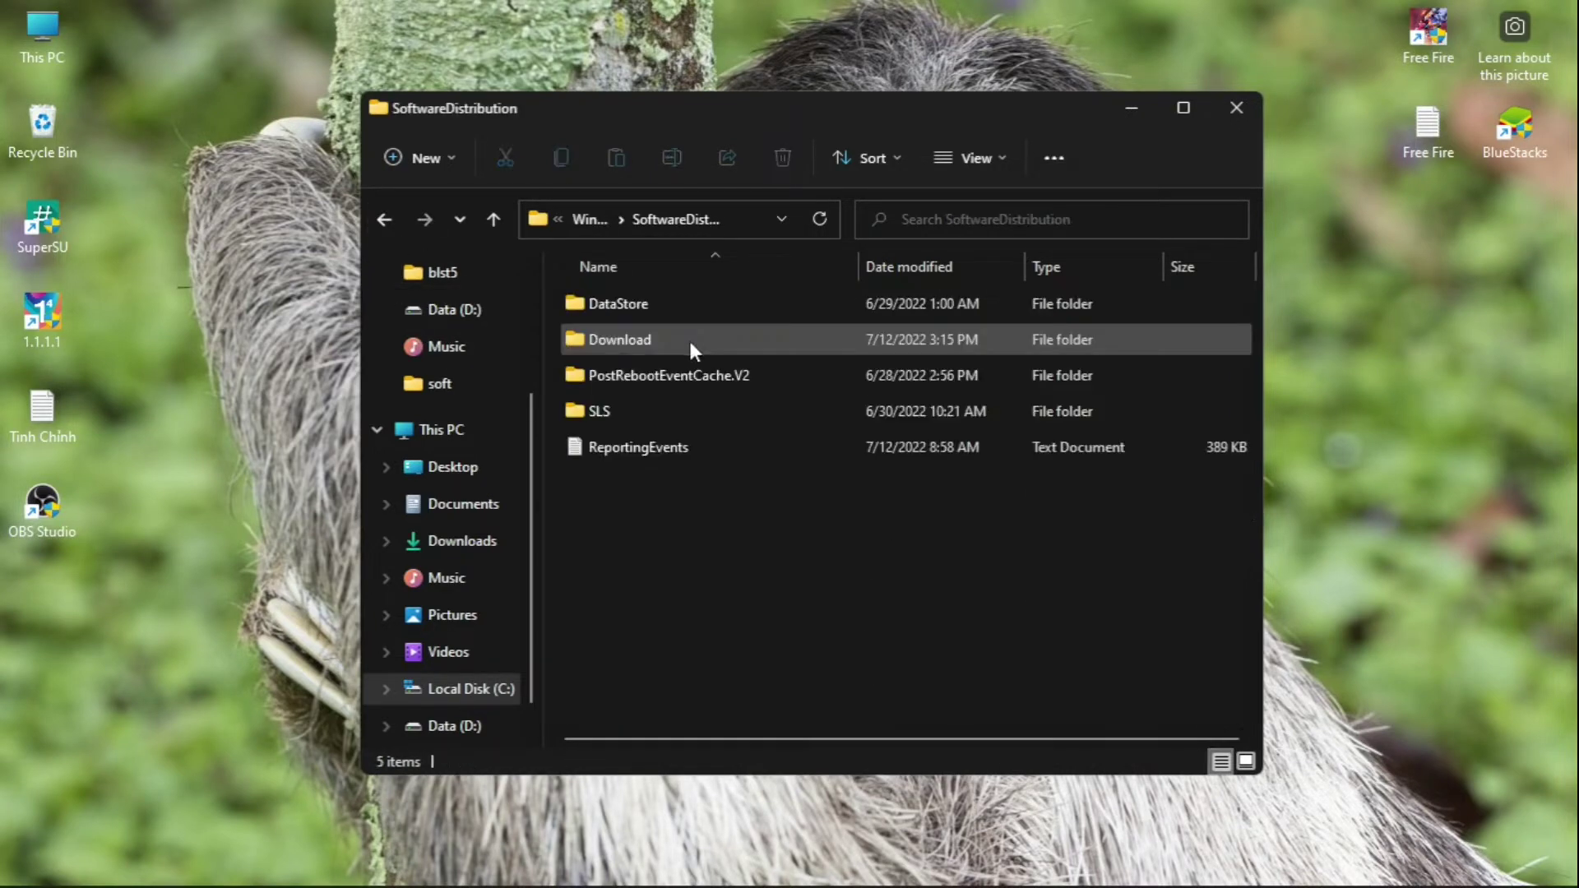
double_click(688, 339)
key(ctrl+a)
right_click(662, 309)
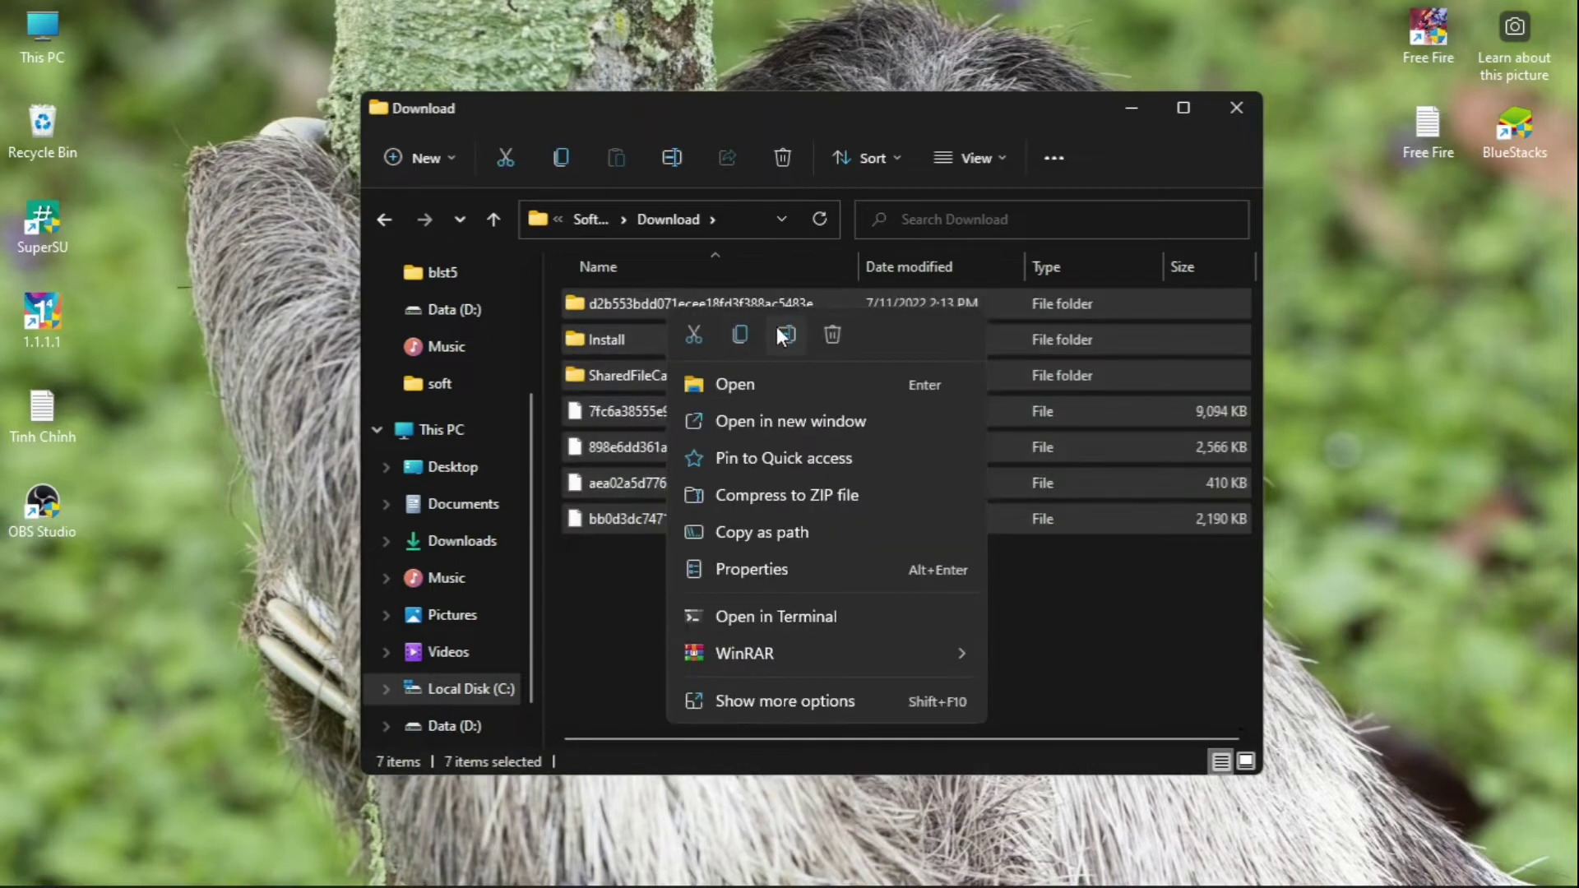
click(826, 330)
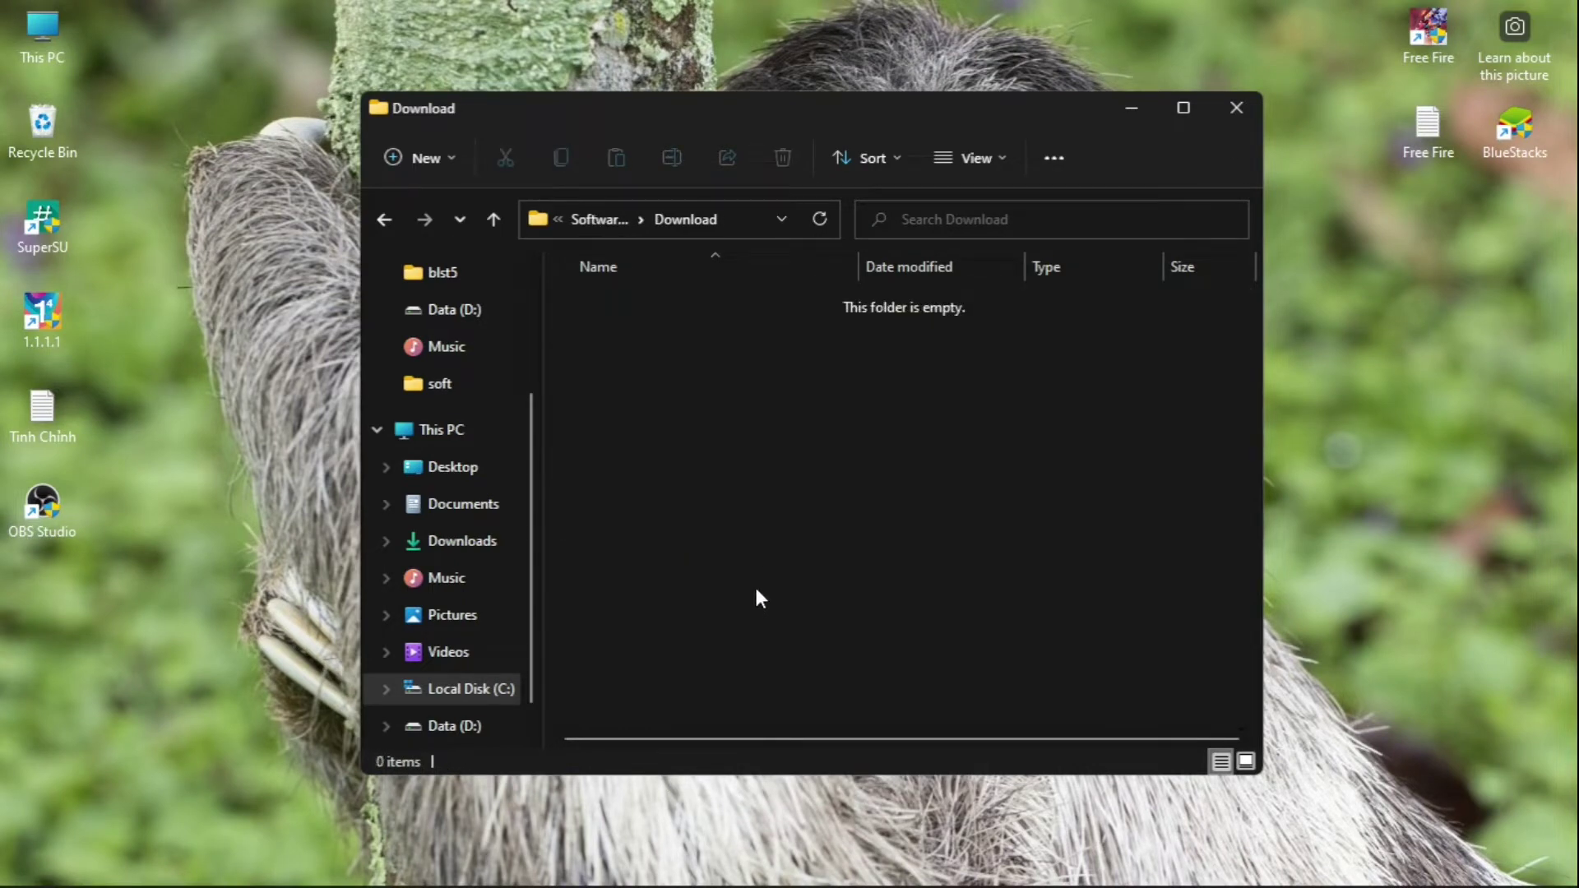
Open the user's %temp% folder and delete all of its contents
key(super+r)
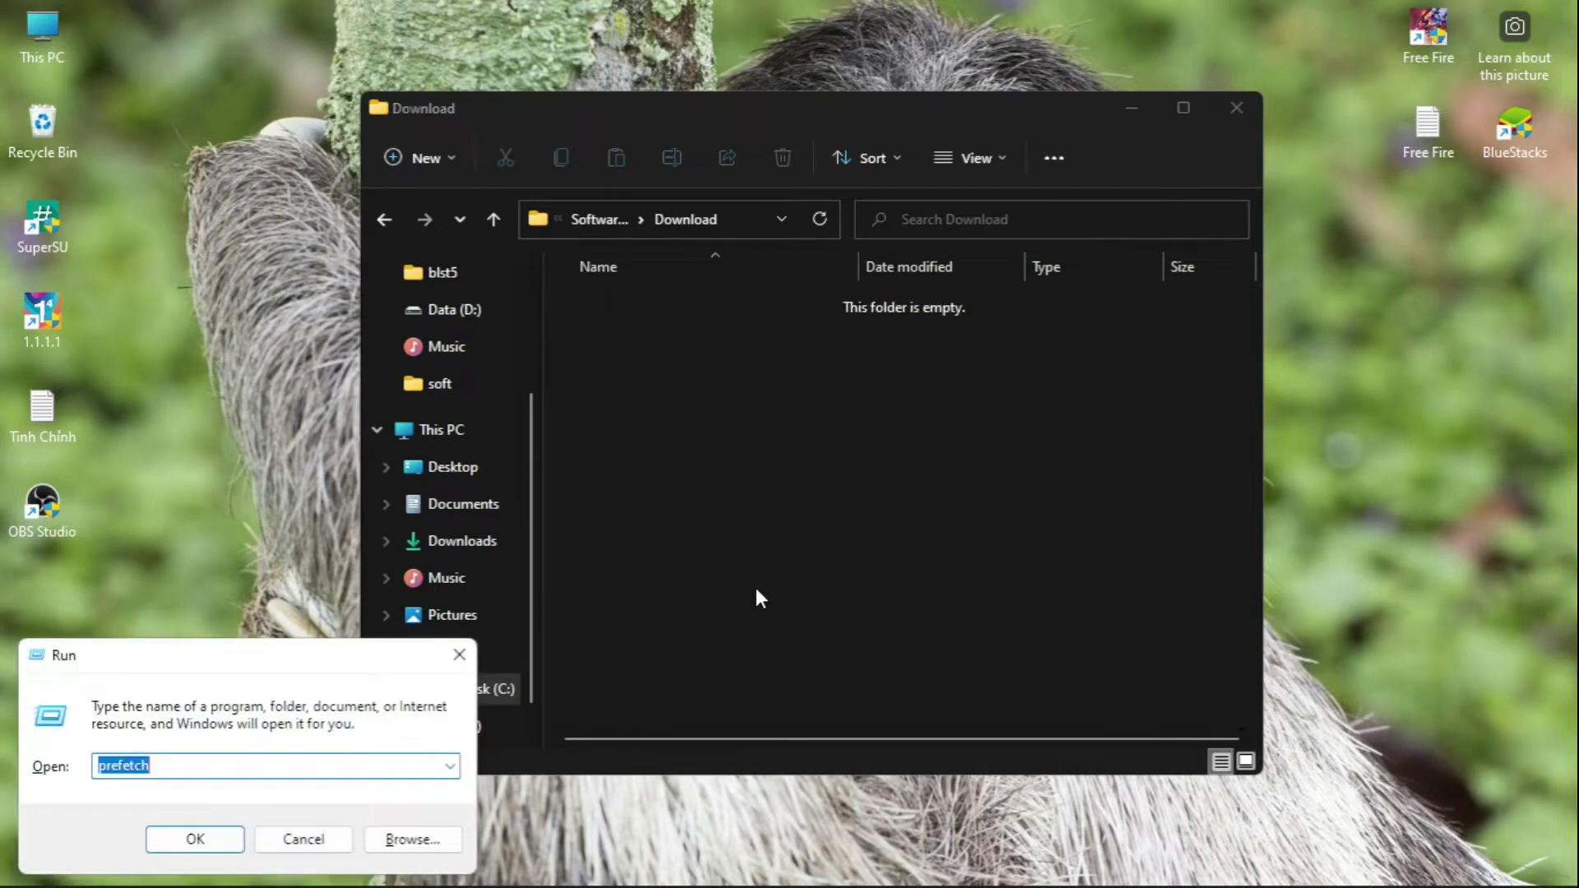
text(%temp%)
key(Return)
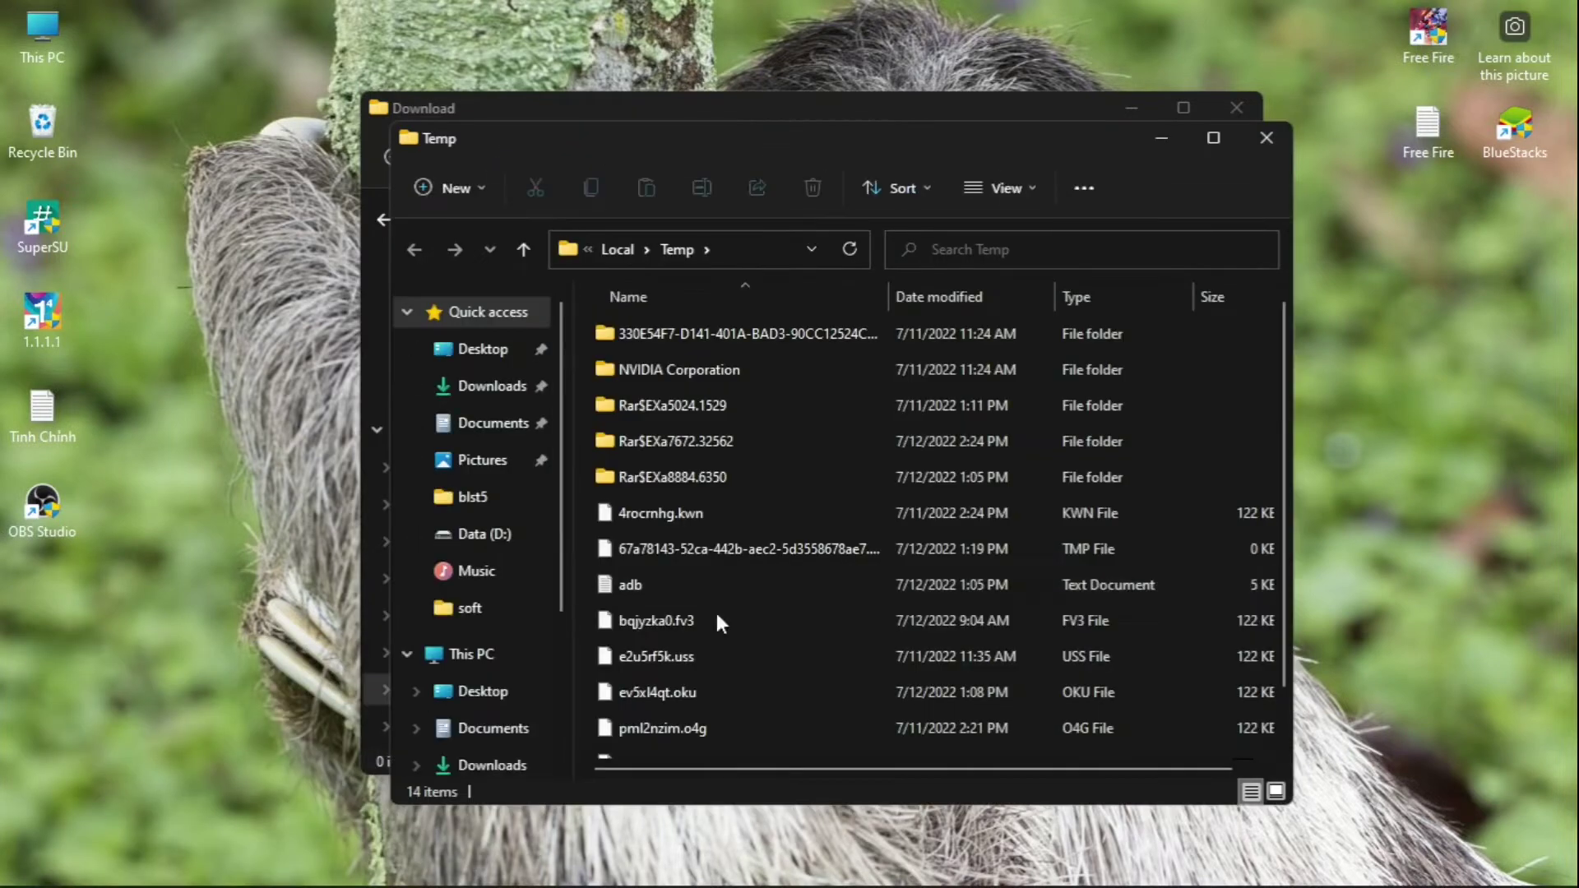
key(ctrl+a)
right_click(743, 329)
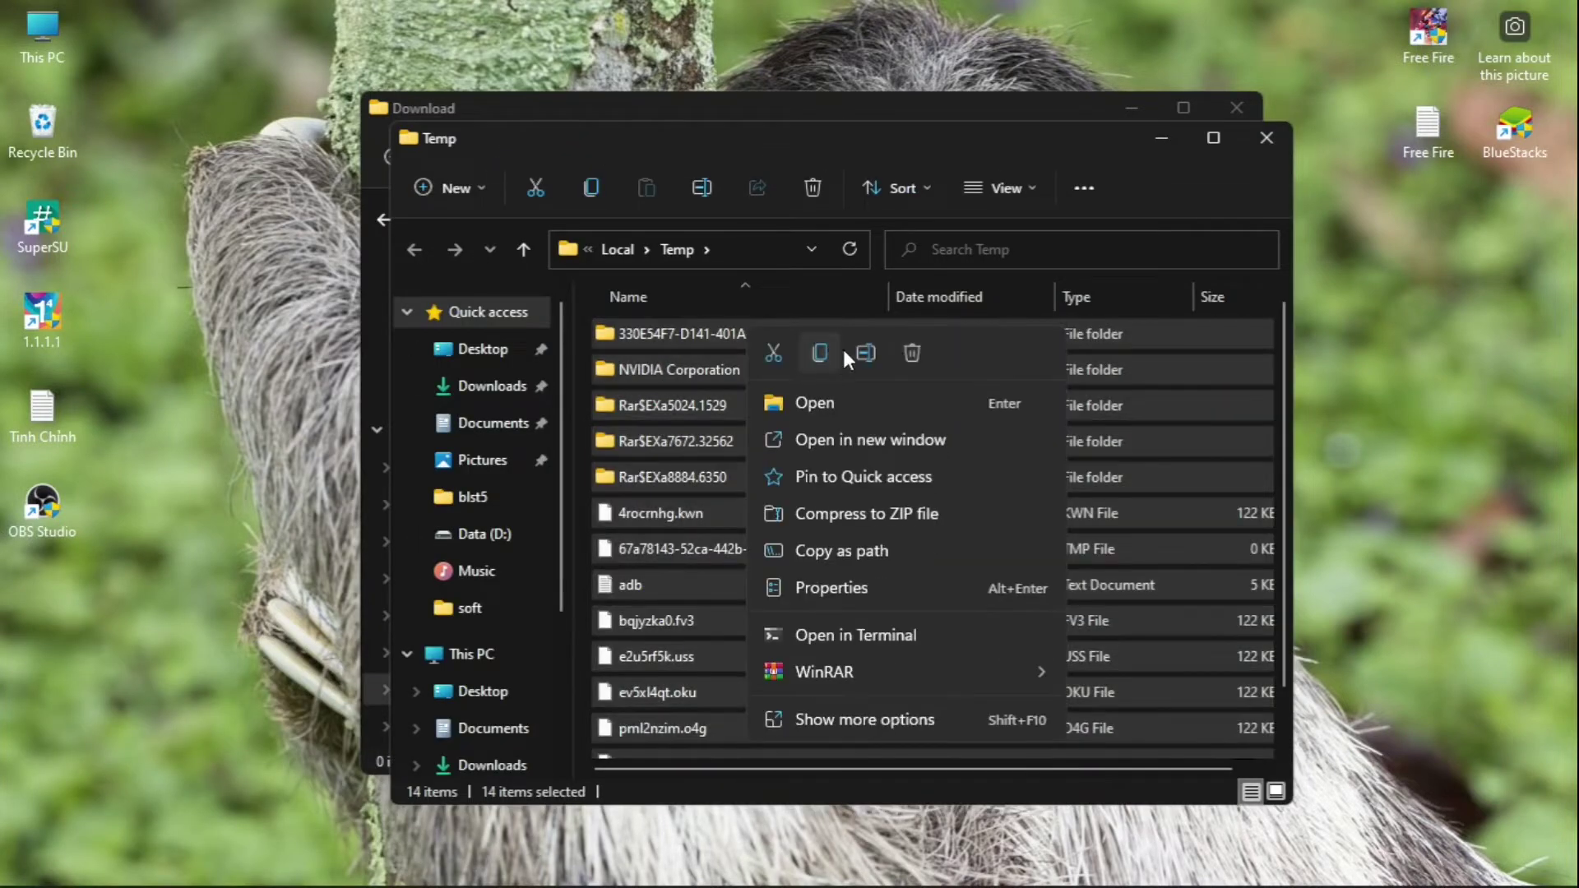
click(913, 353)
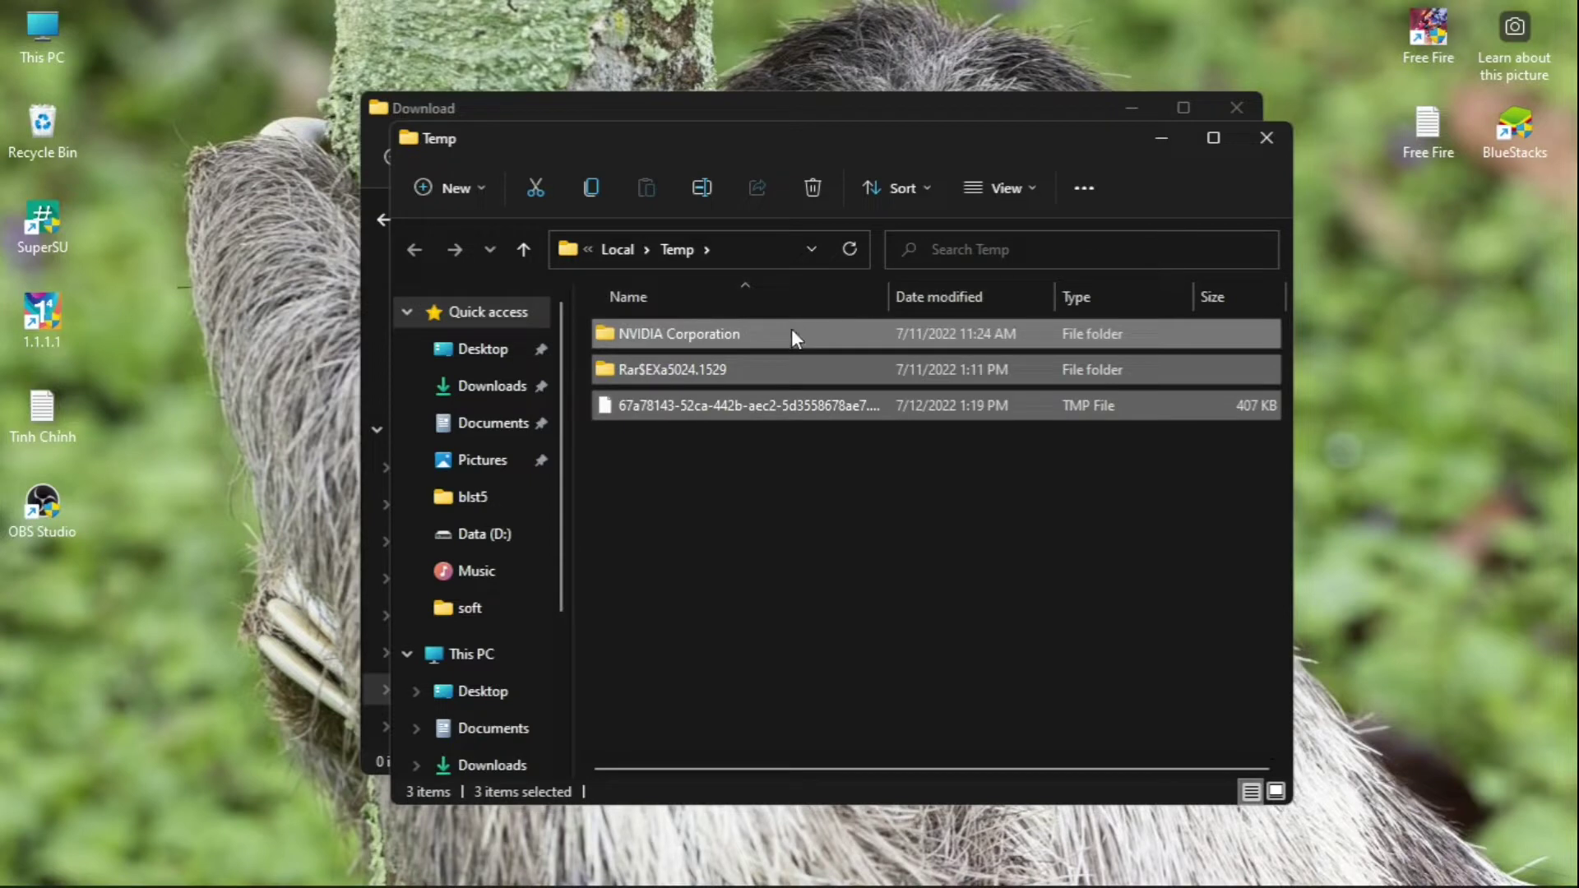
Try again to delete the items remaining in the Temp folder, retrying for all current items
right_click(777, 332)
click(949, 359)
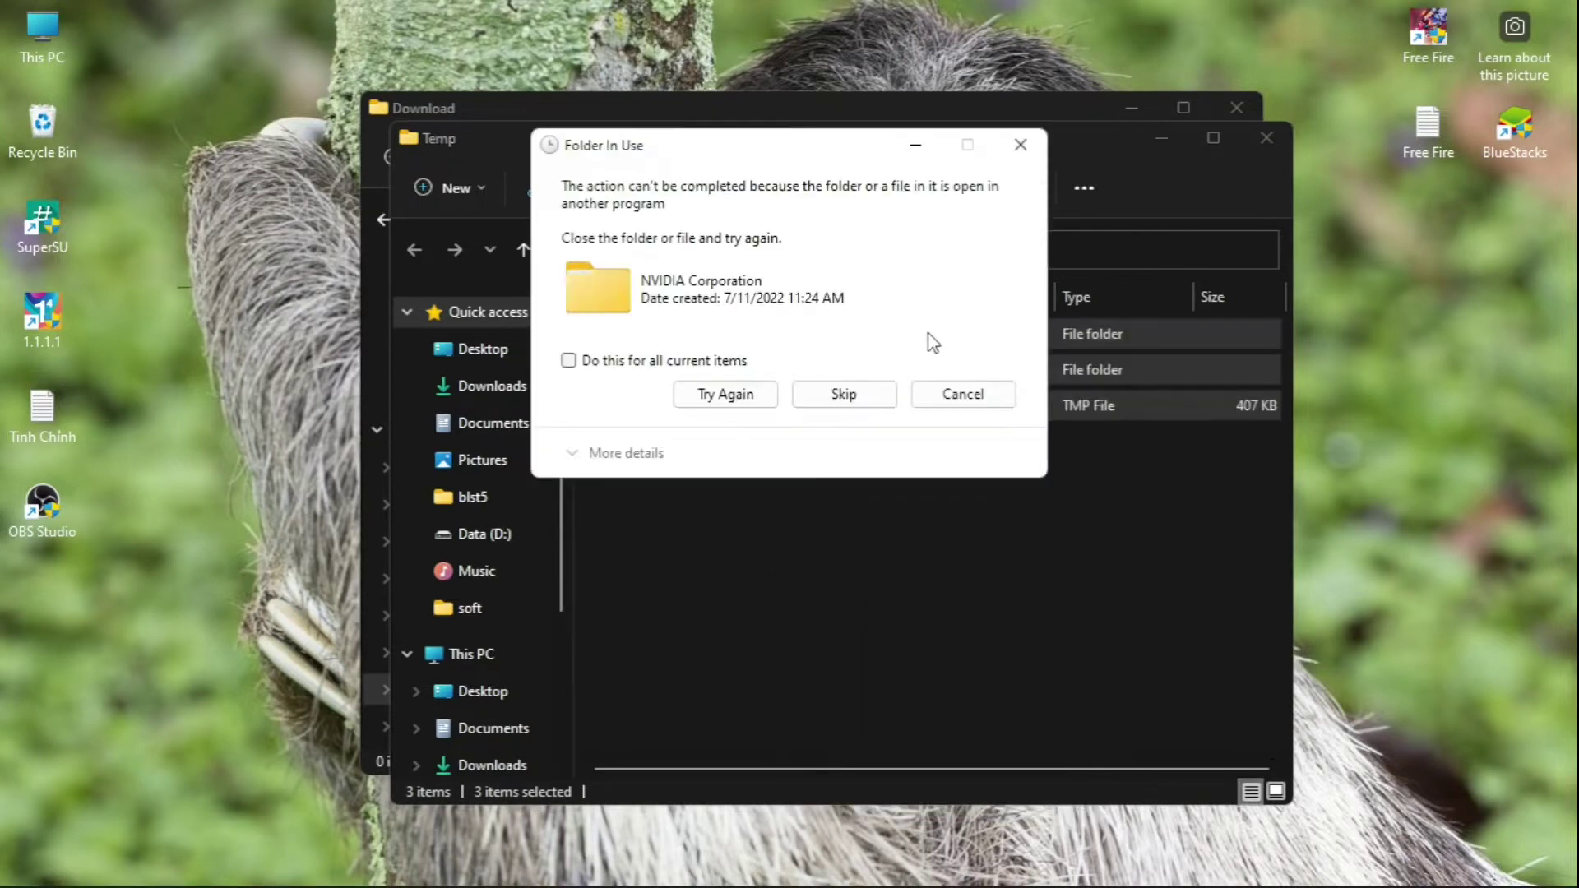
click(635, 370)
click(724, 395)
key(Escape)
Look through the NV_Cache folder inside the NVIDIA Corporation temporary folder, and close its window
double_click(847, 334)
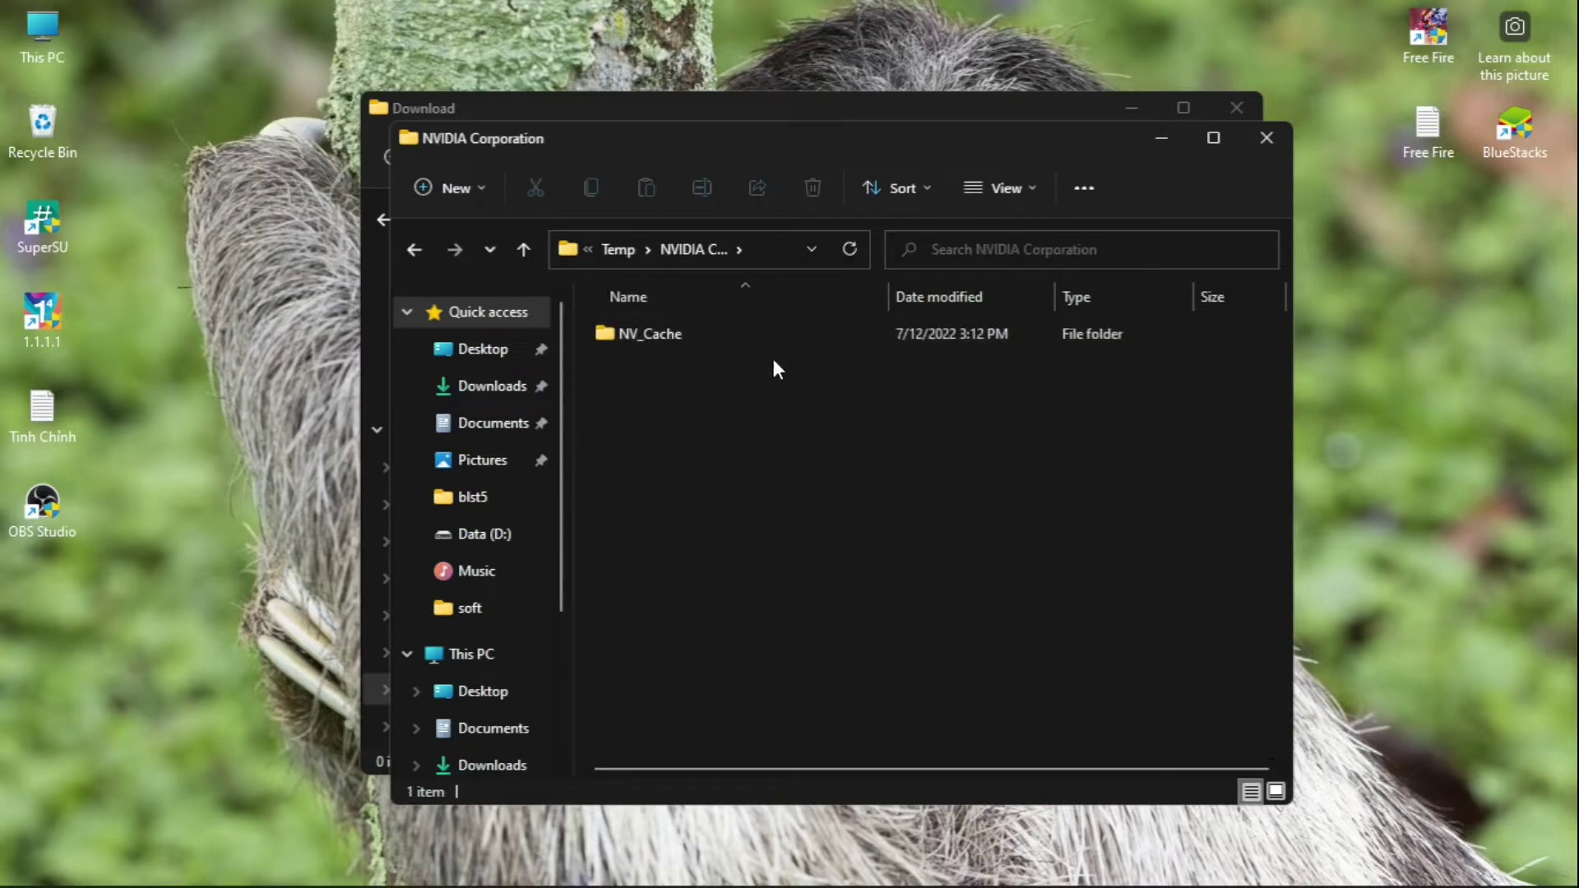
double_click(758, 333)
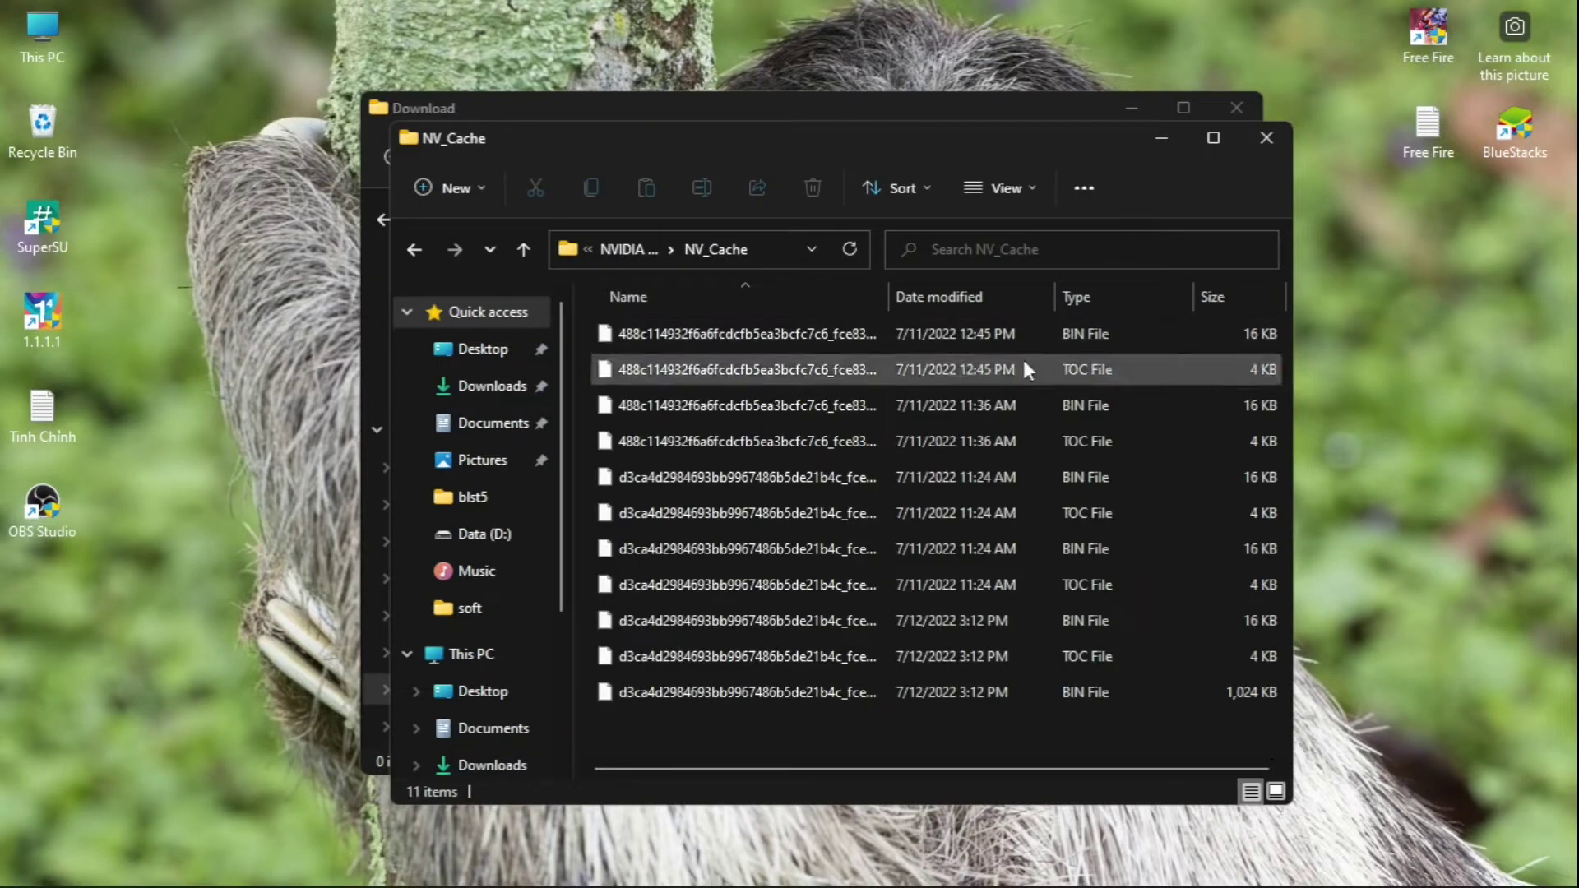
click(1267, 137)
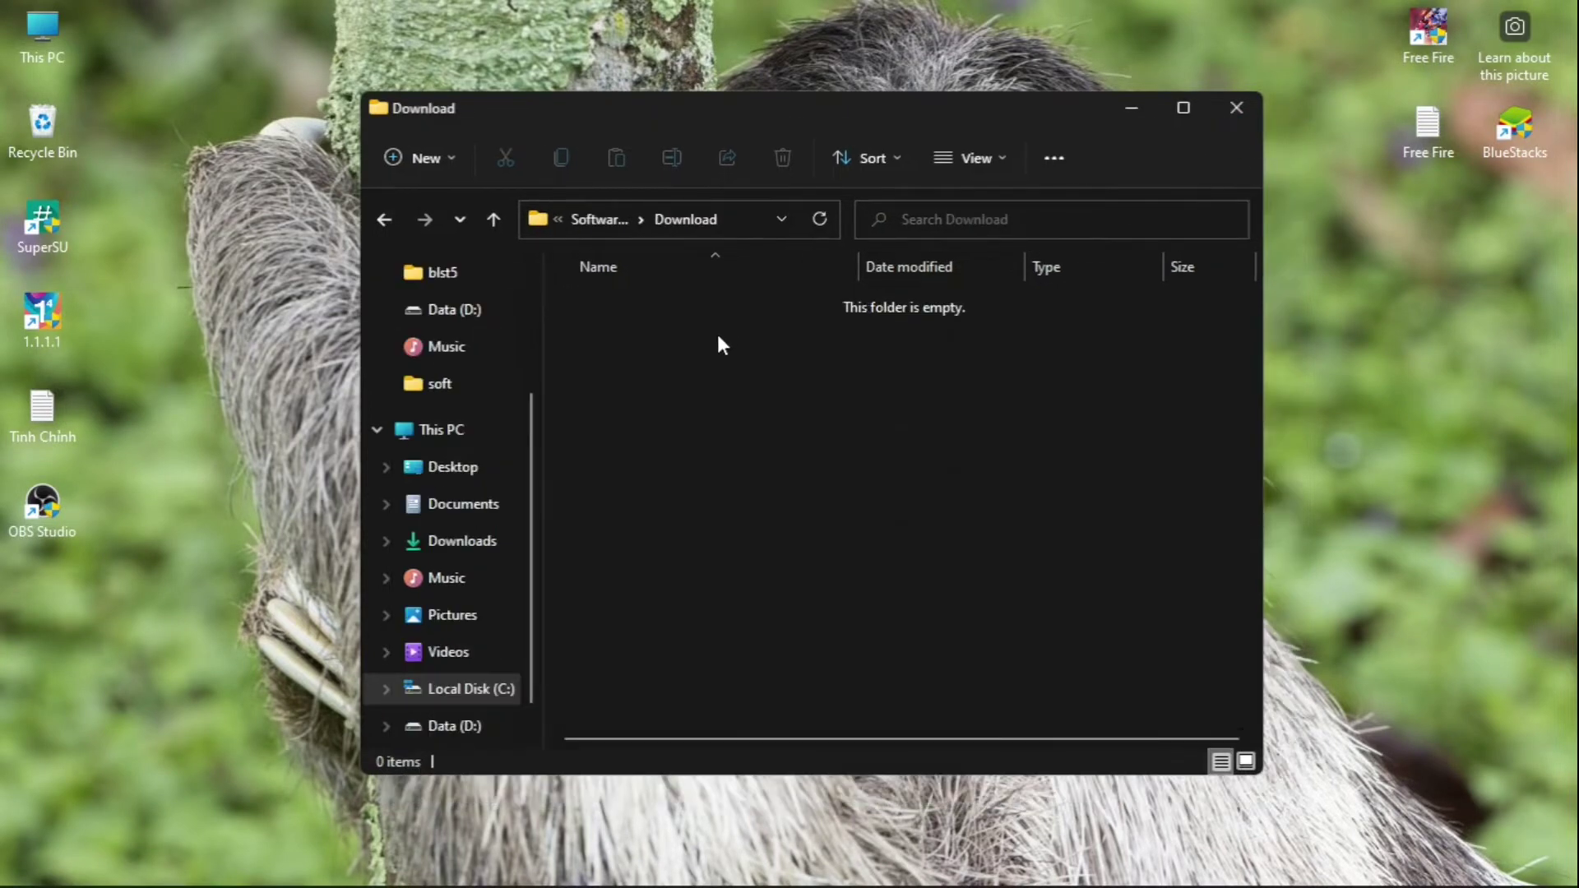
Open the recent folder, delete all of its shortcuts, and close the window
key(super+r)
text(recent)
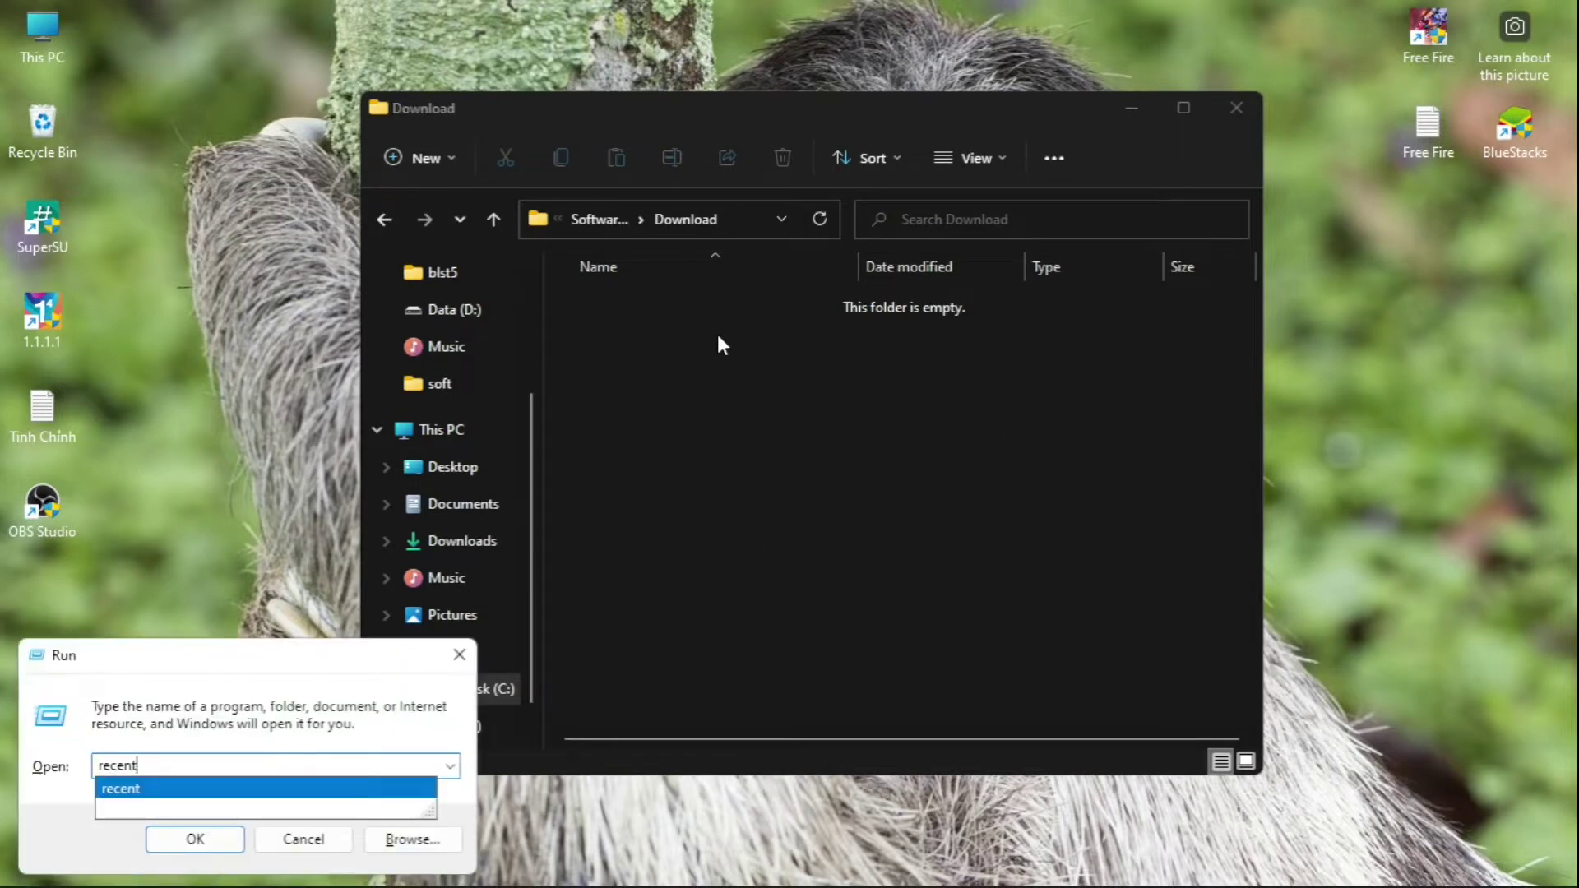
key(Return)
key(ctrl+a)
right_click(709, 362)
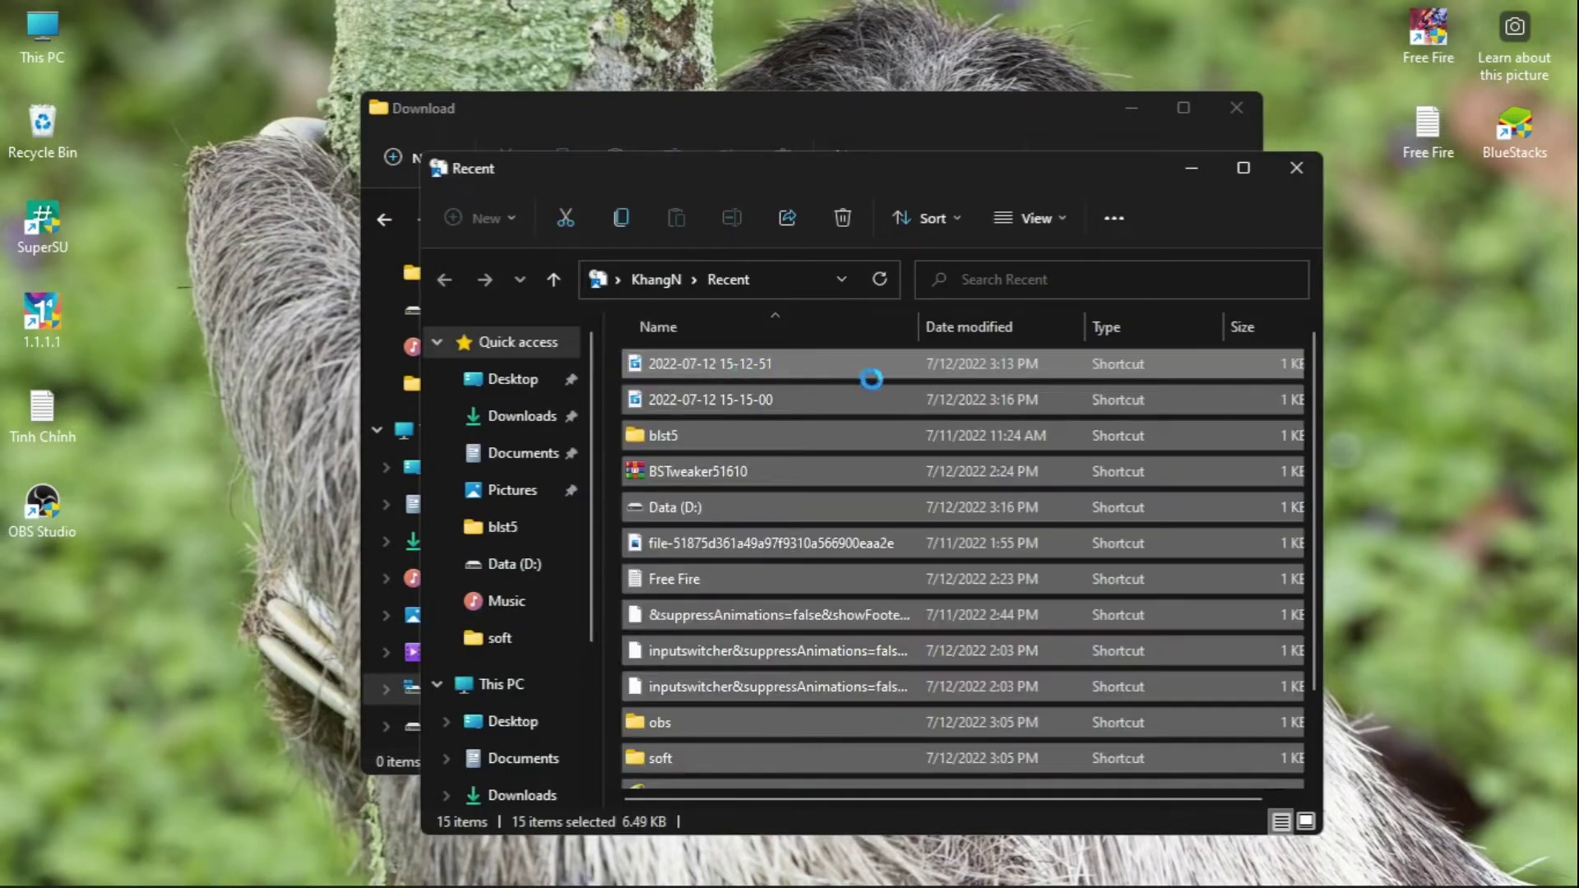
click(880, 388)
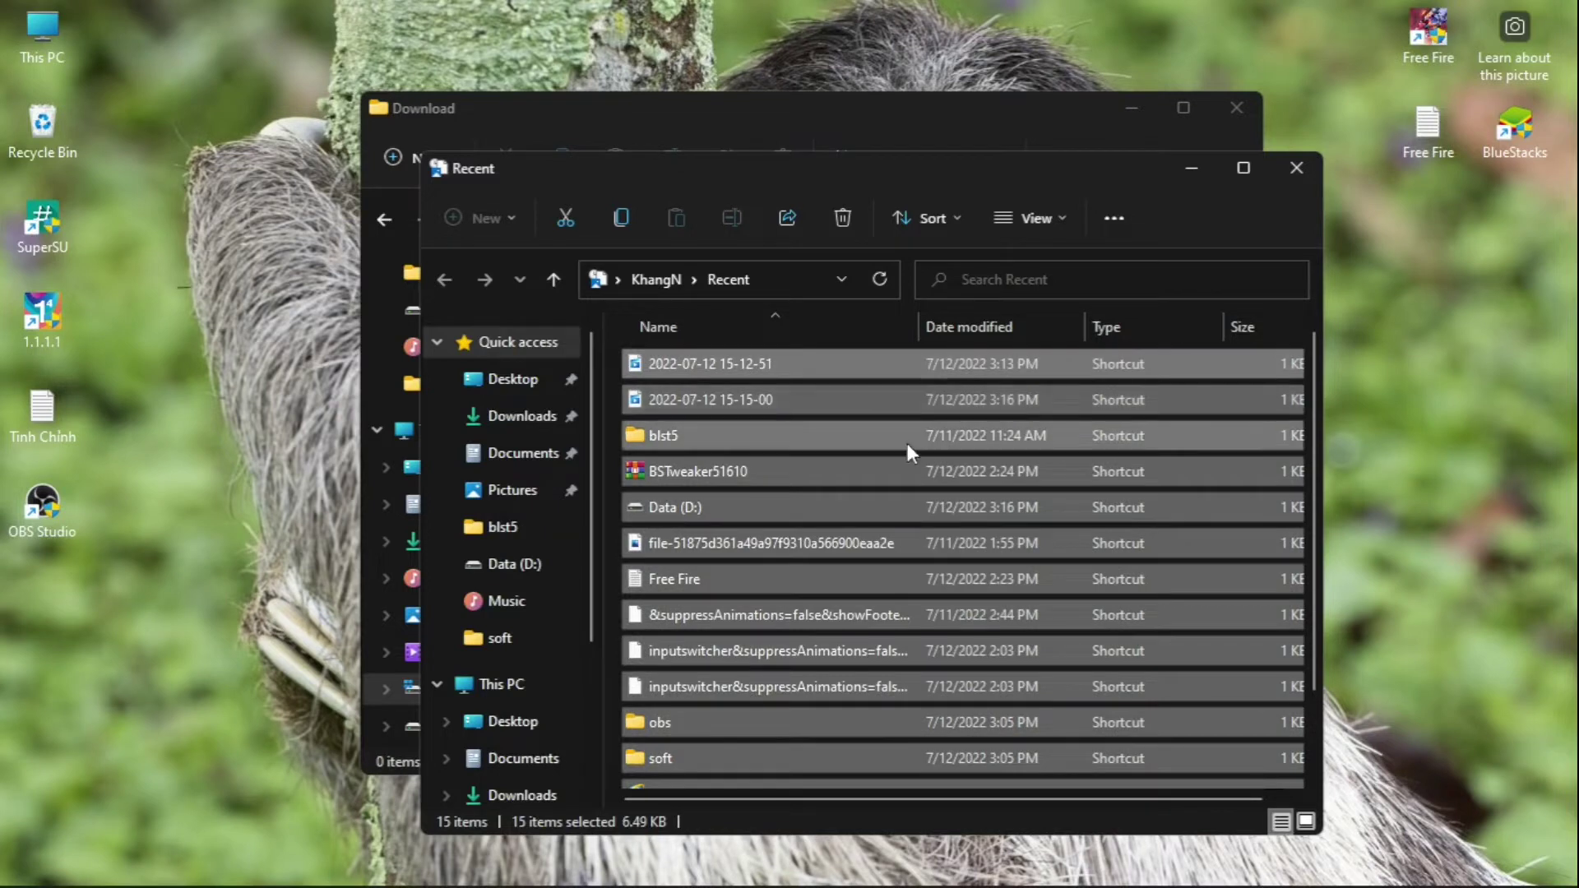
click(1295, 172)
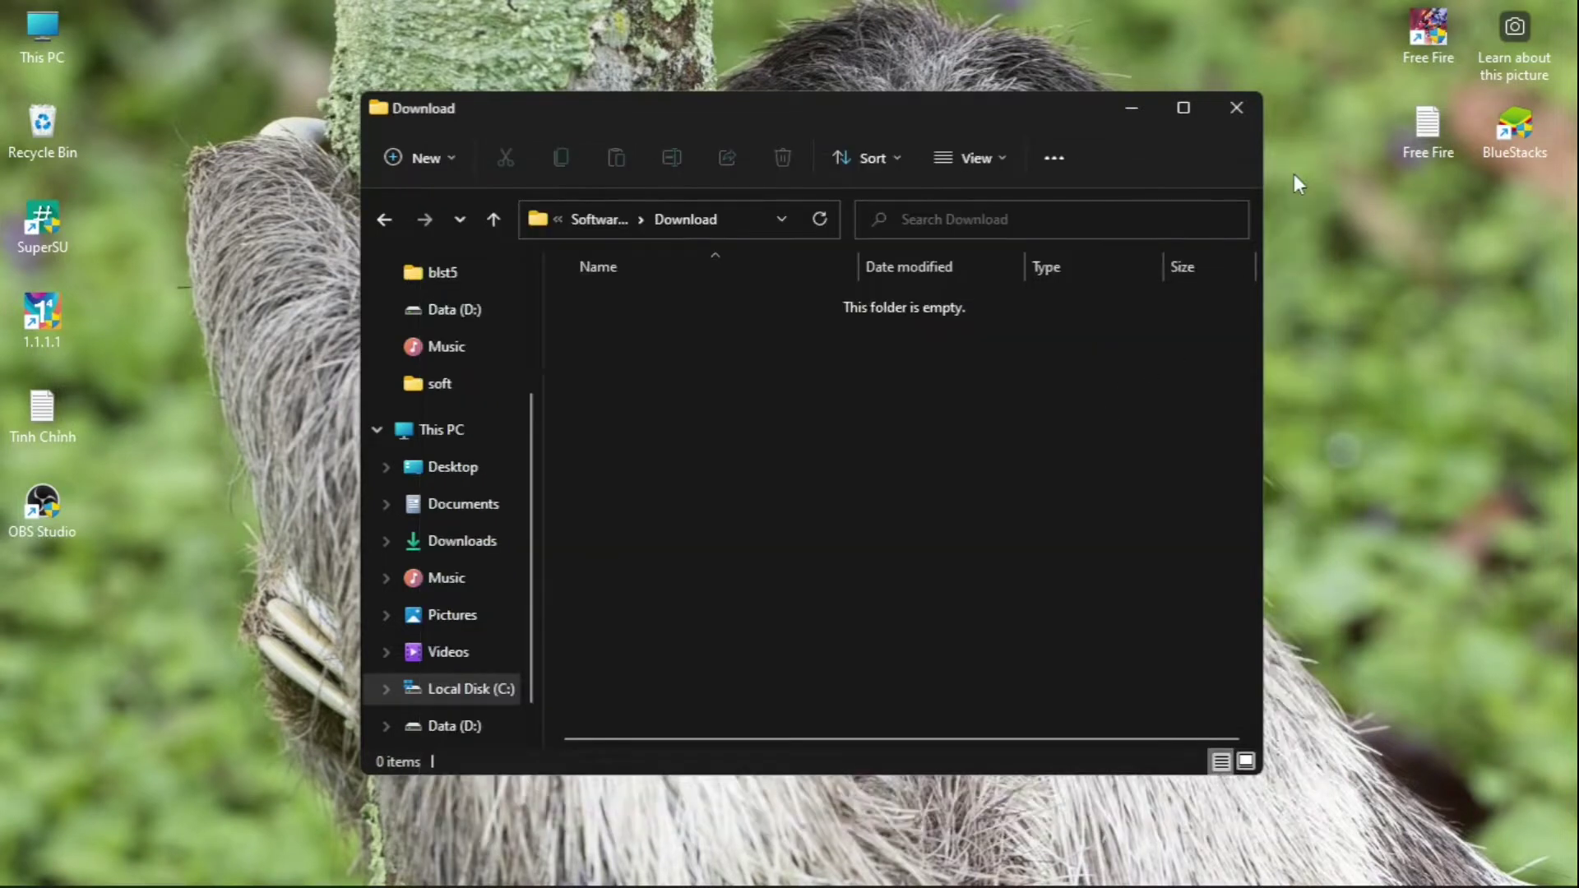
Open the prefetch folder, delete all of its files except any in use, and close the window
key(super+r)
text(p)
key(Down)
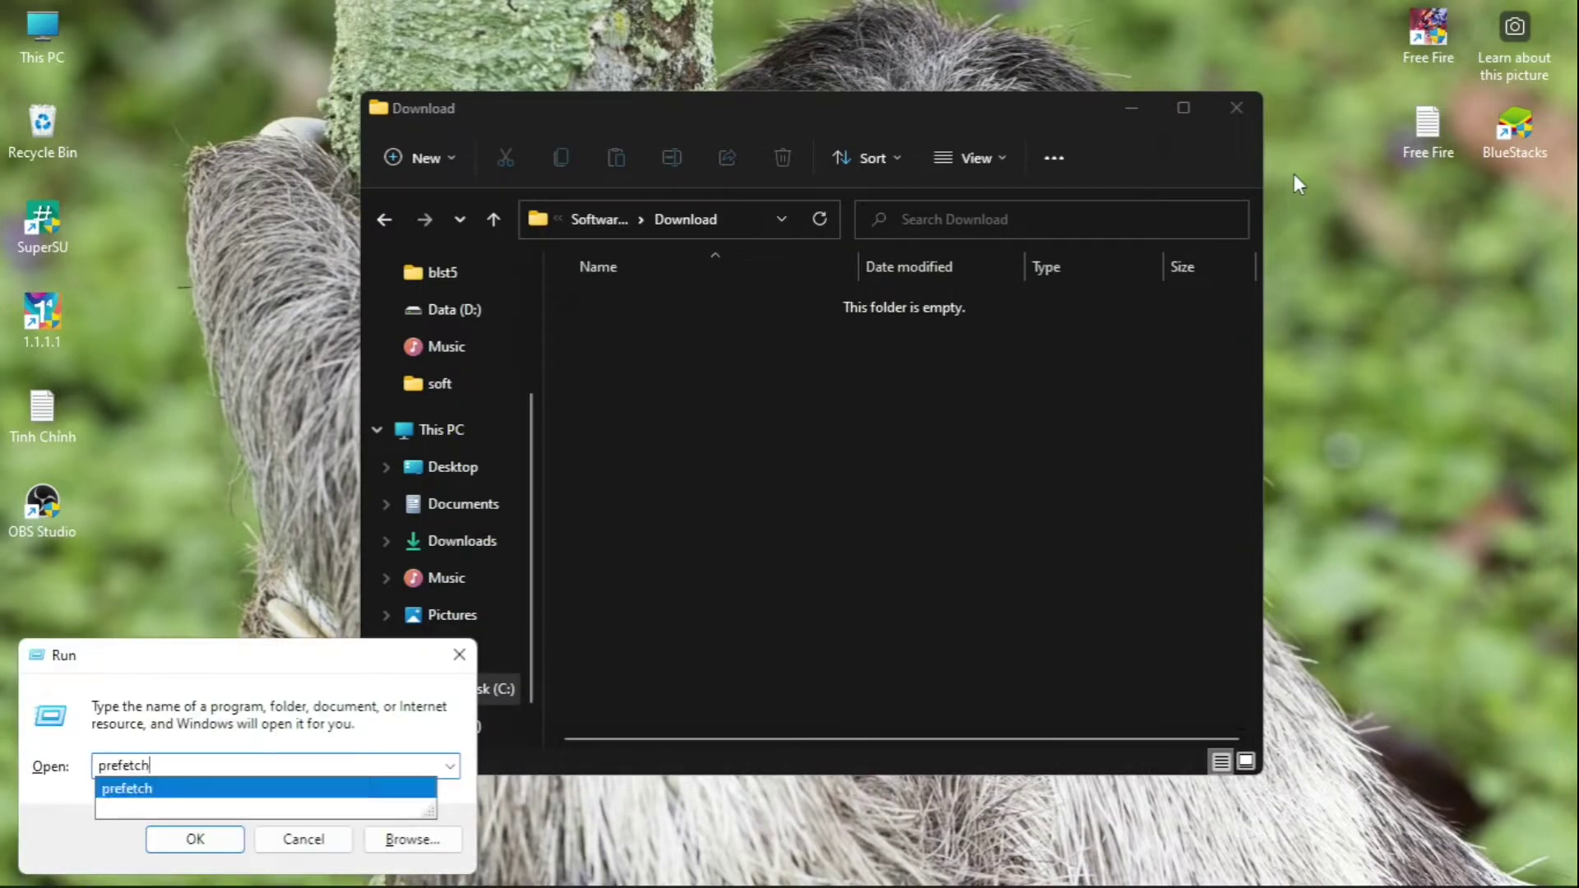
key(Return)
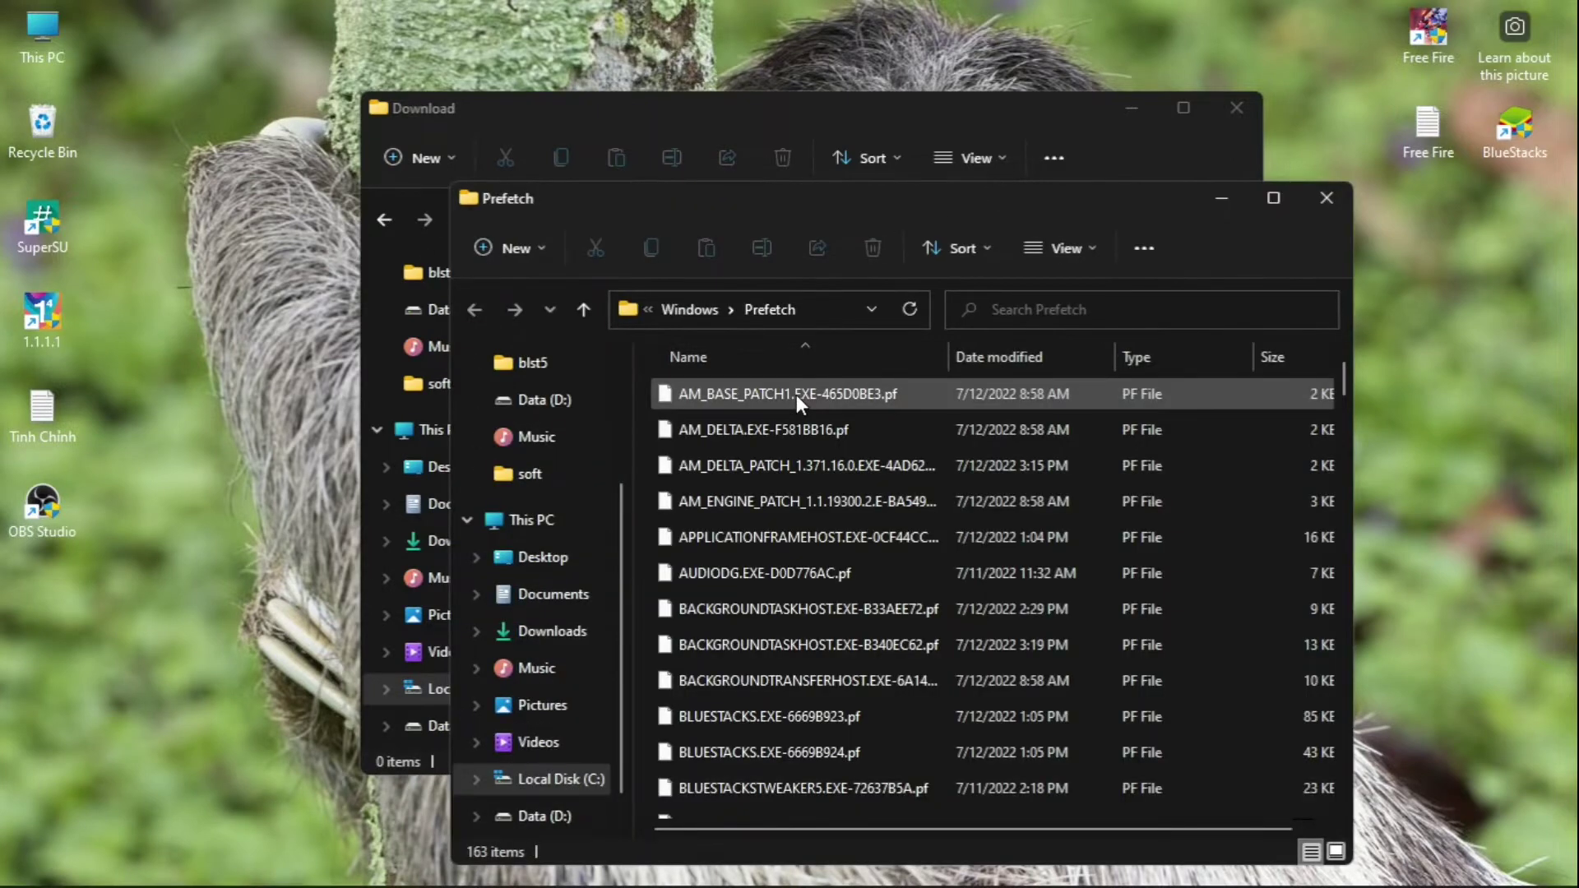
key(ctrl+a)
right_click(796, 393)
key(Escape)
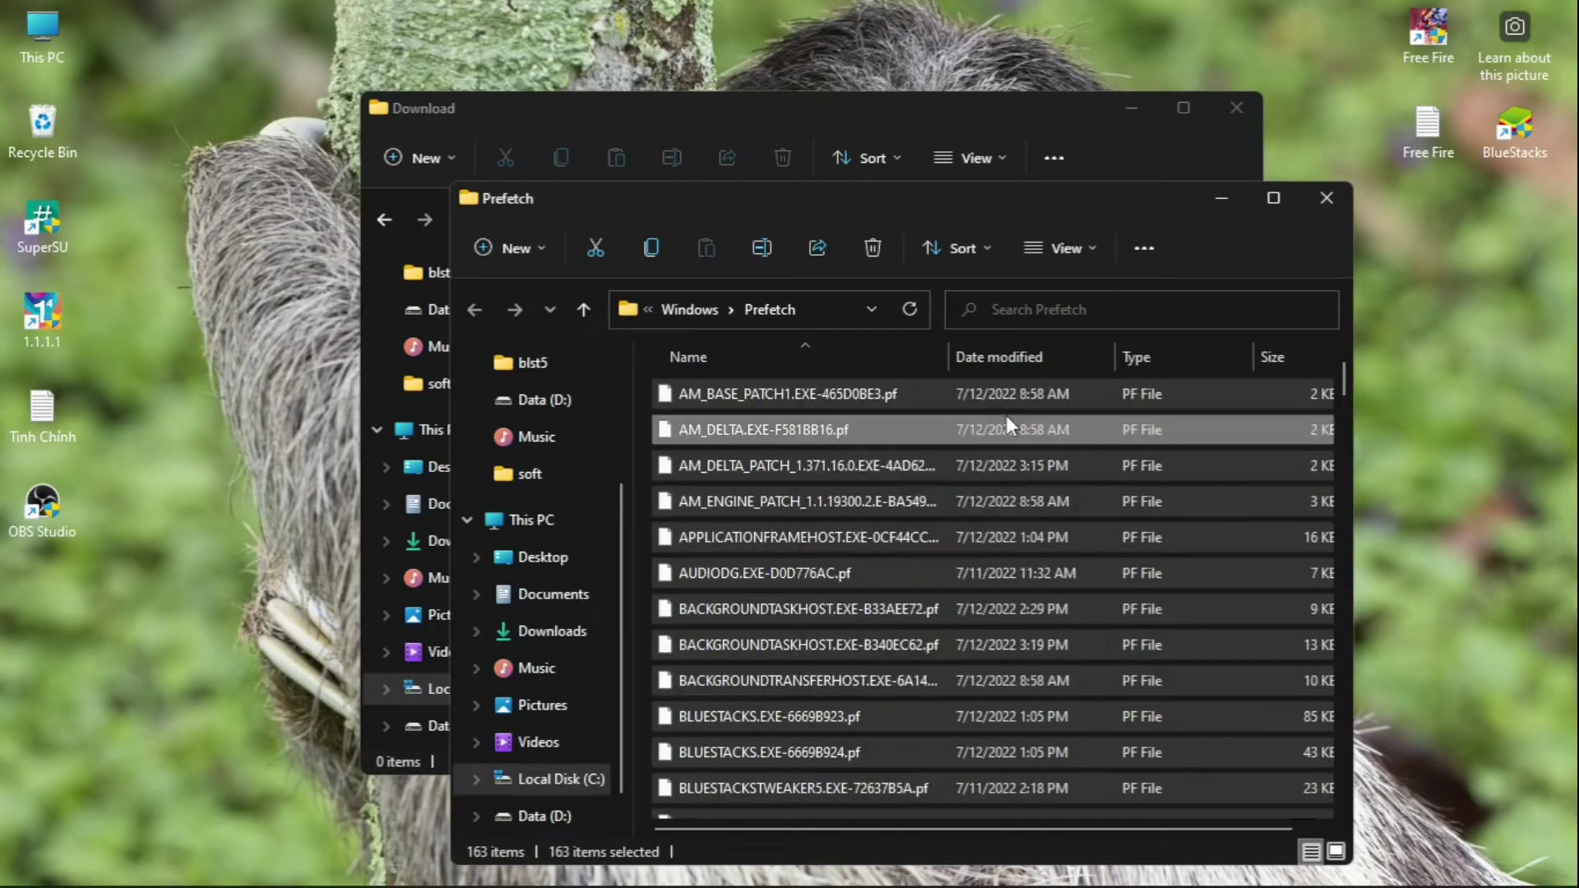
key(Delete)
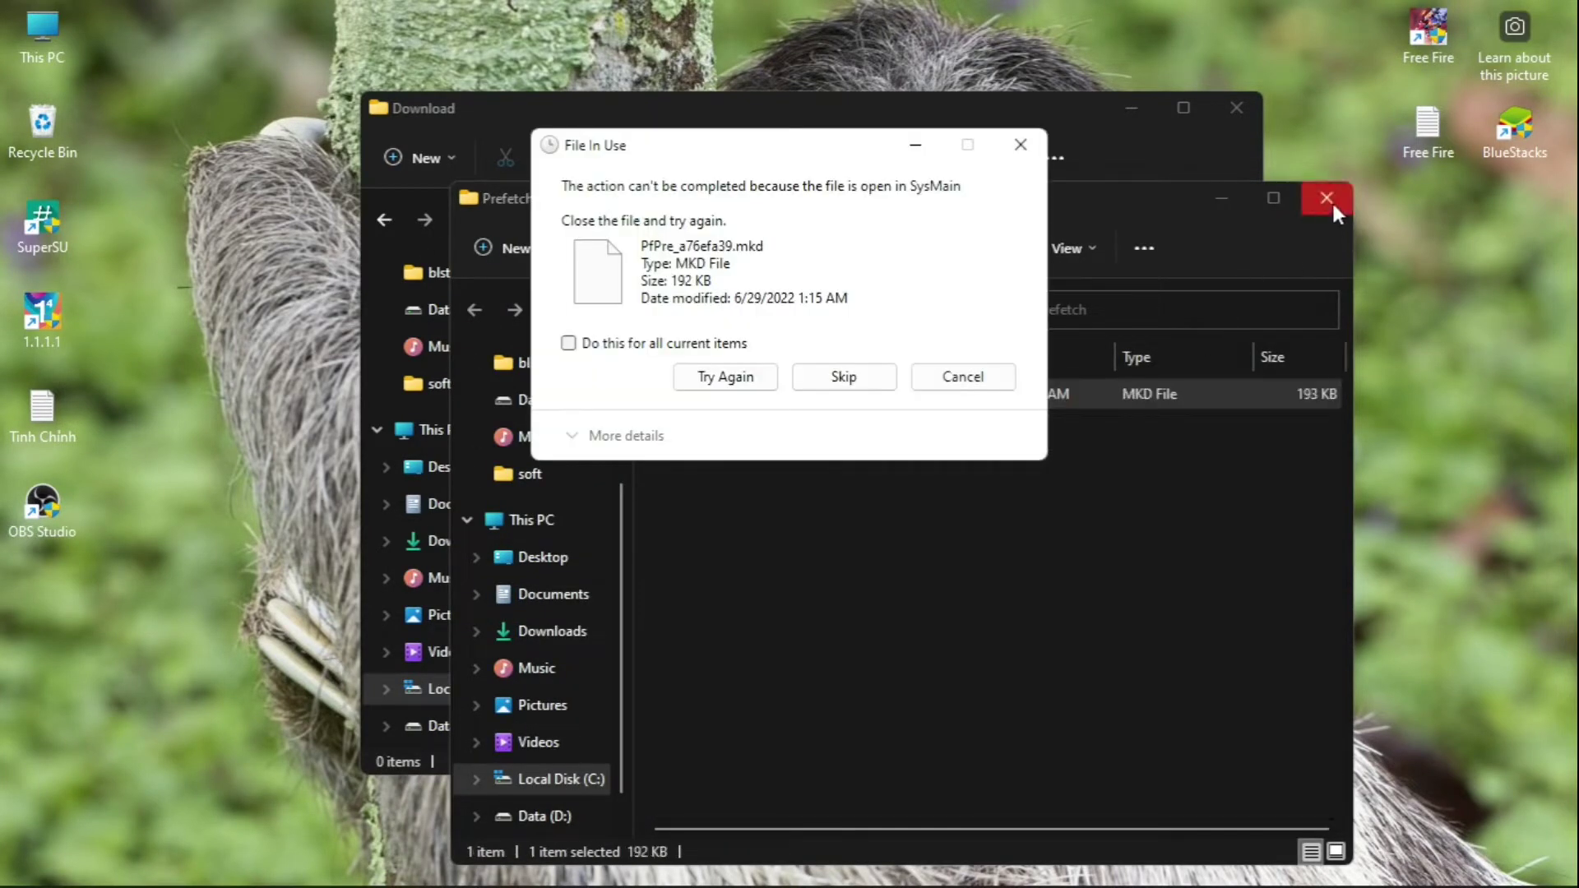
click(1327, 198)
click(961, 380)
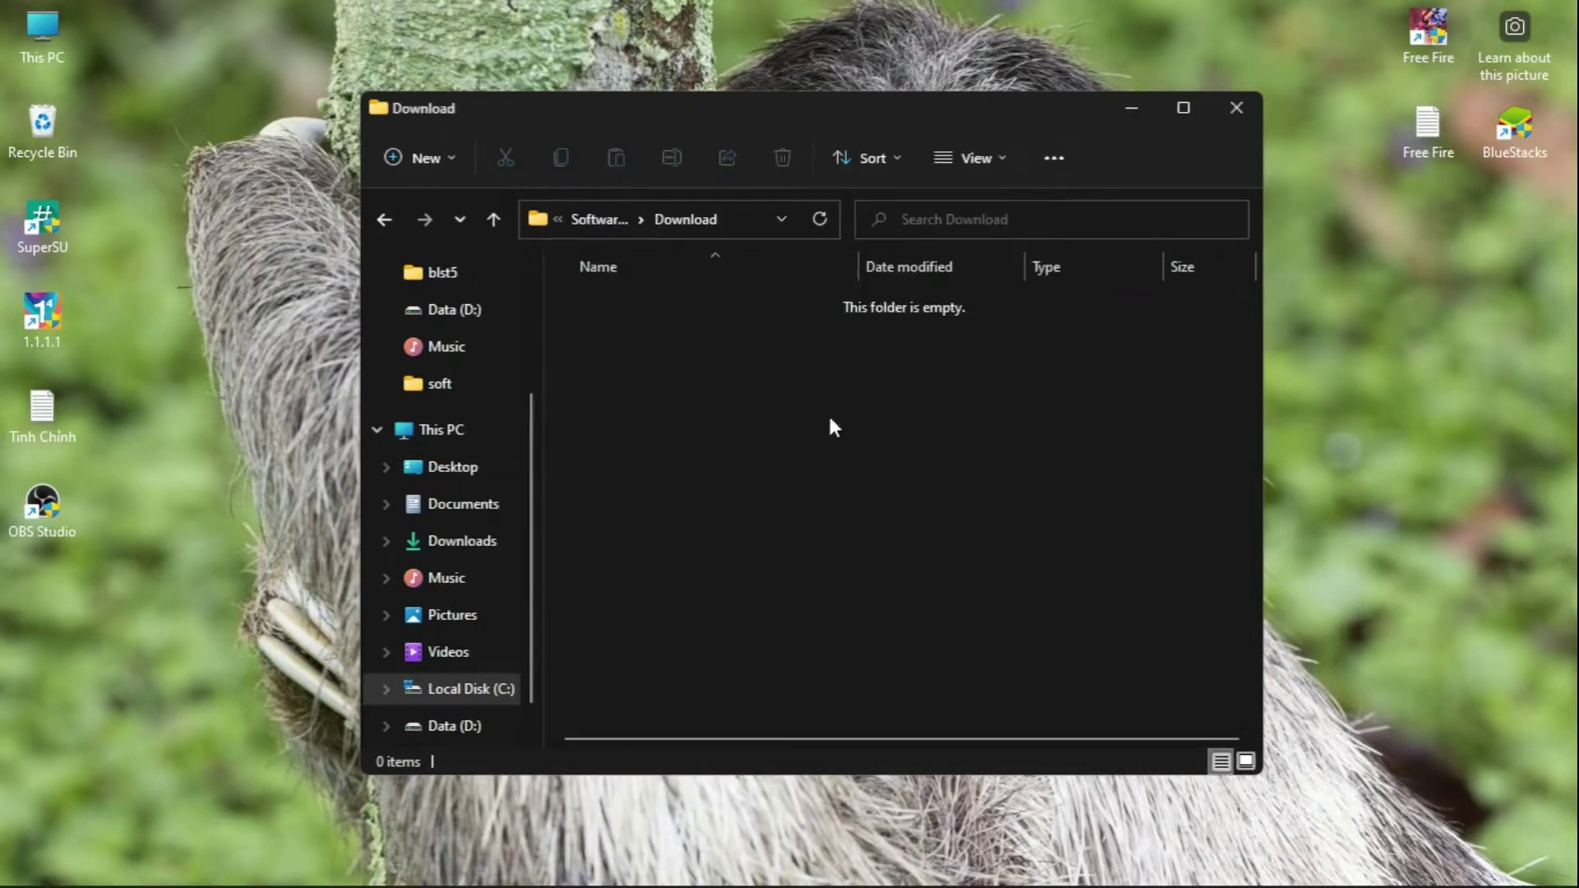
Run Disk Cleanup on Local Disk (C:), including system files, and permanently delete the selected file categories
right_click(483, 689)
click(643, 569)
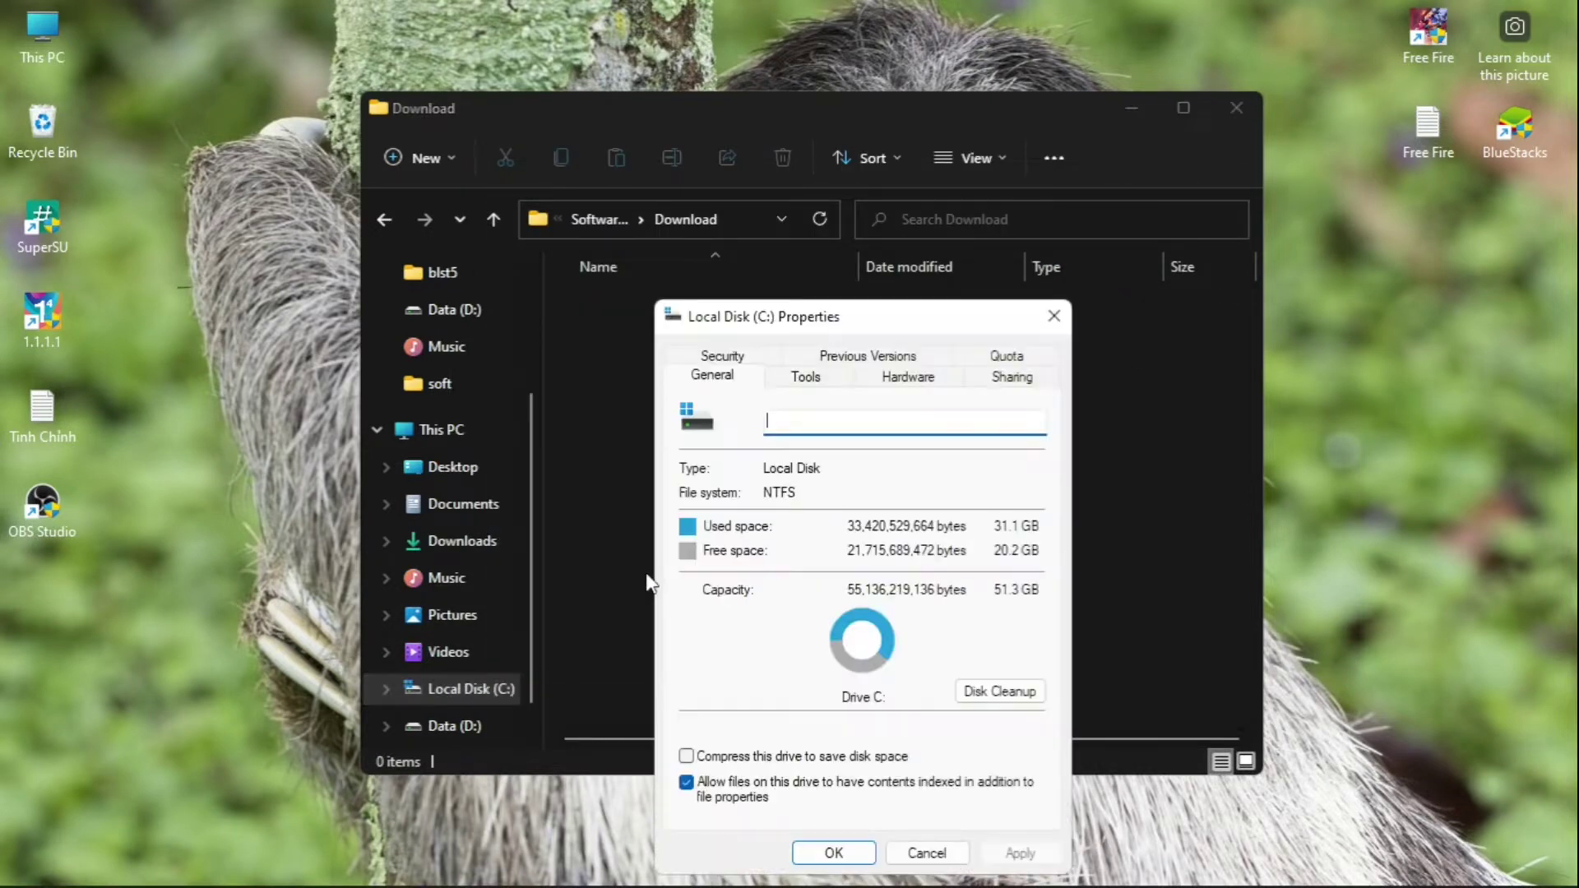
click(962, 691)
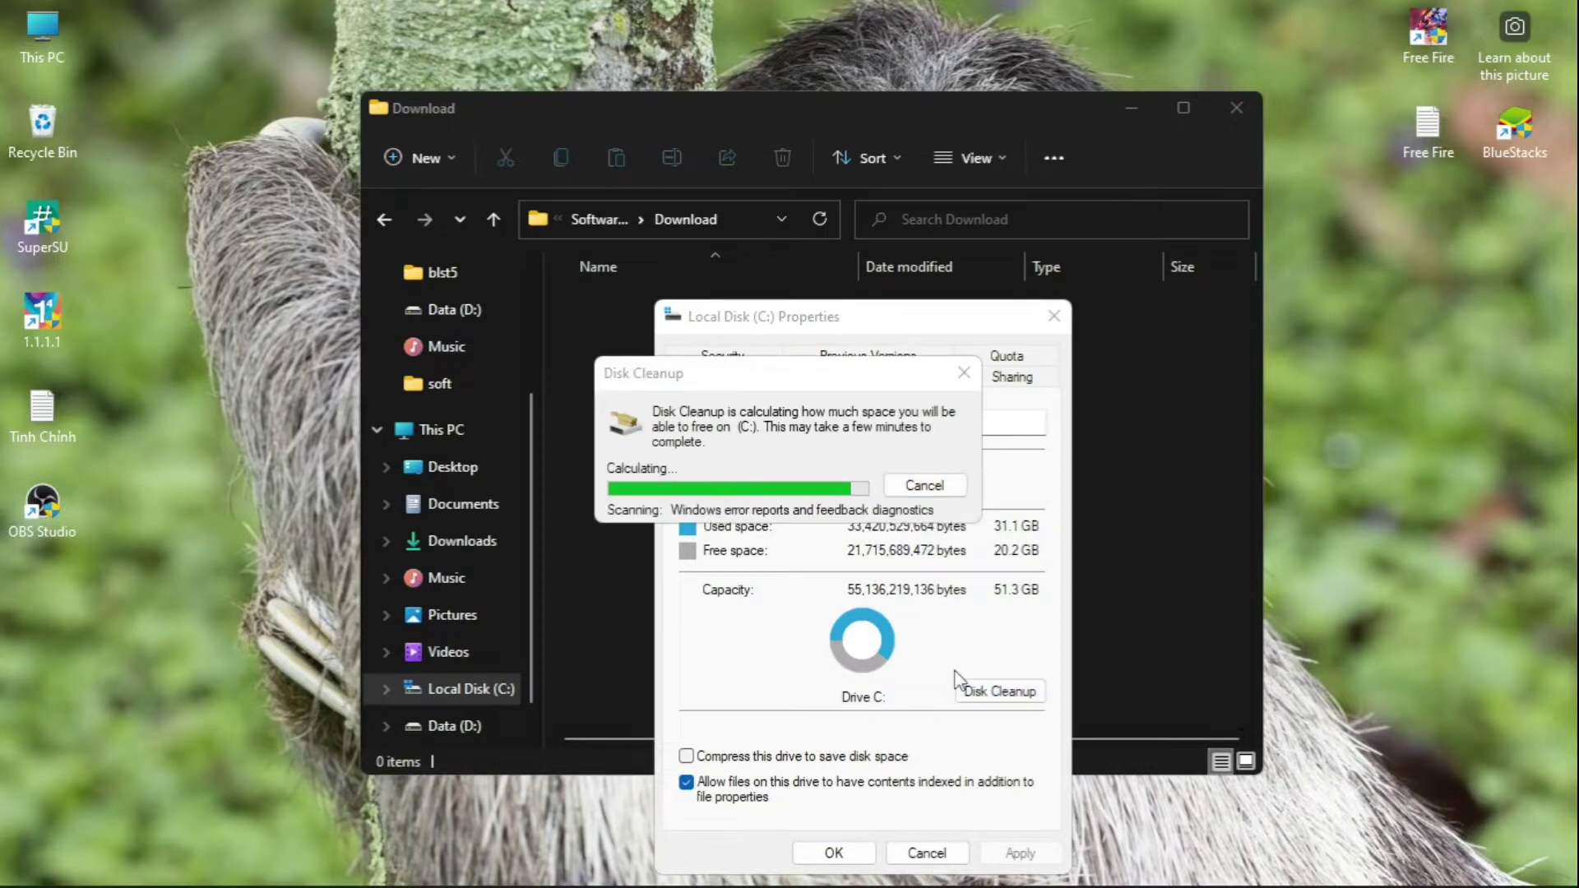
click(282, 560)
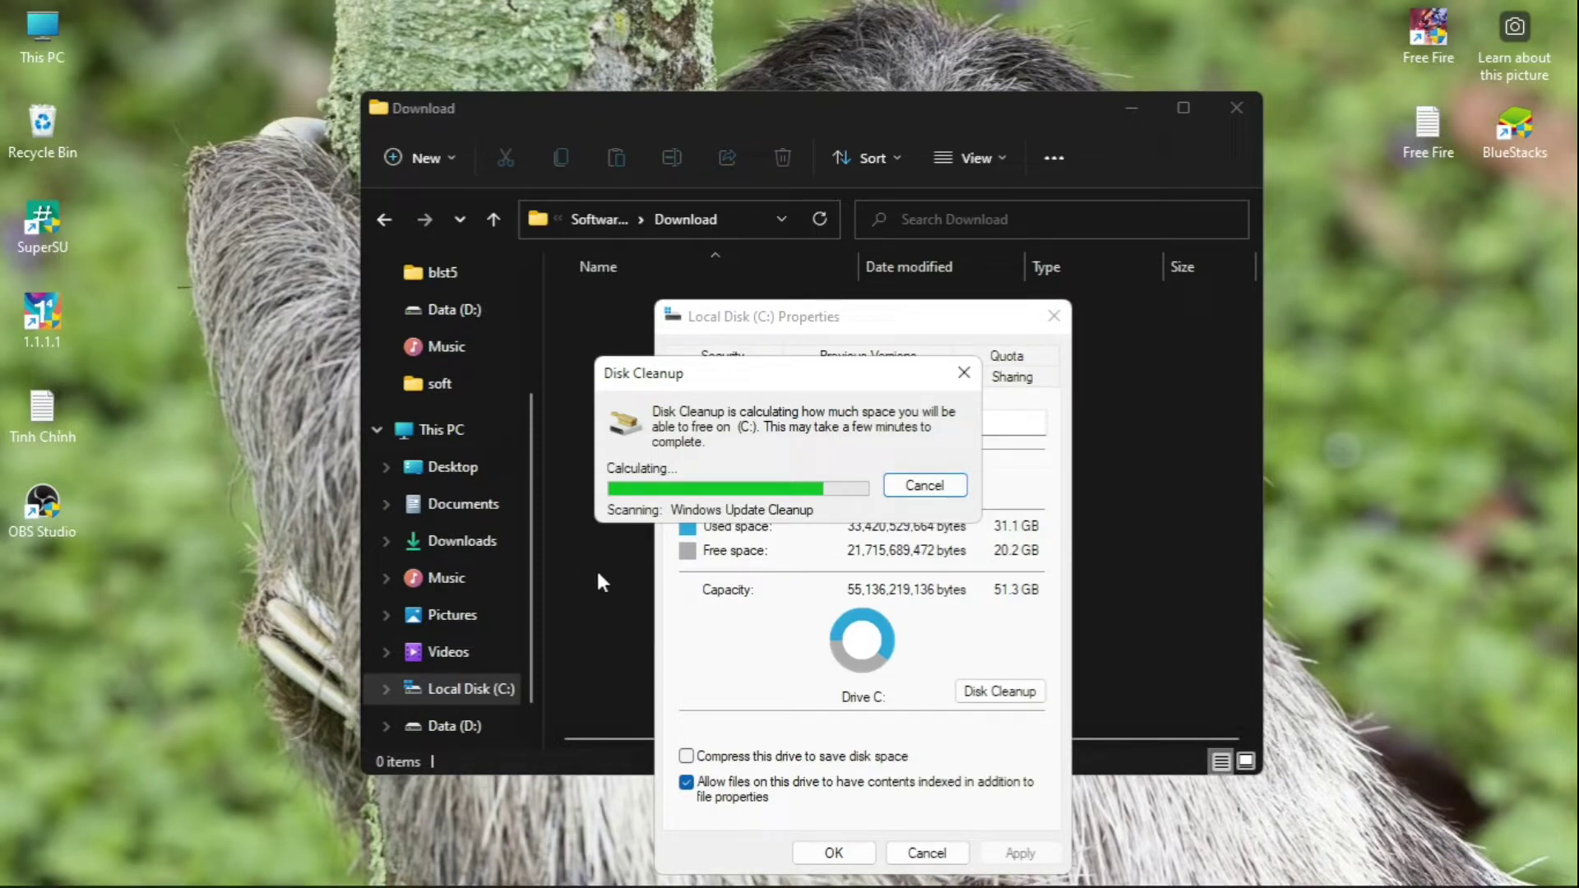
scroll(382, 373, down, 2)
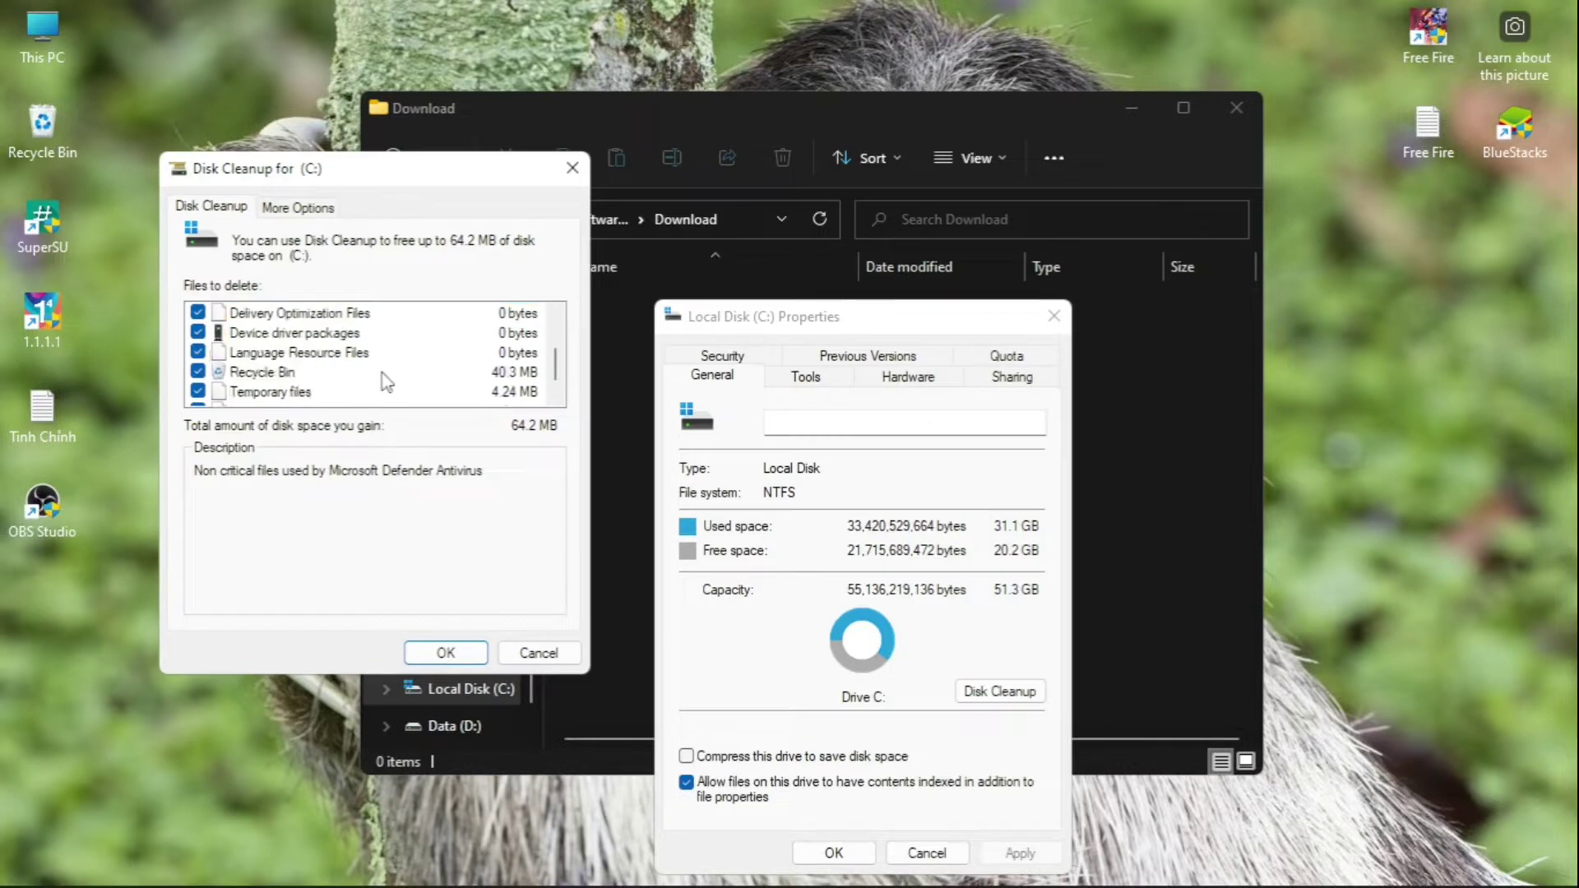
scroll(383, 381, down, 1)
click(445, 652)
click(784, 475)
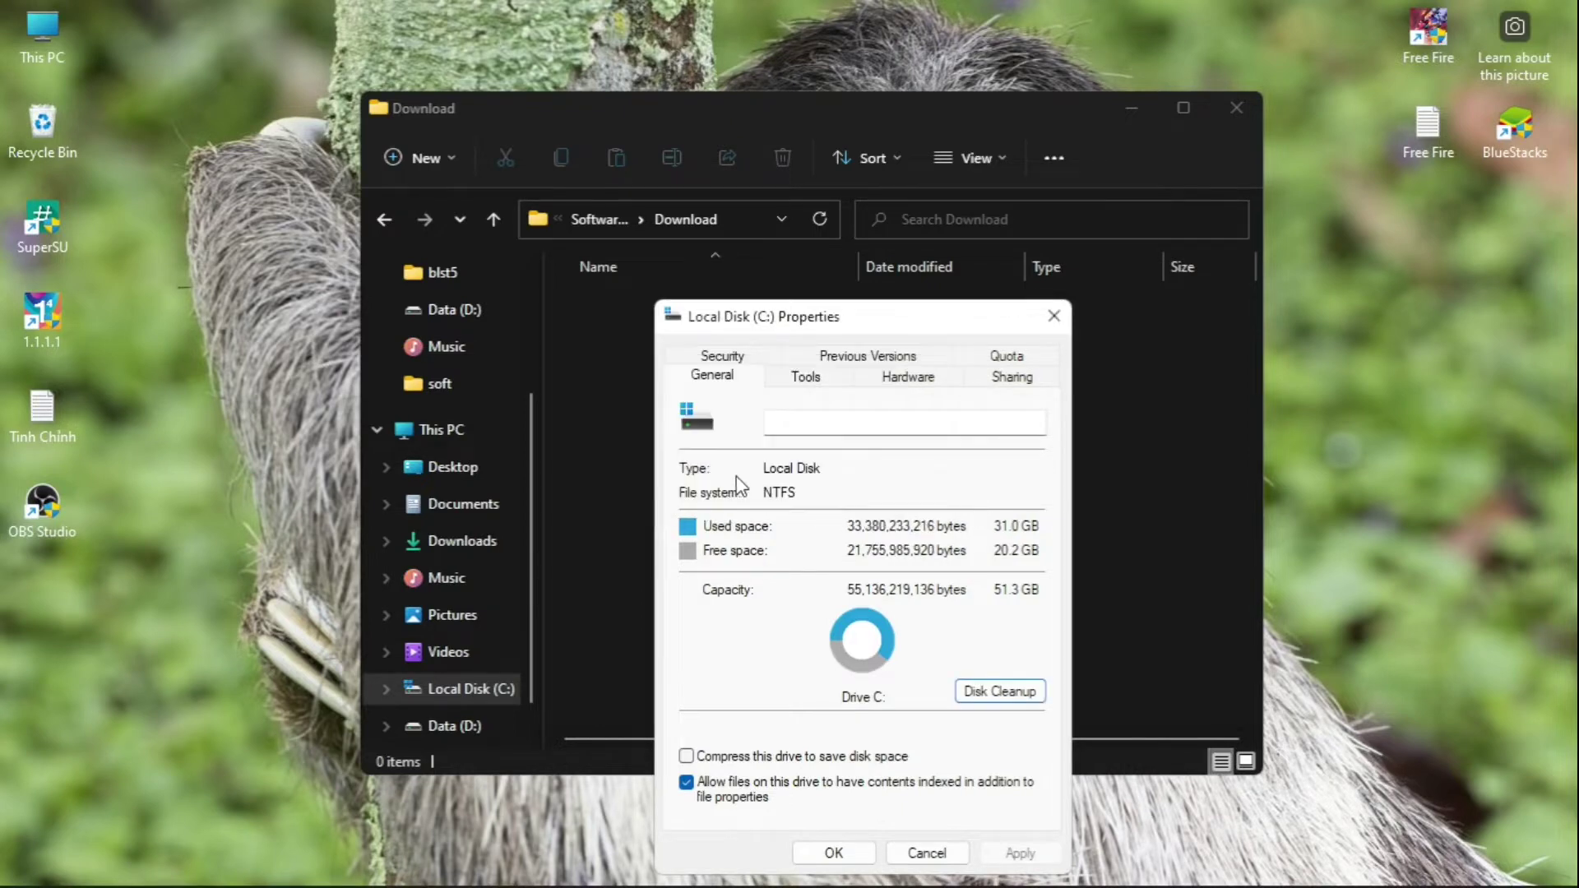
Optimize drives C: and Data (D:), and close the drive properties and File Explorer windows
click(801, 377)
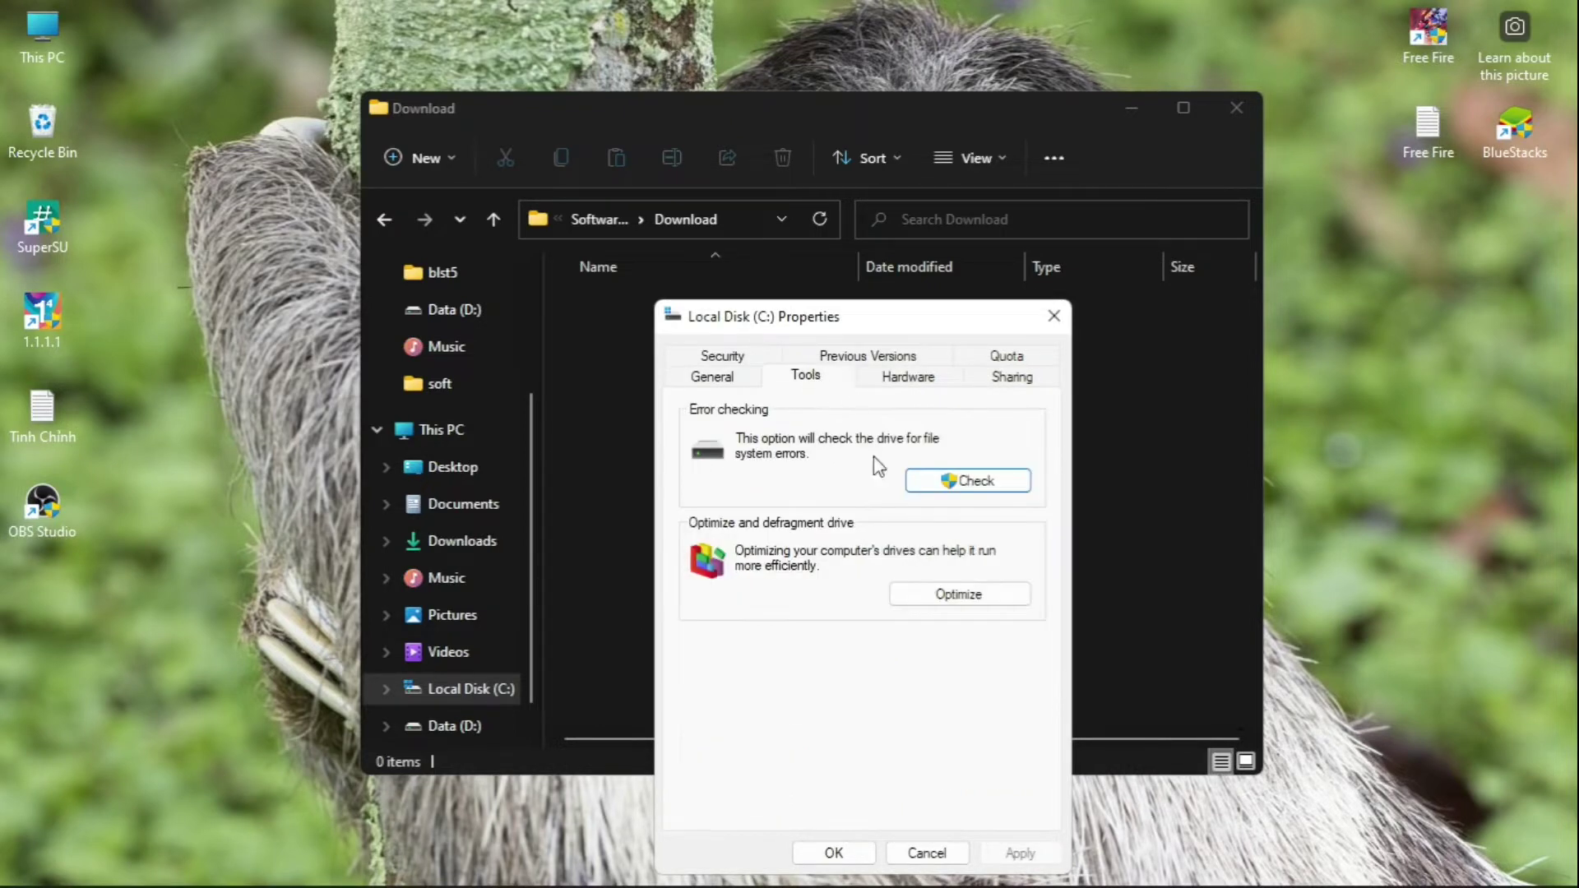
click(944, 594)
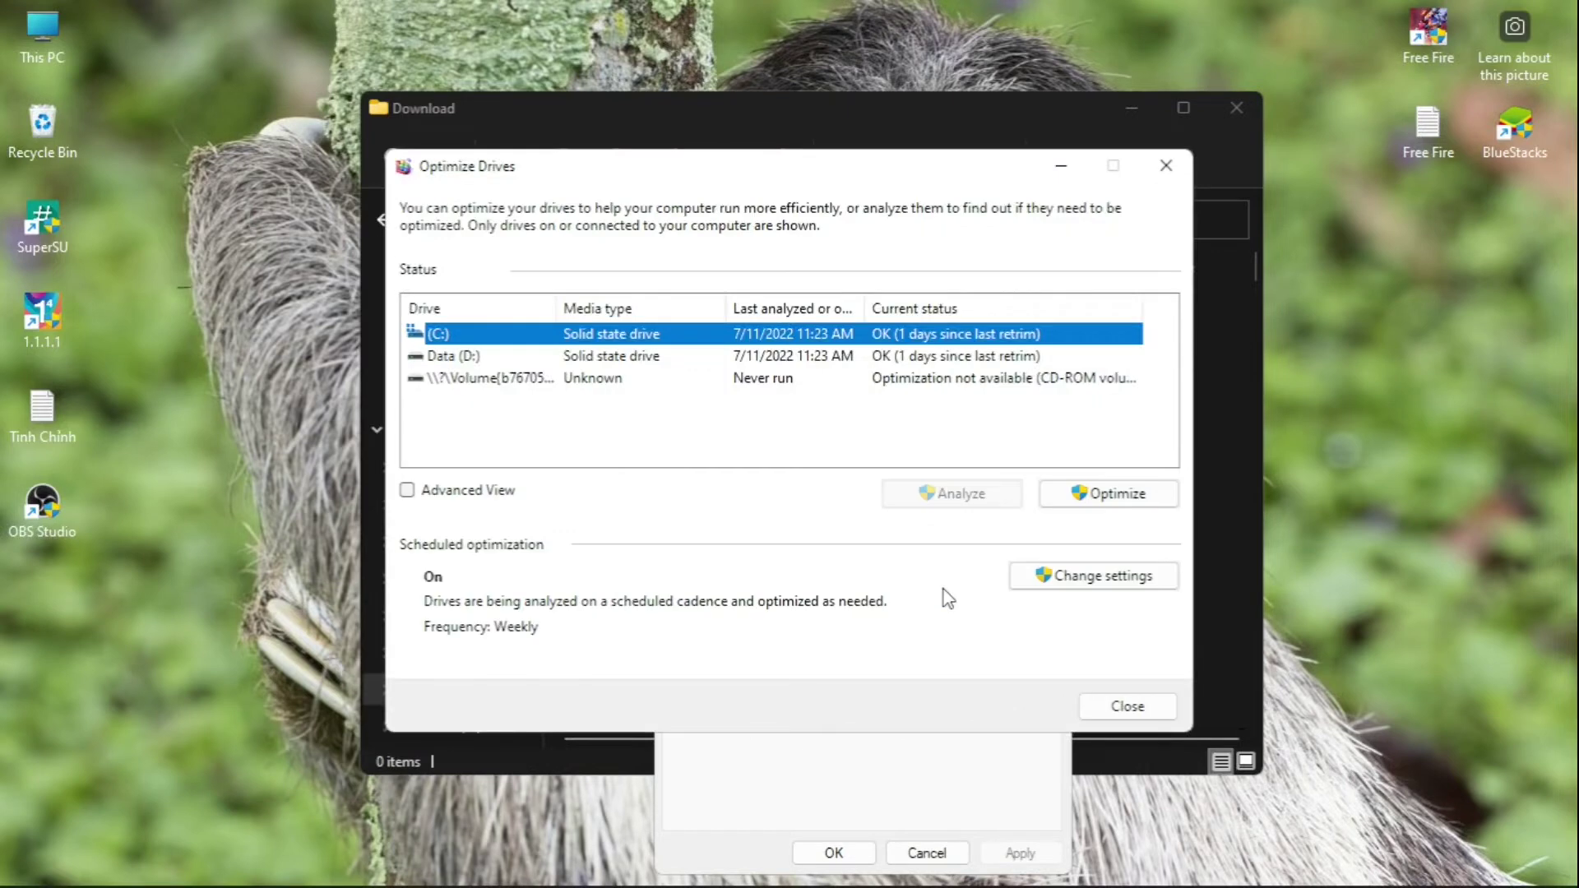
click(1120, 496)
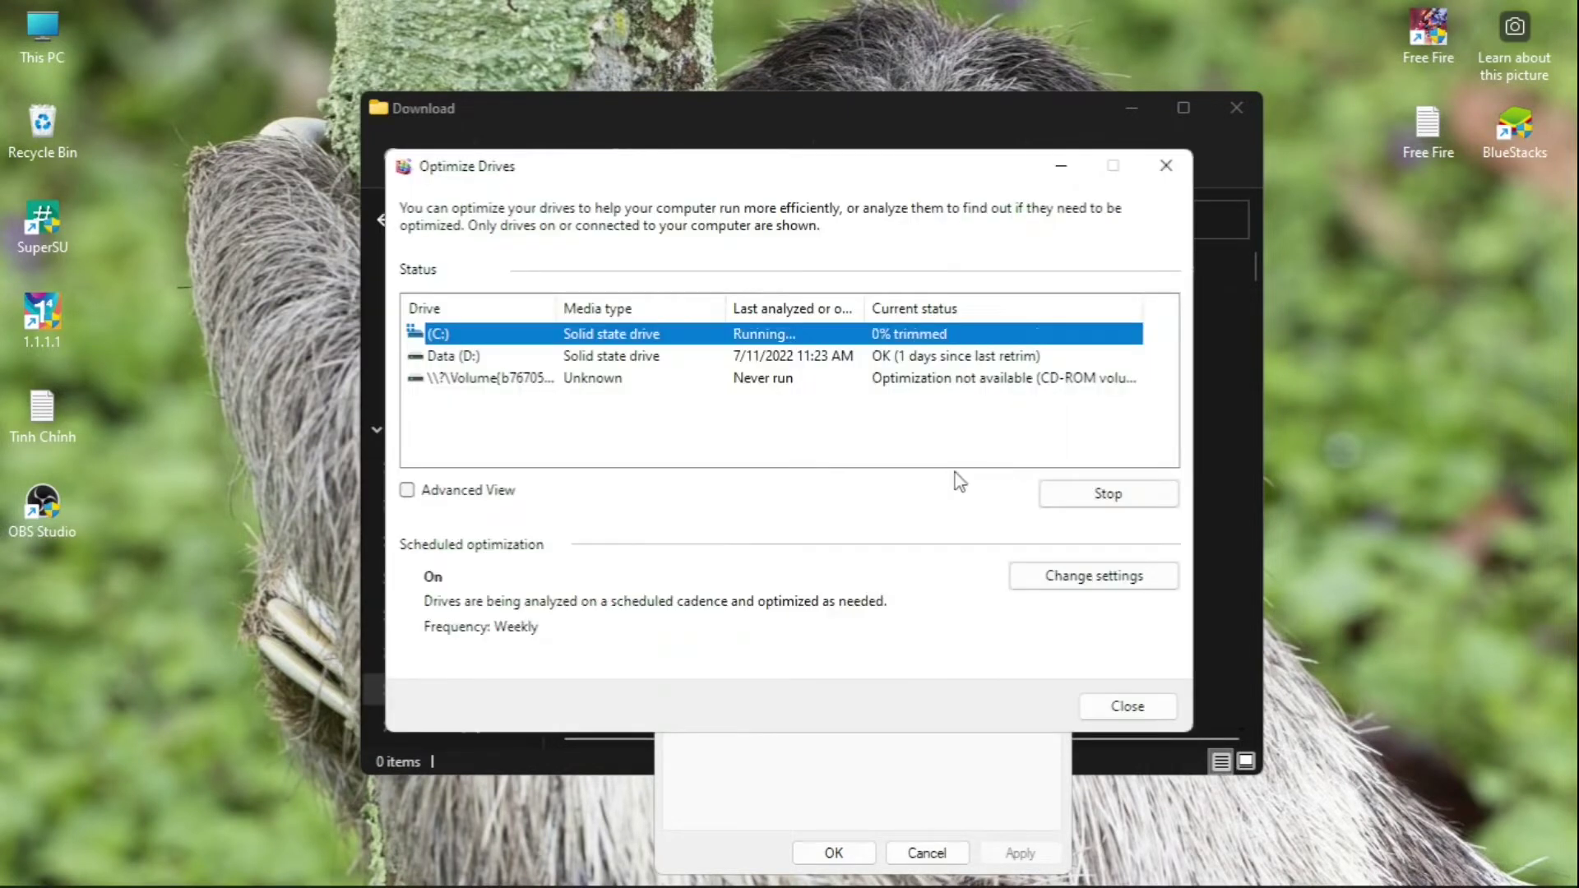
click(1051, 360)
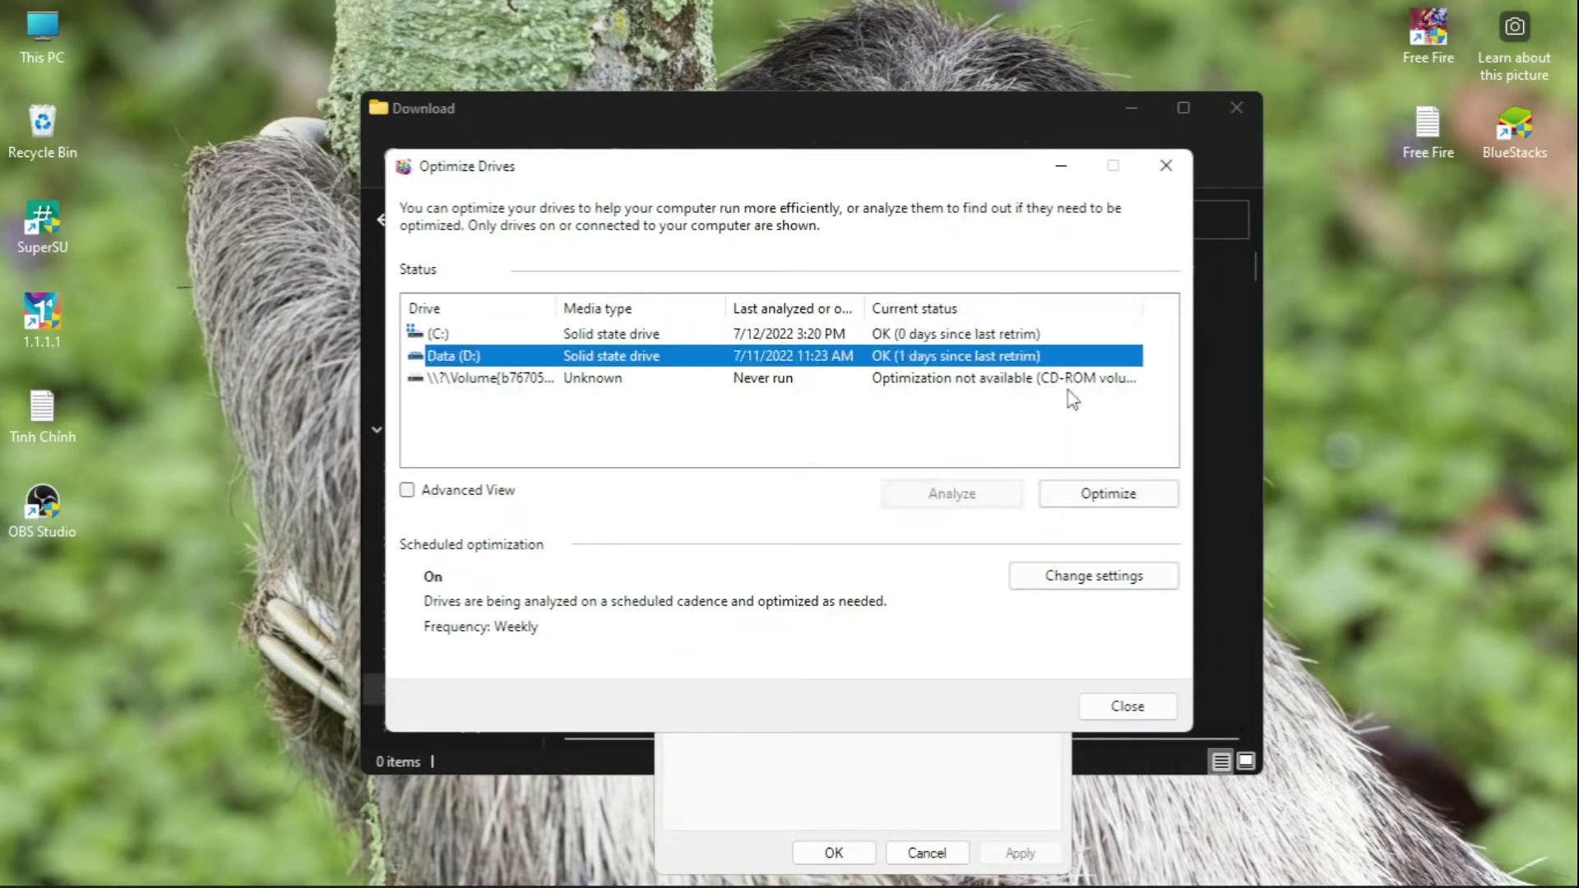
click(1107, 494)
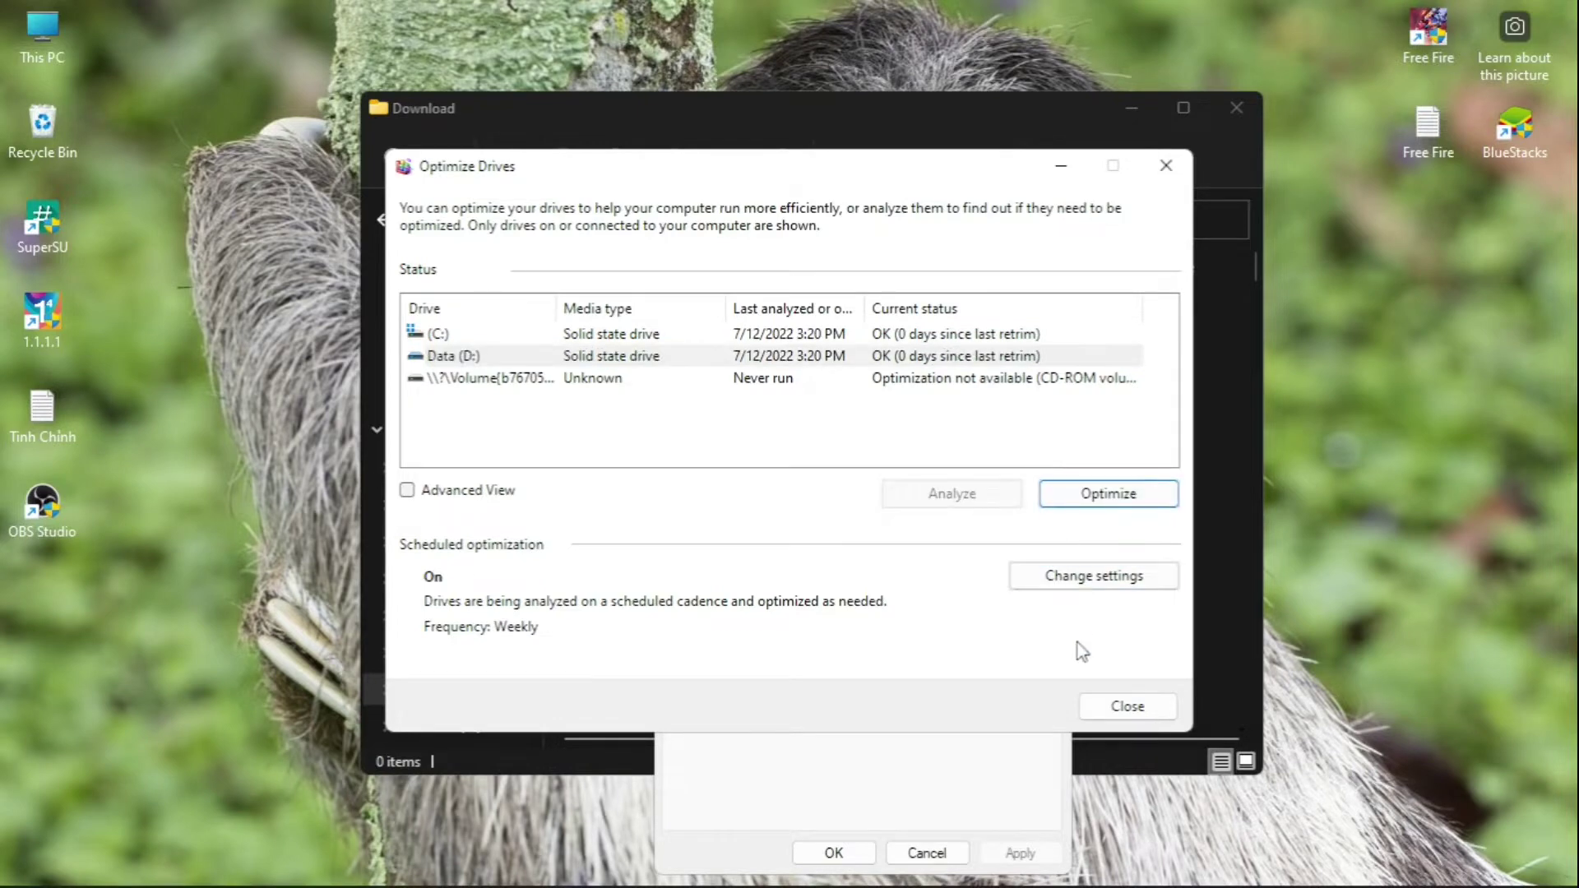
click(1129, 706)
click(847, 856)
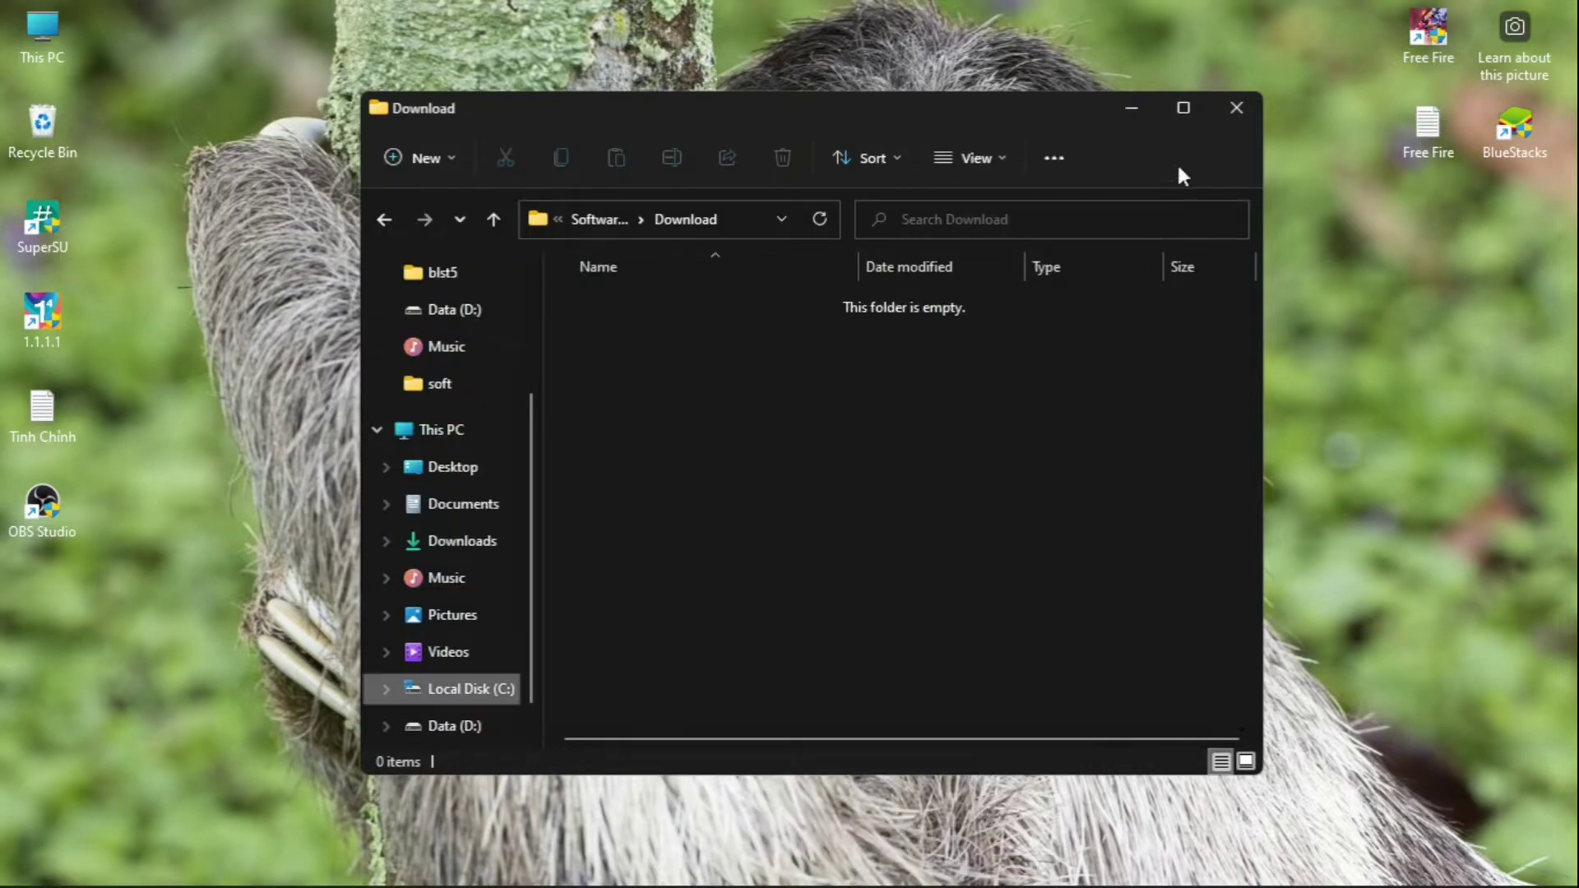
click(1235, 109)
In the Windows Settings, remove the selected temporary files listed under Storage for Local Disk (C:)
key(super+i)
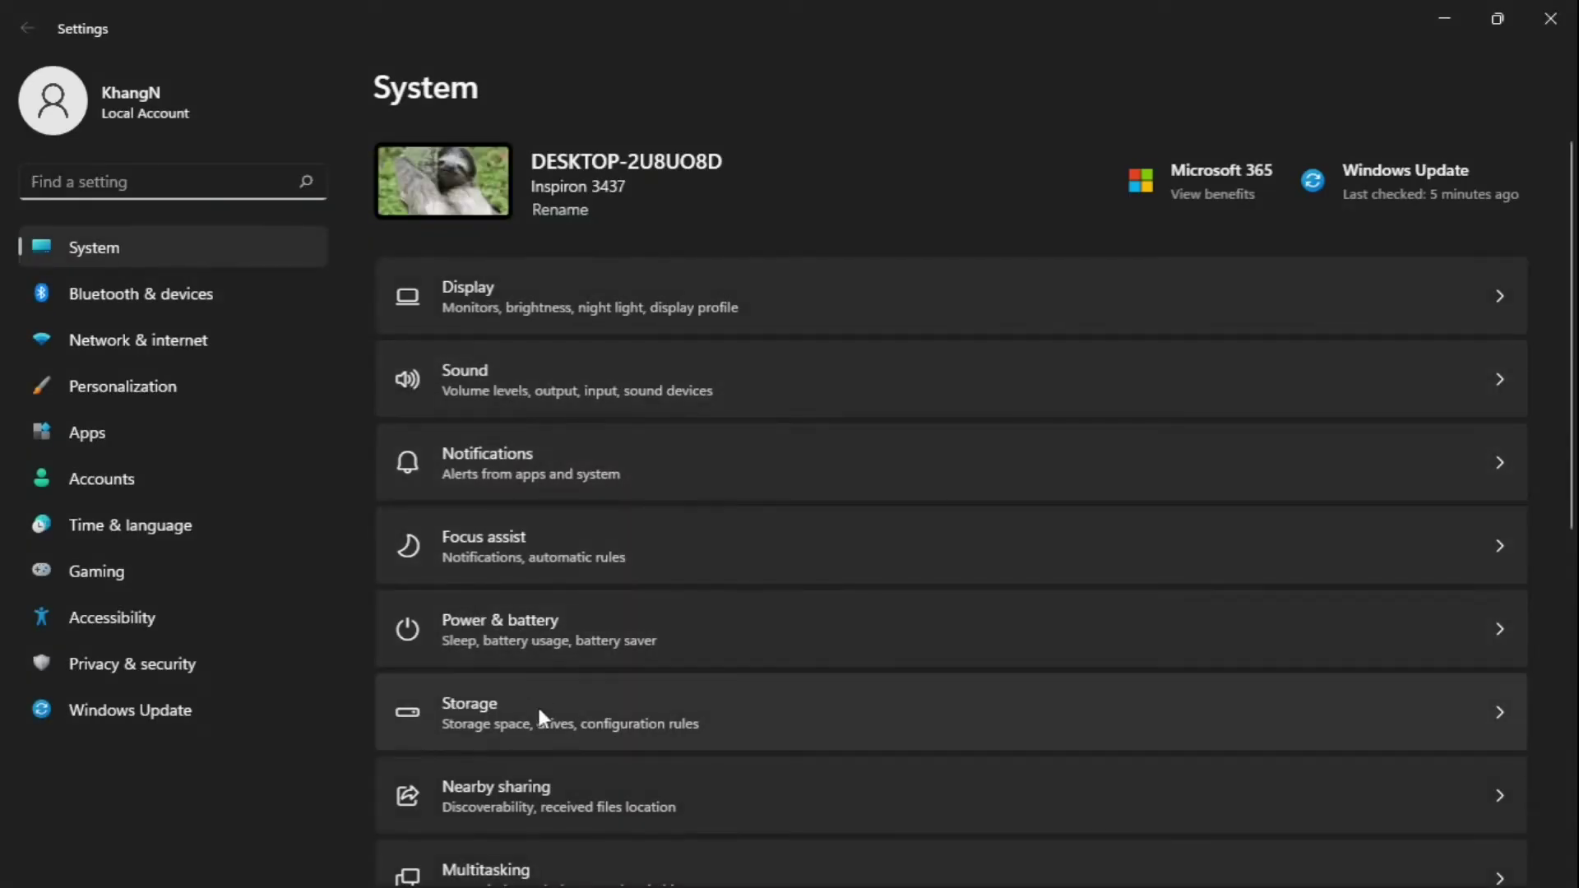
click(514, 706)
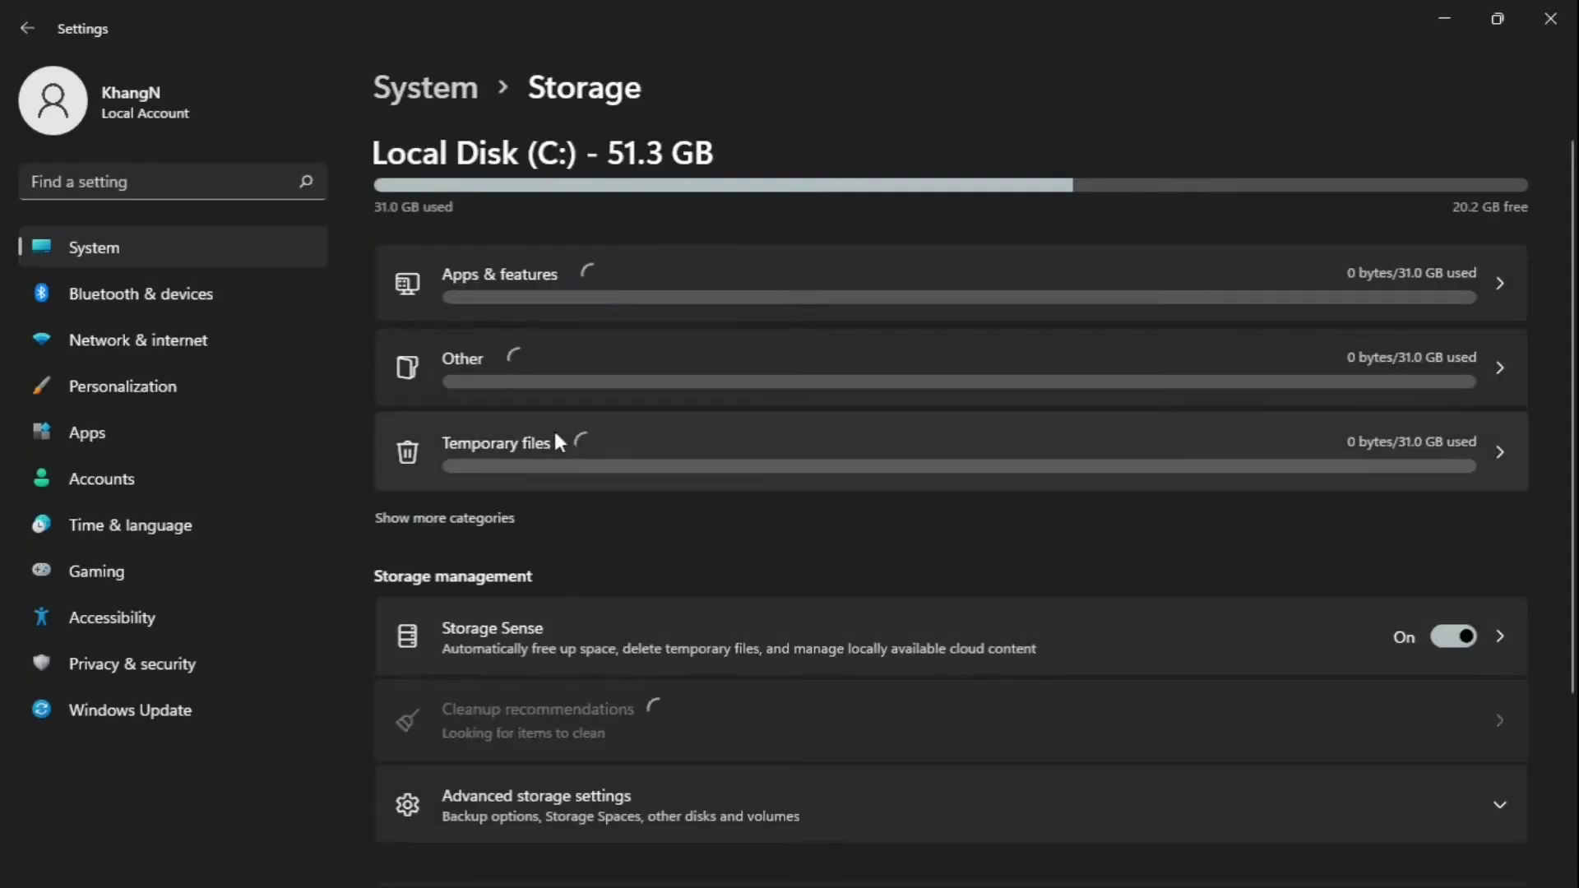
click(570, 437)
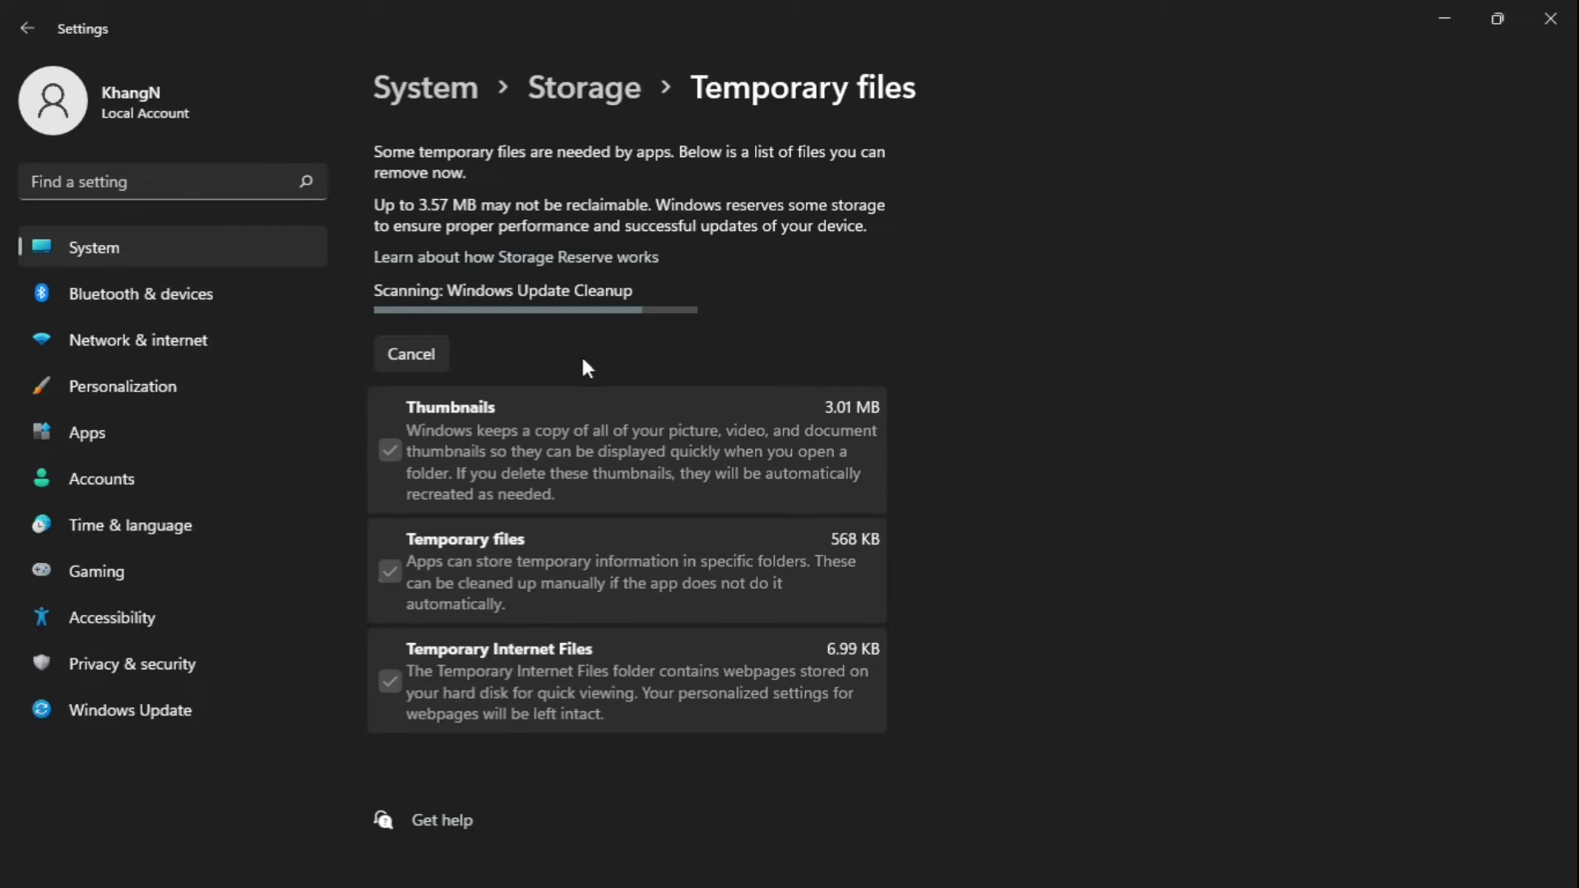
click(416, 316)
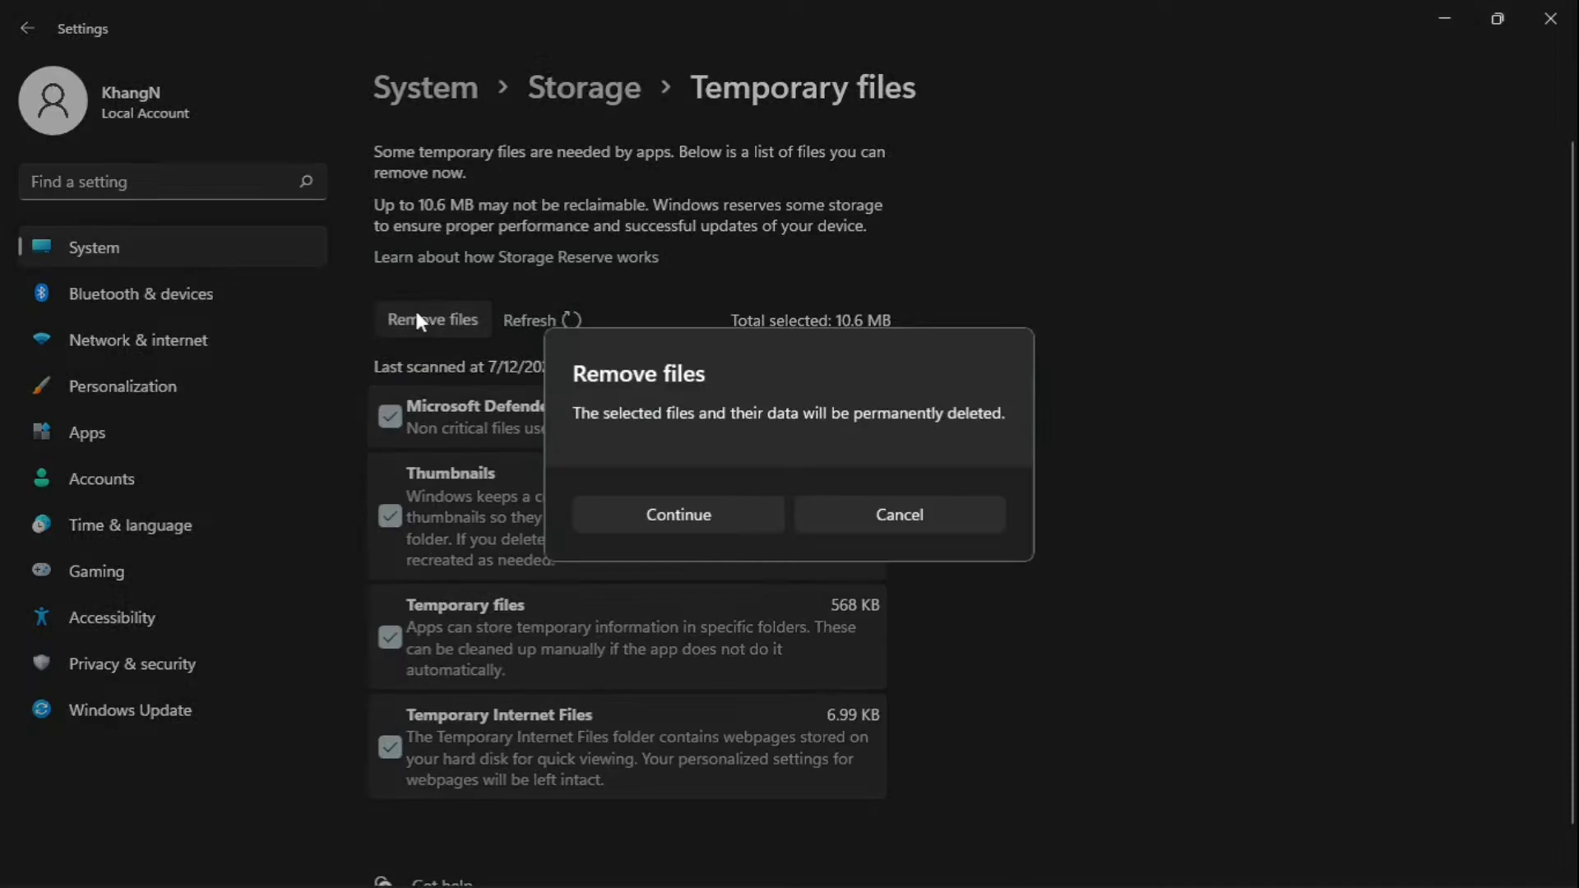
click(670, 511)
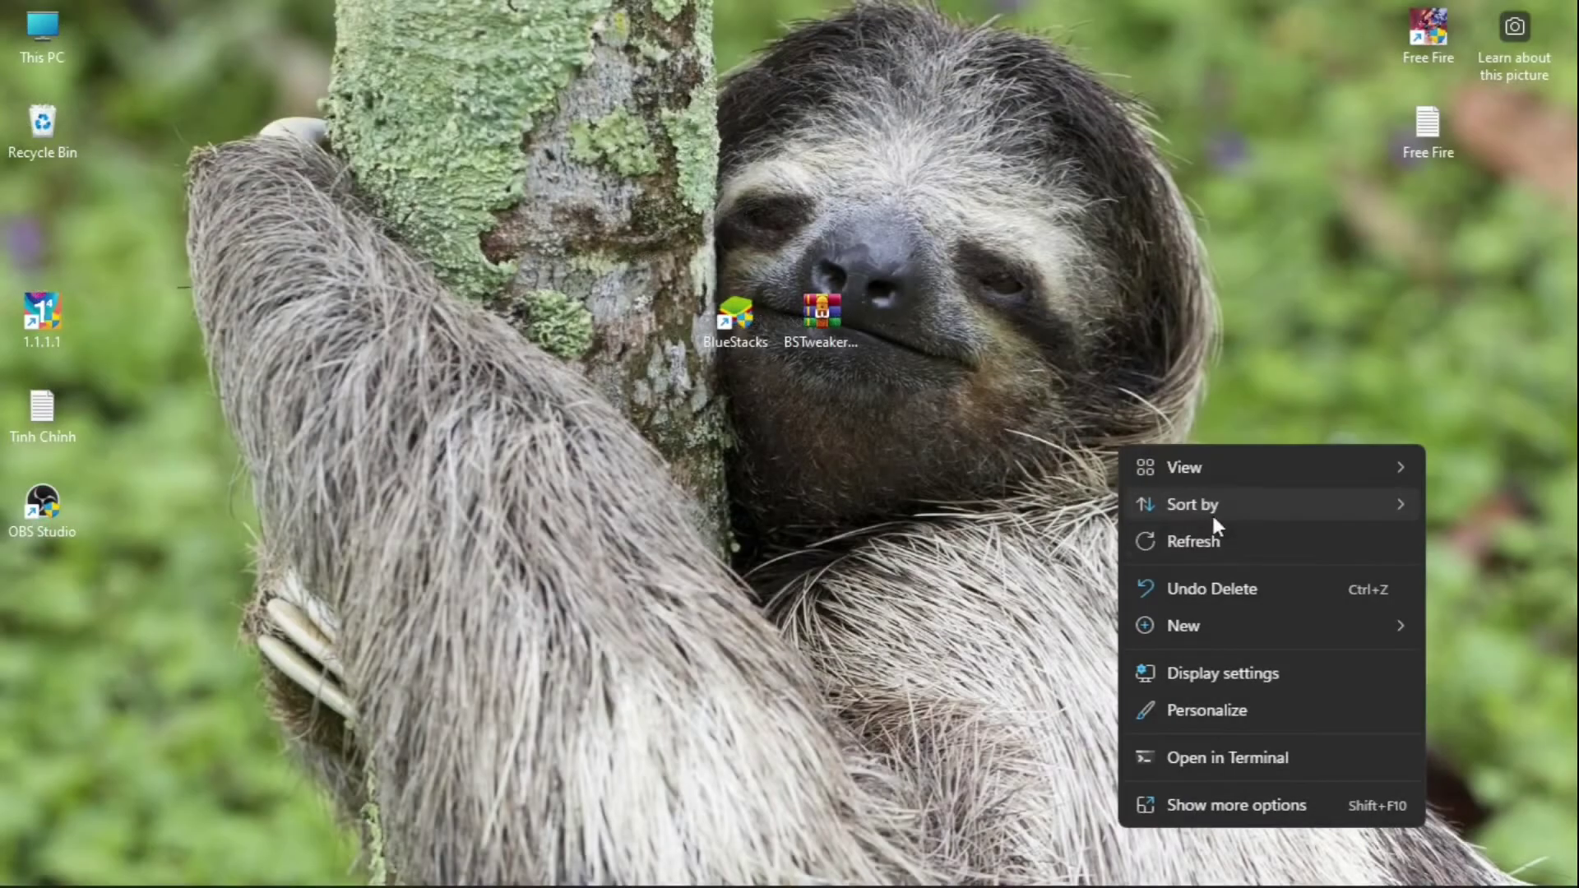
Switch to Chrome, search Google for bstweaker, and open the BlueStacks Tweaker official site
click(1212, 538)
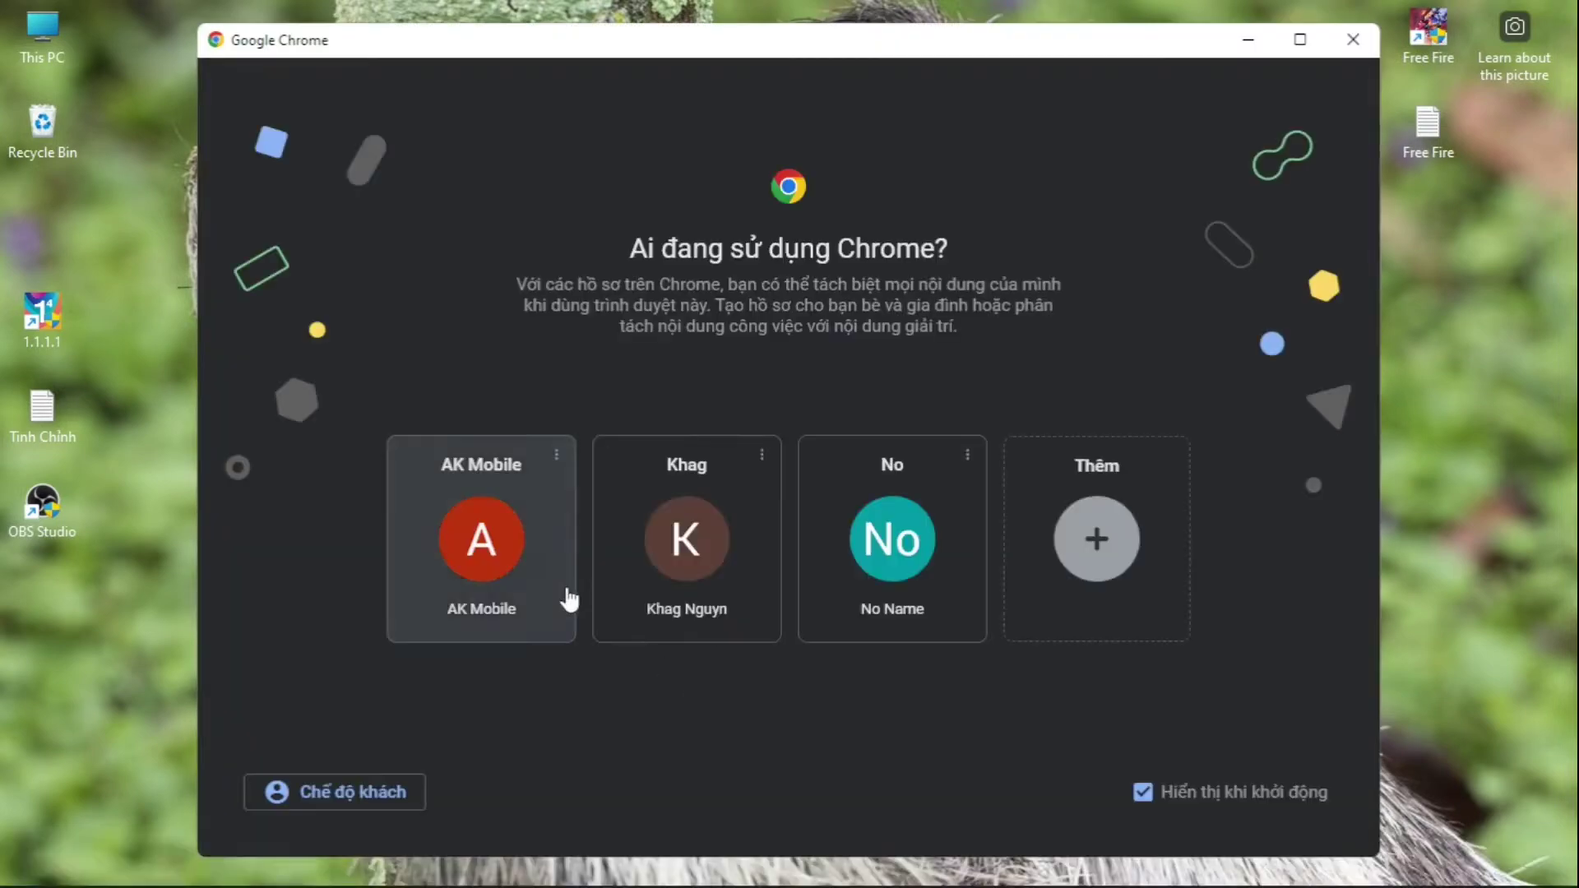
click(567, 599)
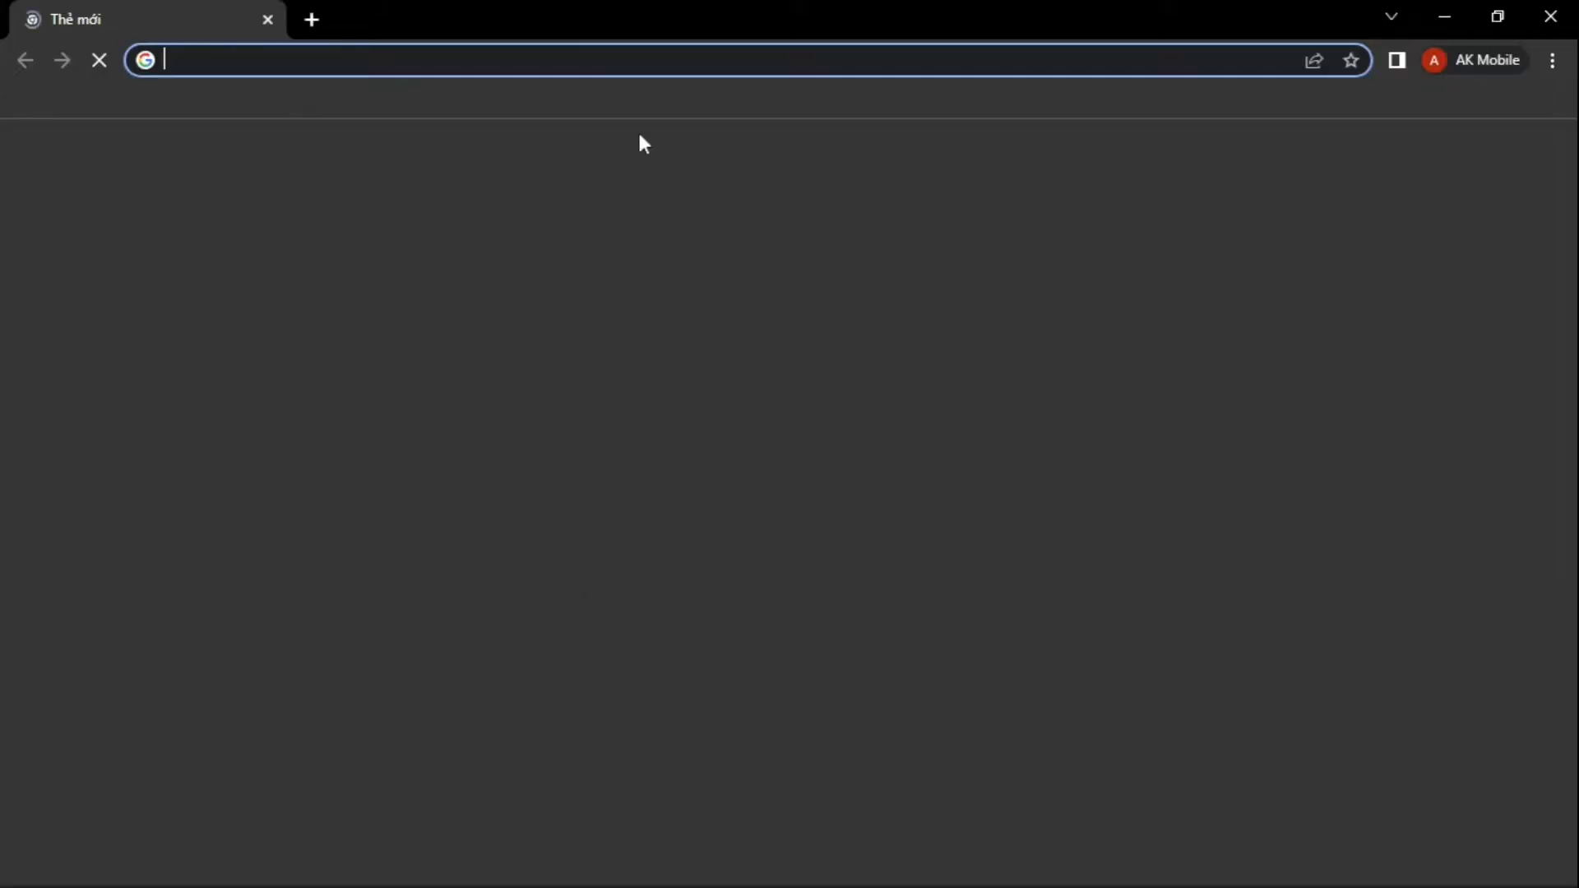
click(606, 67)
text(bst)
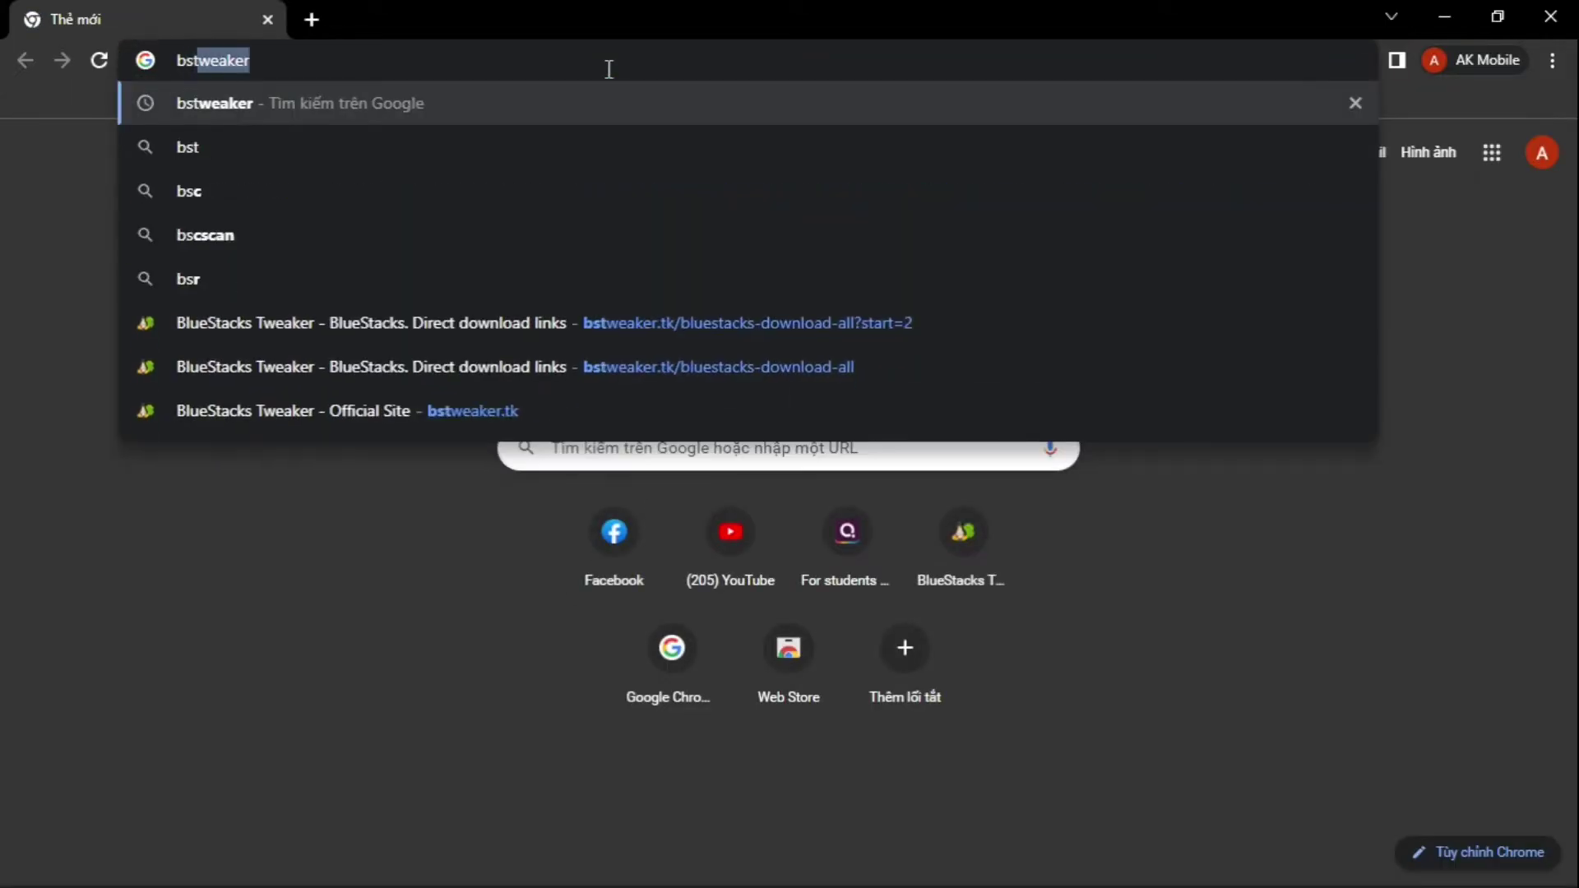
key(ctrl+a)
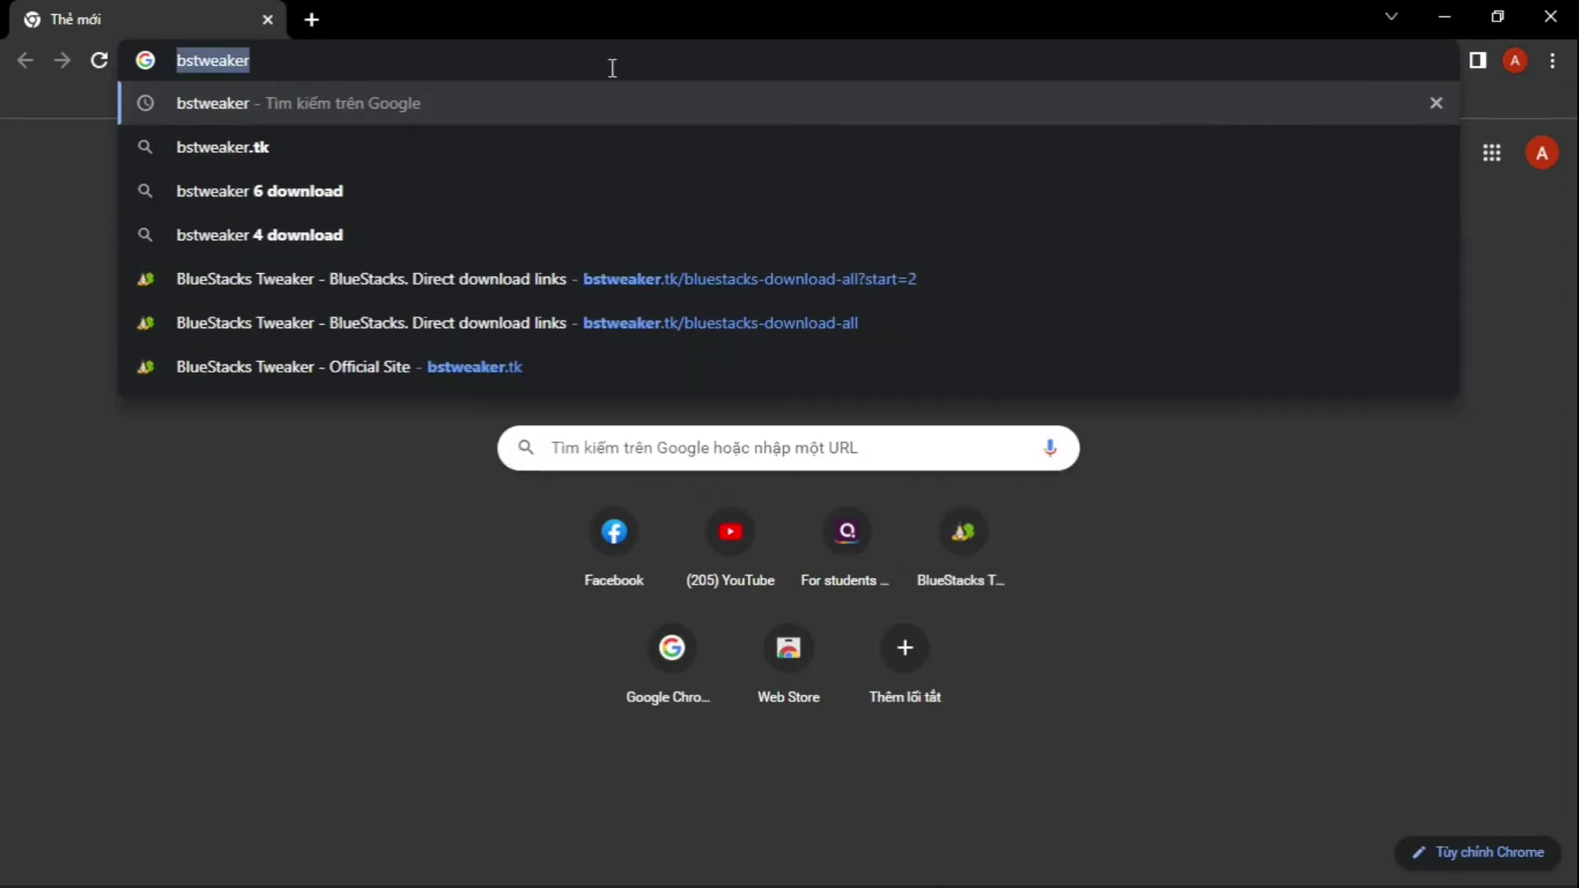
key(Return)
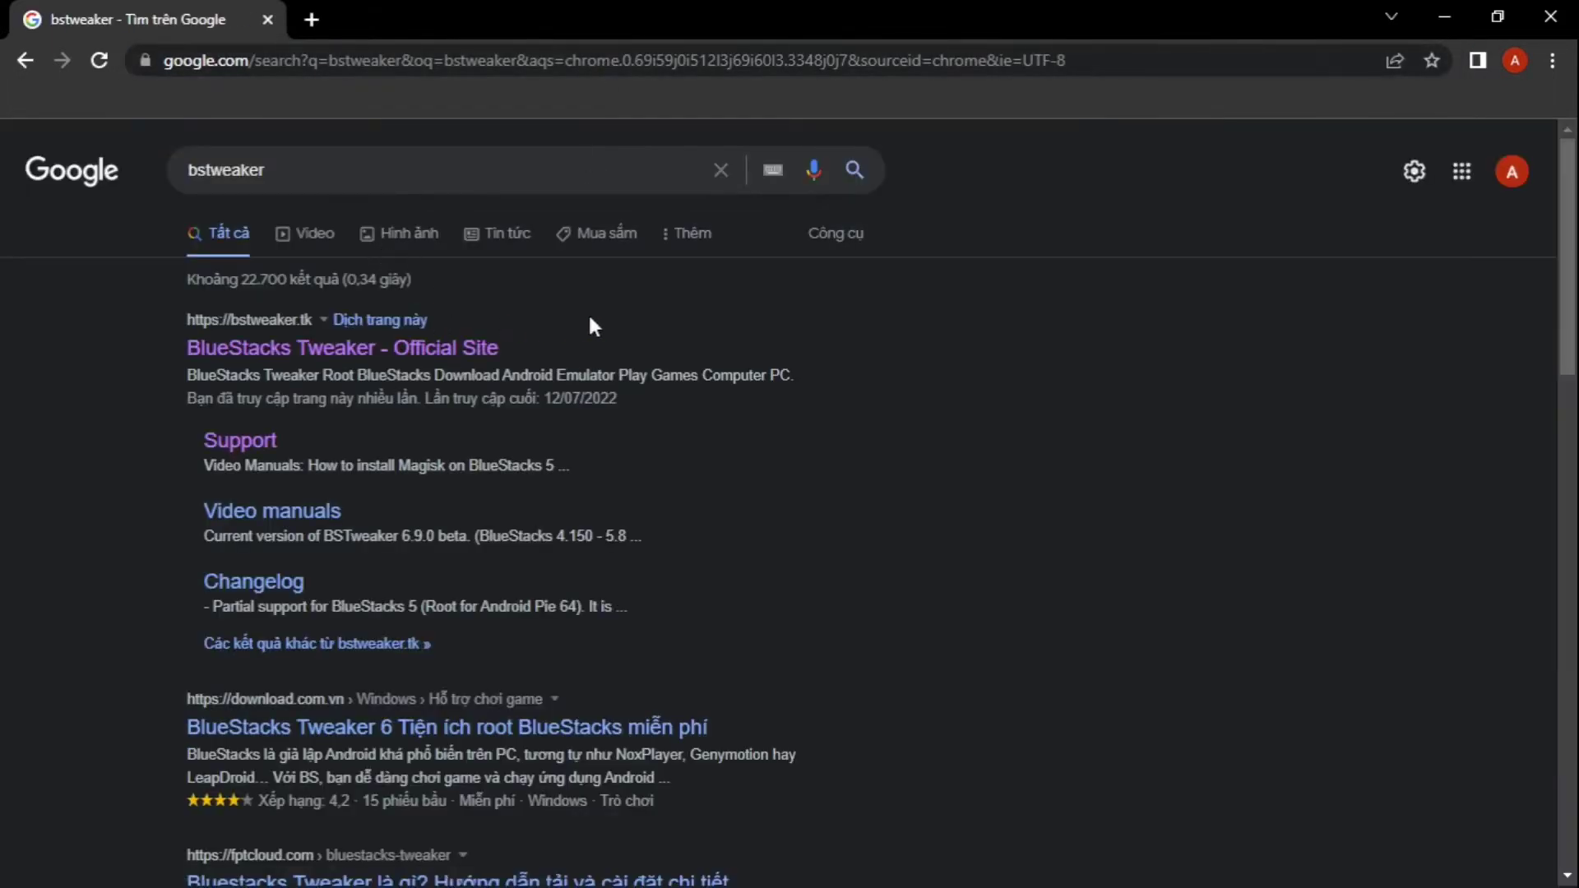
drag(589, 327, 177, 346)
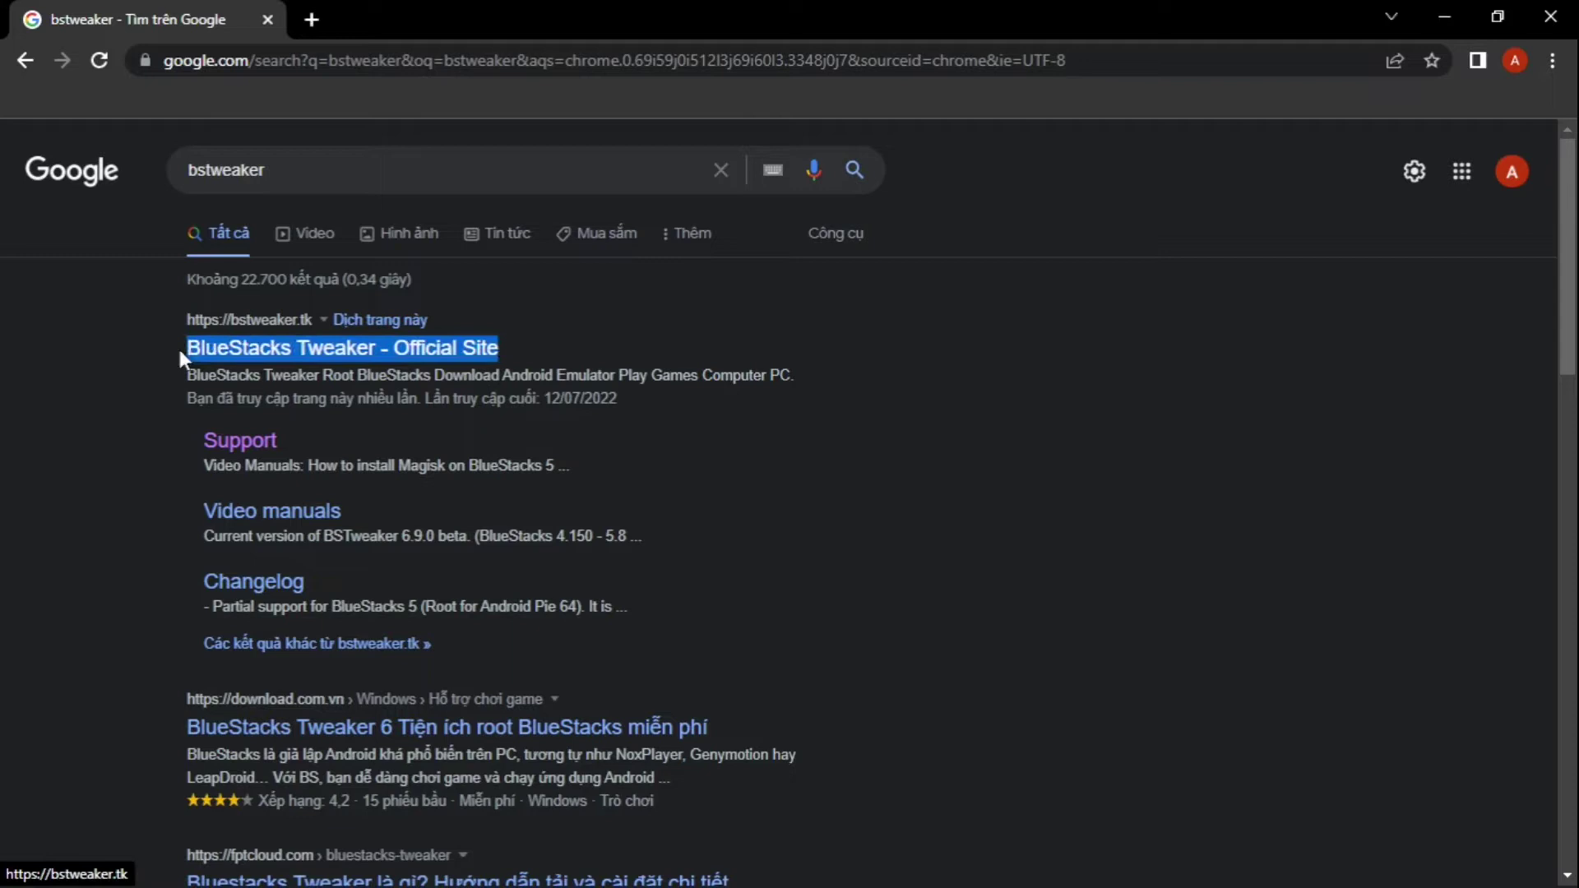
click(660, 318)
click(430, 349)
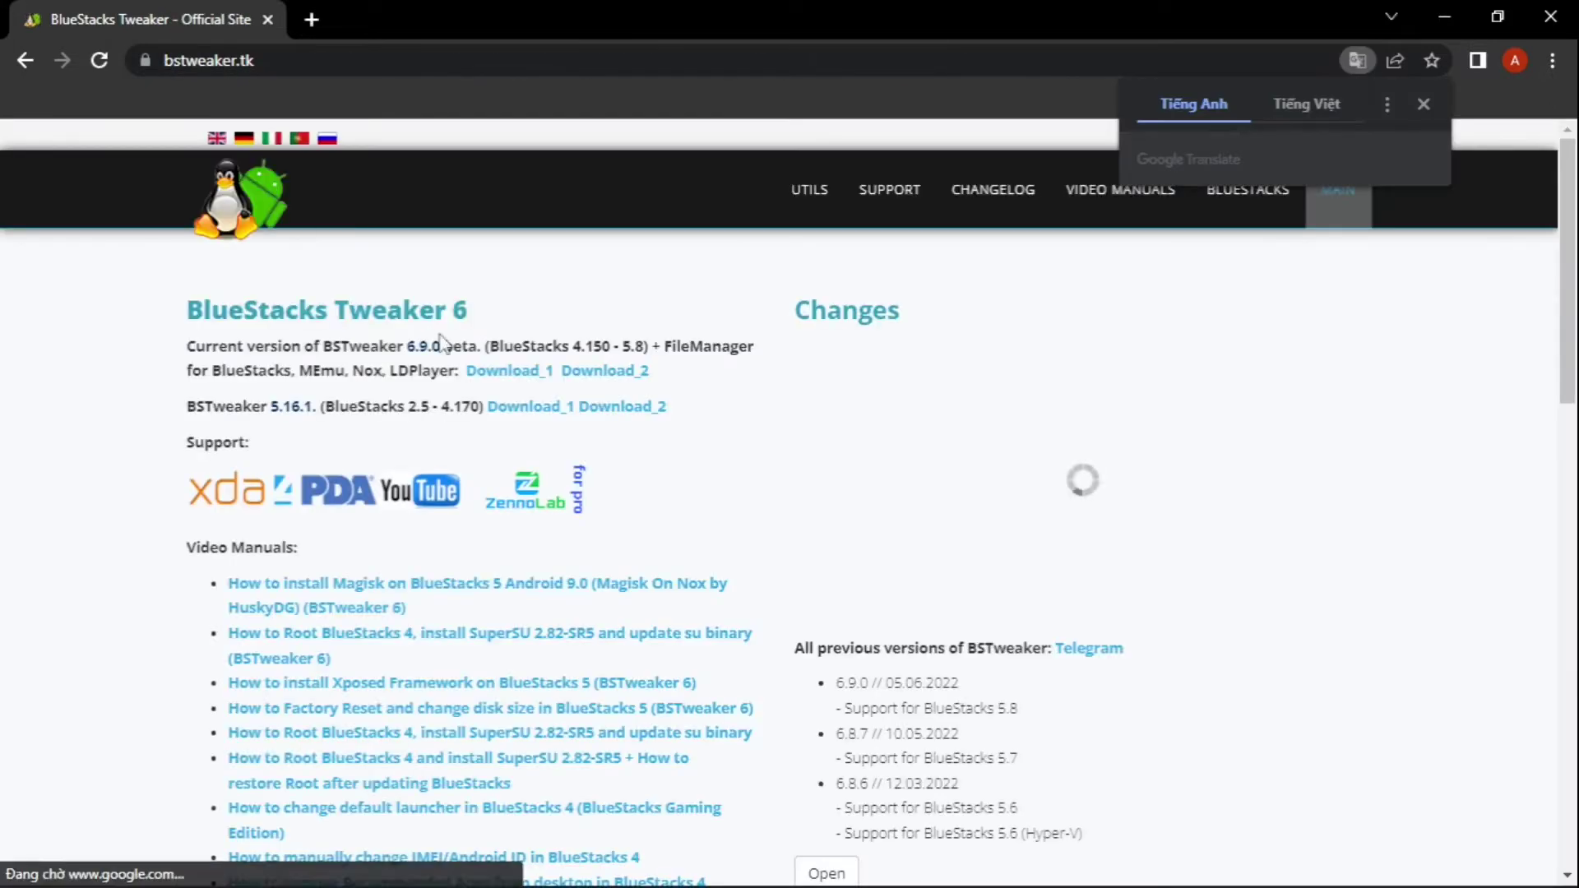
Start downloading BSTweaker 5.16.1 from its Download_2 link, and cancel saving the archive
drag(701, 412, 181, 411)
click(703, 417)
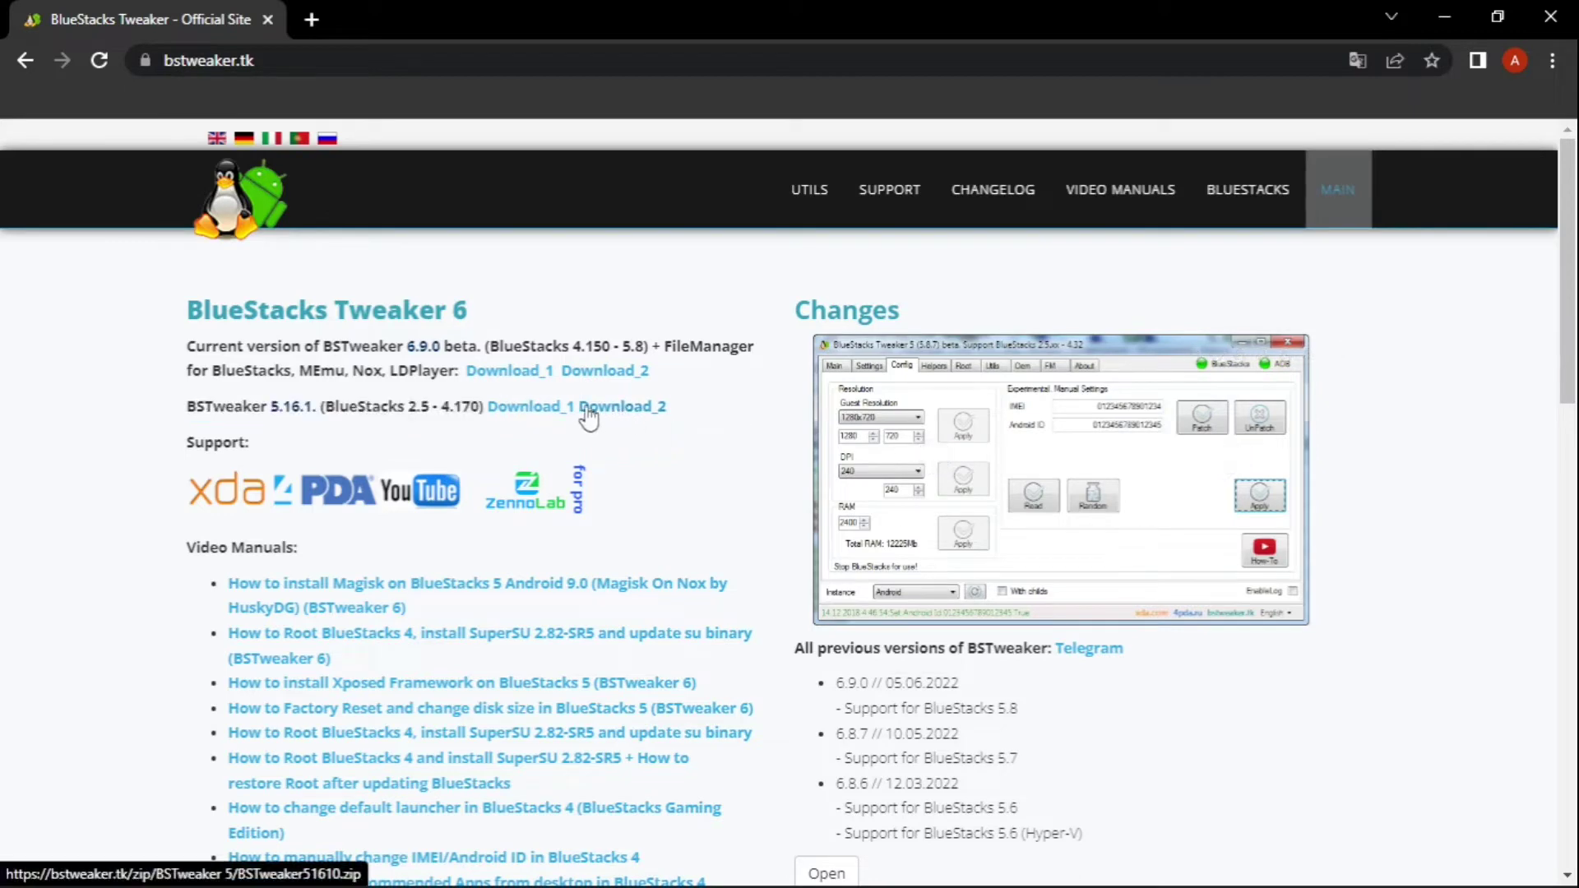
drag(675, 419, 600, 409)
click(657, 444)
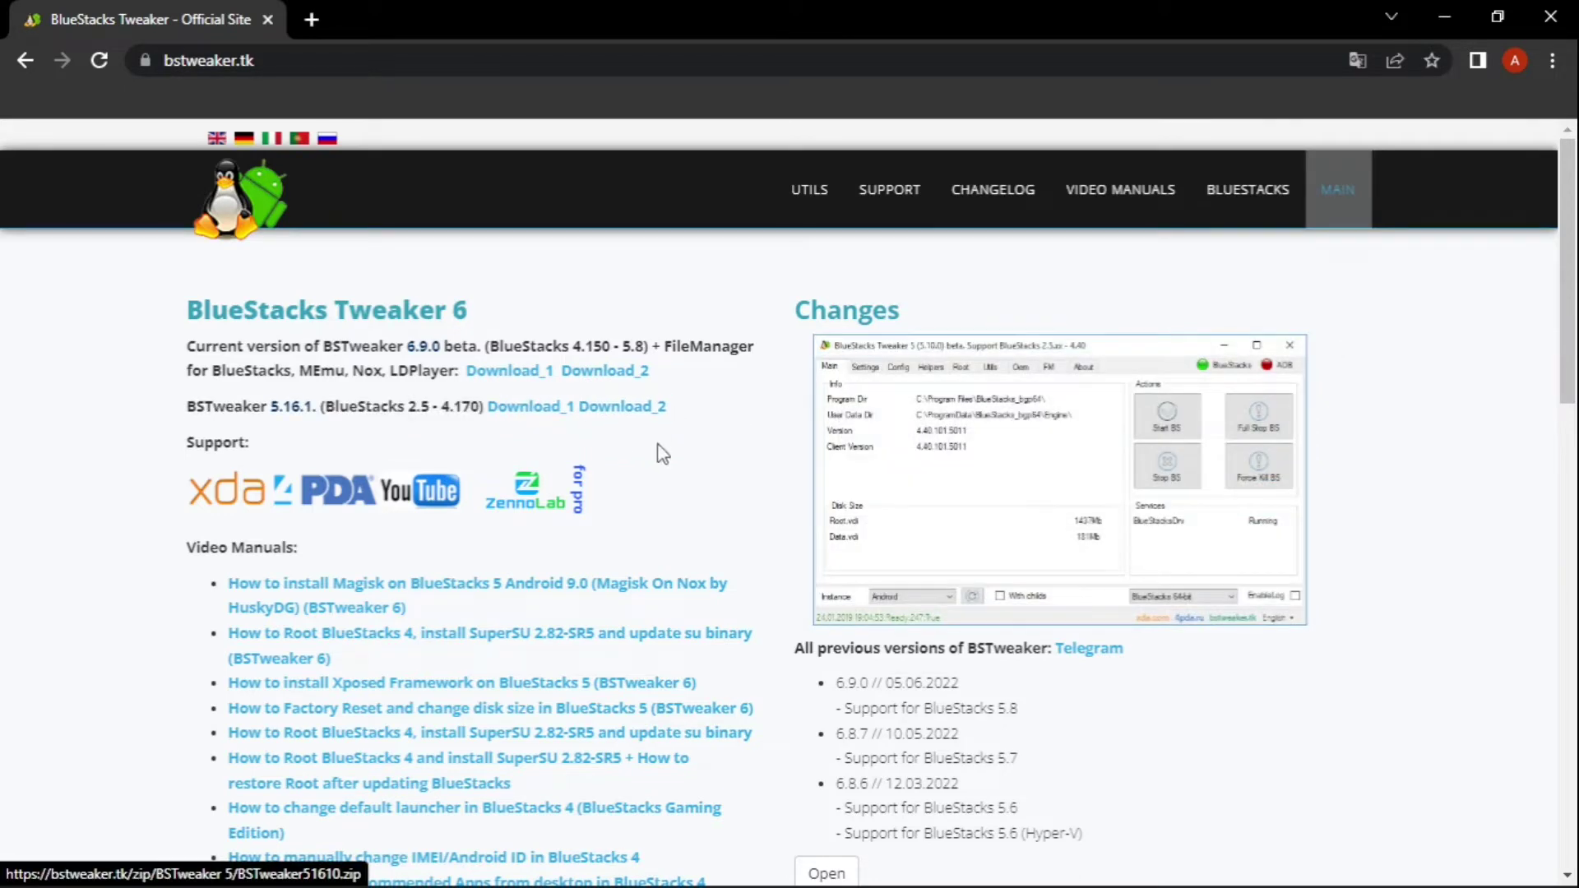
click(624, 407)
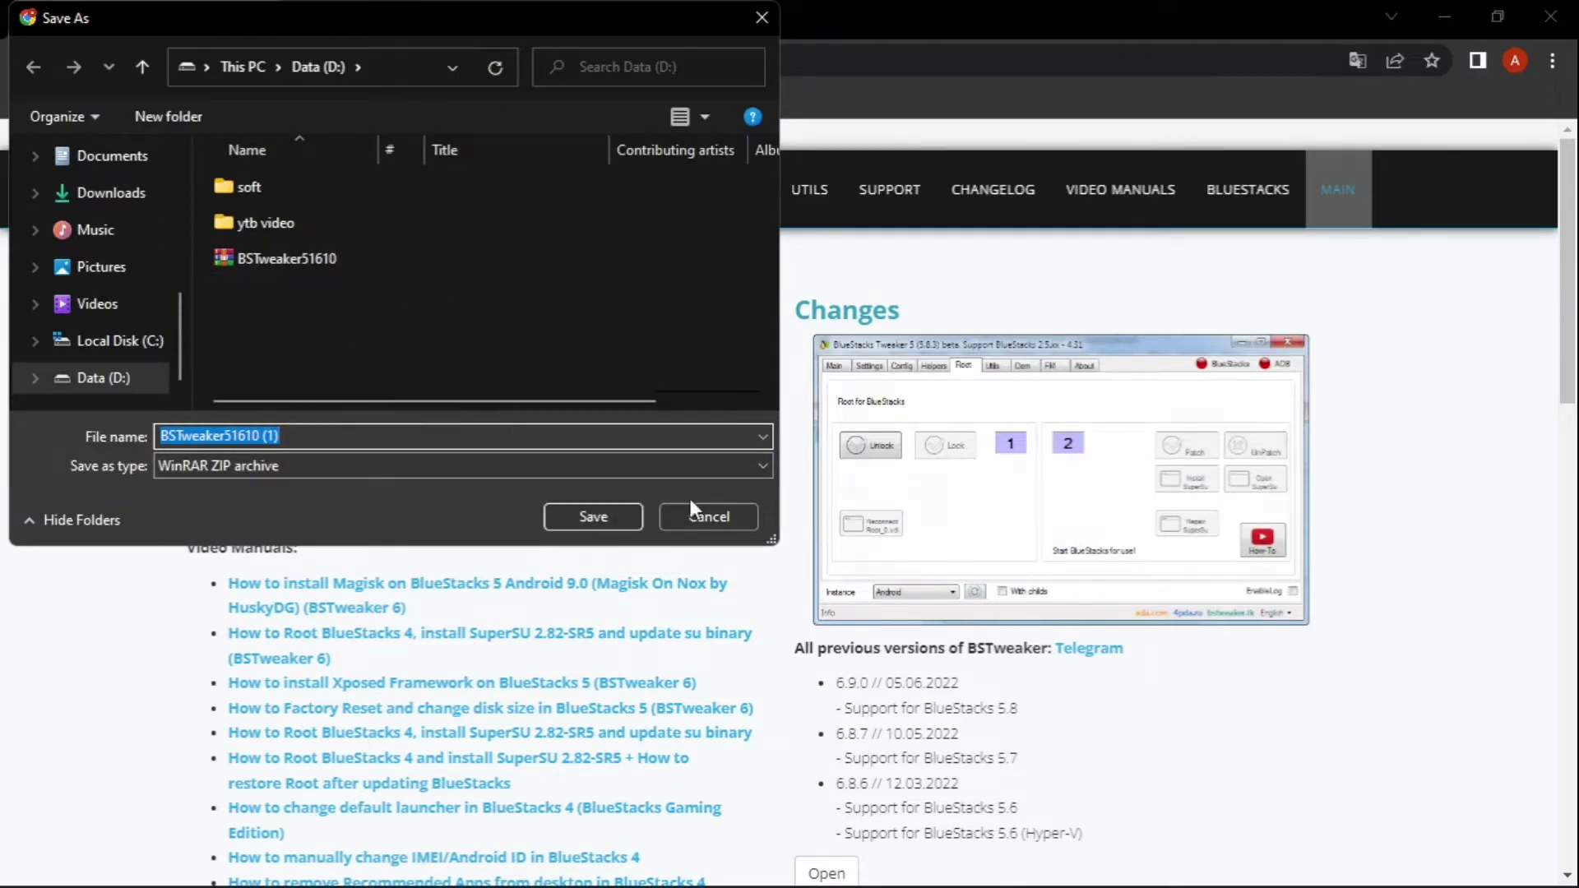
click(759, 18)
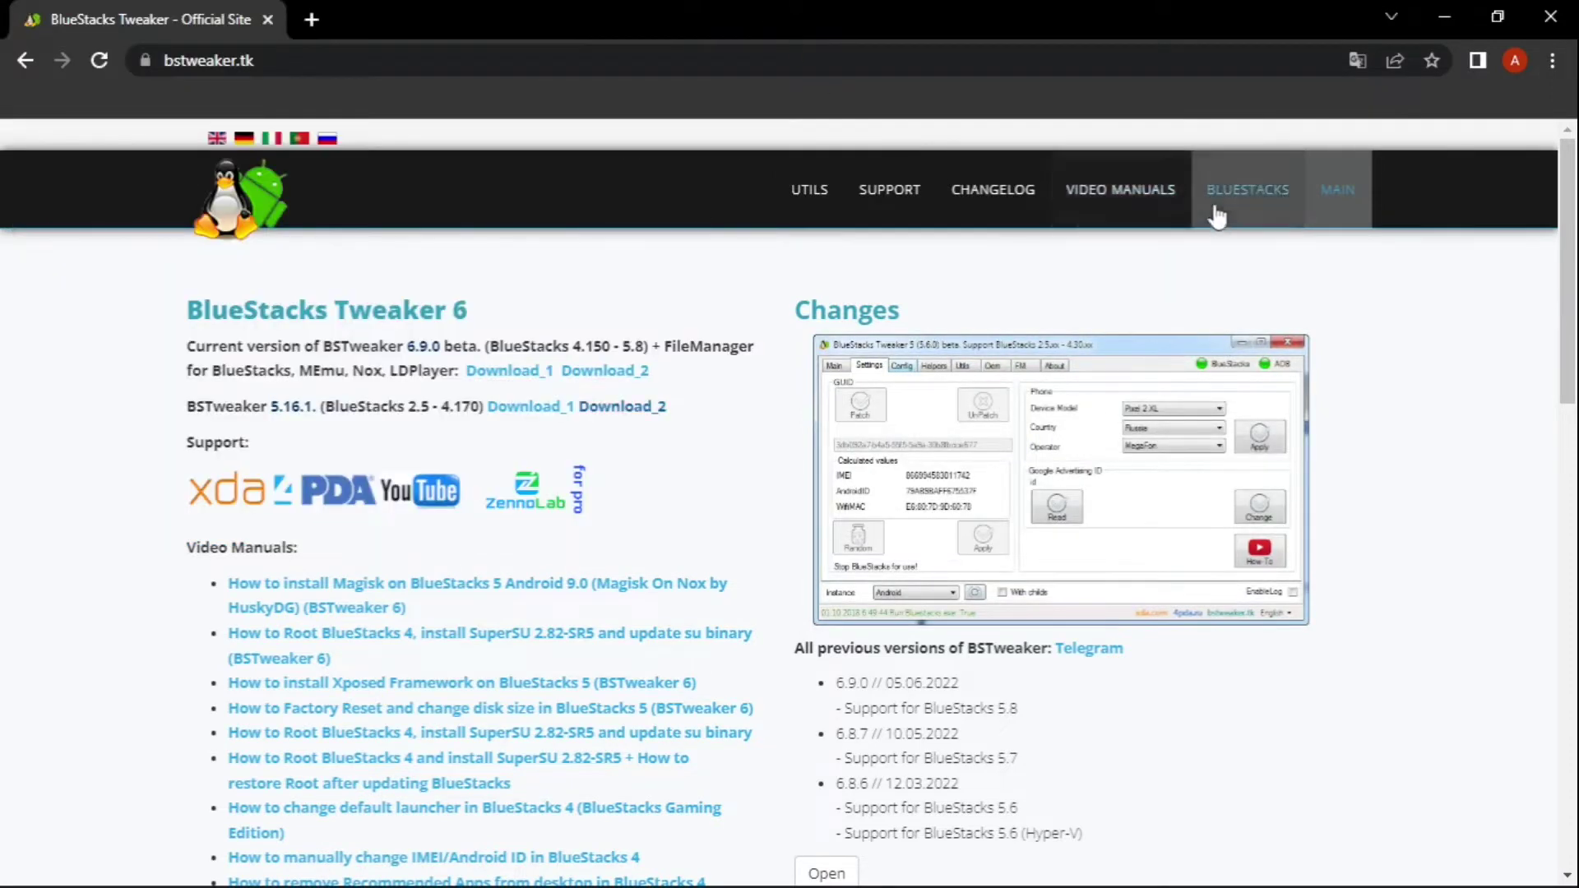
Start the 64bit download of BlueStacks 4.240.30.1002 from the BlueStacks 4 (Android x86) list, cancel saving it, and close the browser
click(1277, 194)
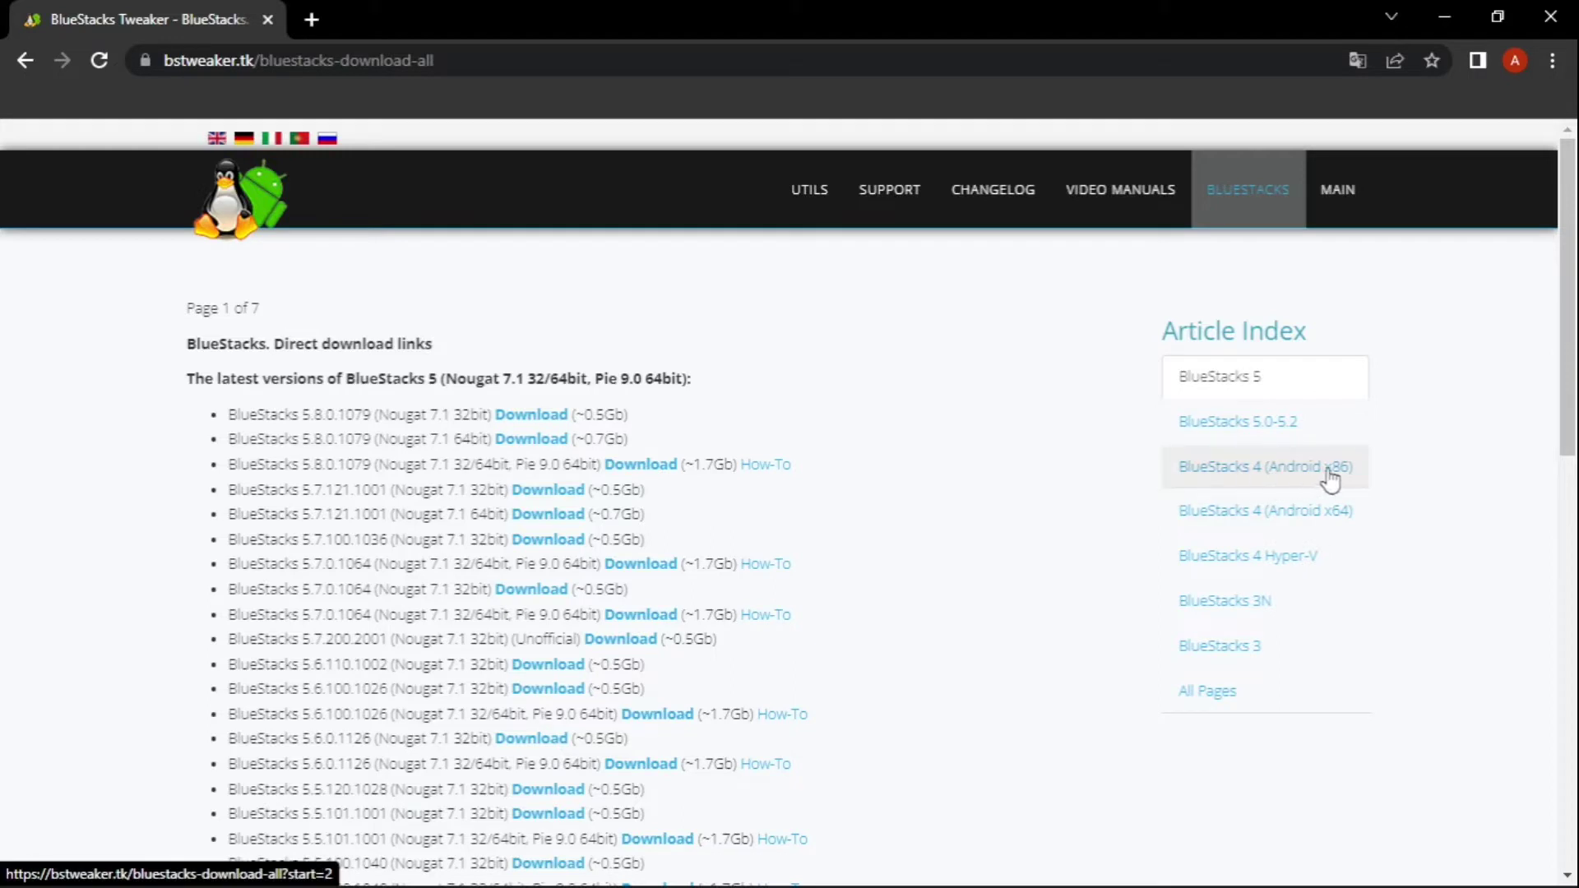
click(1243, 467)
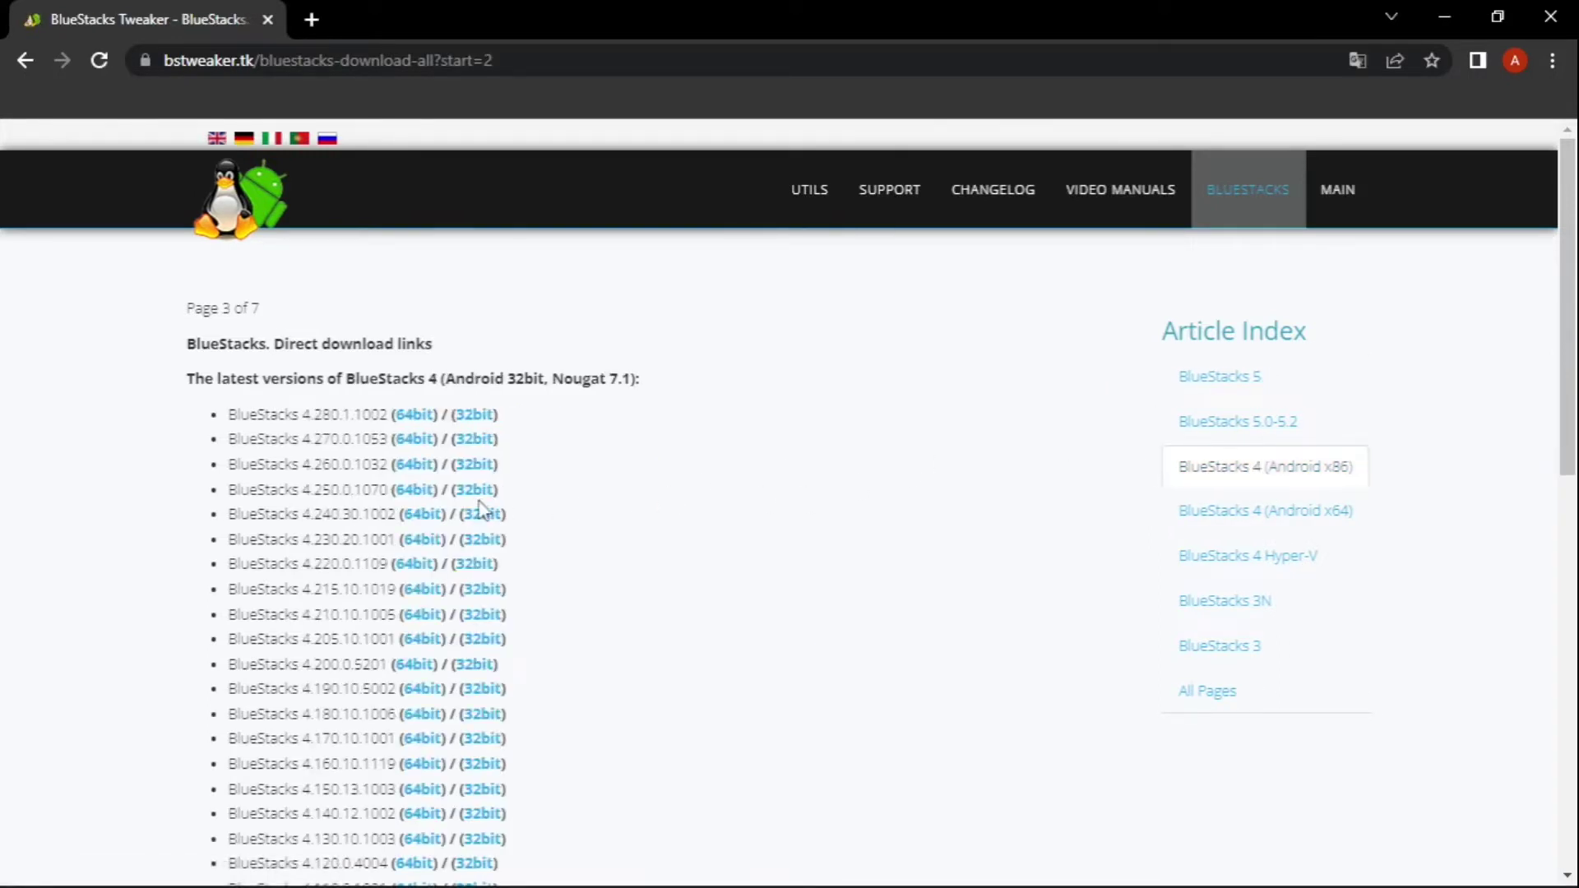
drag(233, 513, 518, 526)
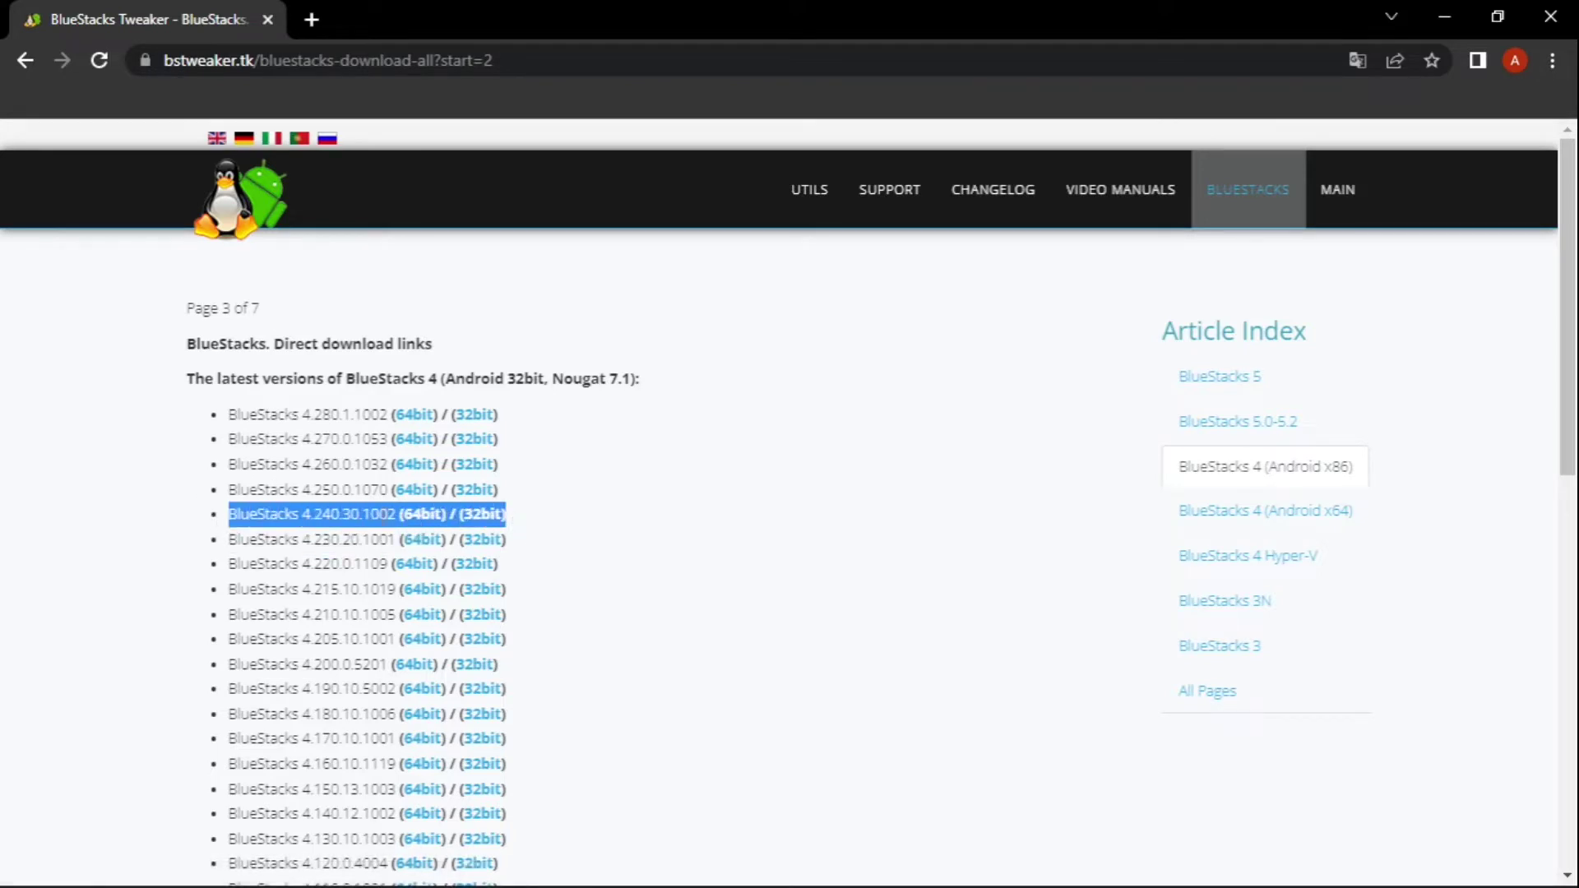
click(559, 520)
drag(402, 516, 437, 522)
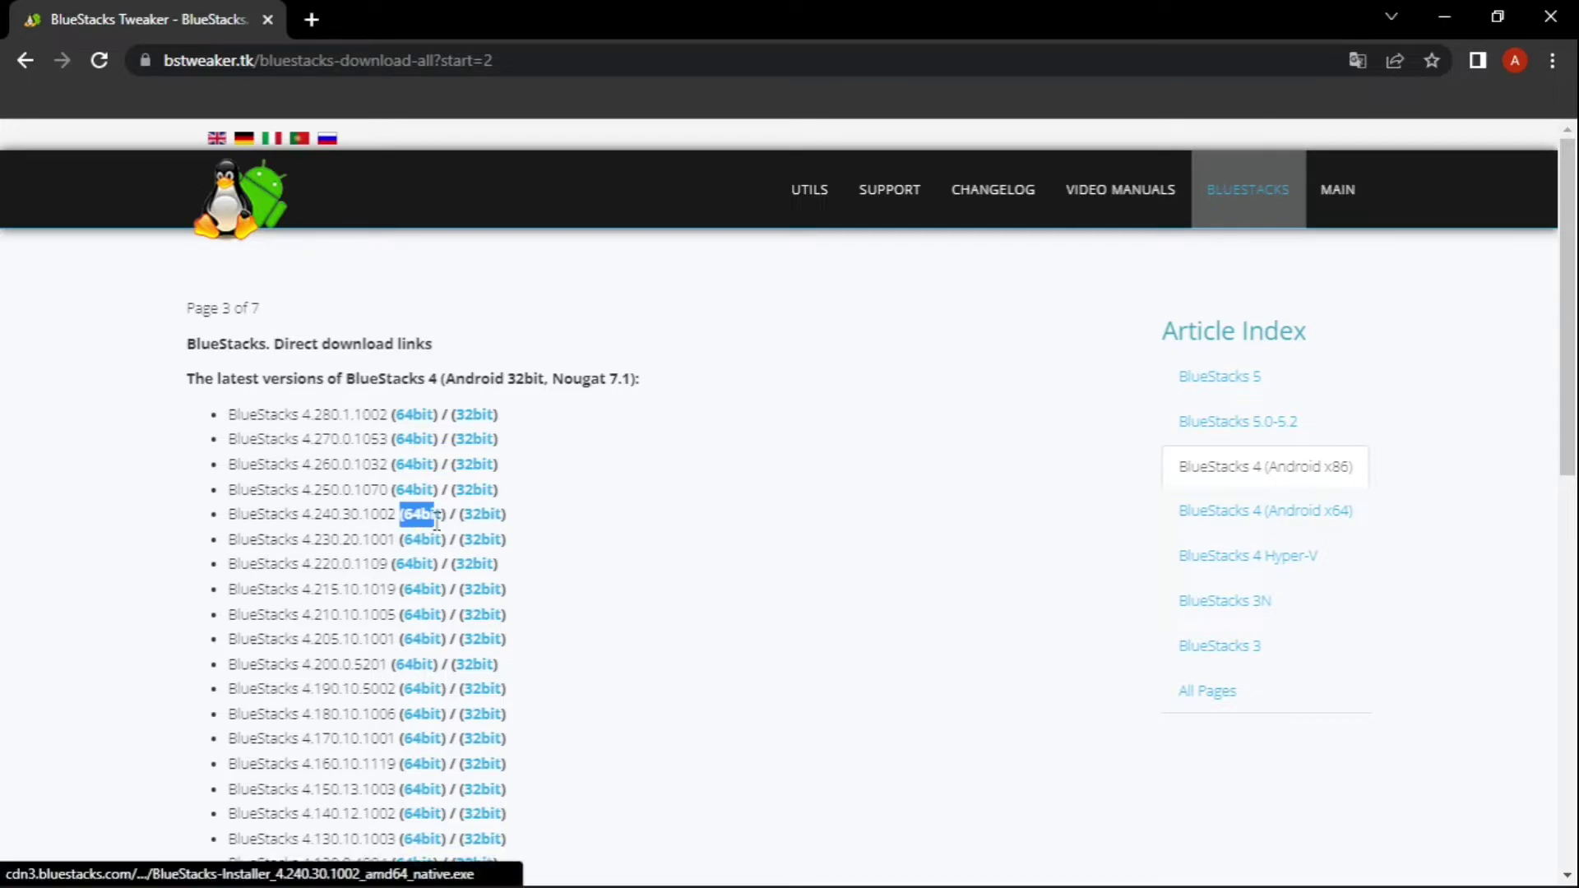
click(424, 517)
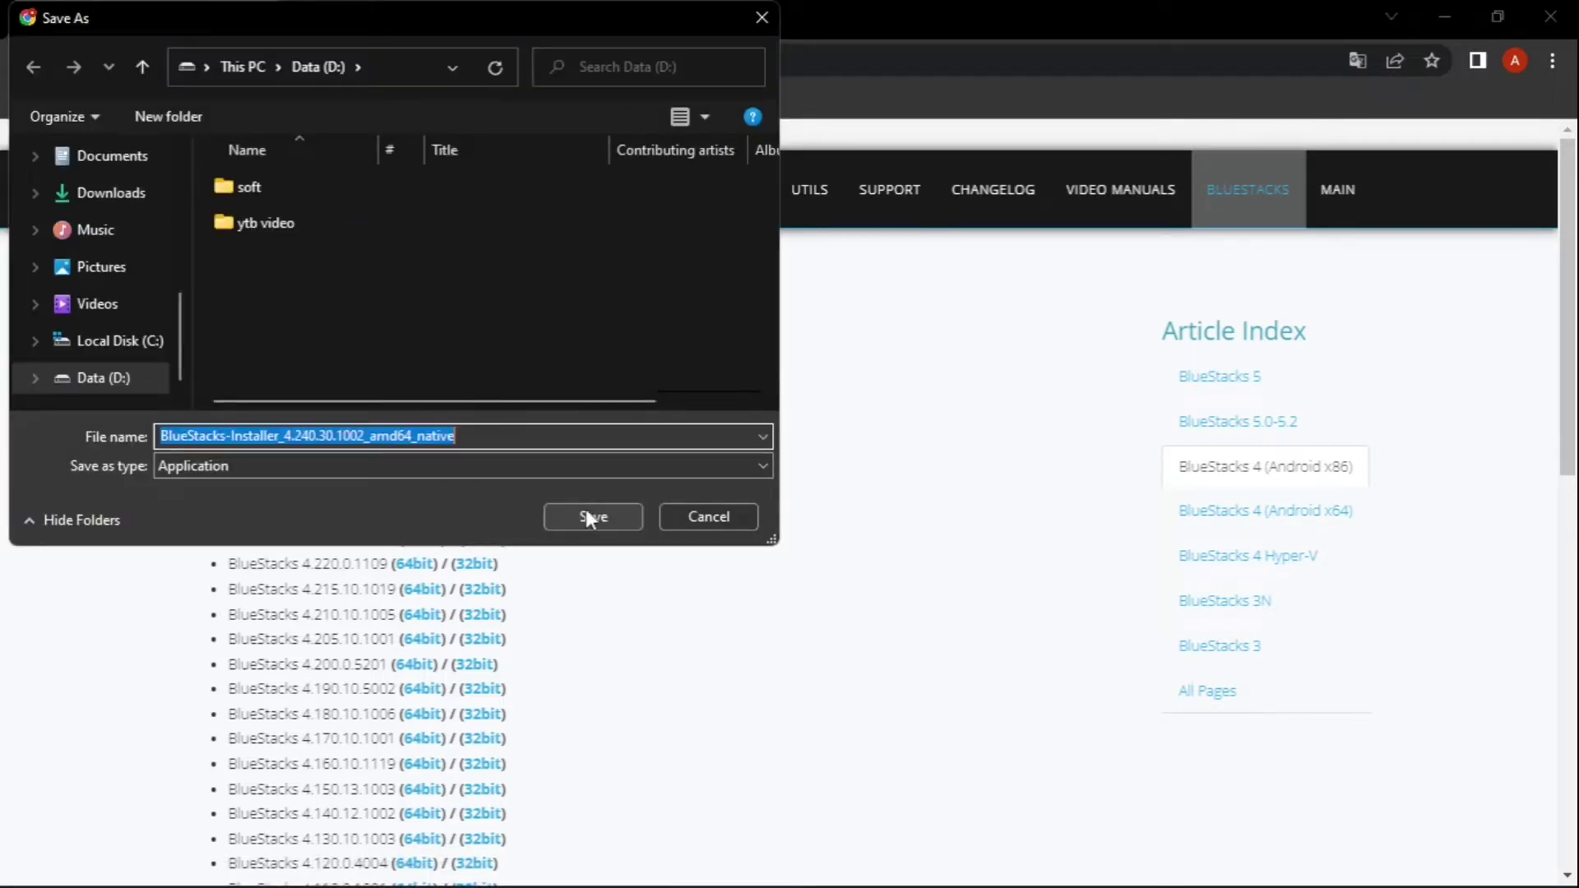
click(757, 19)
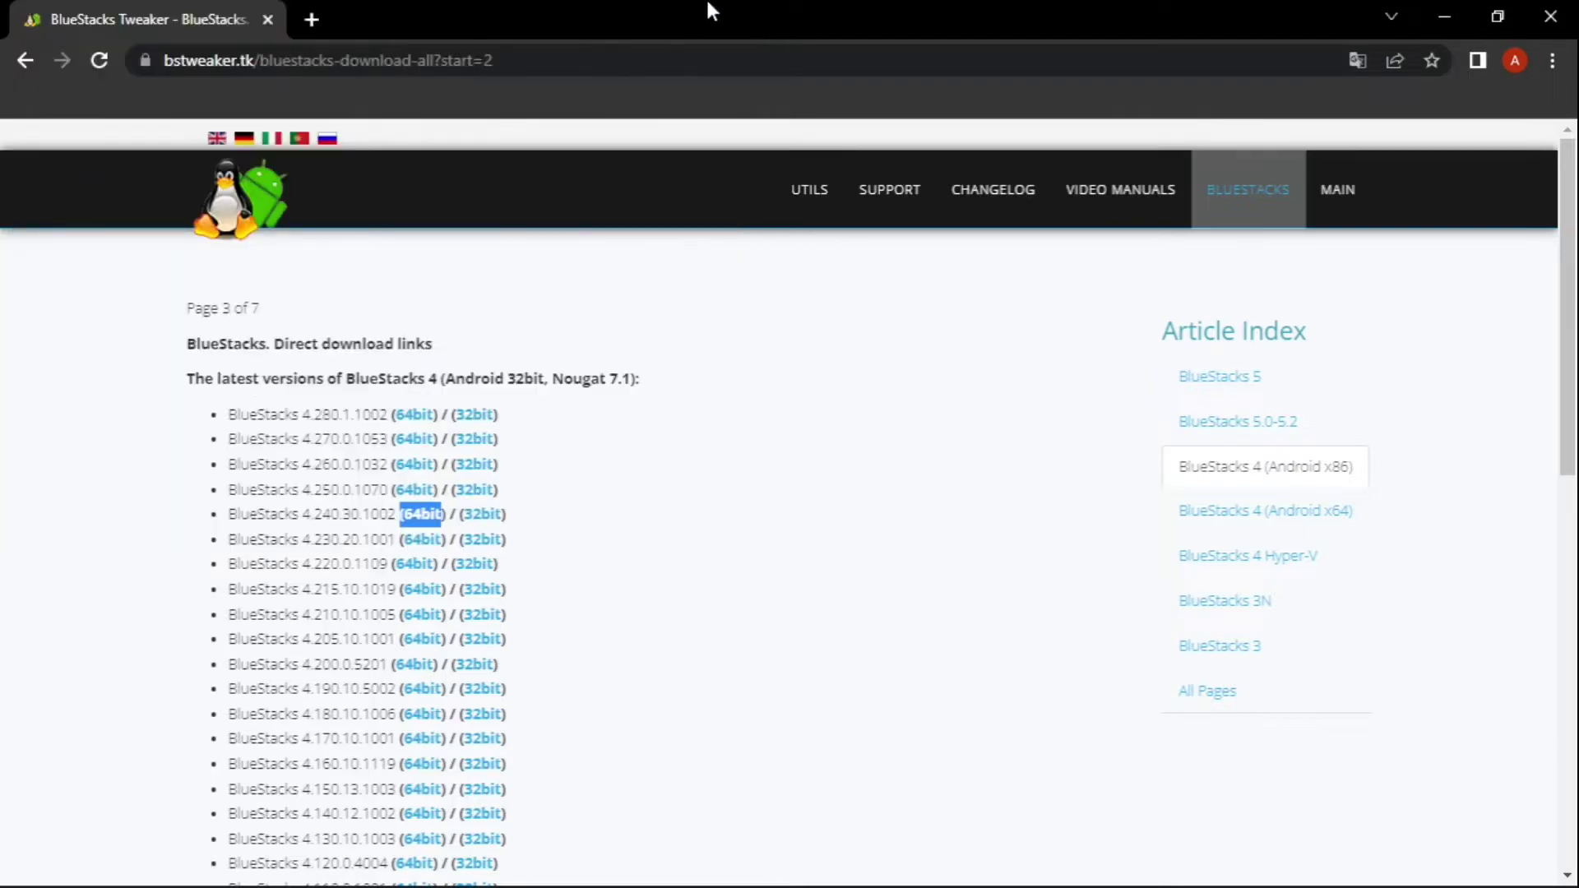
click(1551, 16)
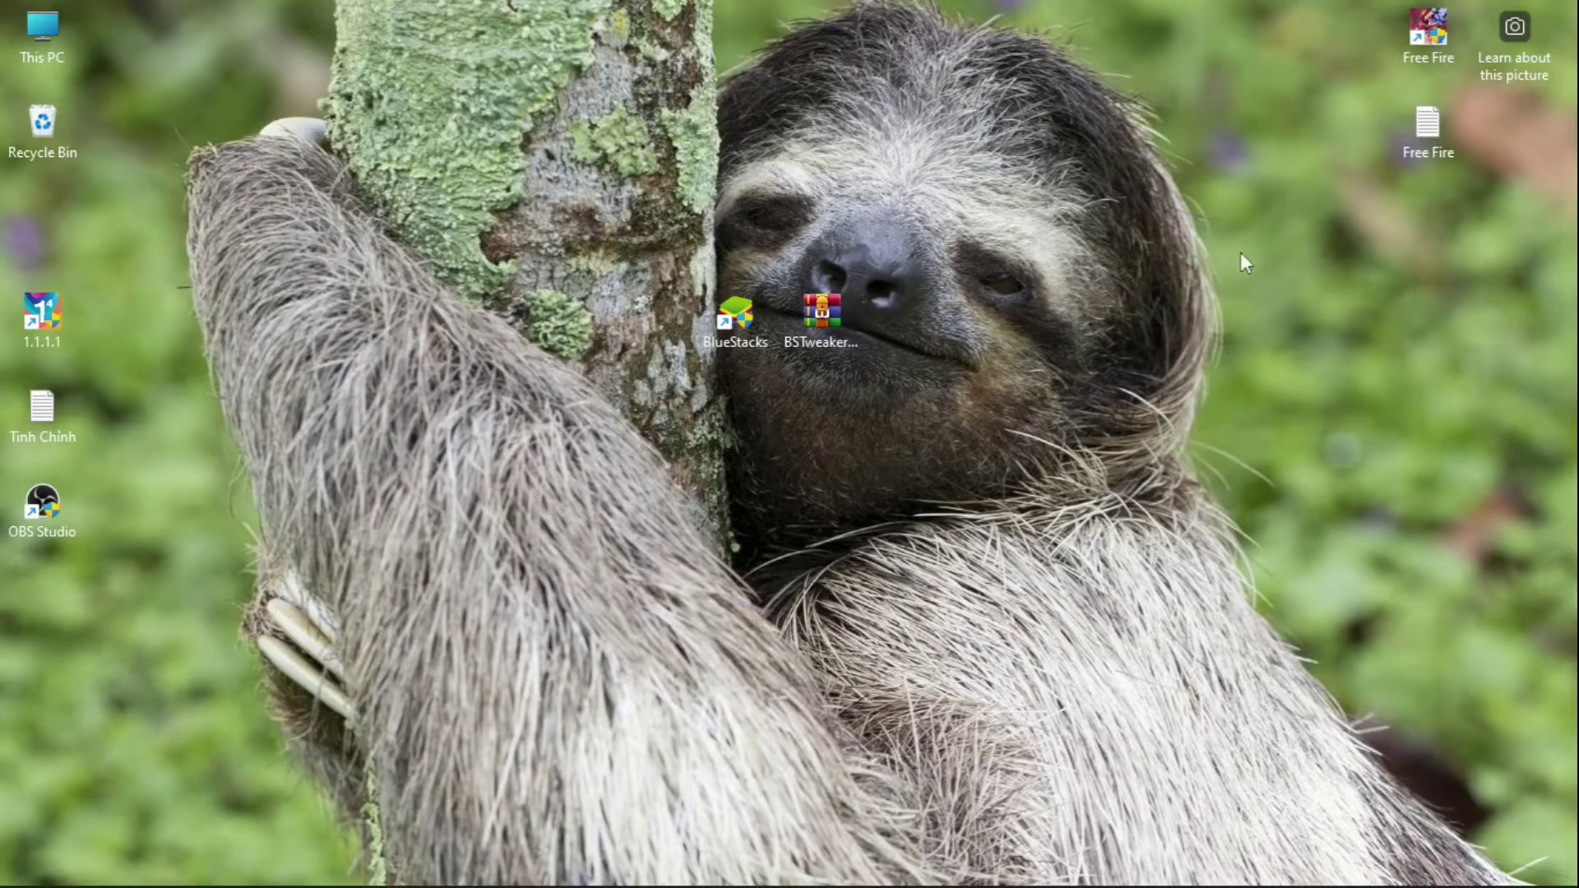
Extract the BSTweaker51610 archive on the desktop into its own folder with WinRAR, and place the folder just above the archive
drag(824, 508, 588, 109)
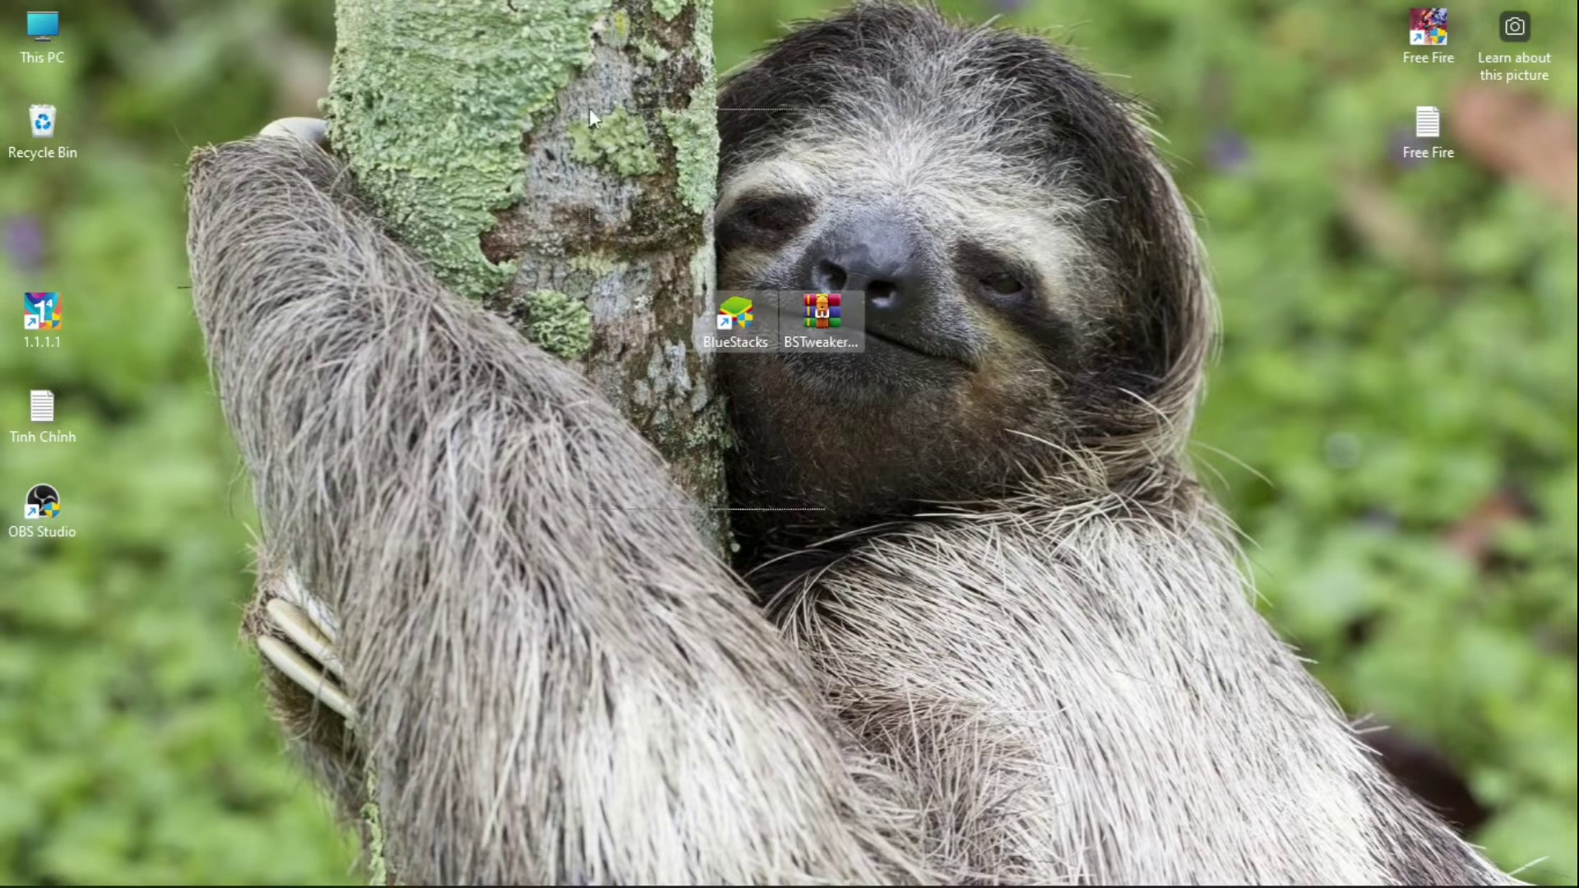
click(1198, 524)
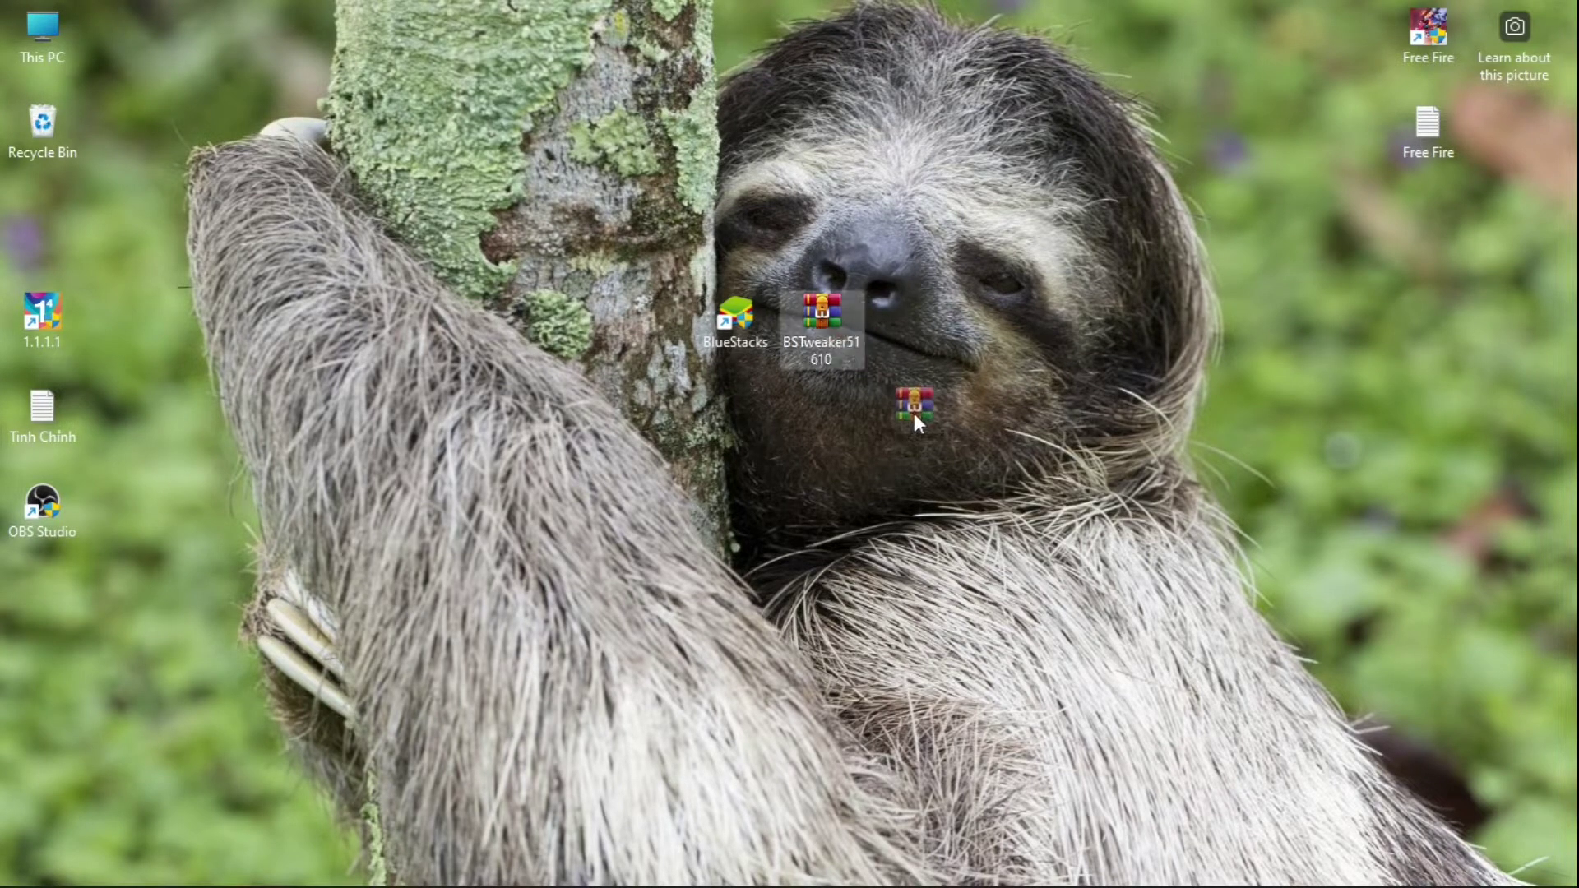
drag(914, 413, 915, 414)
right_click(945, 417)
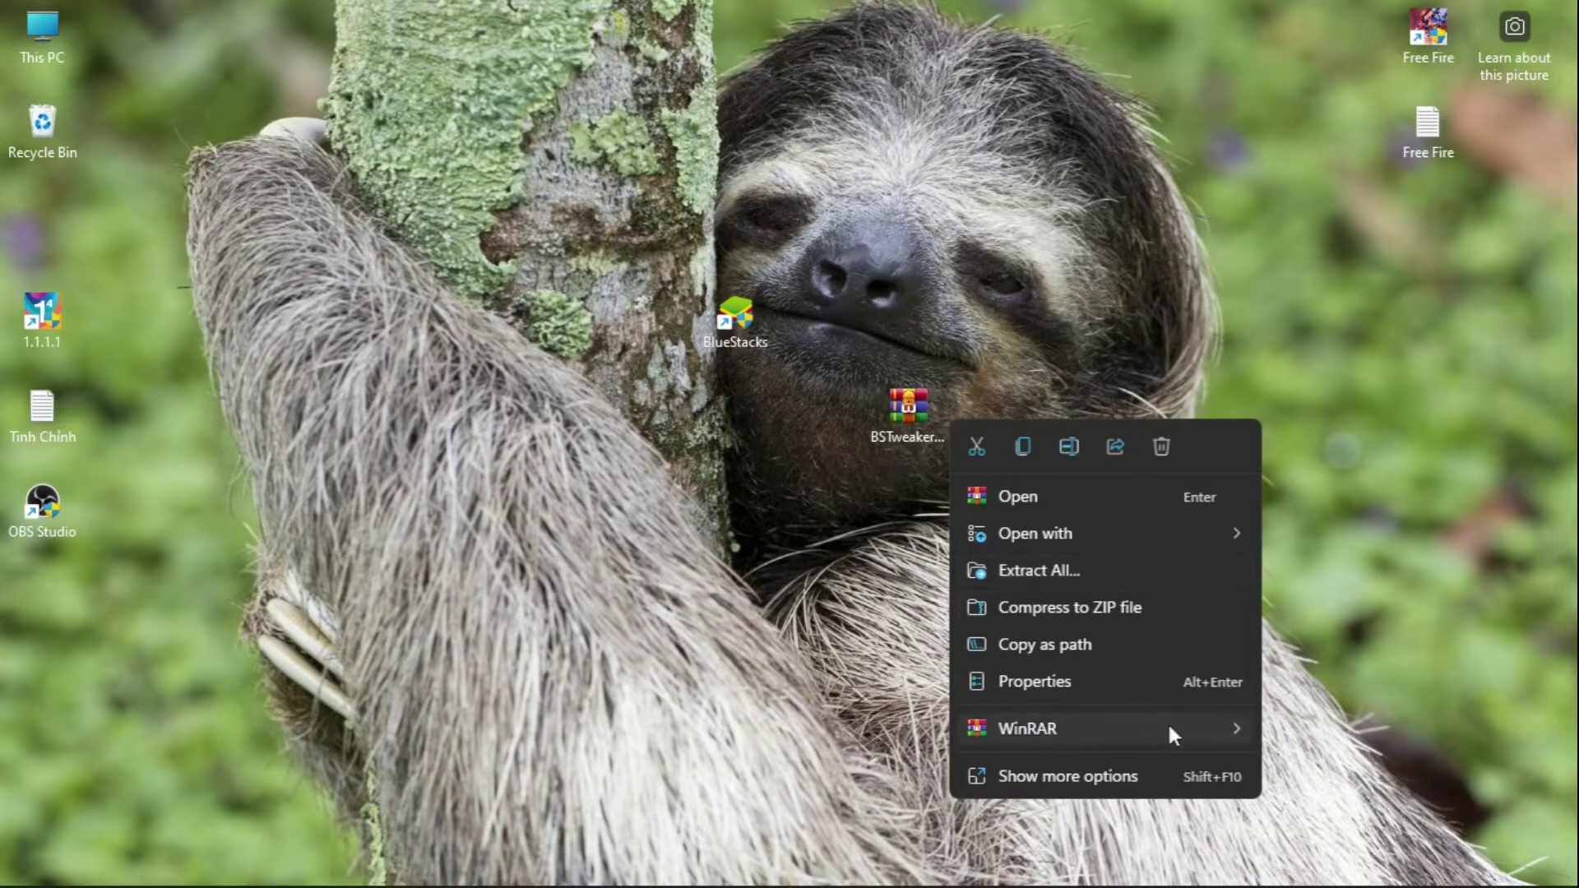
mouse_move(1171, 727)
click(1399, 801)
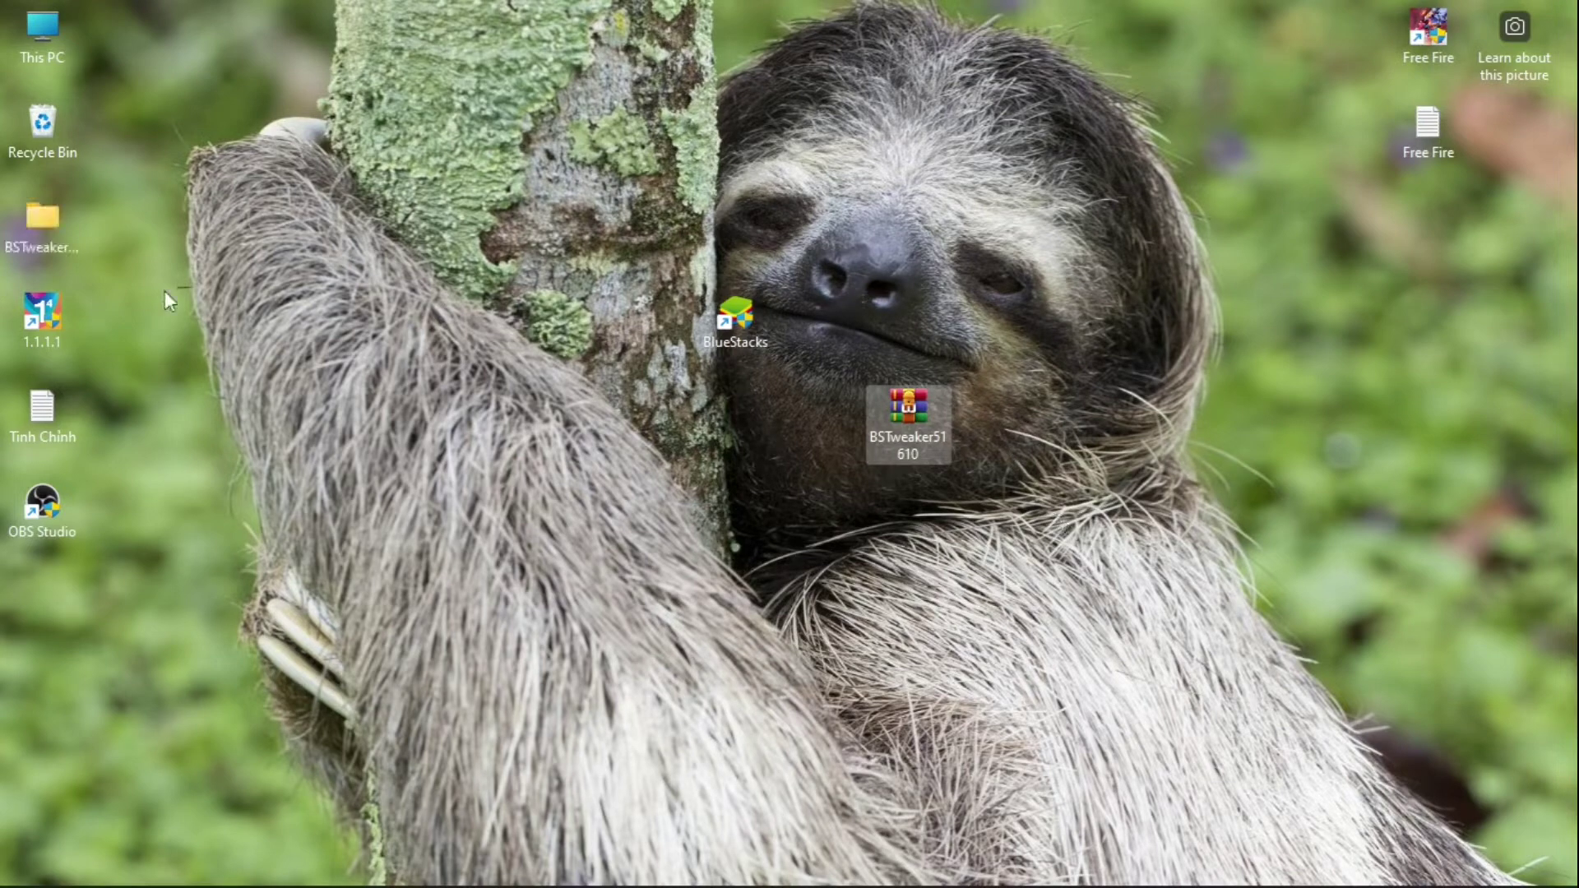
drag(40, 235, 83, 235)
drag(886, 322, 896, 323)
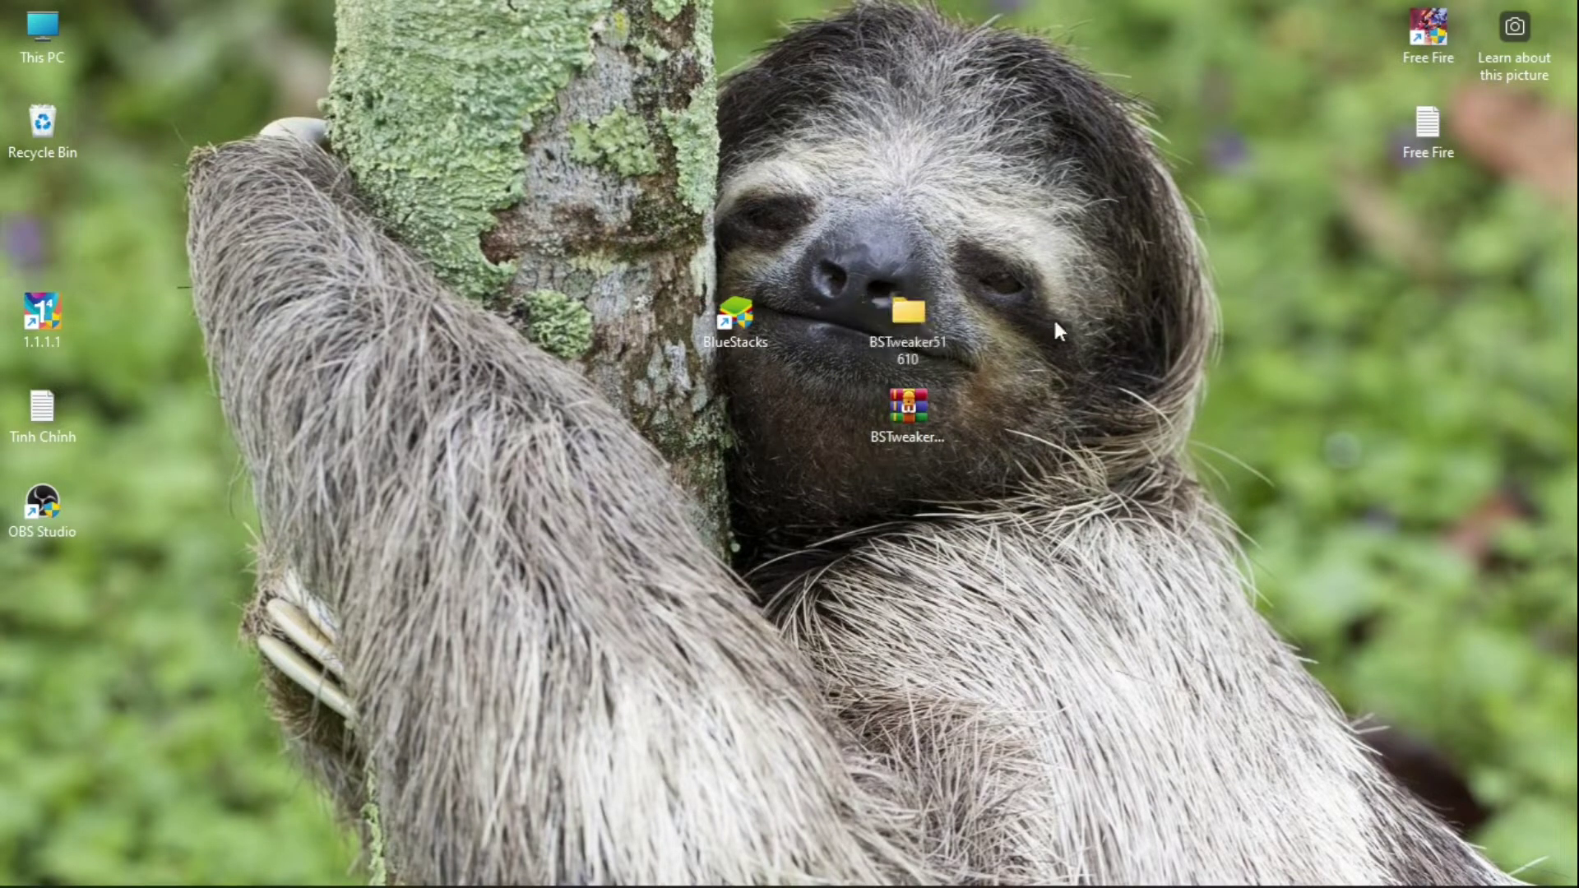
Run BlueStacksTweaker5 from the BSTweaker5 folder inside the extracted BSTweaker51610 folder, and close the File Explorer window
double_click(930, 324)
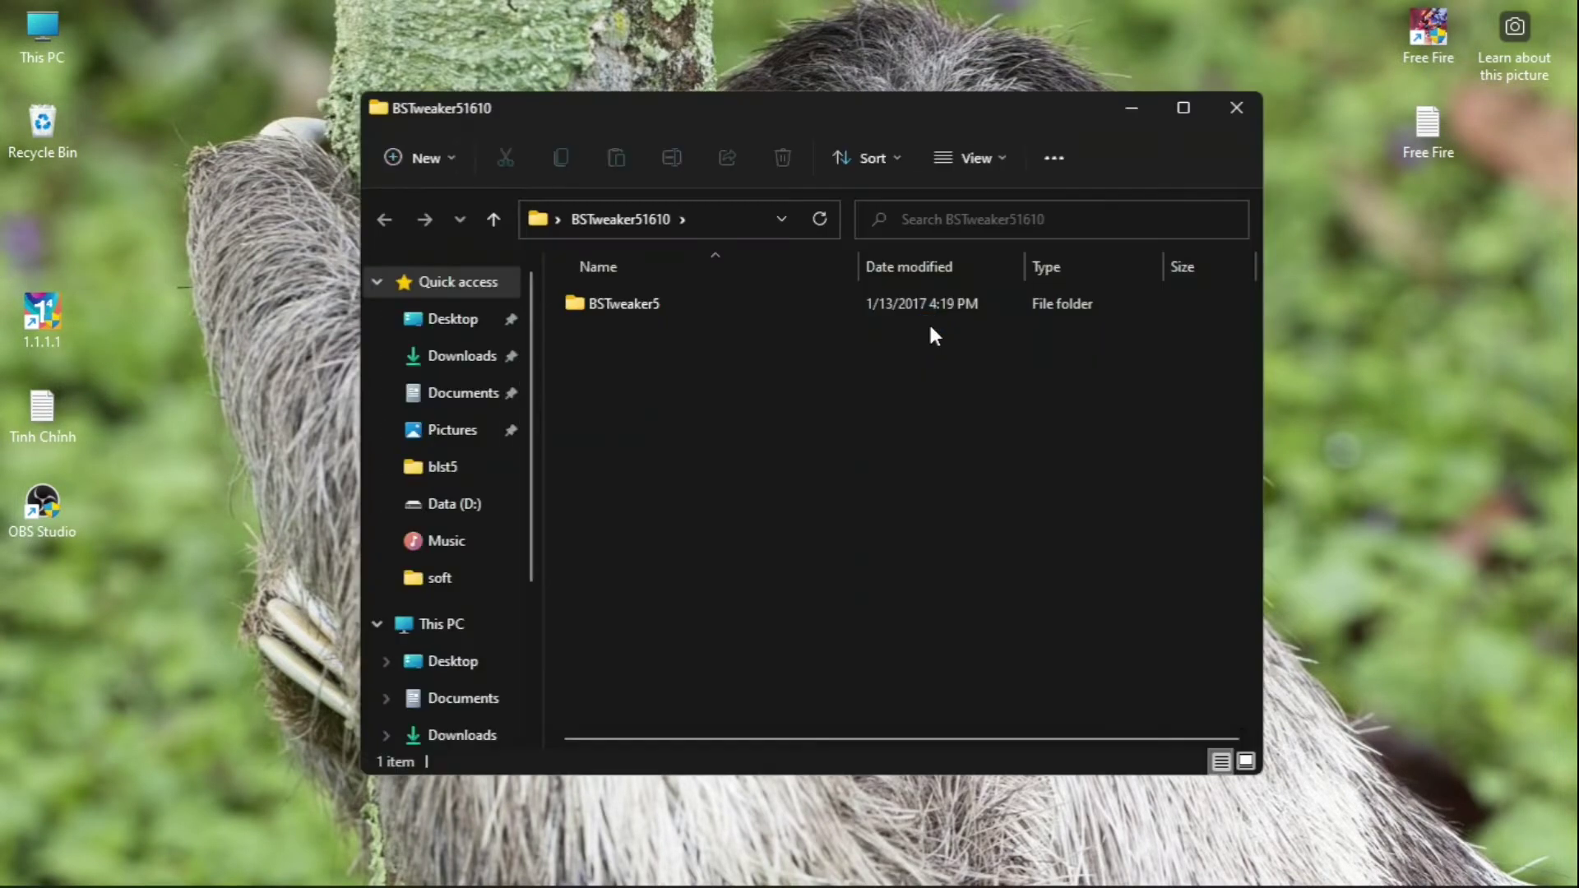
double_click(860, 305)
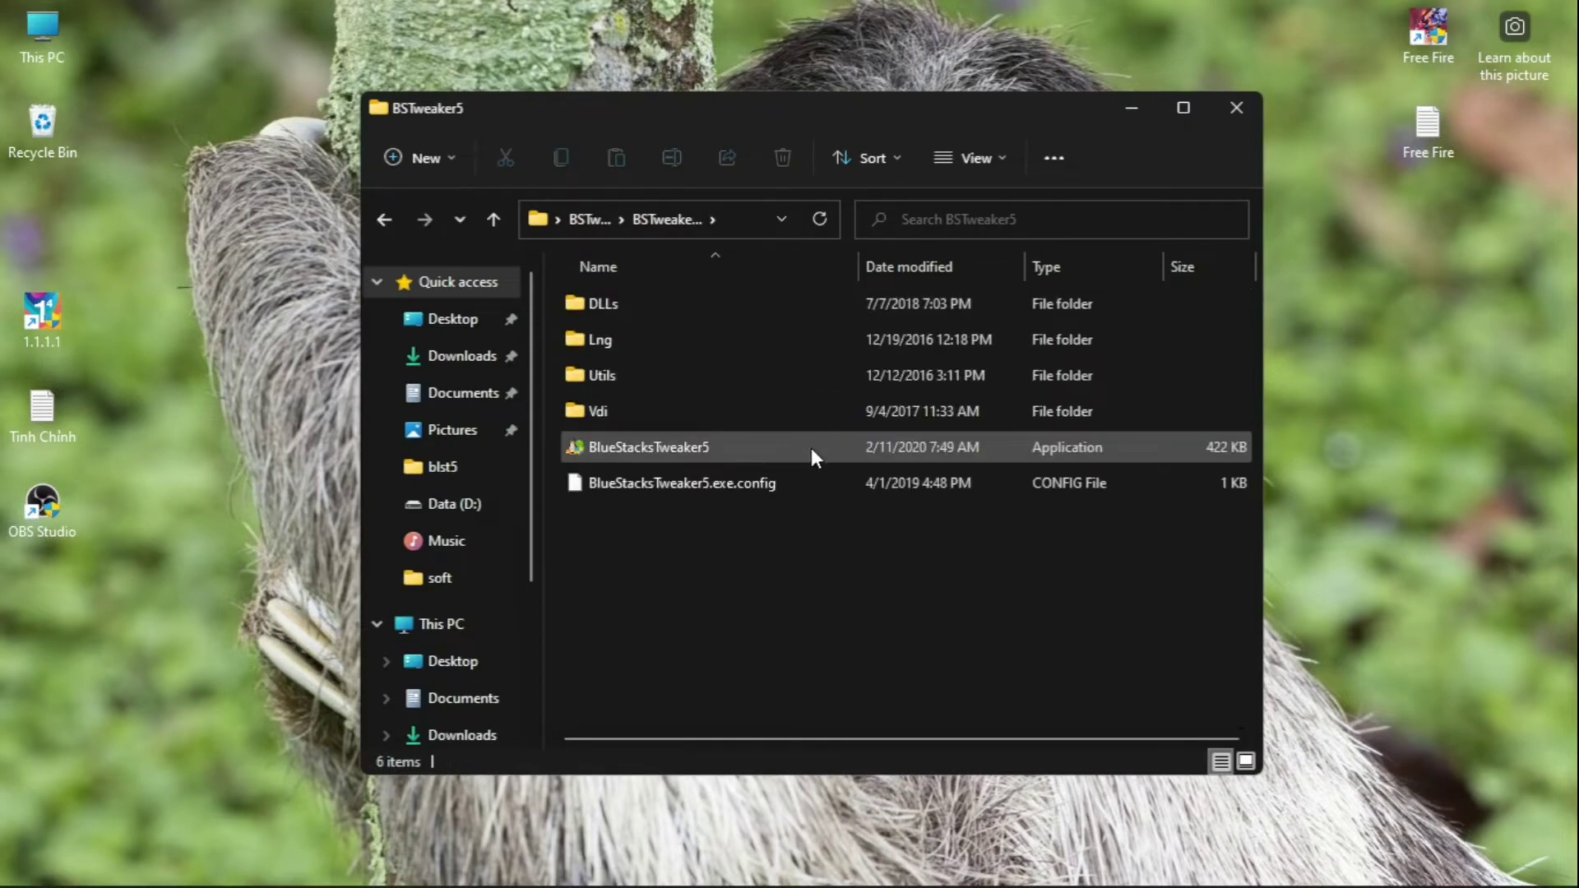
click(823, 449)
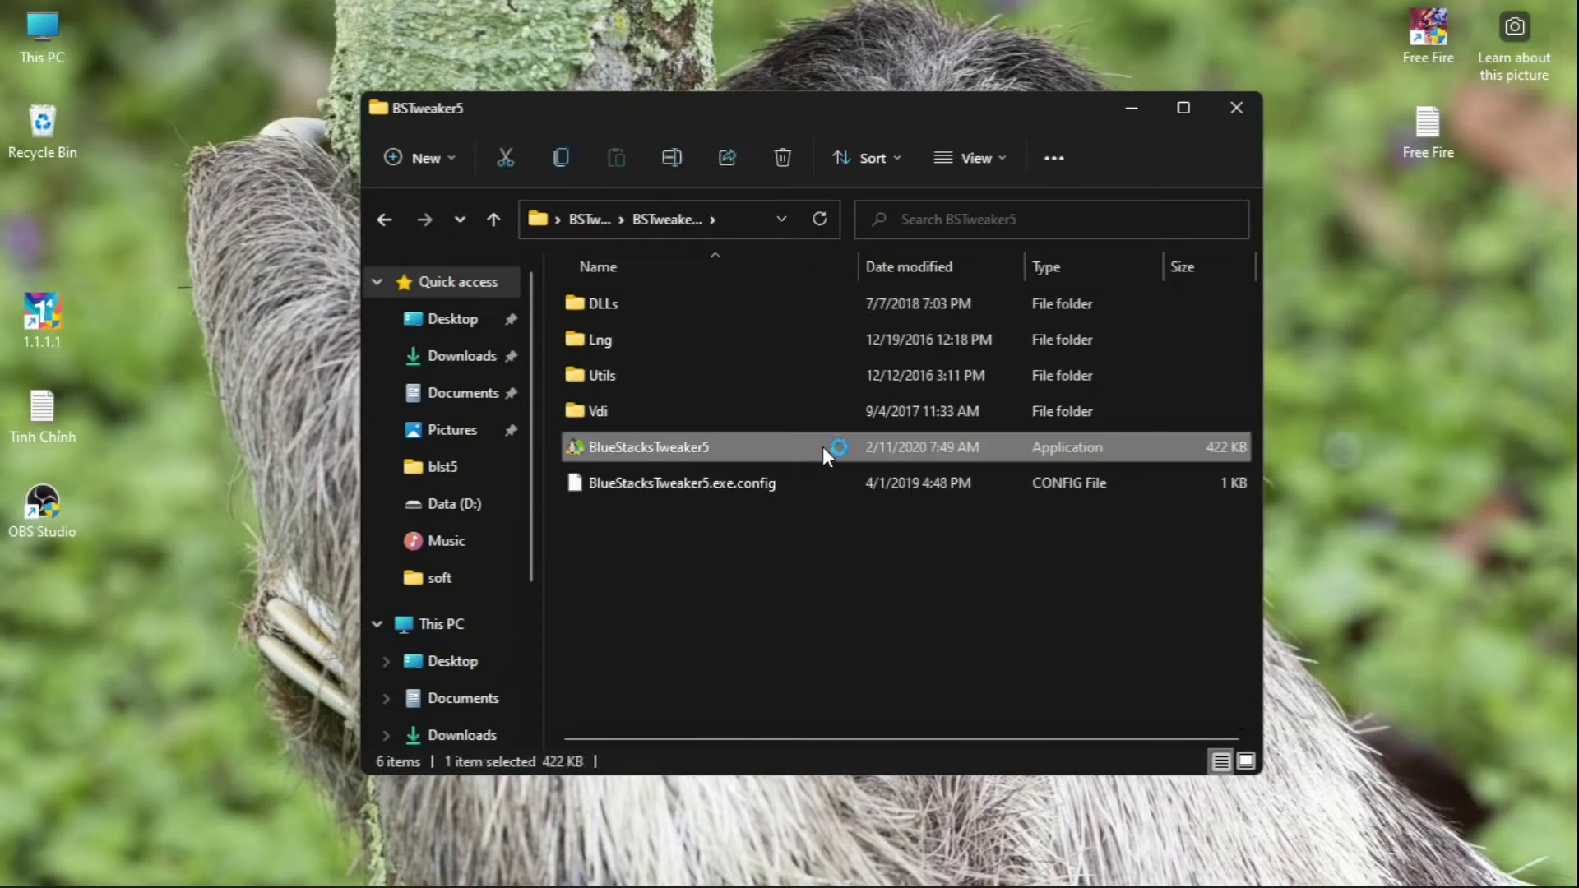
double_click(822, 447)
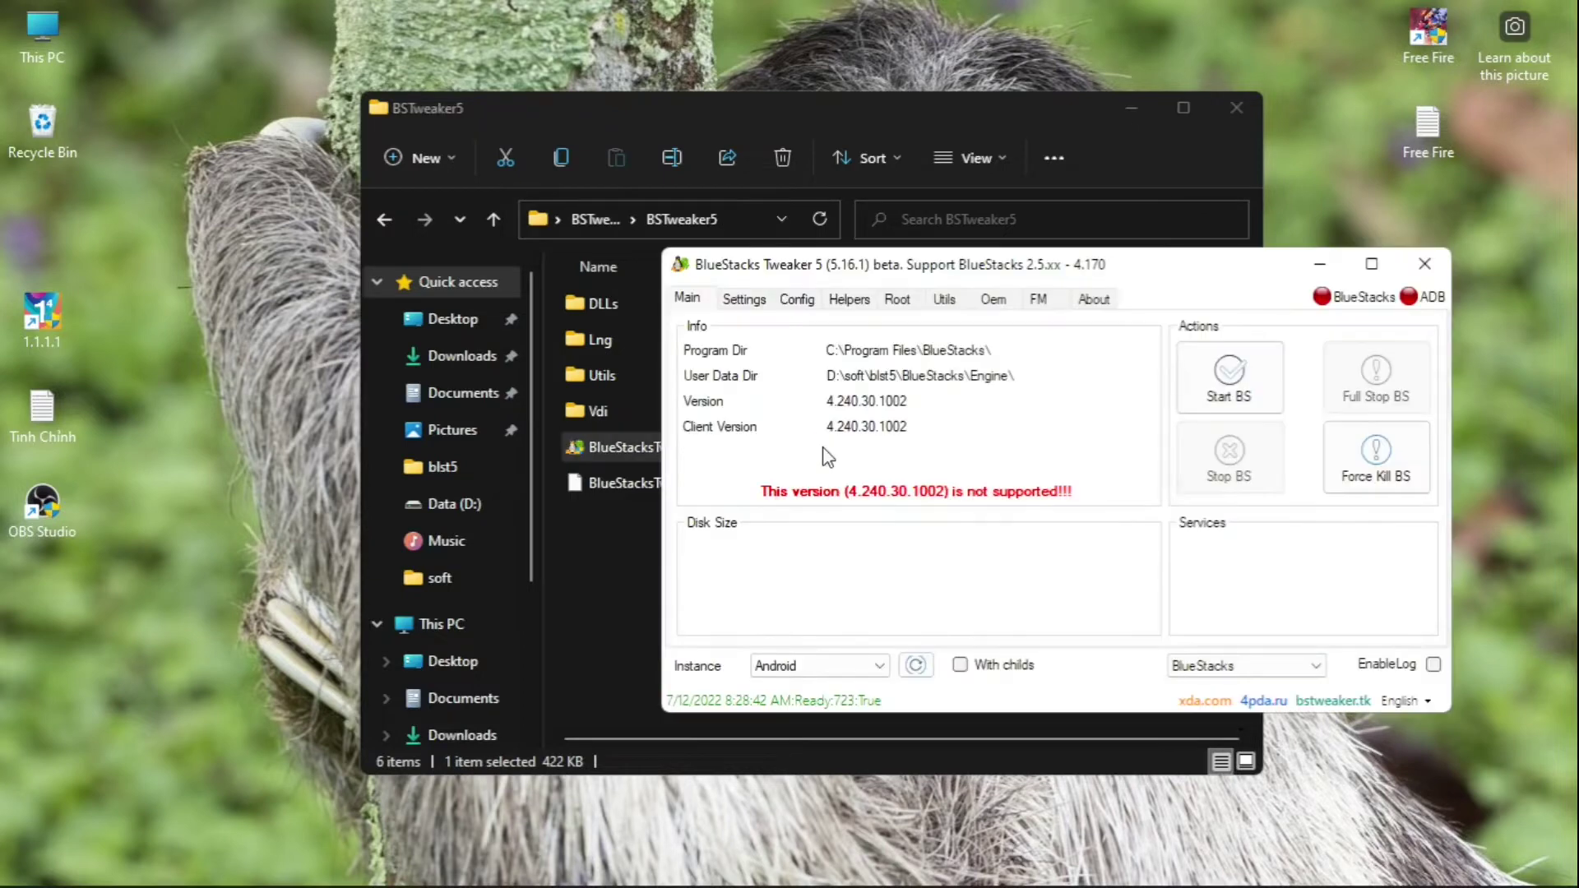
click(1234, 110)
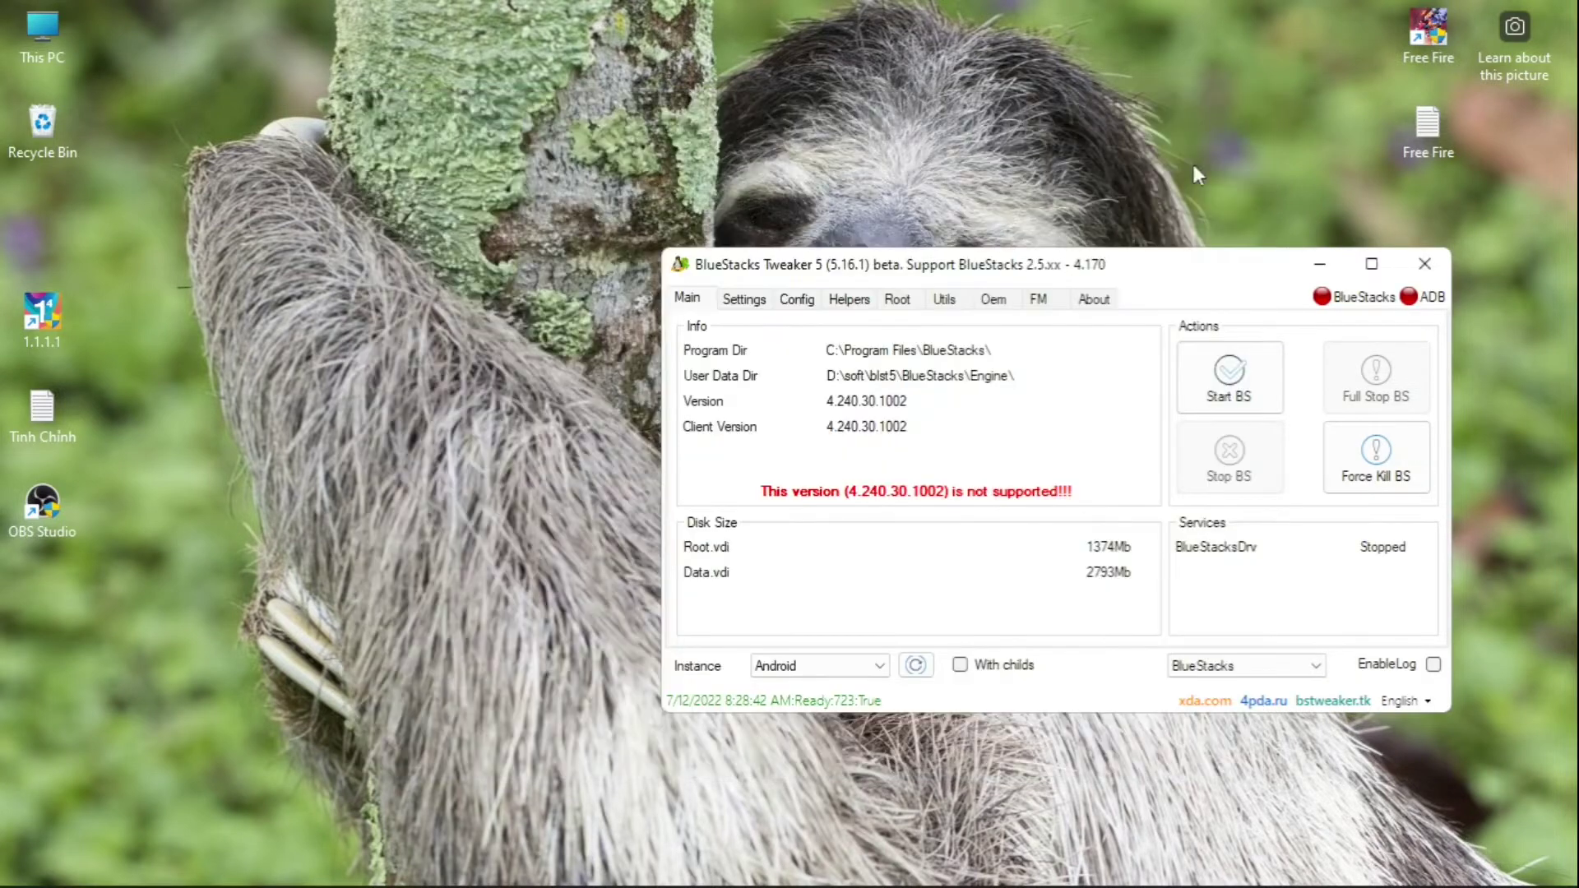
Unlock root for the BlueStacks Android instance in BlueStacks Tweaker
drag(1151, 264, 934, 233)
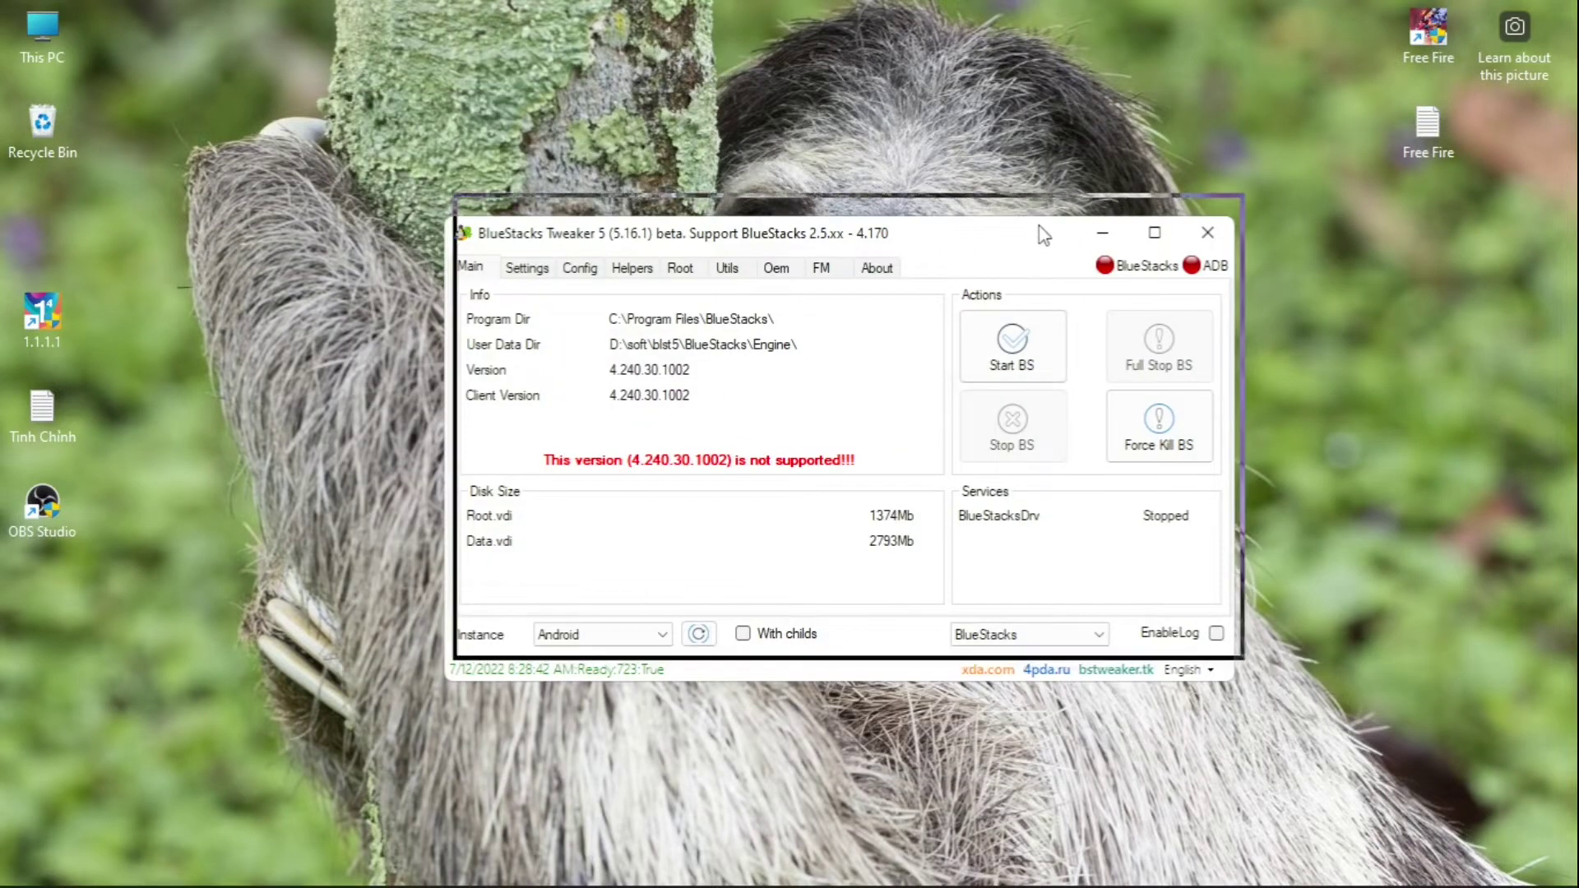
click(689, 249)
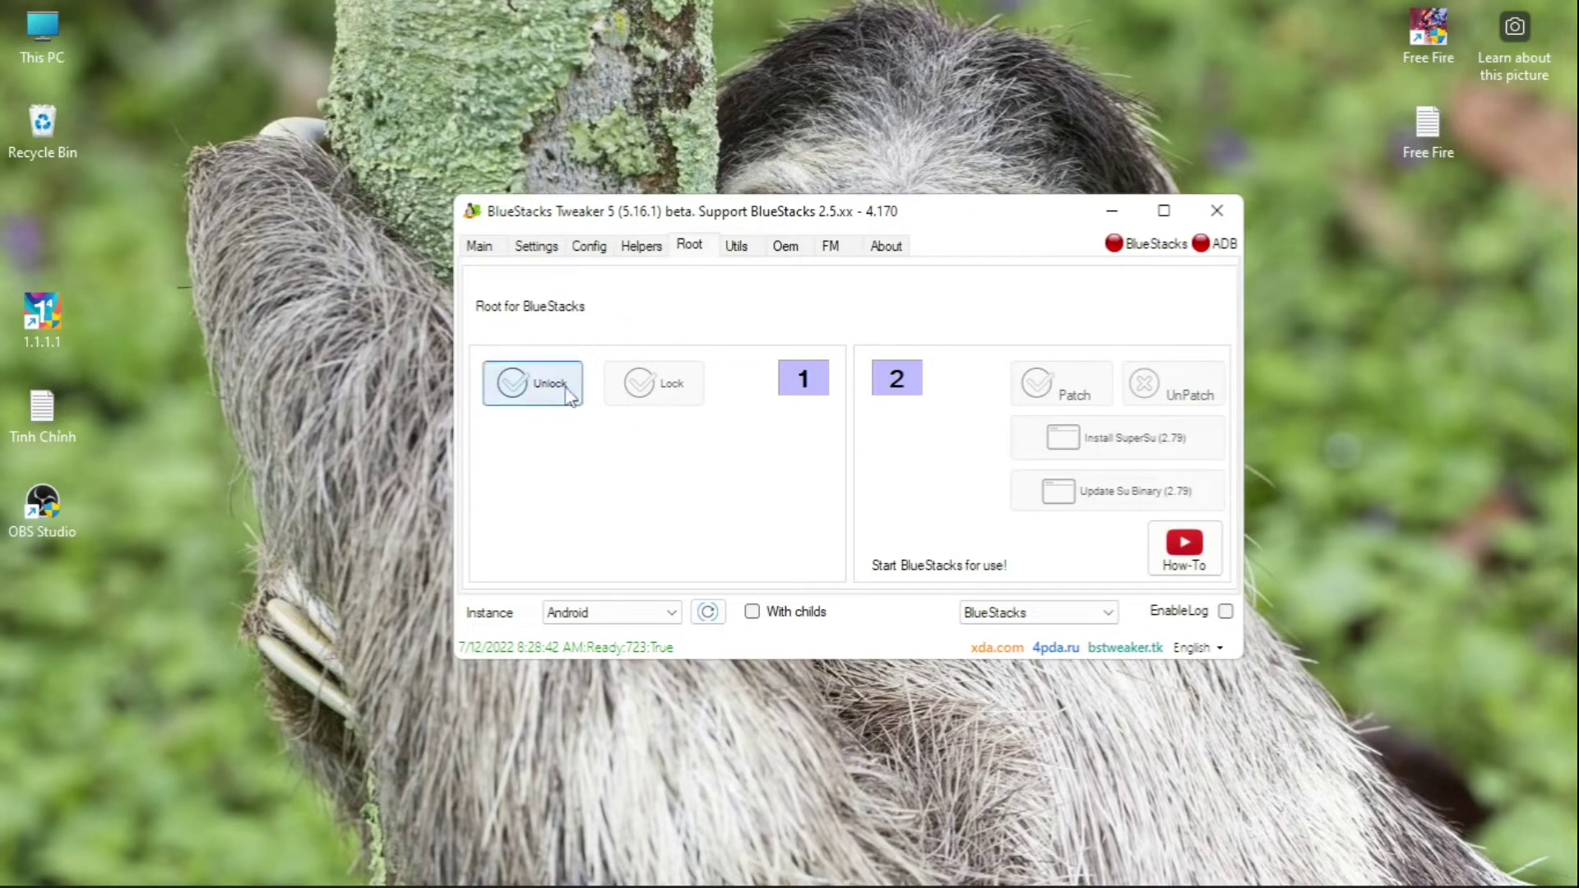
click(535, 398)
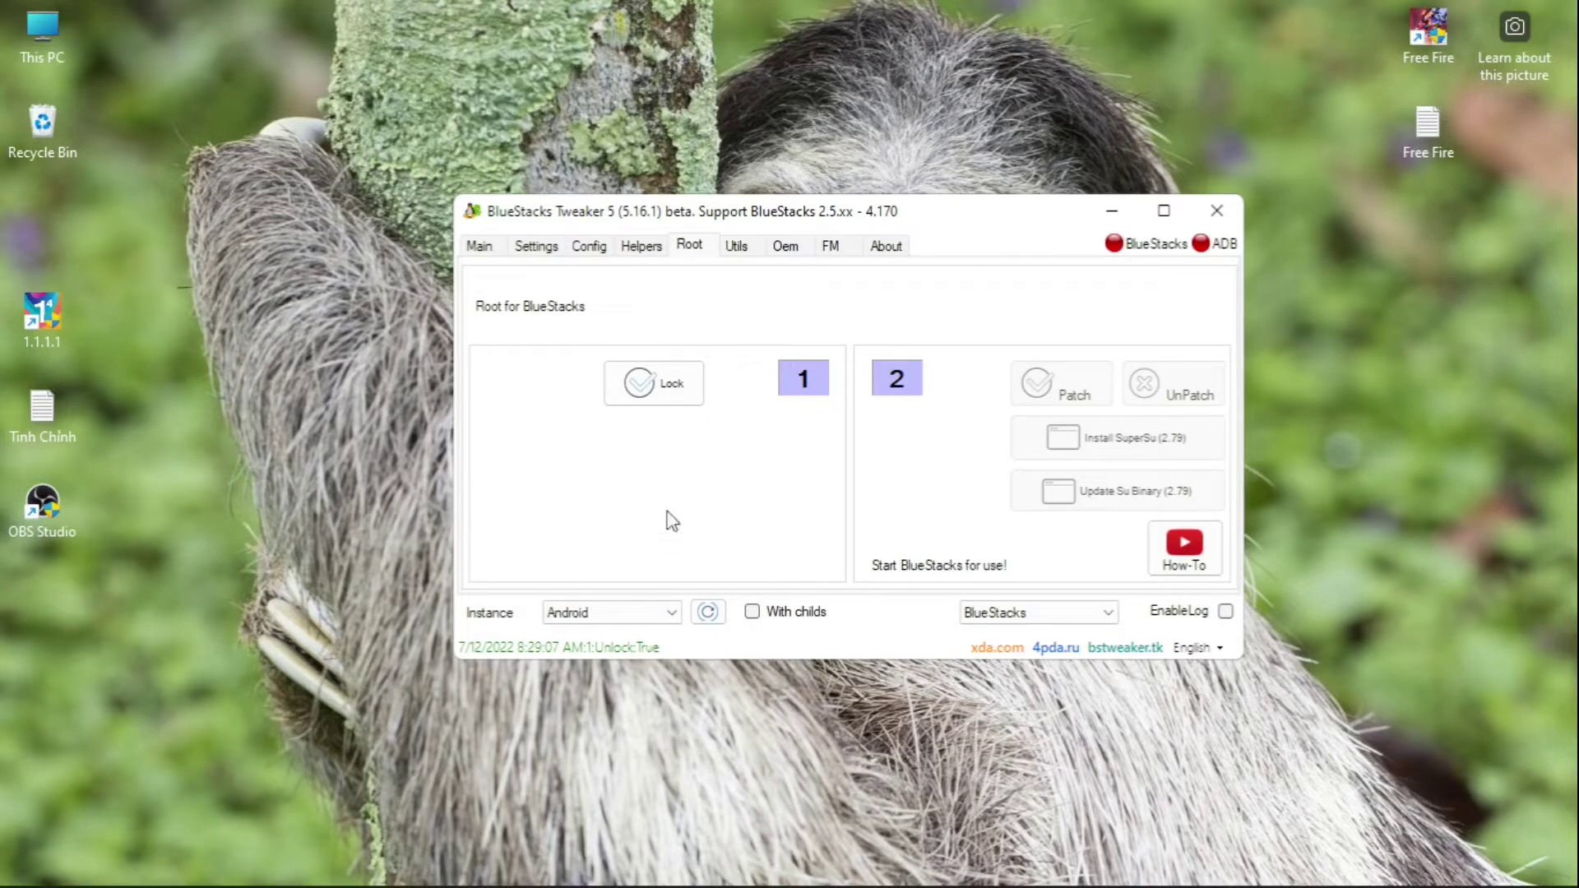
Start BlueStacks from BlueStacks Tweaker, continuing past the low-RAM performance warning
click(482, 250)
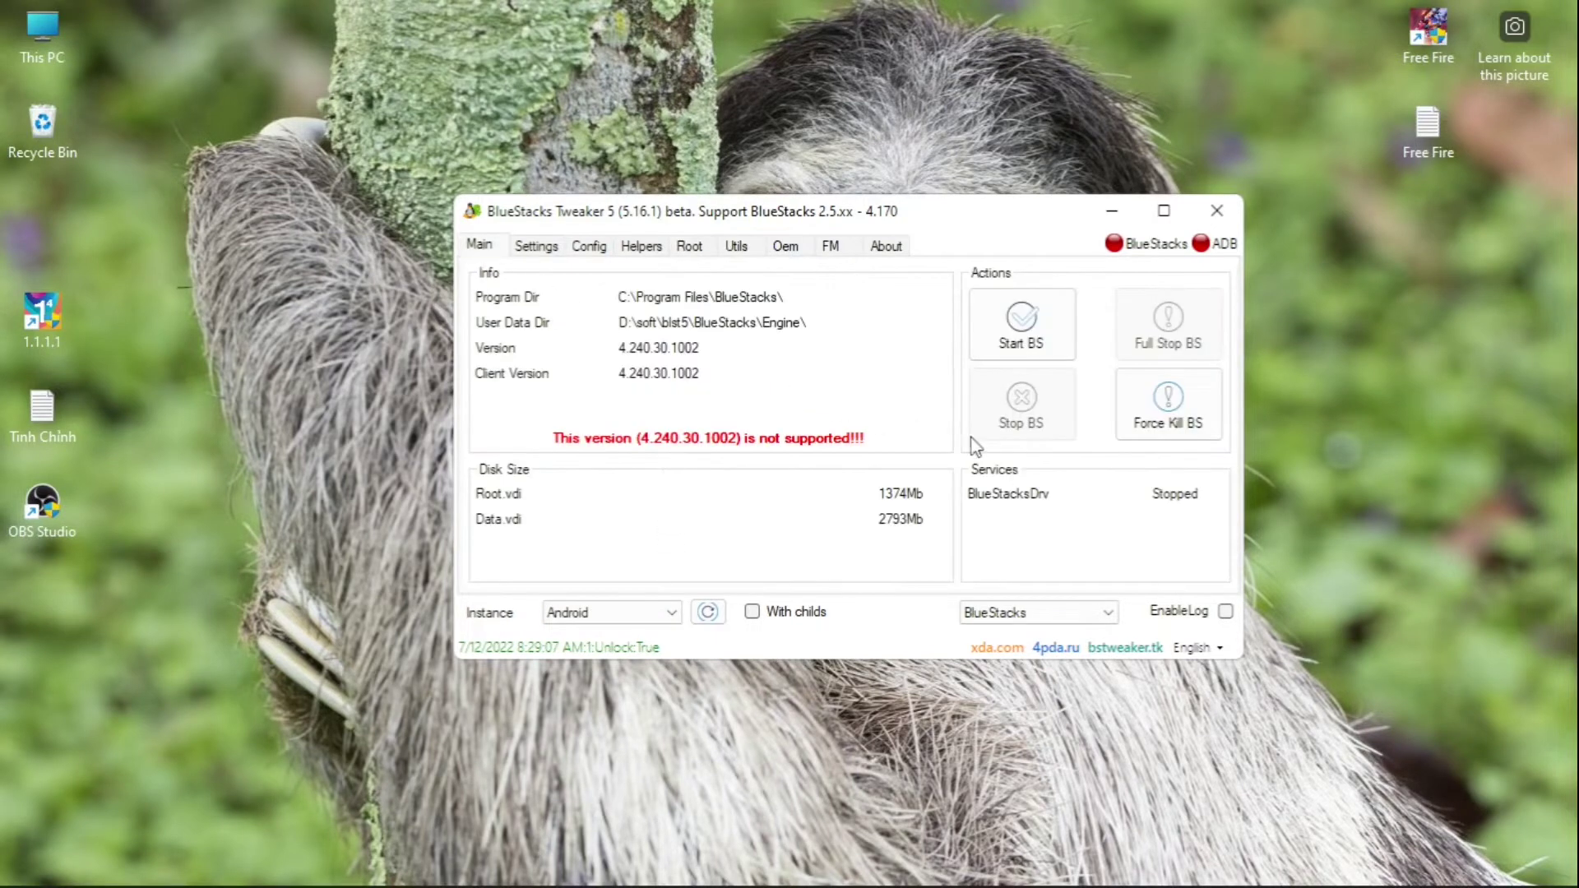
click(1011, 333)
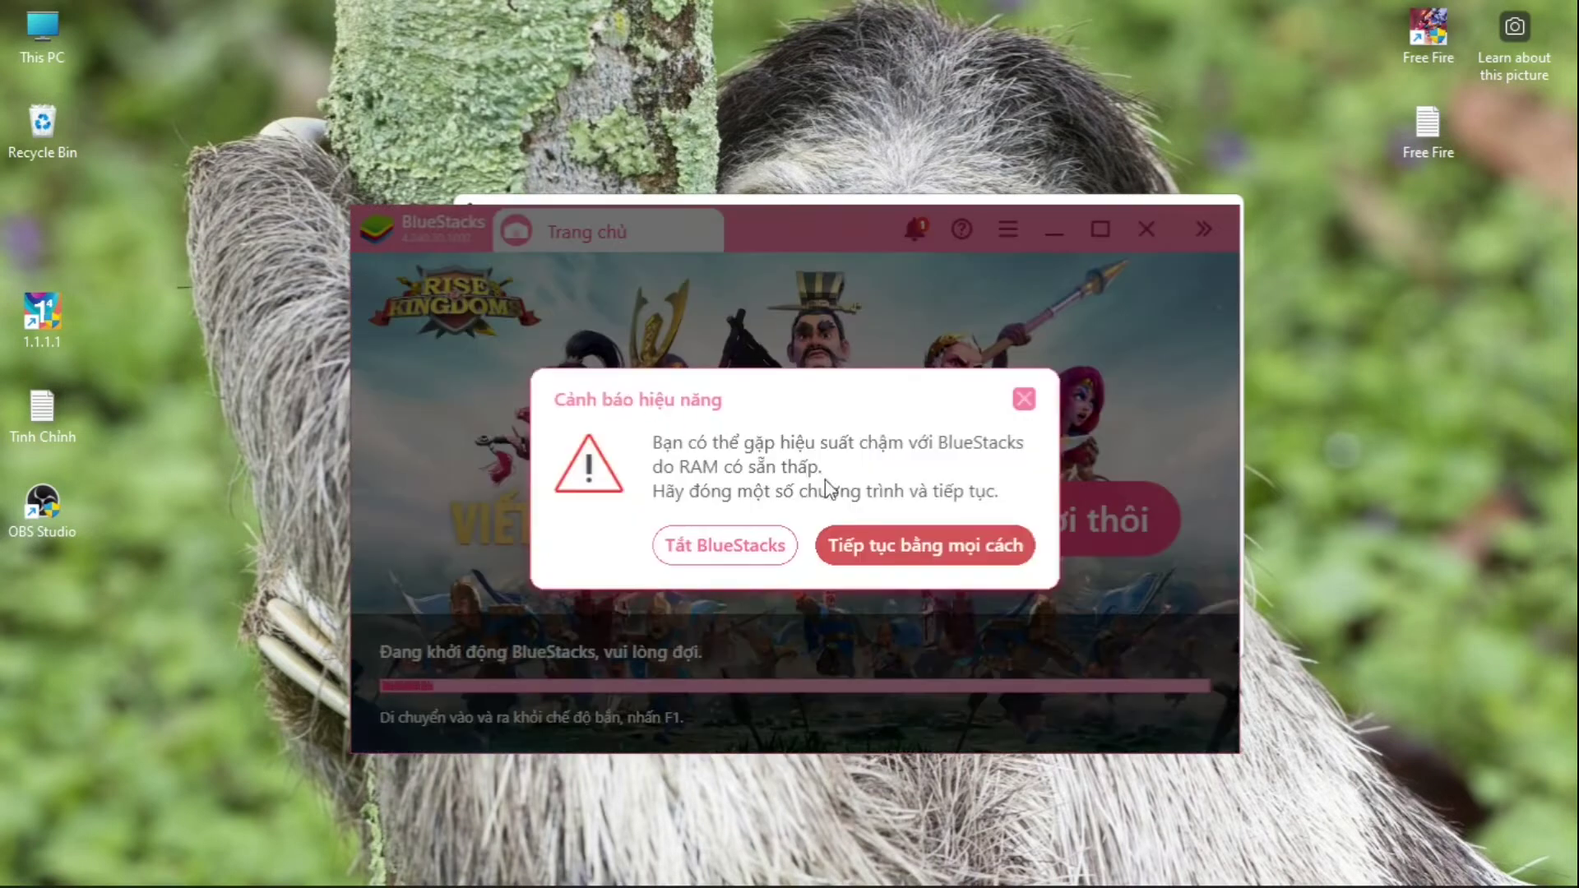
click(875, 551)
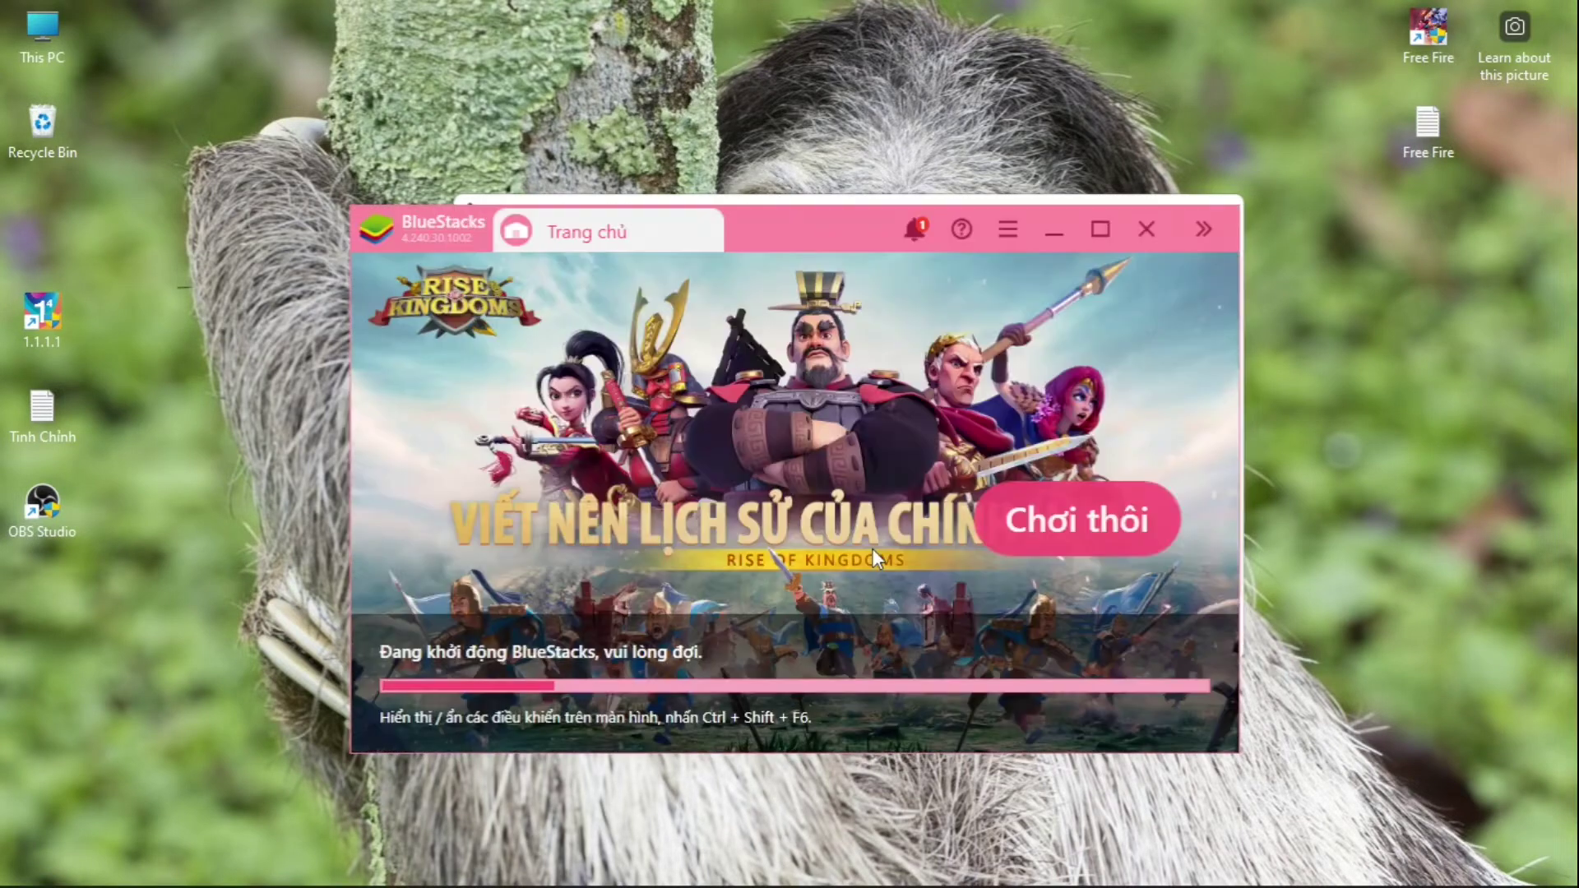
drag(790, 230, 758, 253)
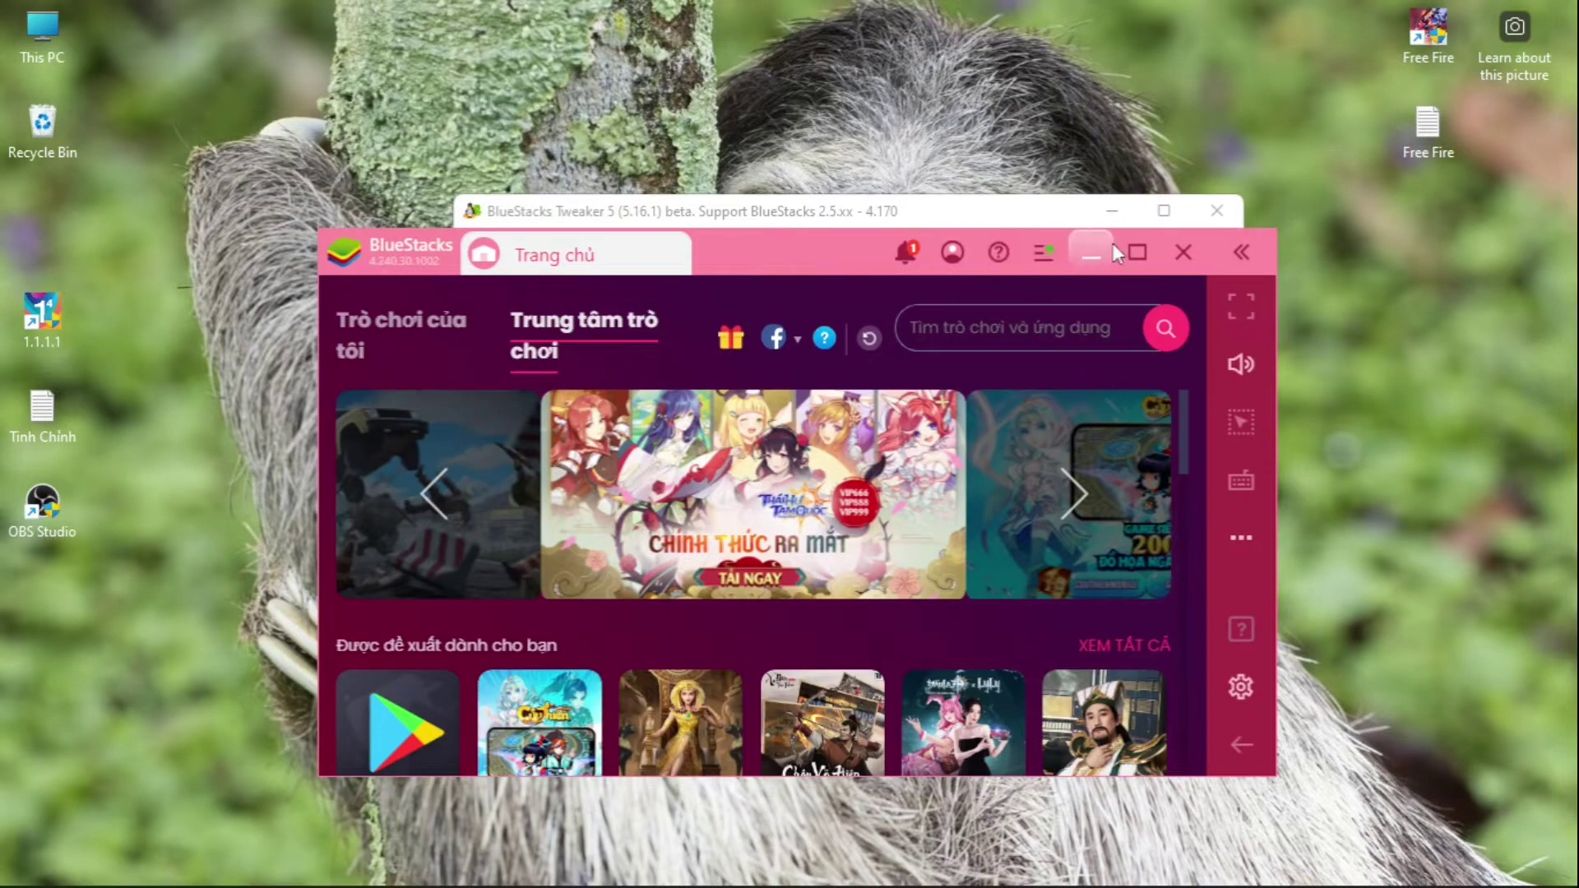
Maximize BlueStacks on its installed games page, and use BlueStacks Tweaker to patch root and install SuperSu (2.79)
click(1135, 249)
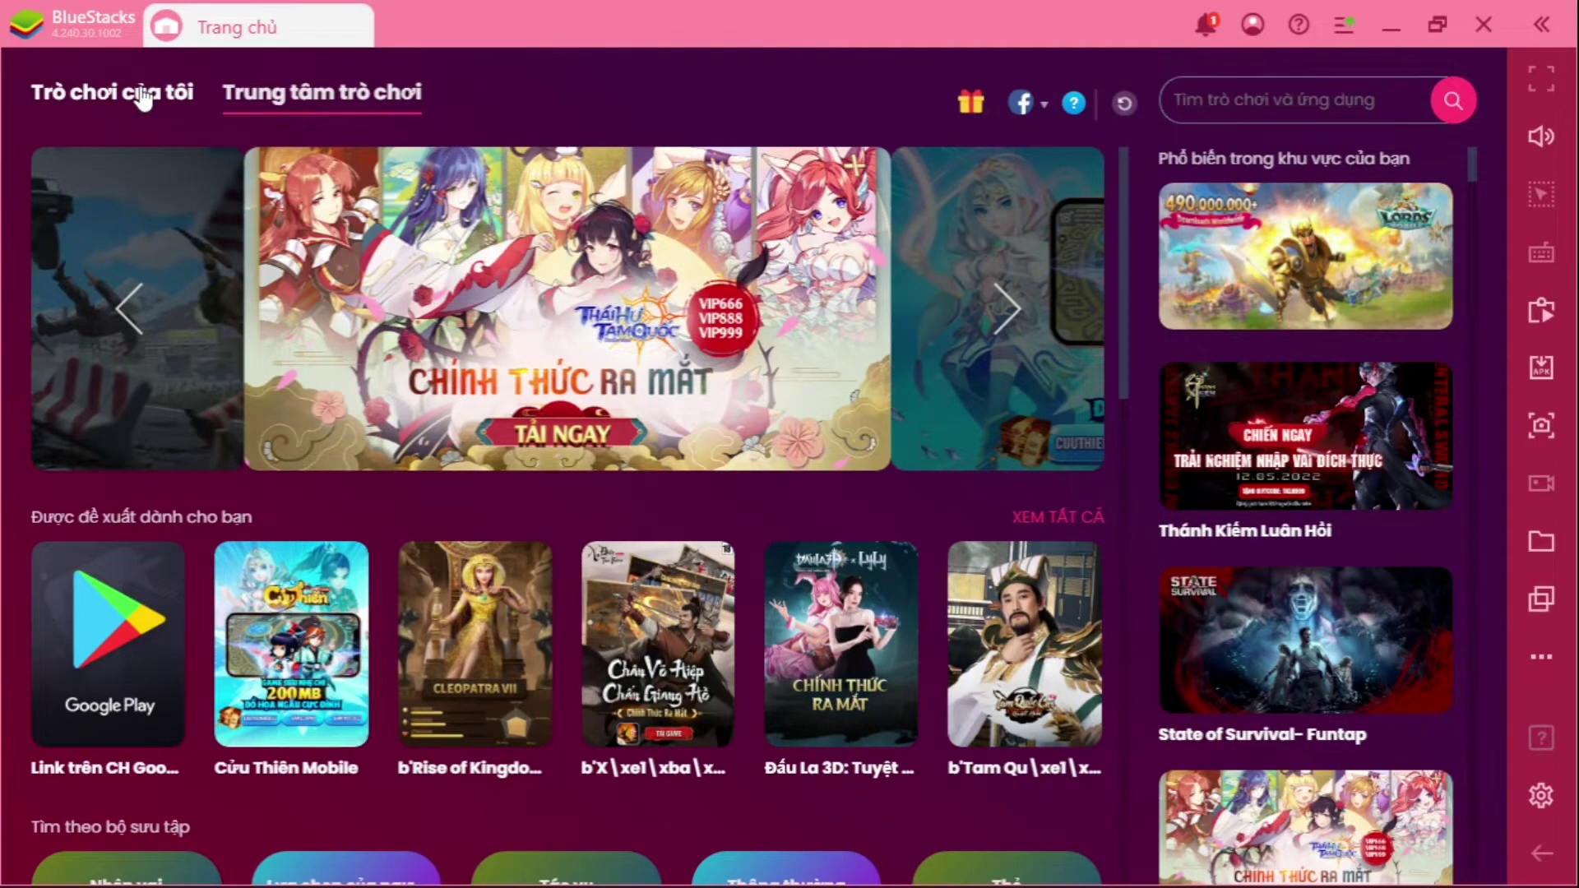
click(143, 97)
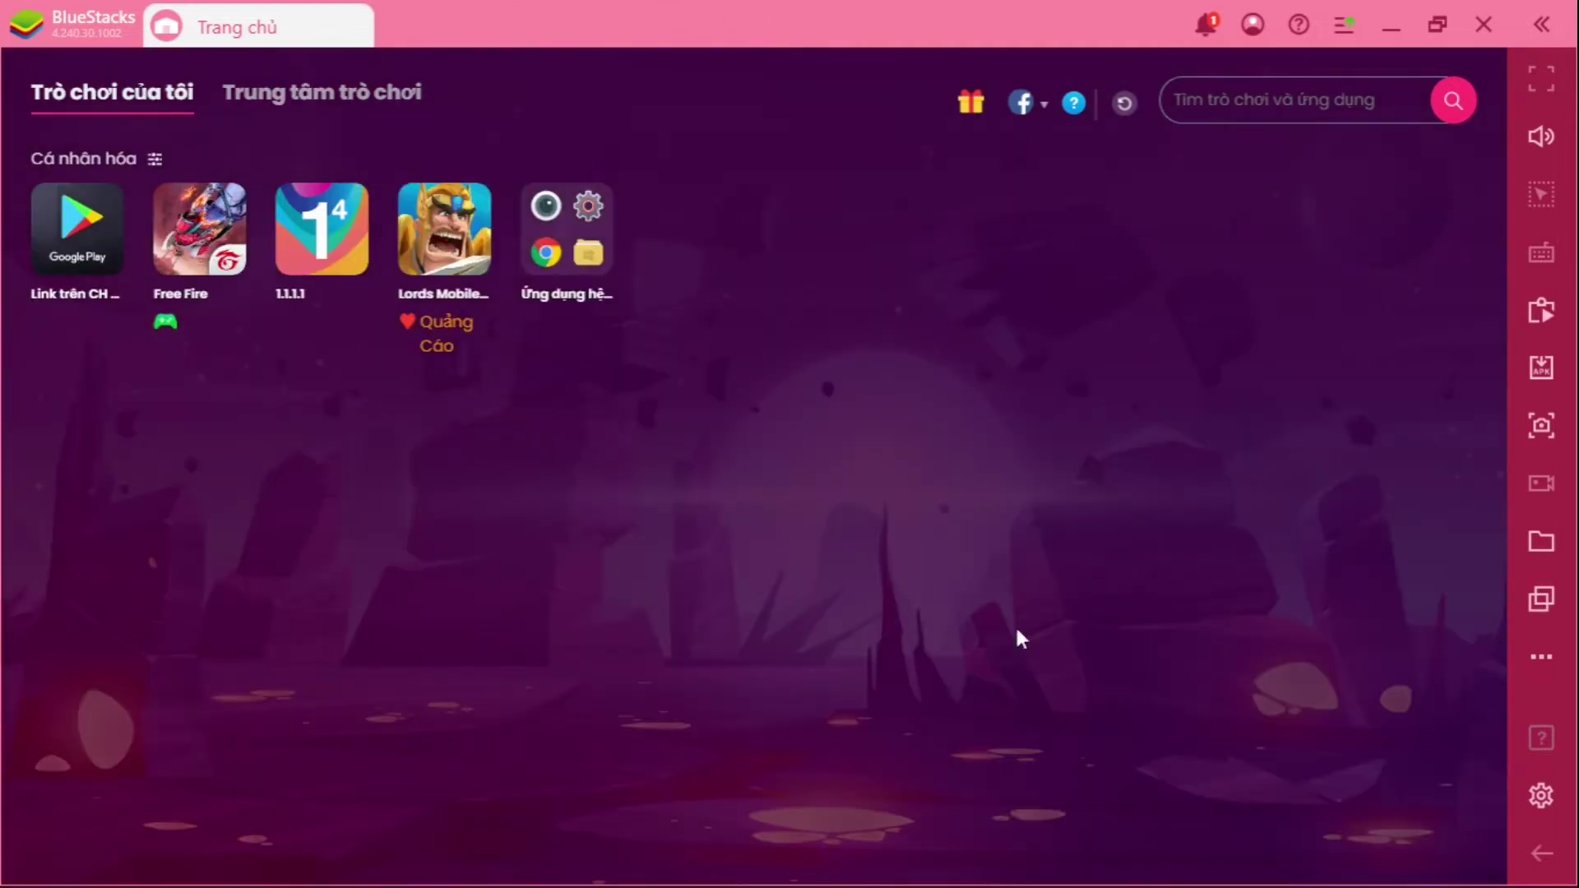
click(919, 873)
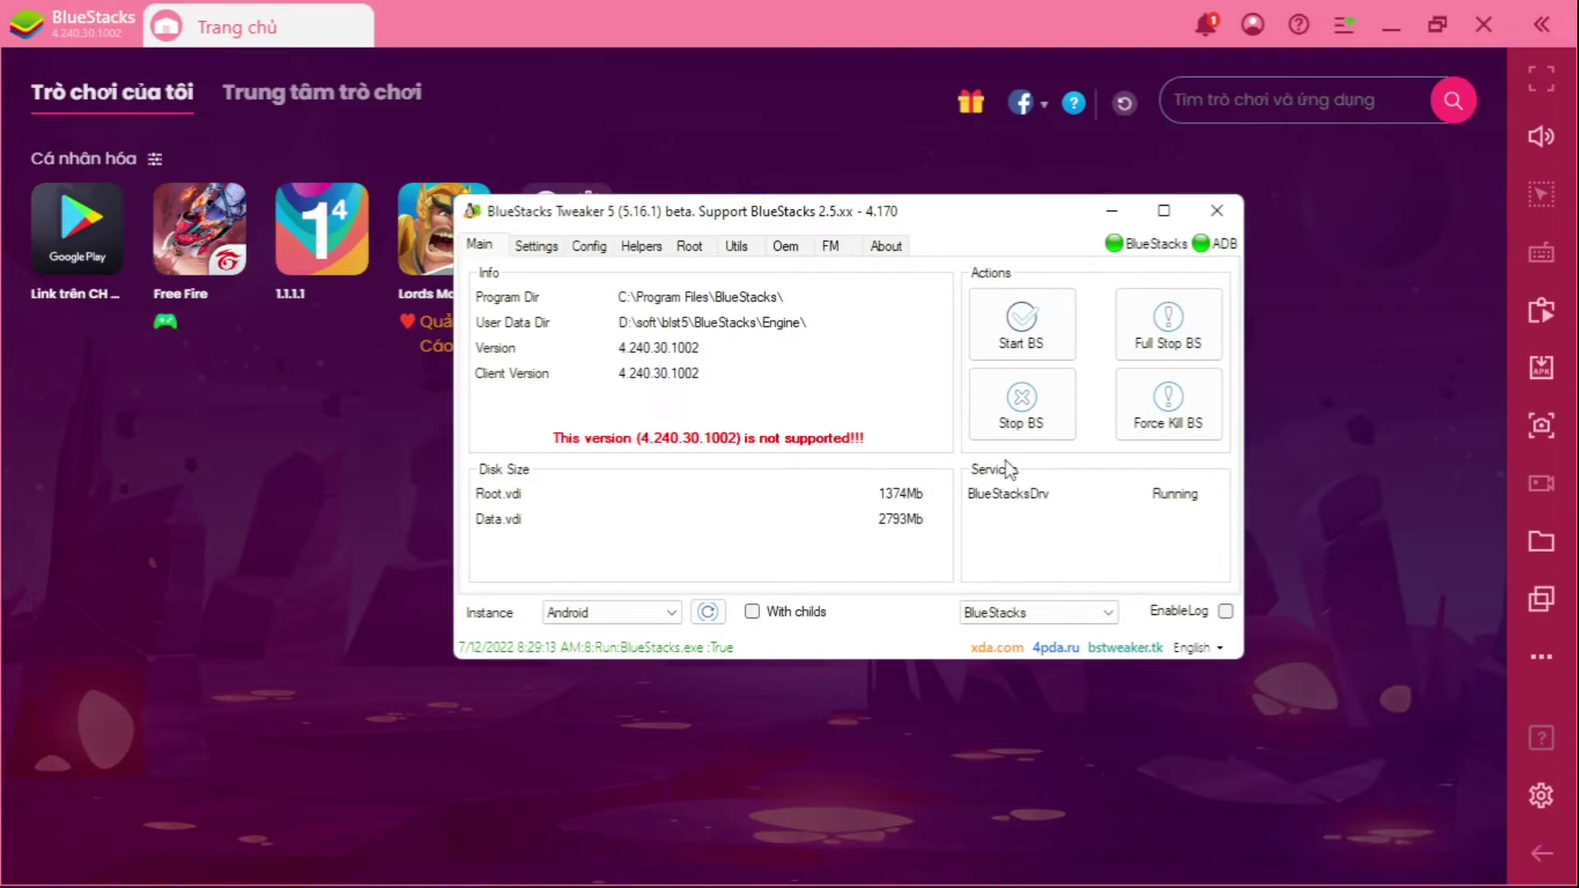
click(690, 246)
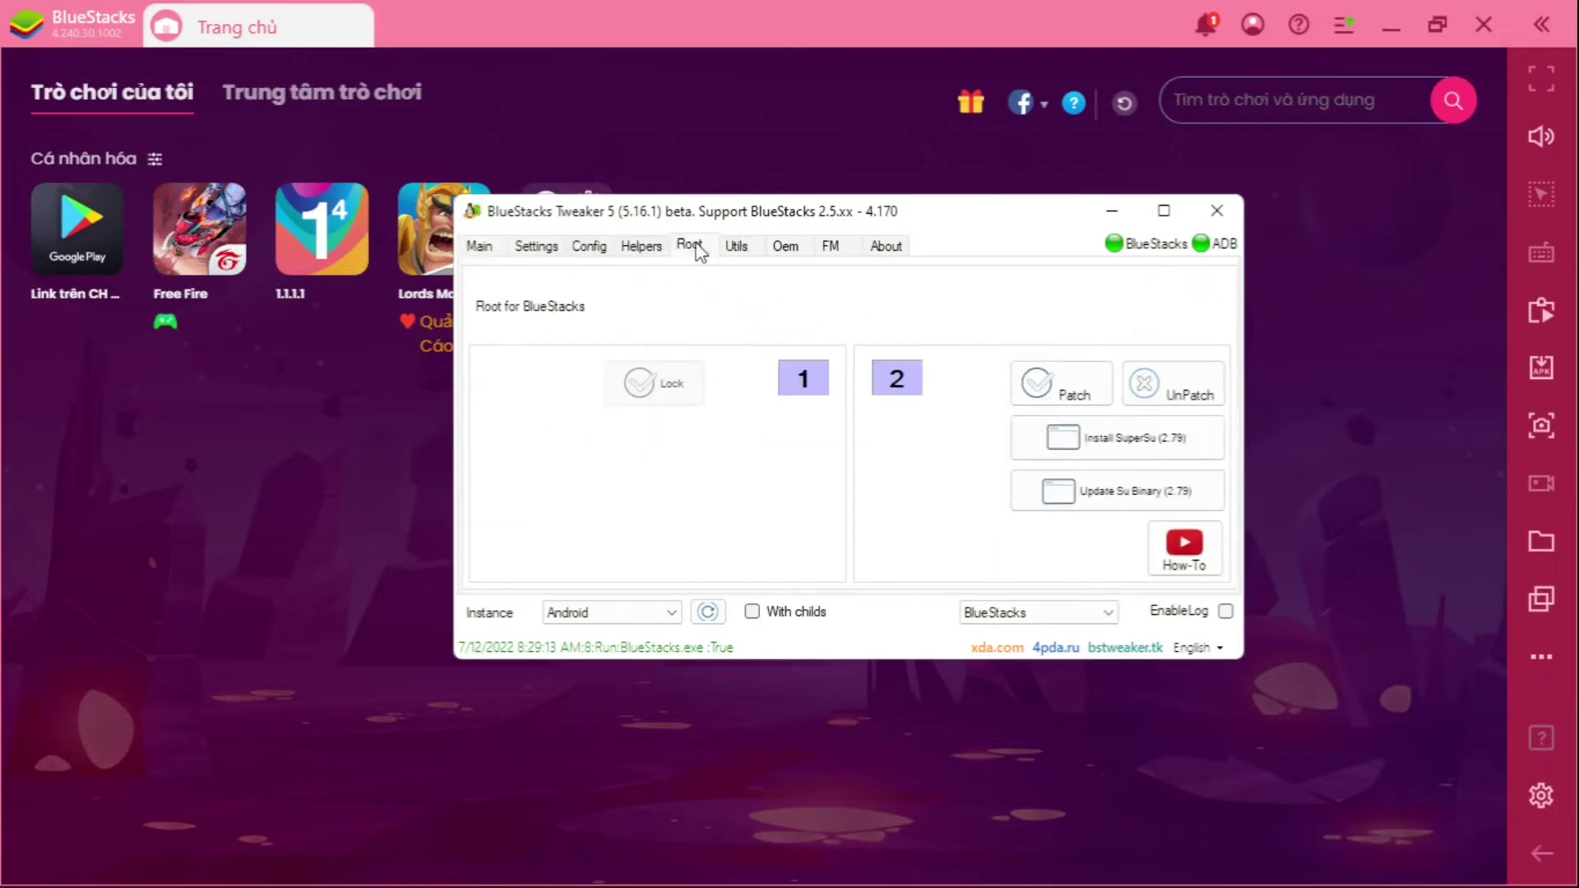
click(1047, 385)
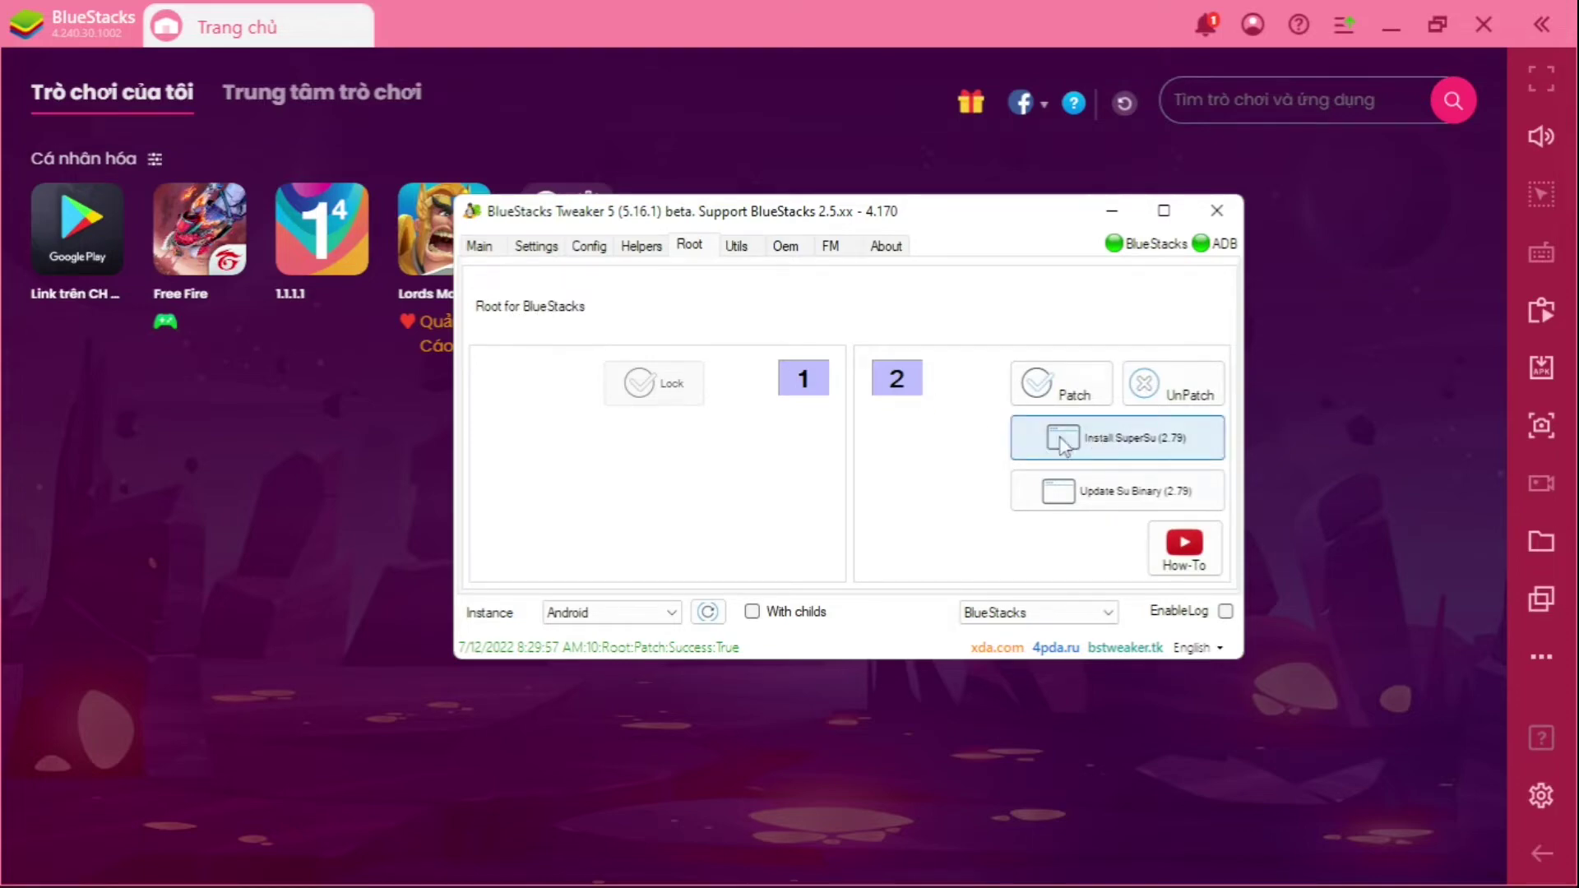
click(1113, 439)
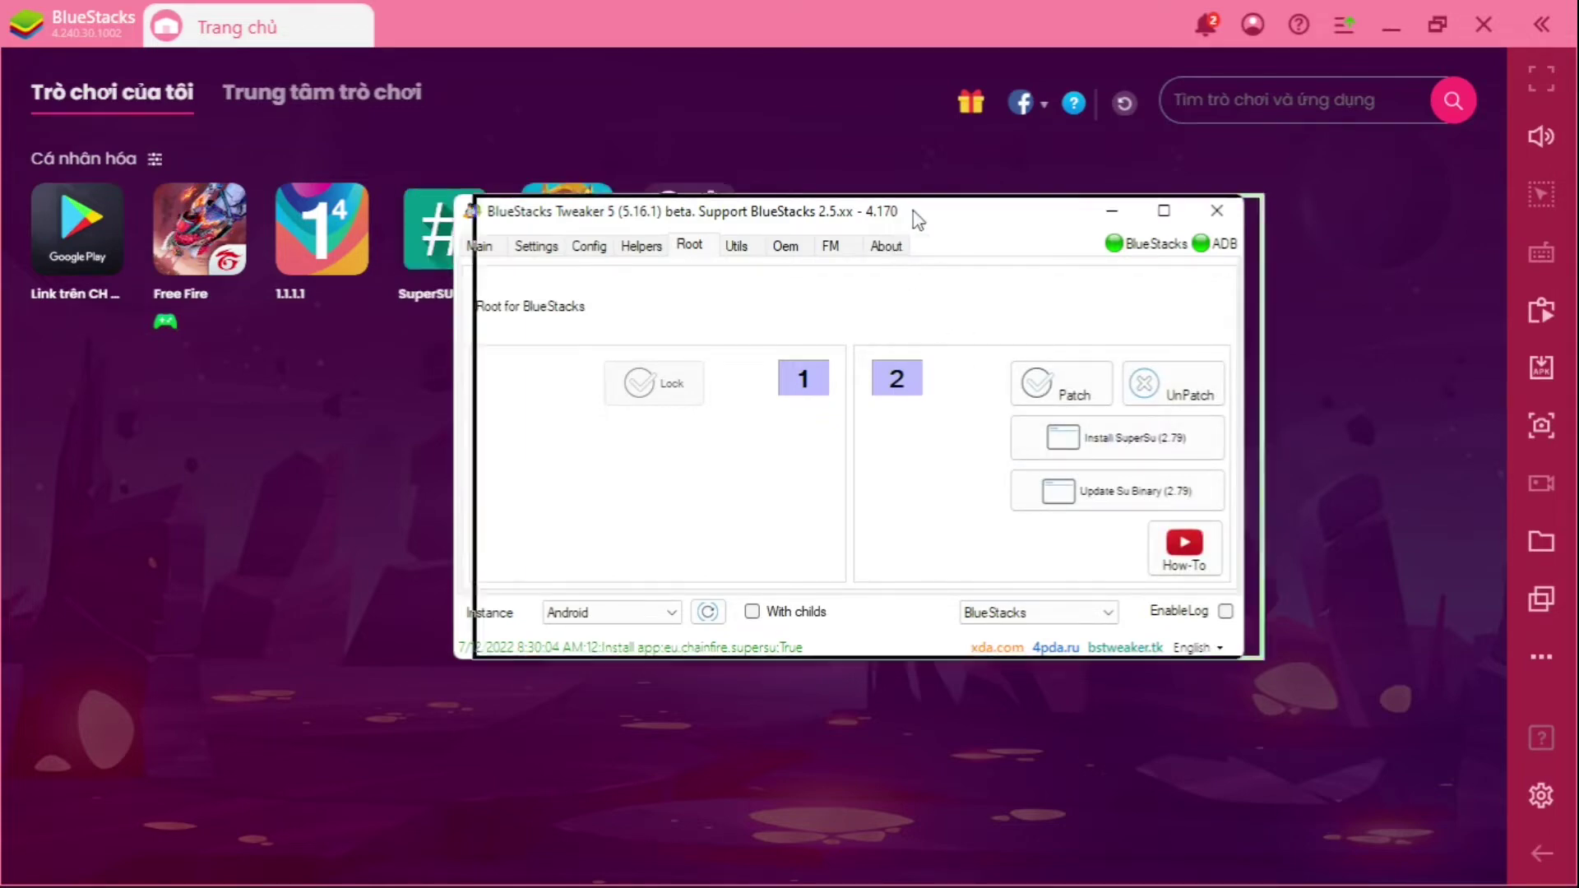
Open SuperSU in BlueStacks as Expert, update the SU binary with the normal (Bình thường) method, and close SuperSU
drag(919, 219, 1115, 219)
click(530, 463)
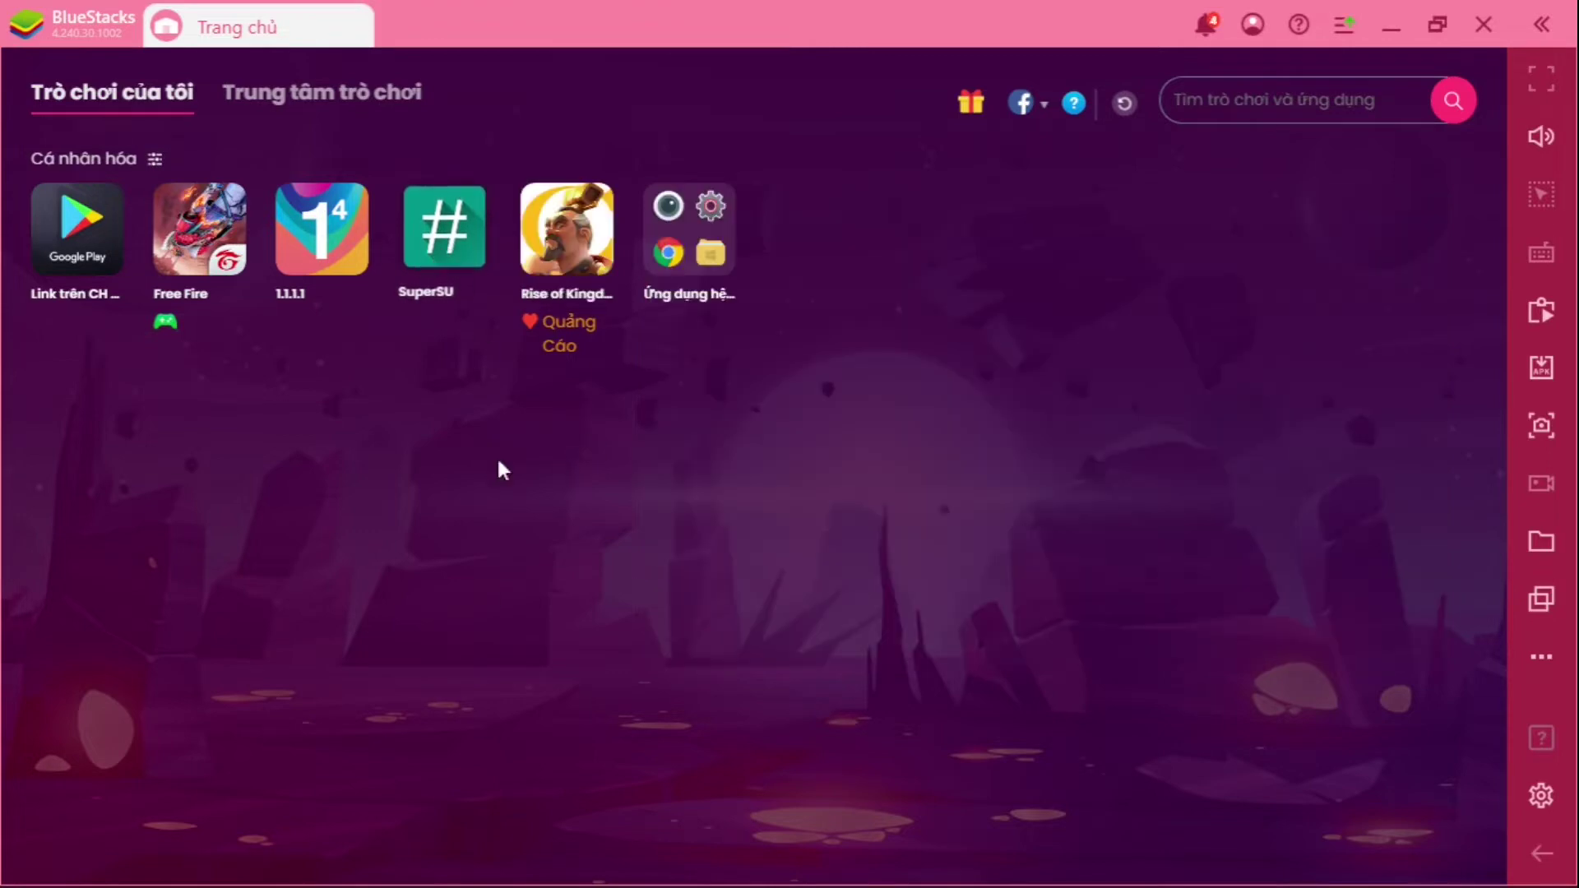
click(465, 282)
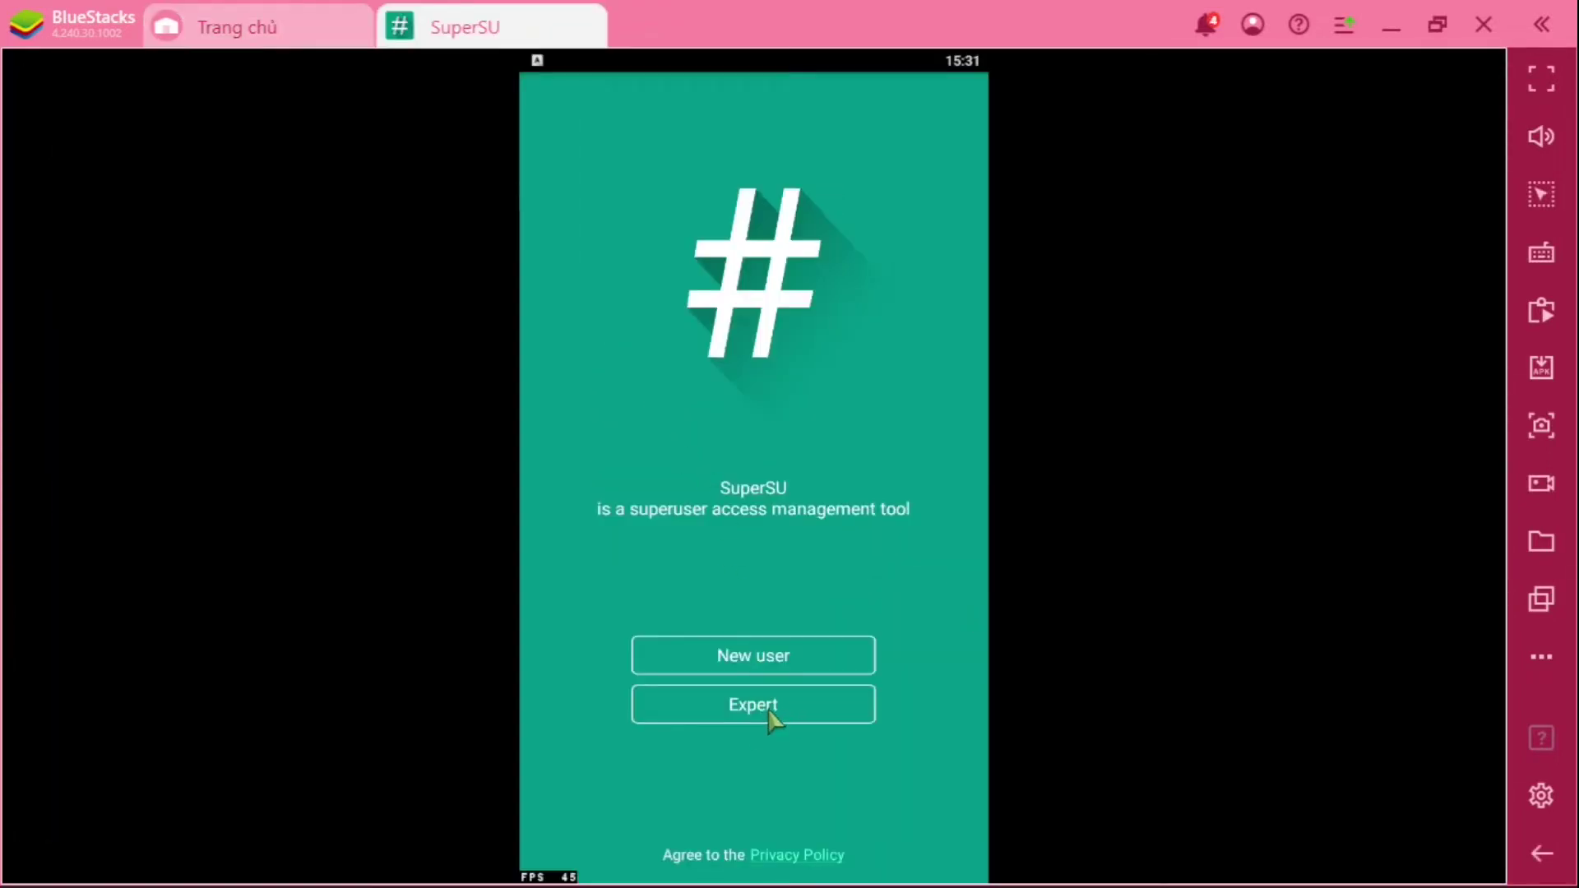
click(772, 707)
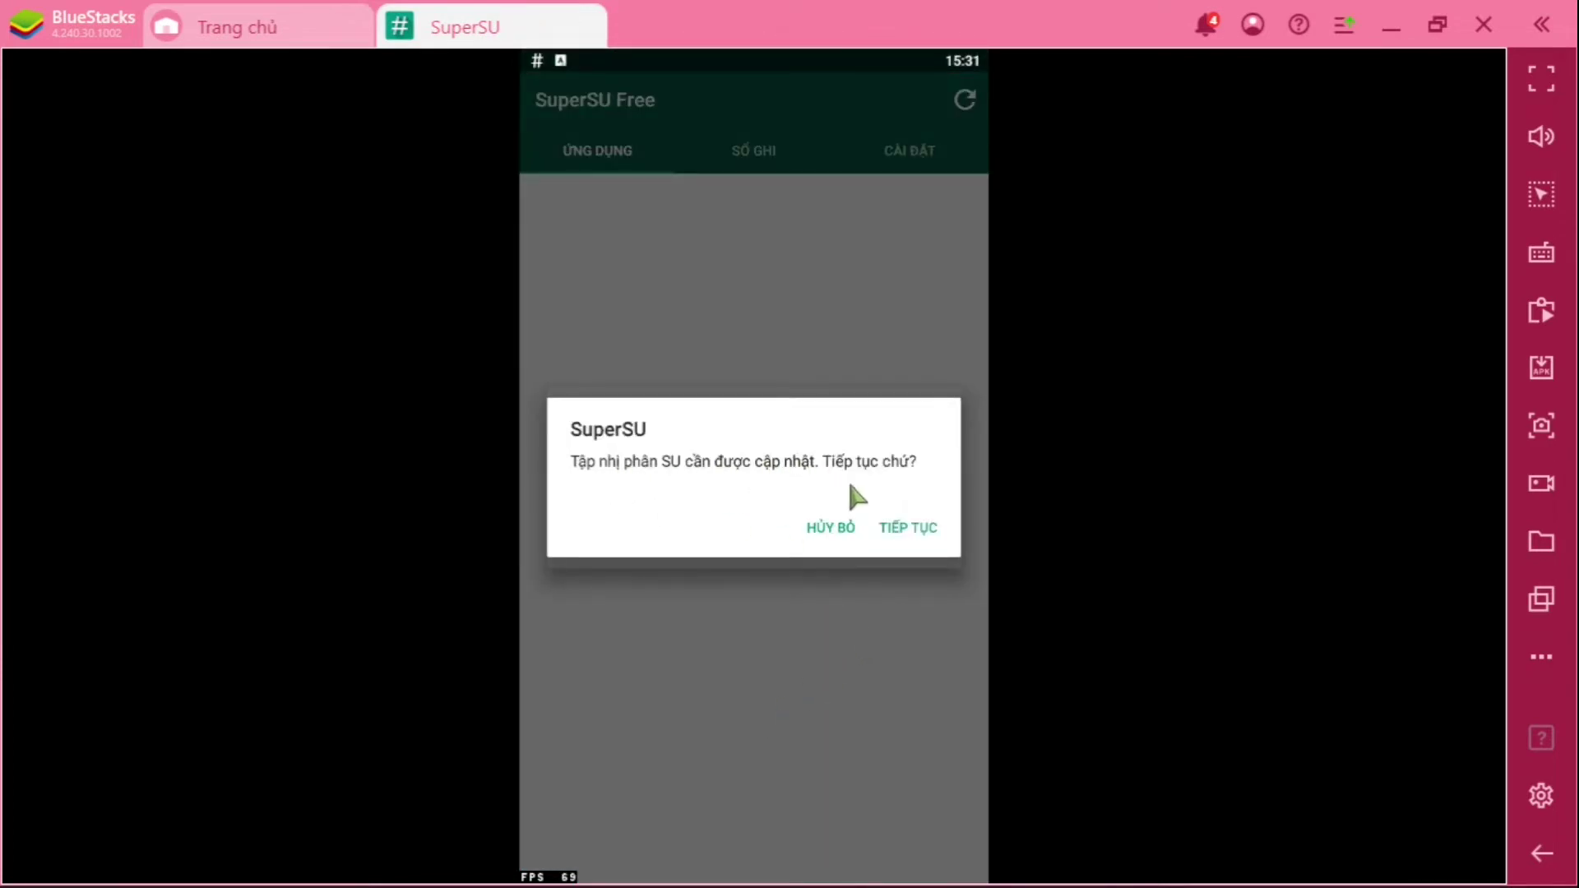
click(908, 533)
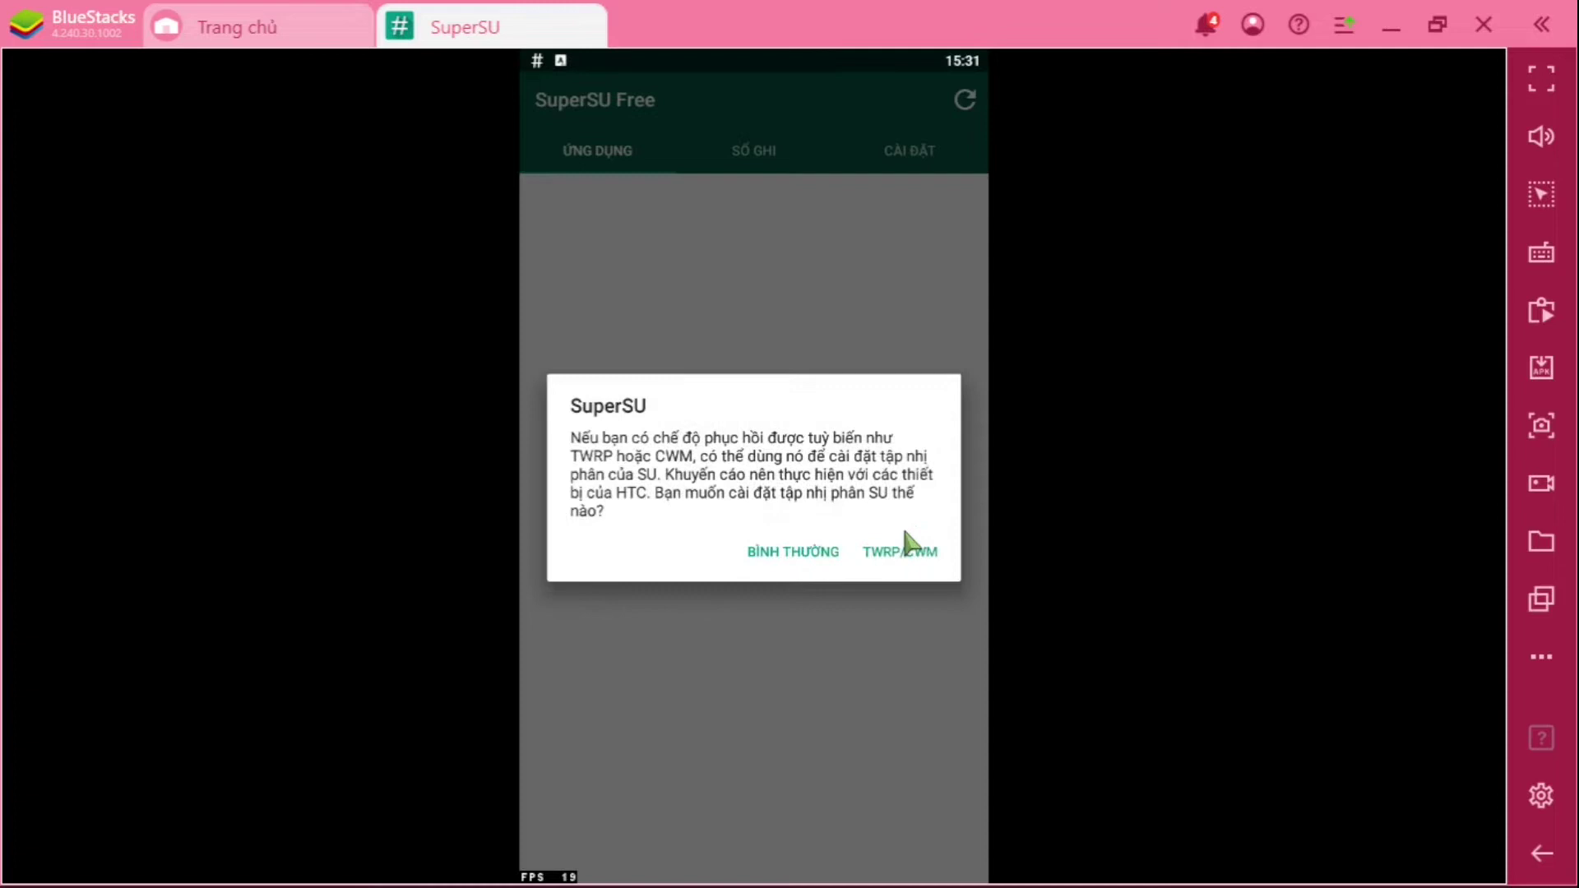
click(792, 558)
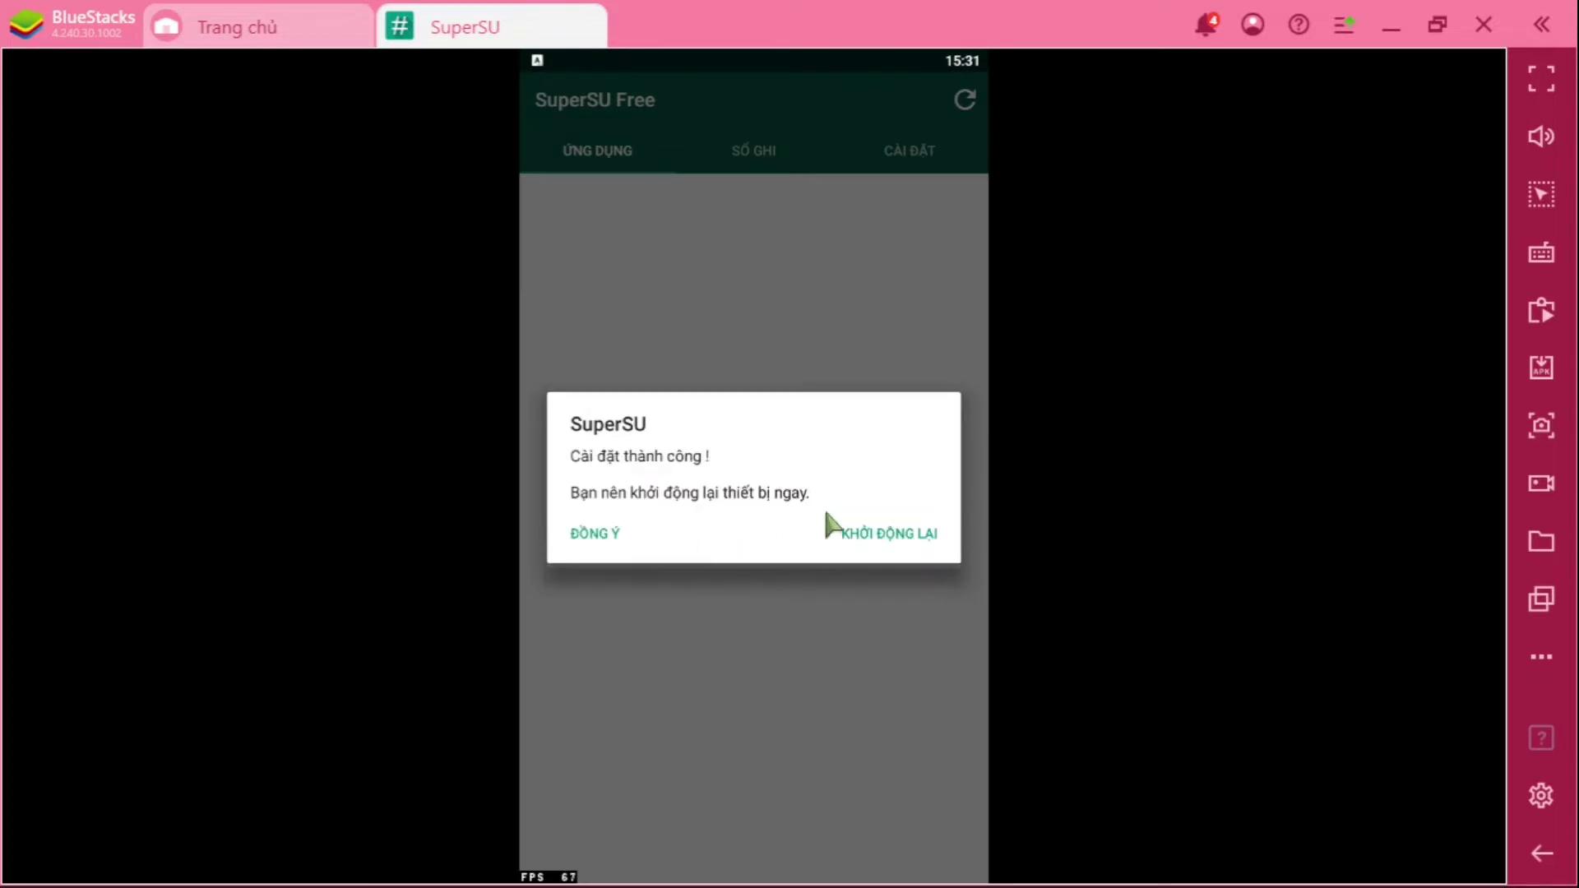
click(598, 14)
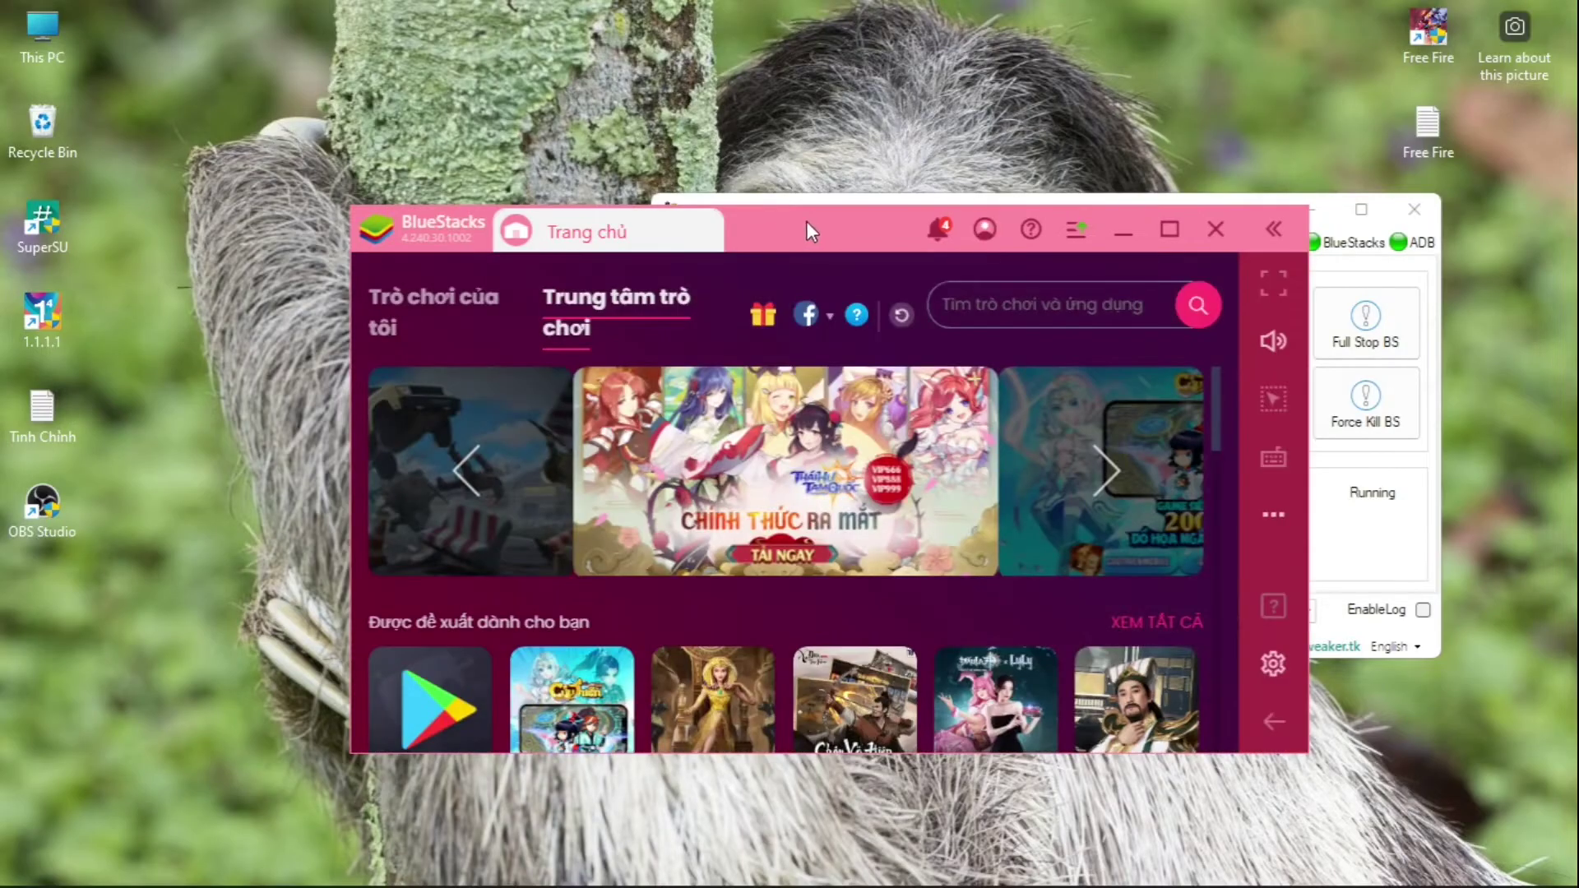
Maximize BlueStacks with its installed games shown, and update the Su Binary (2.79) from BlueStacks Tweaker
click(448, 313)
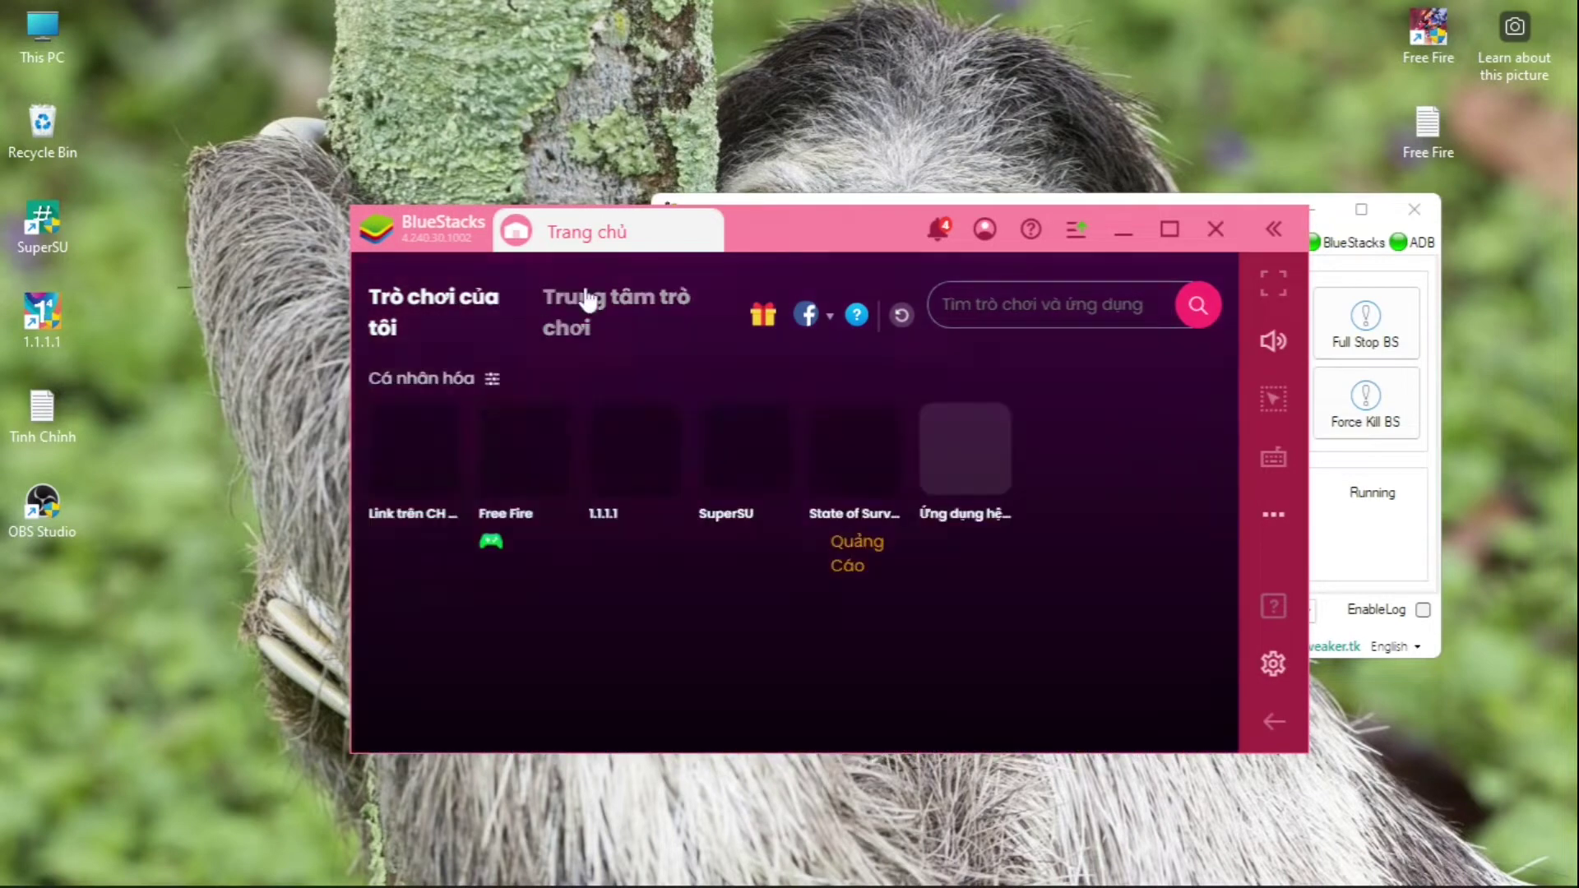
click(1170, 229)
click(925, 867)
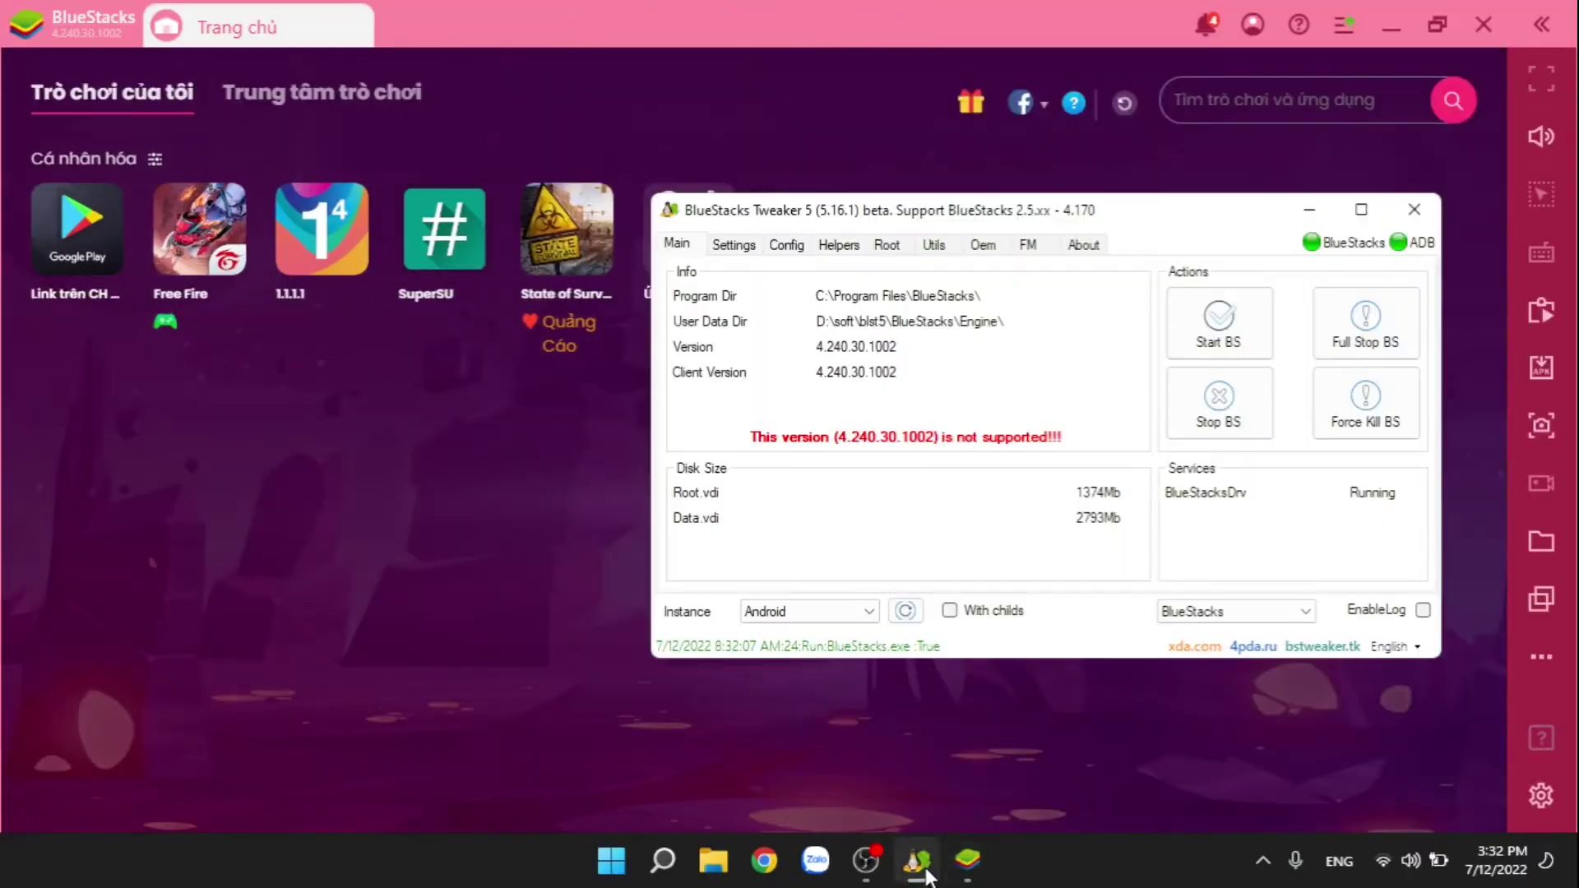
click(890, 248)
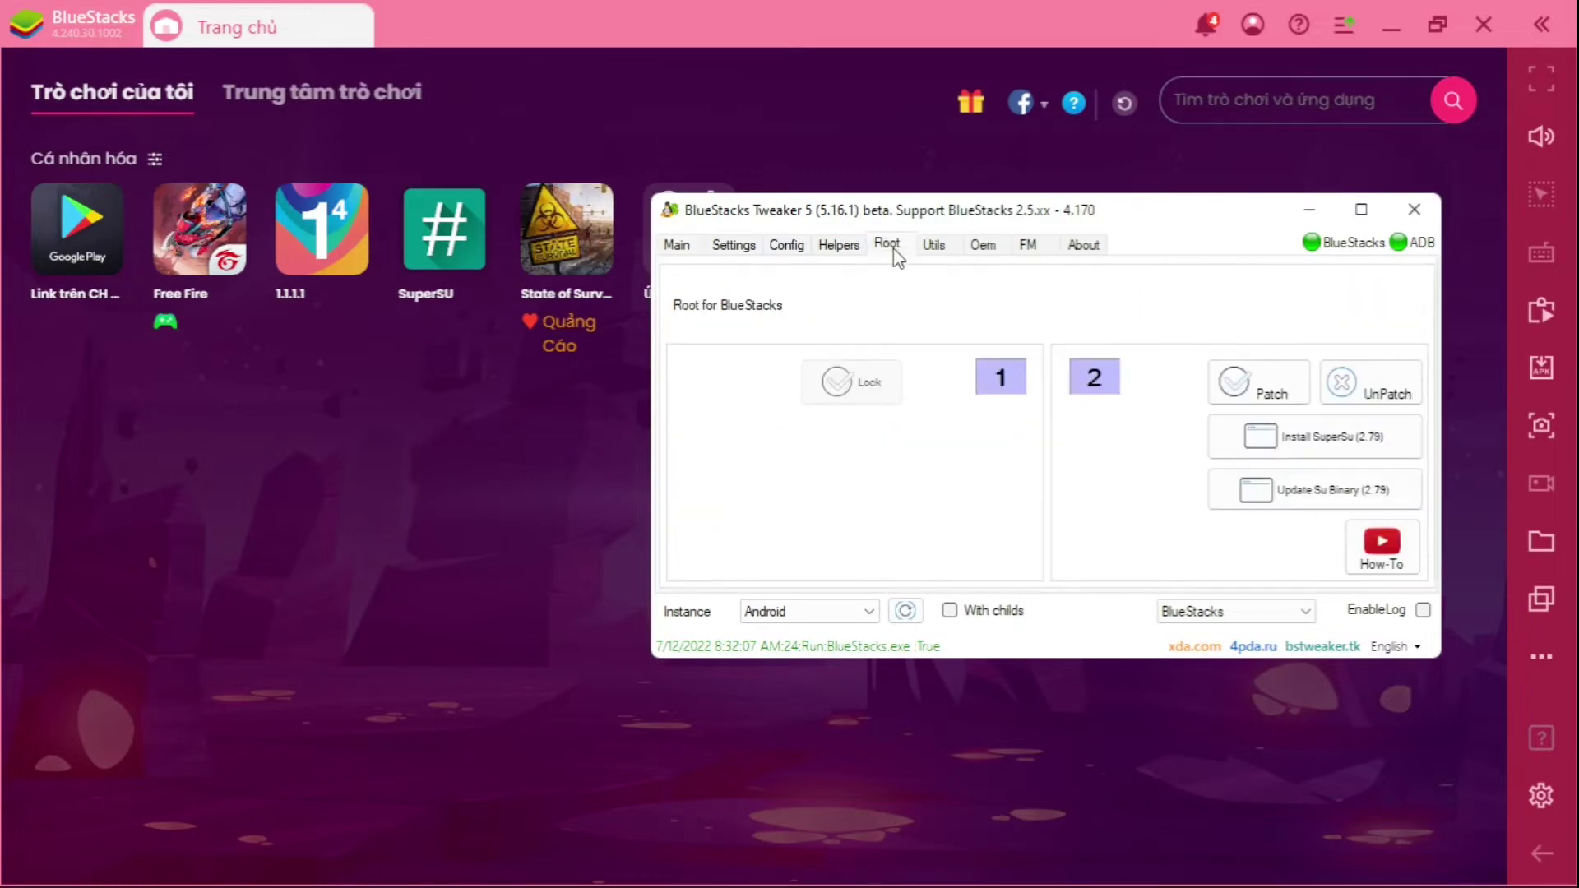
click(1315, 491)
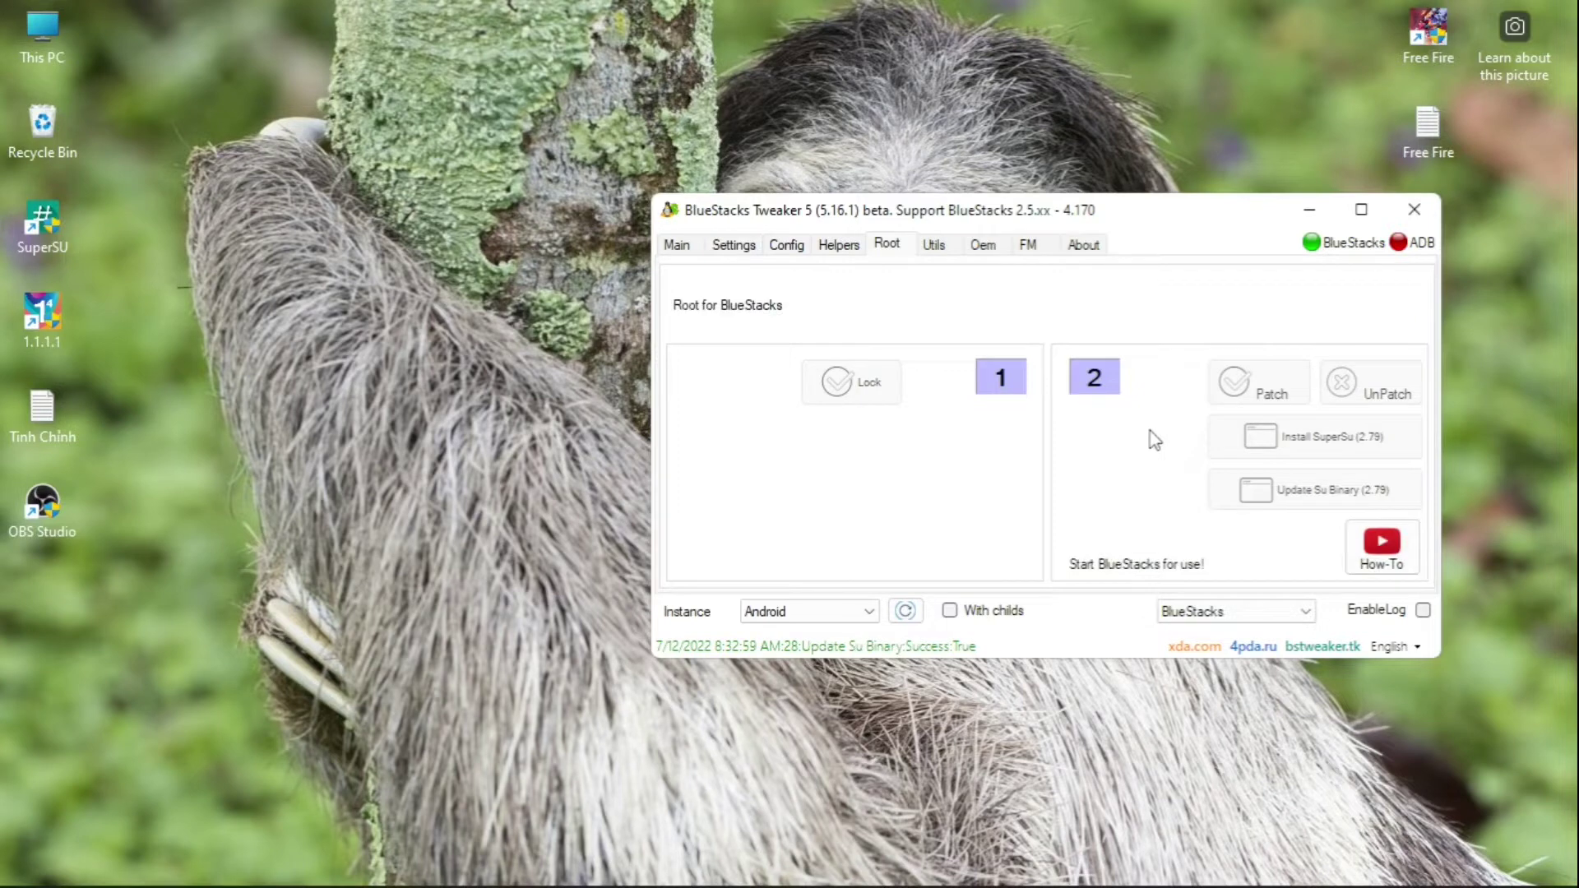
Start BlueStacks again from BlueStacks Tweaker and show the installed games
click(670, 246)
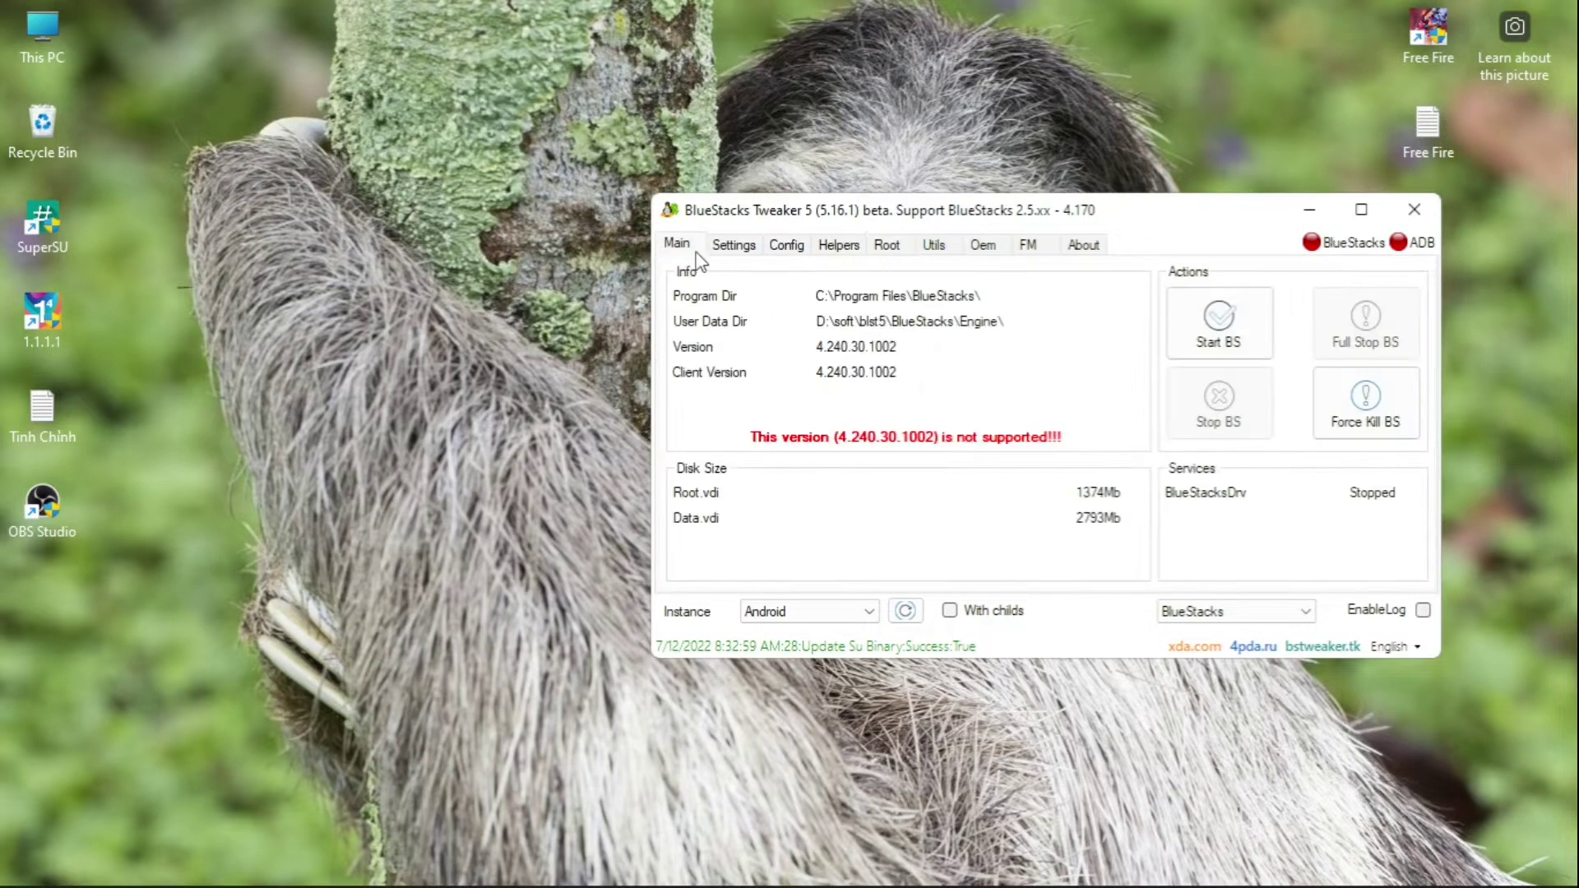
click(1209, 333)
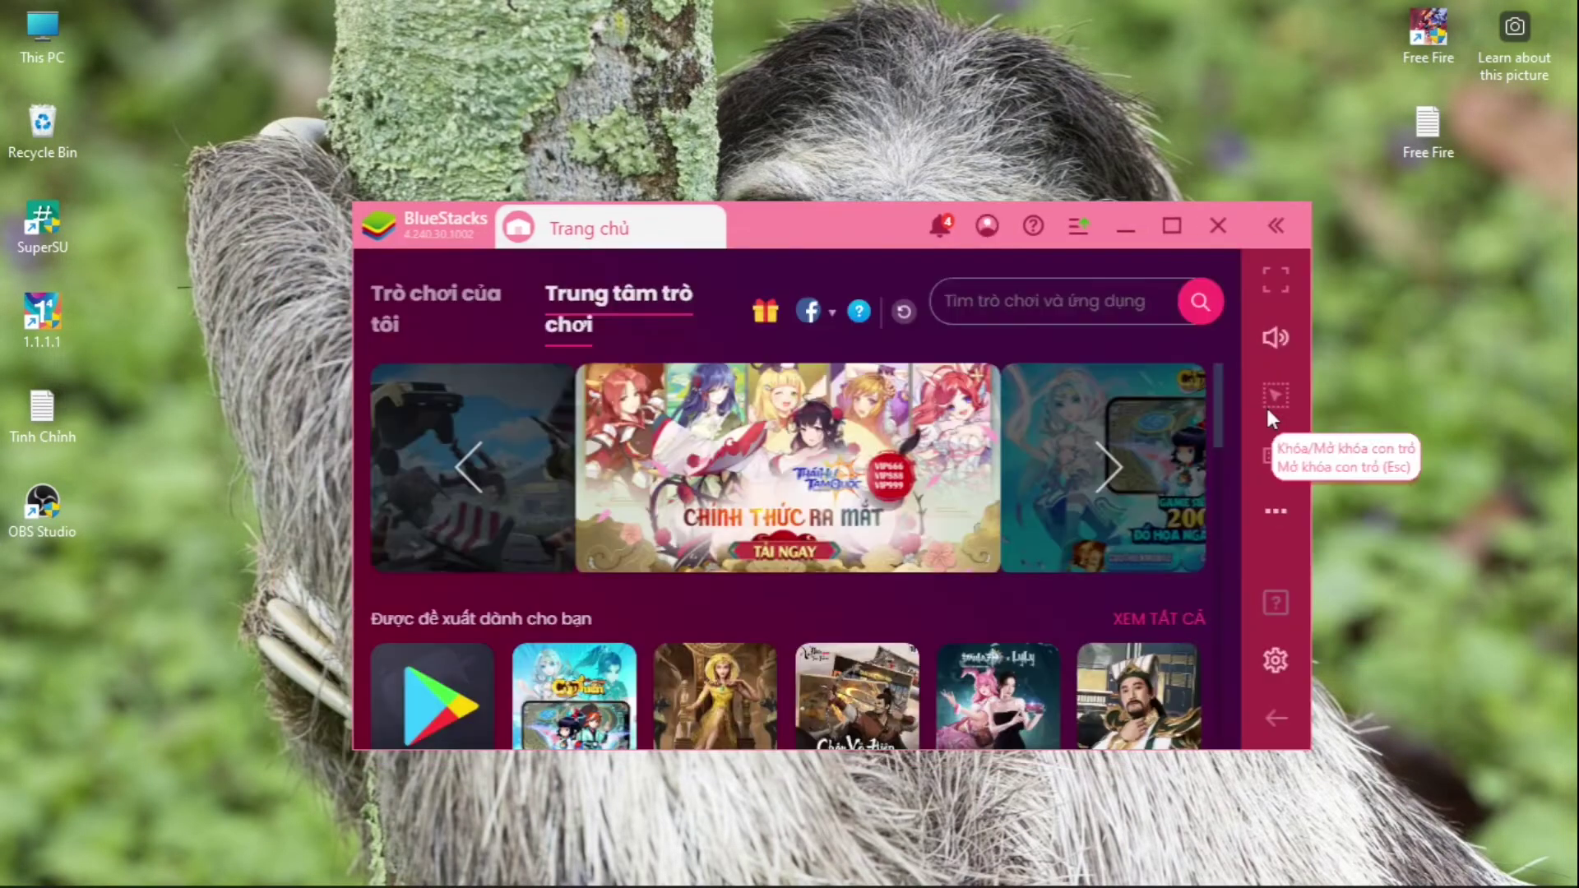
click(476, 292)
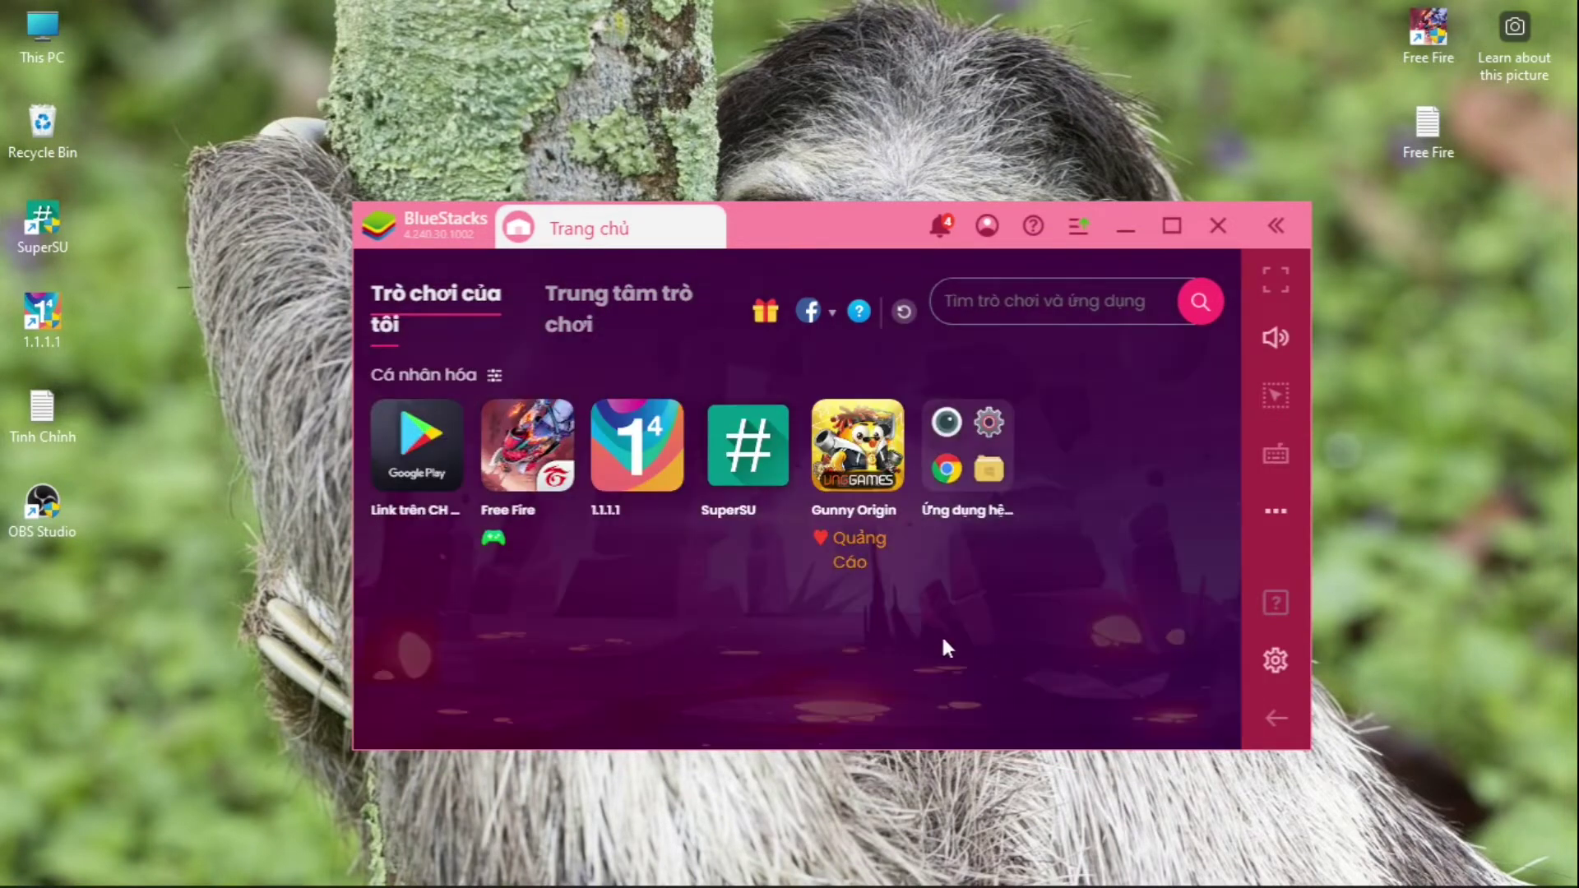
Open SuperSU in a maximized window as Expert and decline the offer to follow the developer
click(750, 462)
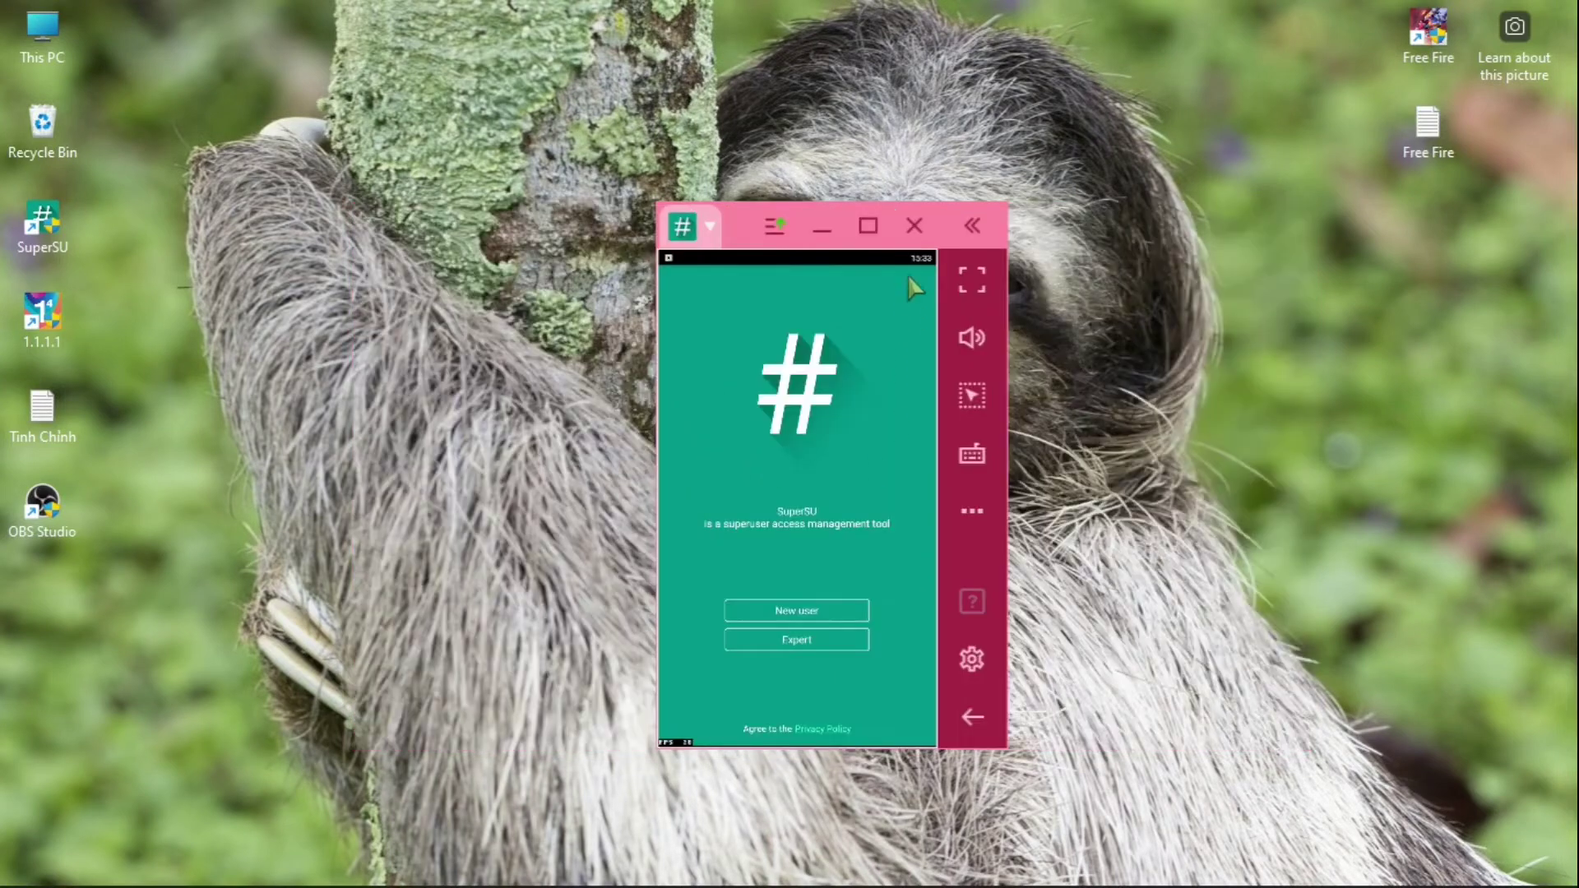
click(871, 221)
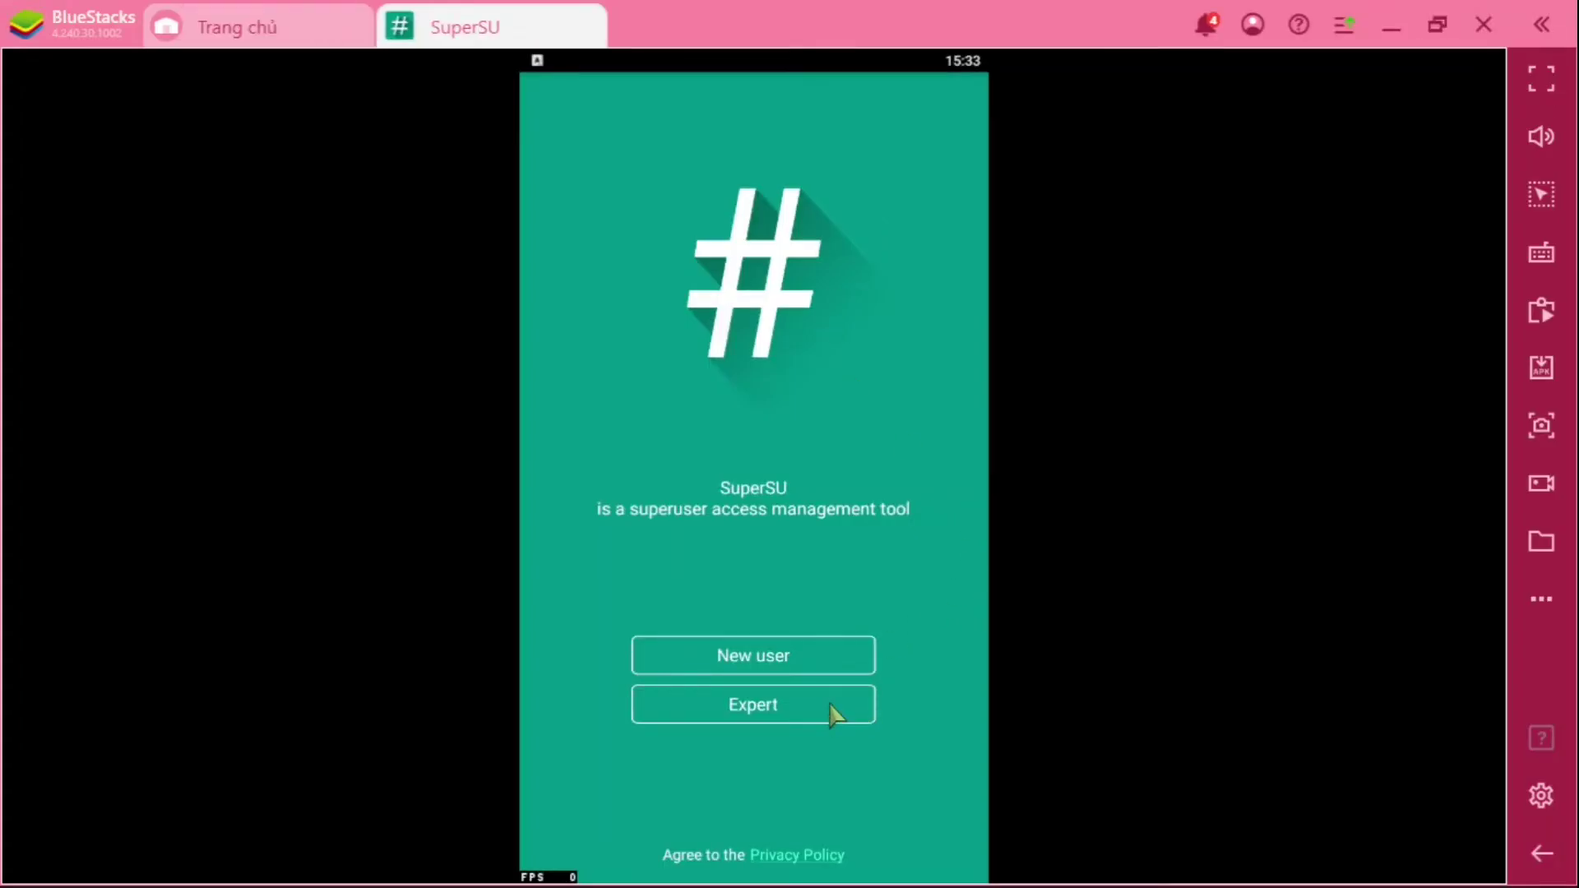
click(831, 707)
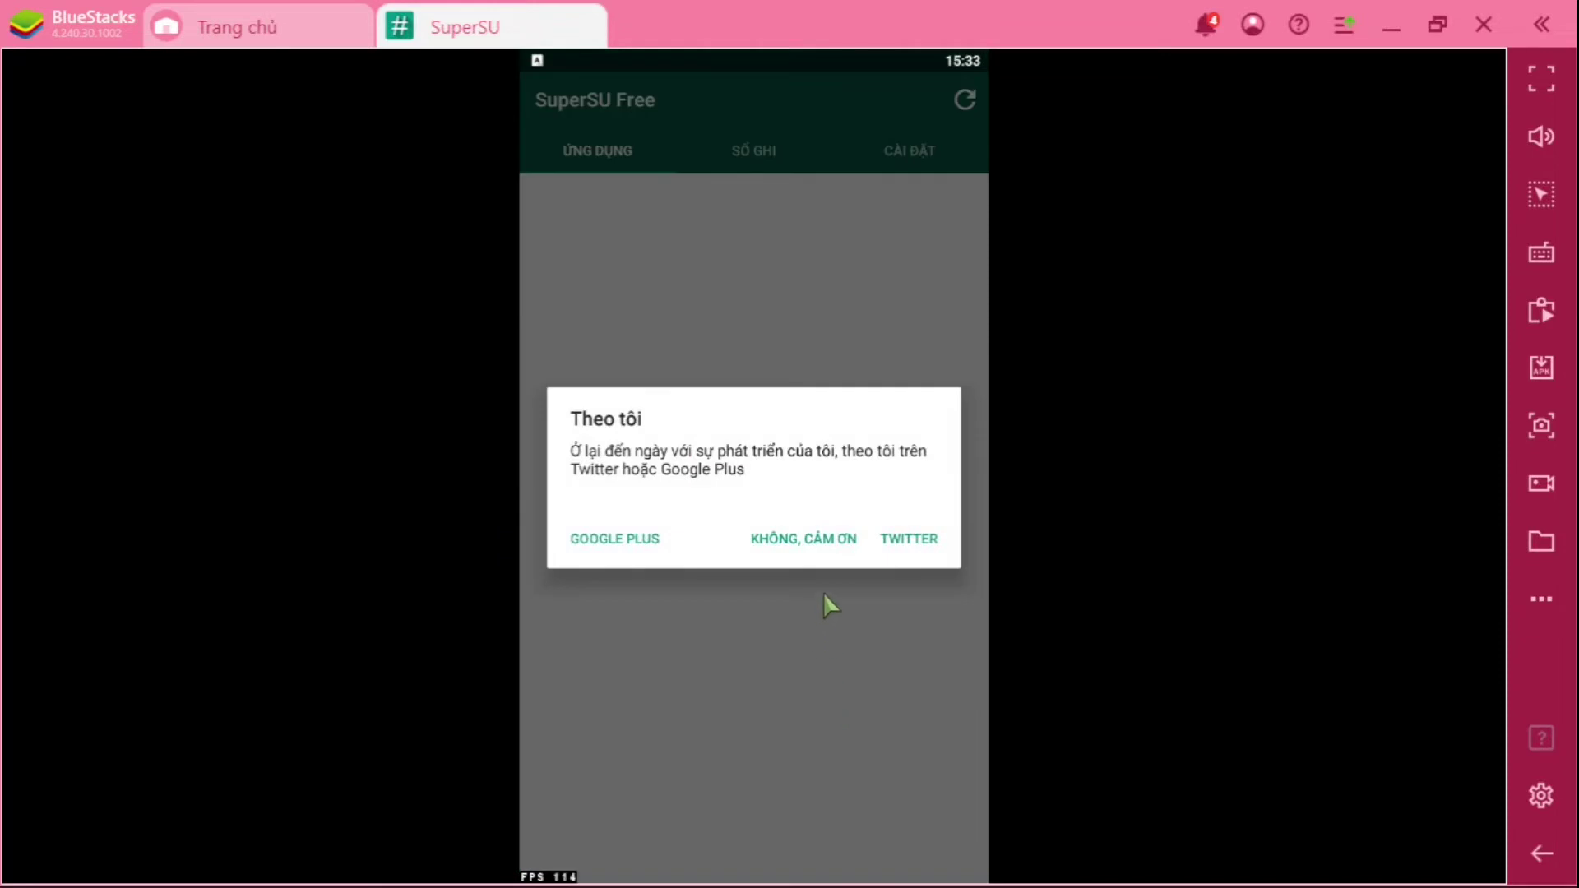
click(804, 541)
Set SuperSU's default access to Cho phép (allow) and close SuperSU
click(892, 138)
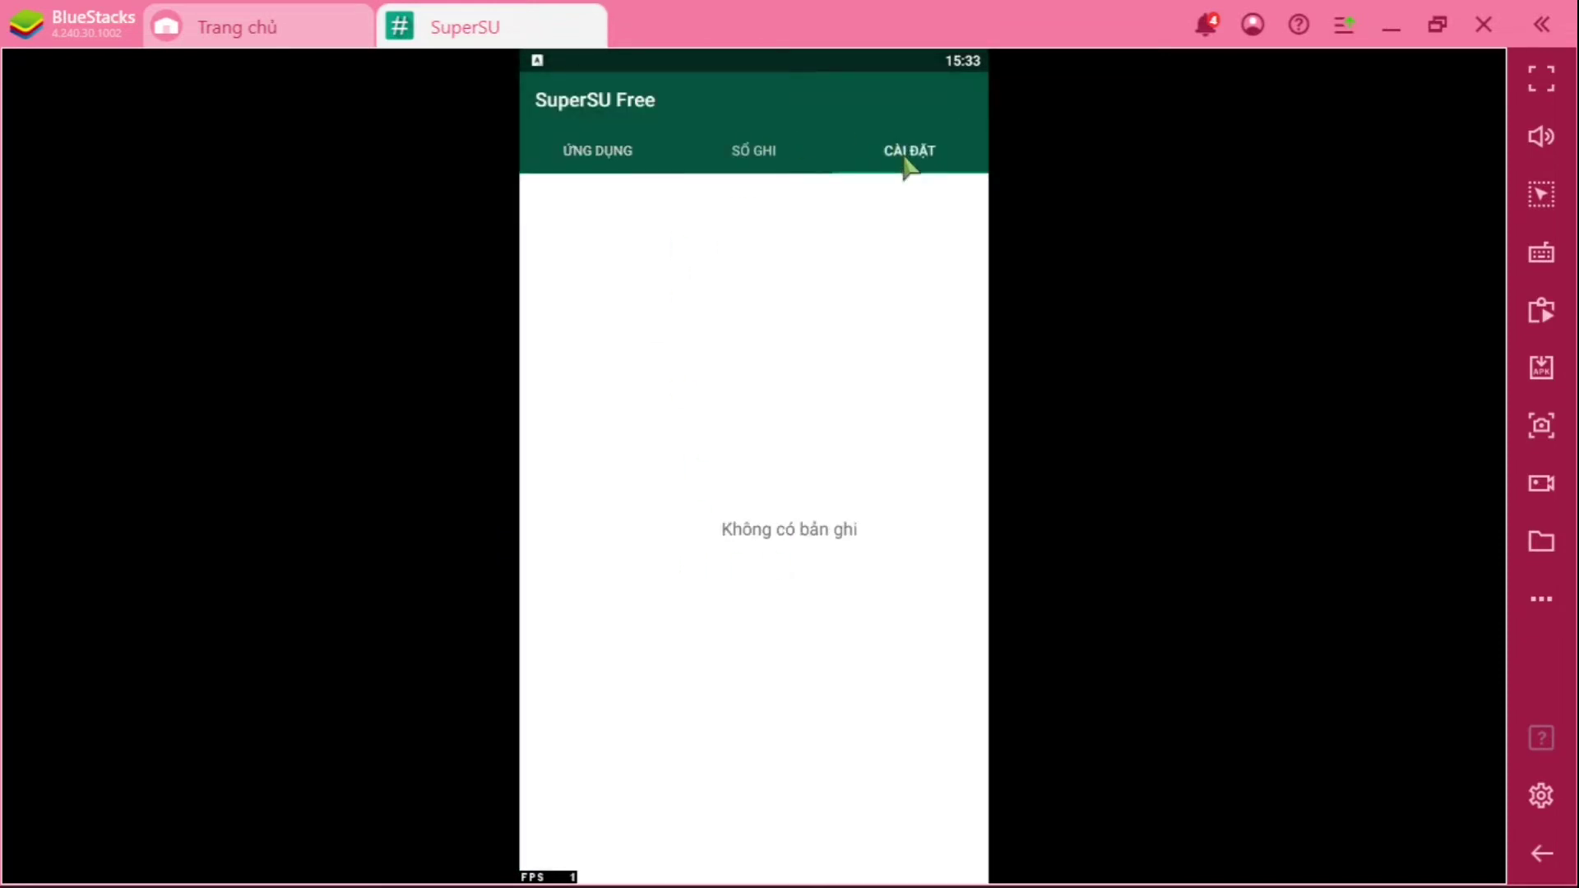
scroll(615, 510, down, 2)
click(627, 512)
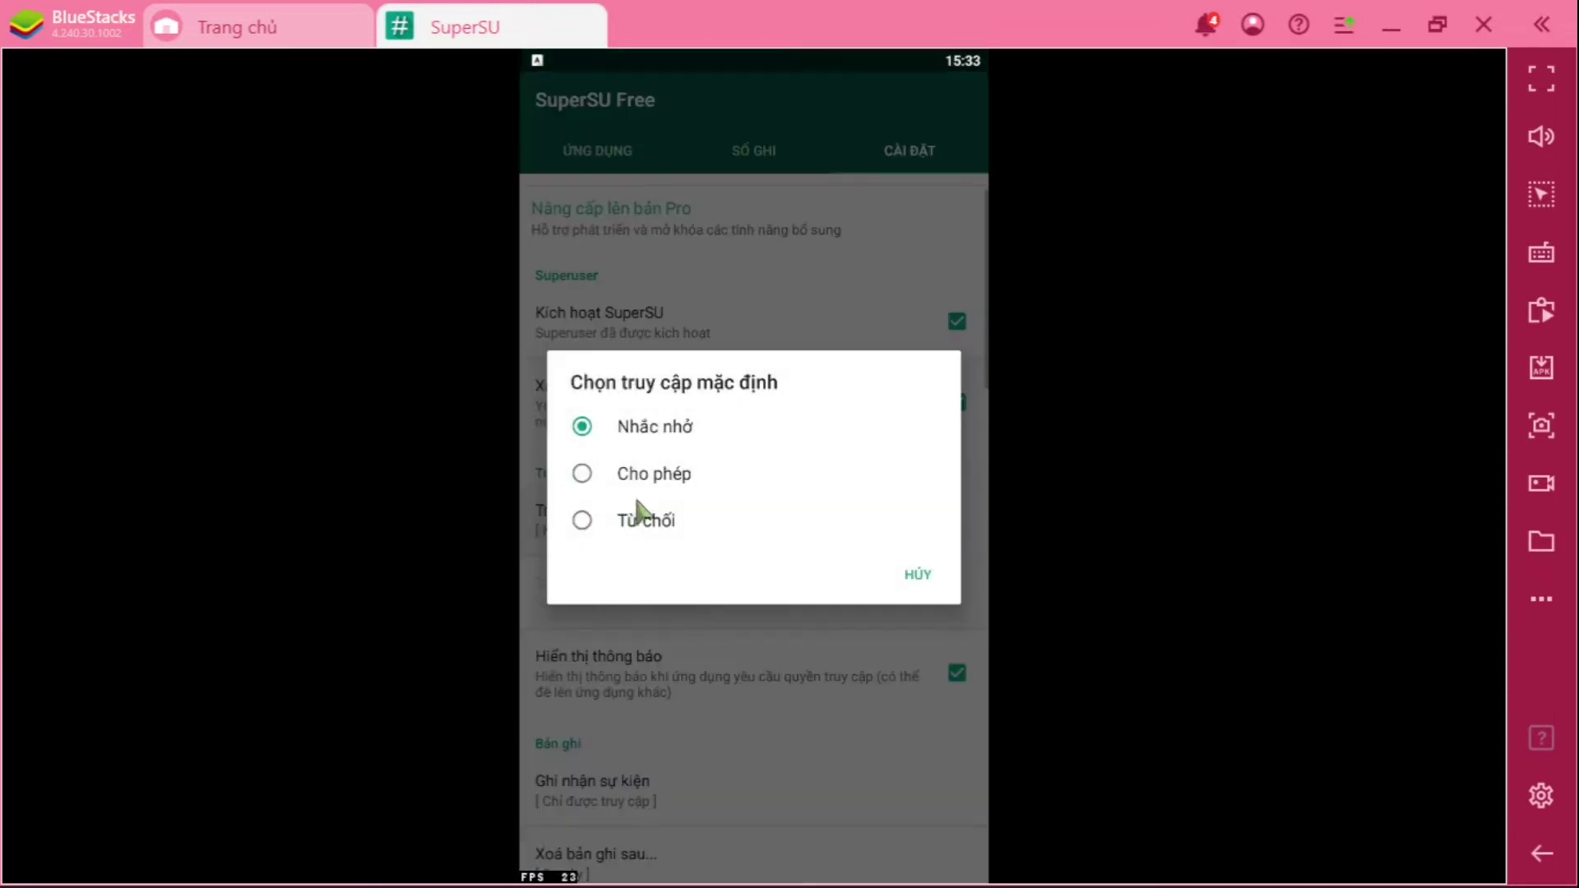
click(672, 477)
drag(727, 541, 599, 59)
click(597, 14)
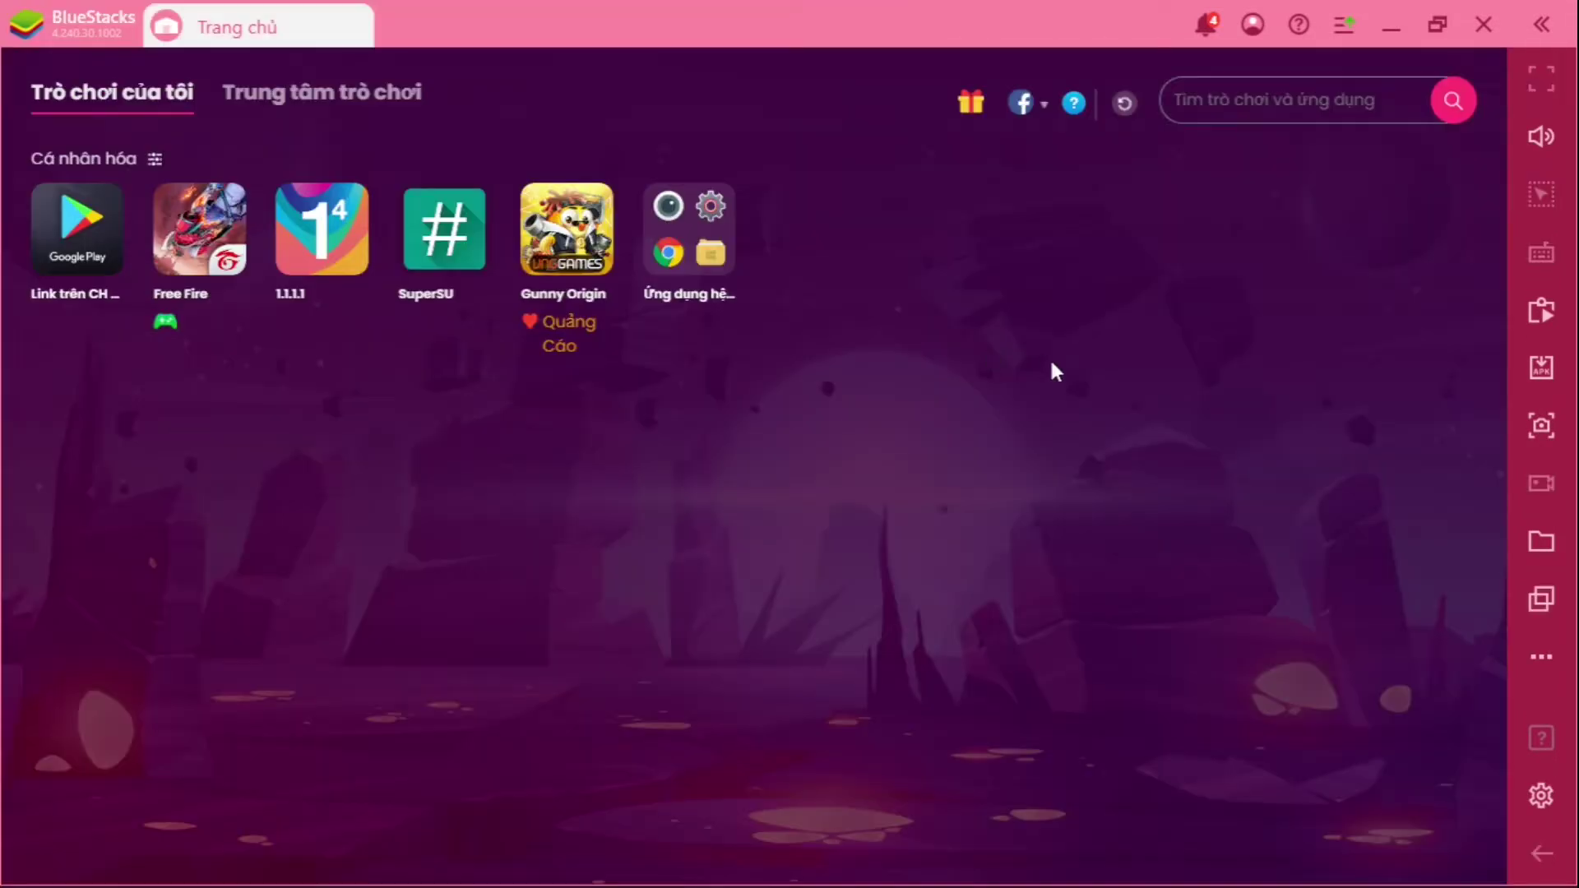
Search Google Play for "root checker", install joeykrim's Root Checker, and close the store
click(81, 246)
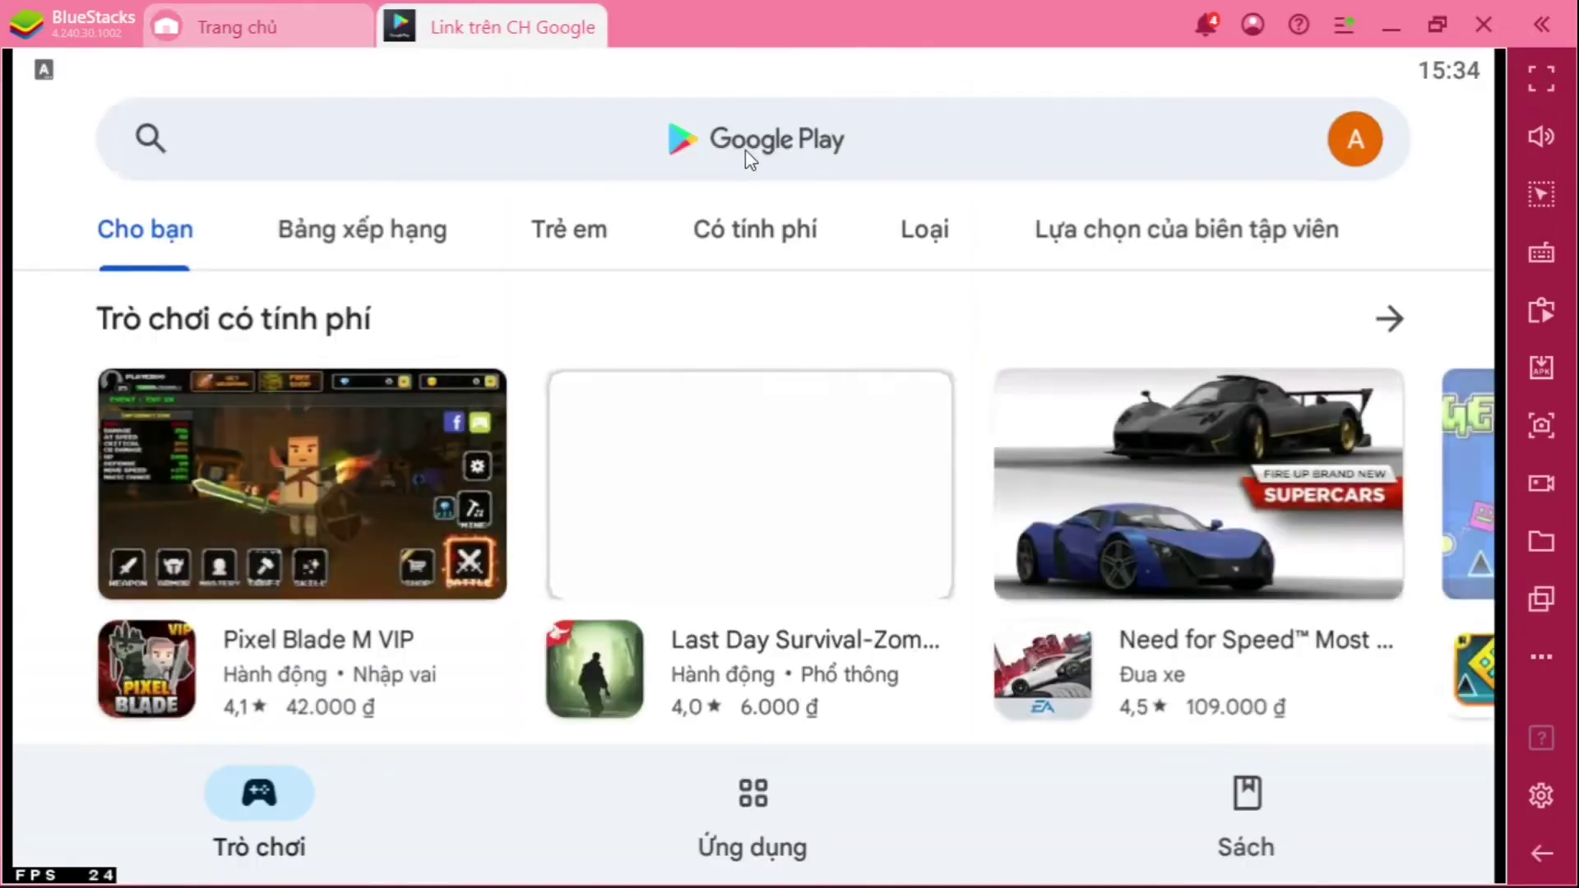
click(745, 150)
text(root)
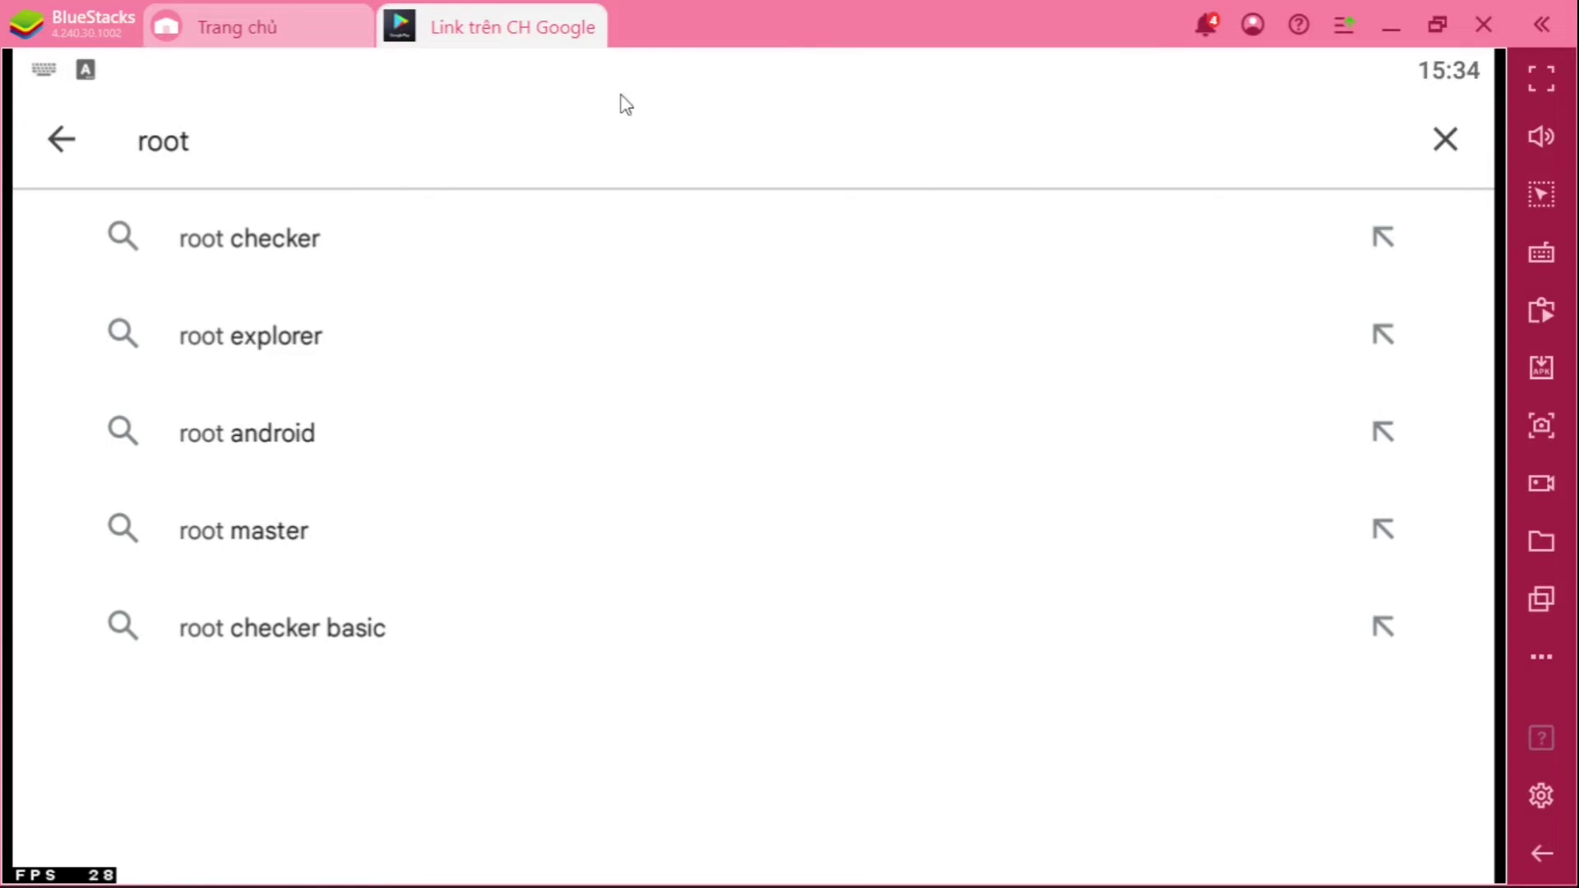
click(333, 238)
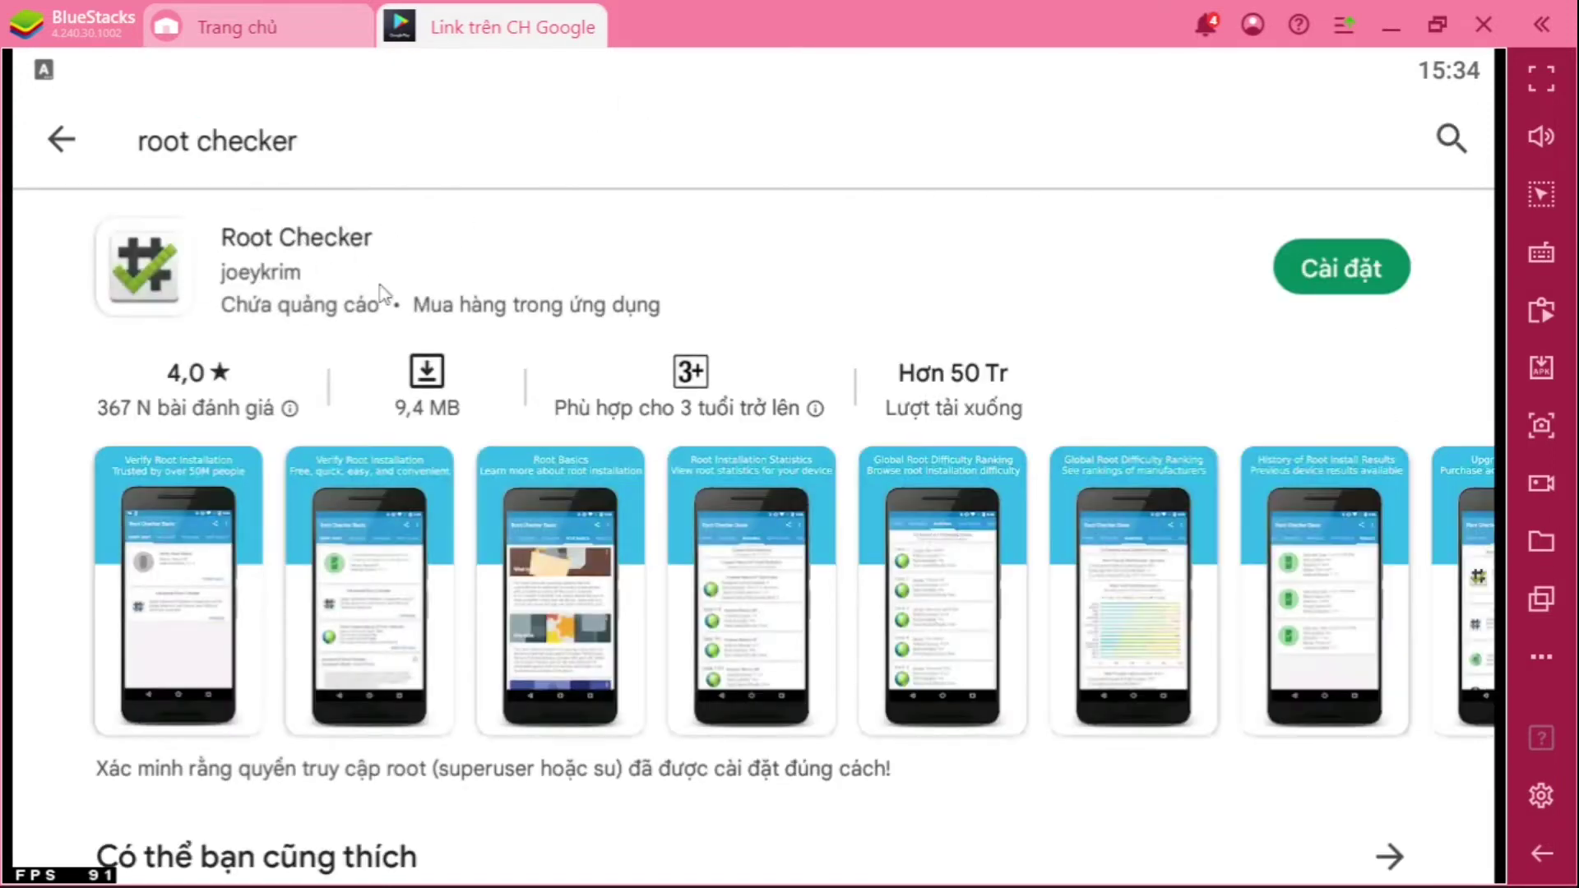
click(1324, 267)
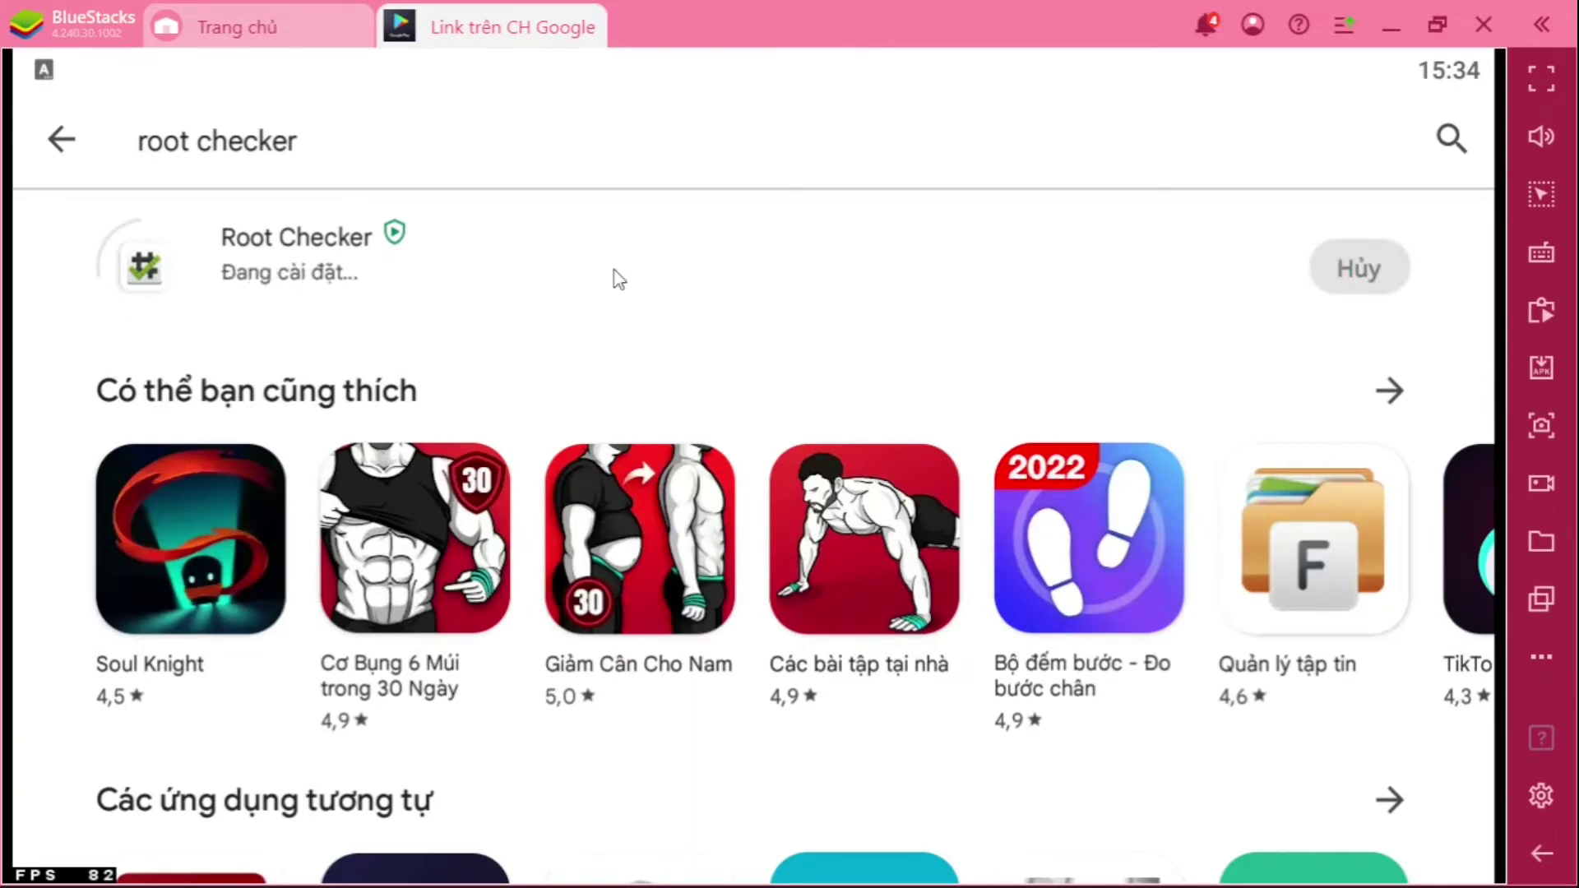
click(598, 25)
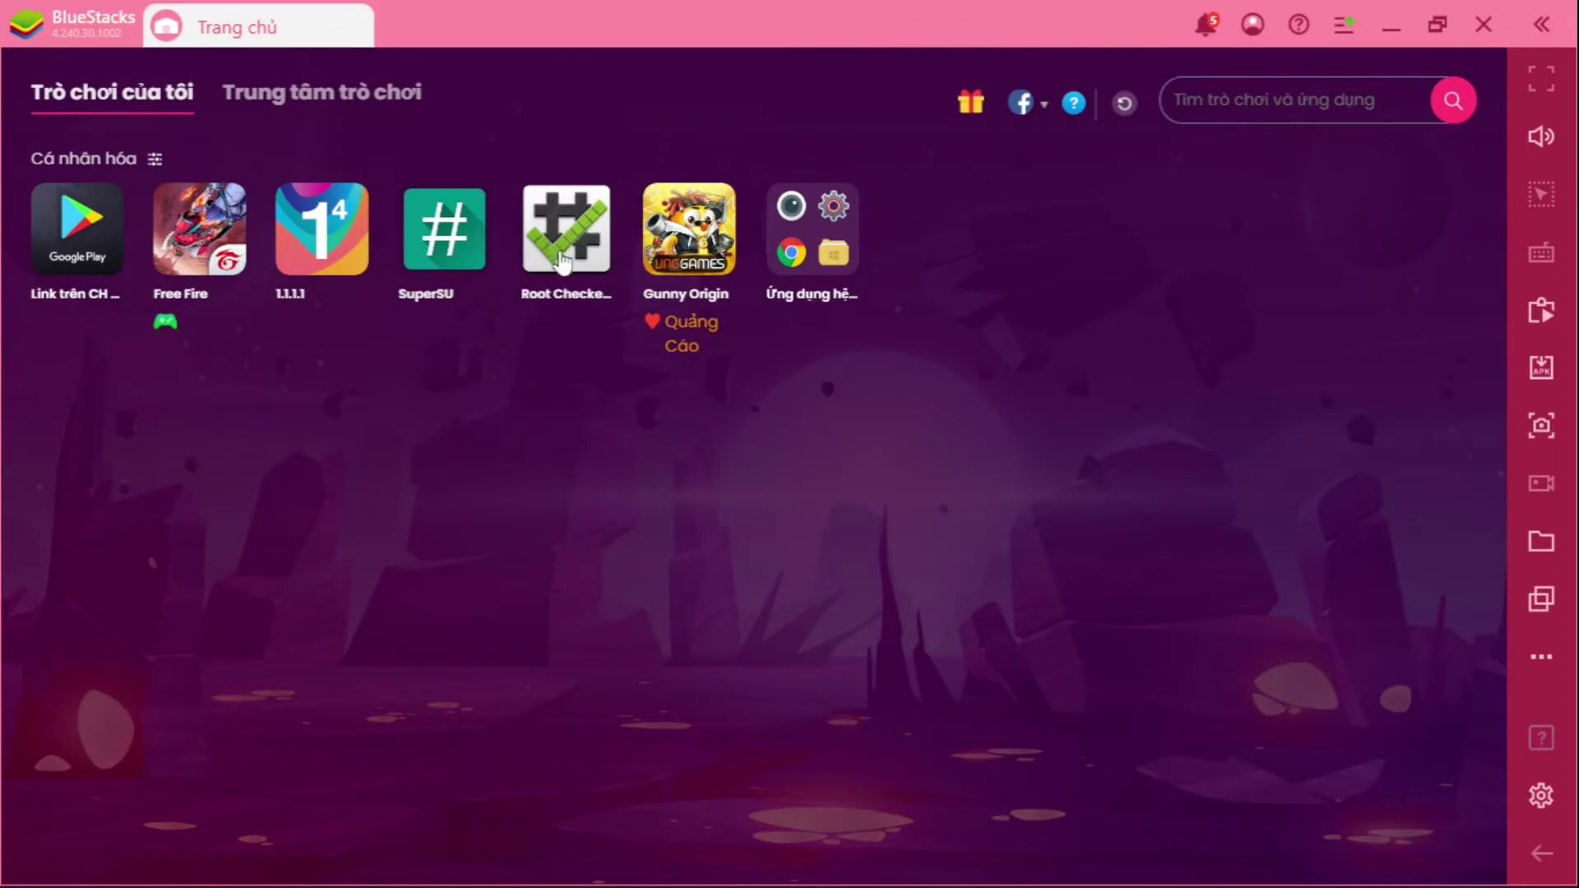
Open Root Checker, accept its disclaimer, verify the emulator's root status, and close the app
click(562, 262)
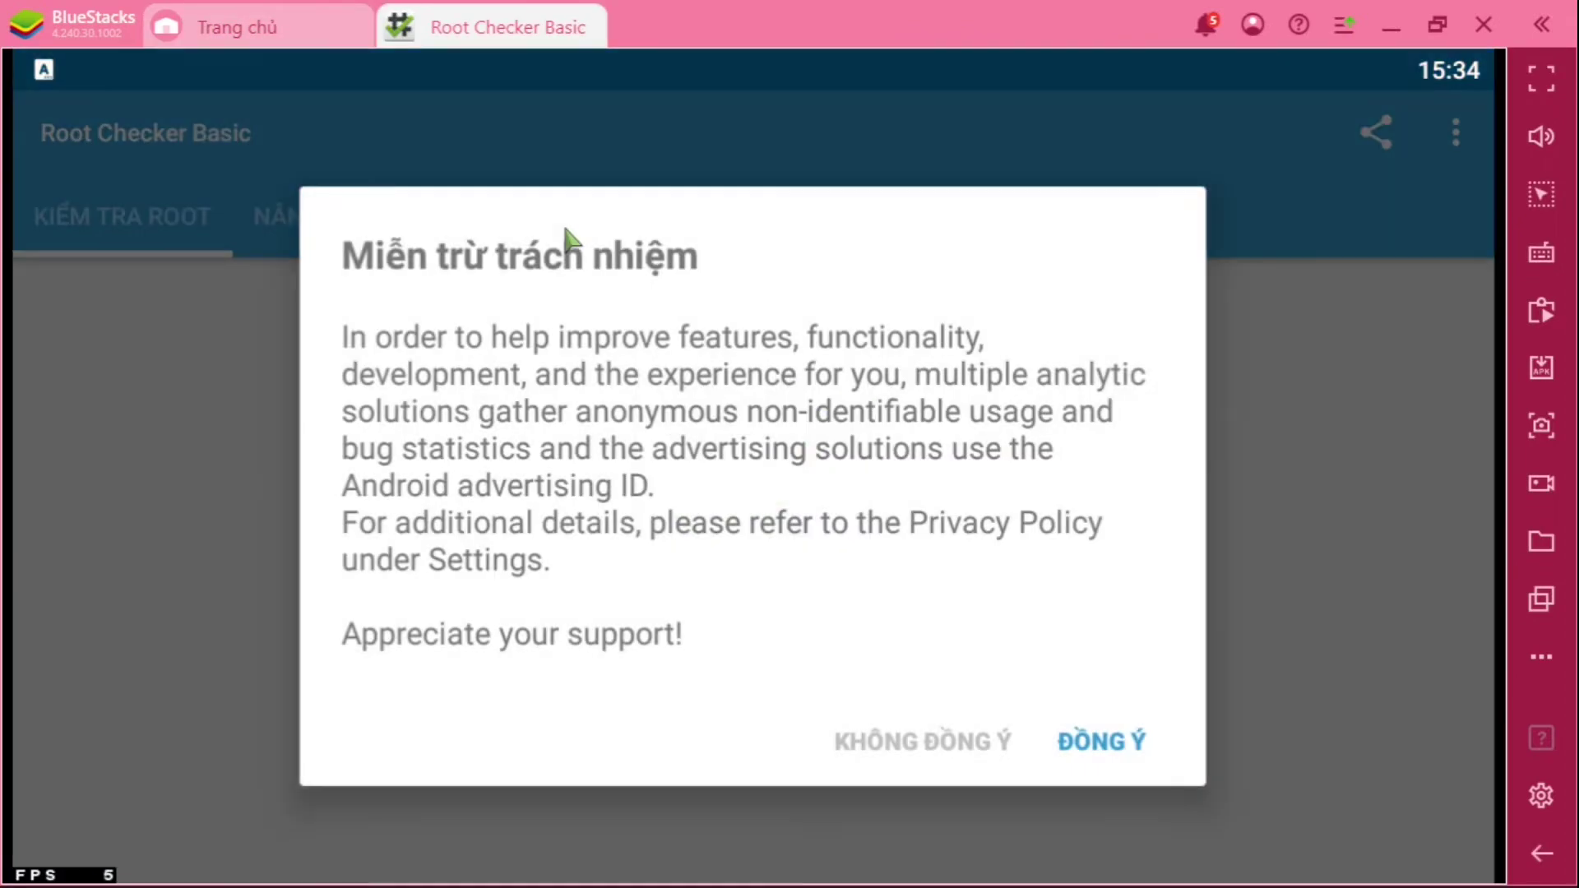
click(1123, 750)
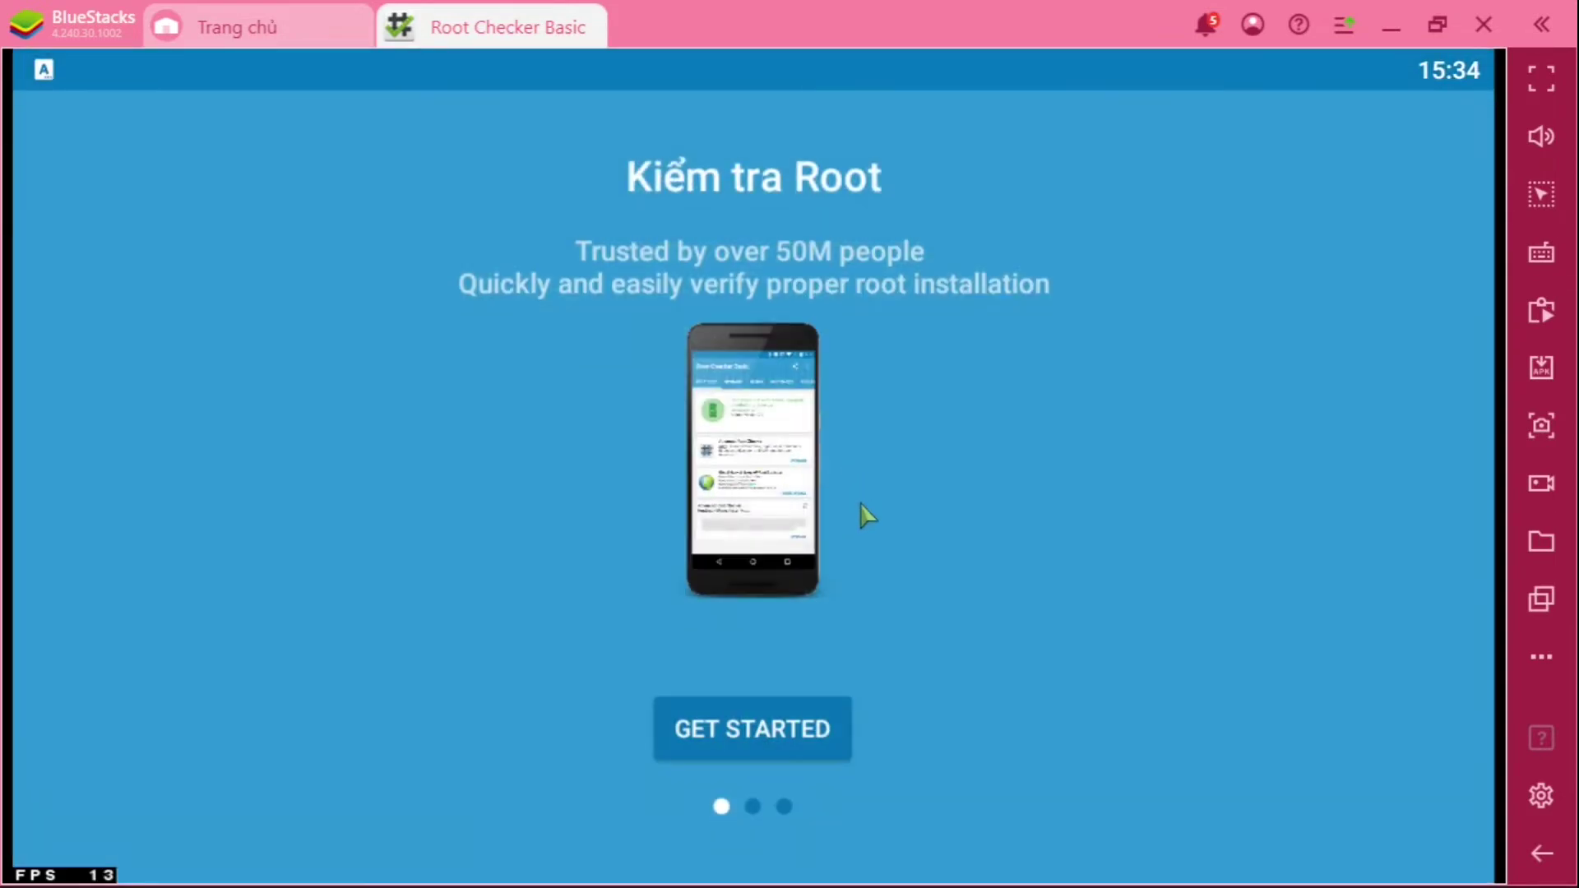
click(786, 747)
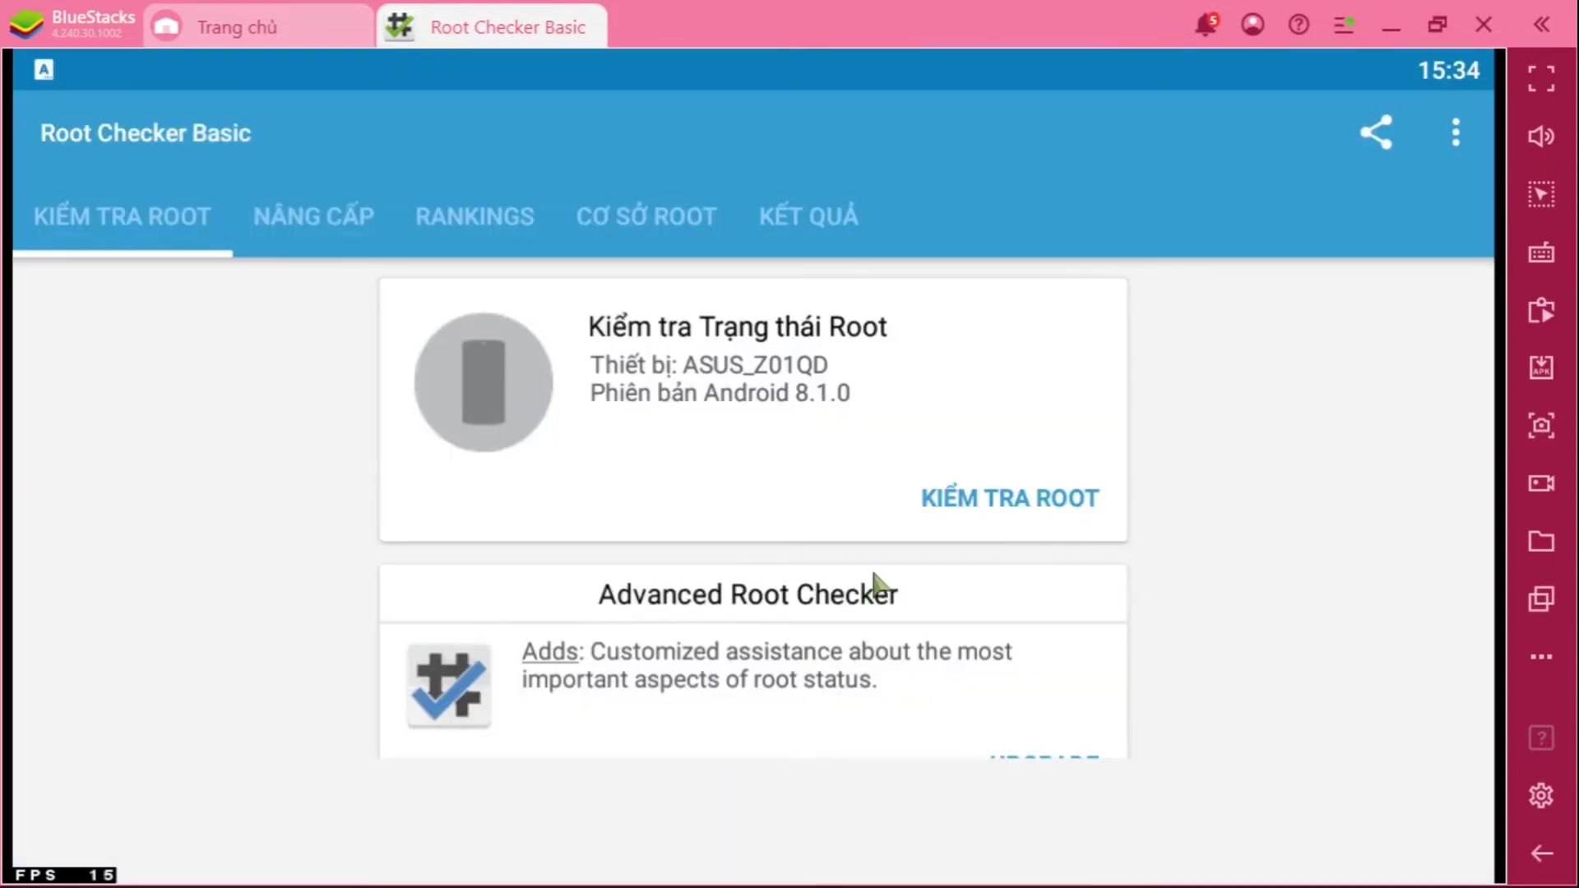
click(1025, 512)
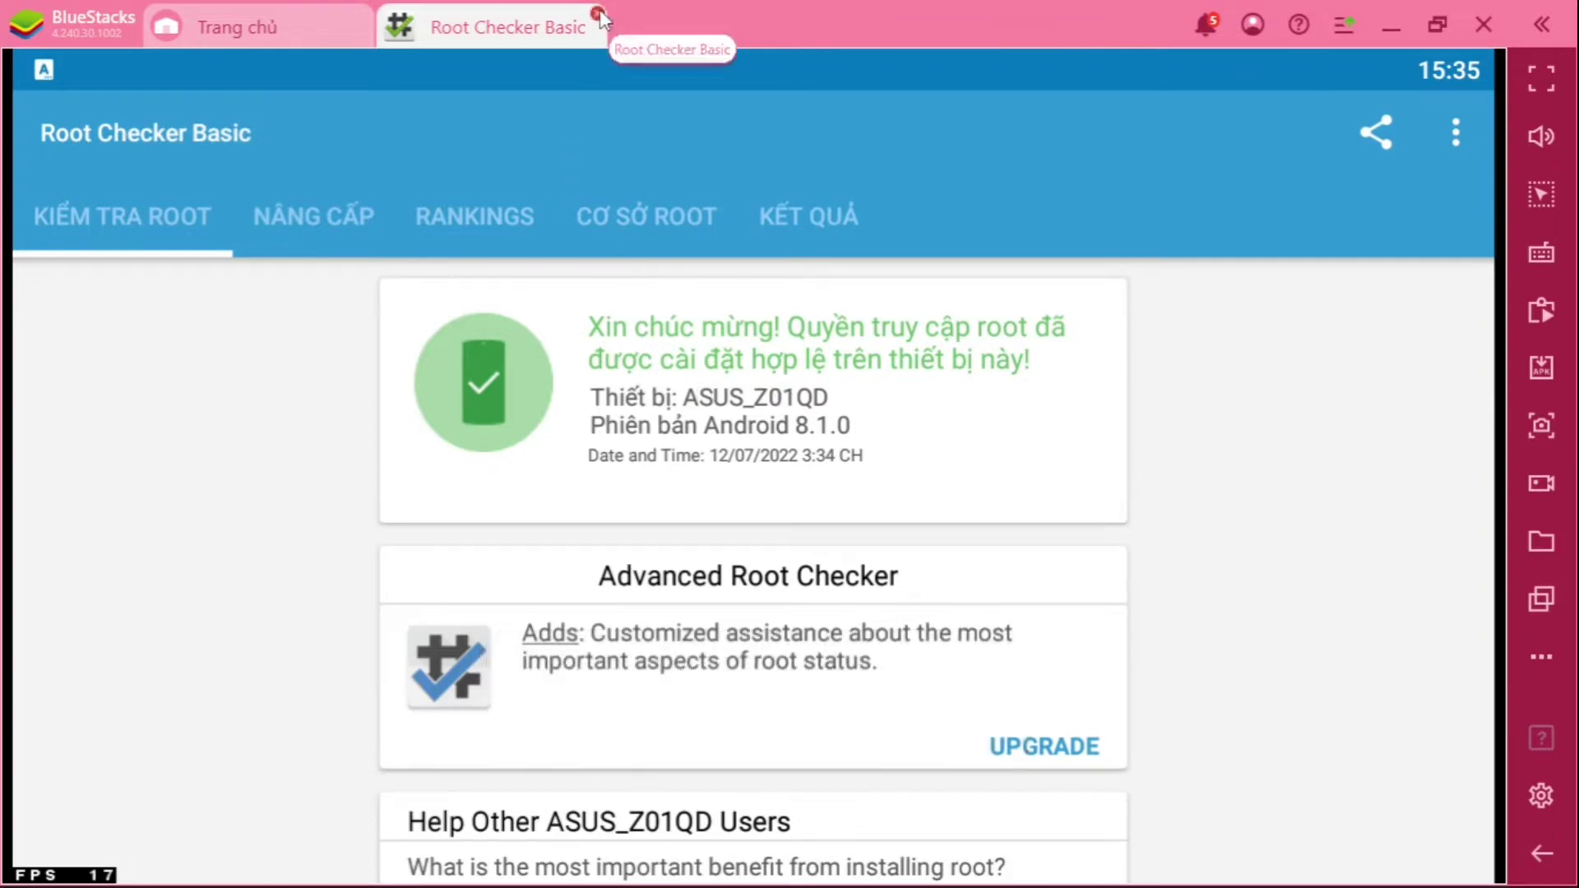
click(601, 15)
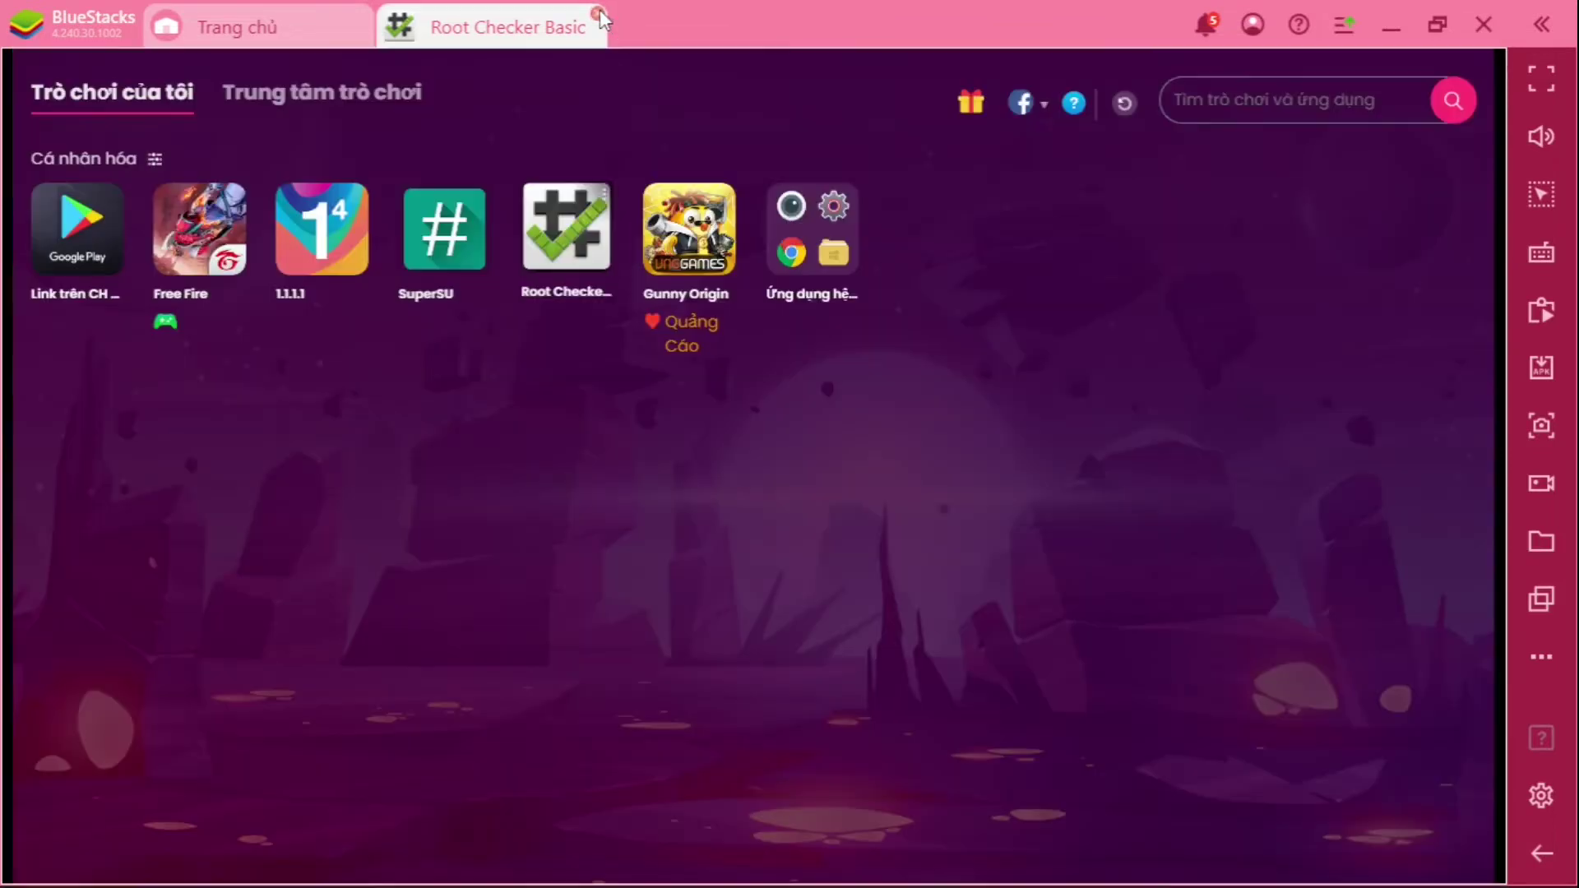
click(1344, 25)
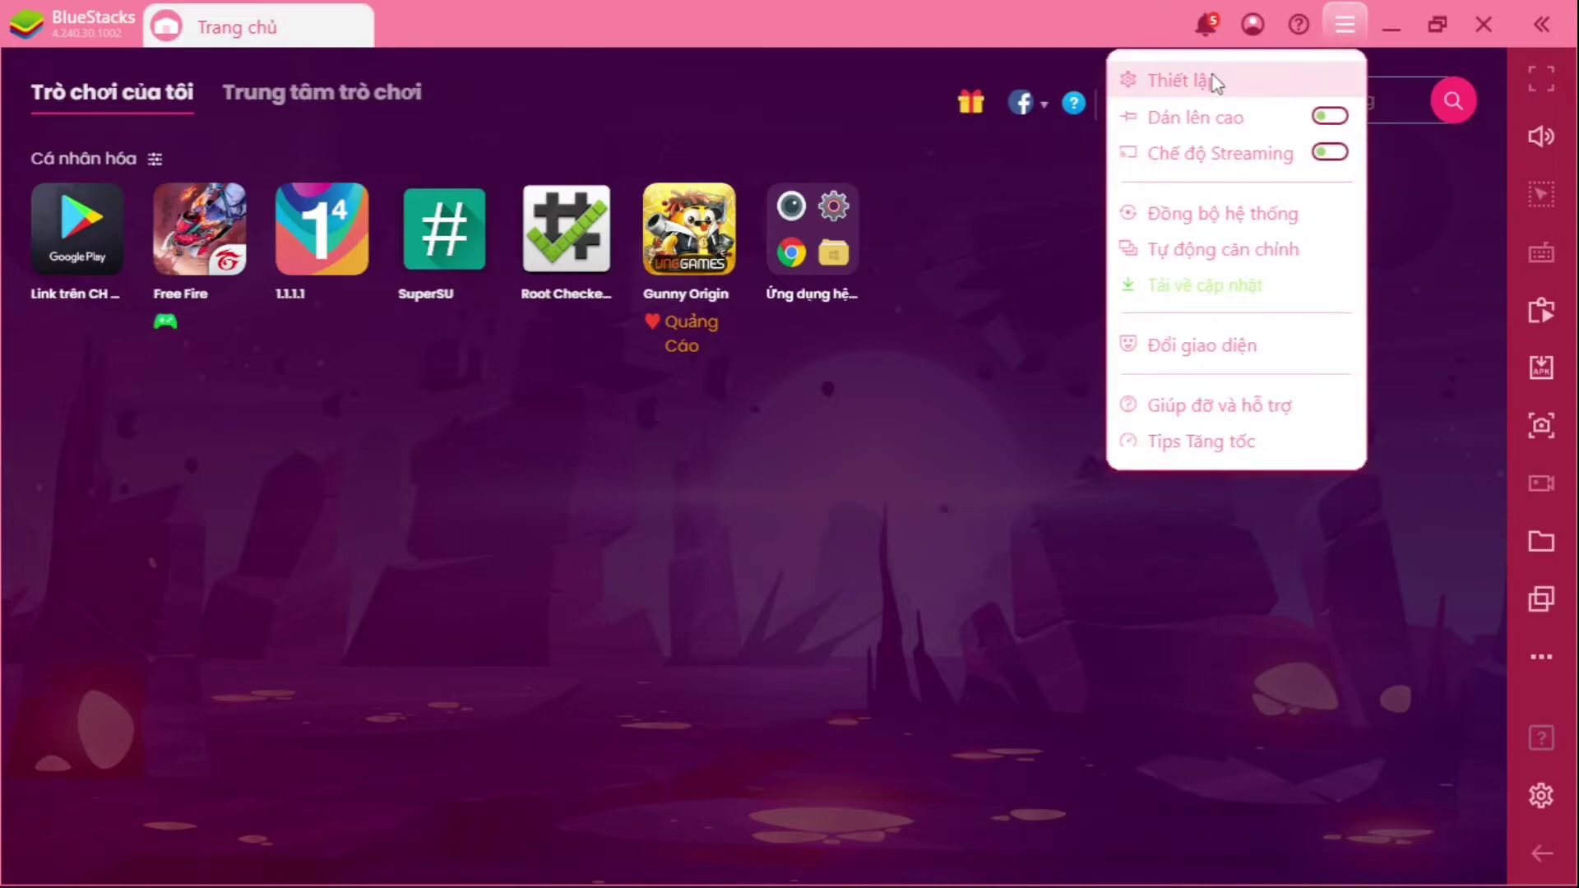
click(1214, 82)
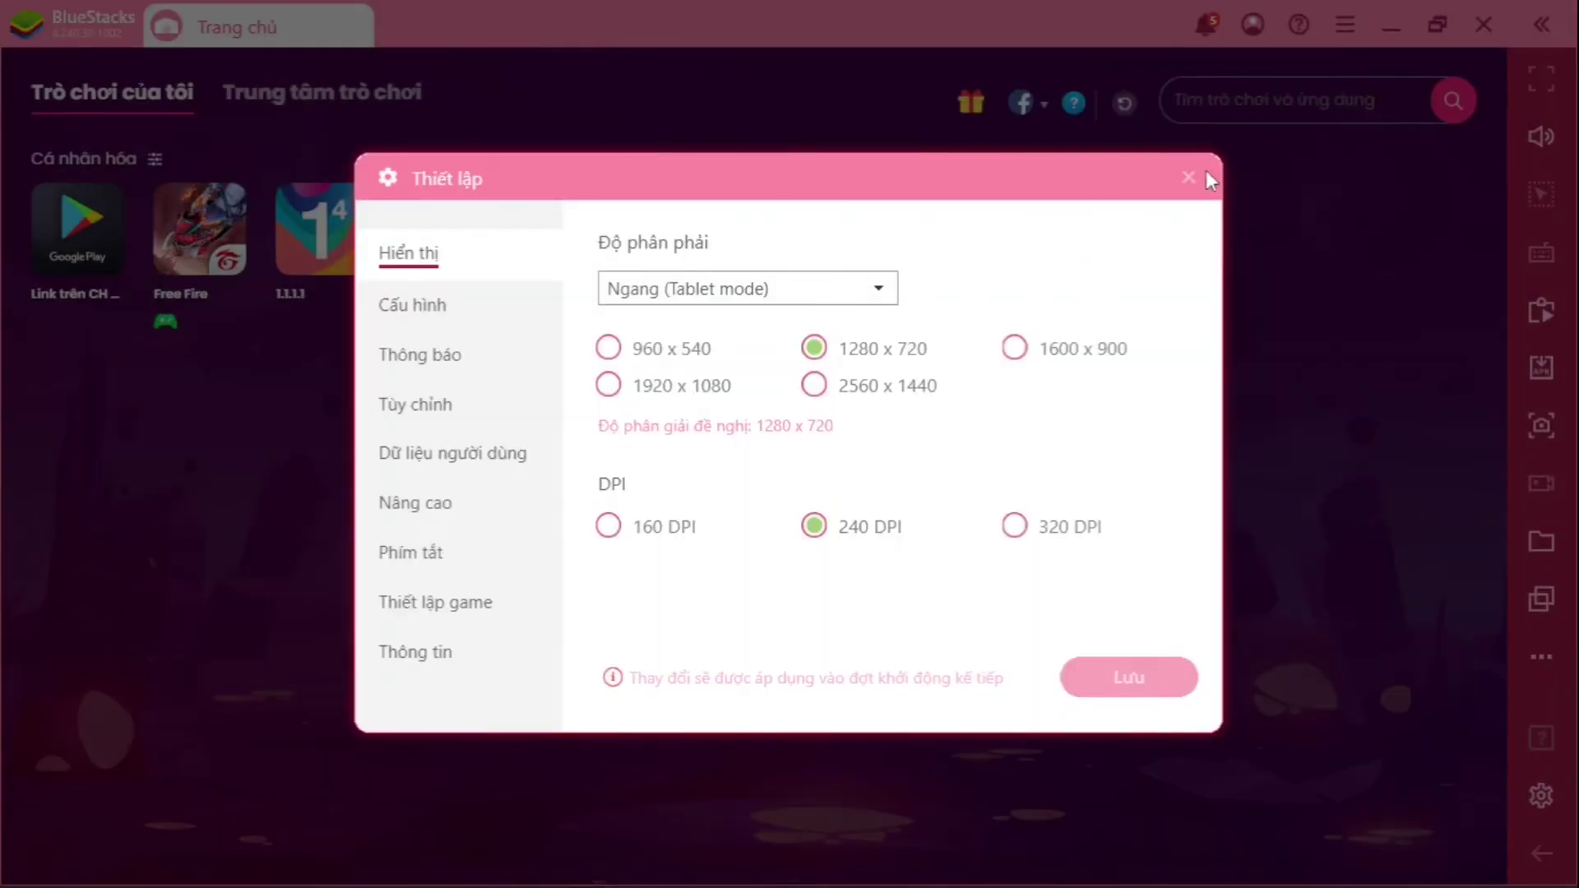
click(1185, 180)
Shrink the emulator window to reach the desktop and check the display resolution in Windows display settings
click(1438, 25)
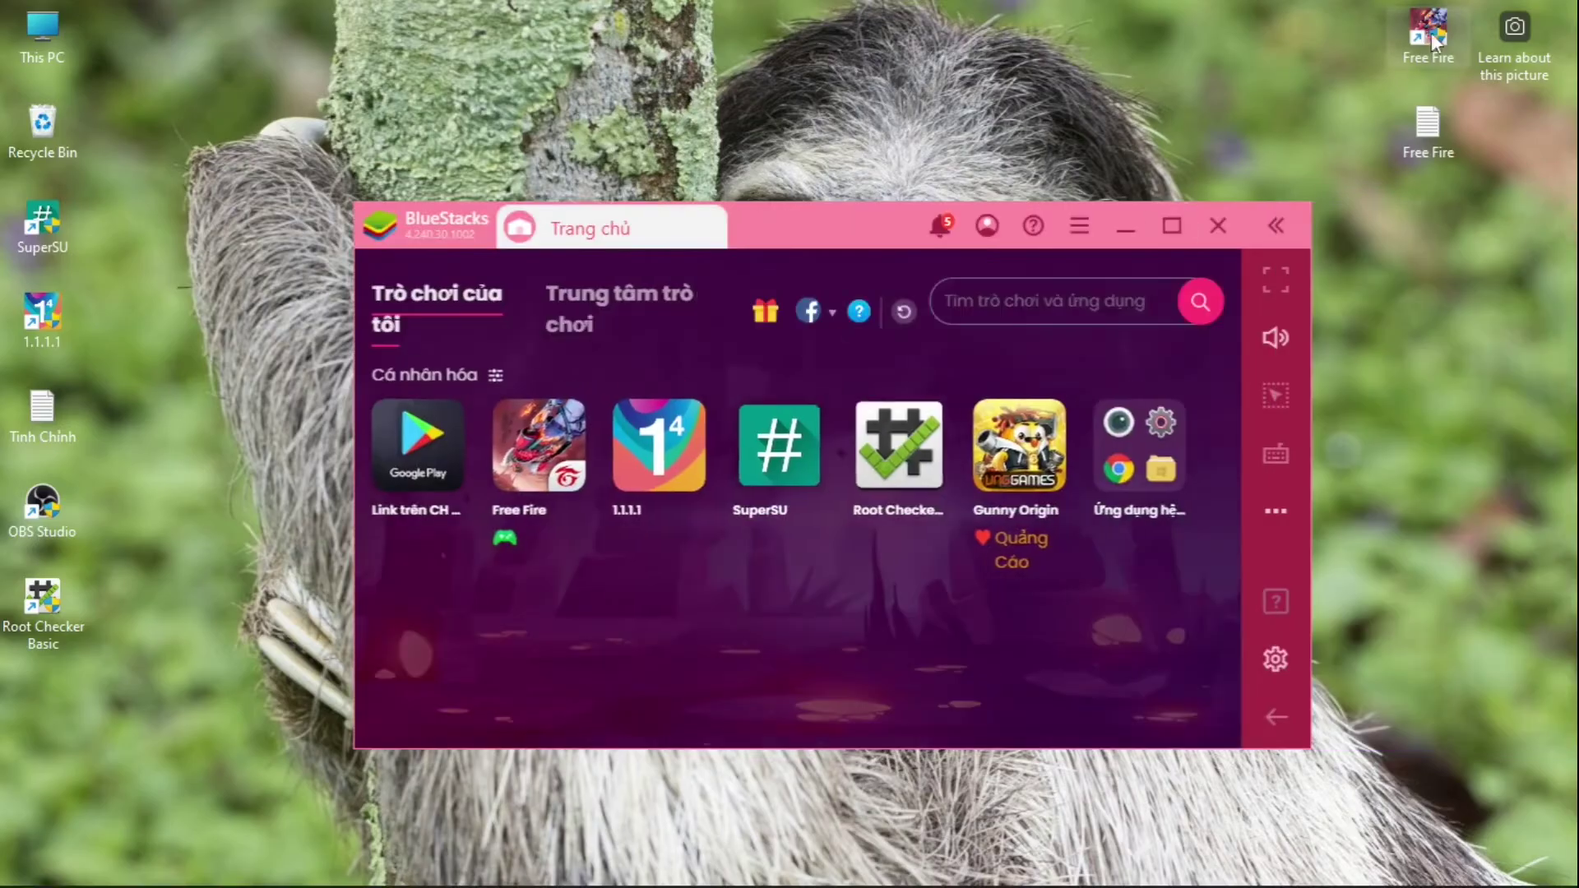
right_click(1402, 341)
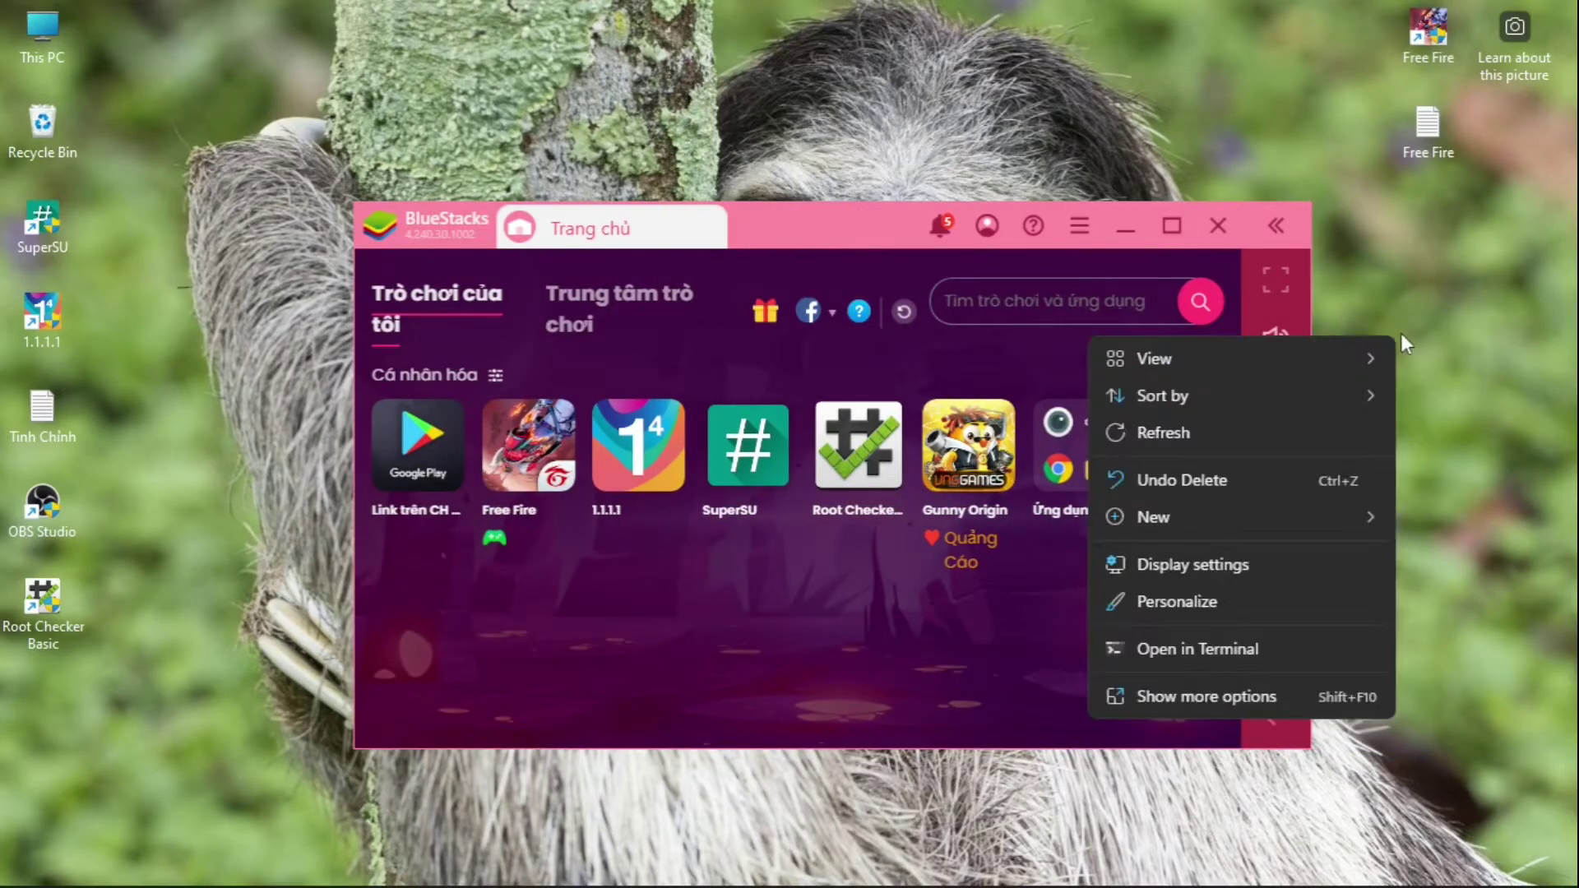
click(1217, 560)
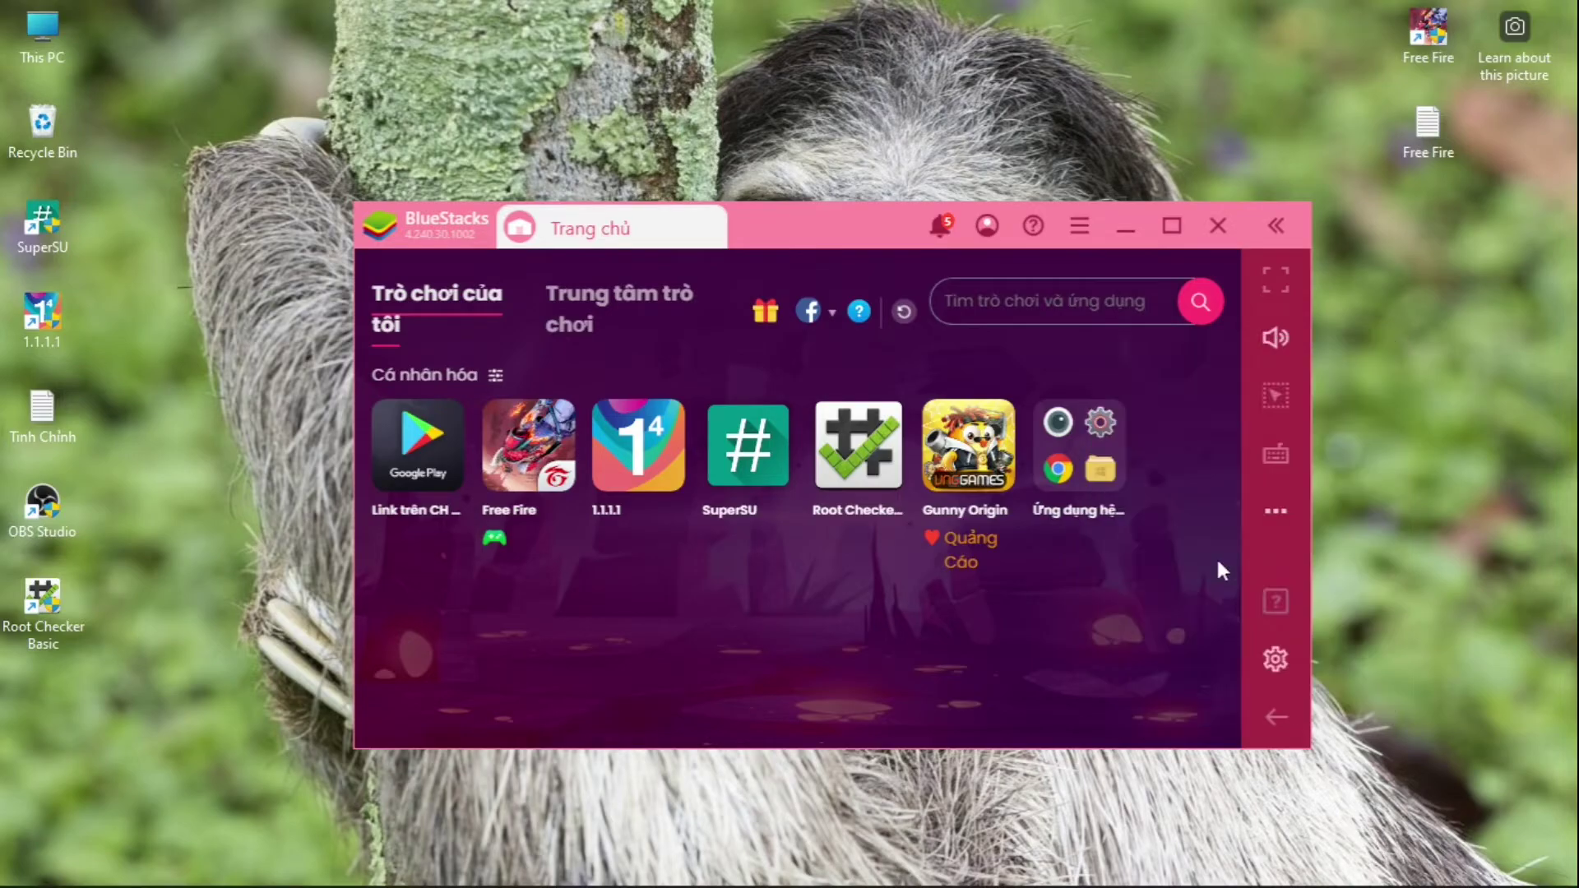
scroll(1102, 403, down, 3)
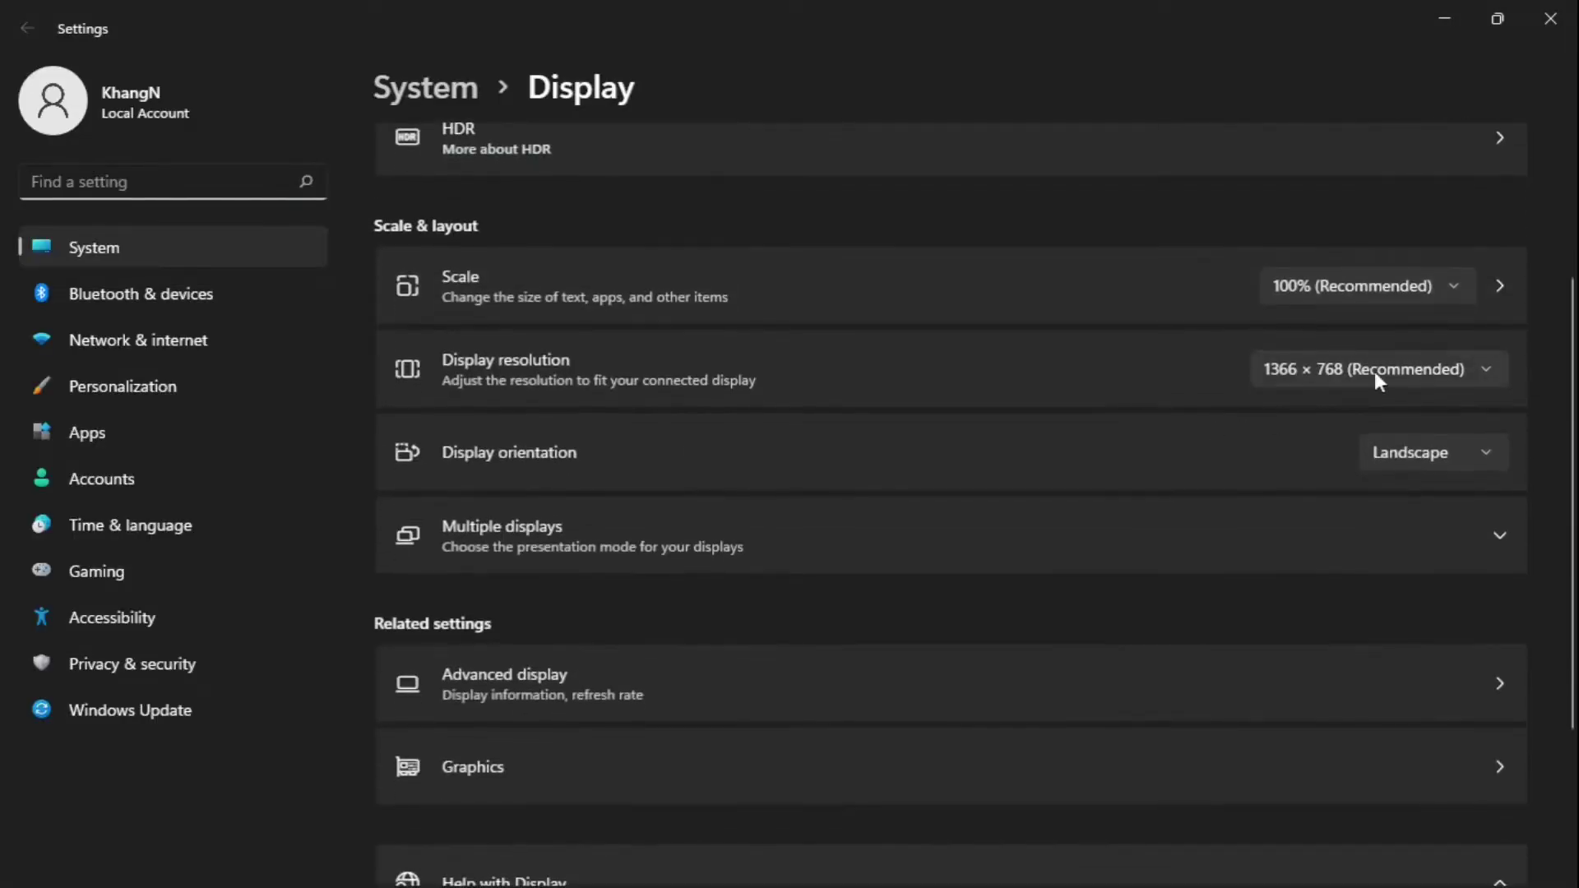
click(1389, 369)
click(1327, 379)
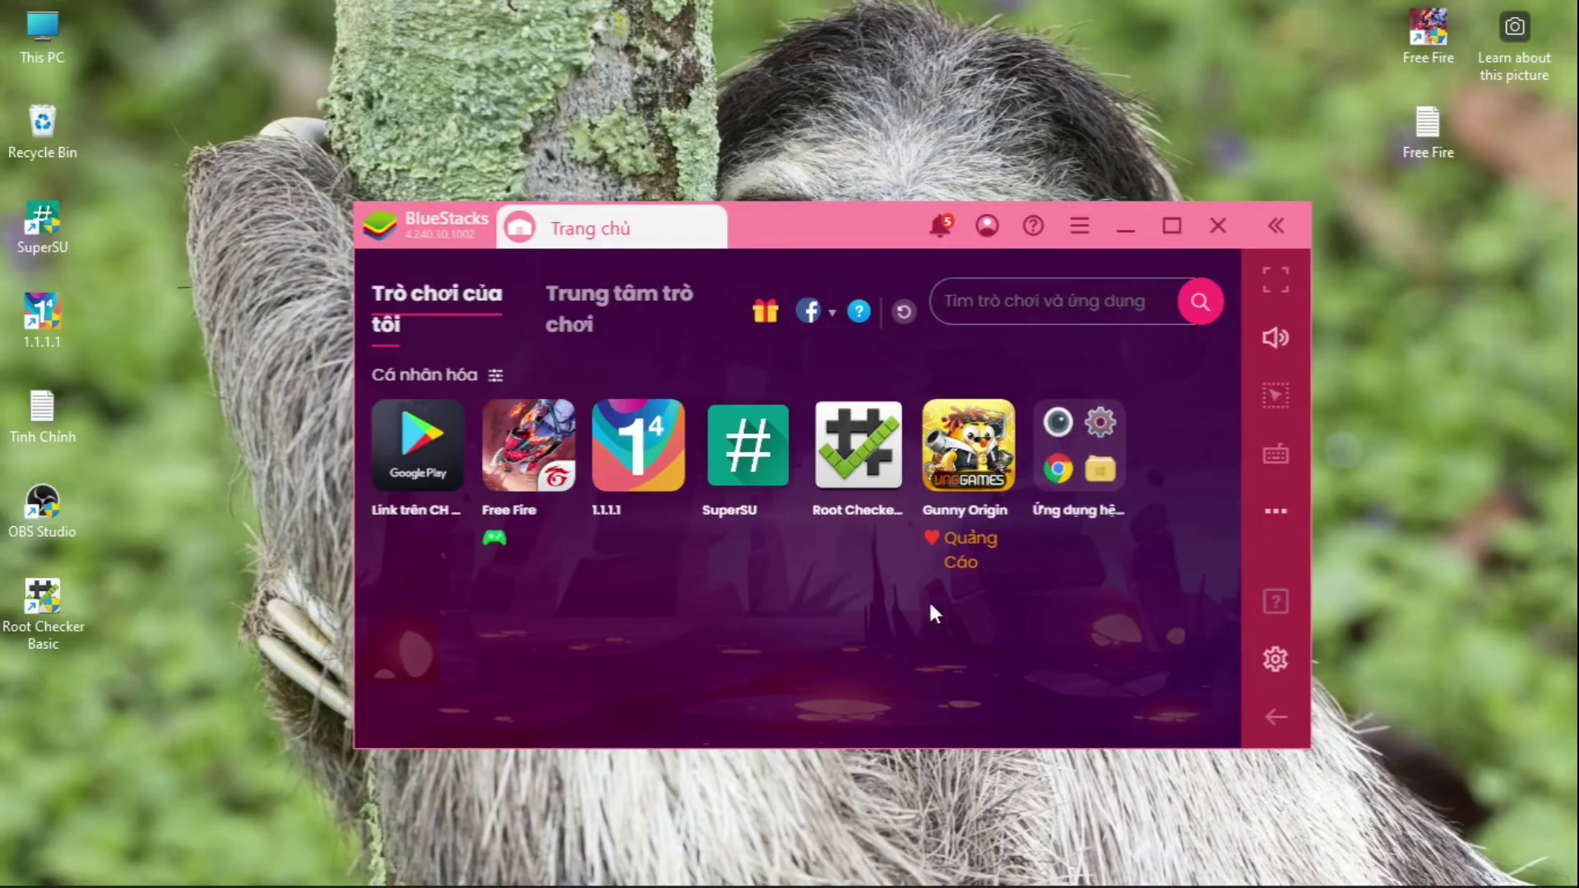
Open the emulator's Thiết lập (settings) and set the display resolution to 1280 x 720
click(1078, 225)
click(1038, 281)
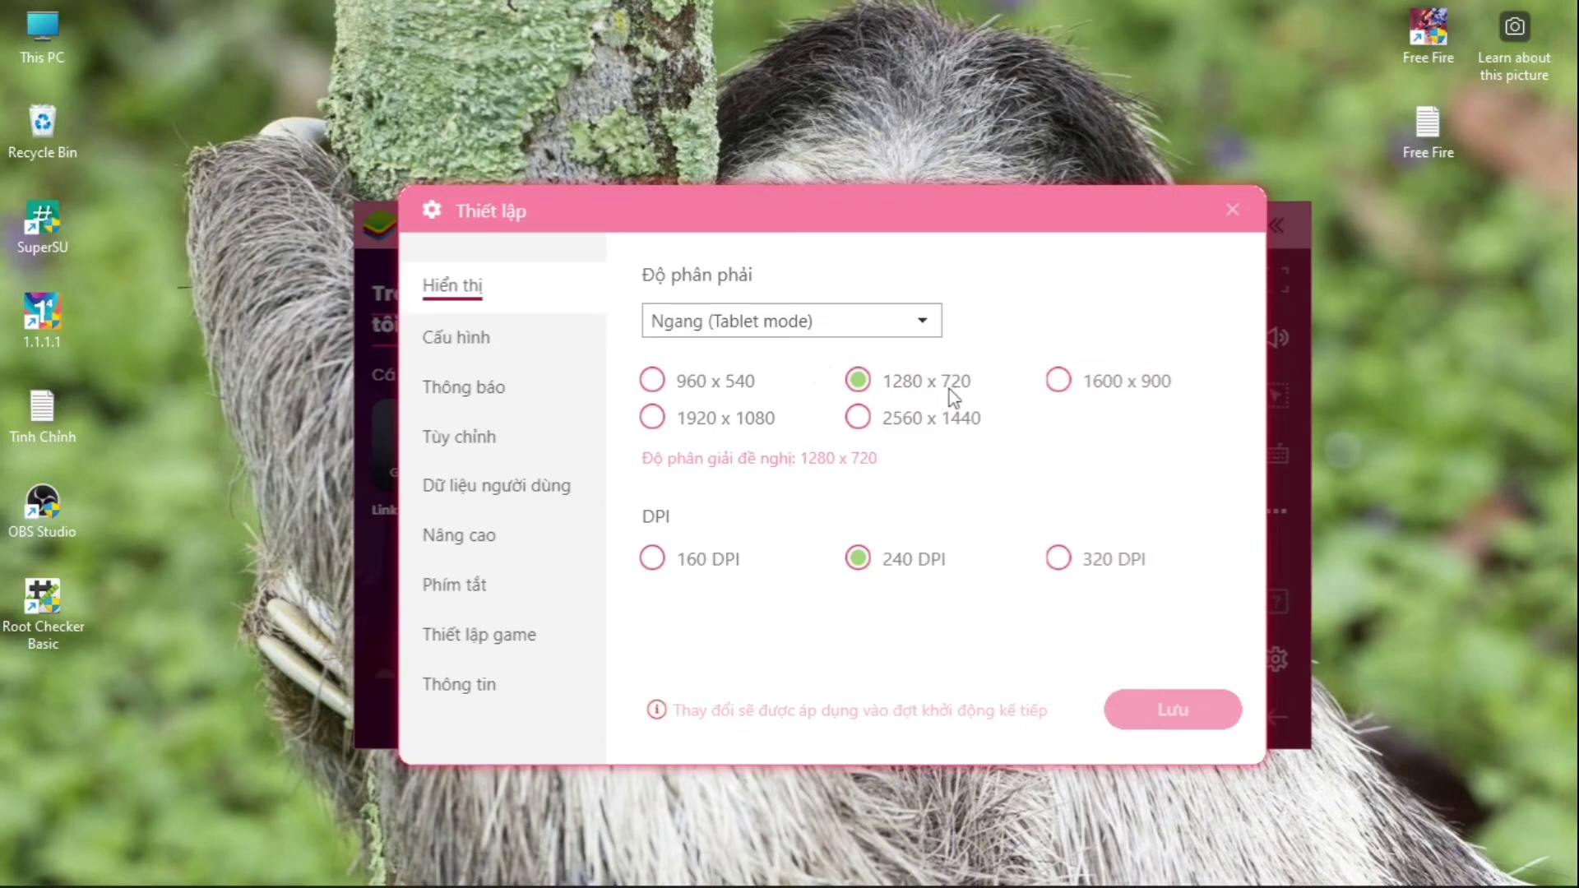
click(674, 426)
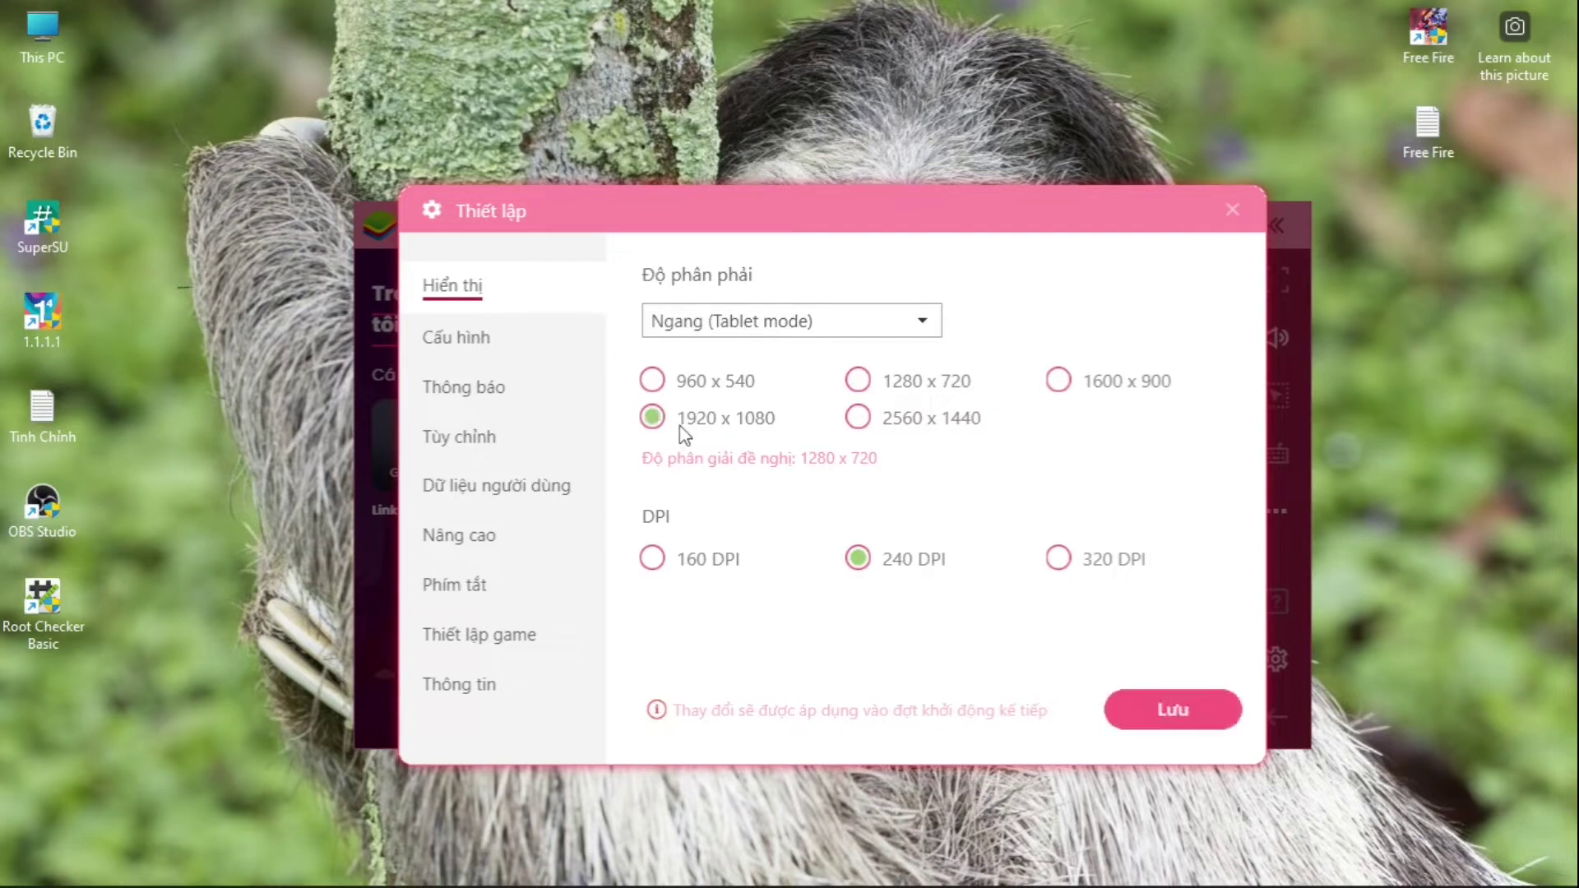
click(858, 380)
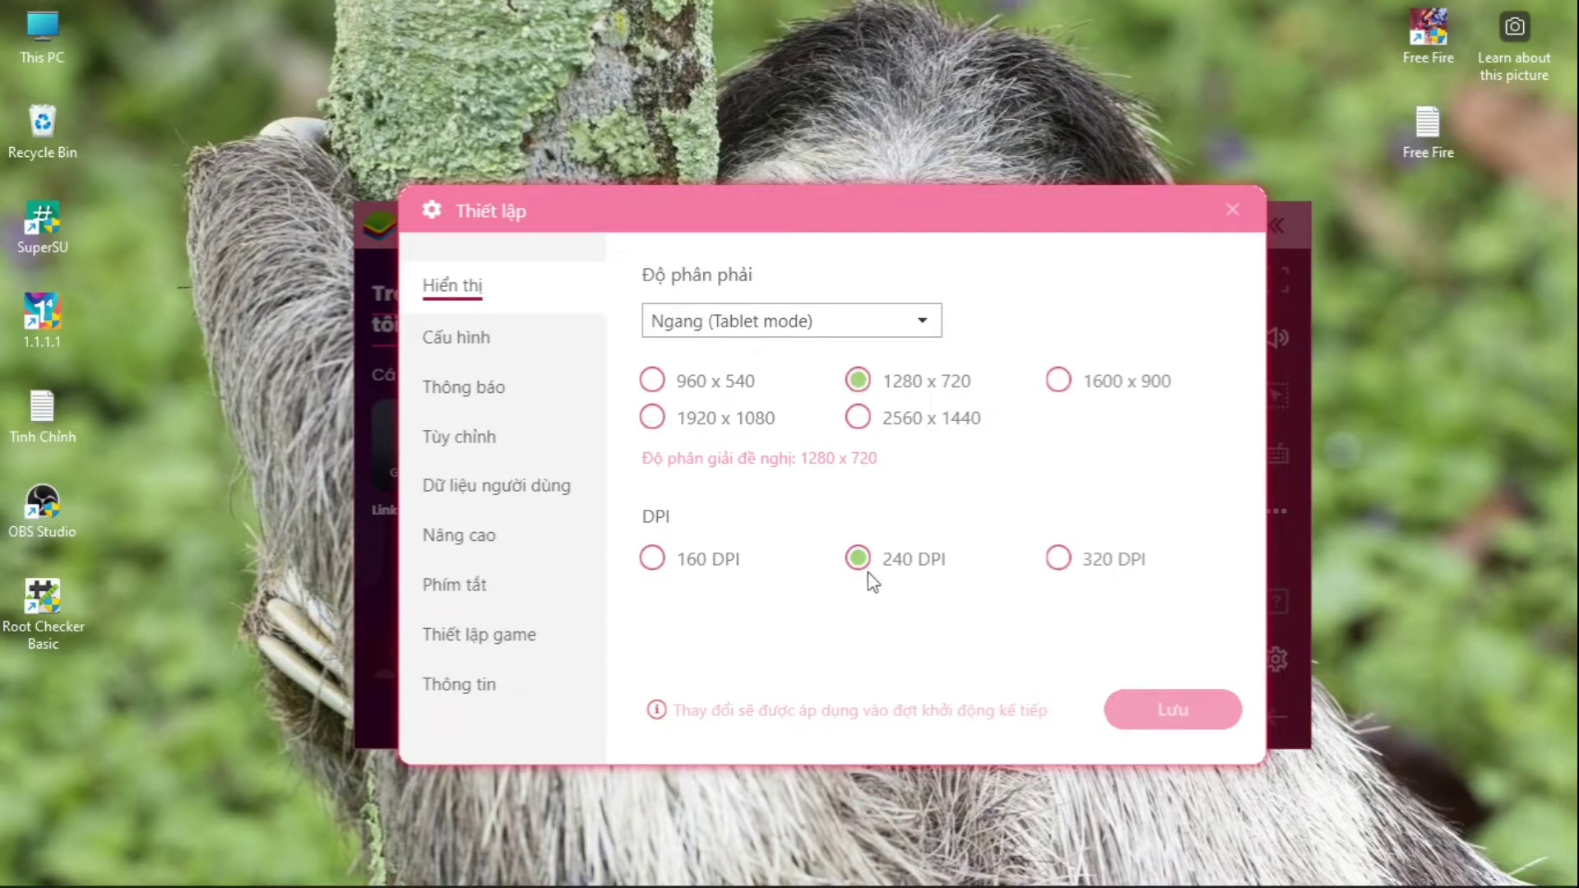
Review the Cấu hình (engine) settings for graphics engine, renderer, GPU and ASTC textures, down to the Hiệu năng (performance) options
click(515, 345)
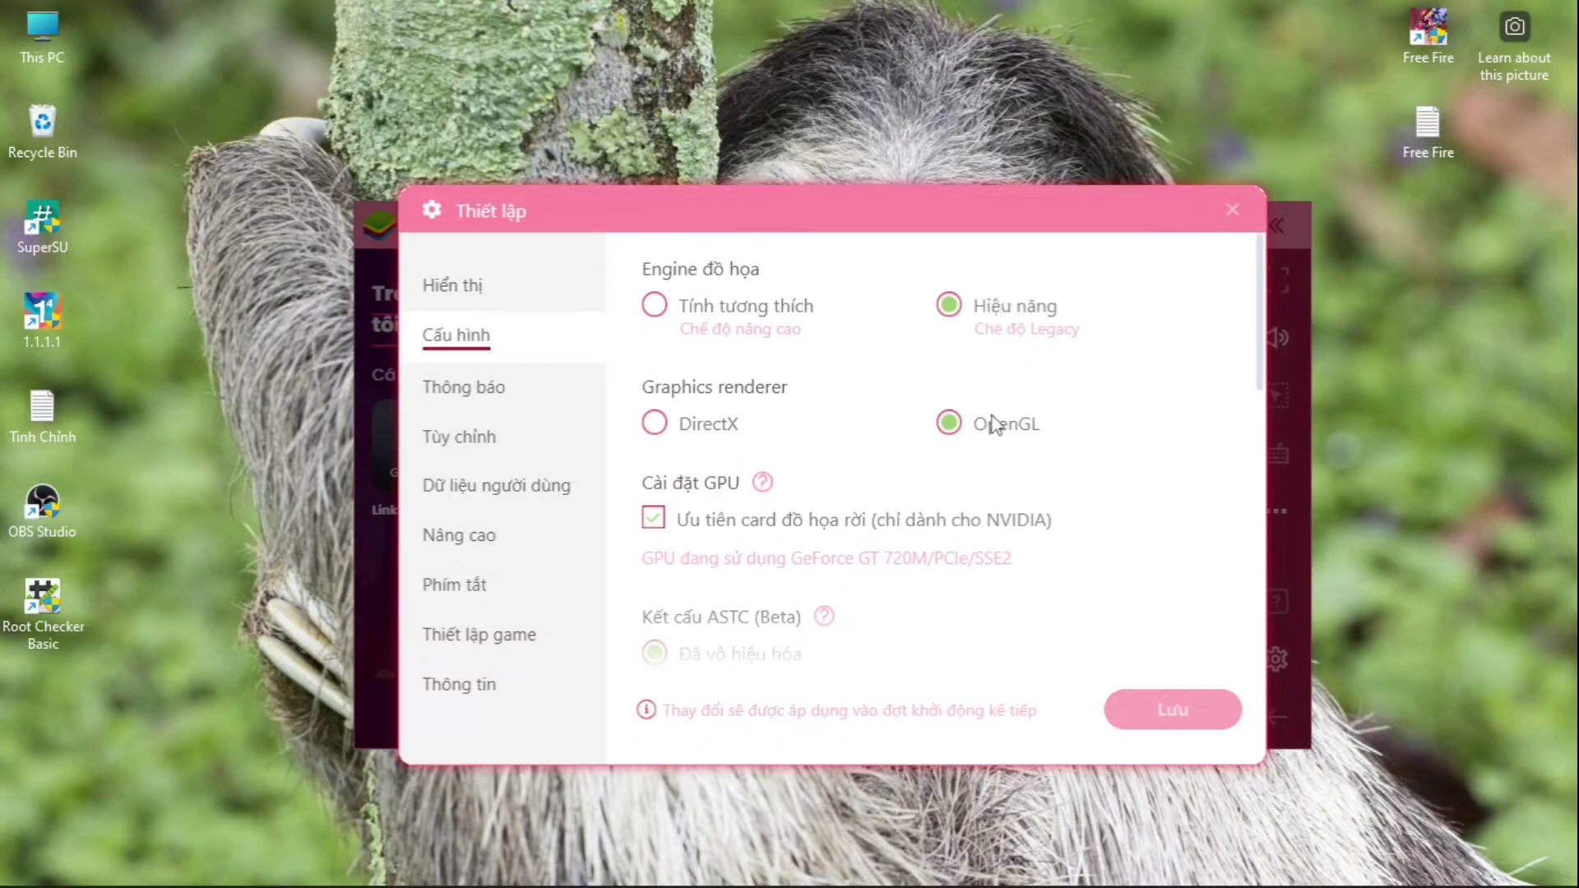
scroll(905, 427, down, 1)
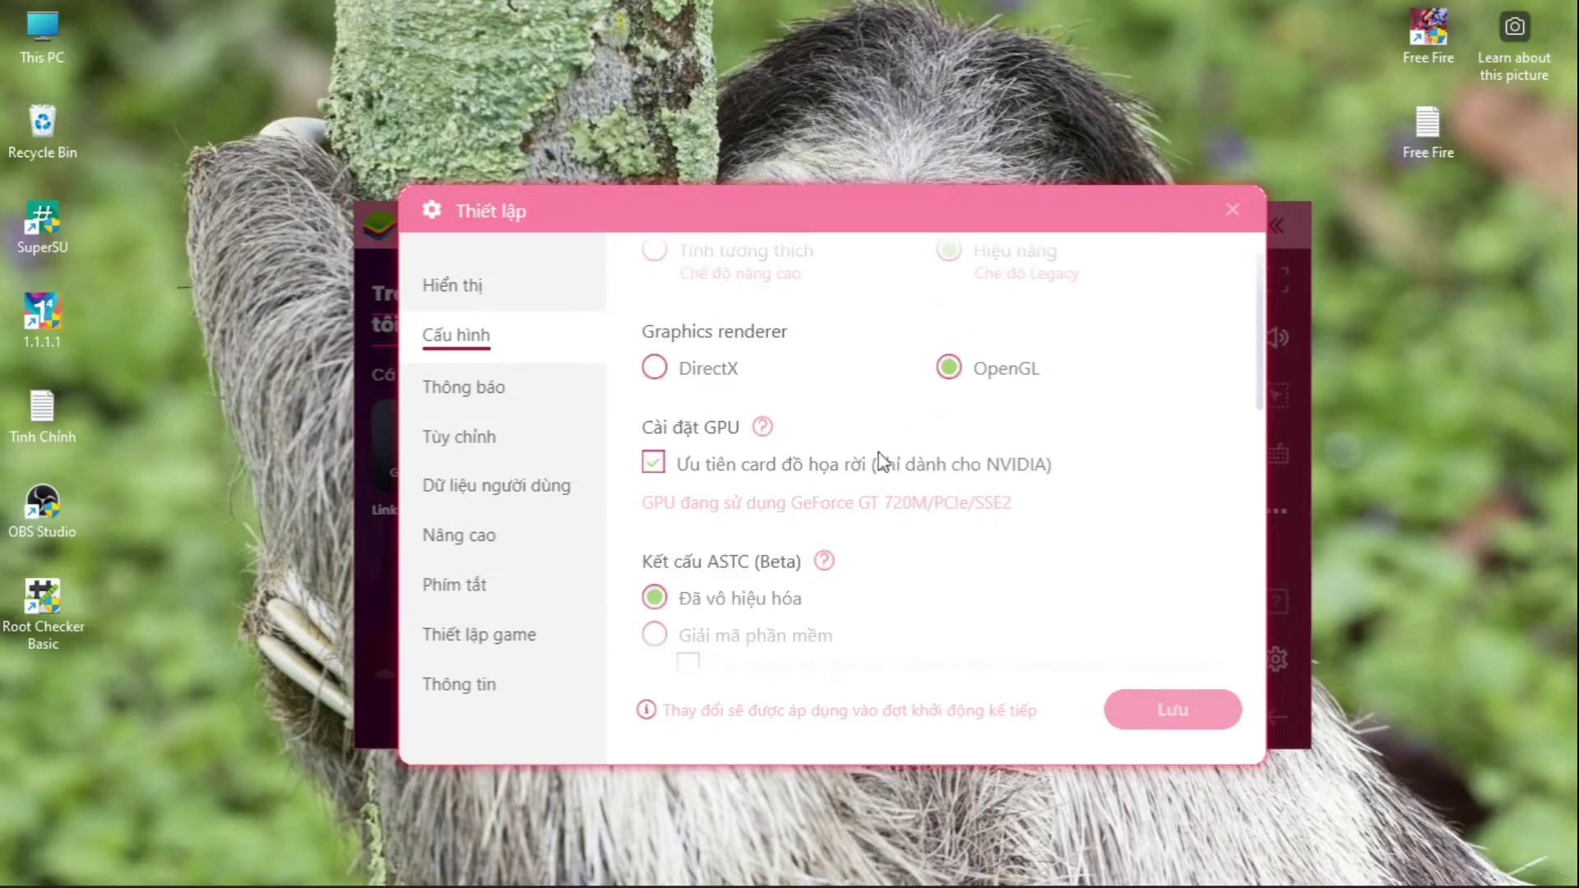
scroll(885, 462, down, 2)
scroll(847, 465, down, 1)
scroll(785, 405, down, 1)
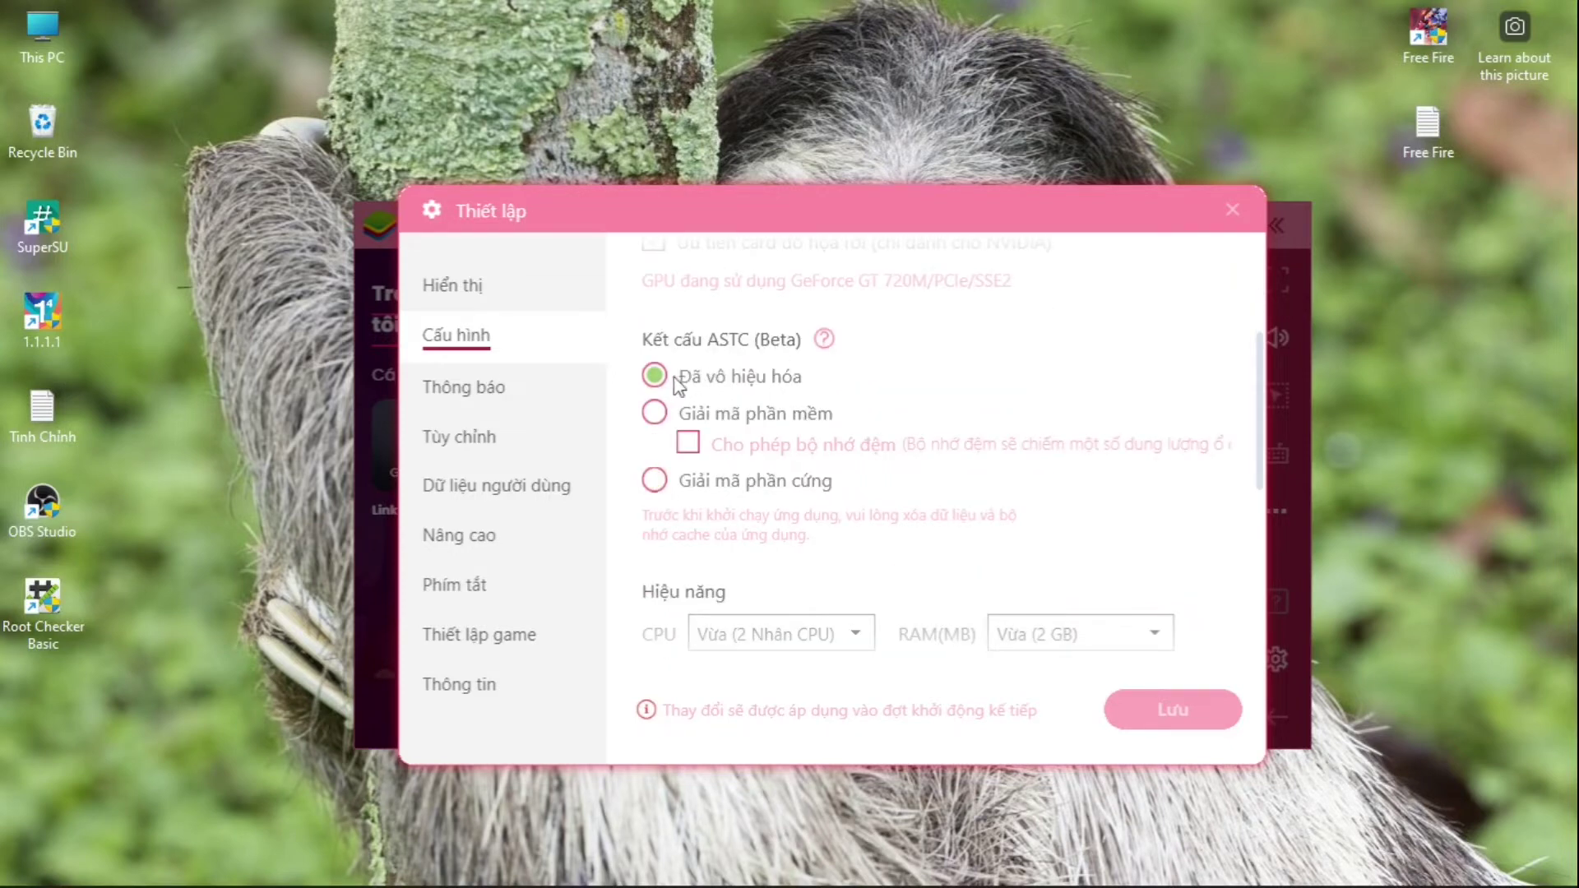
scroll(995, 384, down, 1)
scroll(1010, 434, down, 2)
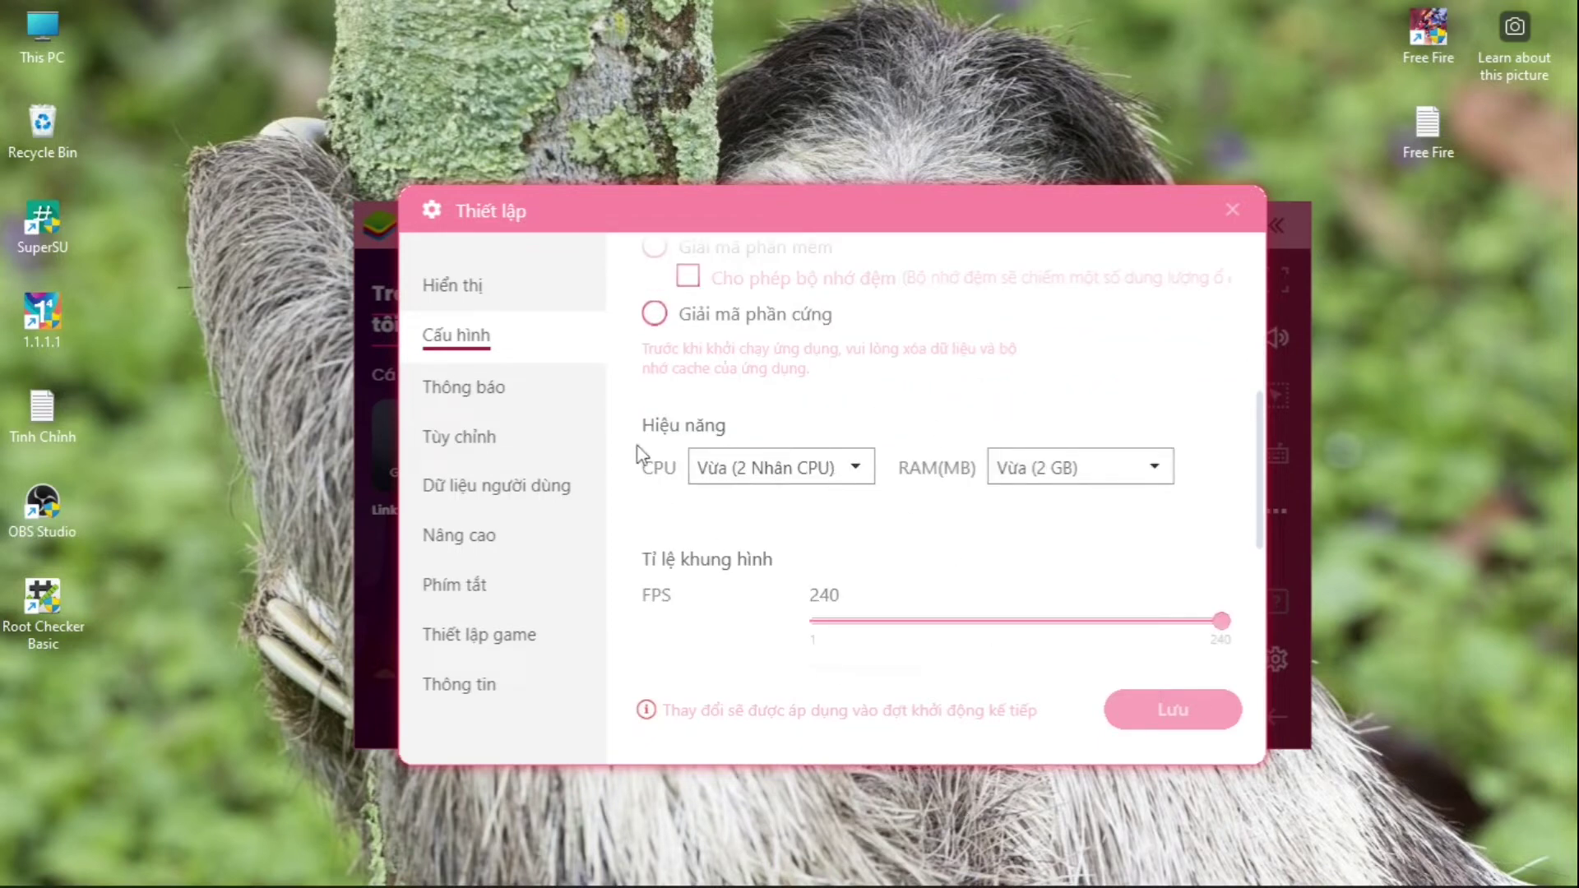
Check the PC's CPU core and logical processor details in Task Manager and close it
mouse_move(1406, 884)
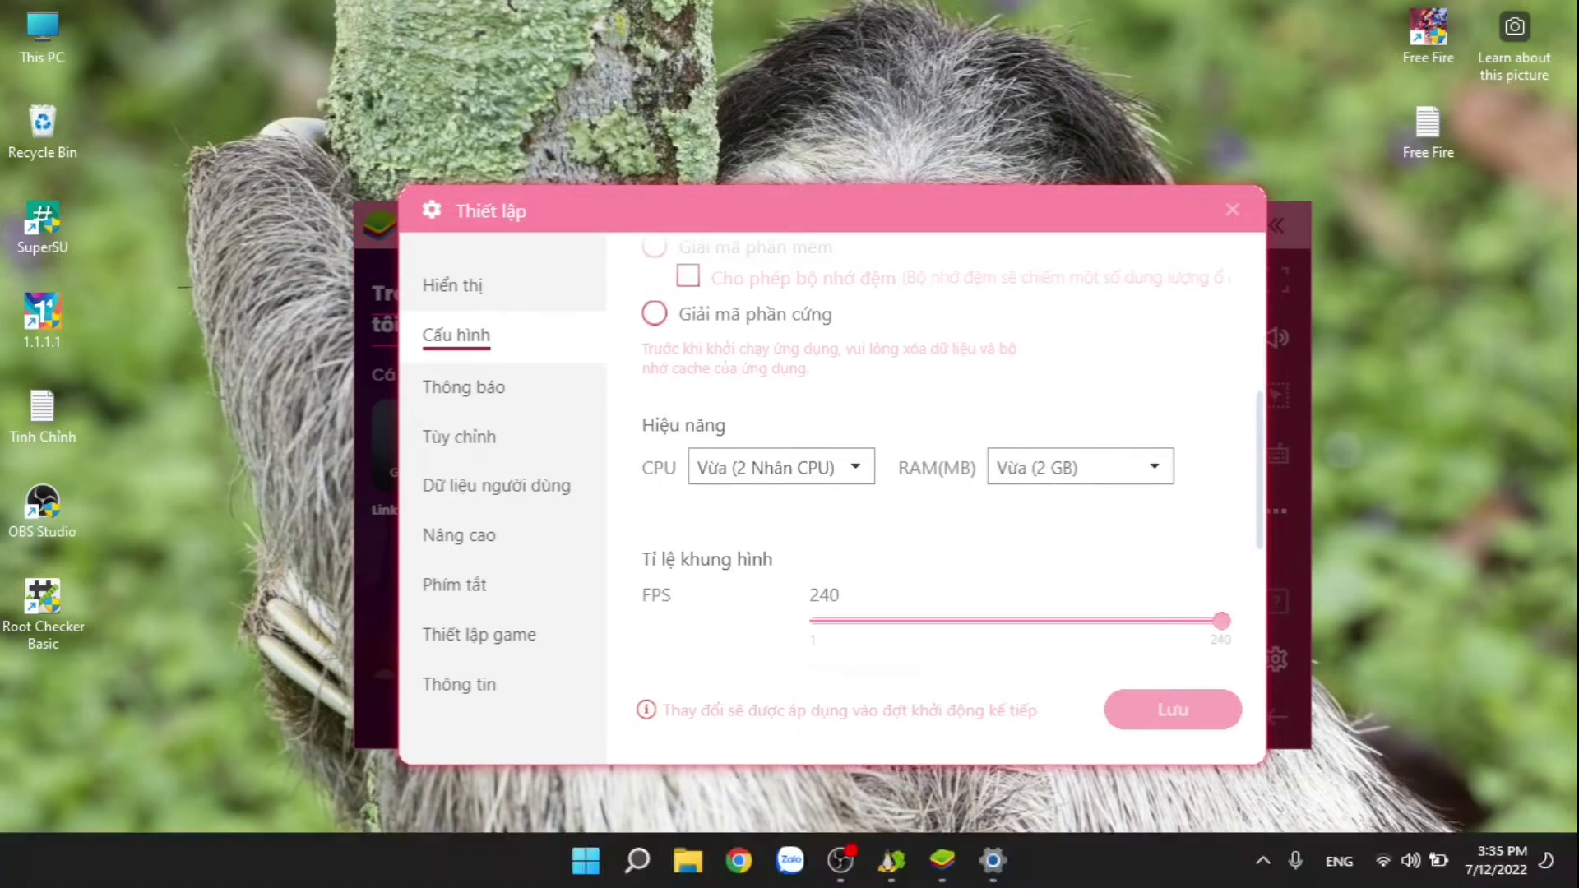
right_click(585, 860)
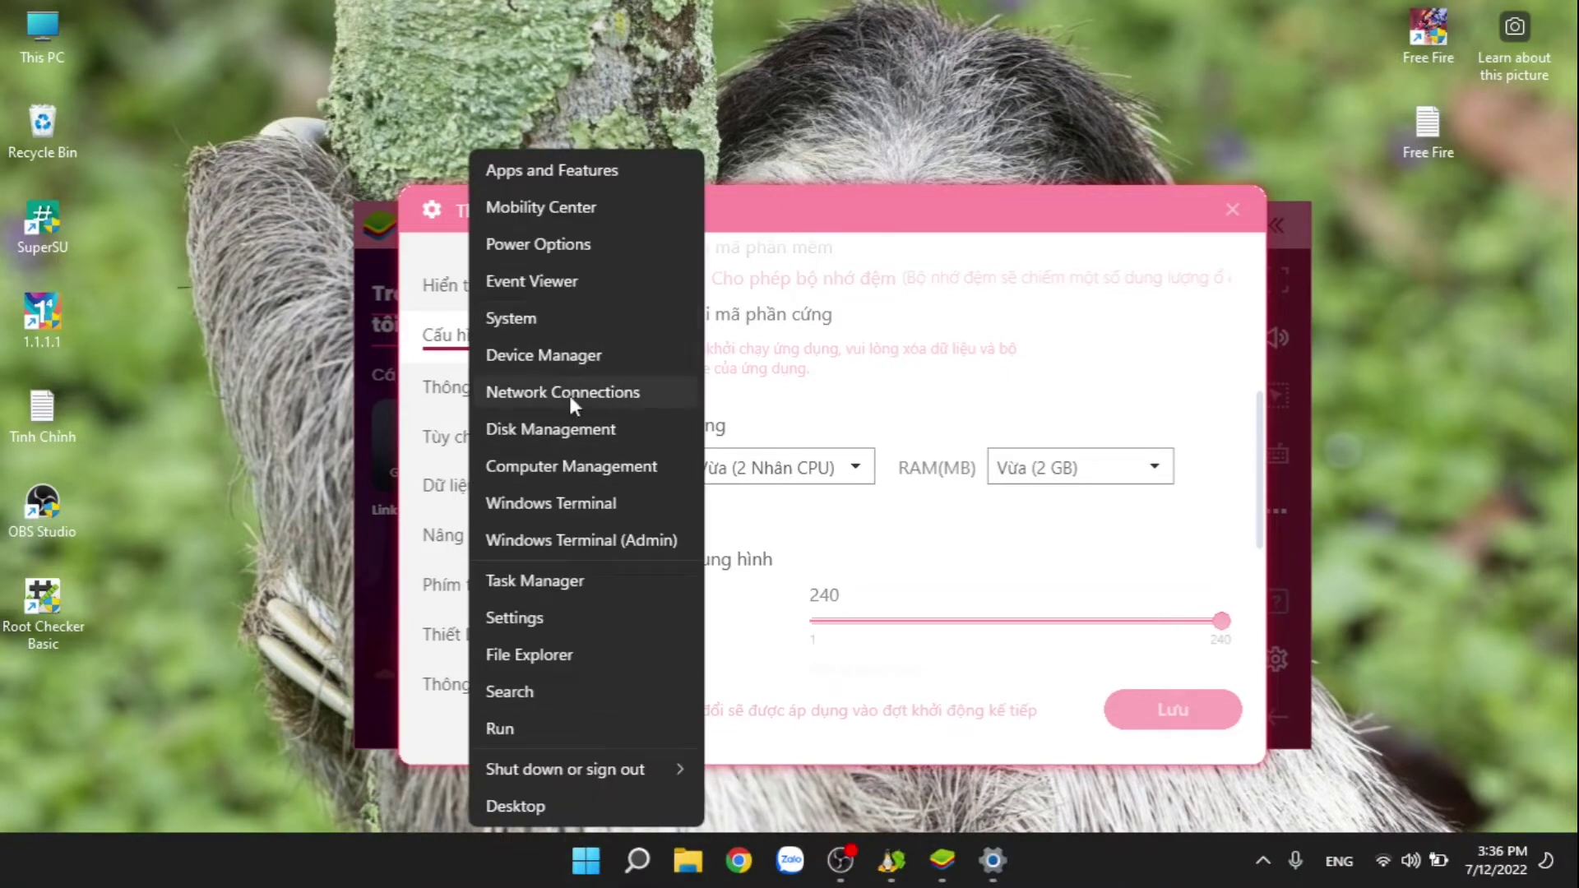
click(534, 578)
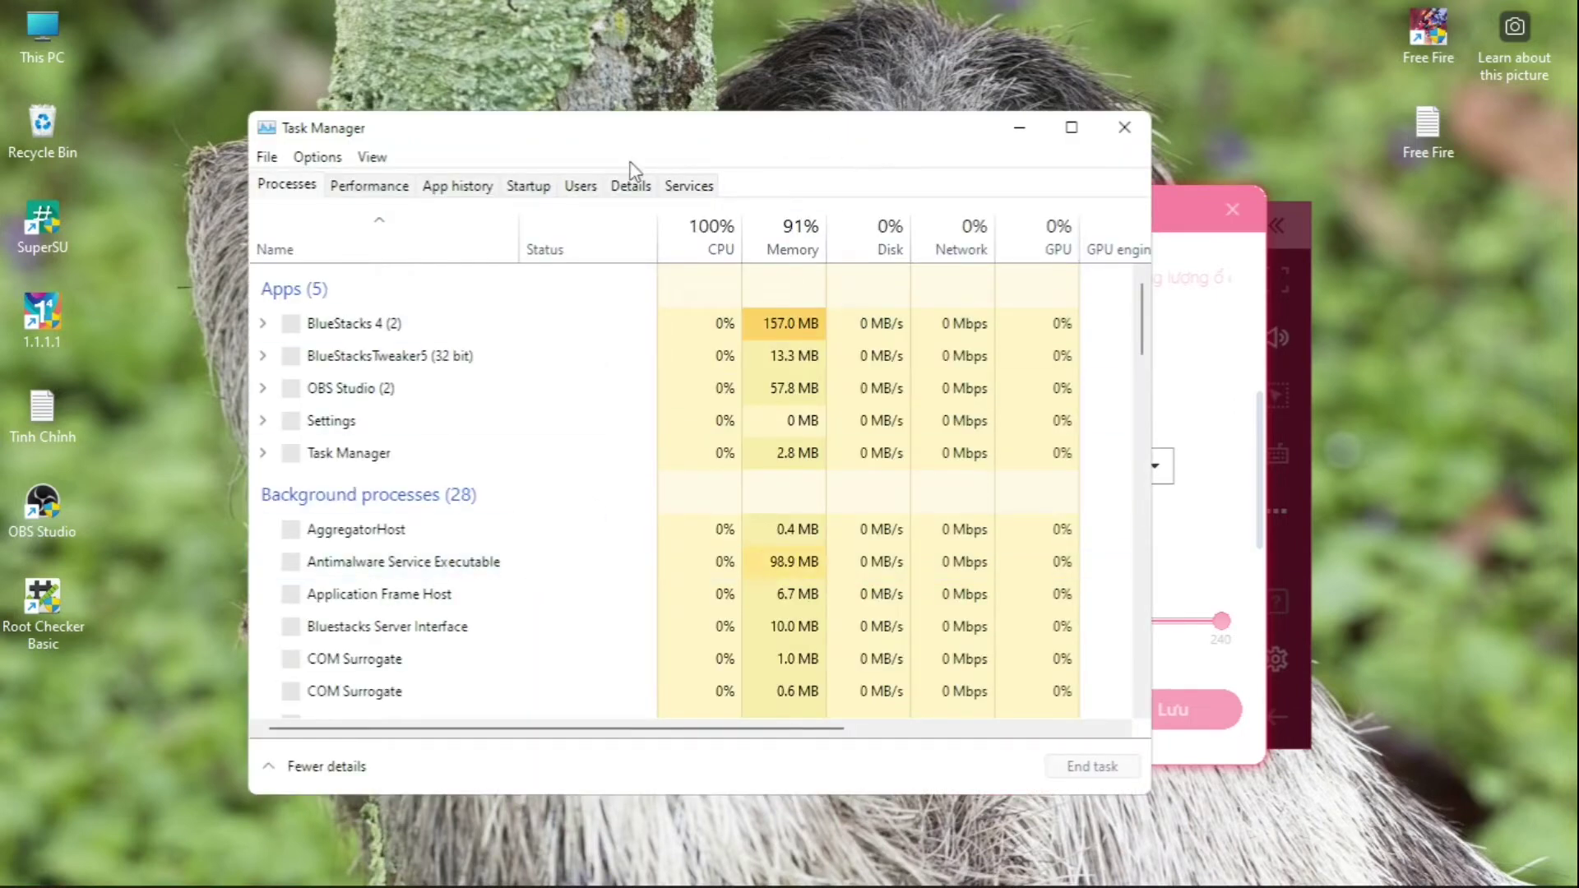
click(396, 189)
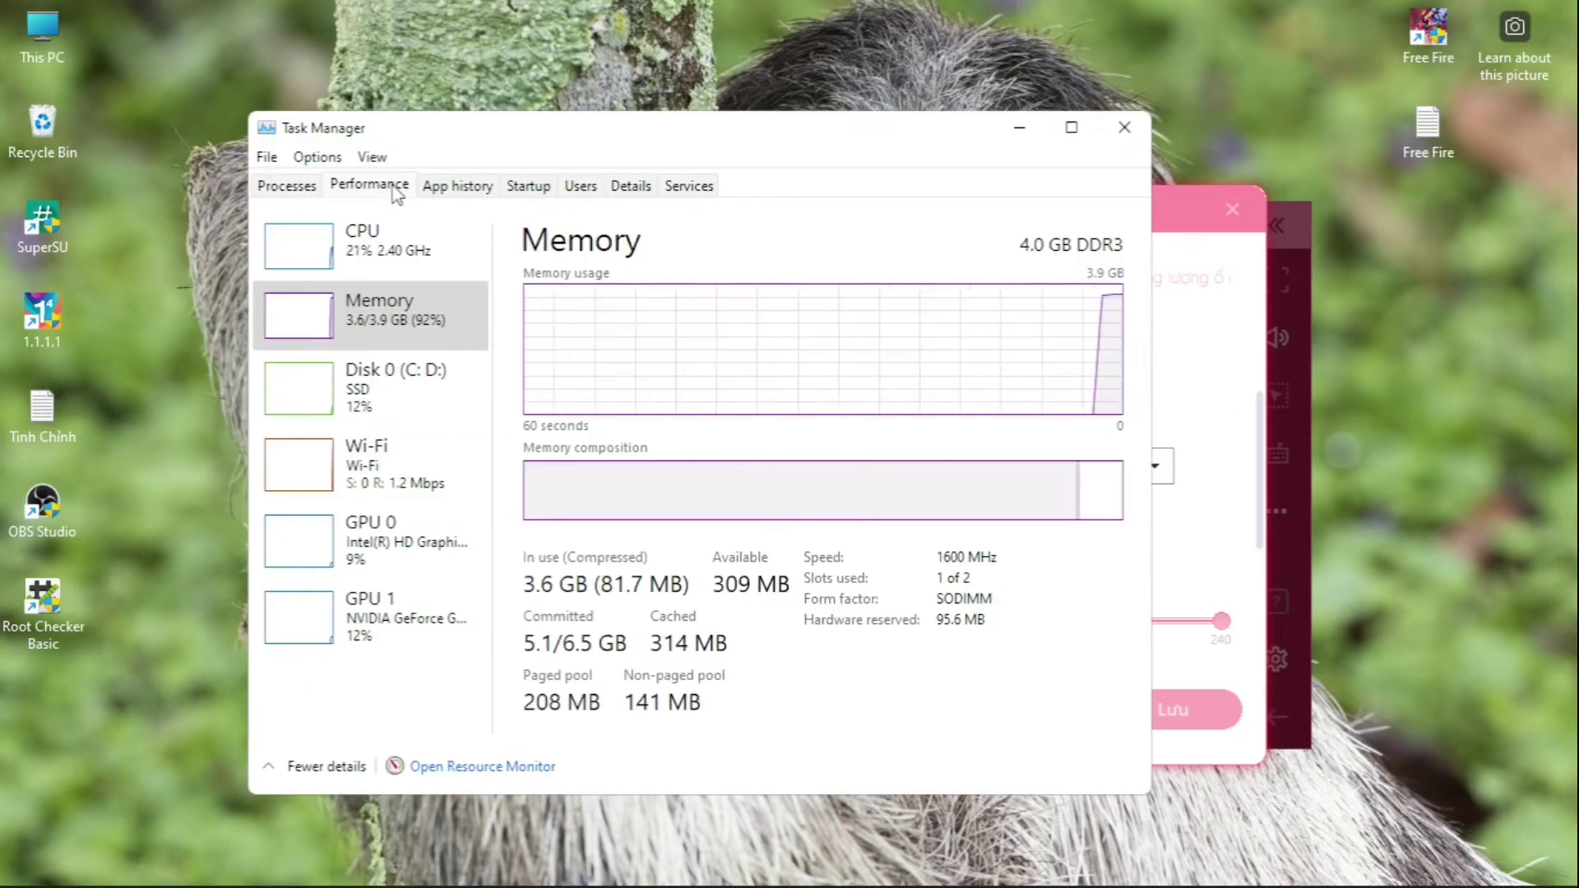
click(370, 247)
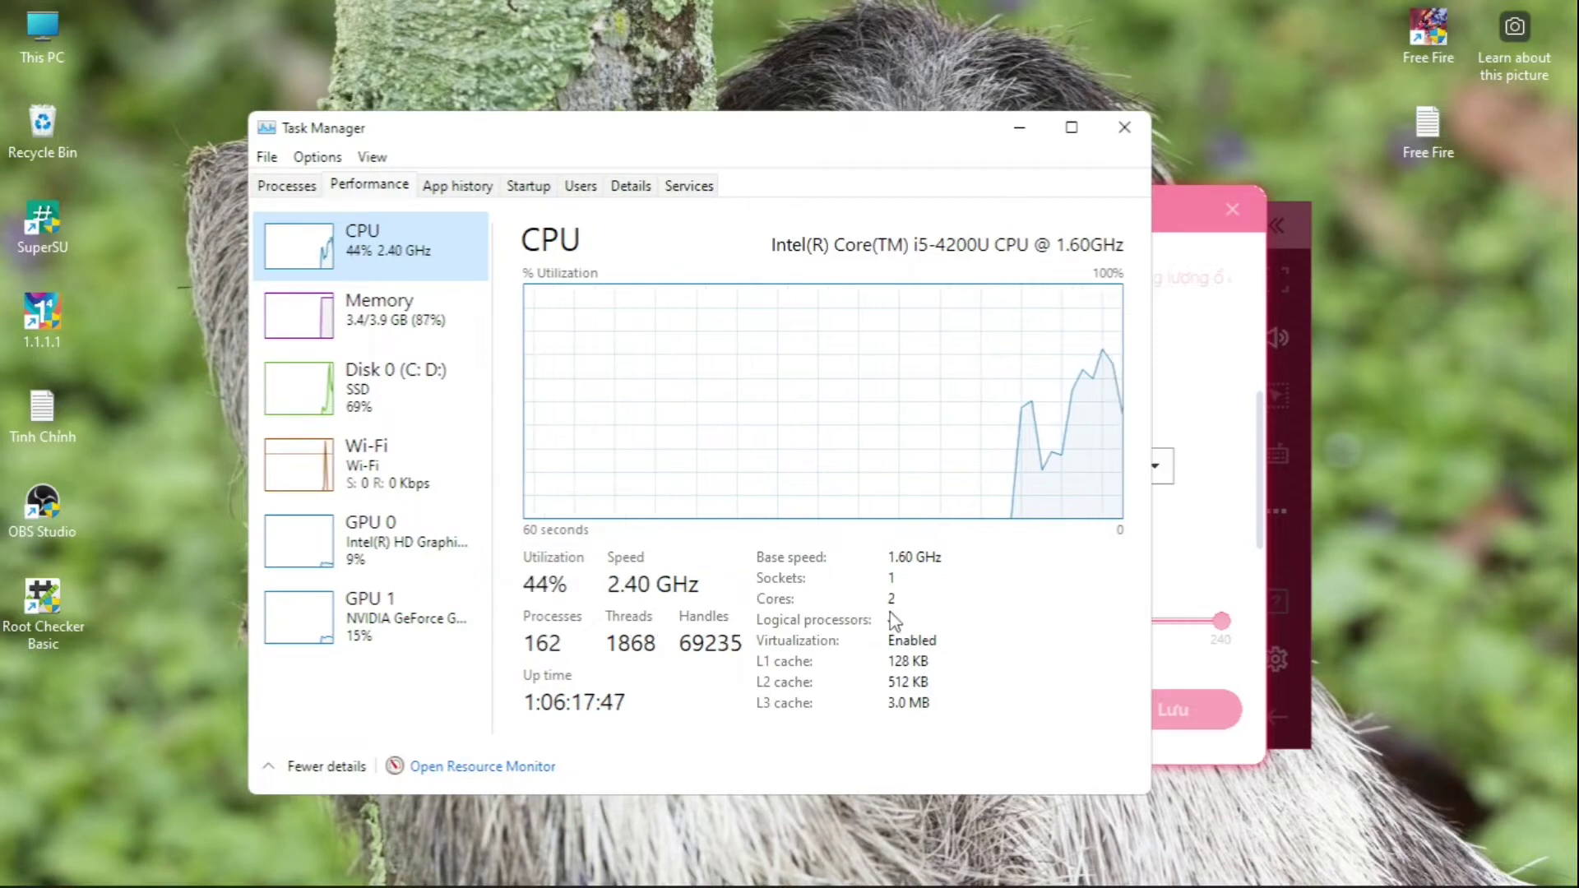
click(1122, 128)
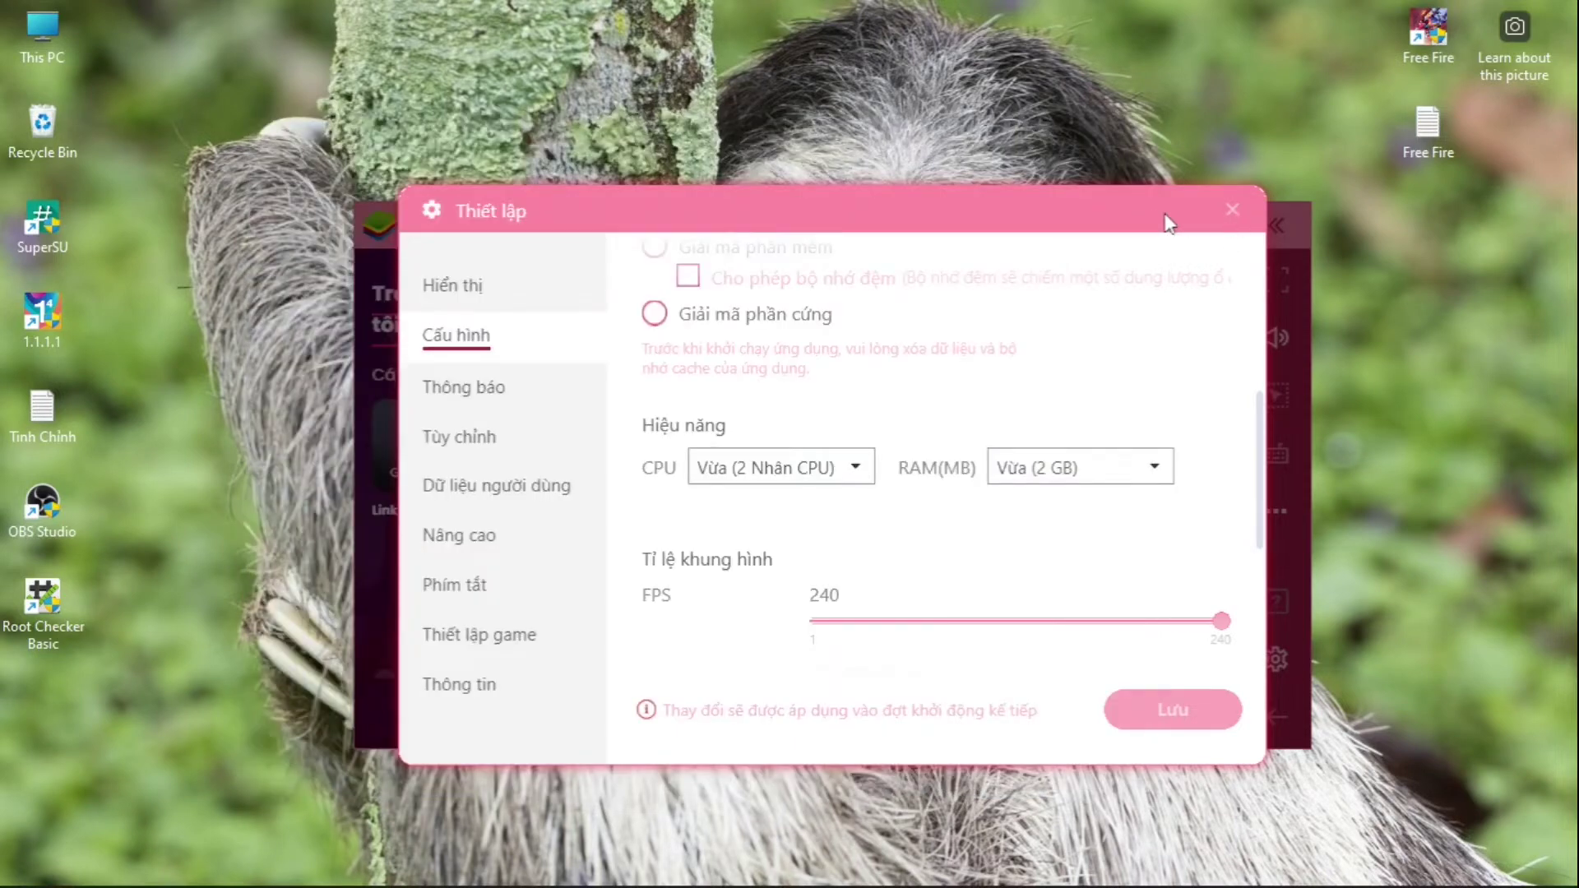
Try the Cao (4 Nhân CPU) allocation for the emulator and switch back to Vừa (2 Nhân CPU)
click(818, 475)
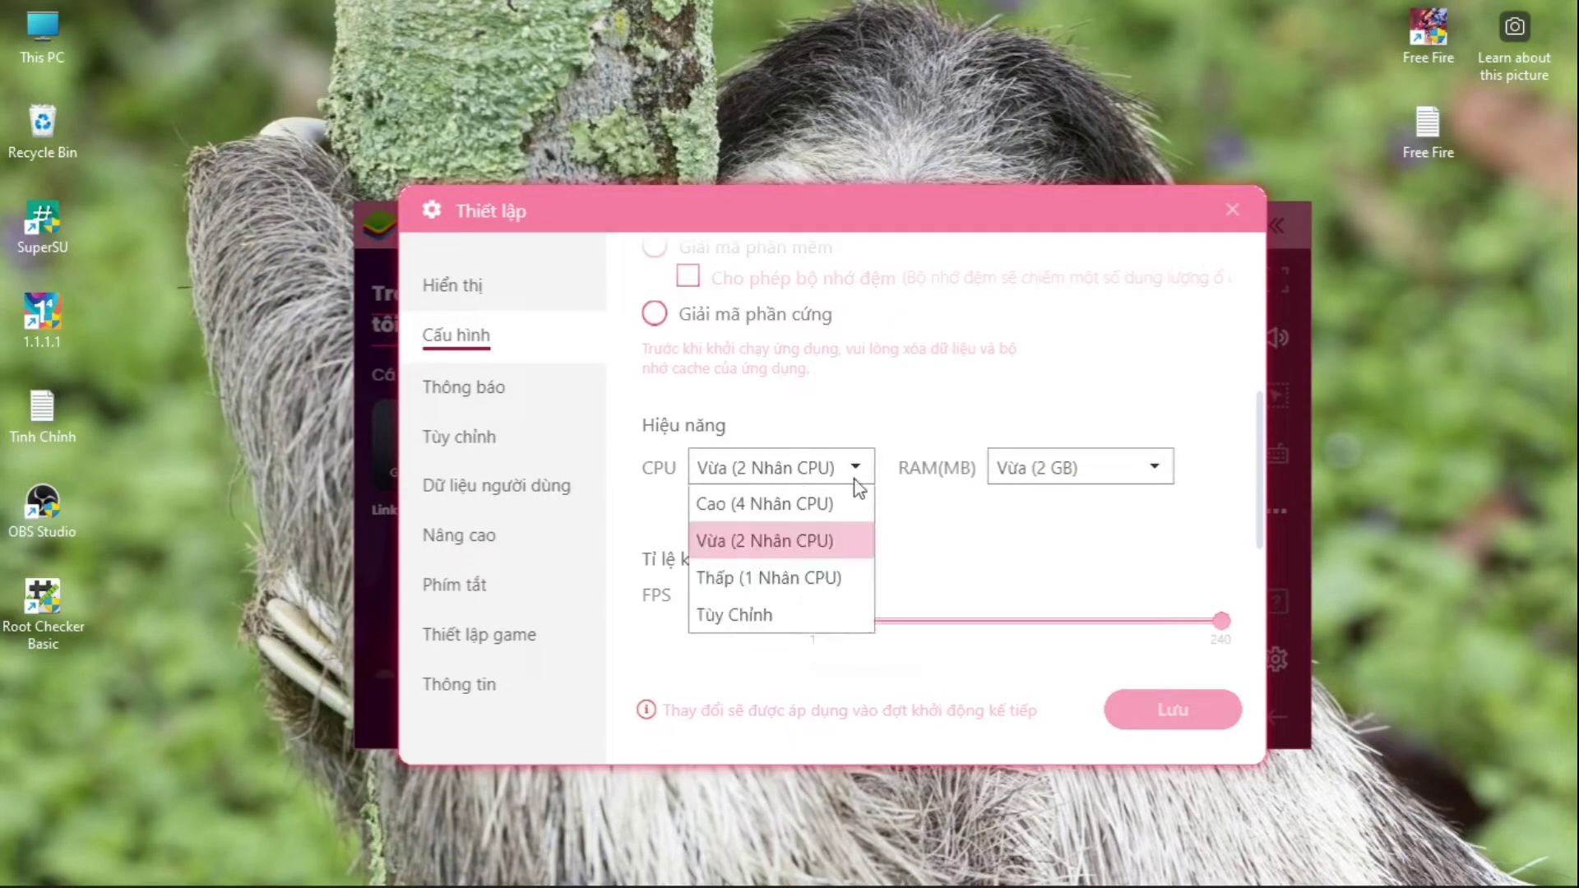
click(817, 499)
click(835, 477)
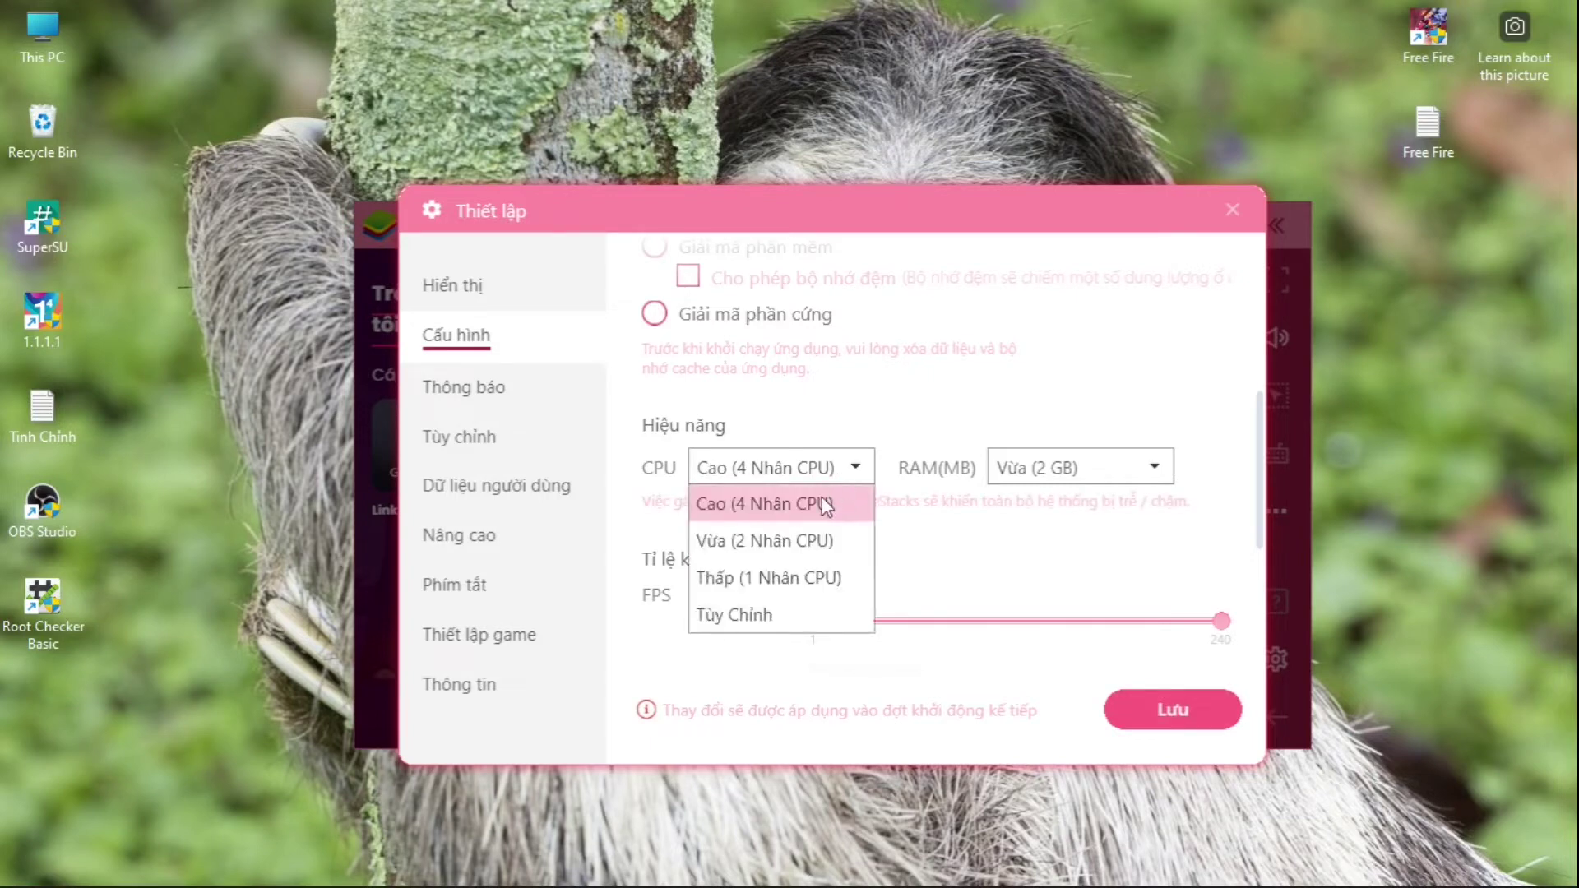
click(803, 541)
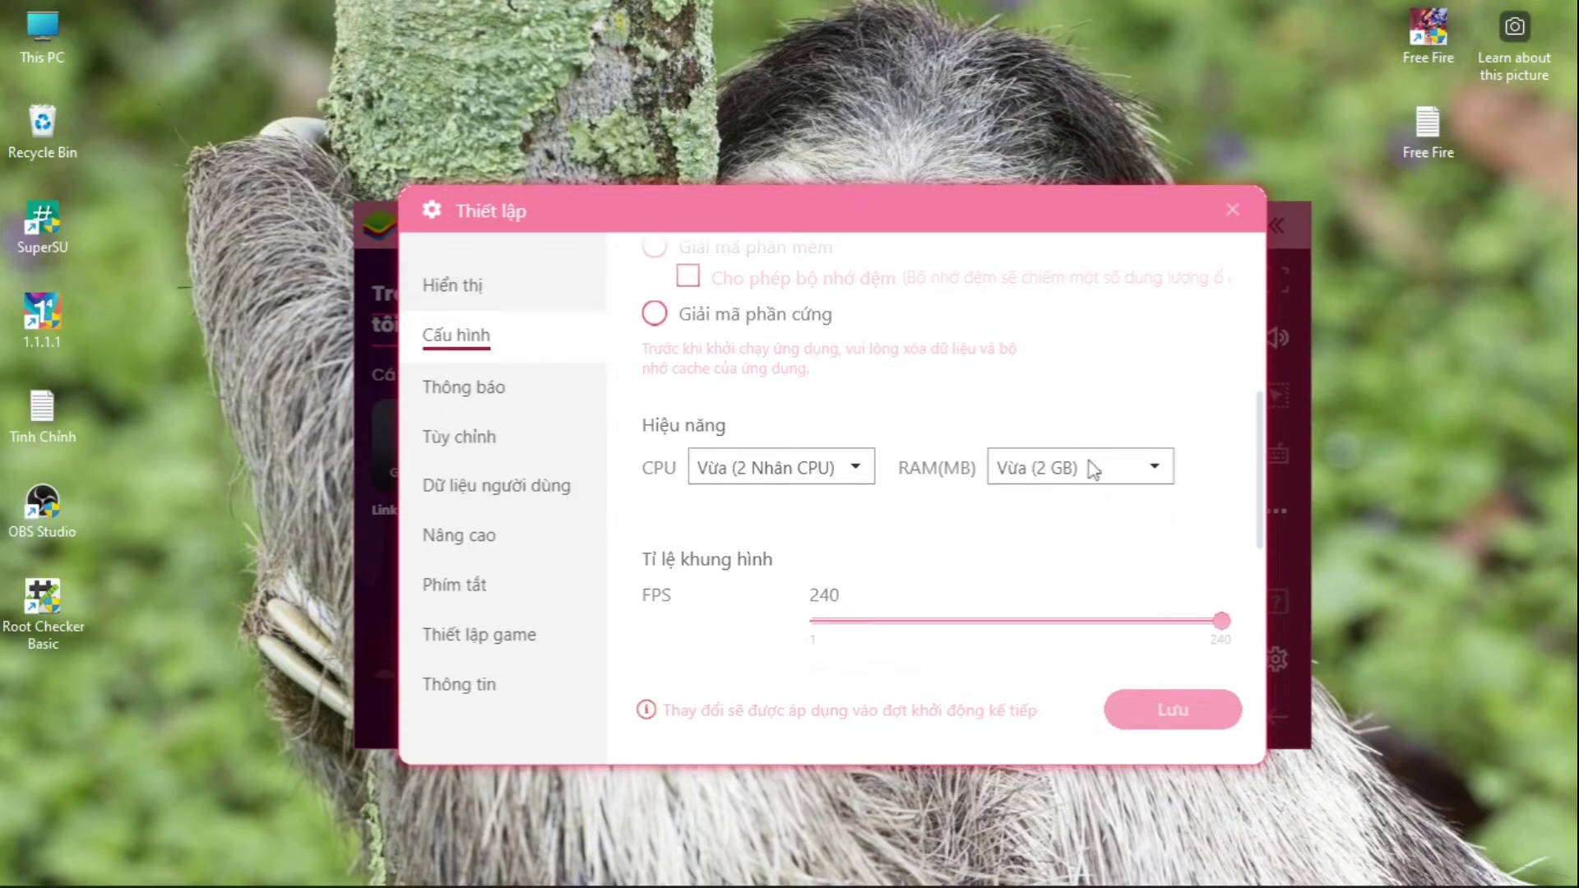
Check the PC's installed RAM in the Windows system properties and view the emulator's RAM allocation options
right_click(30, 35)
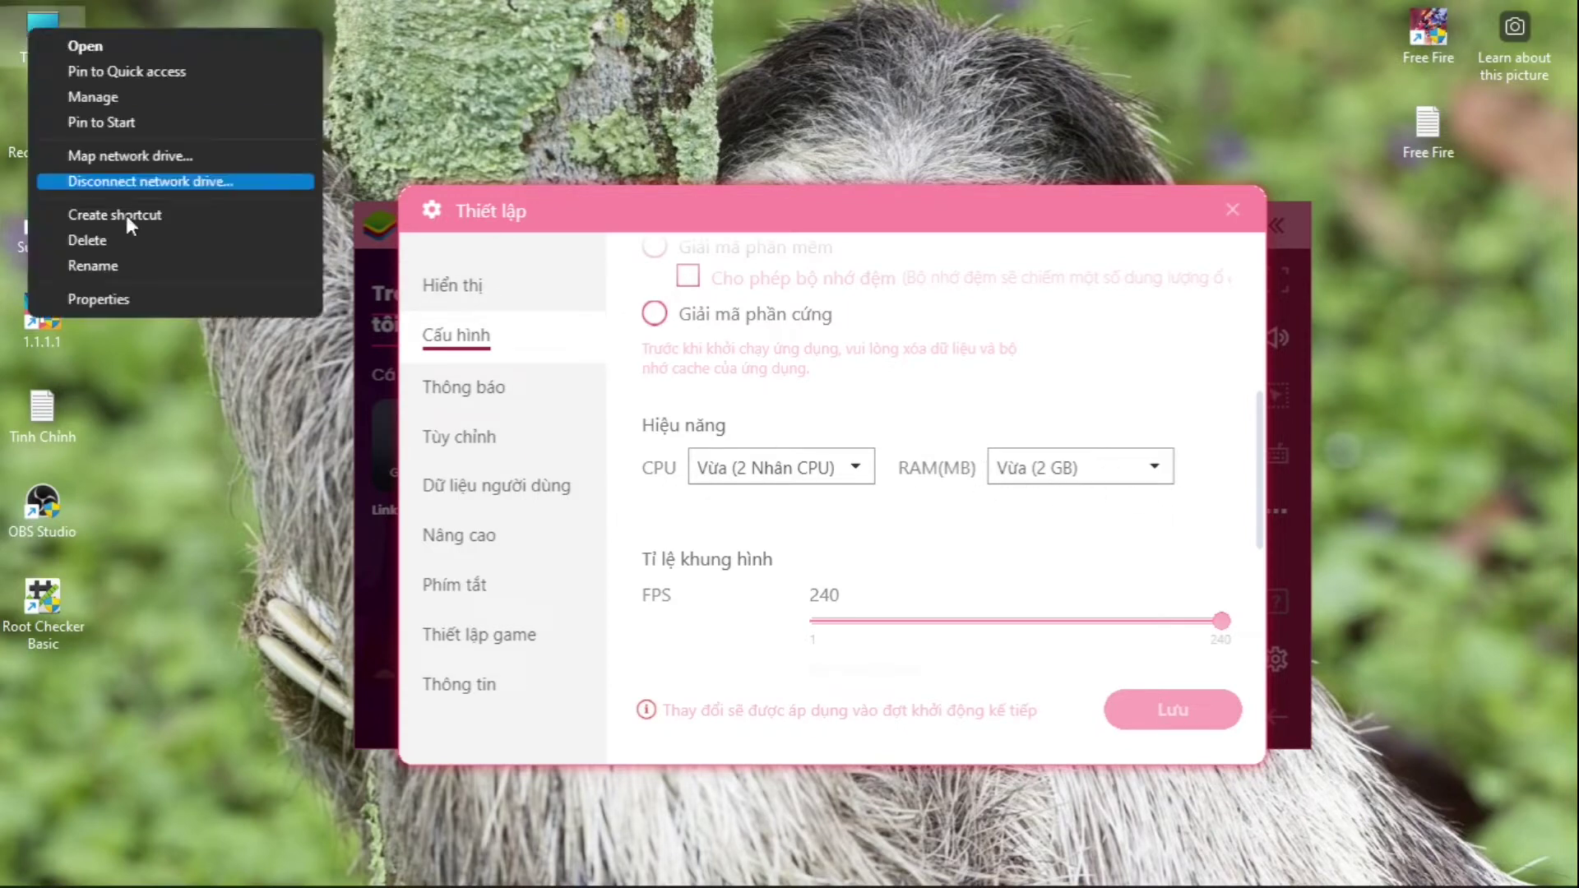
click(140, 298)
drag(632, 371, 574, 371)
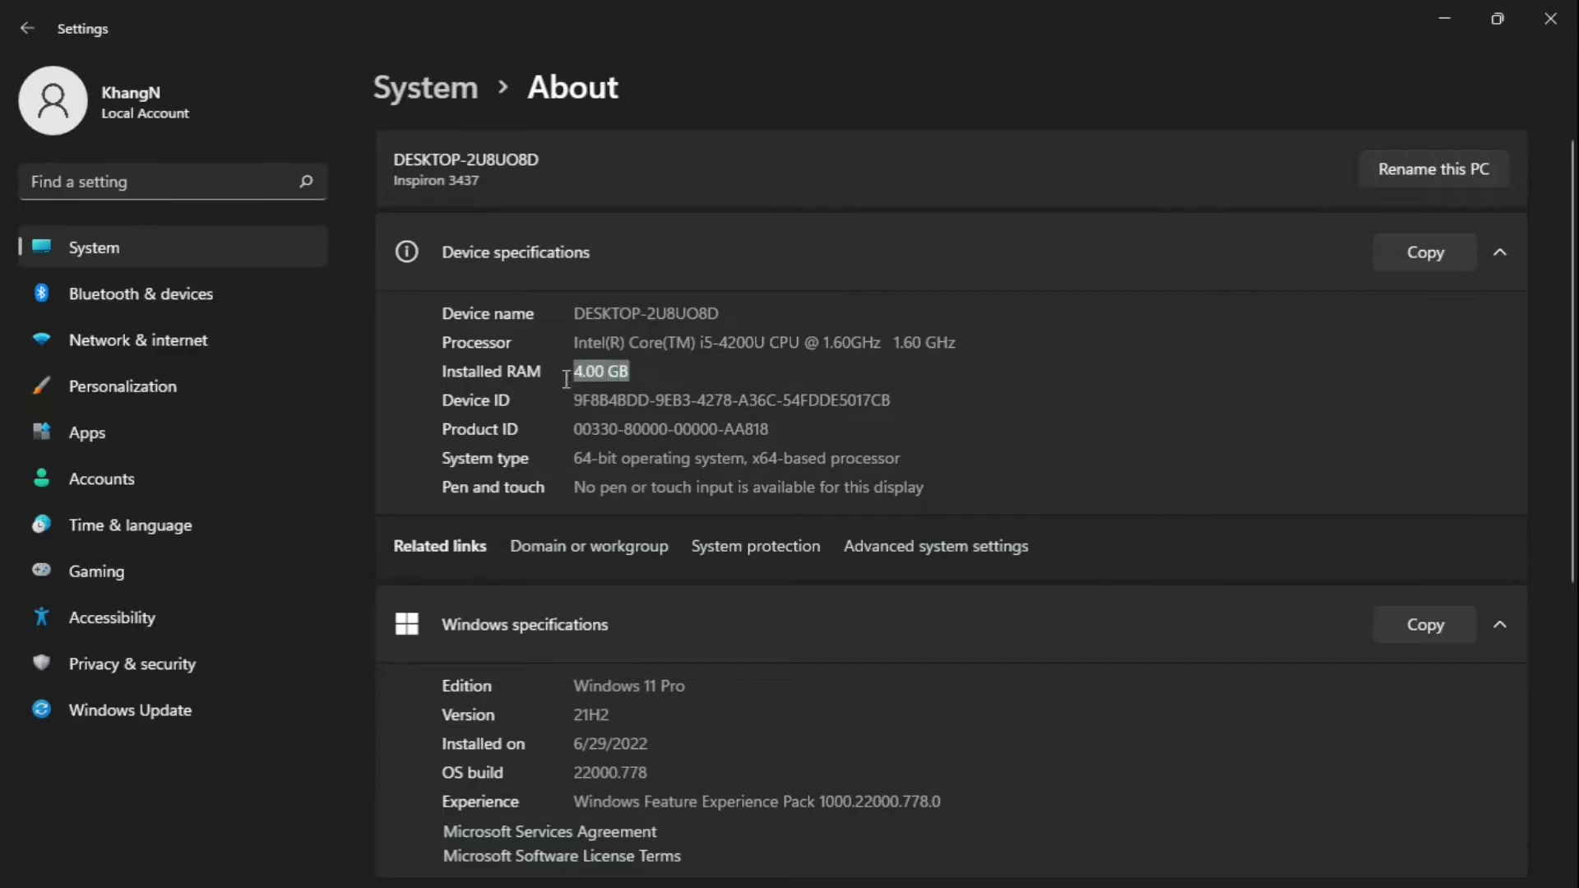
click(1550, 18)
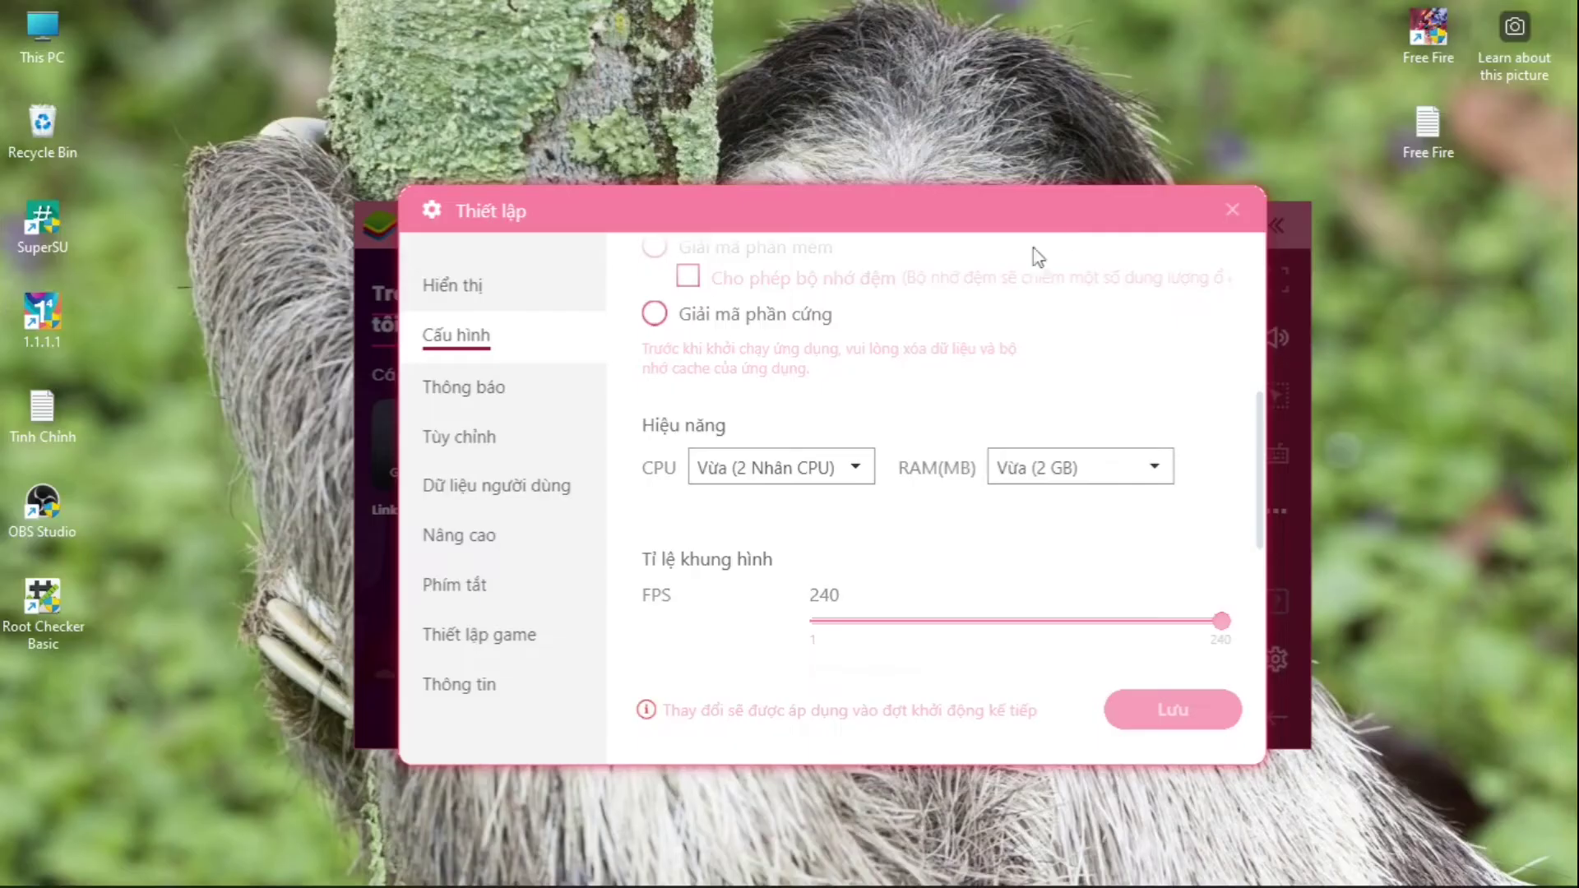
click(1126, 468)
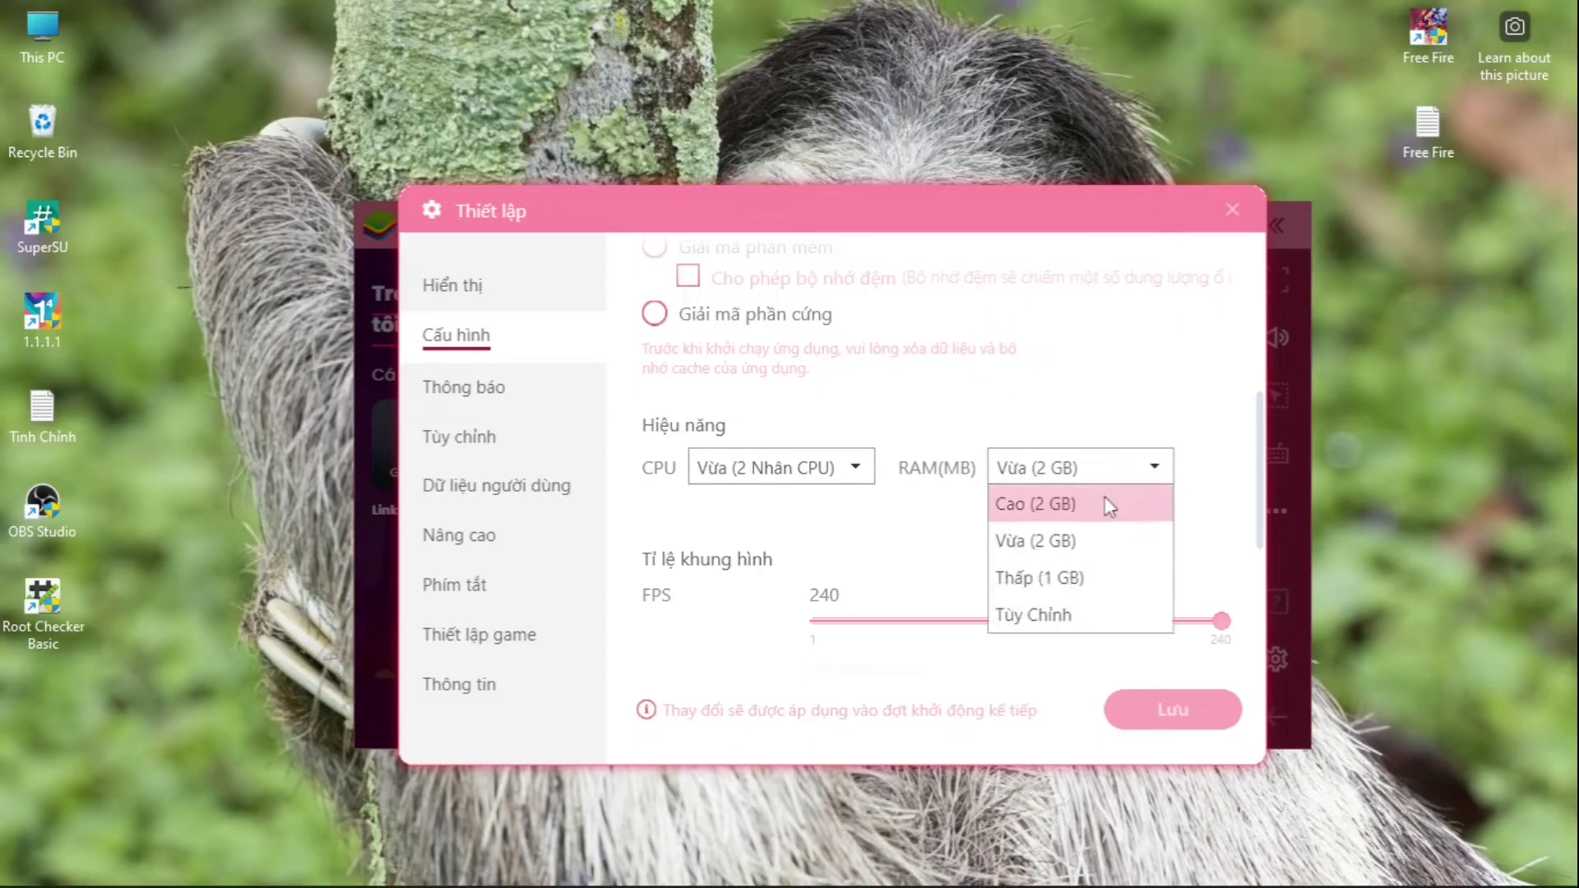
click(1114, 373)
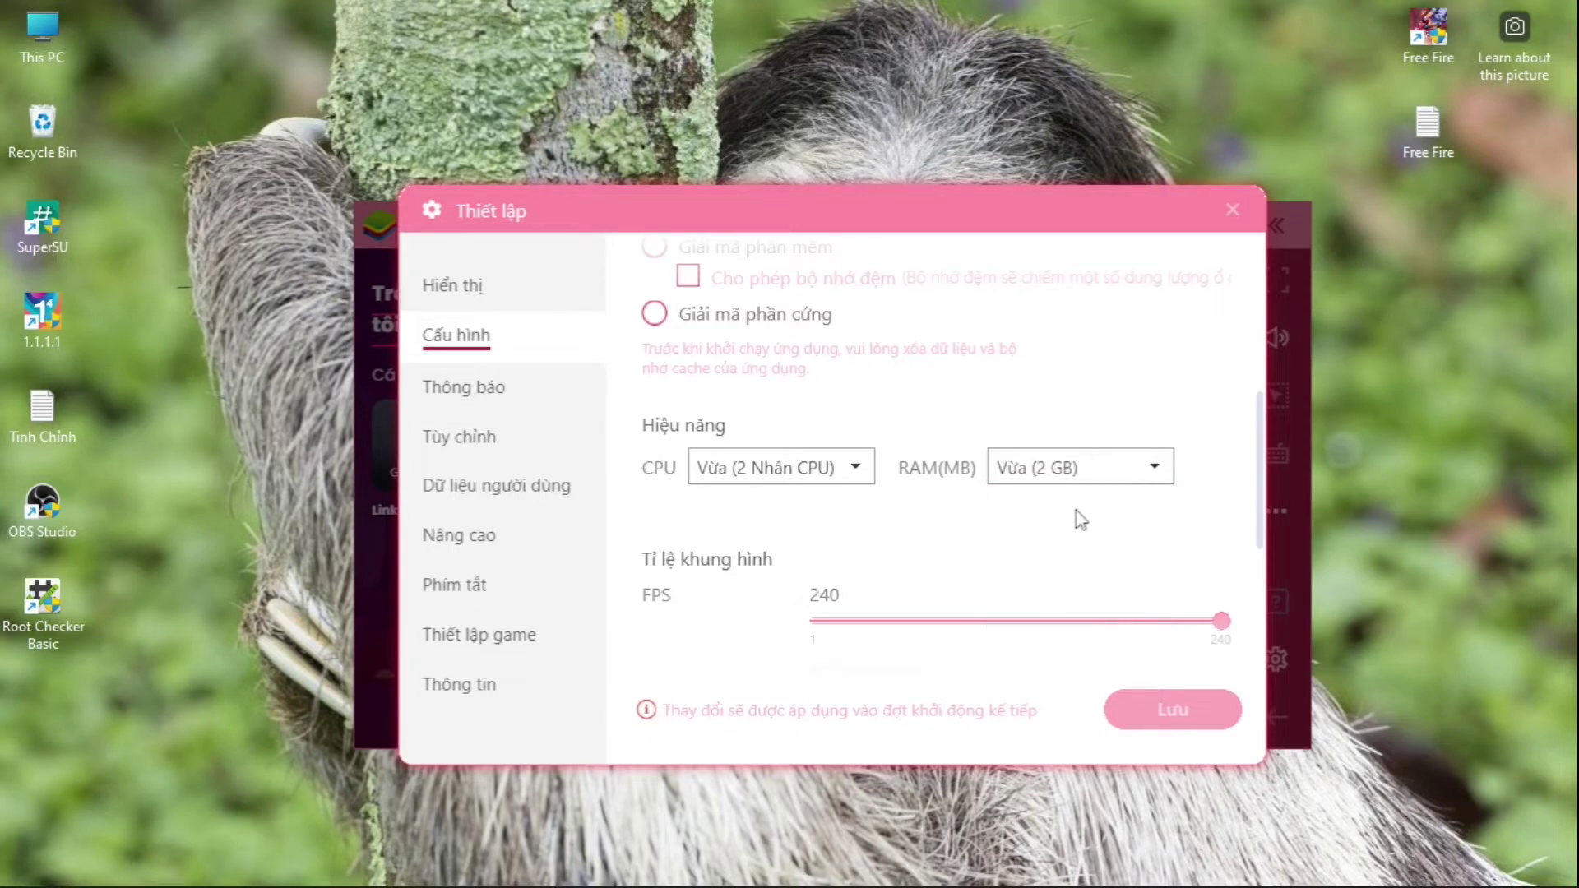
Turn the high frame rate option (Mở khung hình tốc độ cao) off and on again, and set the FPS to 240
scroll(1078, 518, down, 3)
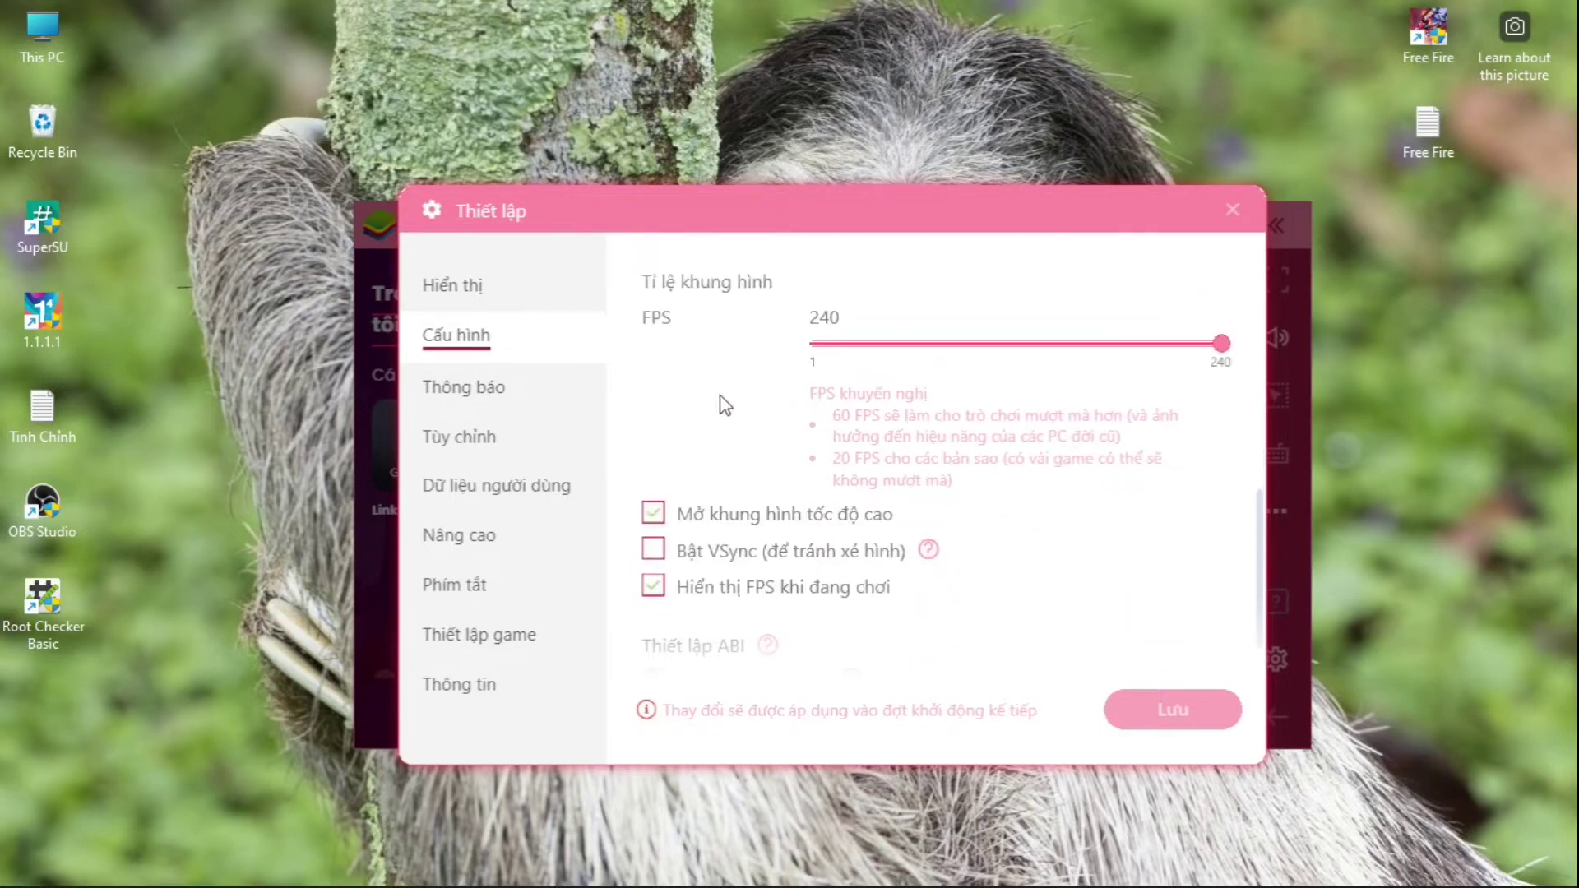
click(667, 521)
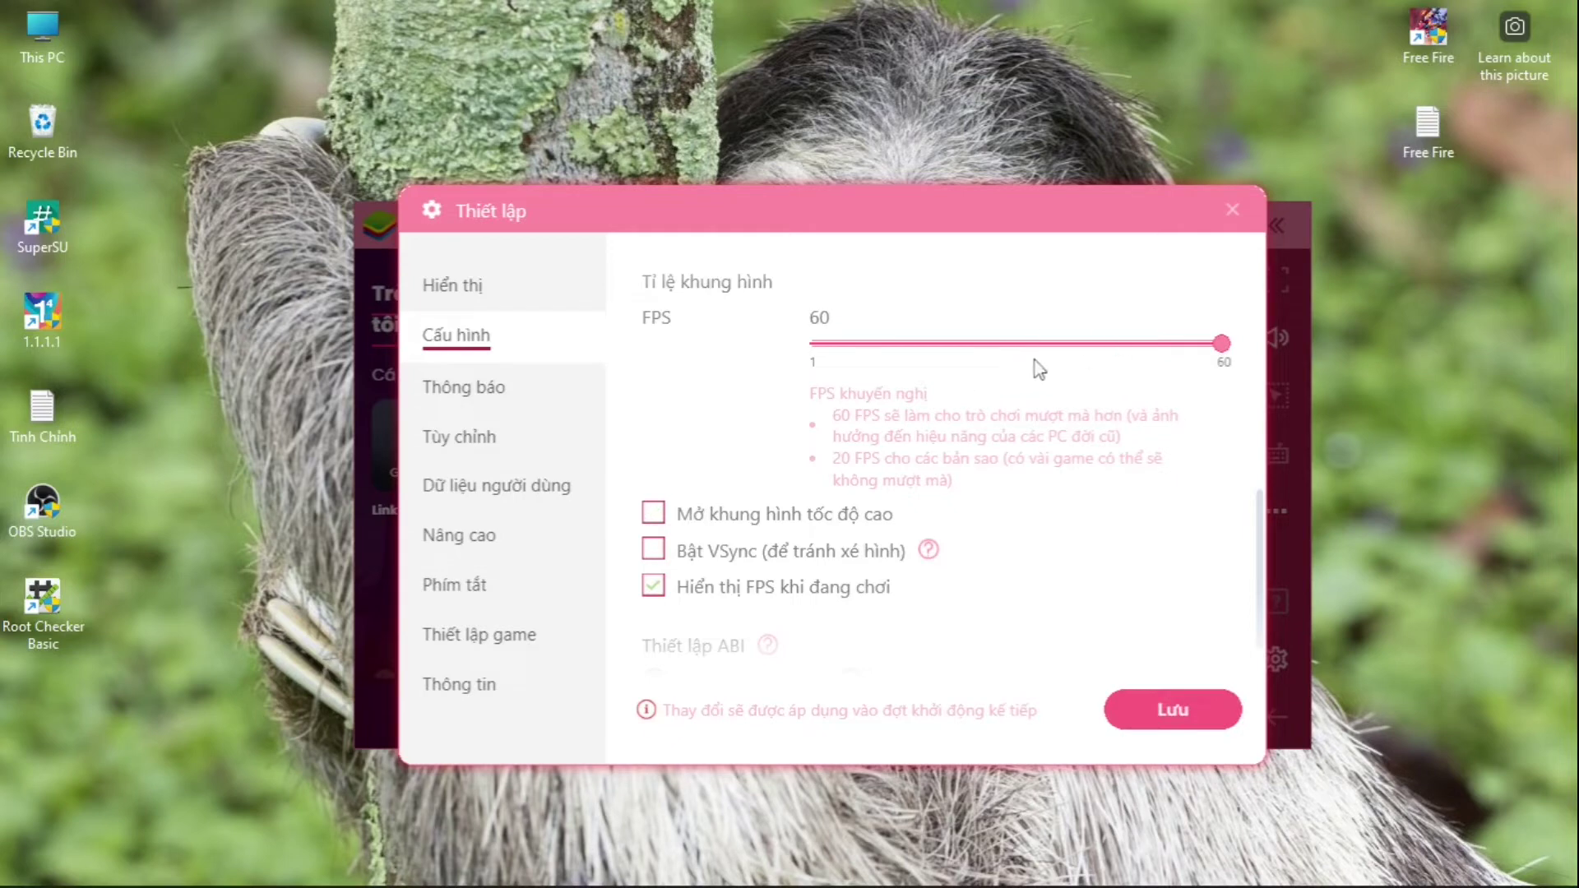
click(664, 514)
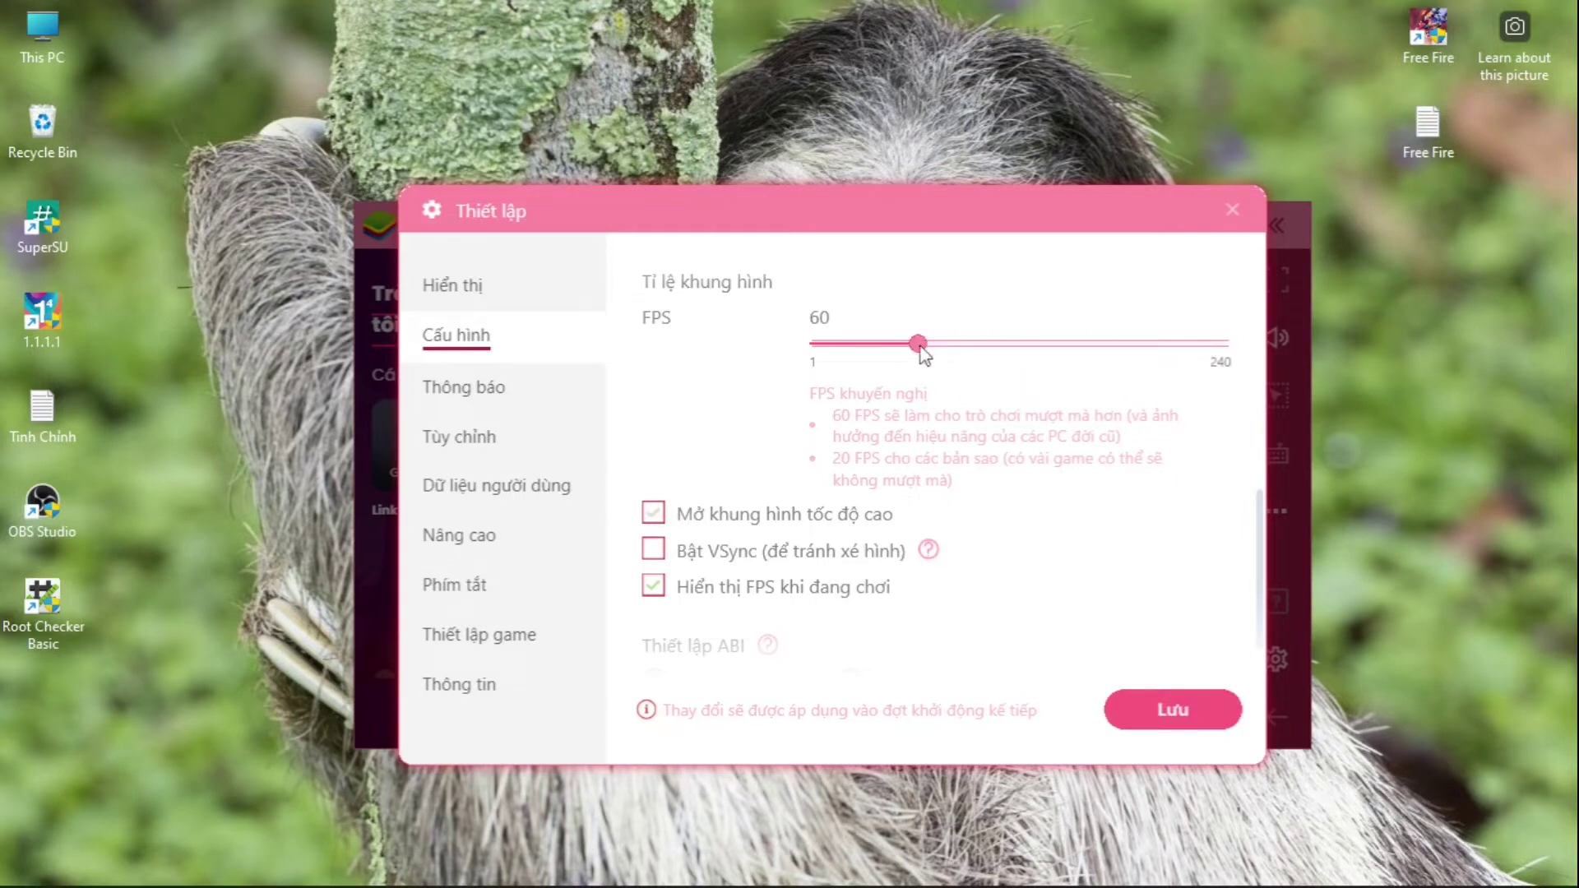
drag(924, 354, 1229, 347)
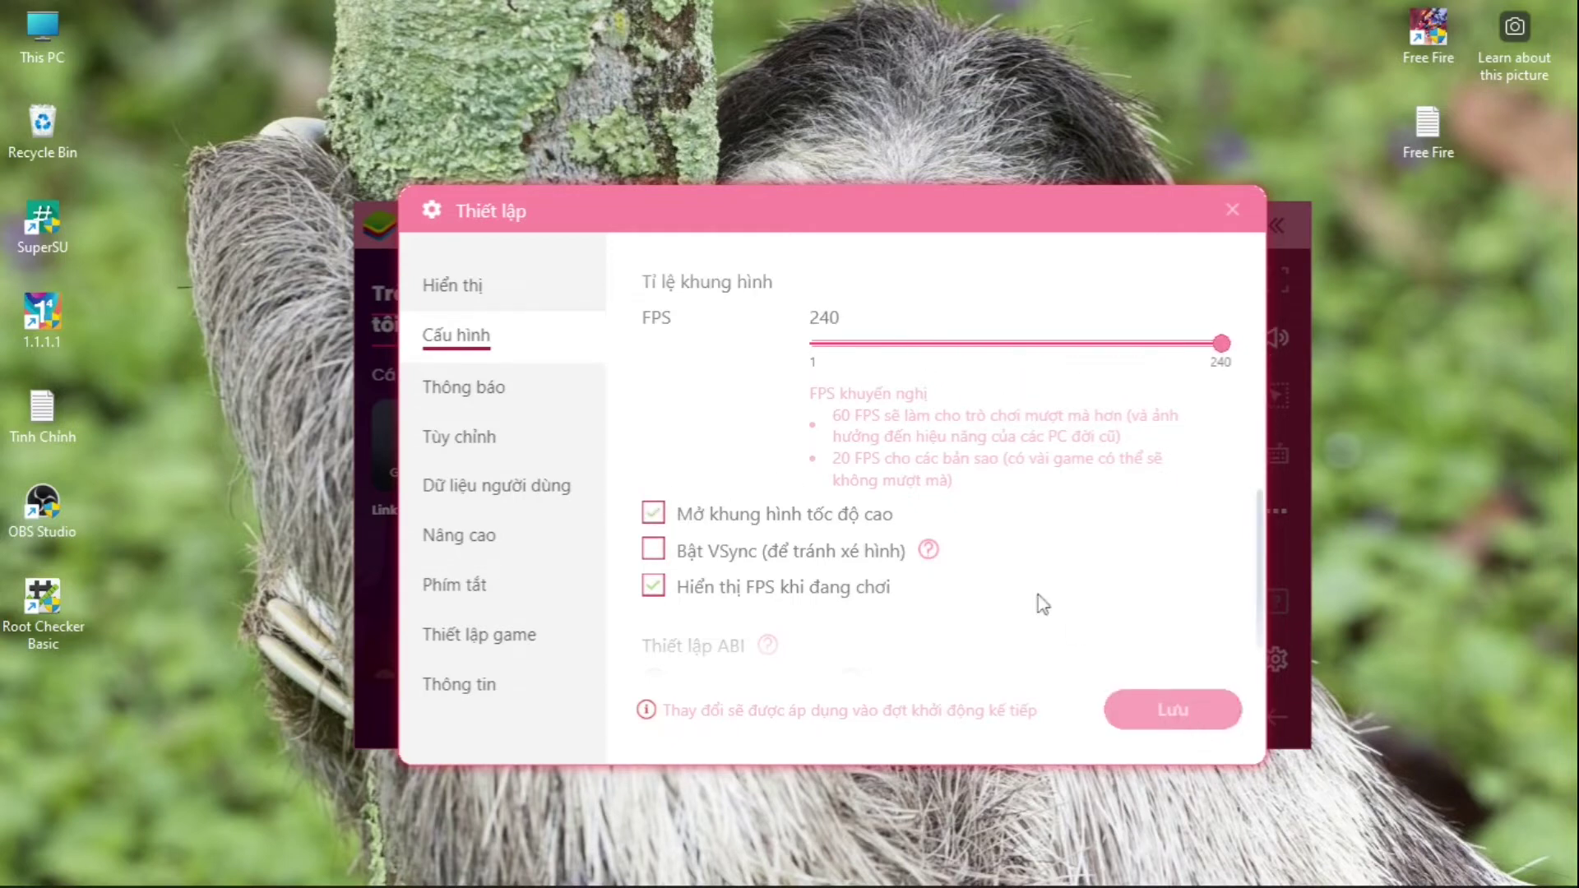
Review the emulator's ABI setting and its Thông báo (notification) options
scroll(1043, 605, down, 1)
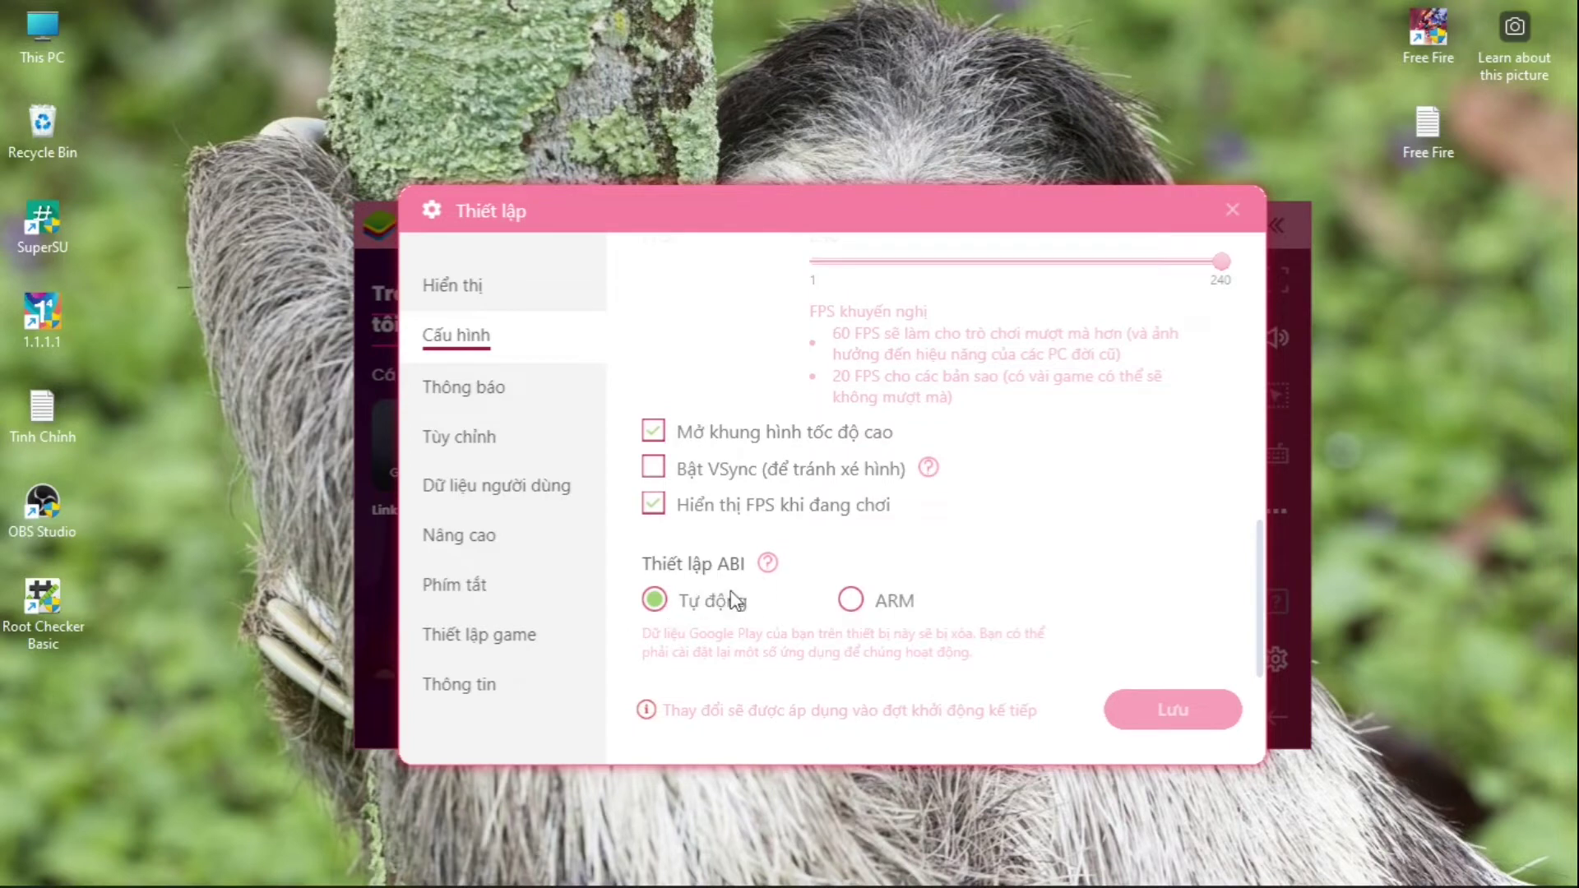
click(467, 402)
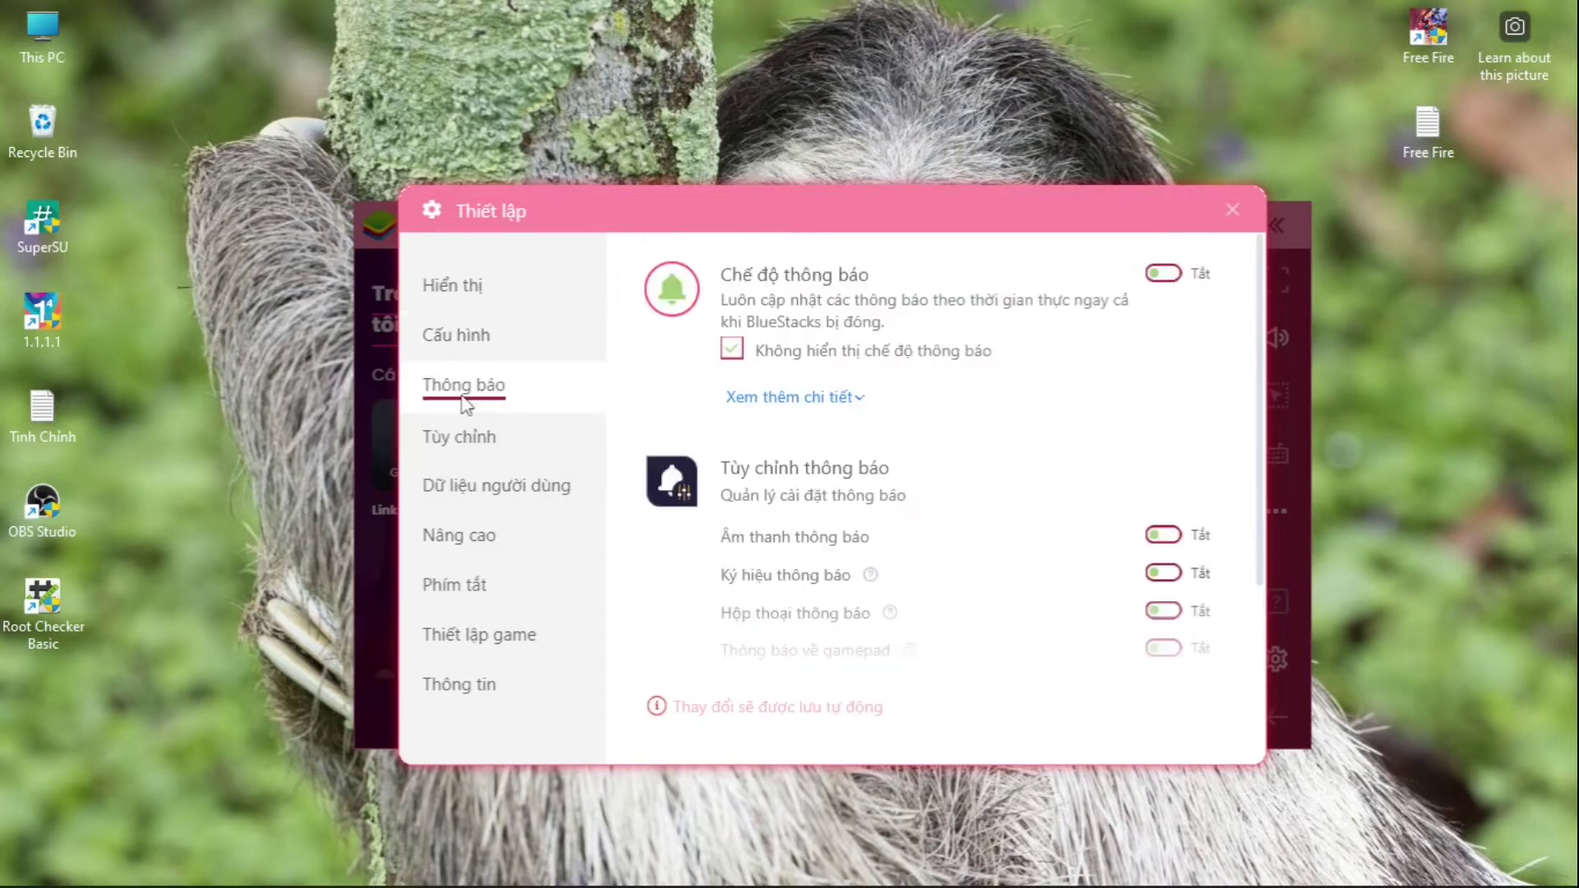
scroll(1123, 352, down, 1)
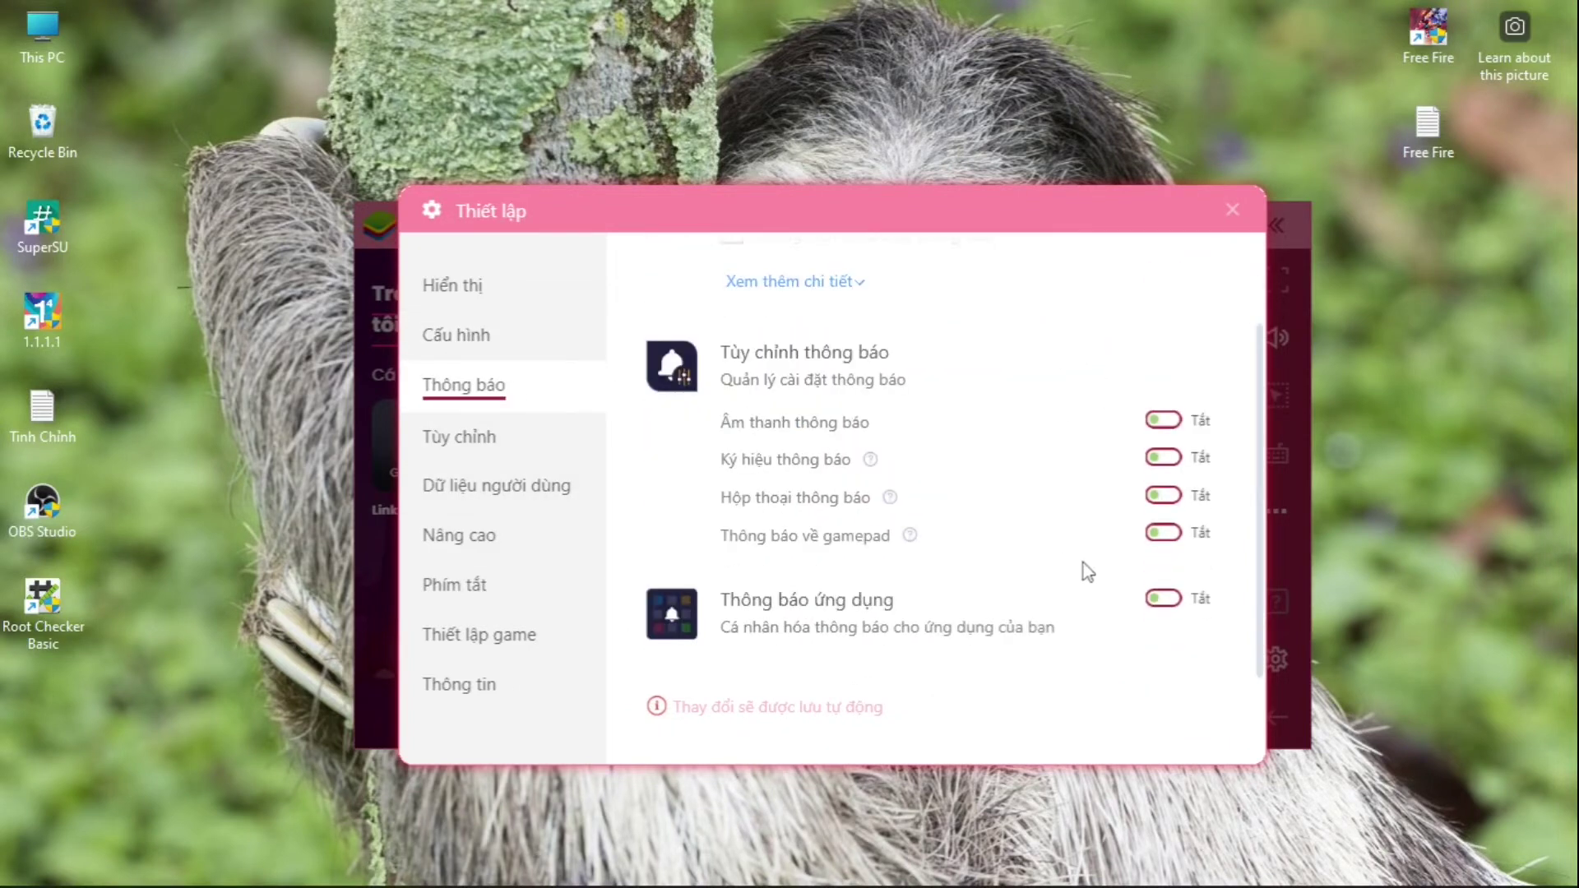
Browse the emulator's language choices in the Tùy chỉnh settings and select Tiếng Việt (Việt Nam)
scroll(1145, 500, up, 1)
click(549, 440)
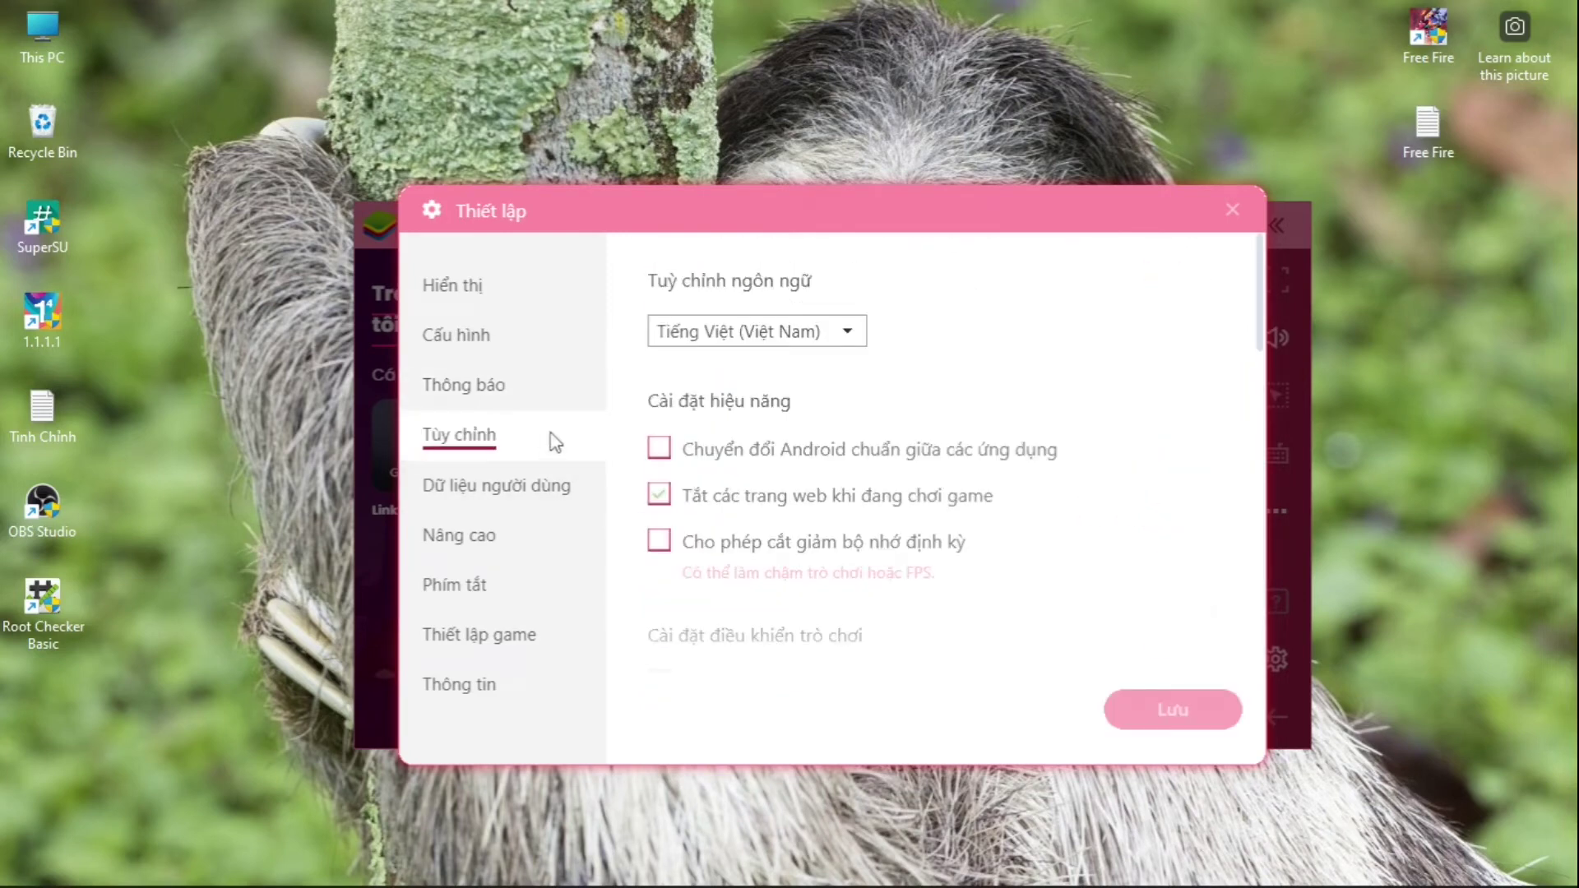
click(843, 331)
scroll(810, 385, up, 3)
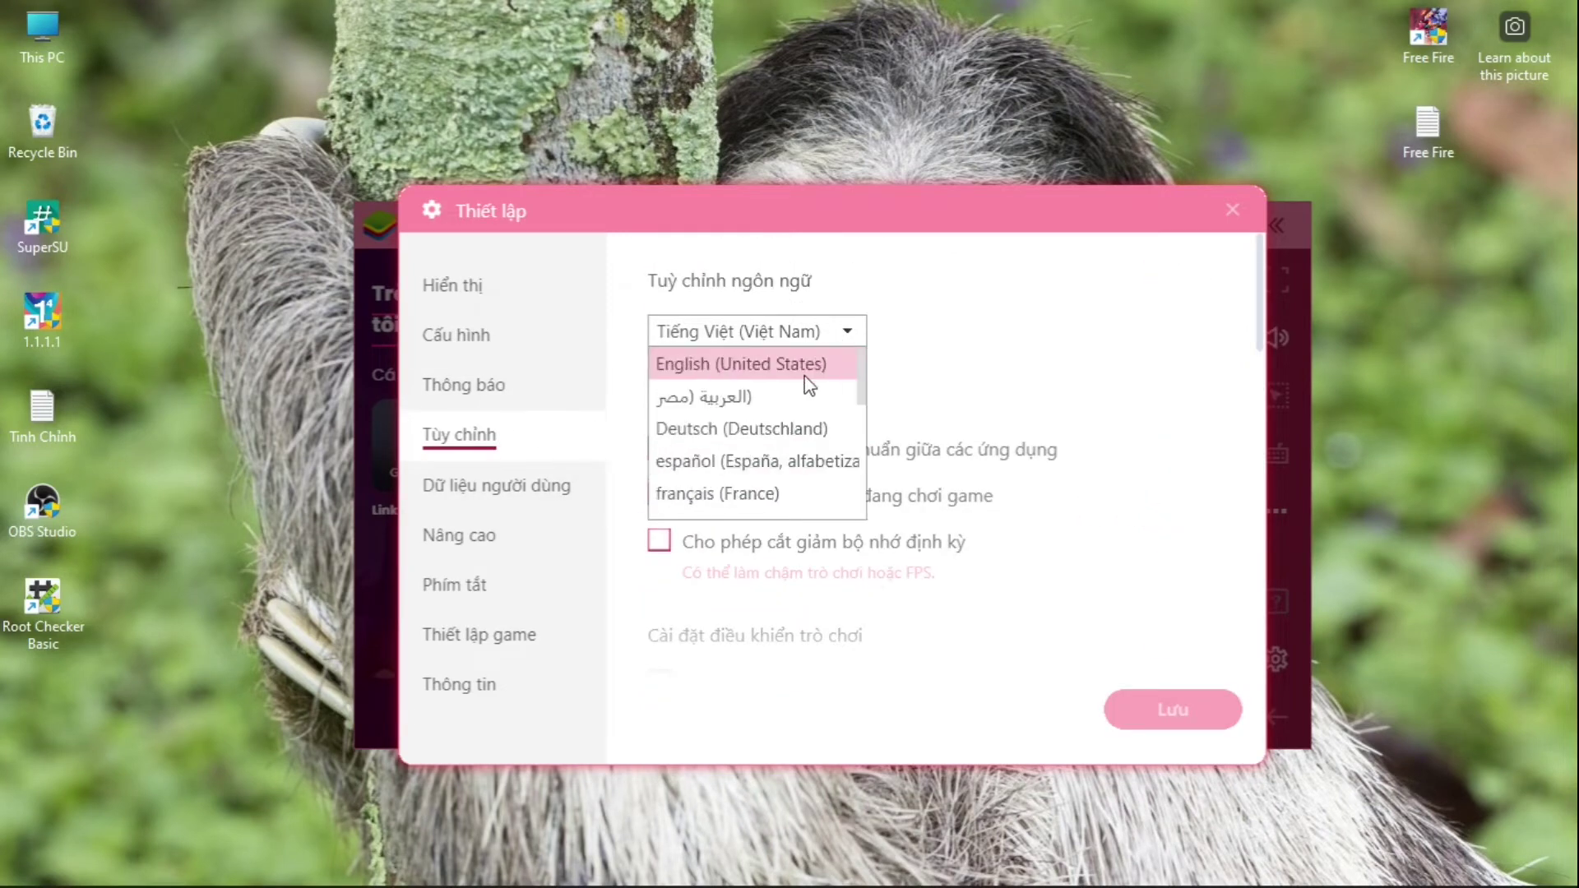
scroll(791, 379, down, 3)
click(768, 461)
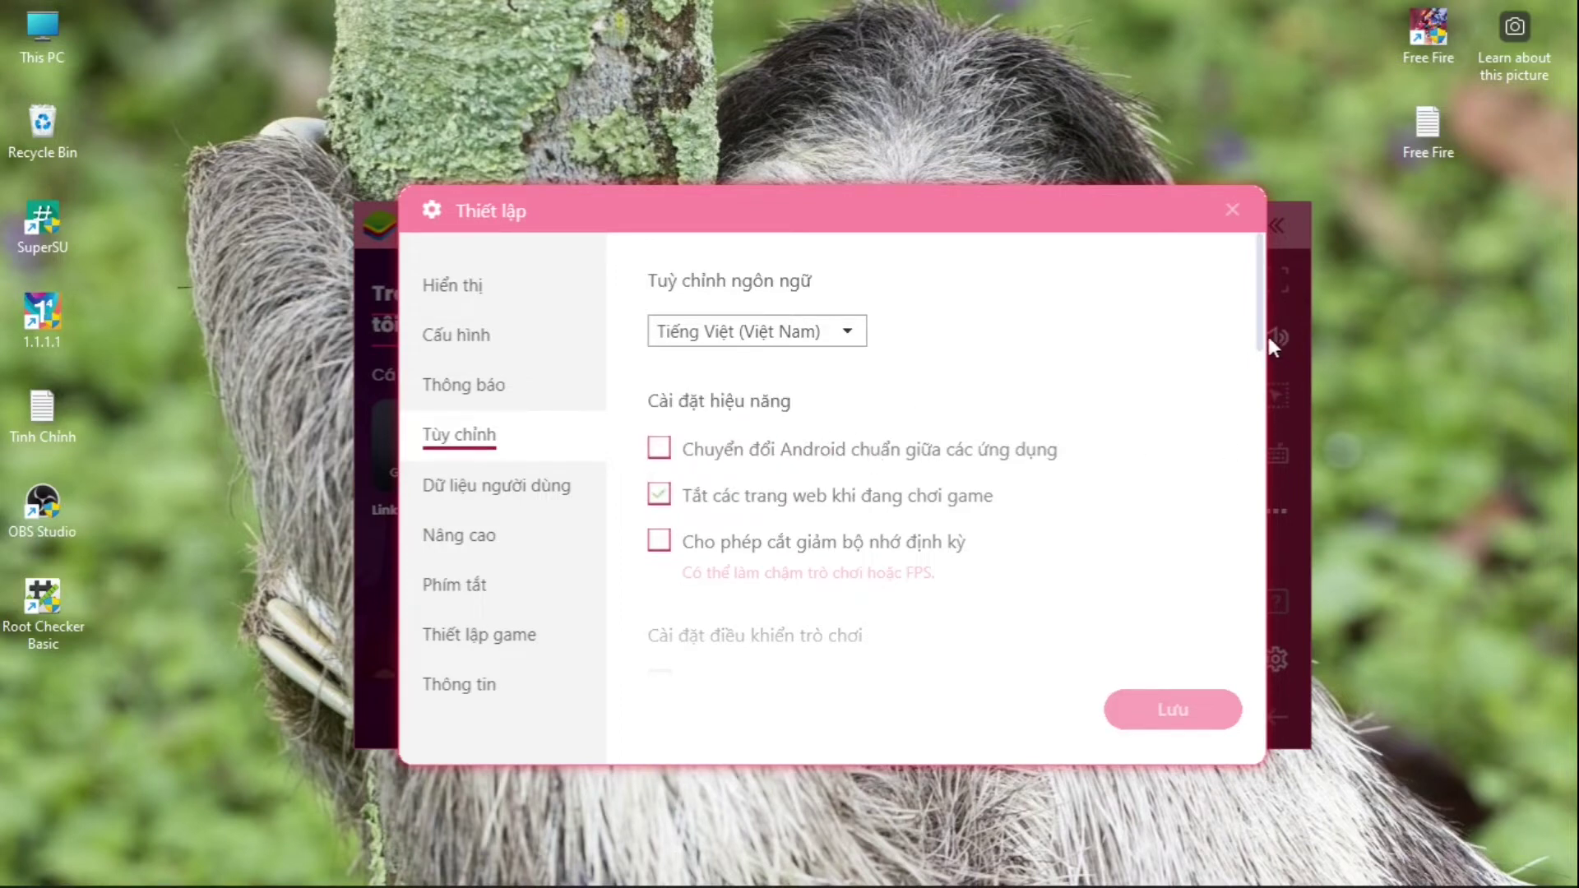
Review the remaining Tùy chỉnh options and the Nâng cao device profile settings, and close the emulator settings
drag(1266, 333, 1233, 564)
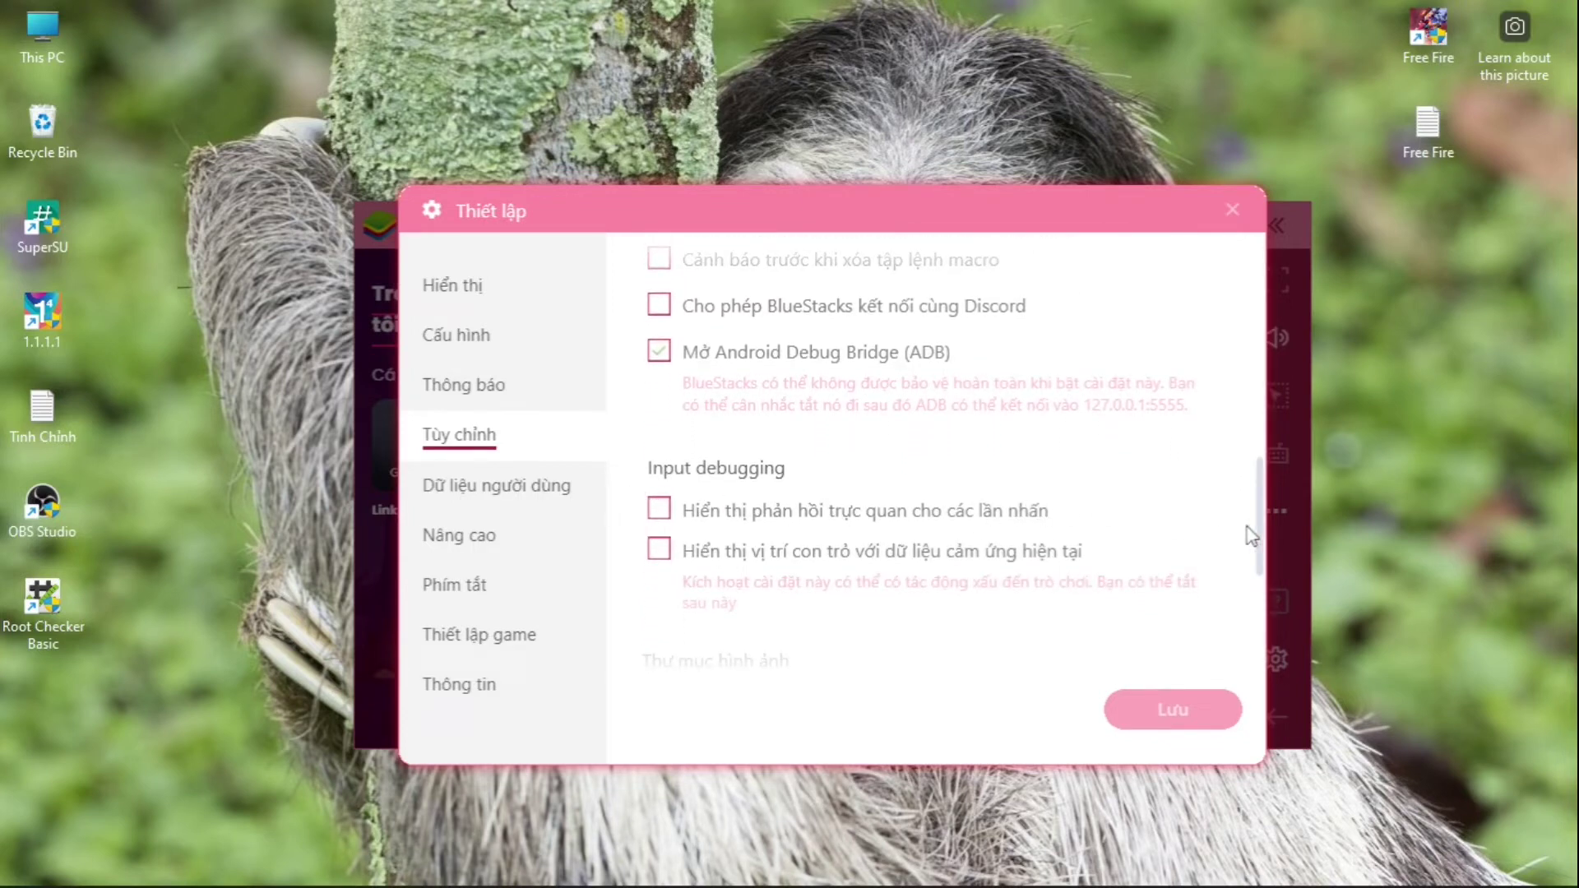
drag(1247, 536, 1230, 634)
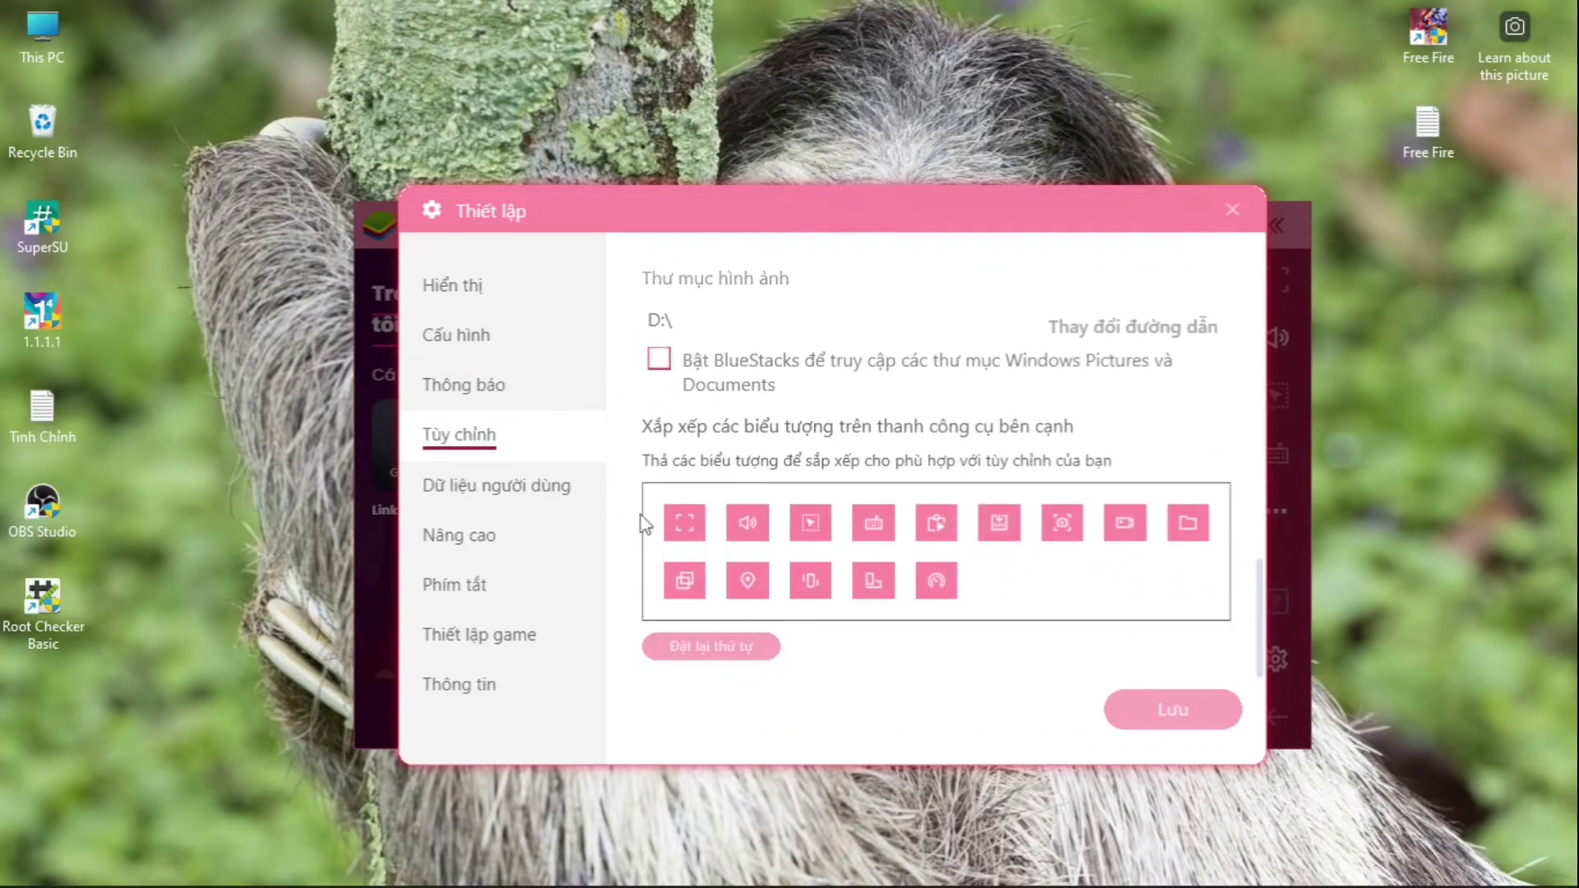
click(497, 558)
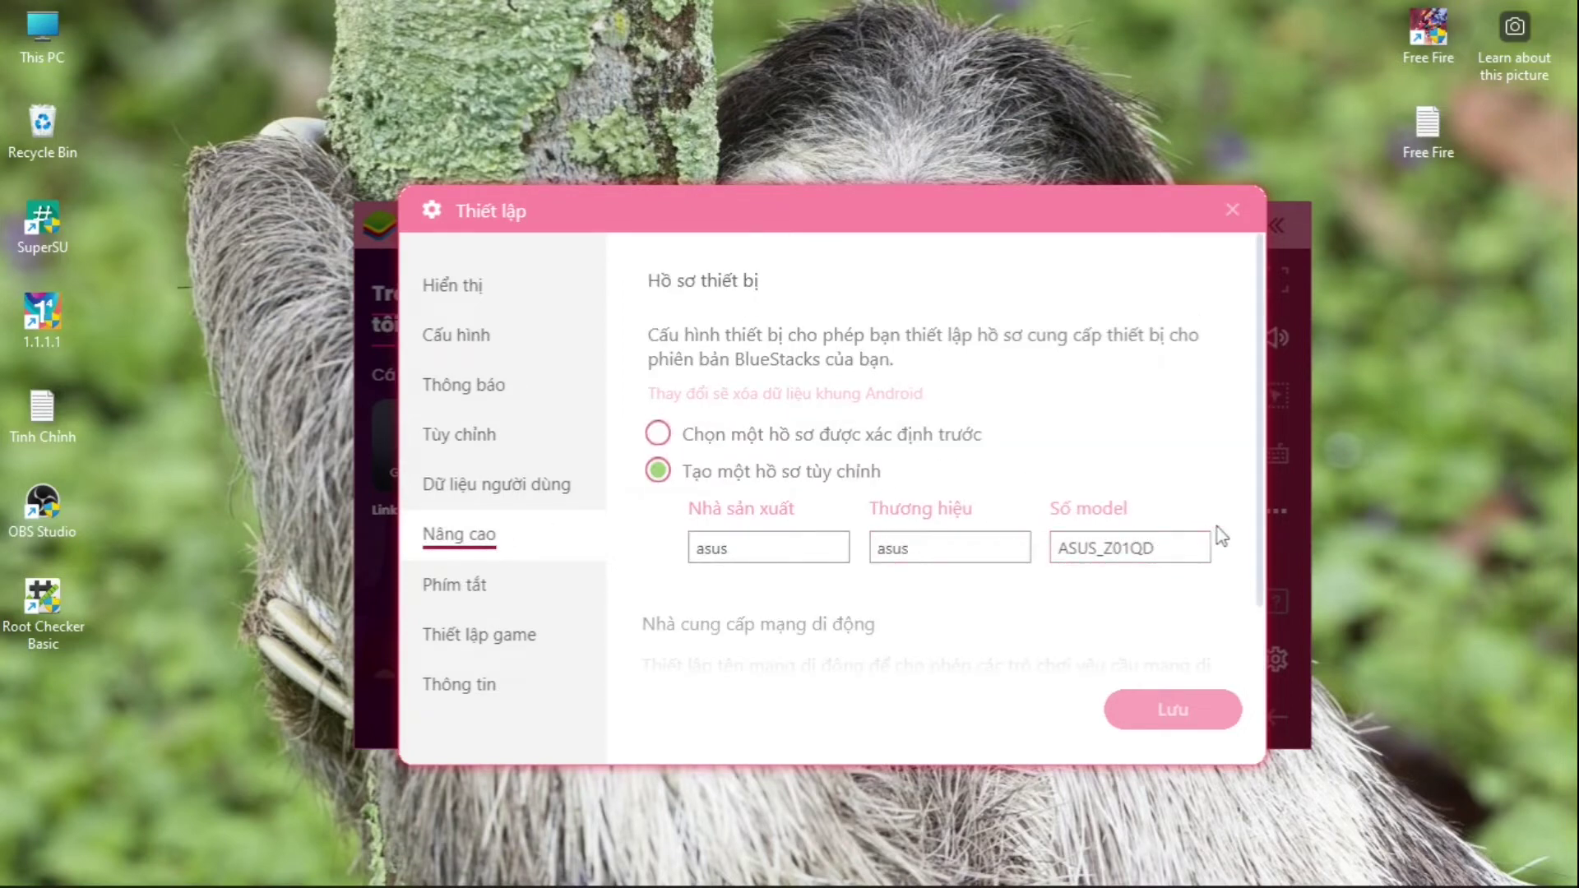
drag(1256, 524, 1249, 617)
key(Escape)
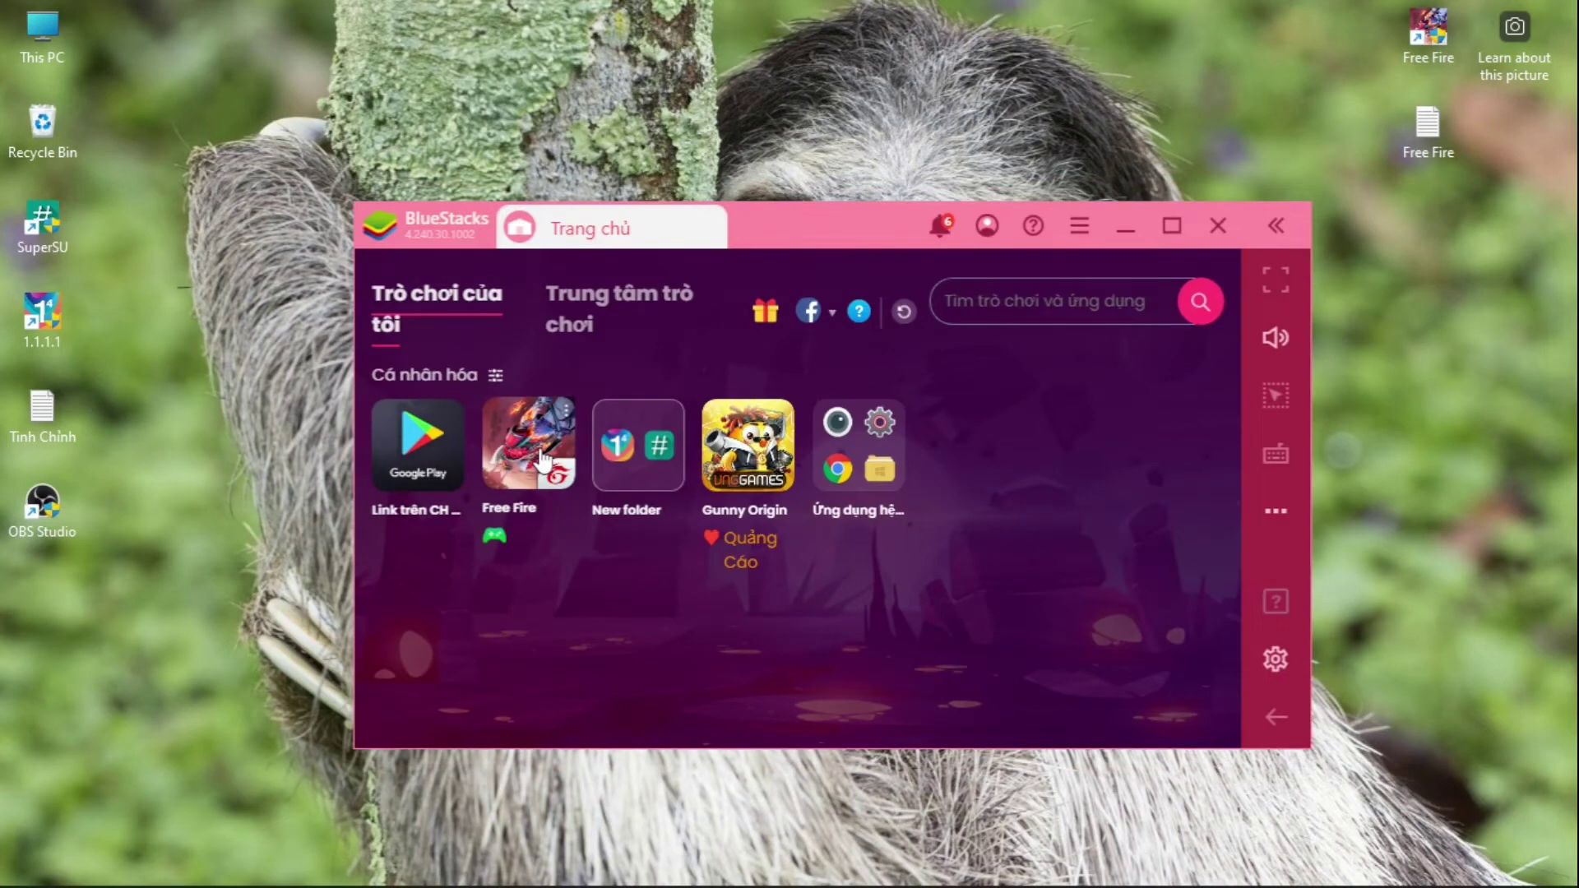
Launch Free Fire in the emulator and bring up the detailed process list in Windows Task Manager
click(541, 459)
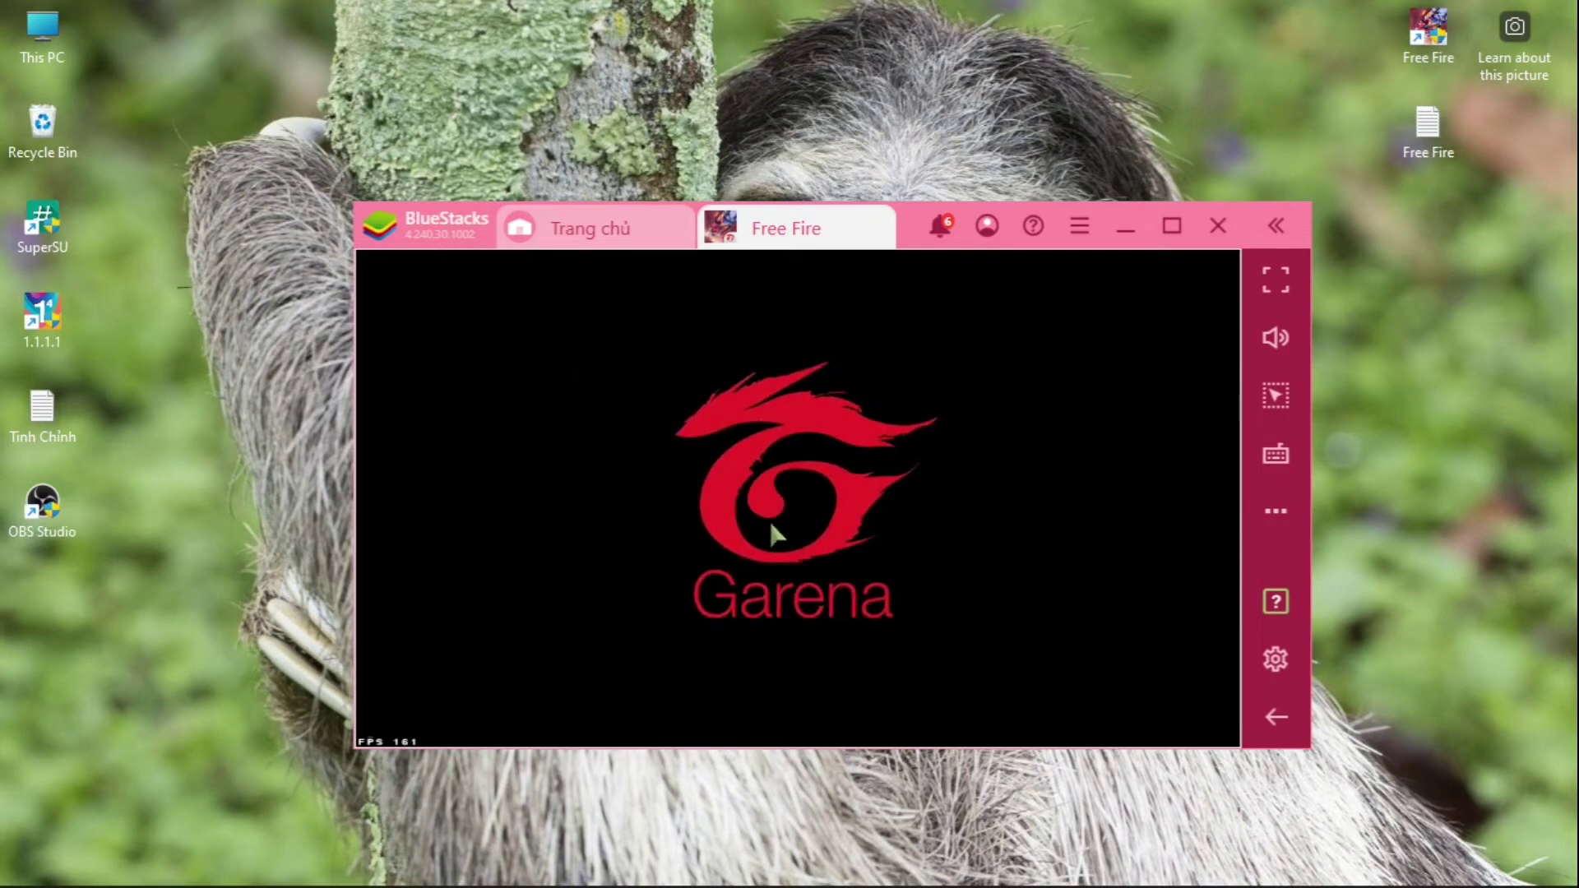
mouse_move(423, 856)
right_click(594, 861)
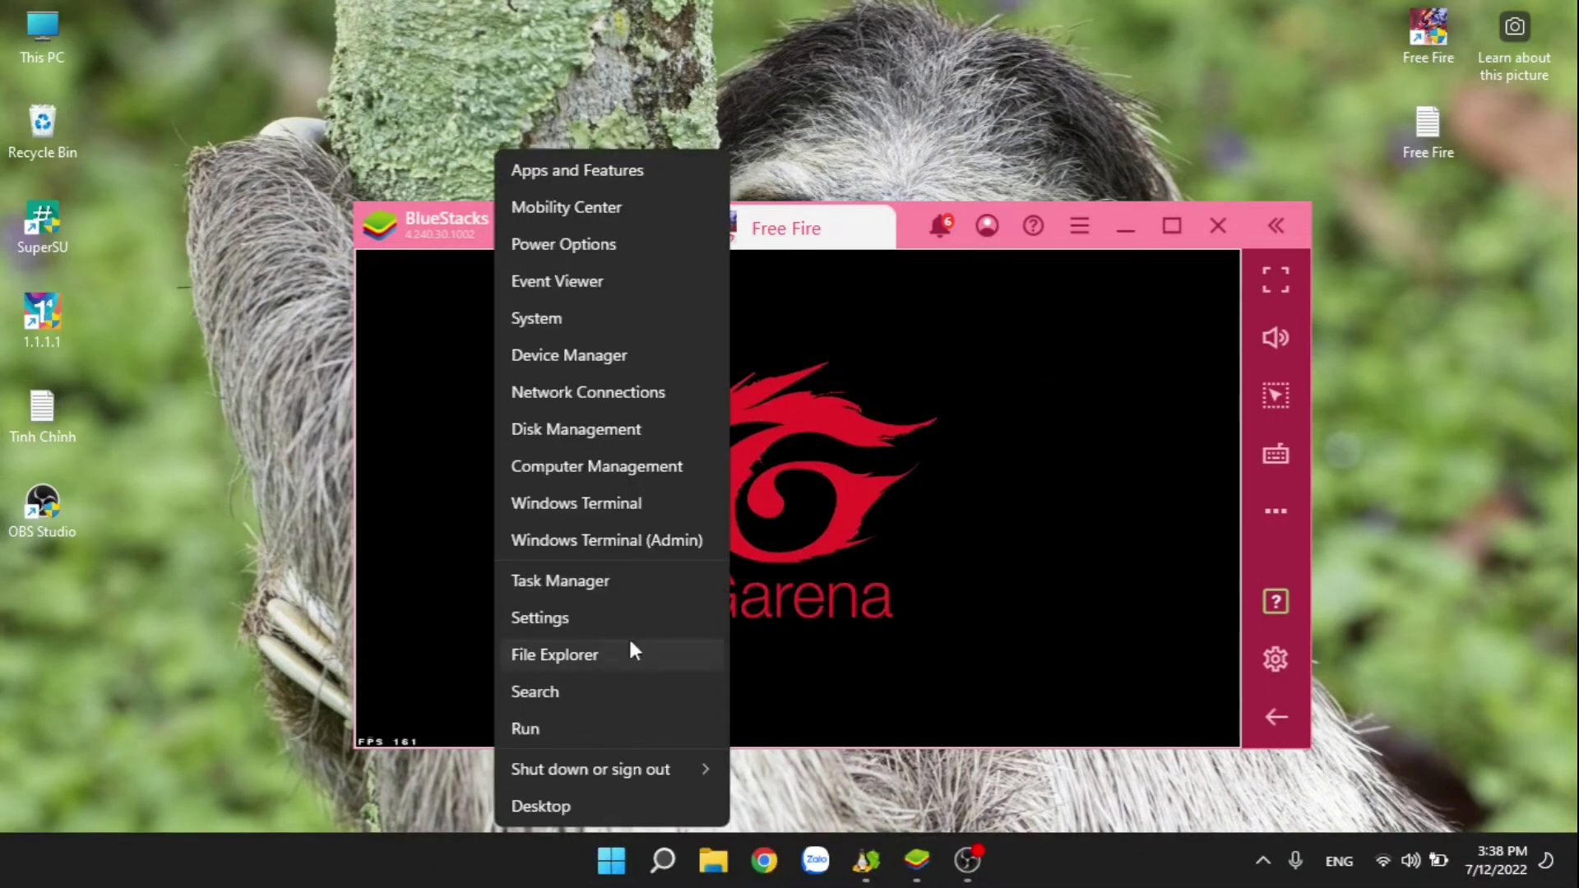
click(597, 586)
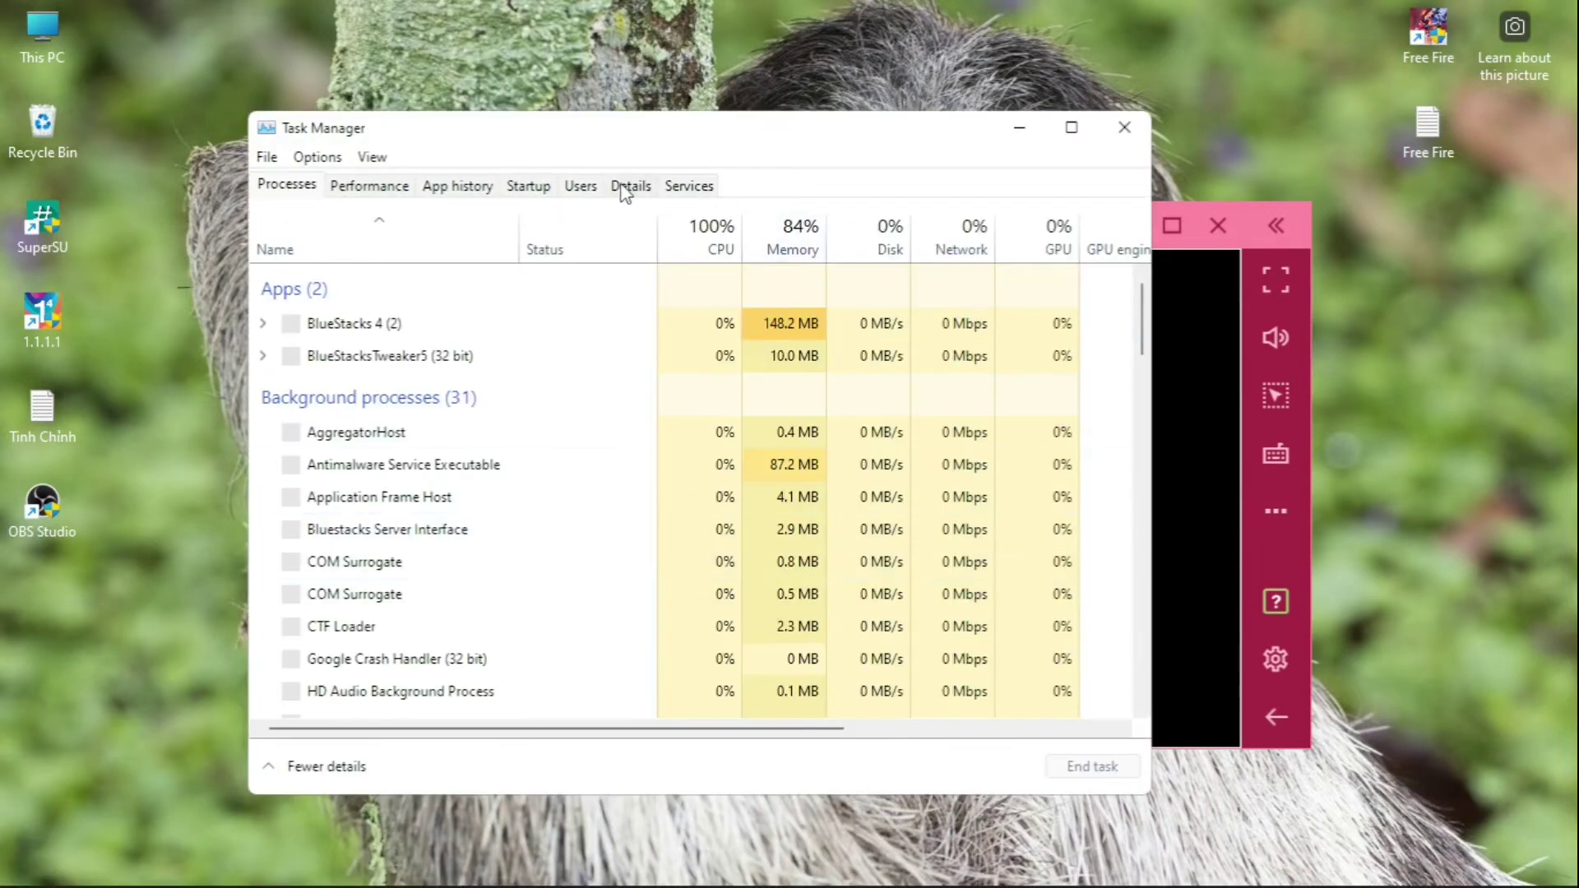
click(628, 188)
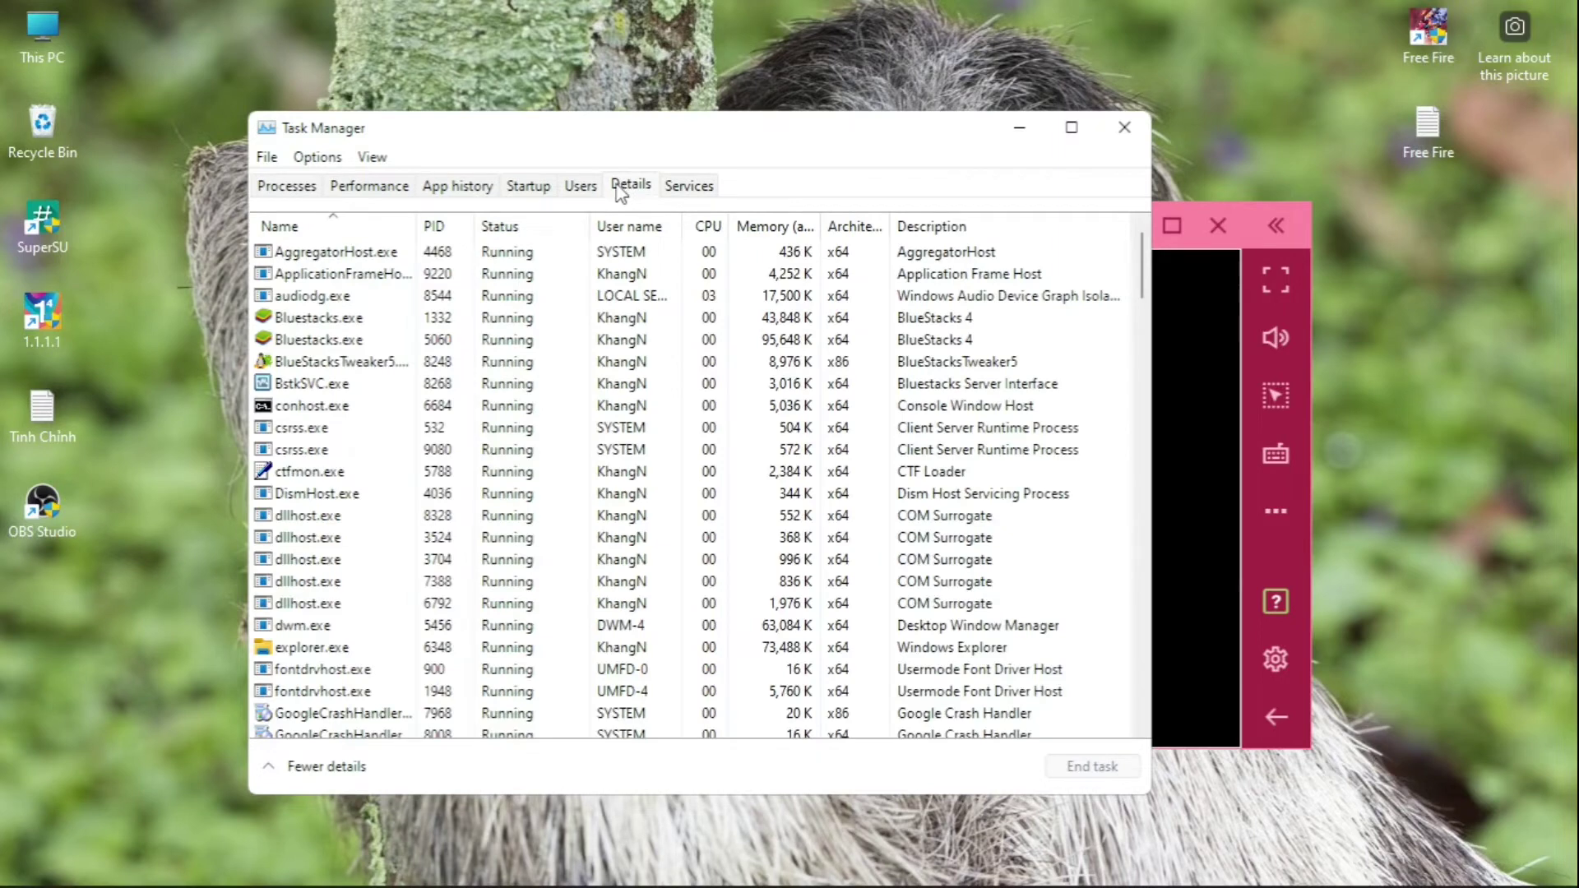
Set the priority of both Bluestacks.exe processes to High
right_click(421, 318)
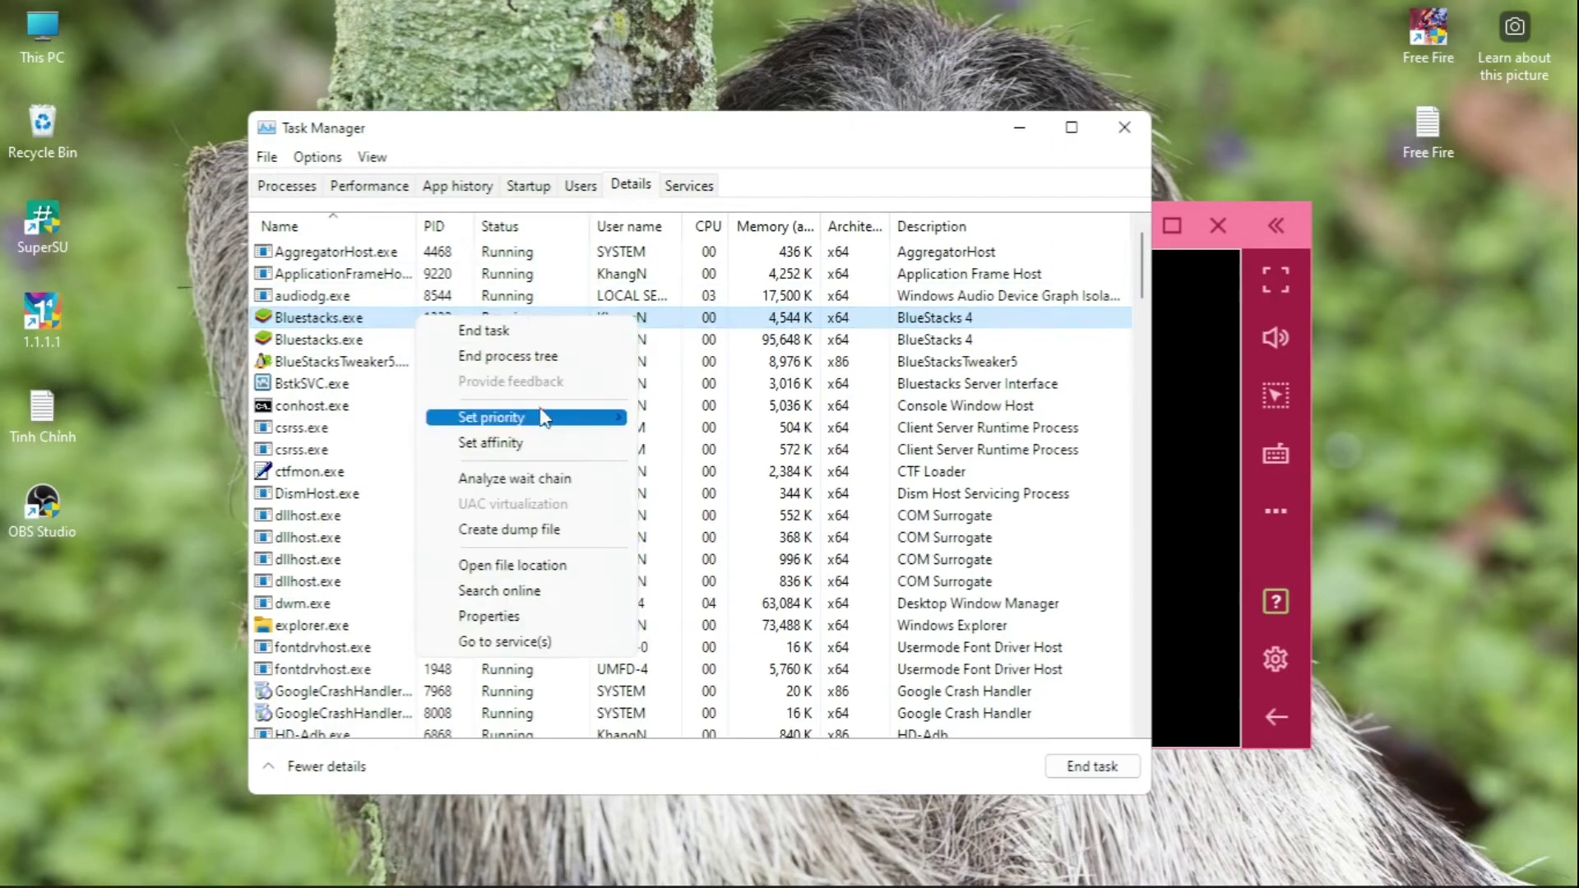
mouse_move(543, 417)
click(689, 442)
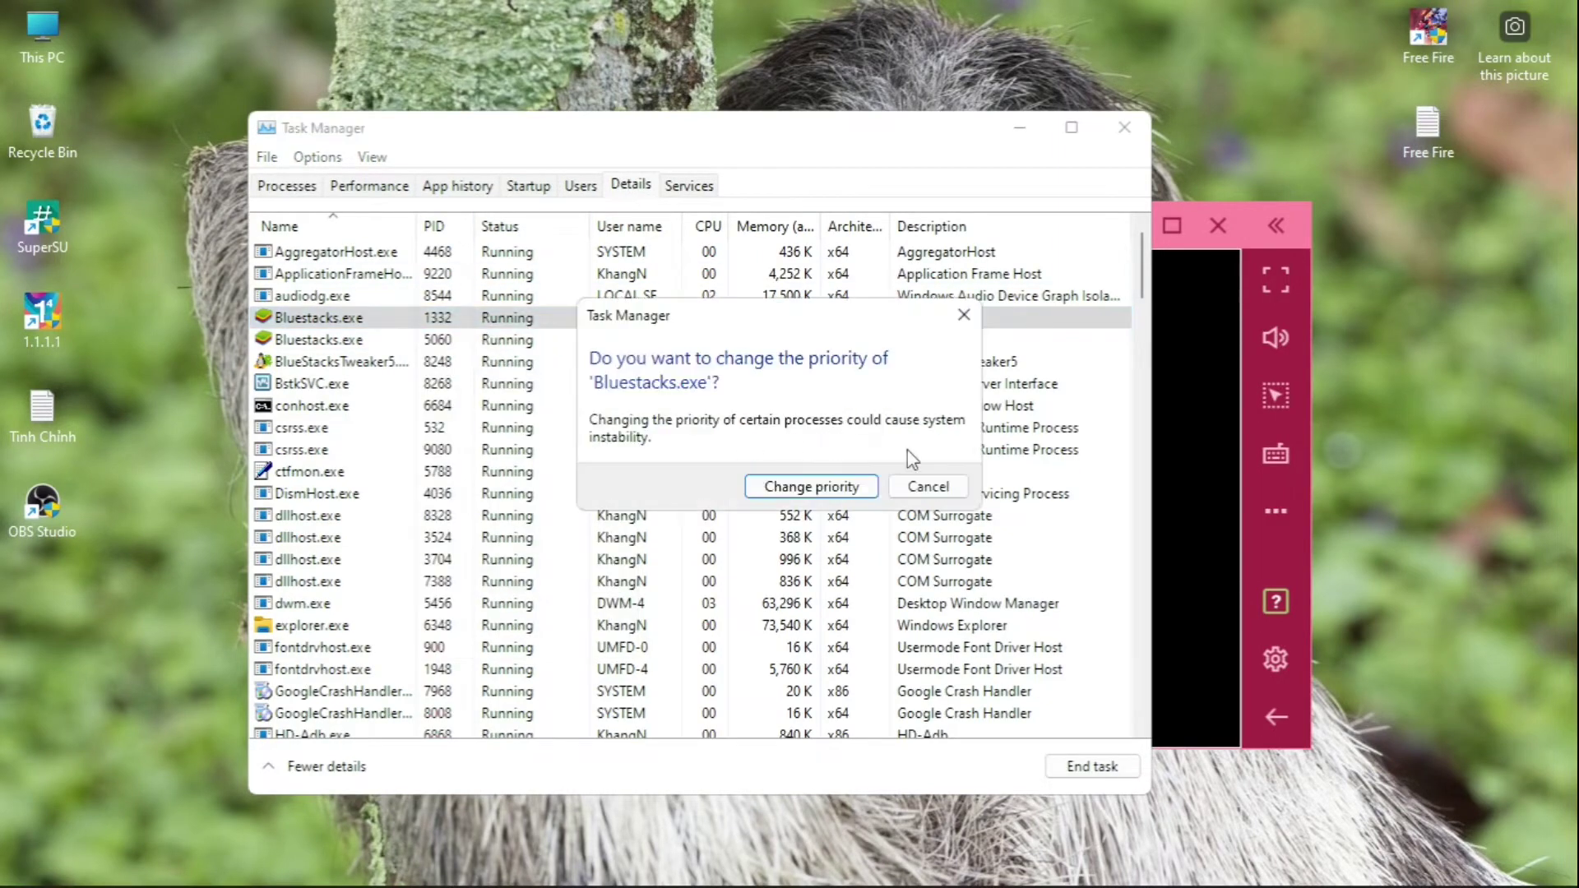
click(825, 490)
click(504, 339)
right_click(505, 341)
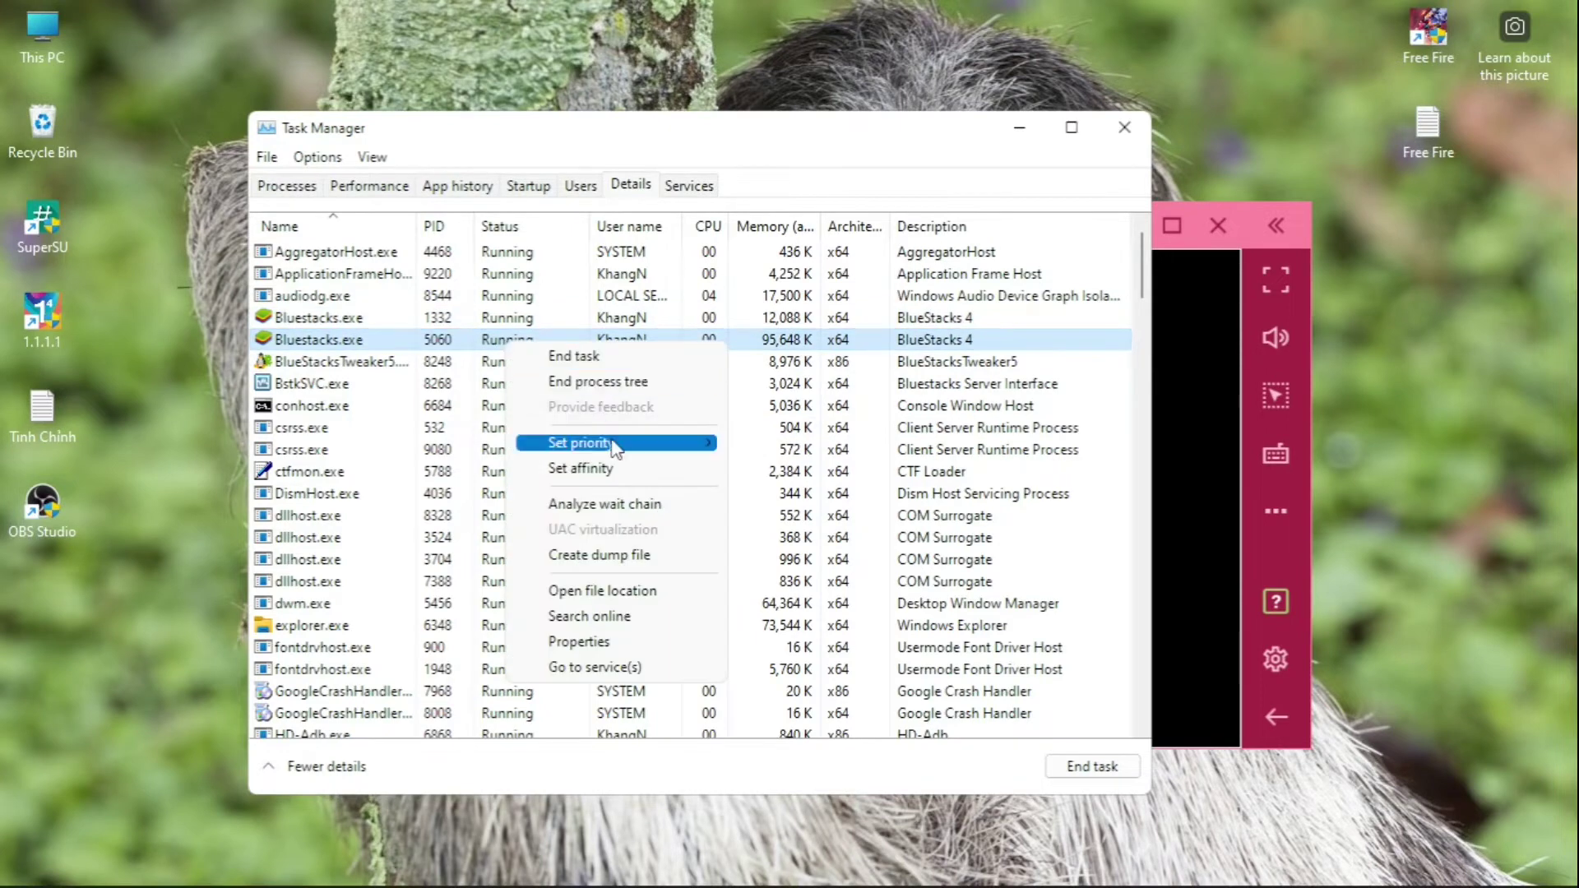
mouse_move(699, 448)
click(773, 470)
click(824, 490)
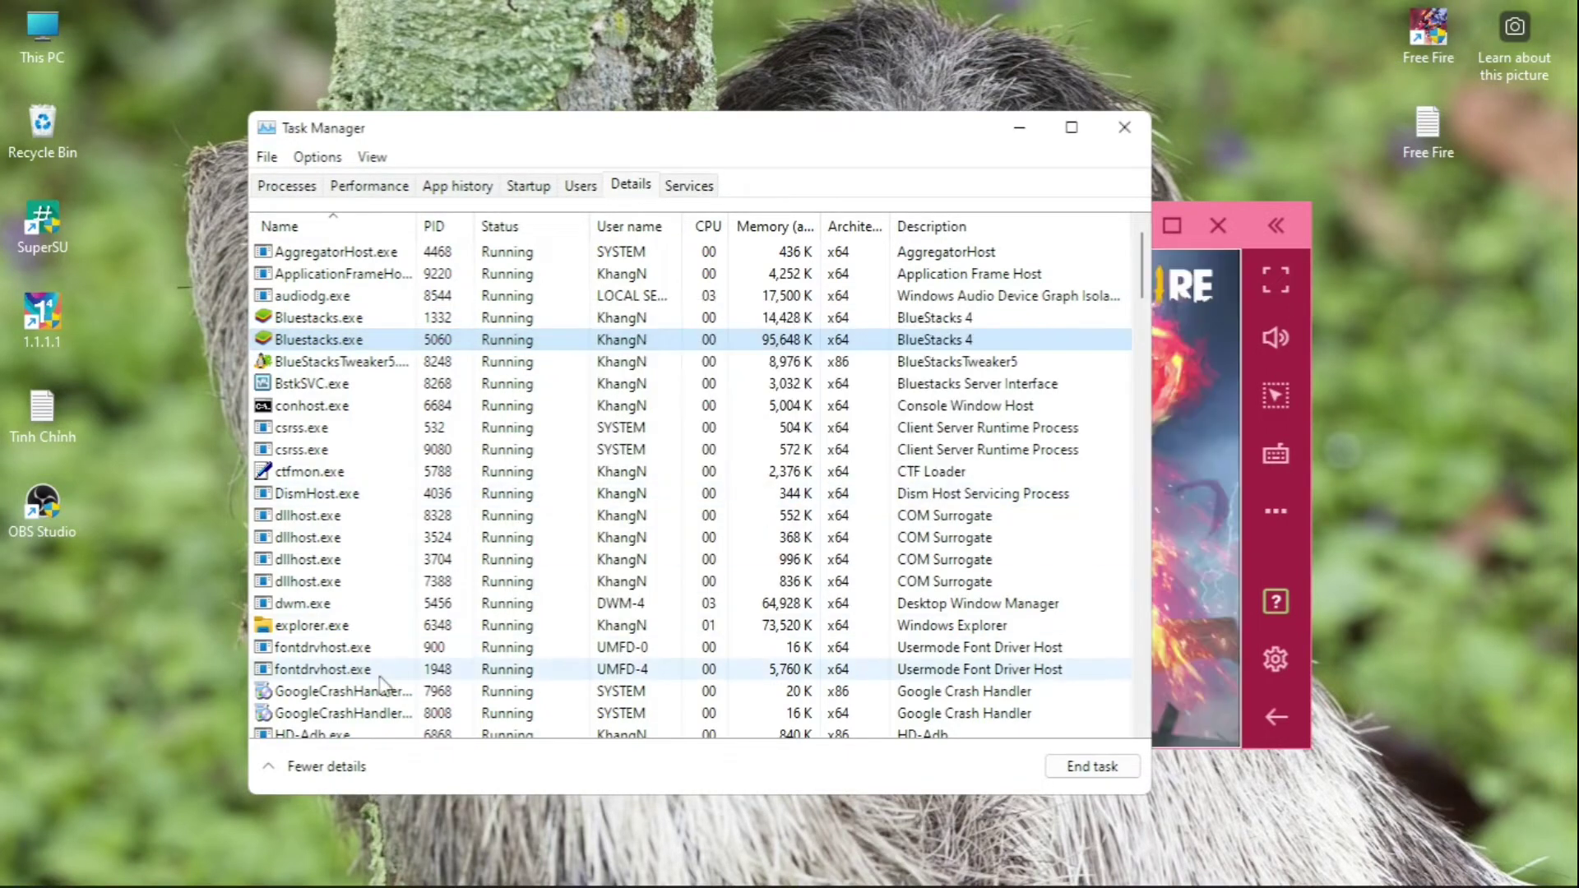
Set the priority of the HD-Agent.exe process to High
scroll(352, 650, down, 4)
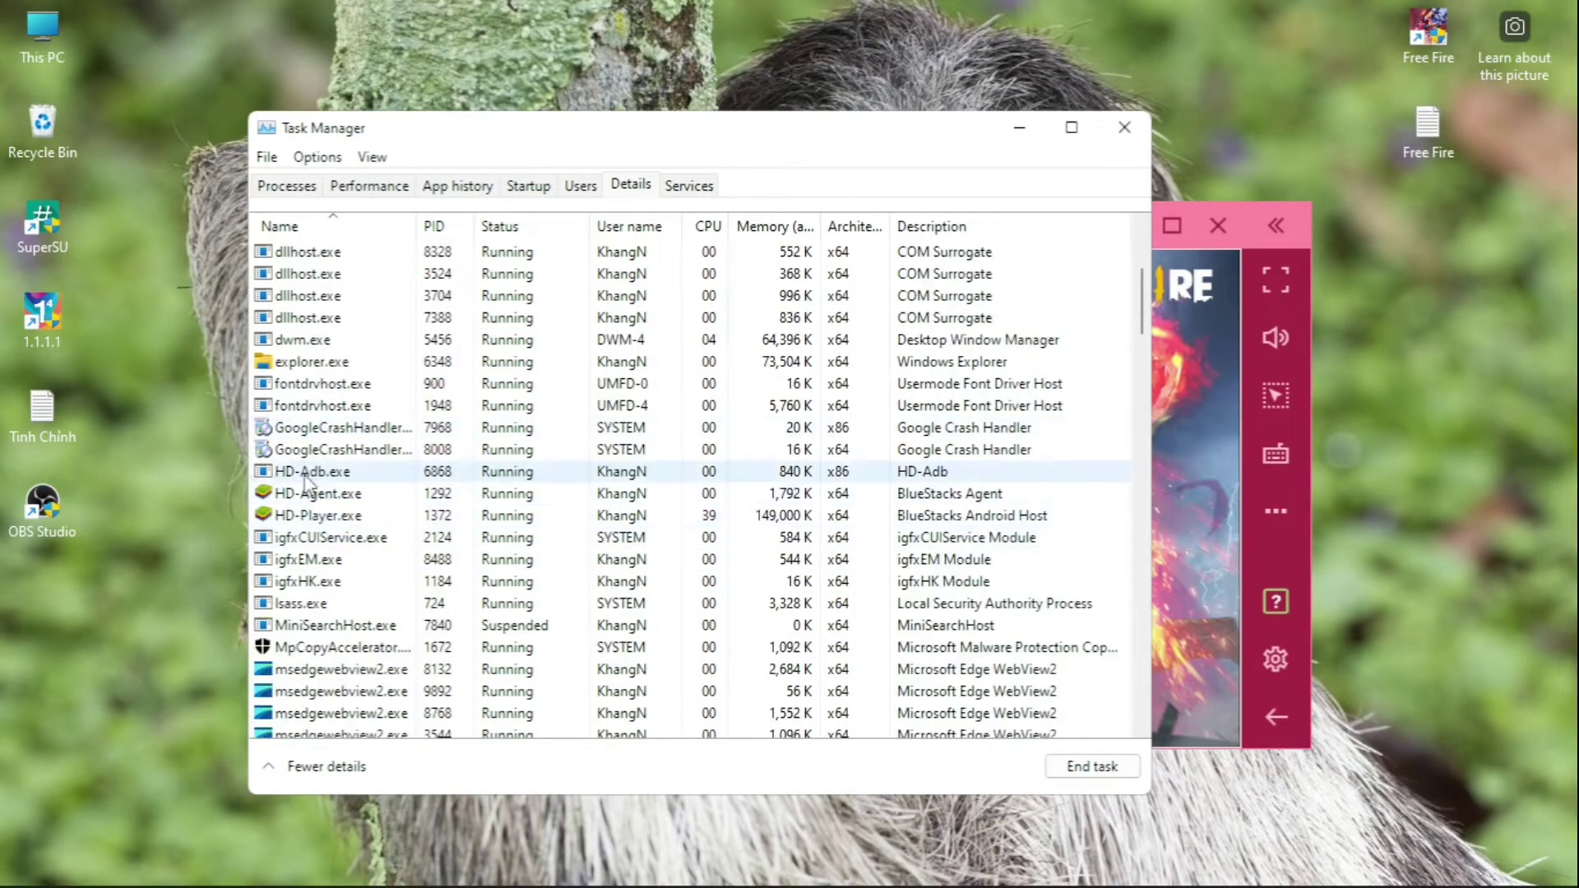
click(310, 491)
right_click(317, 496)
mouse_move(444, 598)
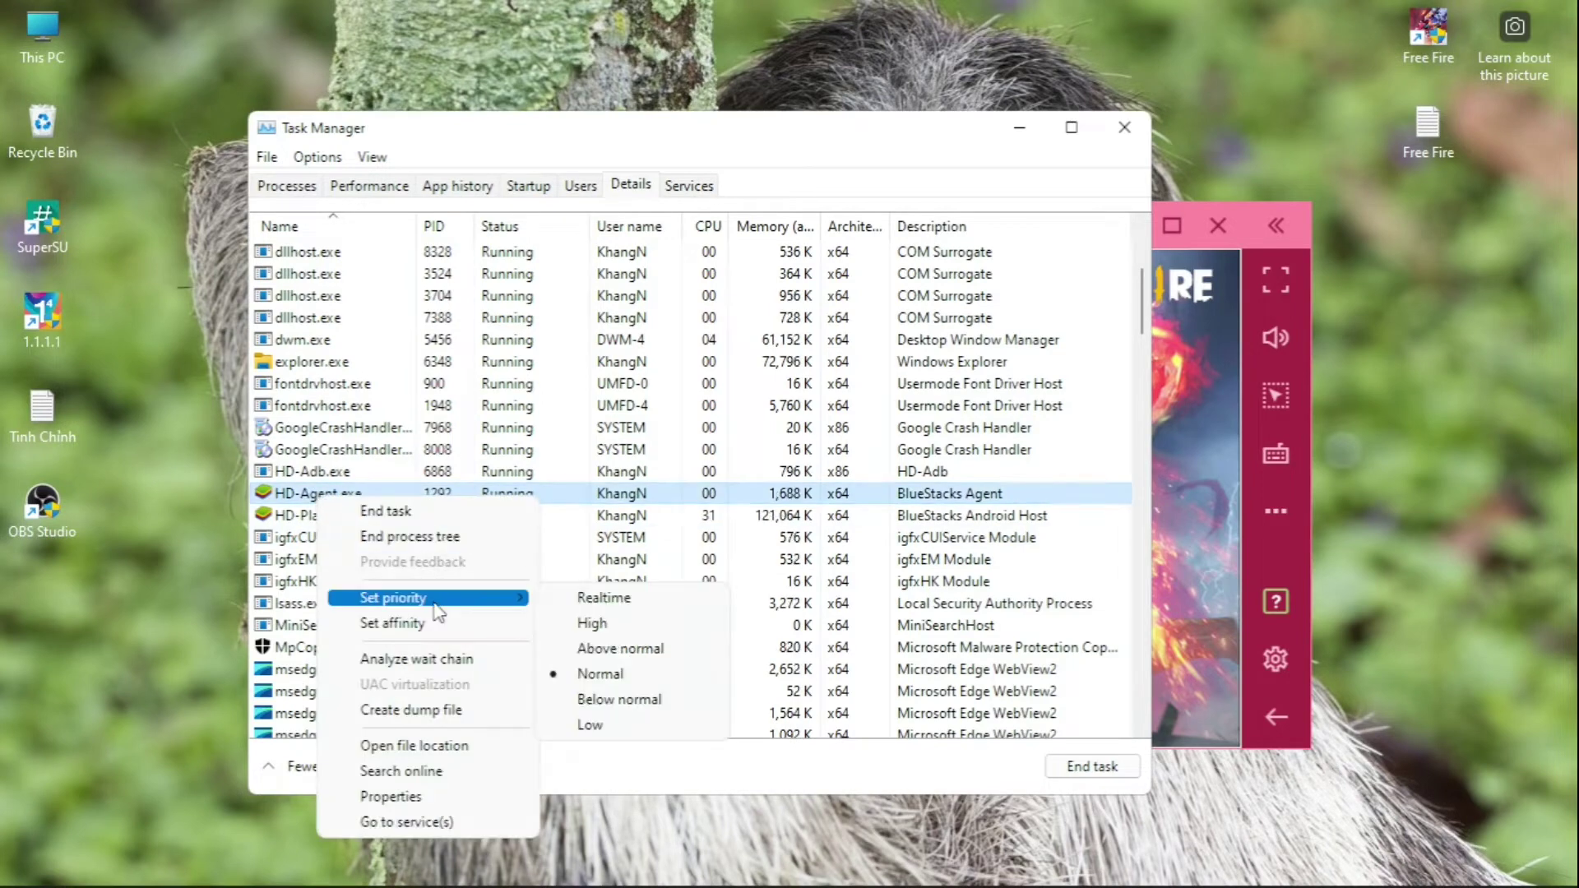
click(621, 625)
click(800, 491)
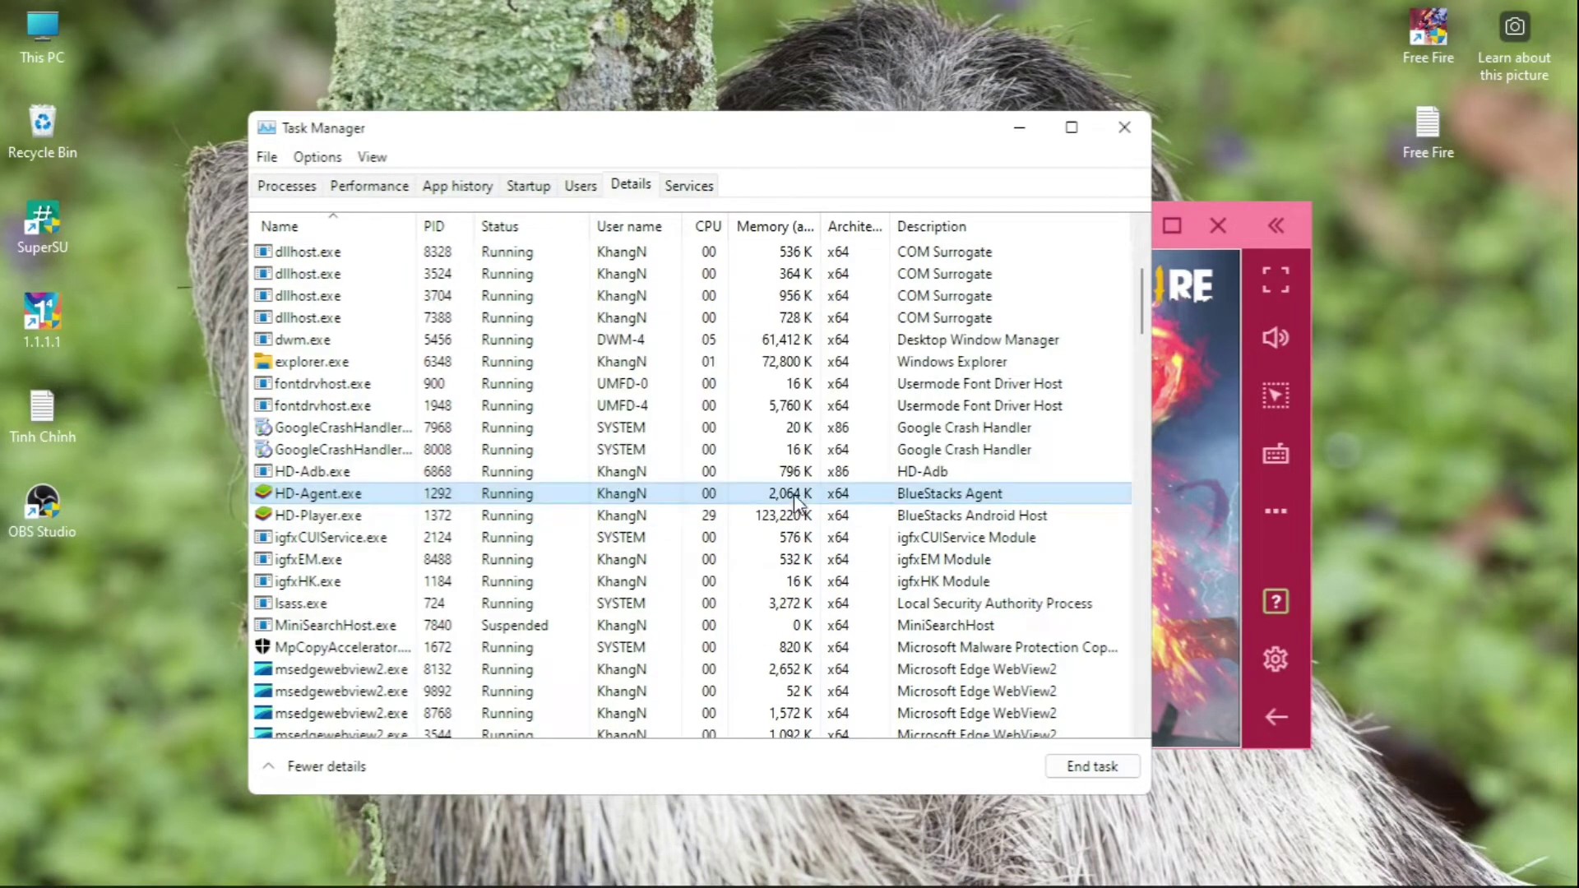
Set the priority of the HD-Player.exe process to High and close Task Manager
right_click(474, 520)
mouse_move(592, 617)
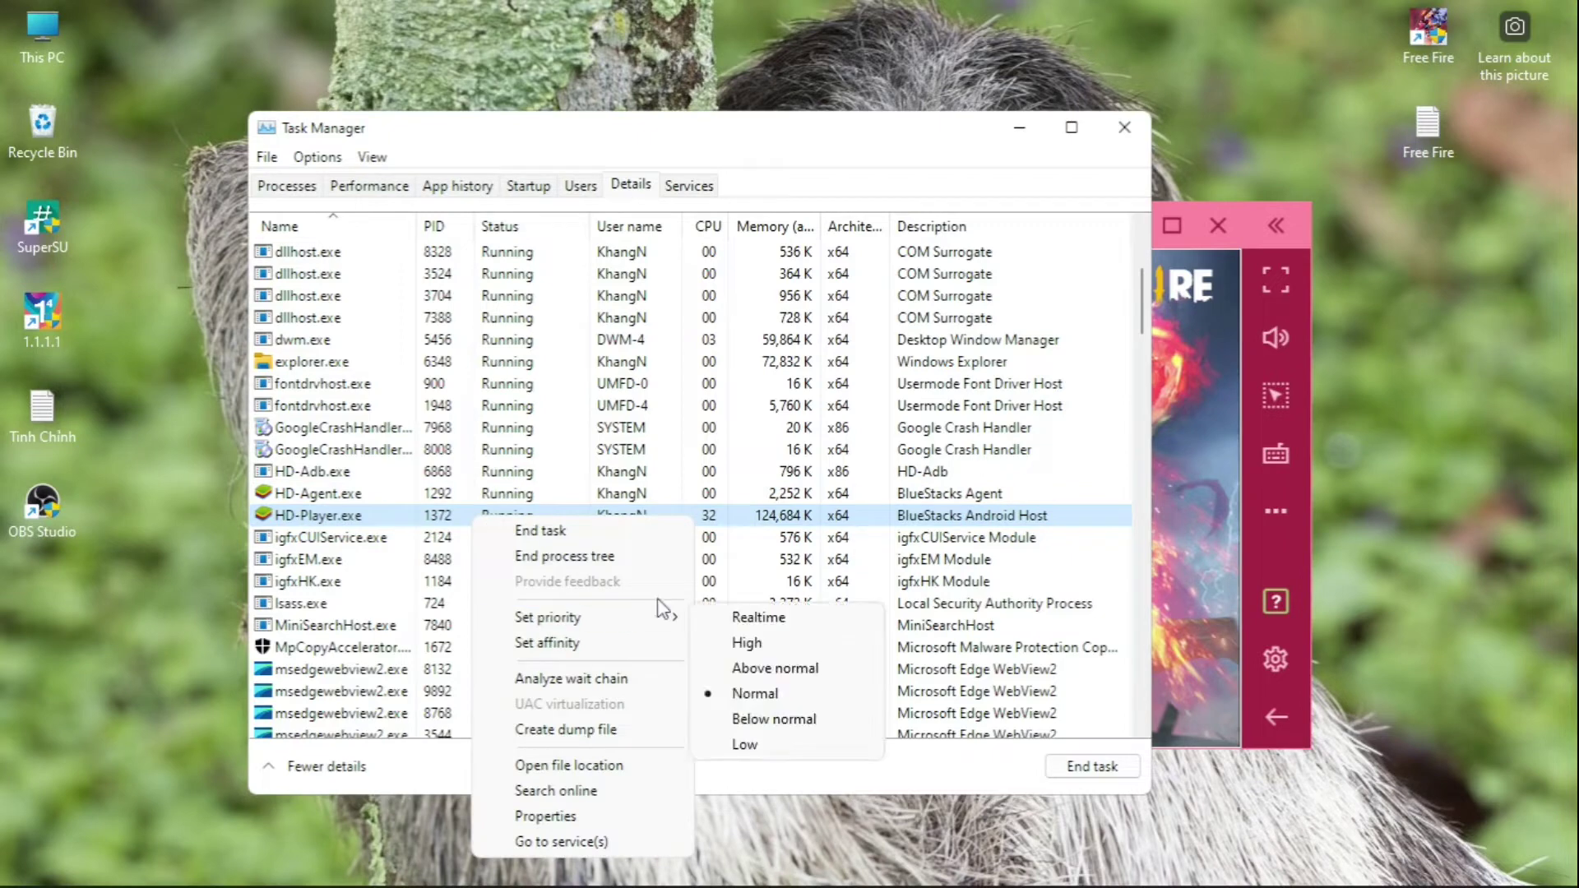
click(797, 646)
click(812, 486)
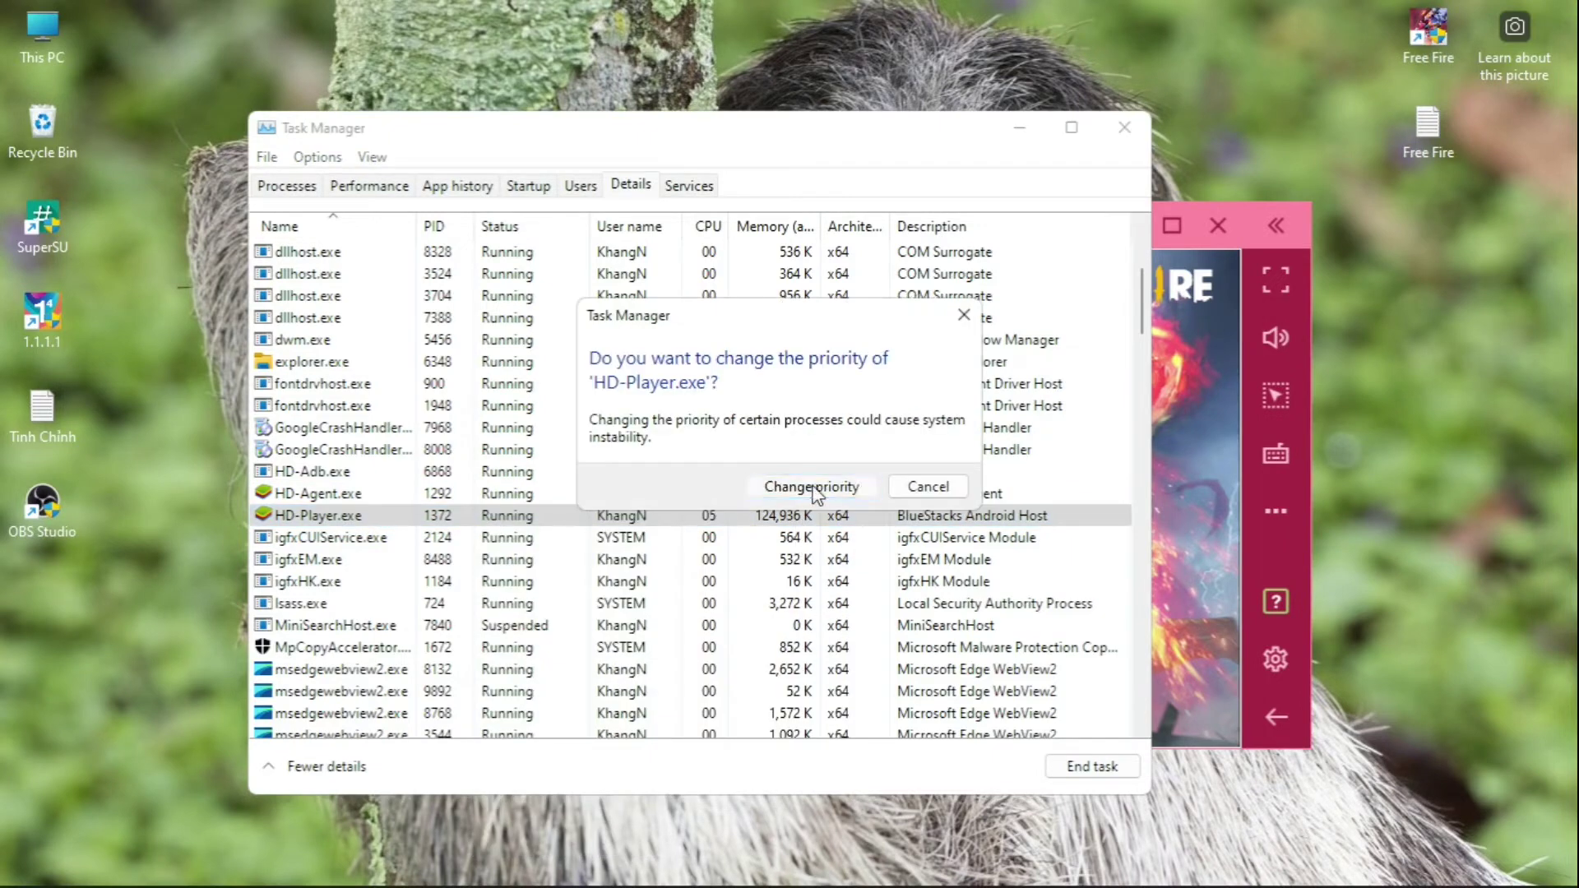
click(1123, 128)
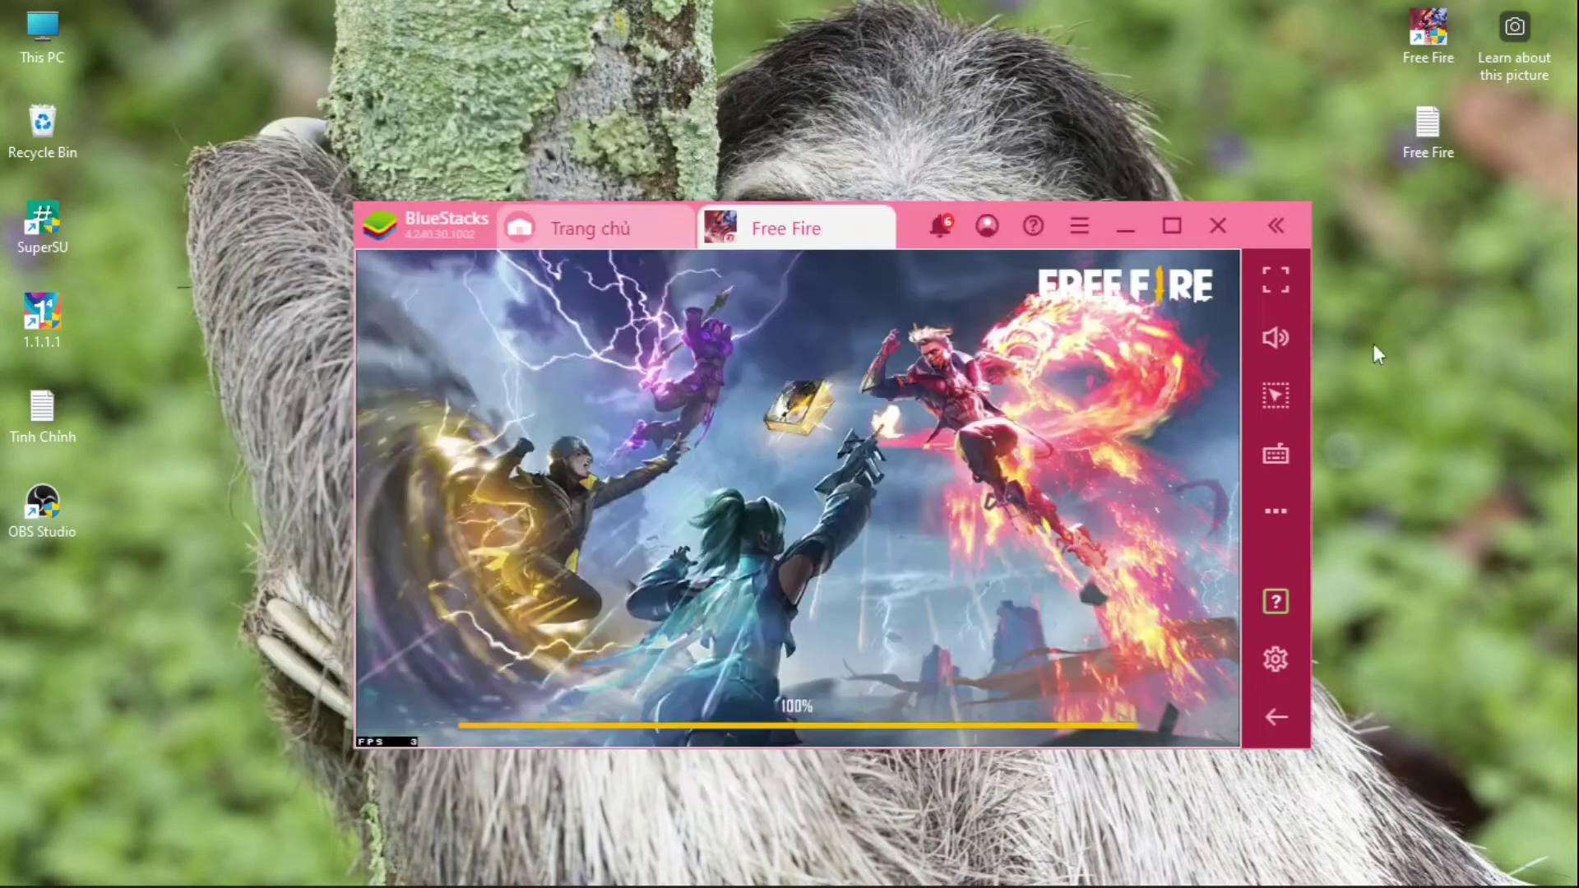
Bring up the per-app Graphics options in the Windows display settings, and minimize the Settings window
right_click(1462, 386)
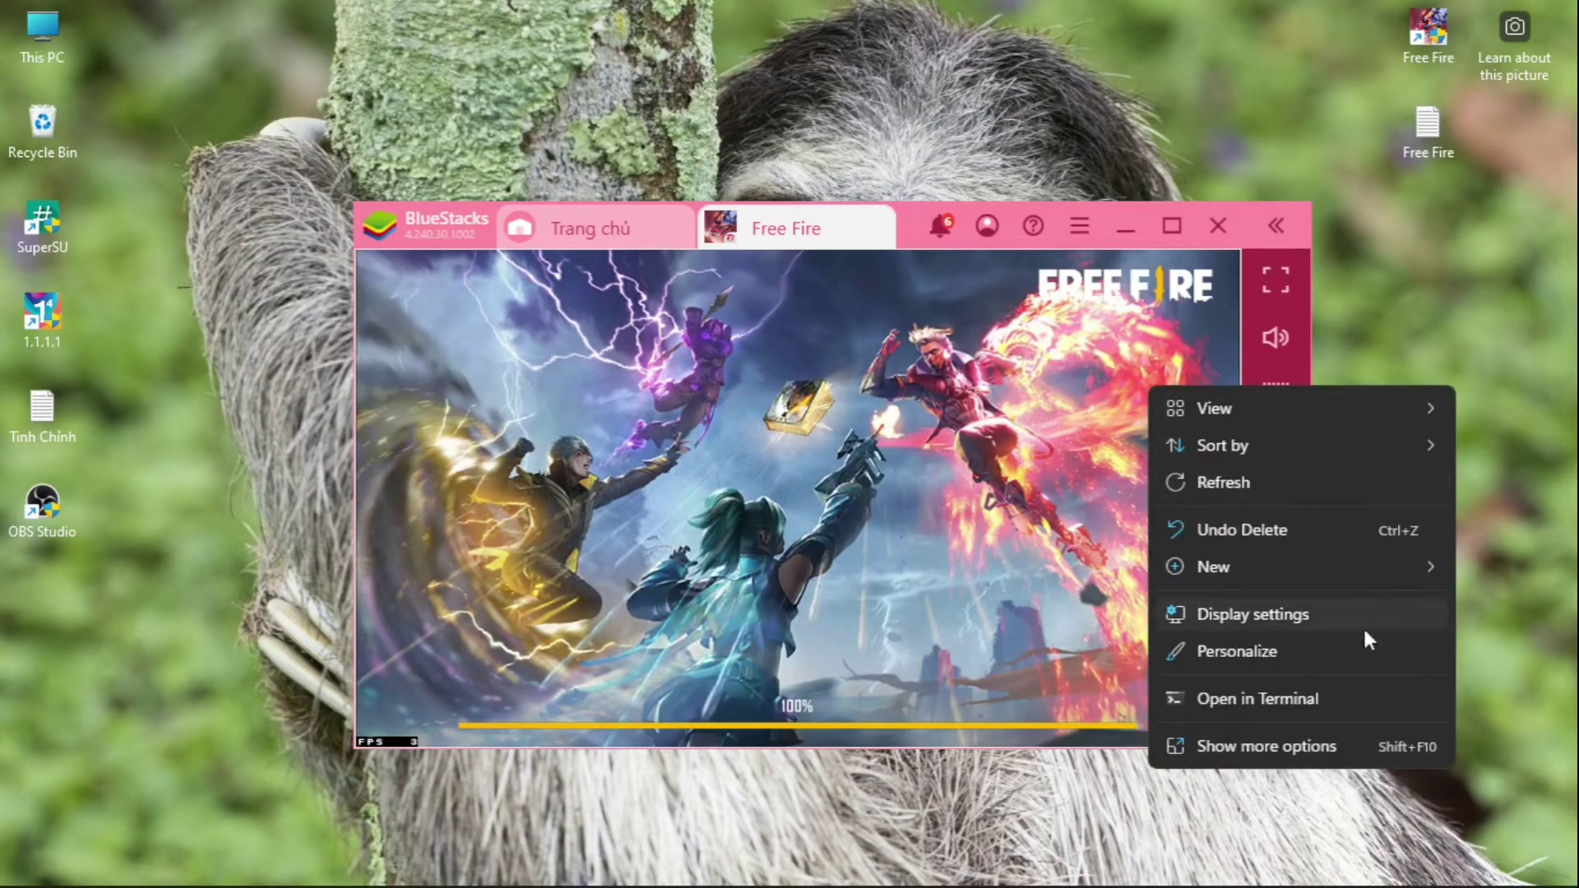
click(1328, 733)
click(1490, 688)
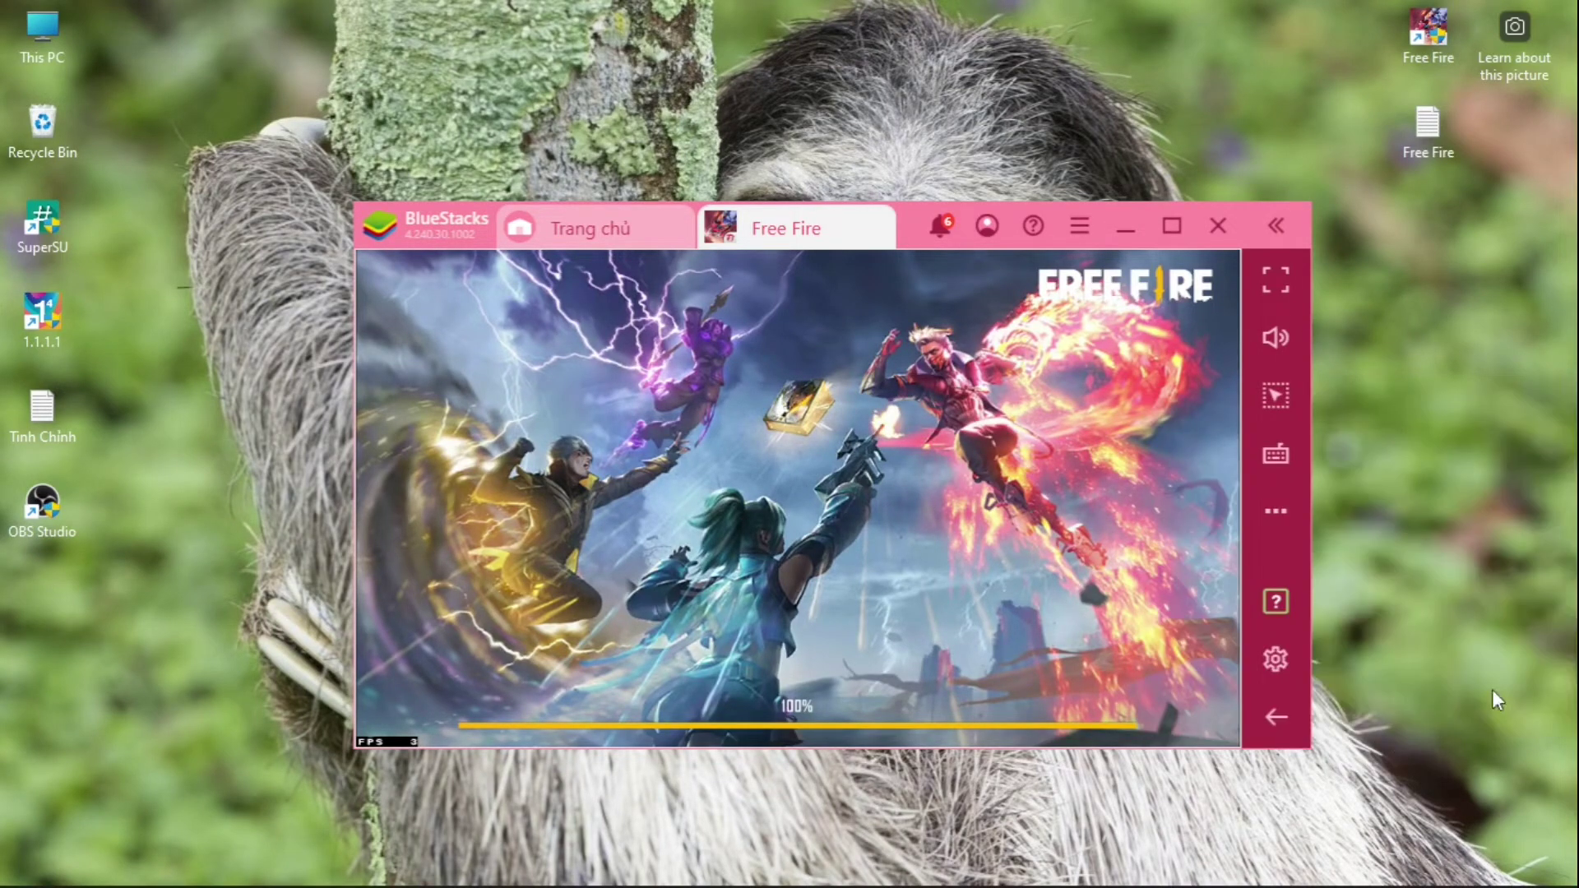
scroll(896, 543, down, 5)
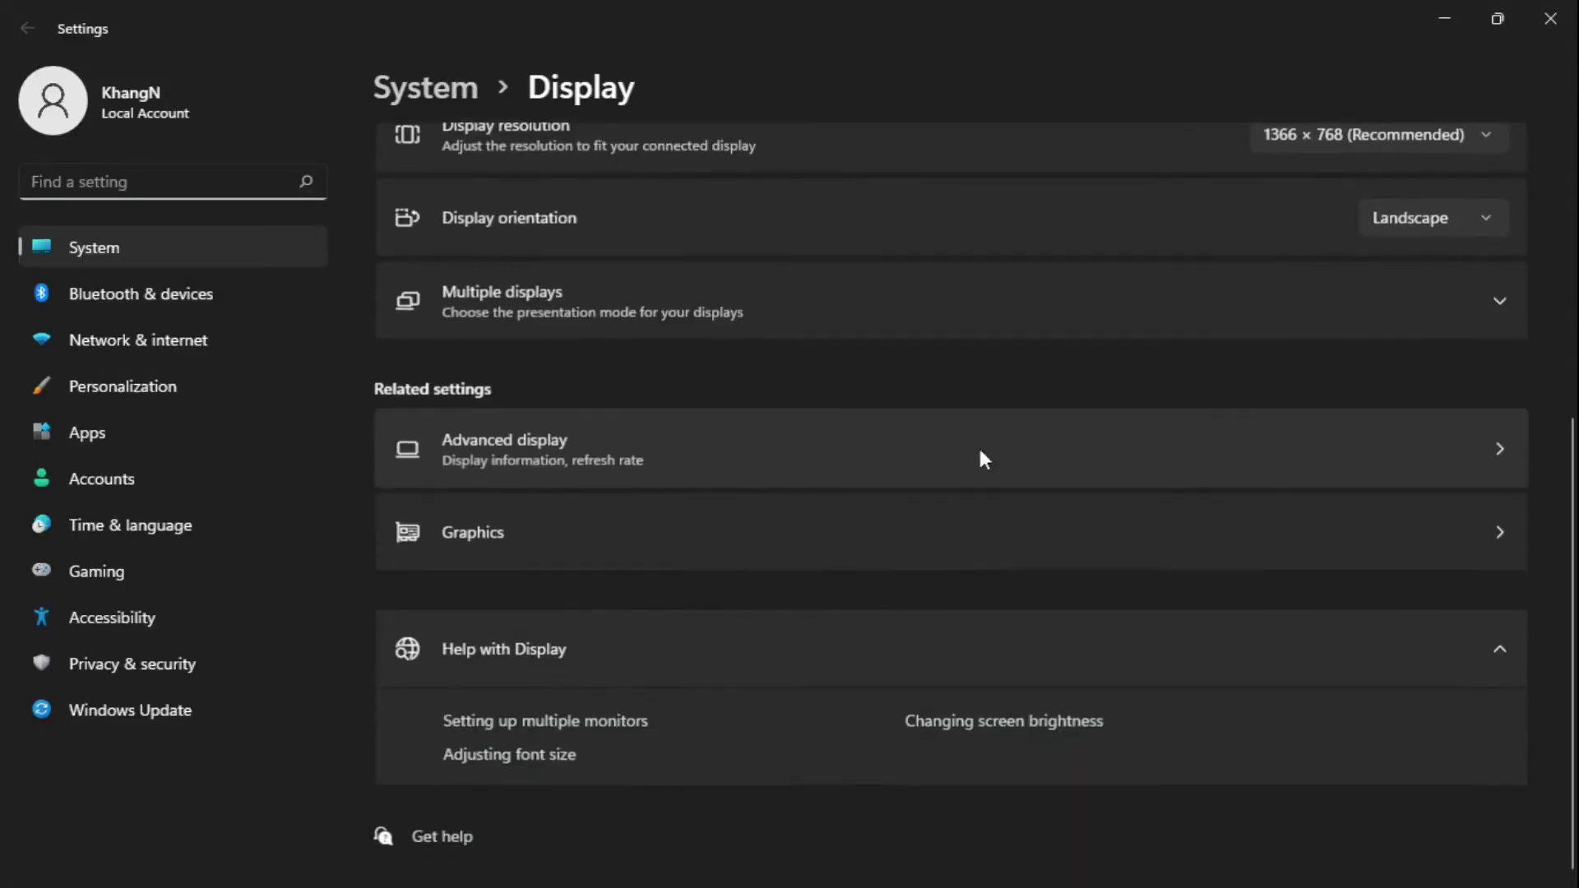
click(489, 541)
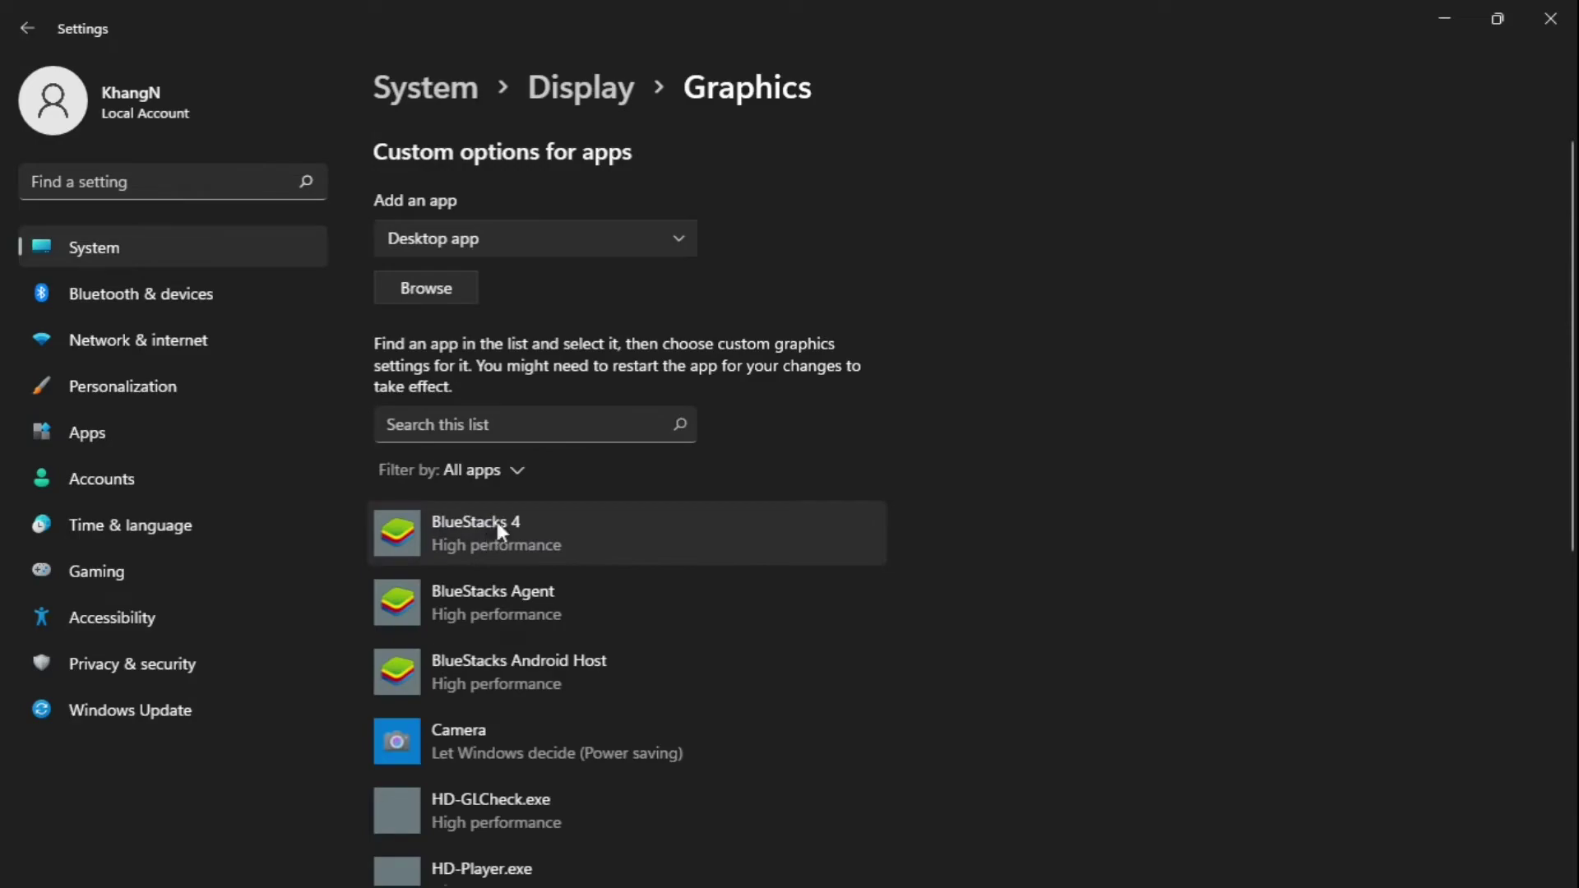
click(1439, 4)
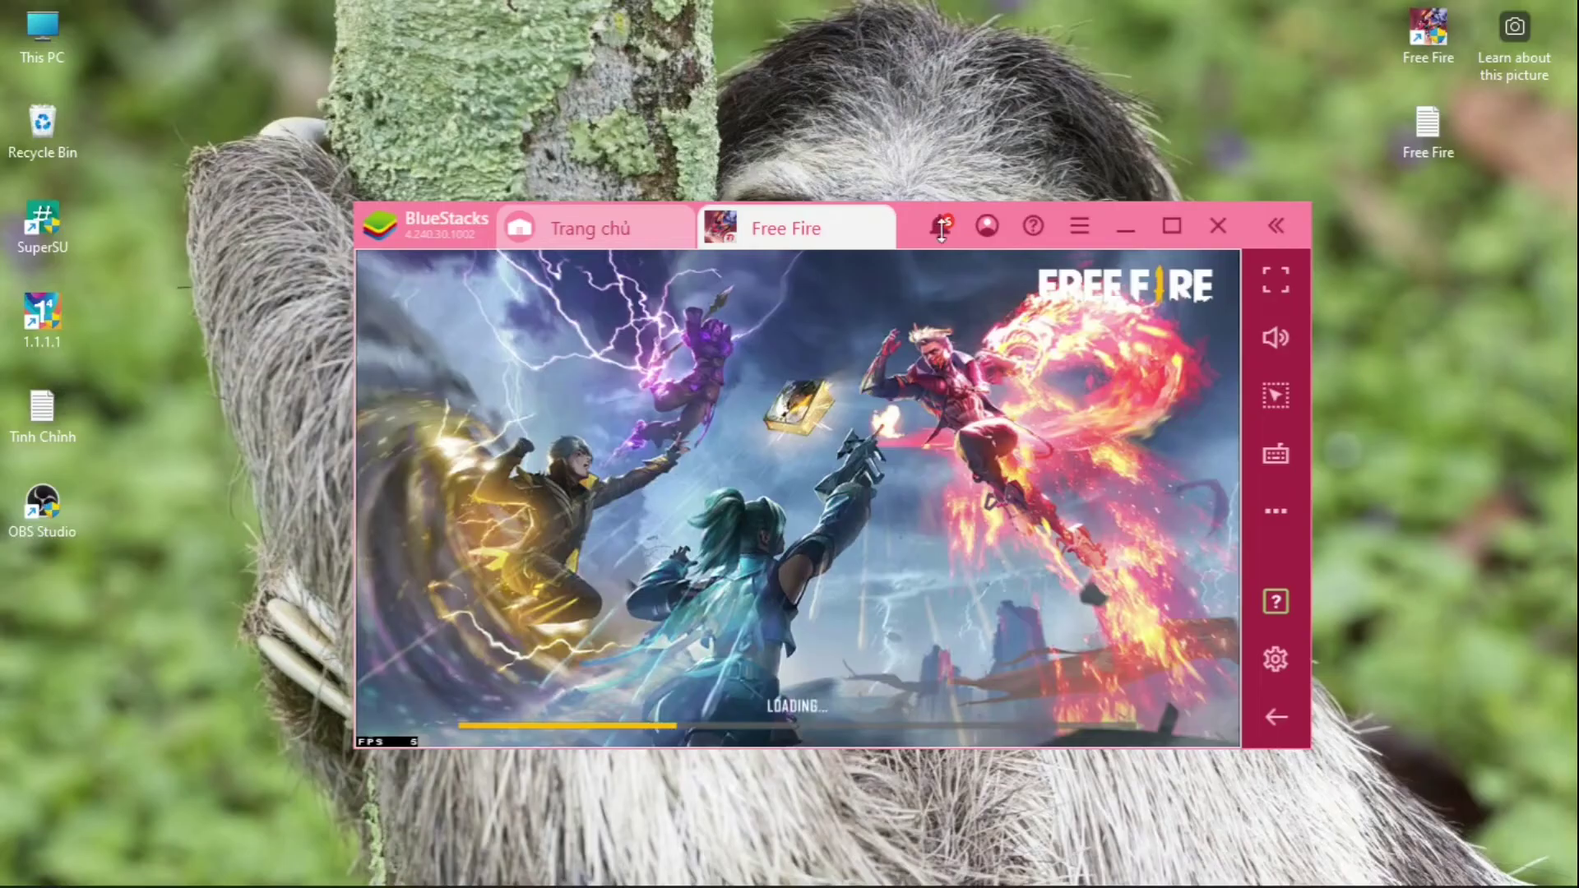
Look up the full path of the folder where BlueStacks is installed, starting from its desktop shortcut
drag(915, 227, 927, 443)
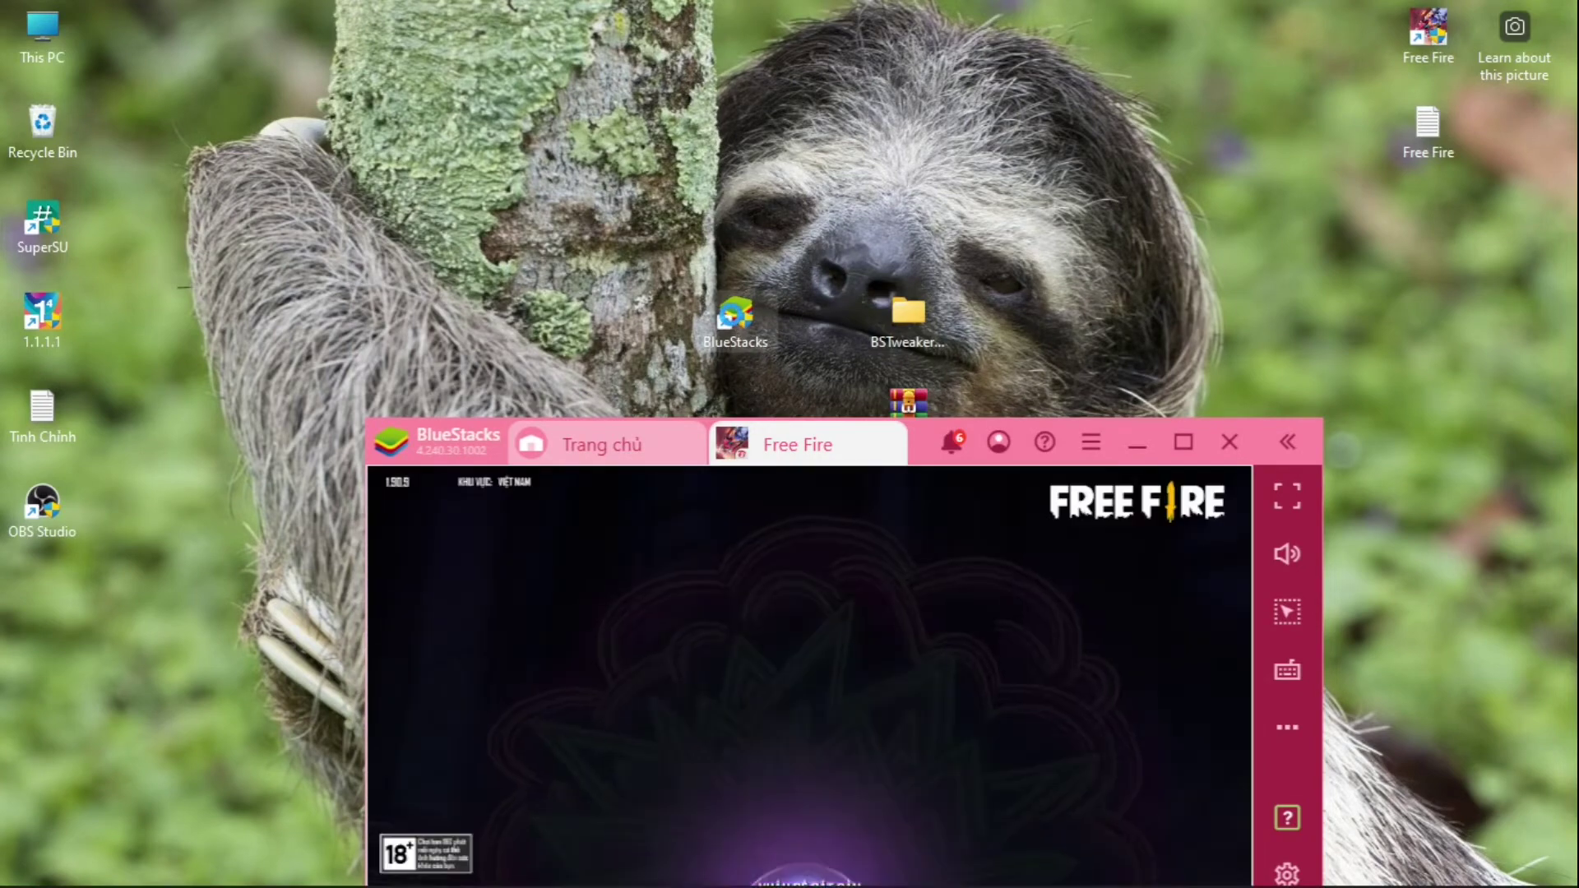
right_click(735, 321)
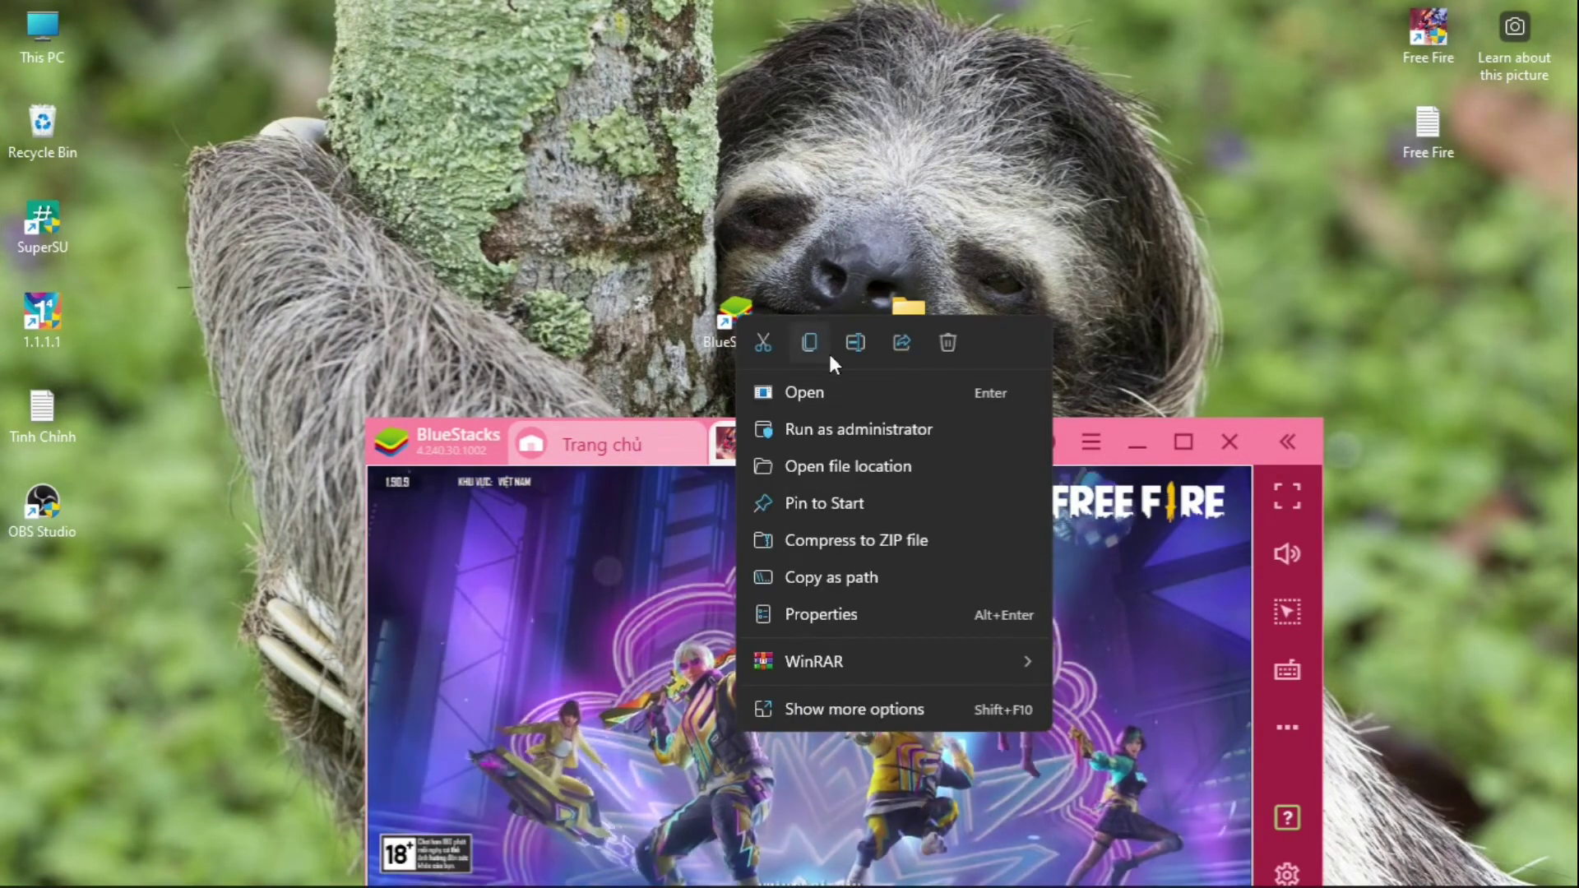
click(870, 465)
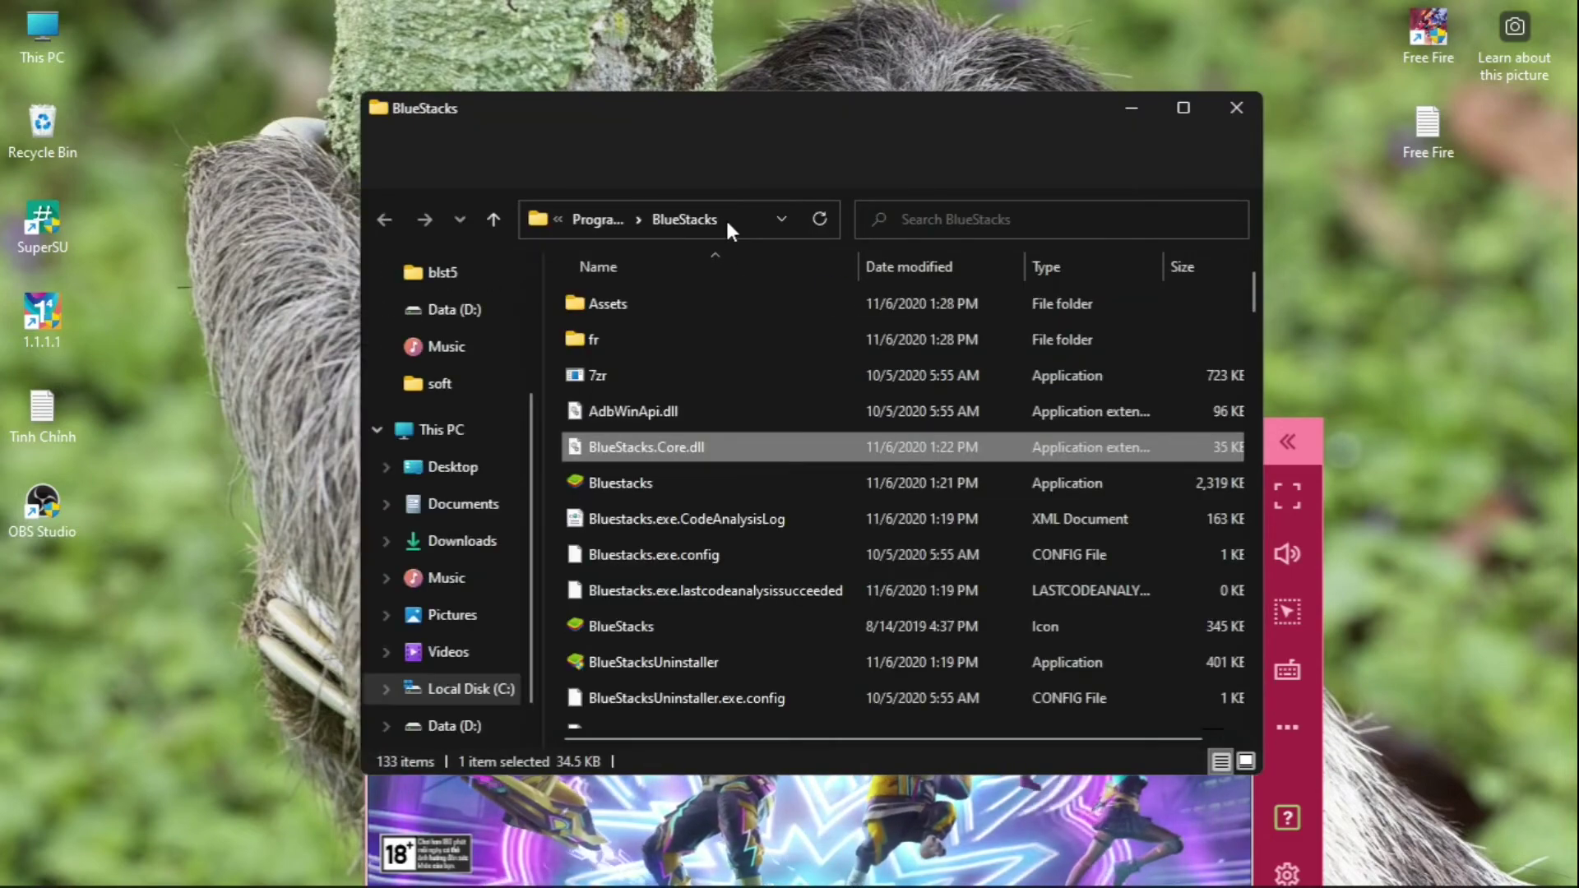
click(726, 217)
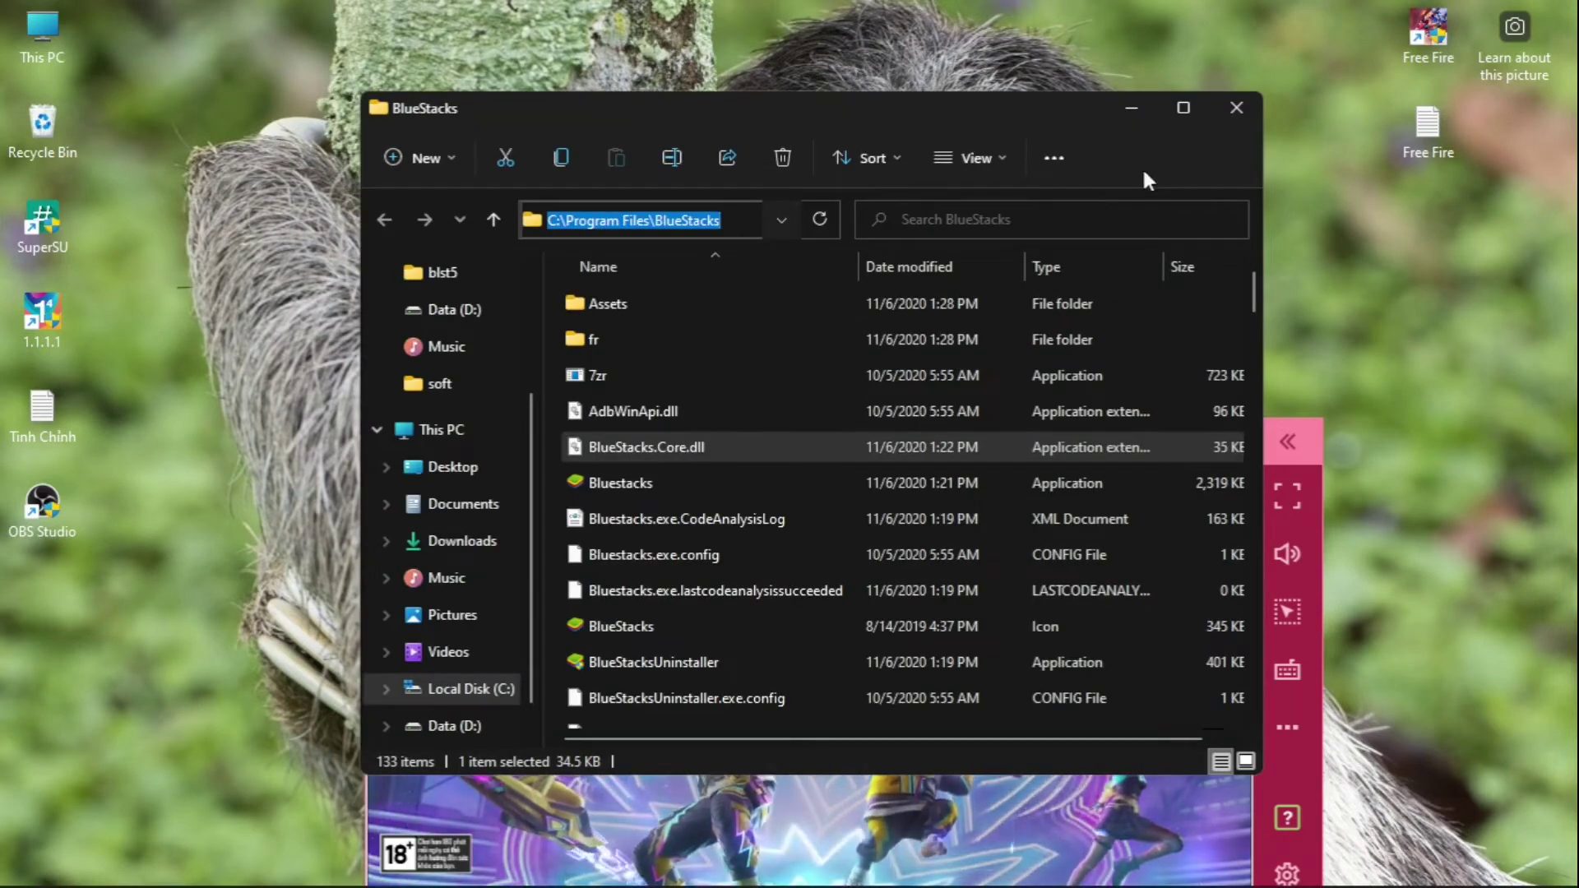
click(1219, 110)
drag(929, 447, 925, 217)
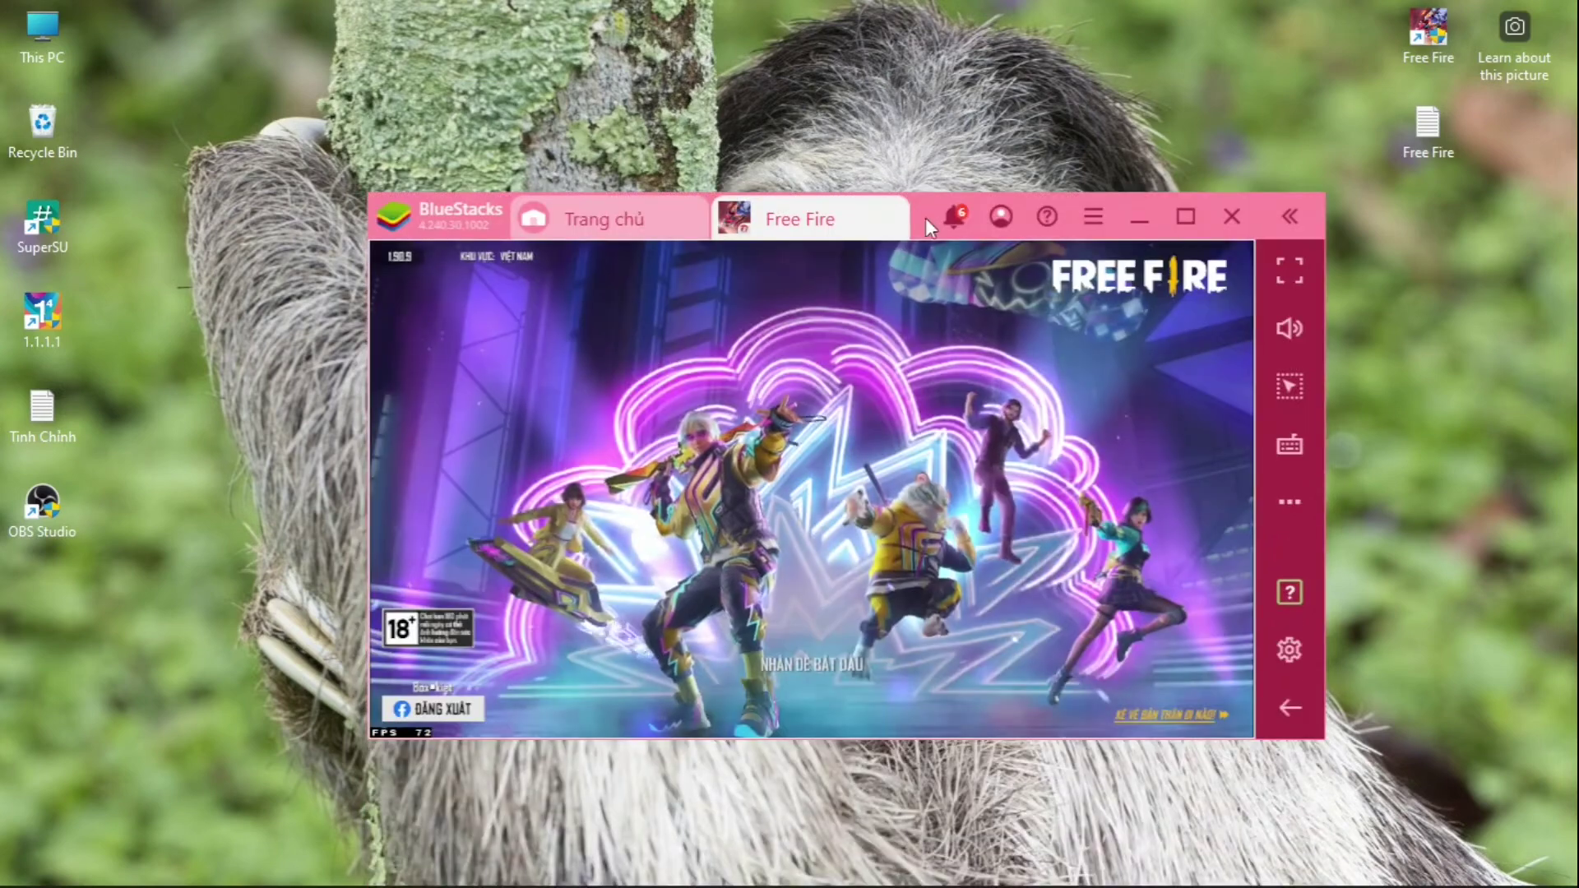
Add the Bluestacks application from C:\Program Files\BlueStacks to the Windows custom graphics options as a desktop app
click(994, 860)
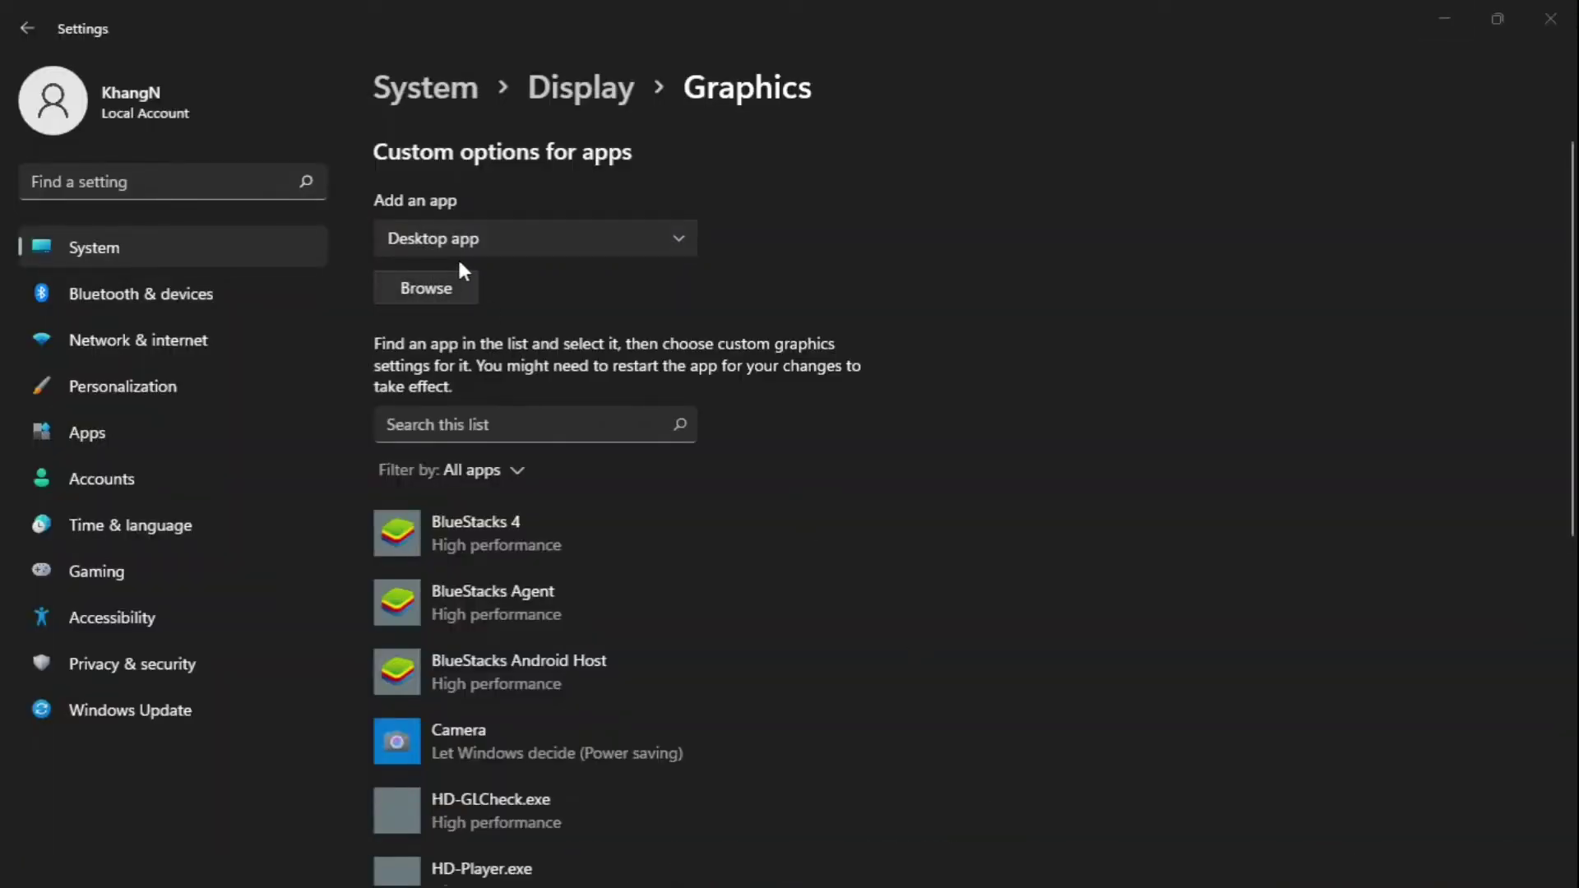
click(454, 289)
click(395, 68)
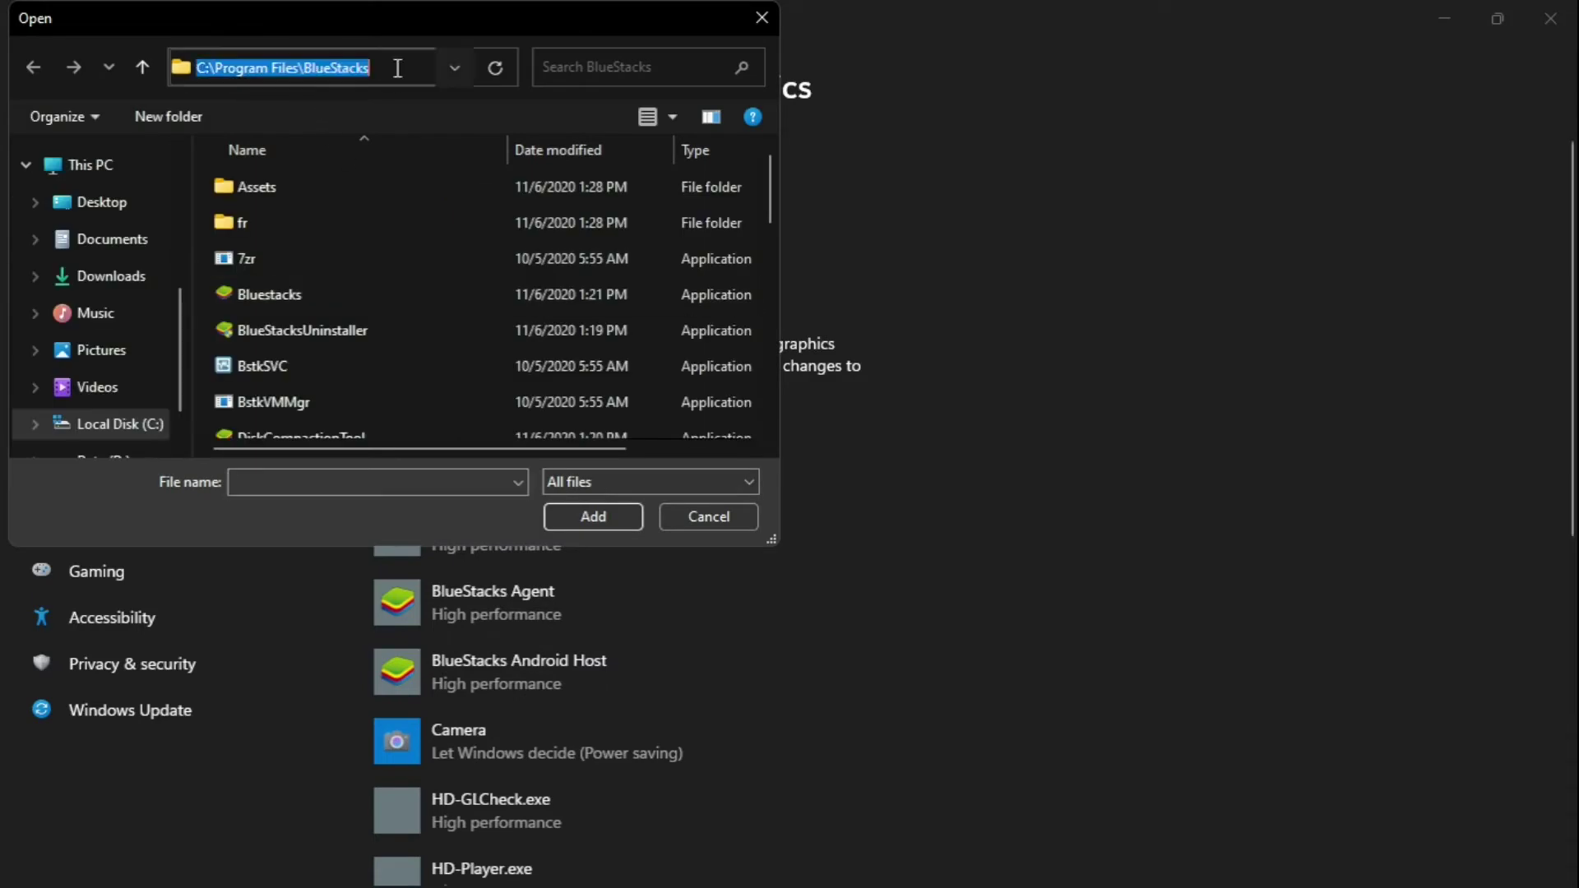
click(397, 67)
click(402, 125)
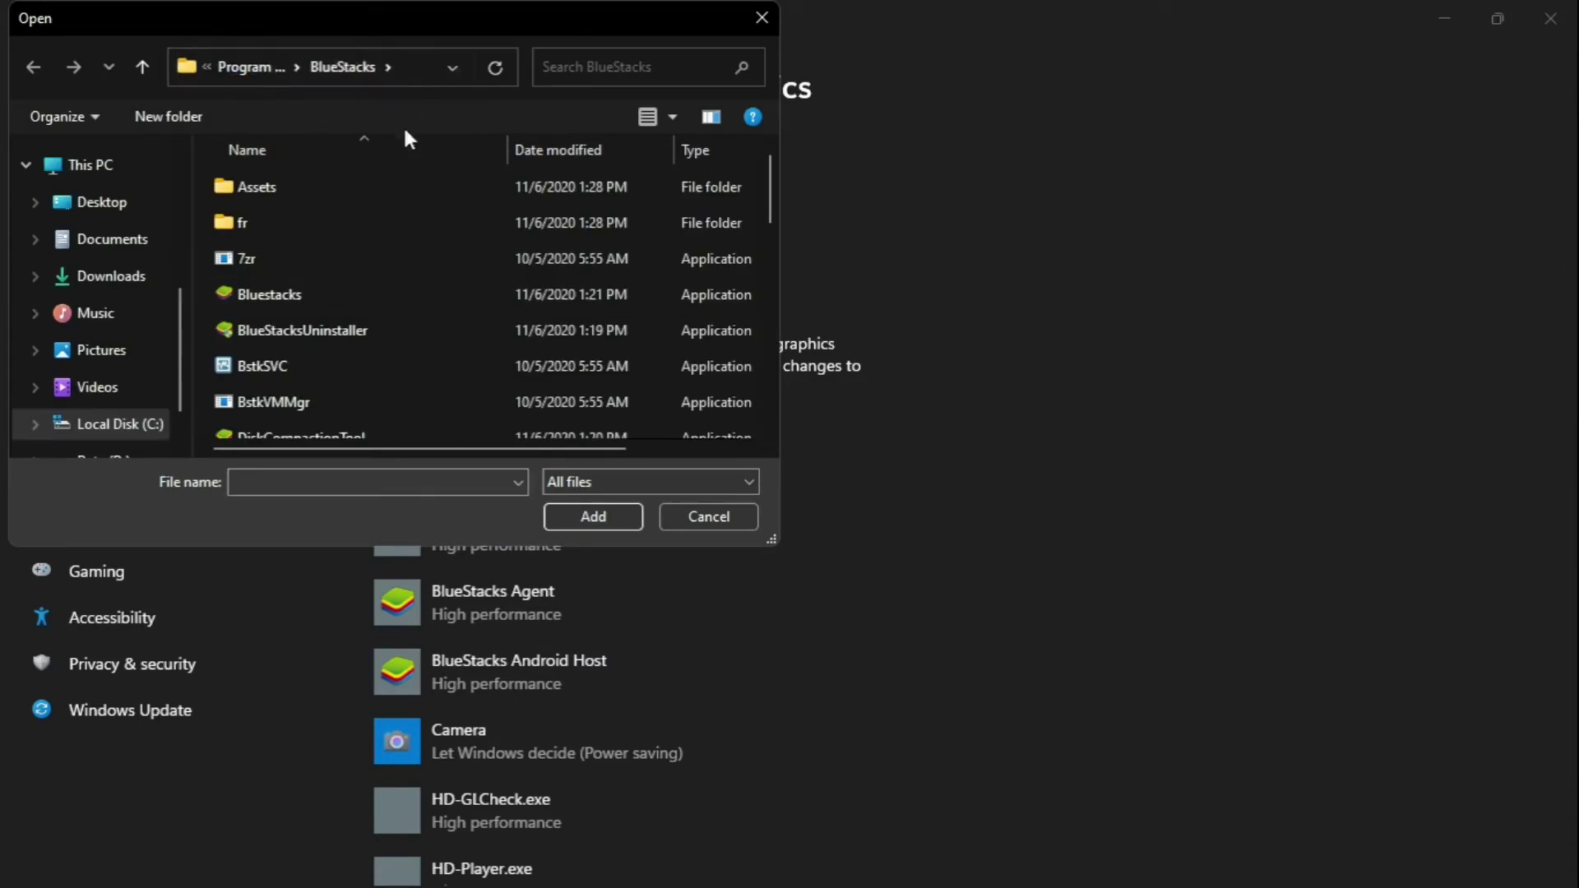
click(313, 302)
click(610, 520)
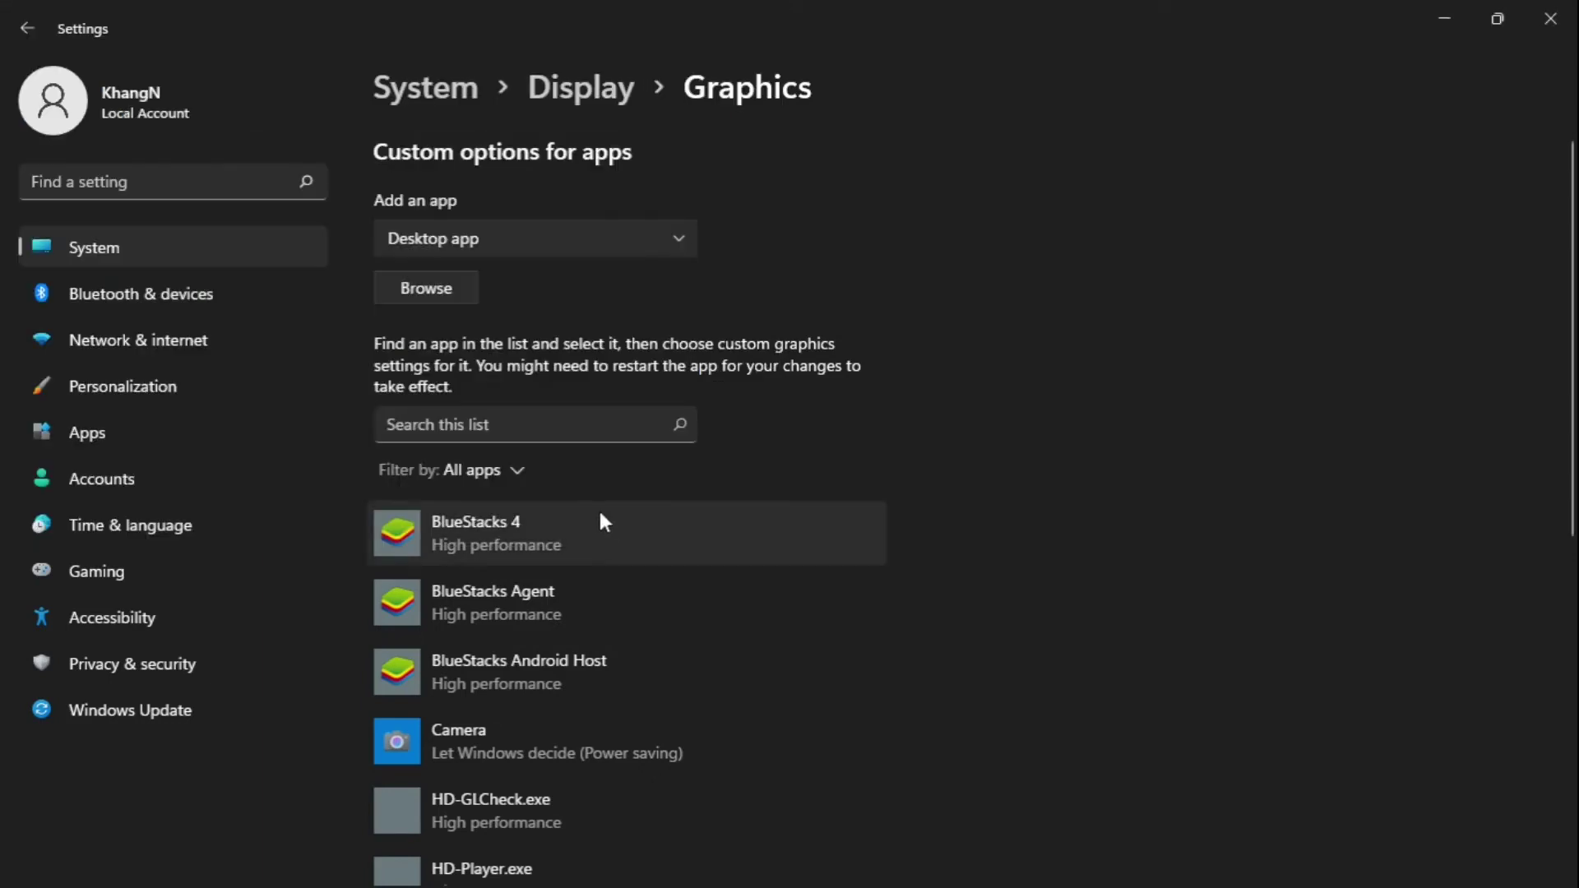
Try to add HD-Agent from the BlueStacks program folder to the custom graphics options as a desktop app
click(440, 323)
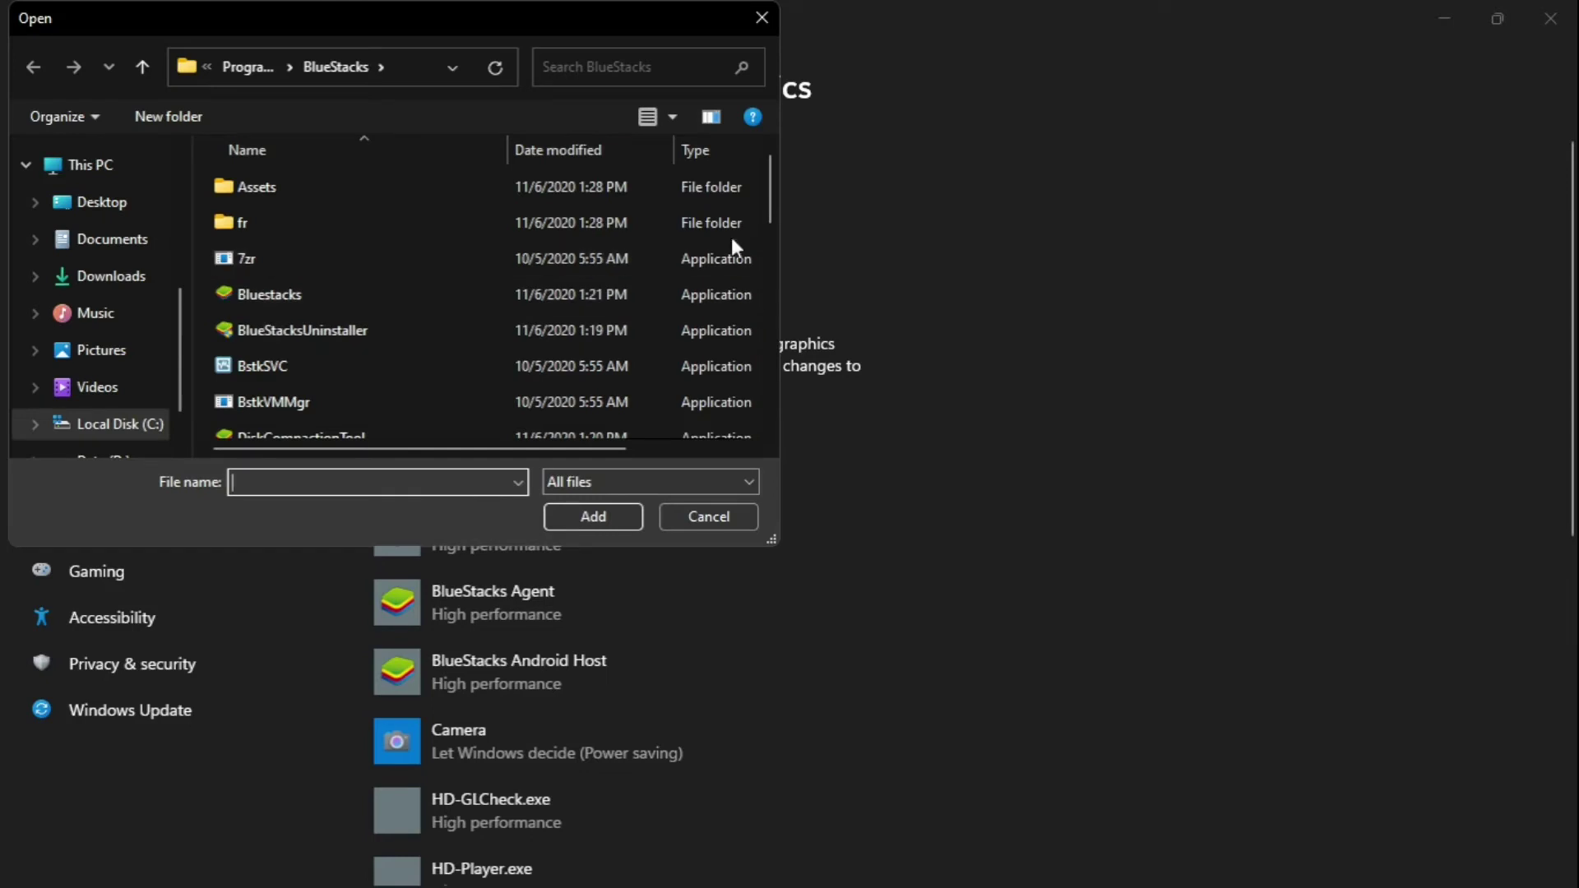
drag(766, 203, 774, 270)
click(360, 280)
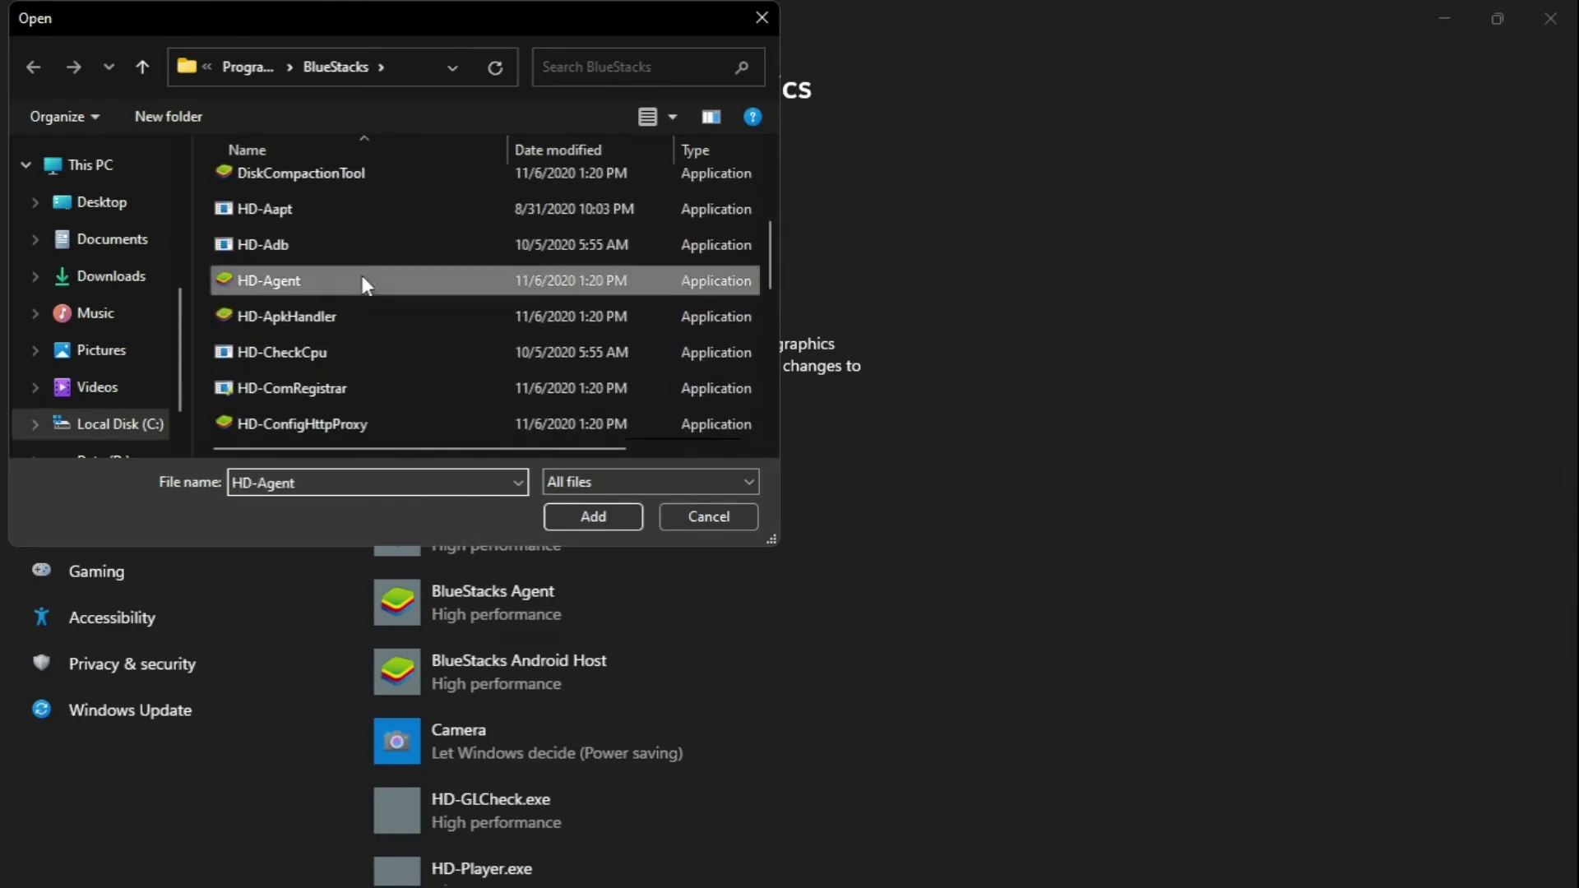
click(592, 512)
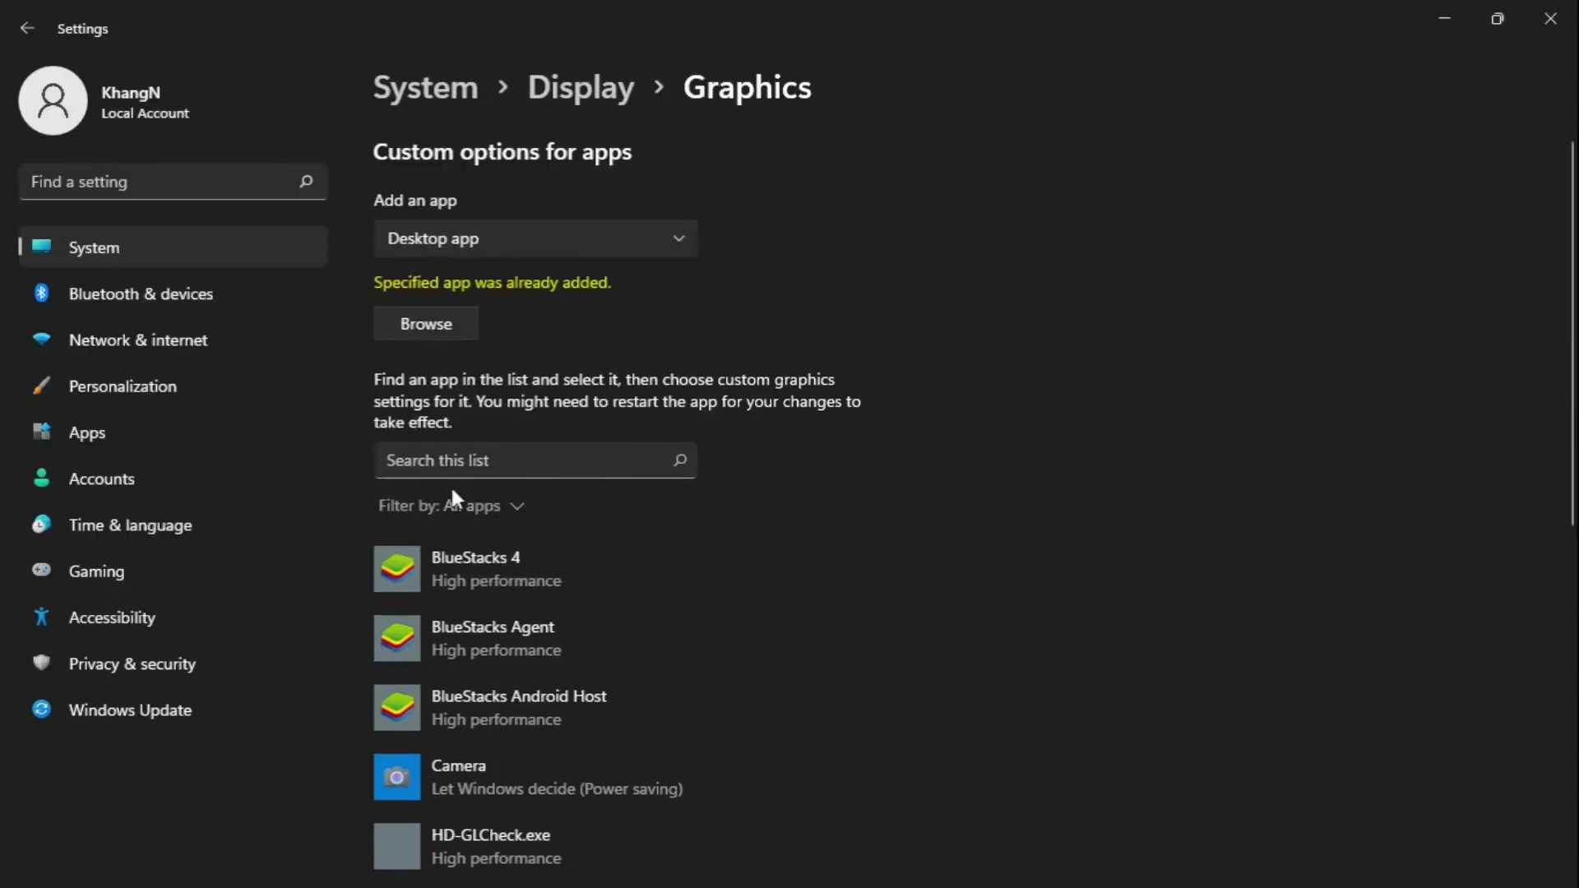
Try to add HD-Player from the BlueStacks program folder to the custom graphics options as a desktop app
click(409, 323)
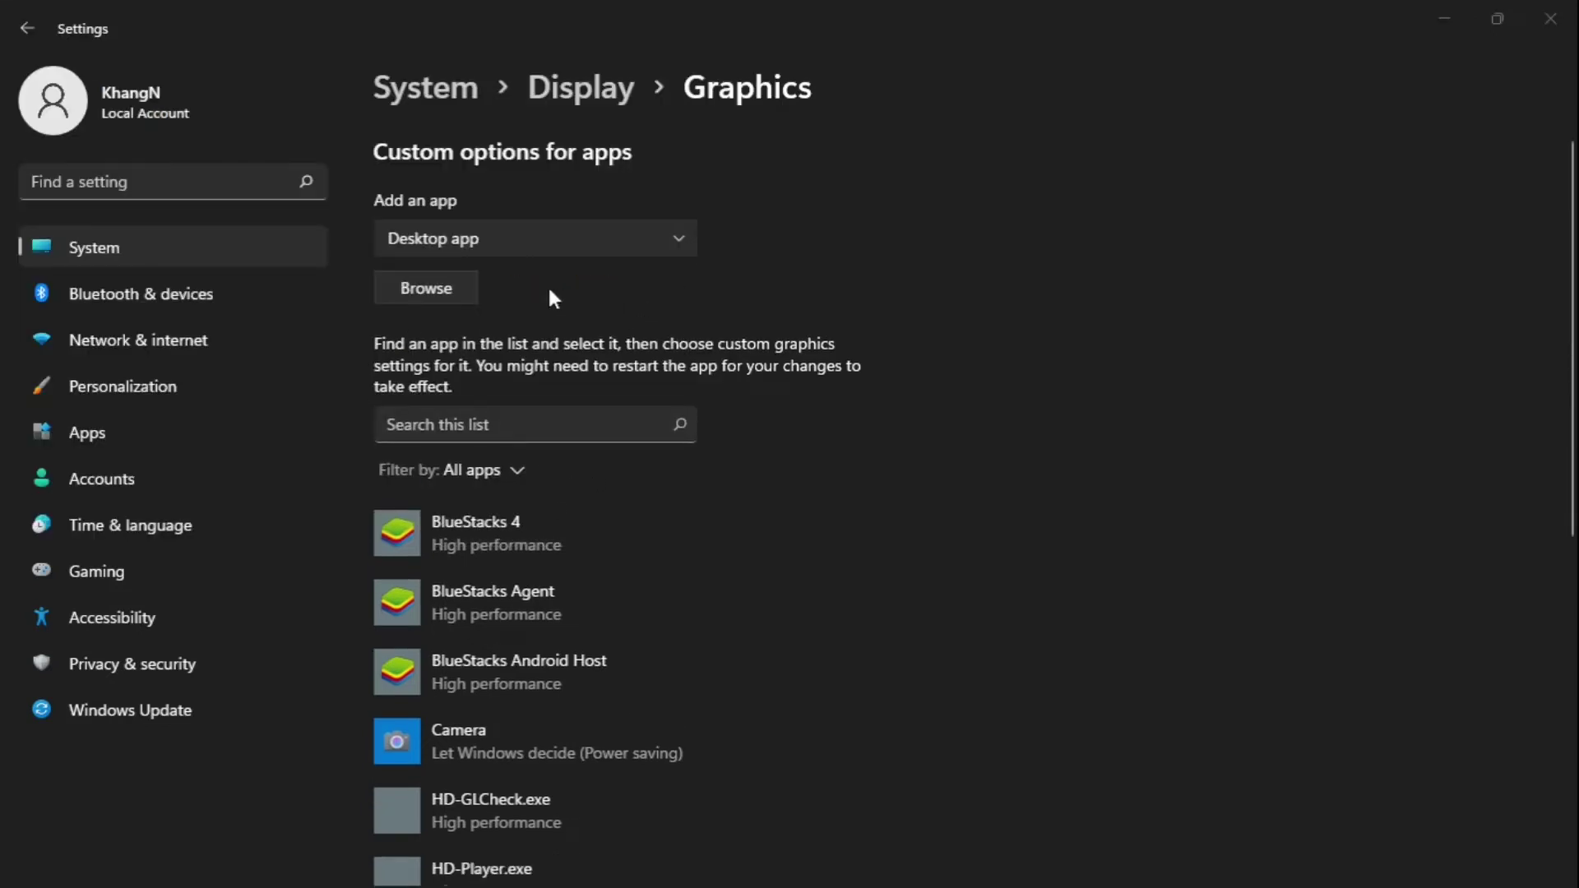
click(426, 288)
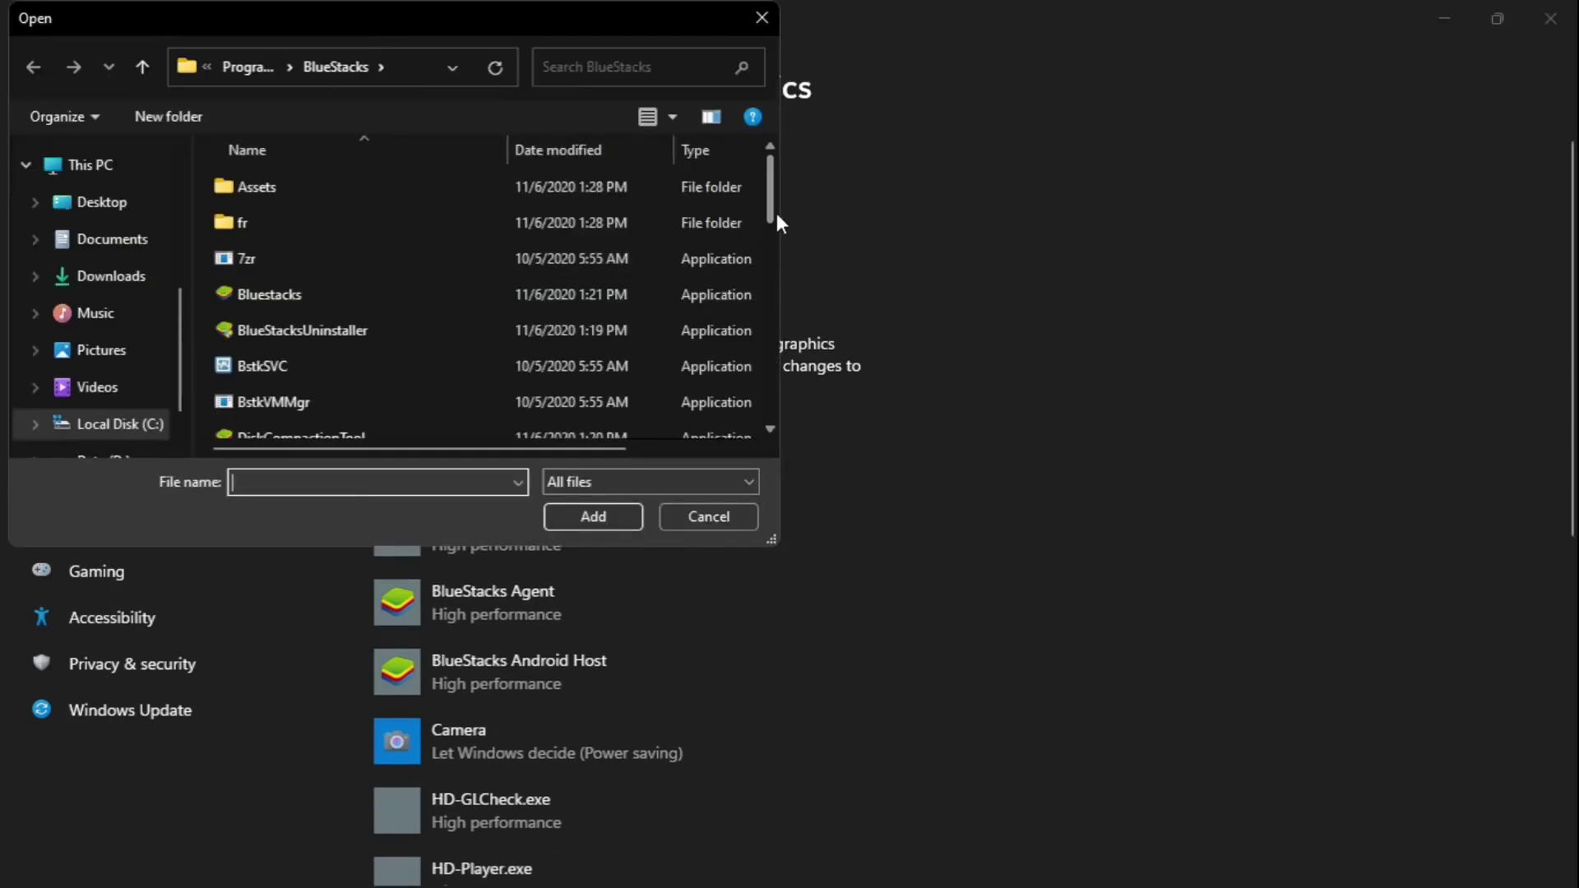
drag(776, 214, 741, 411)
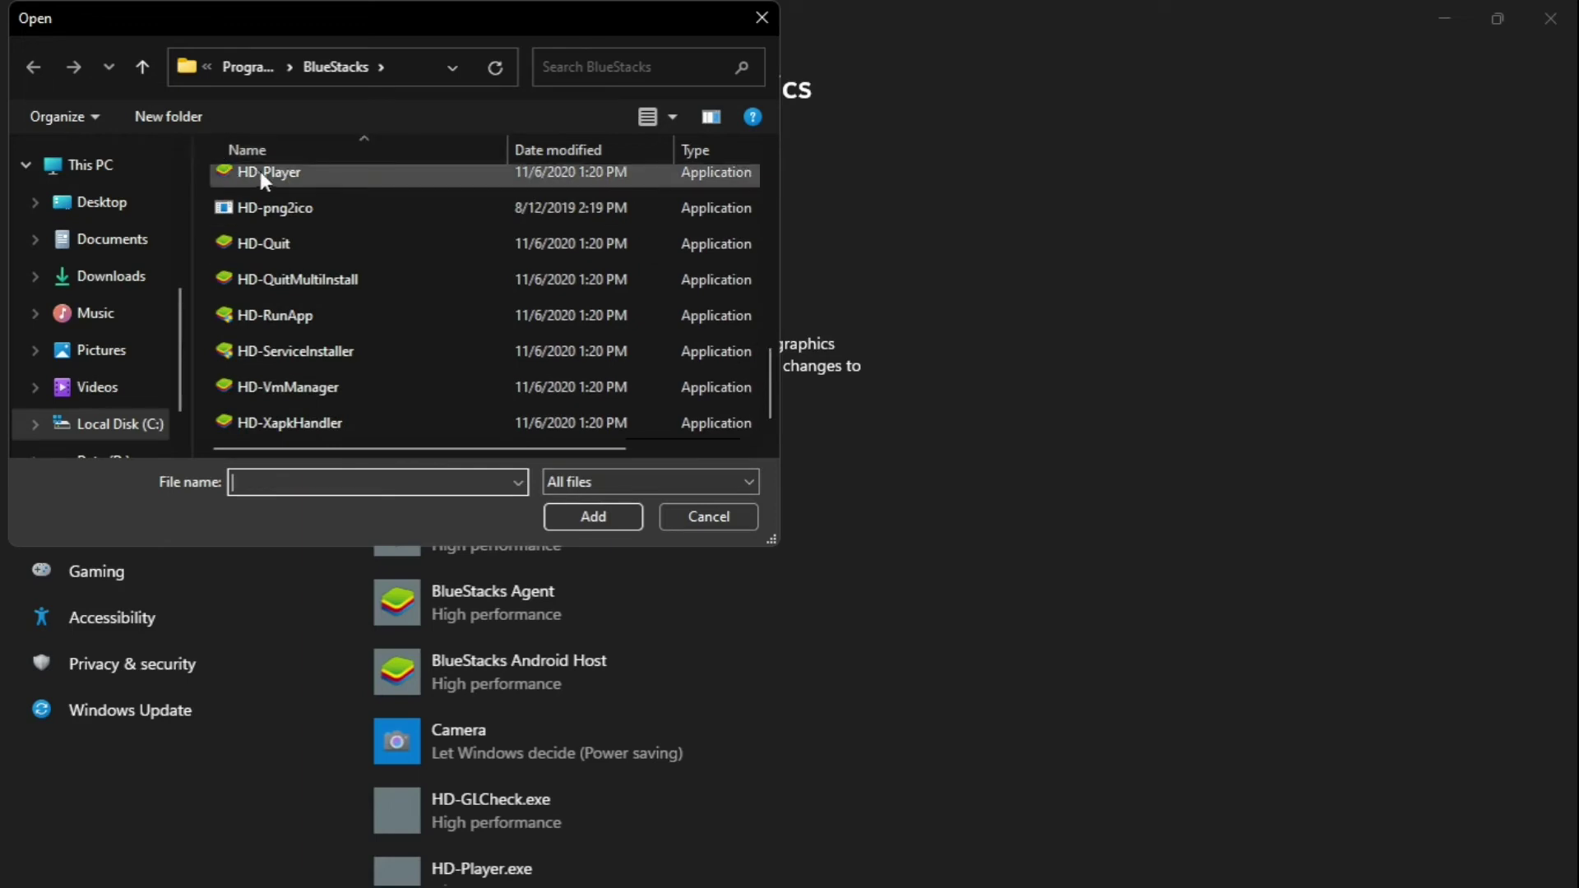
click(284, 177)
drag(773, 364, 746, 335)
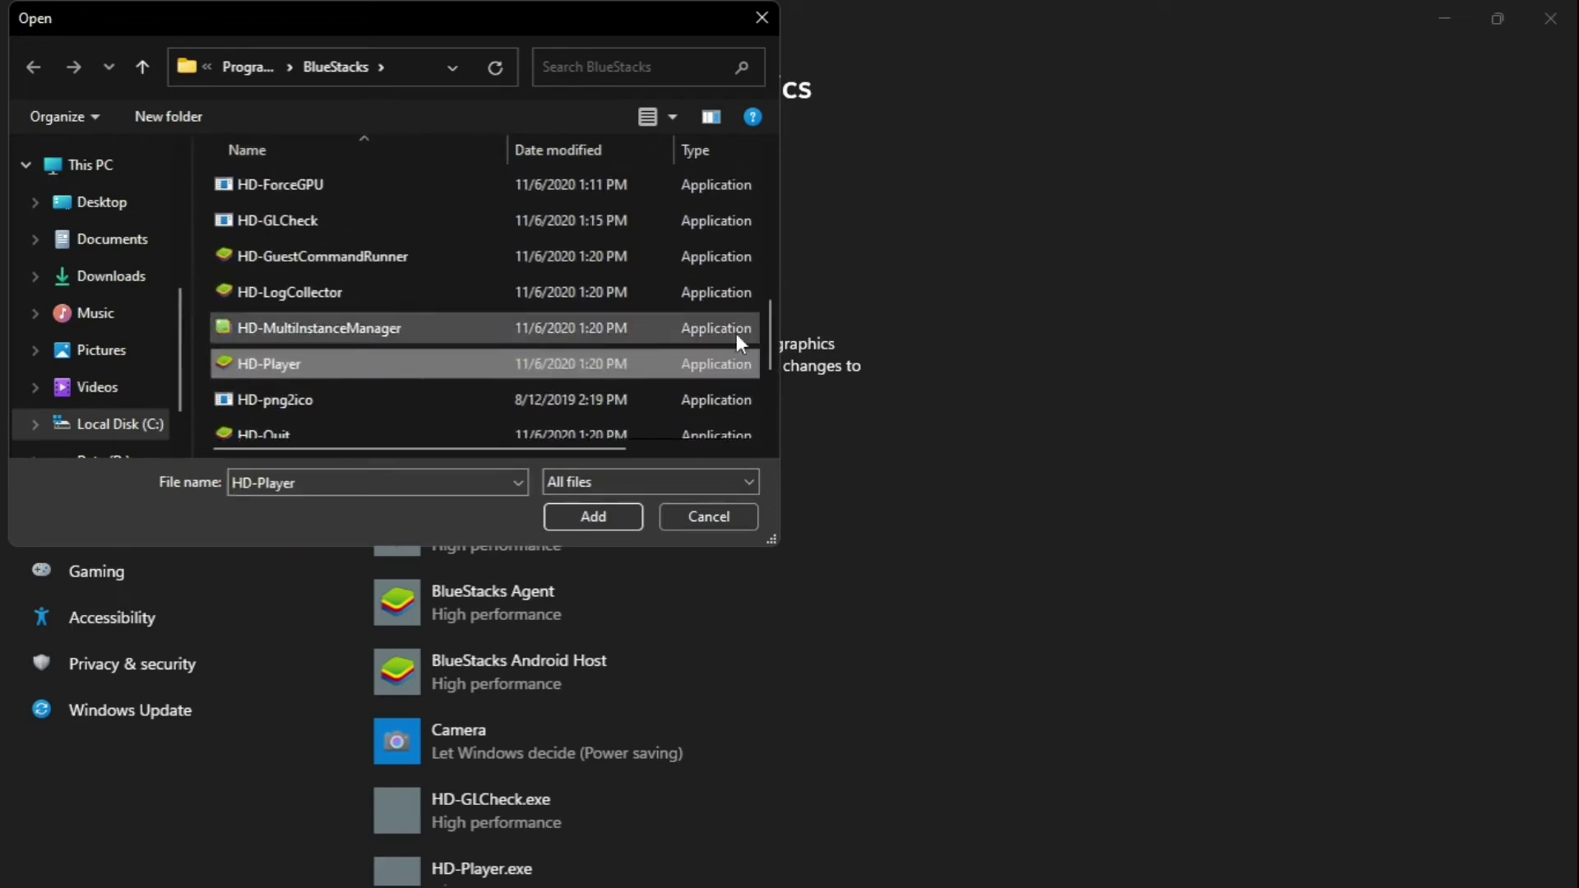
click(607, 521)
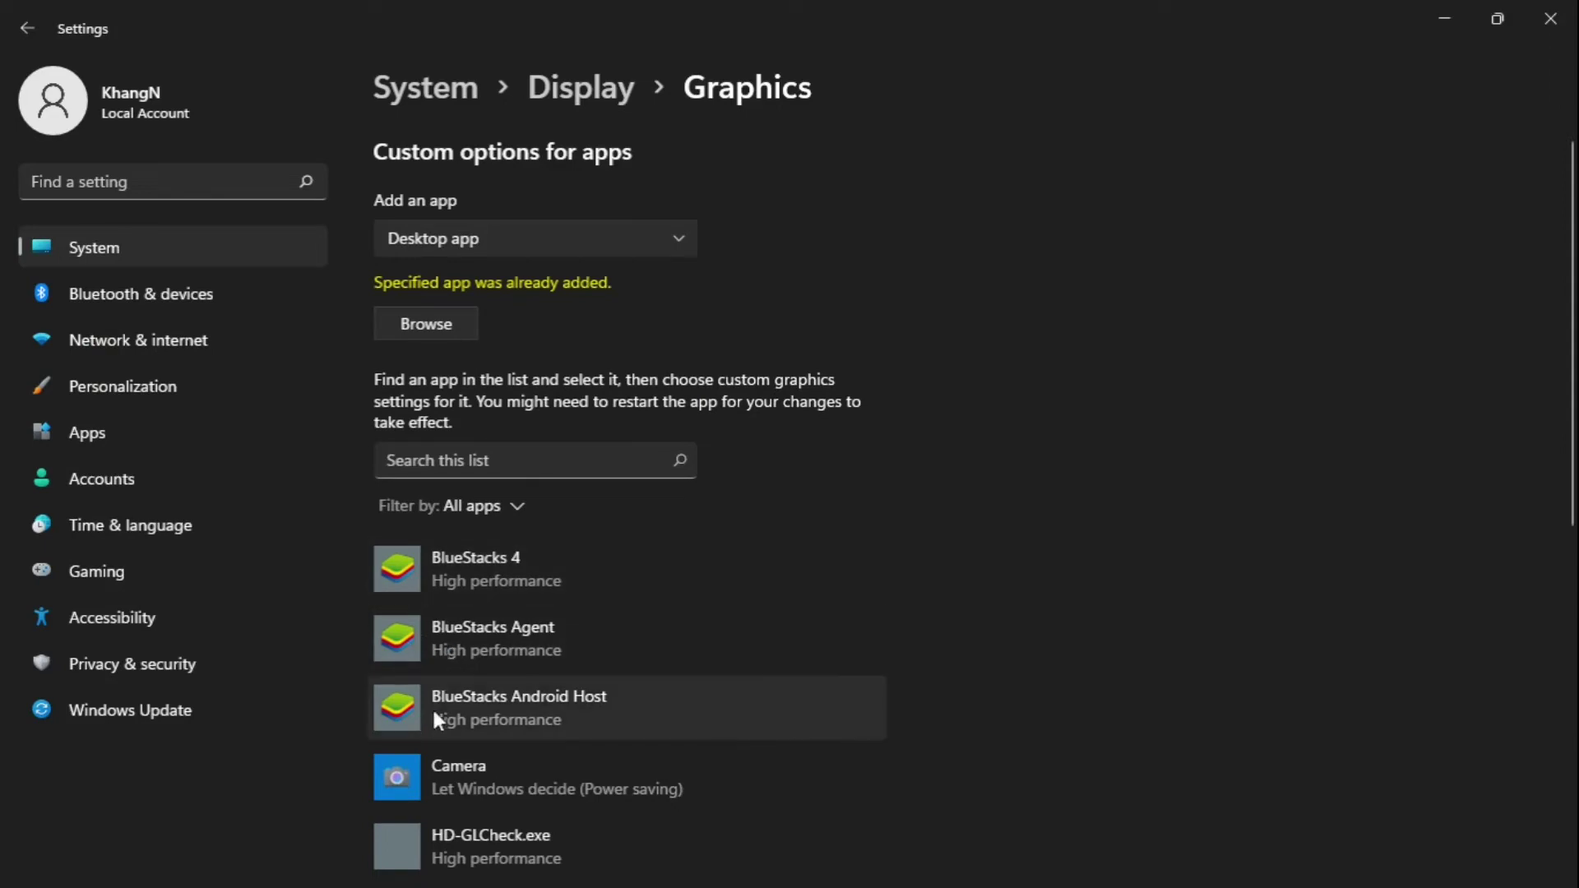
Save the High performance graphics preference for BlueStacks 4, BlueStacks Agent and BlueStacks Android Host
click(455, 564)
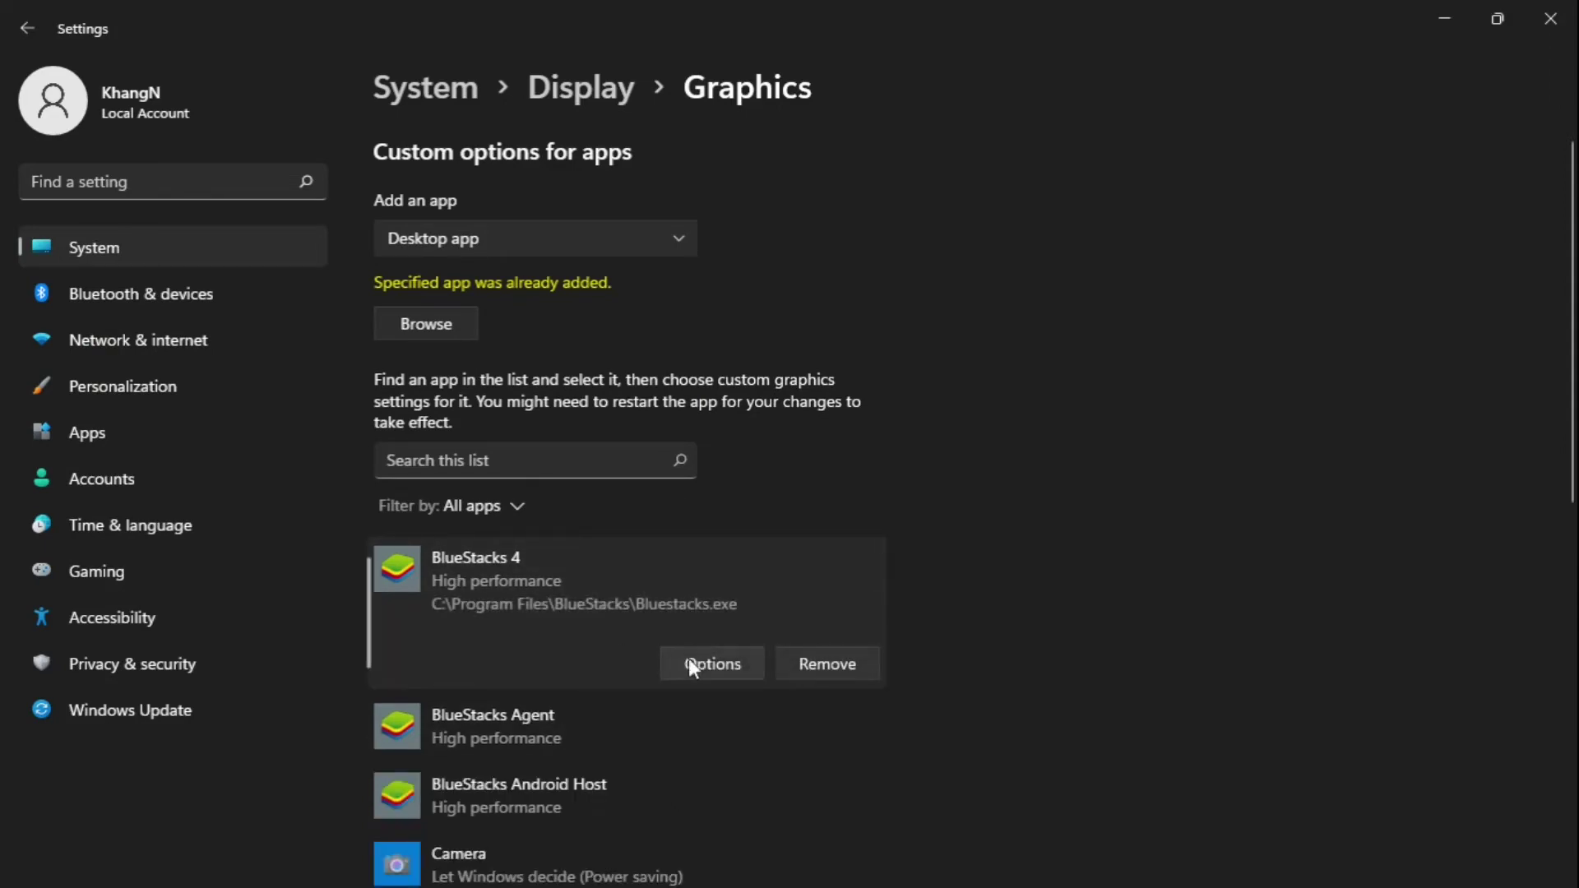
click(703, 663)
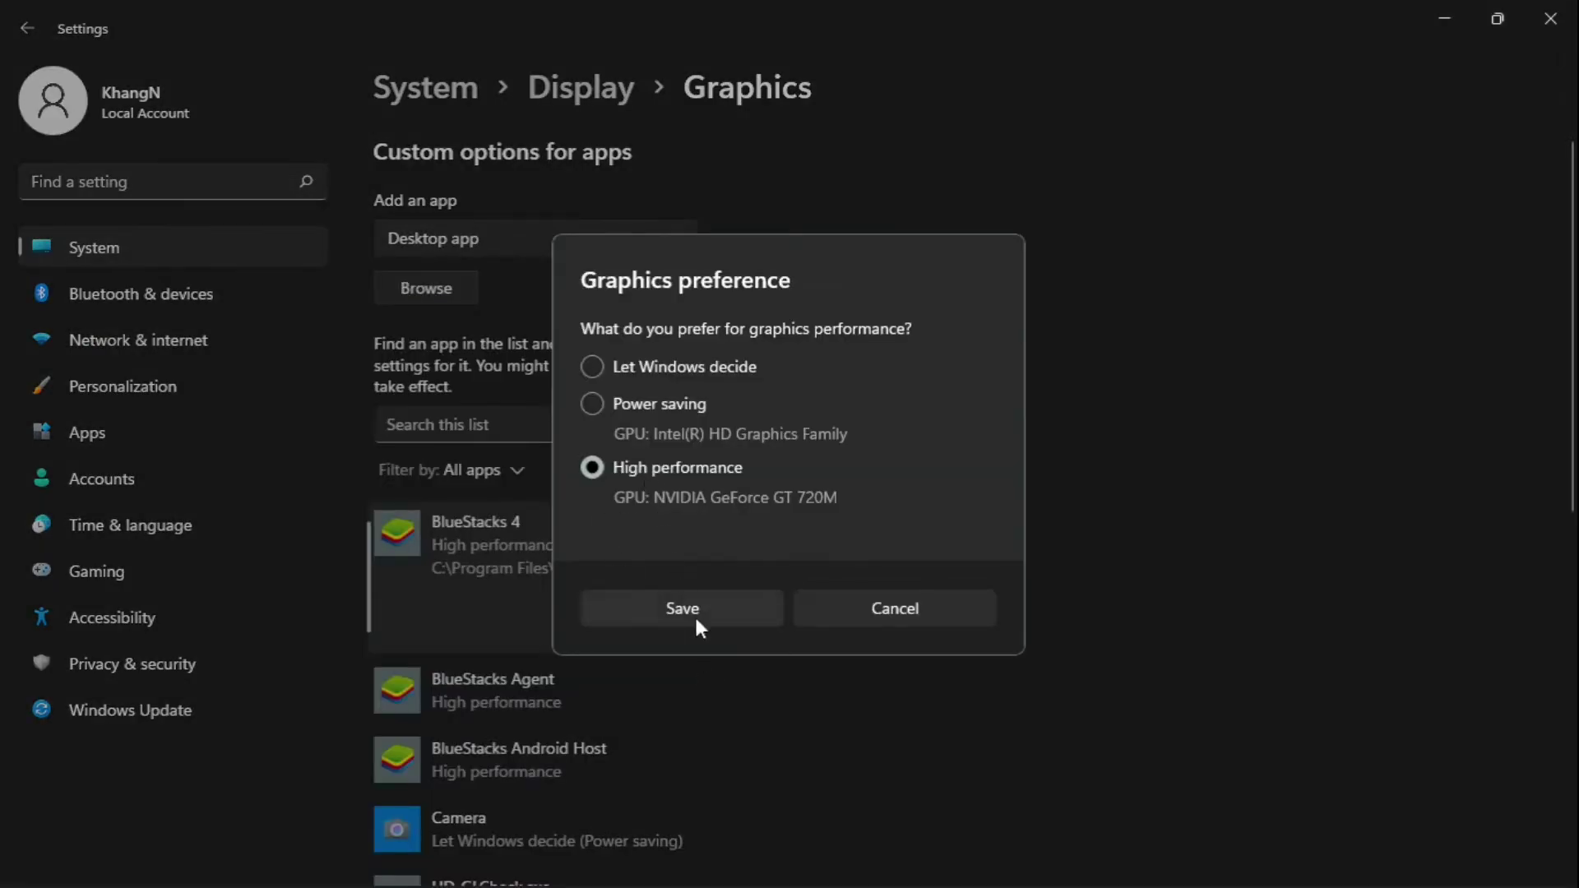
click(694, 615)
click(565, 685)
click(711, 695)
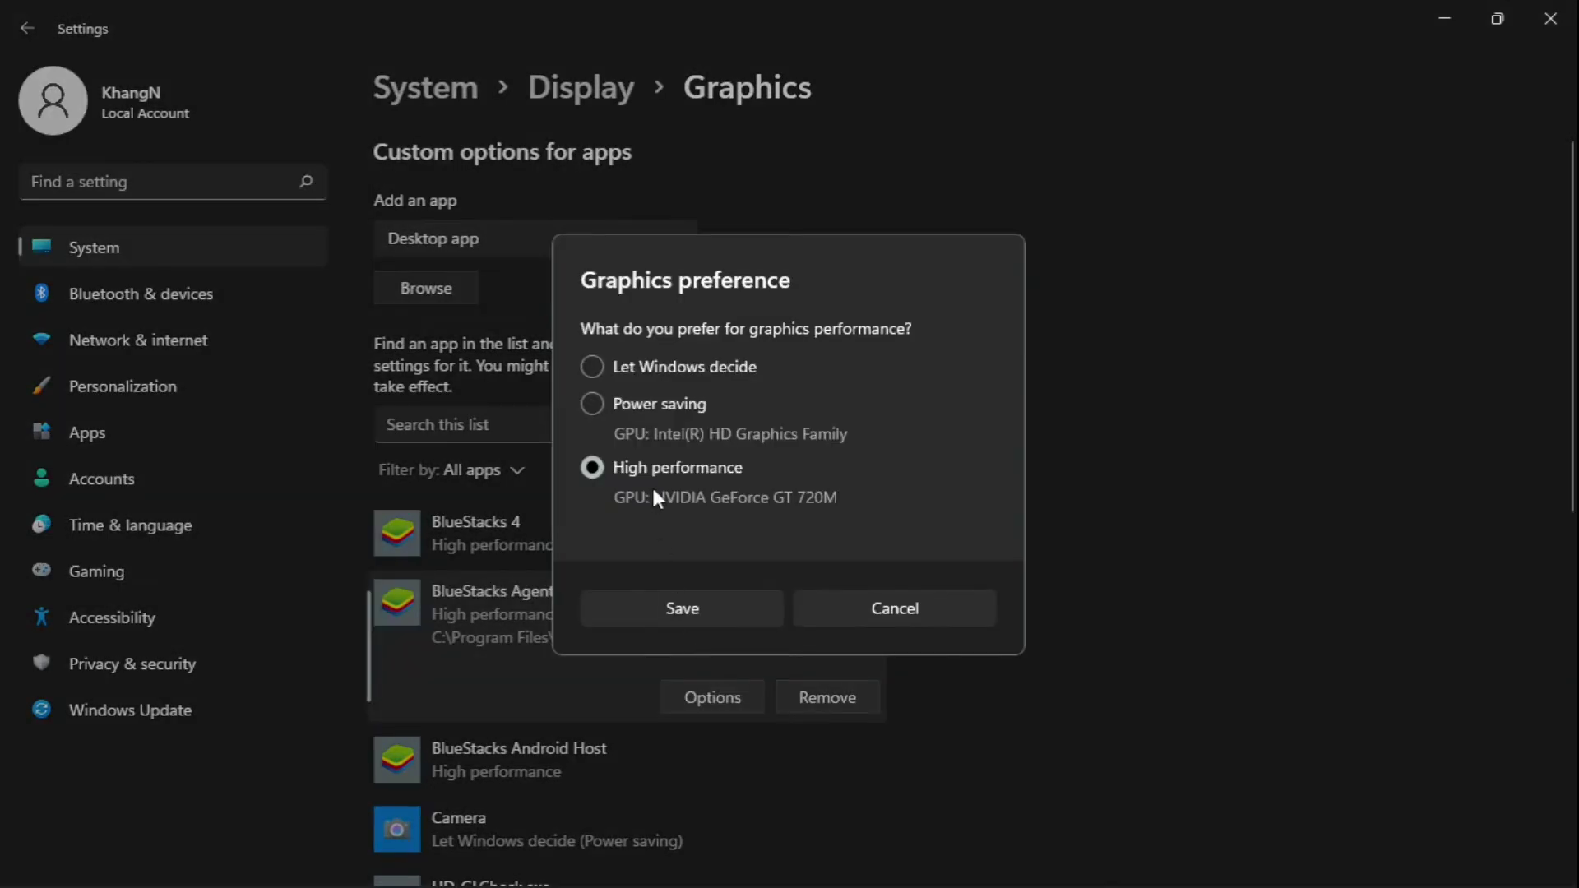
click(714, 619)
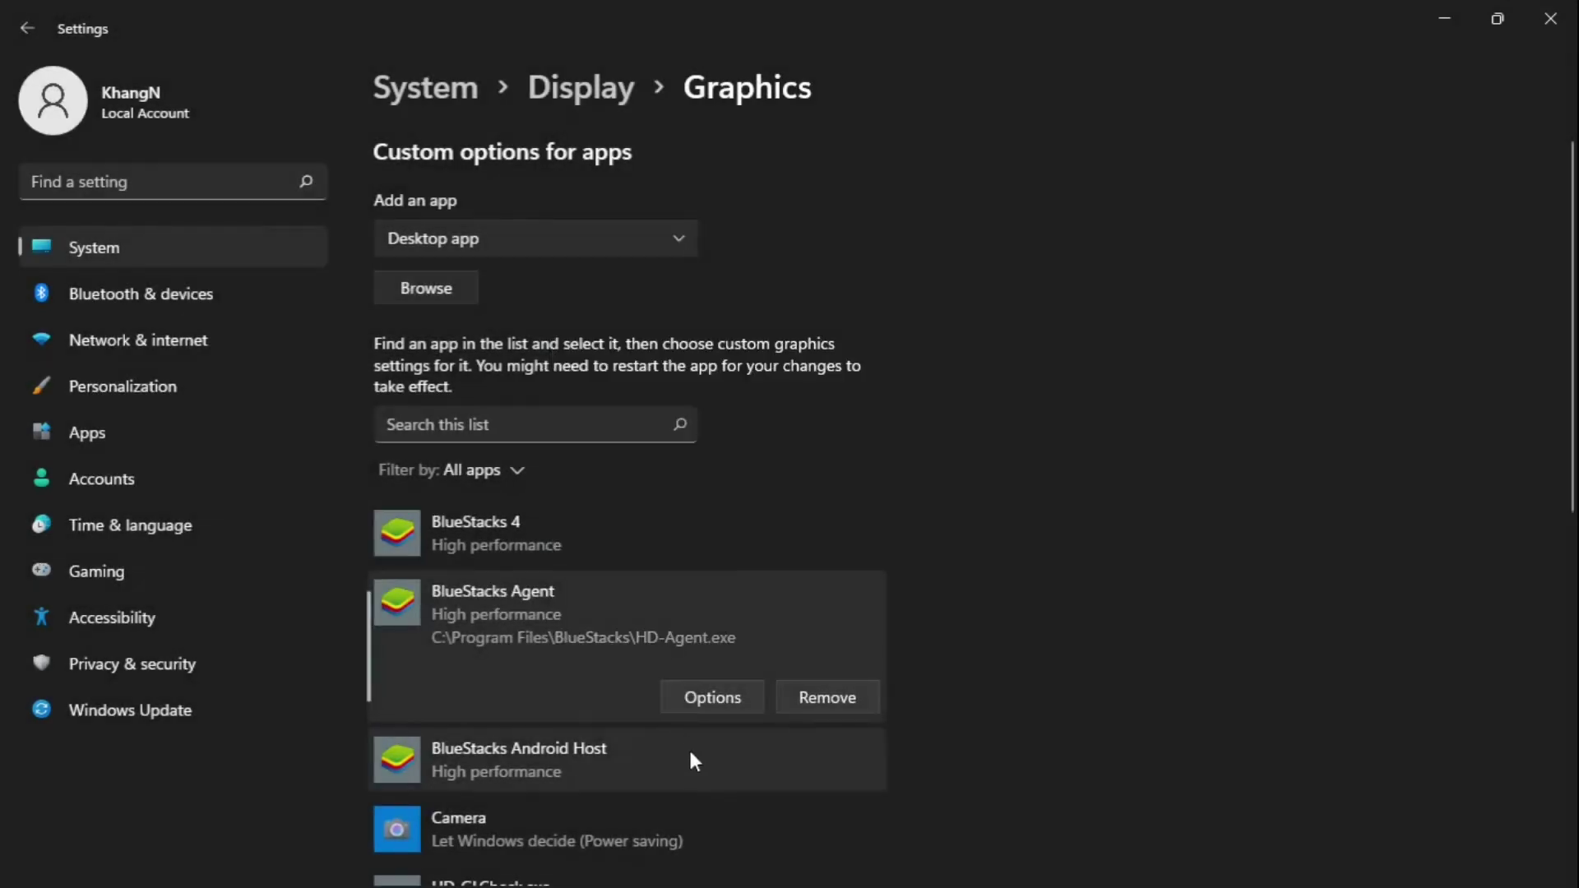
click(724, 760)
click(731, 768)
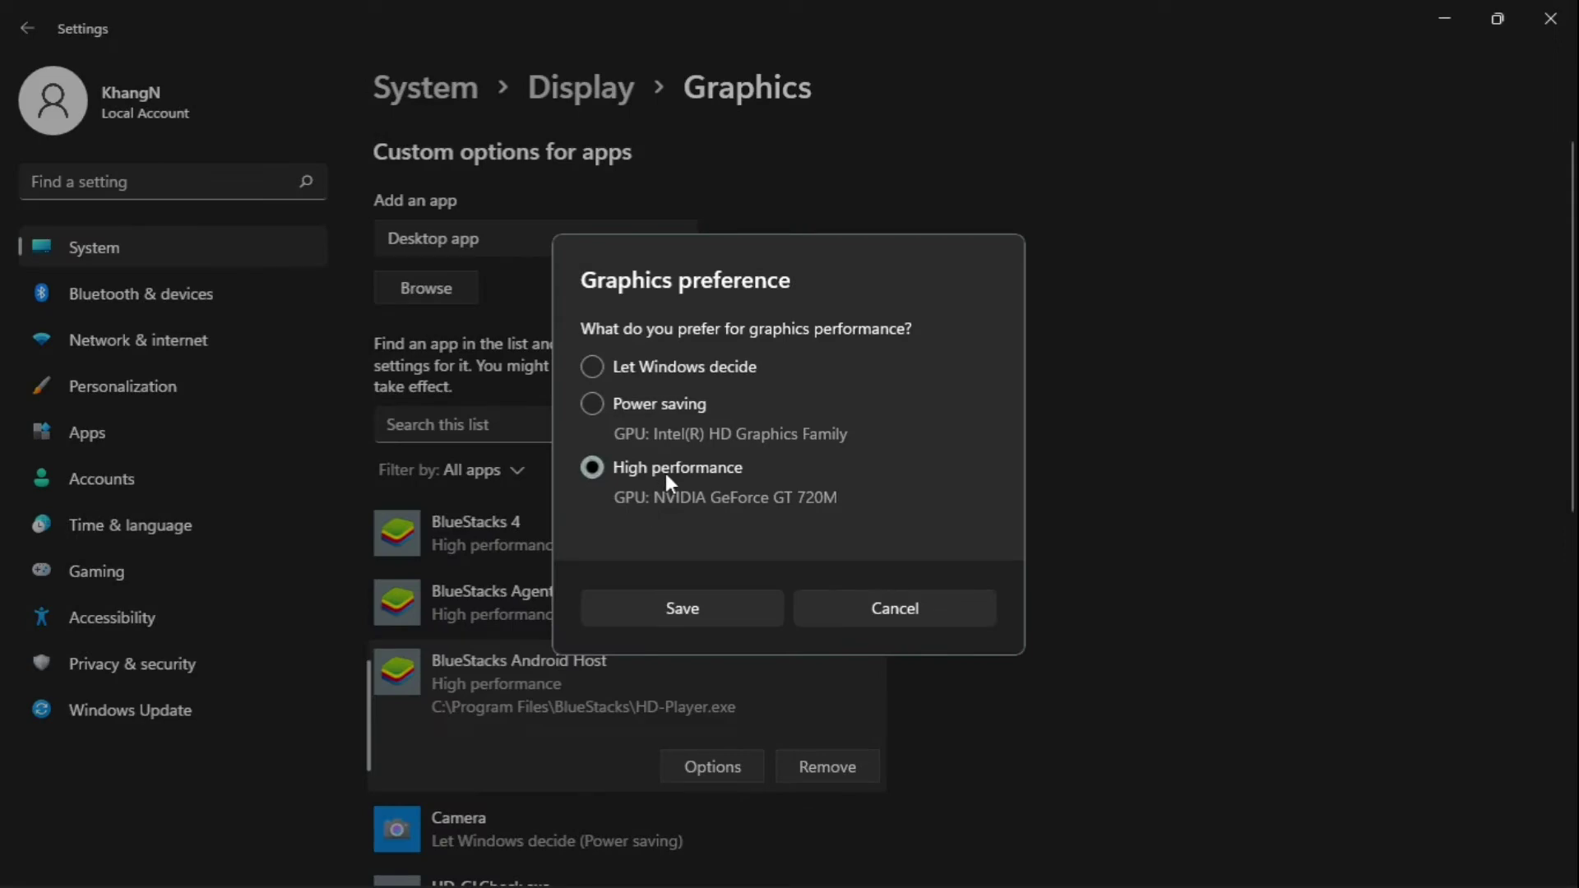
click(701, 623)
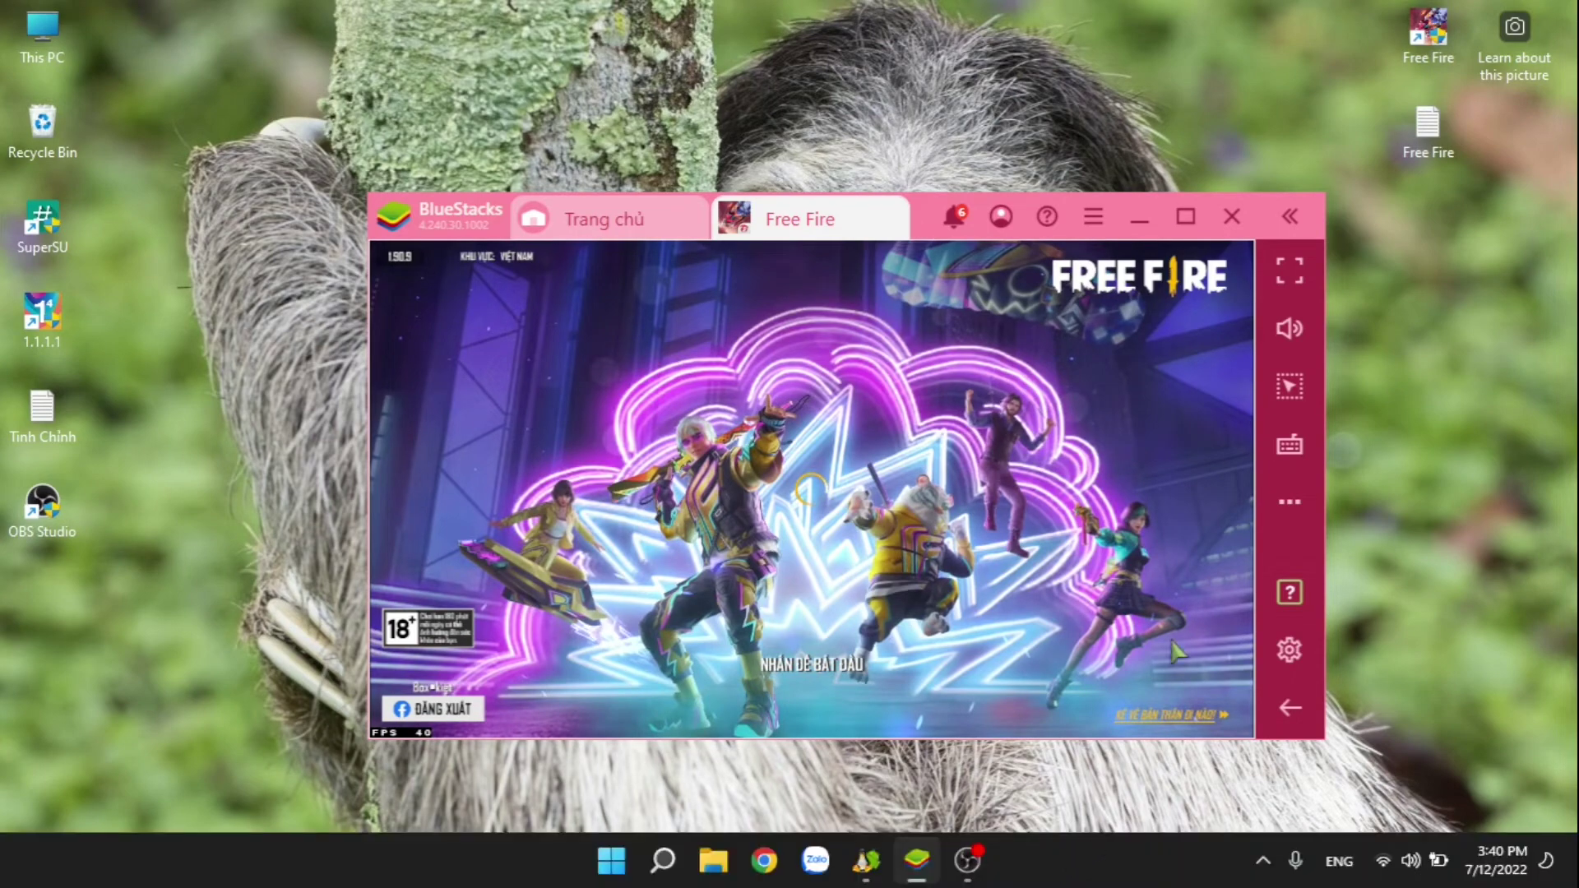
Enter Free Fire from its start screen and dismiss the welcome and promotional pop-ups to reach the lobby
click(1028, 487)
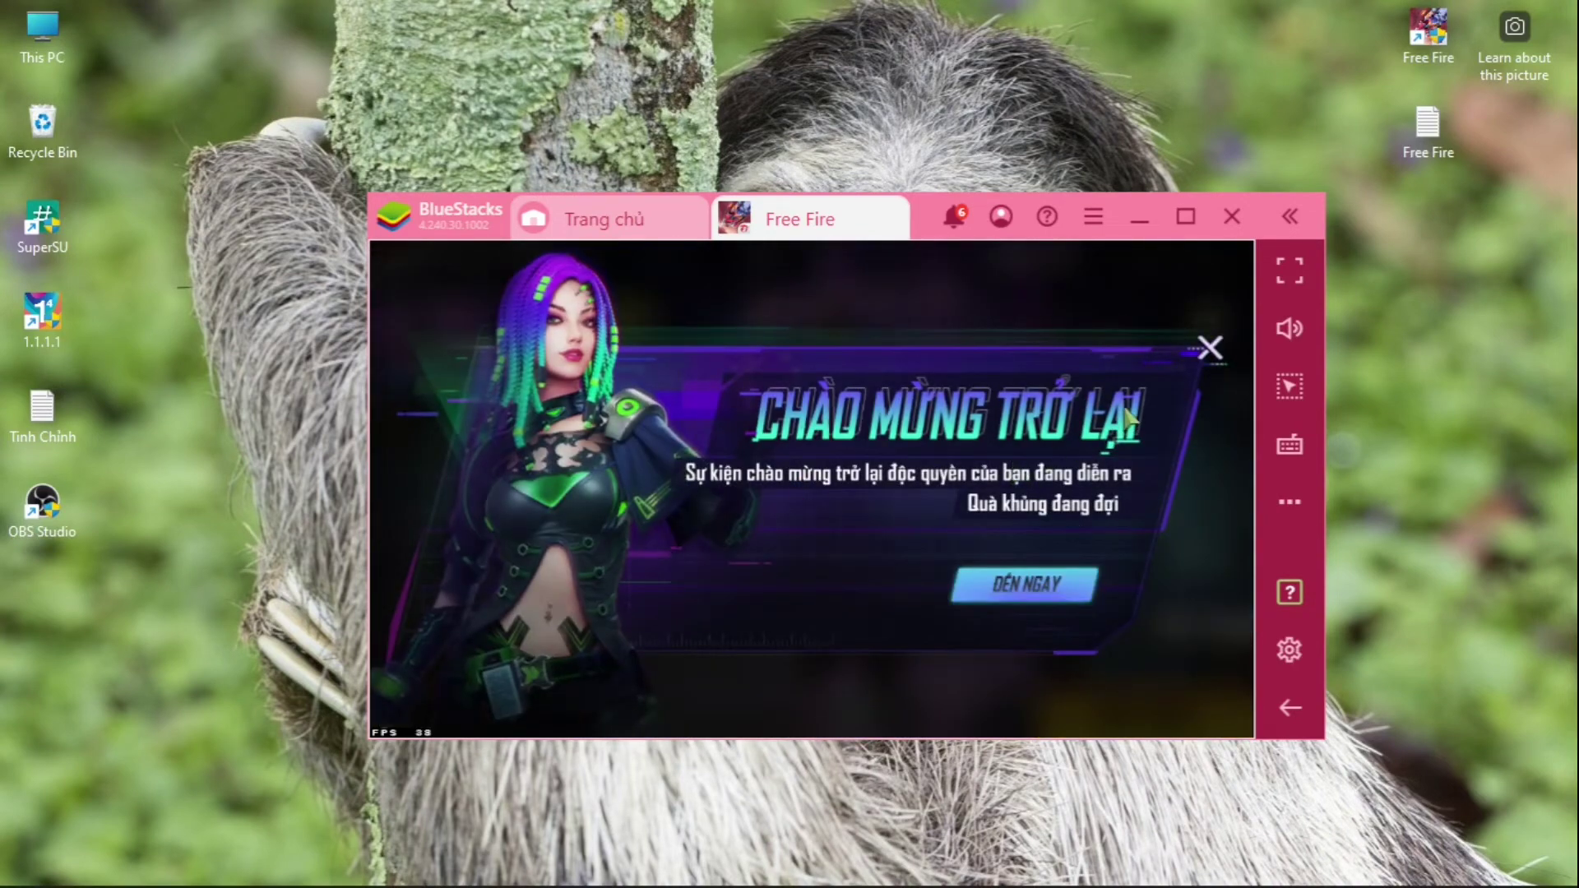
click(1209, 349)
click(1128, 315)
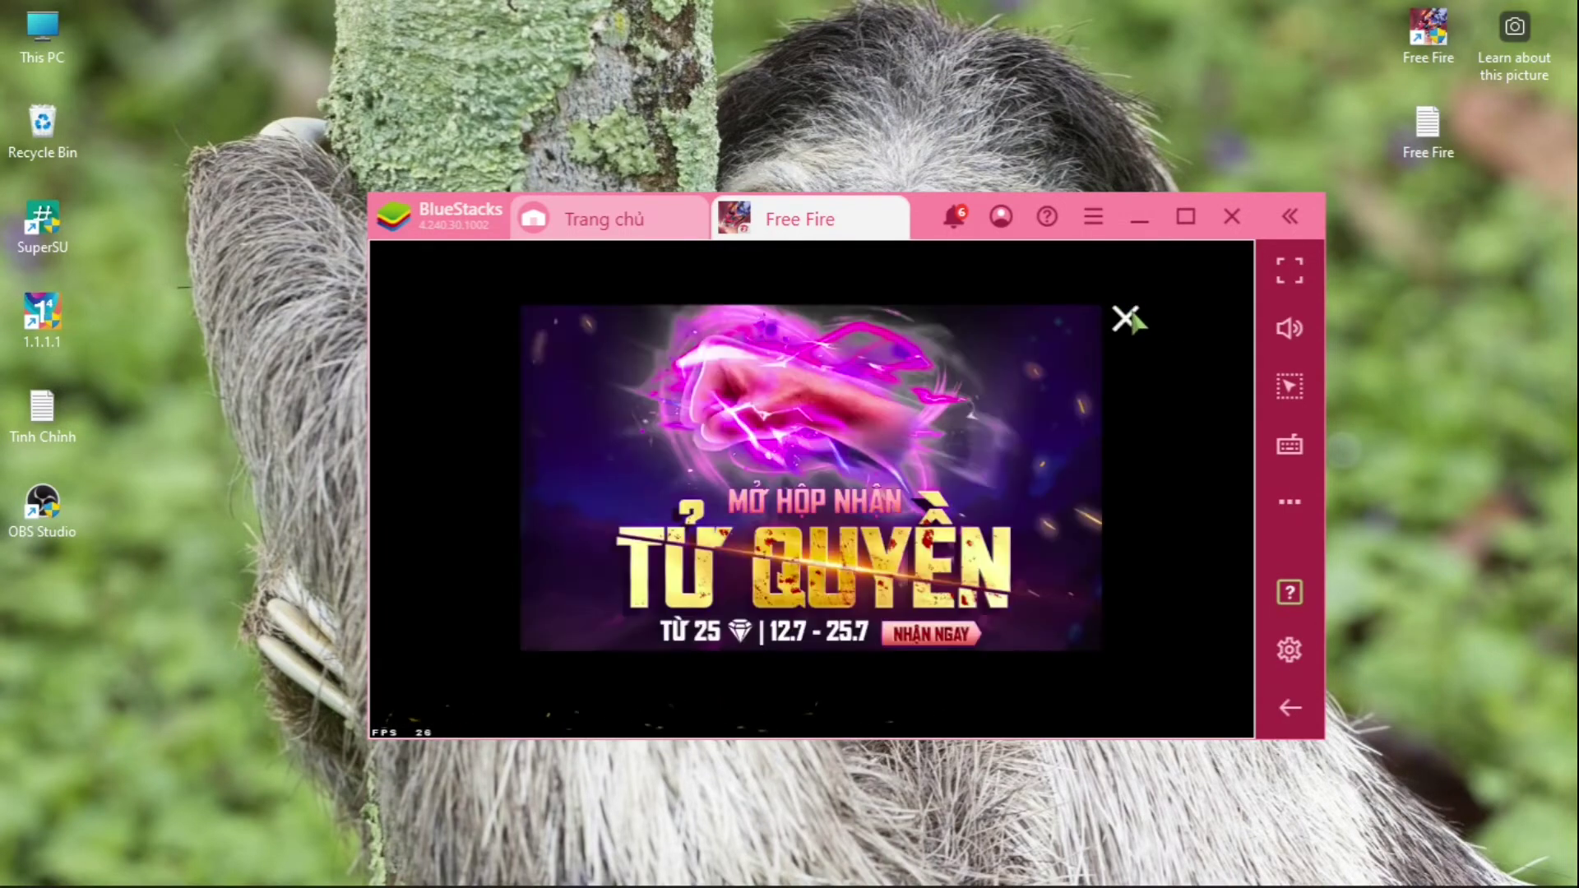
click(1126, 317)
click(1127, 317)
click(1126, 318)
click(1127, 318)
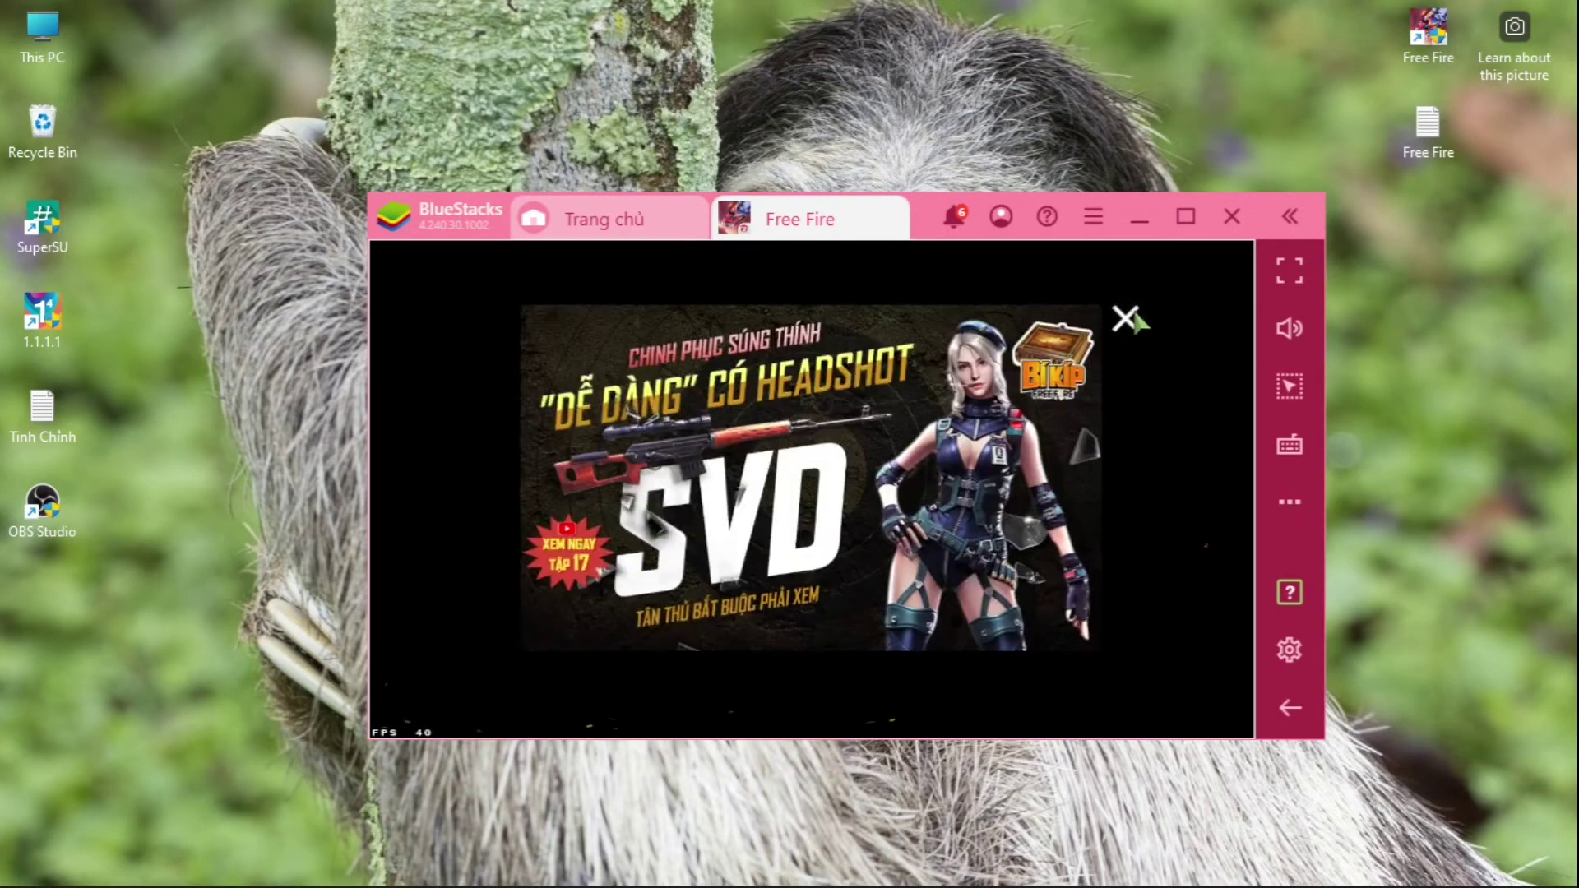
click(1127, 318)
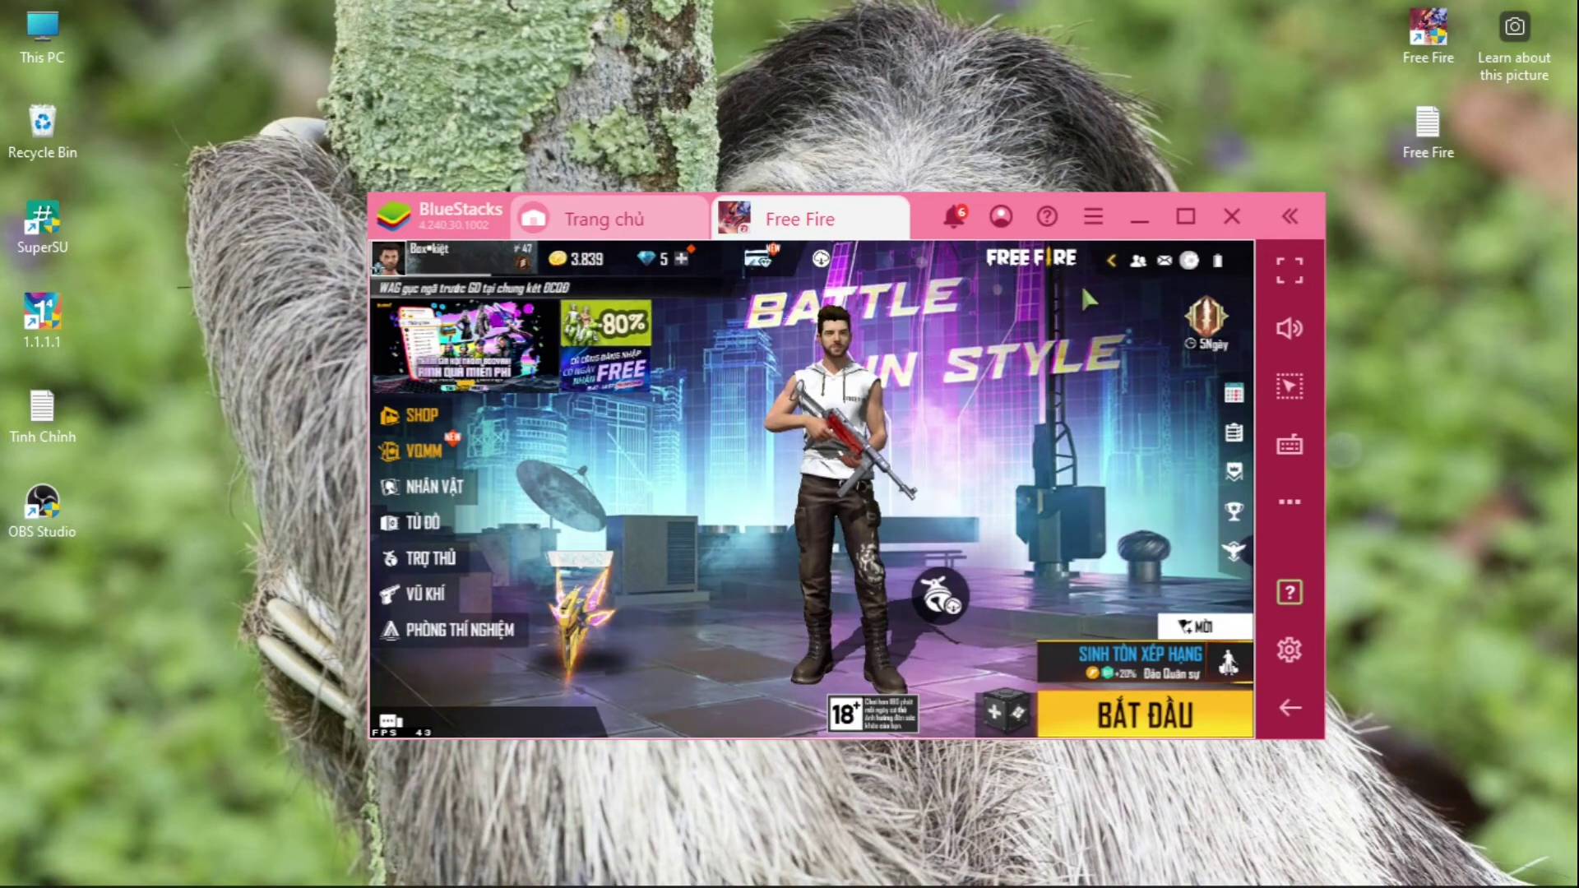
Review the sensitivity (Độ nhạy) and control (Điều khiển) options in the Free Fire settings
click(434, 362)
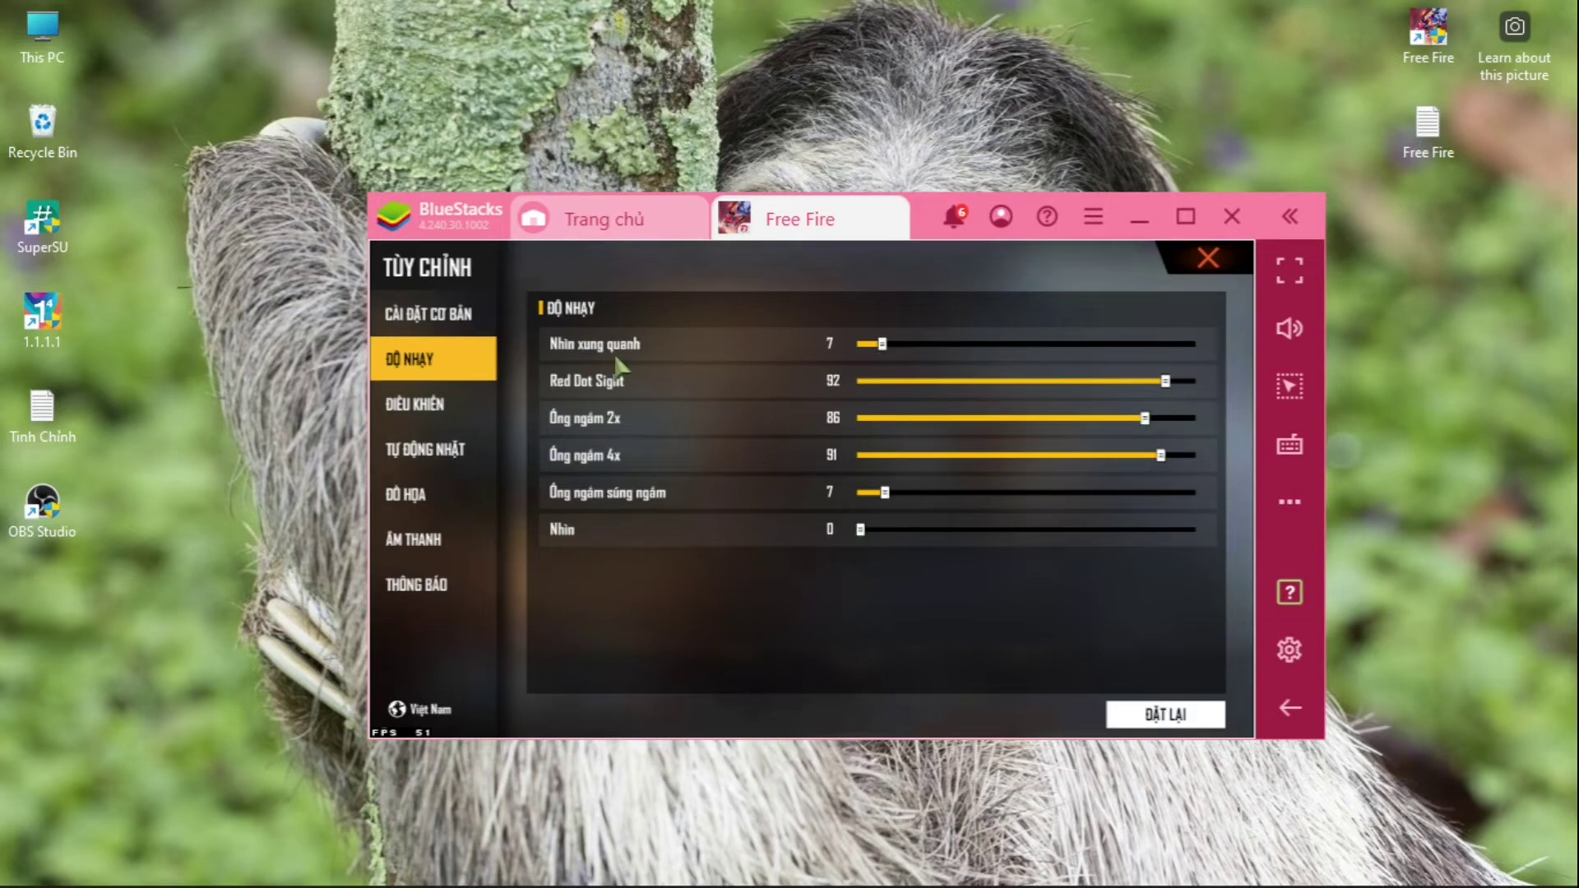
click(445, 407)
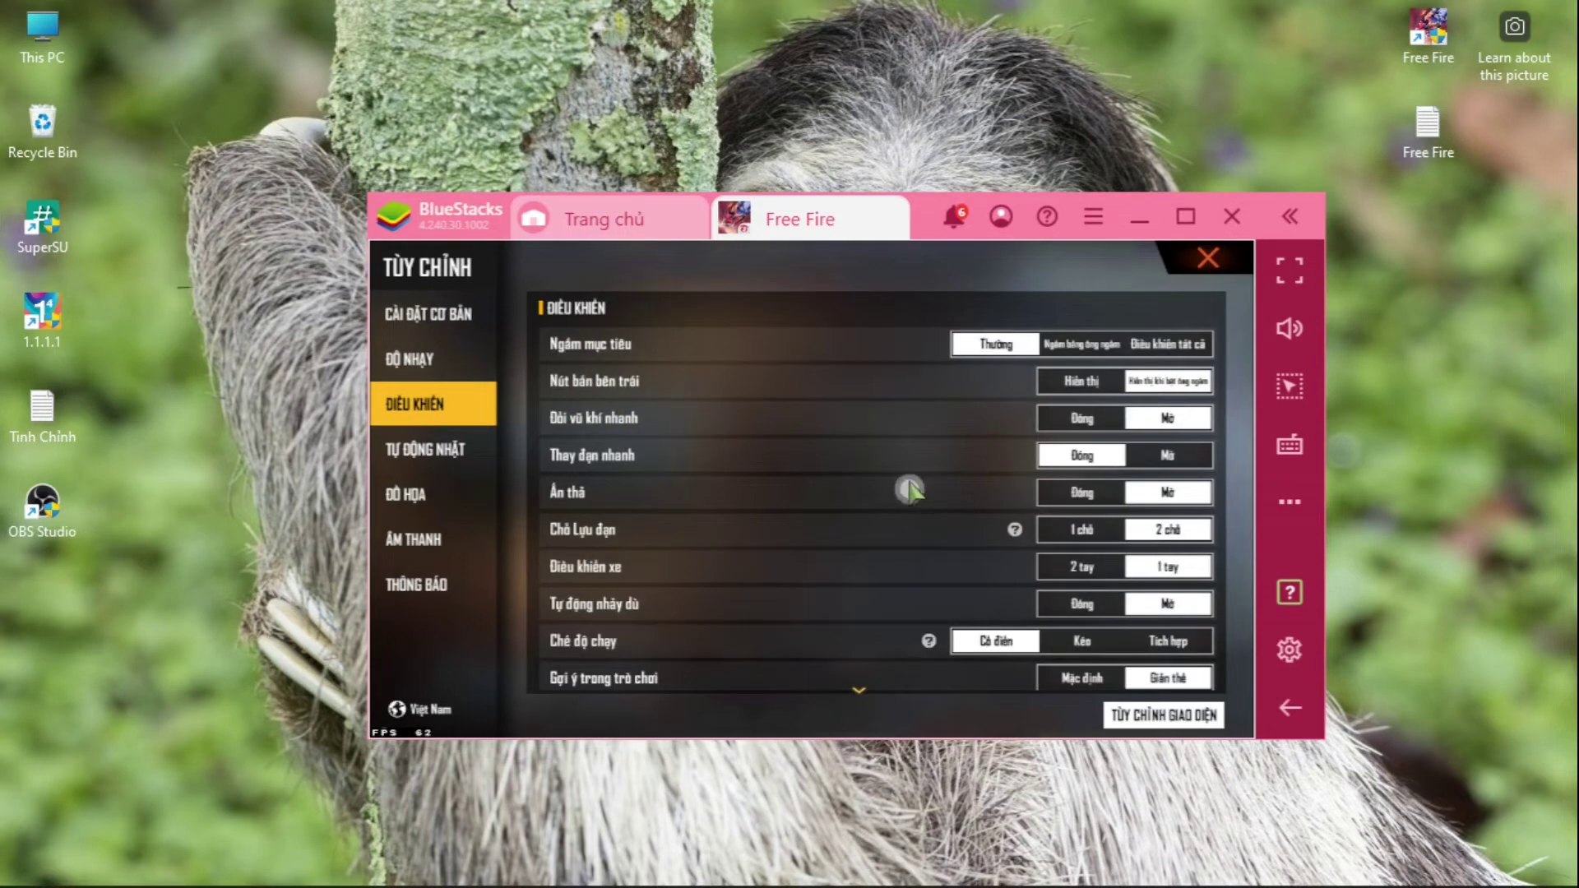
drag(909, 490, 898, 322)
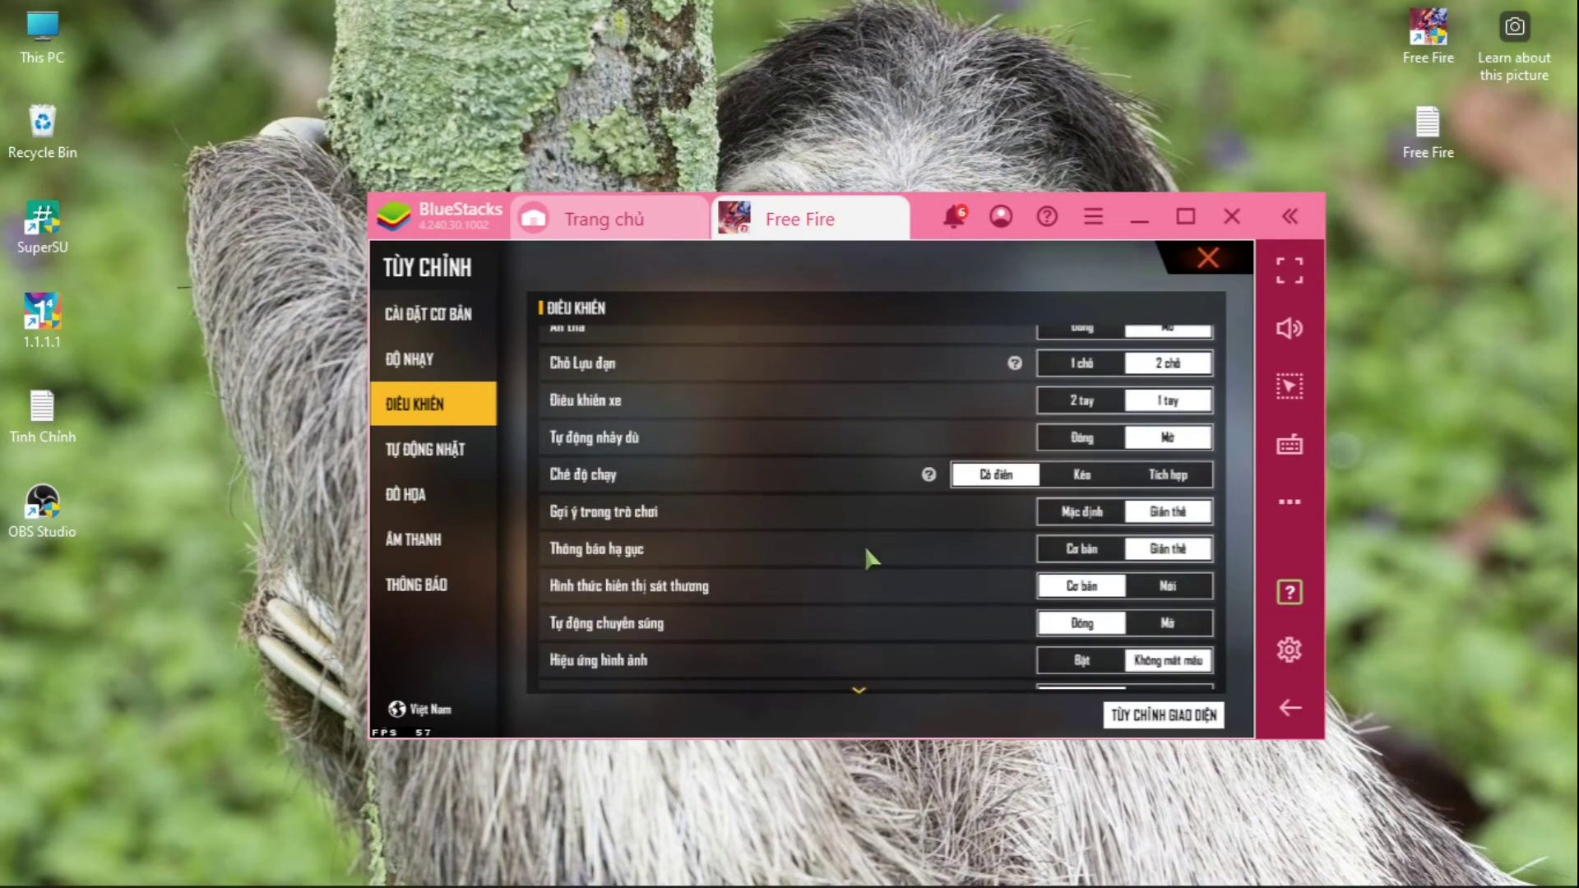
drag(865, 545, 879, 356)
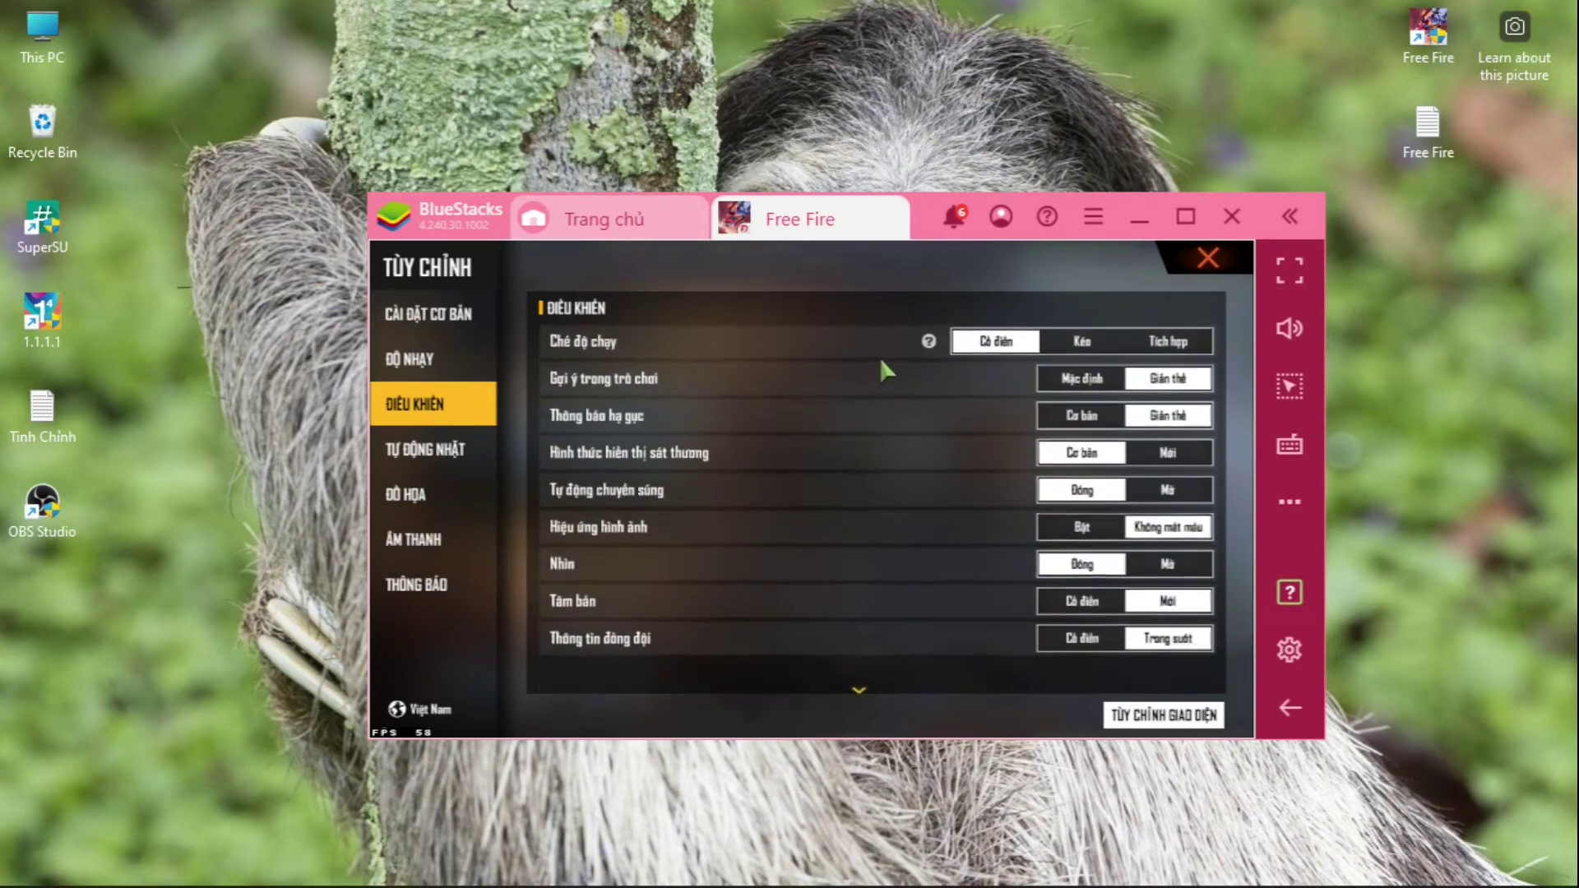
Bring up the game's control layout customization, block team invitations for 5 minutes, and return to the settings
click(1198, 729)
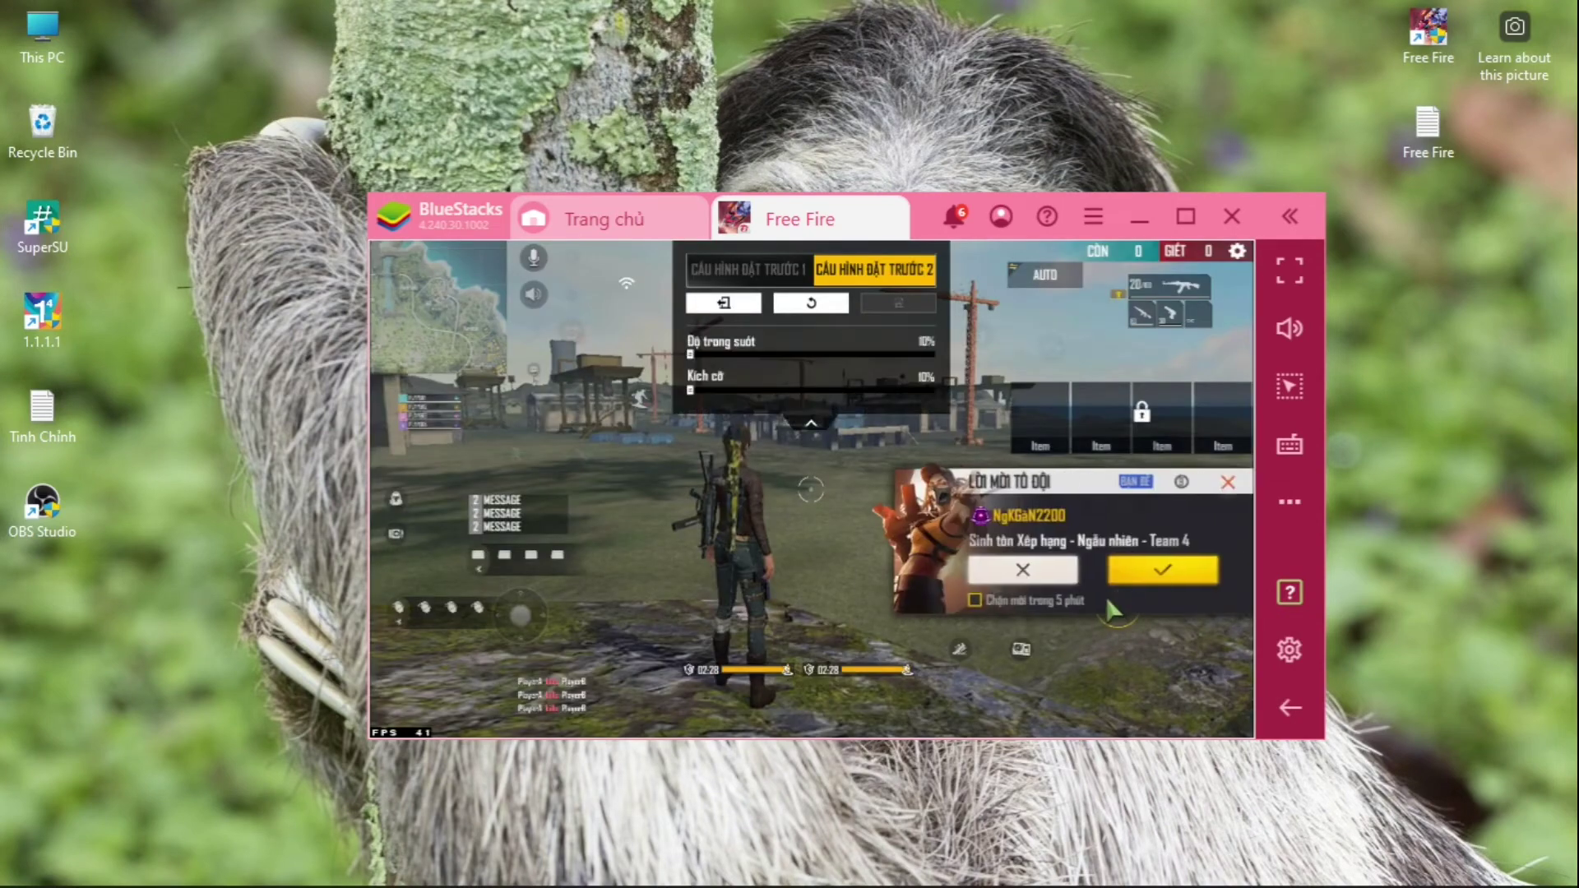
click(972, 598)
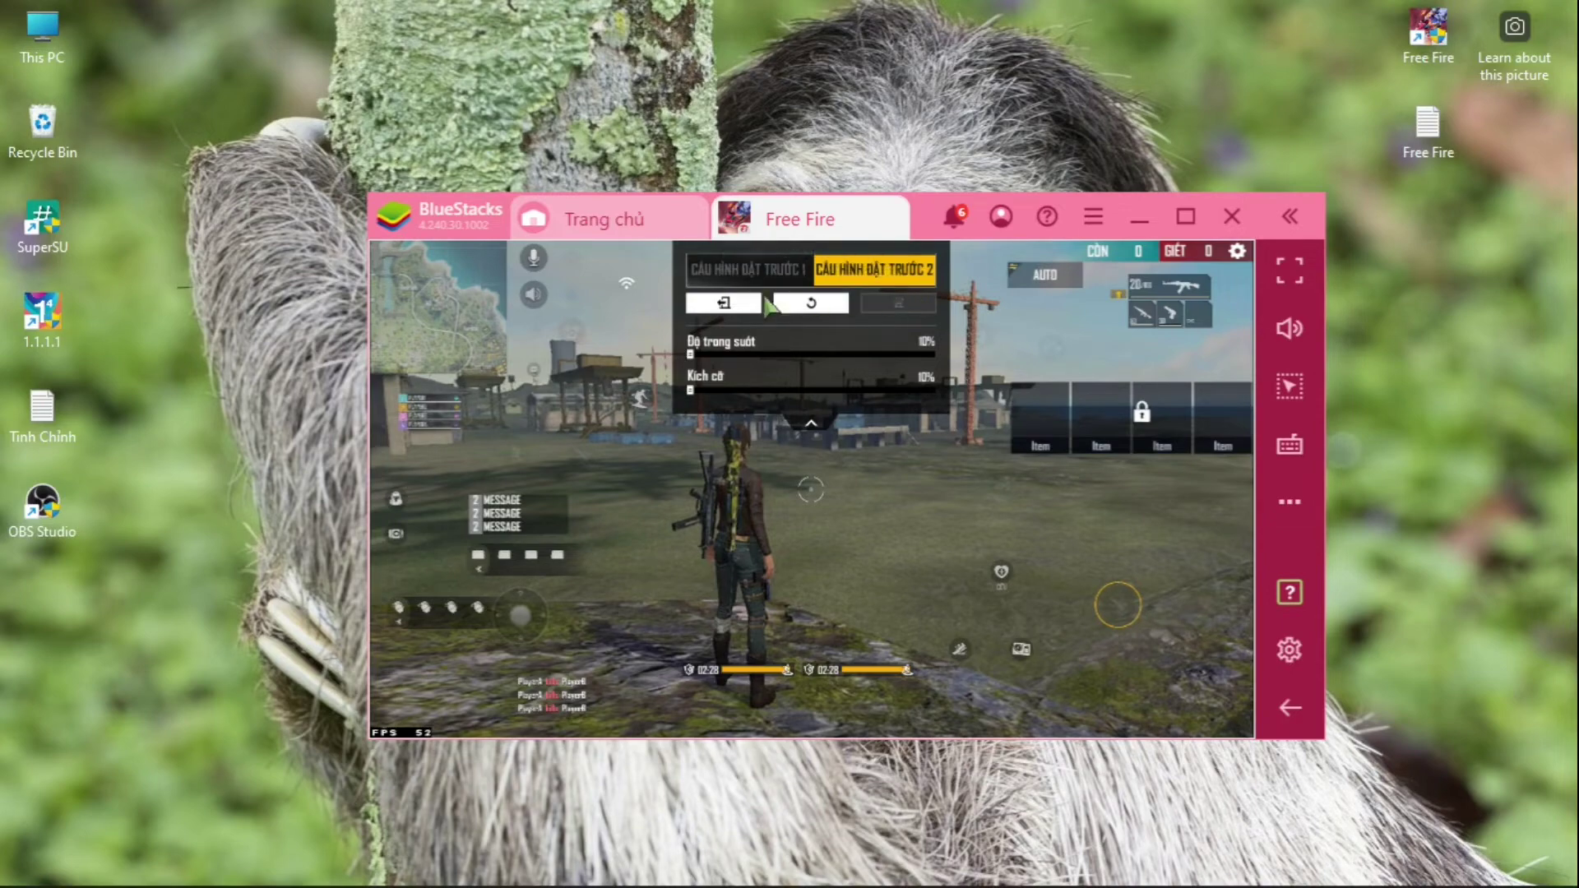
key(Escape)
Set the Free Fire graphics quality (Đồ họa) to Thường
click(433, 493)
click(1168, 343)
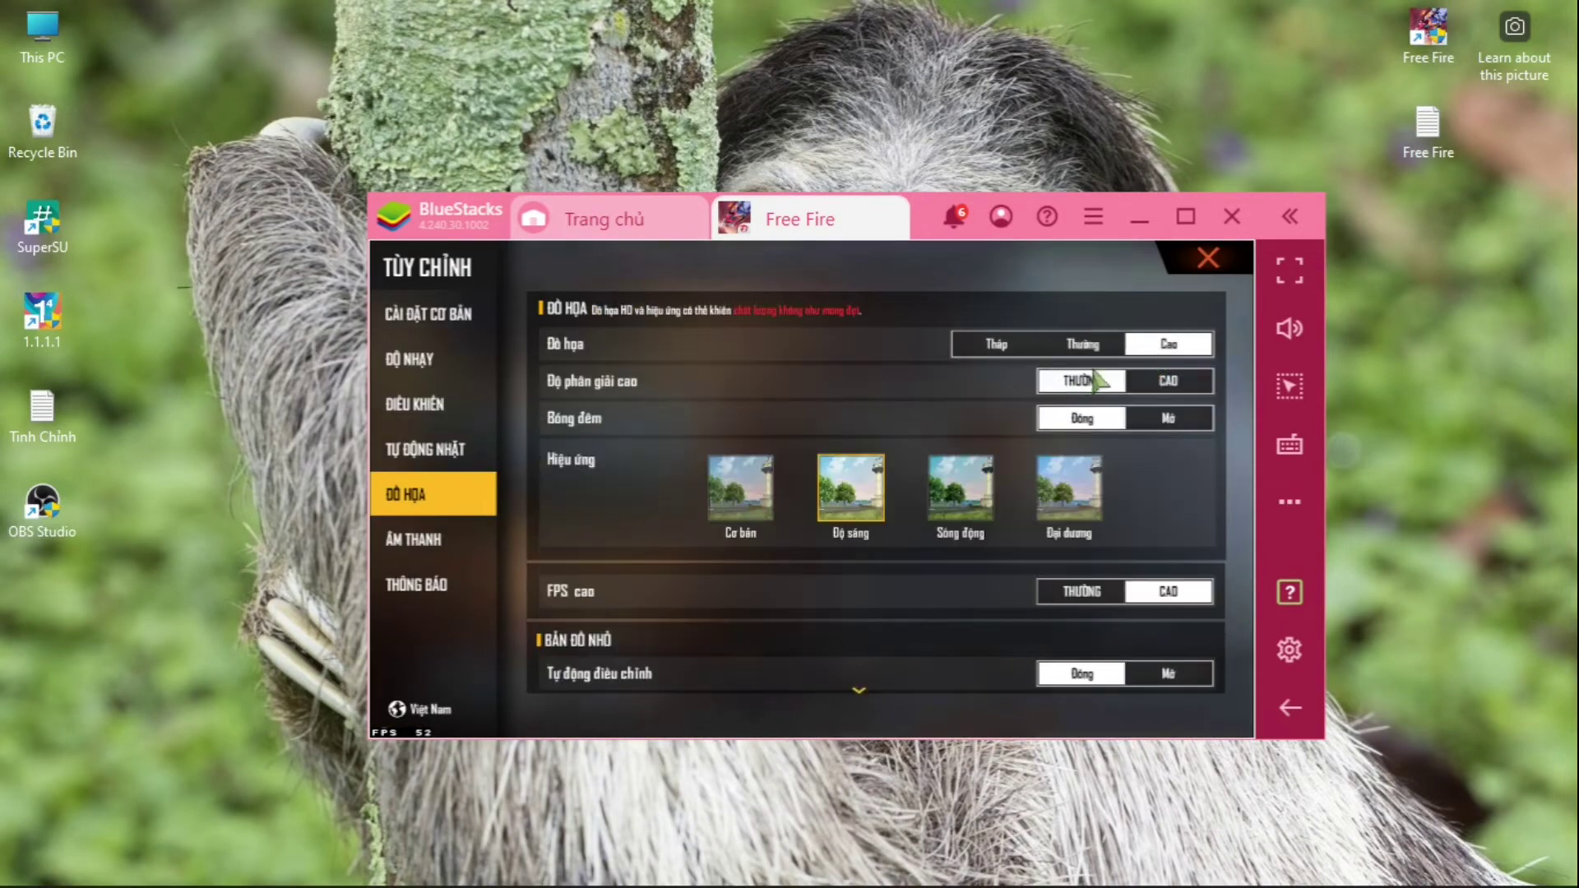
click(1081, 345)
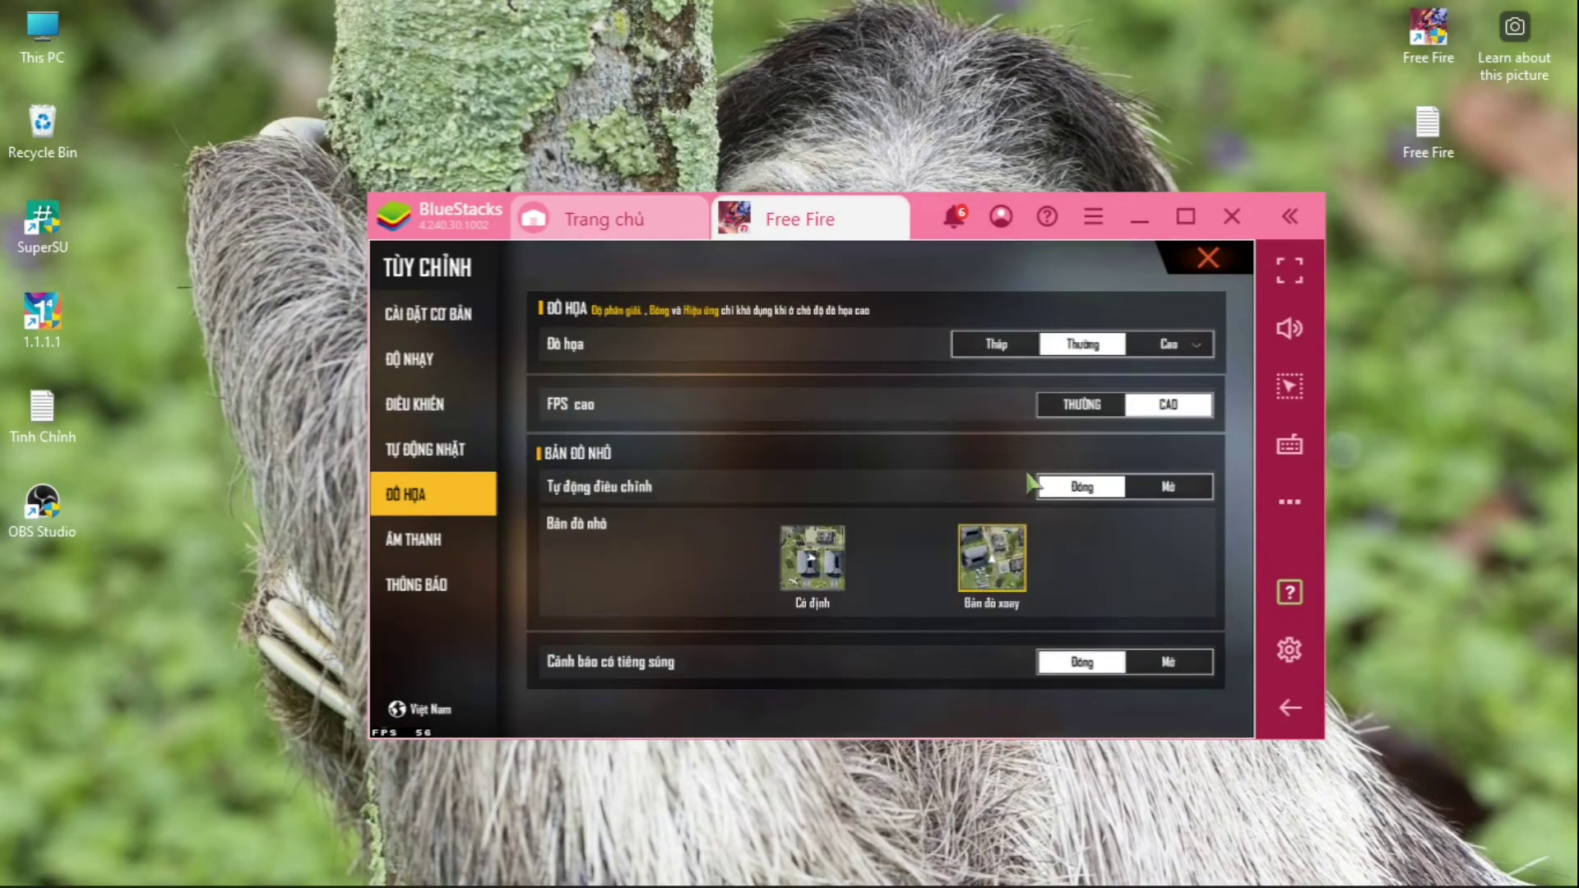
Open the BlueStacks advanced game controls editor over the Free Fire control layout customization view
click(416, 404)
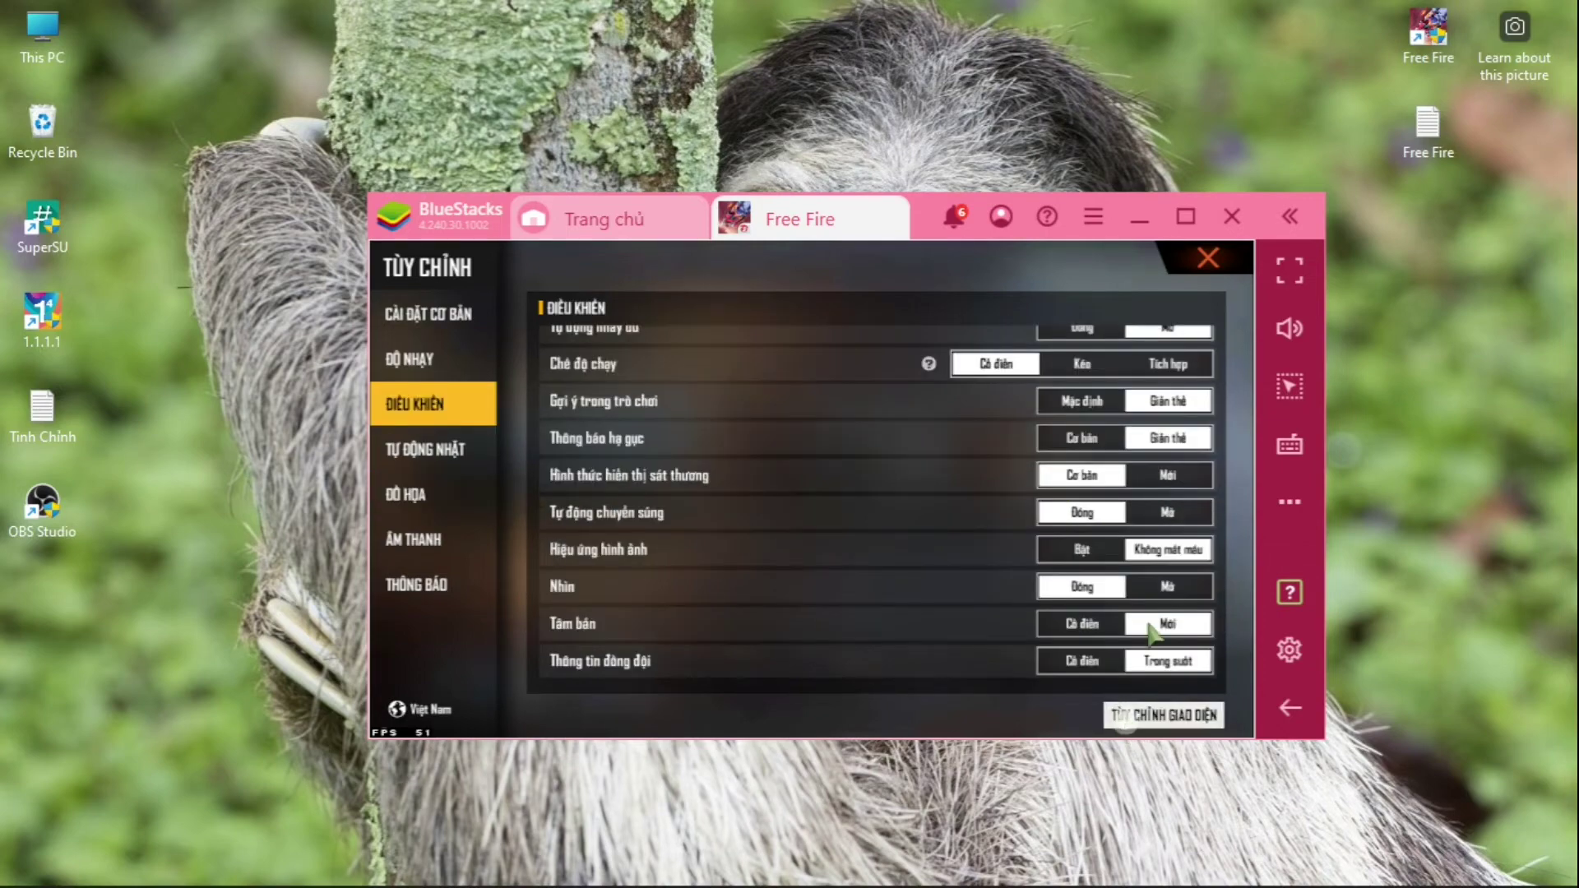
click(1147, 716)
click(1289, 447)
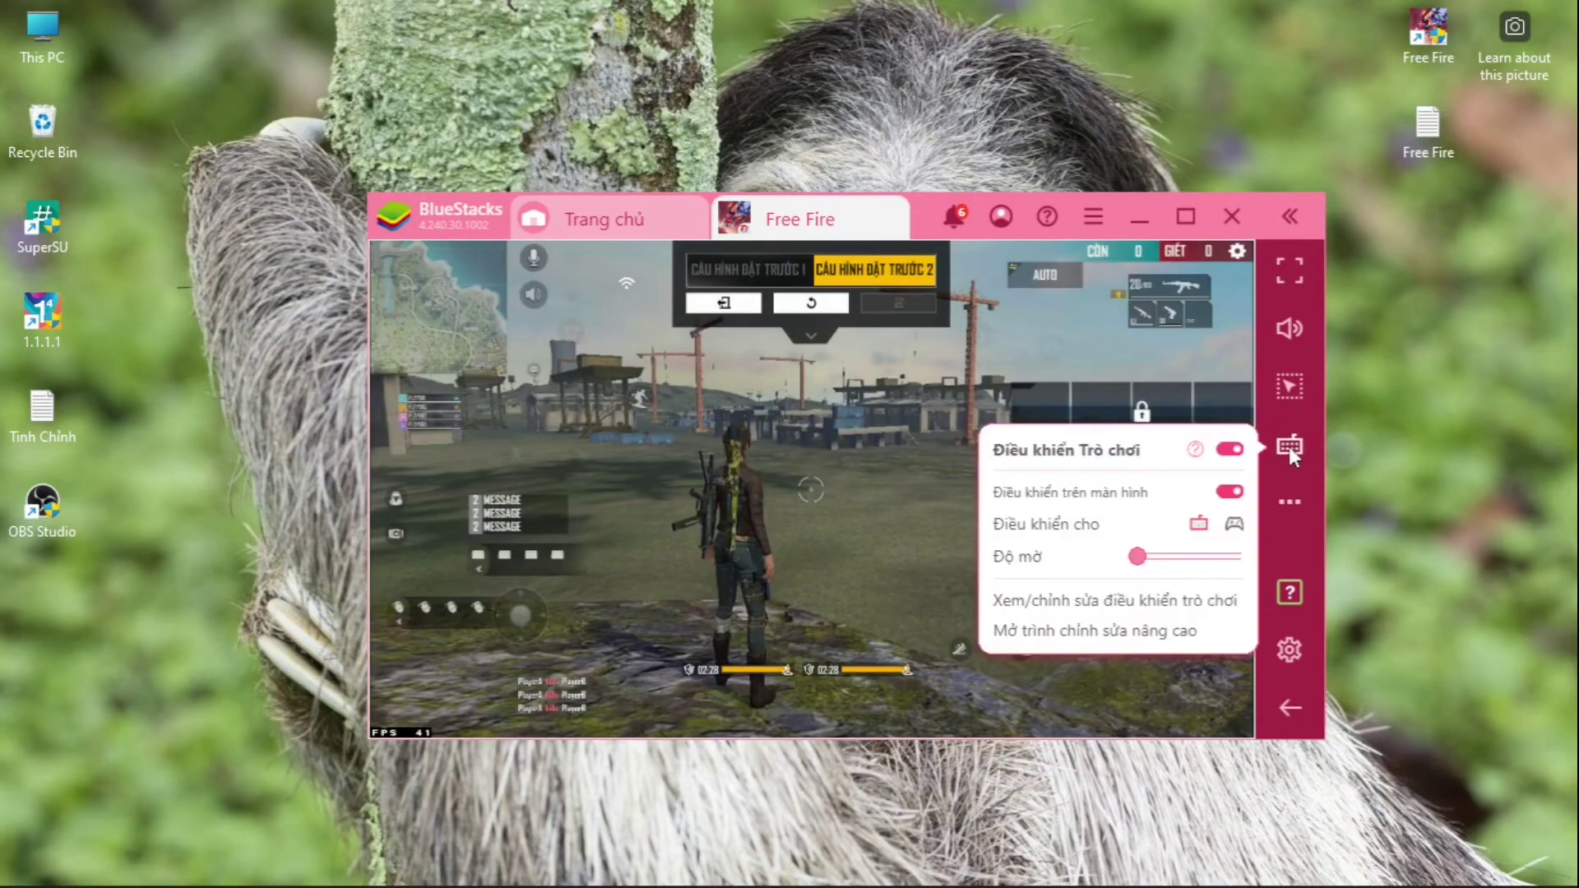
click(1166, 628)
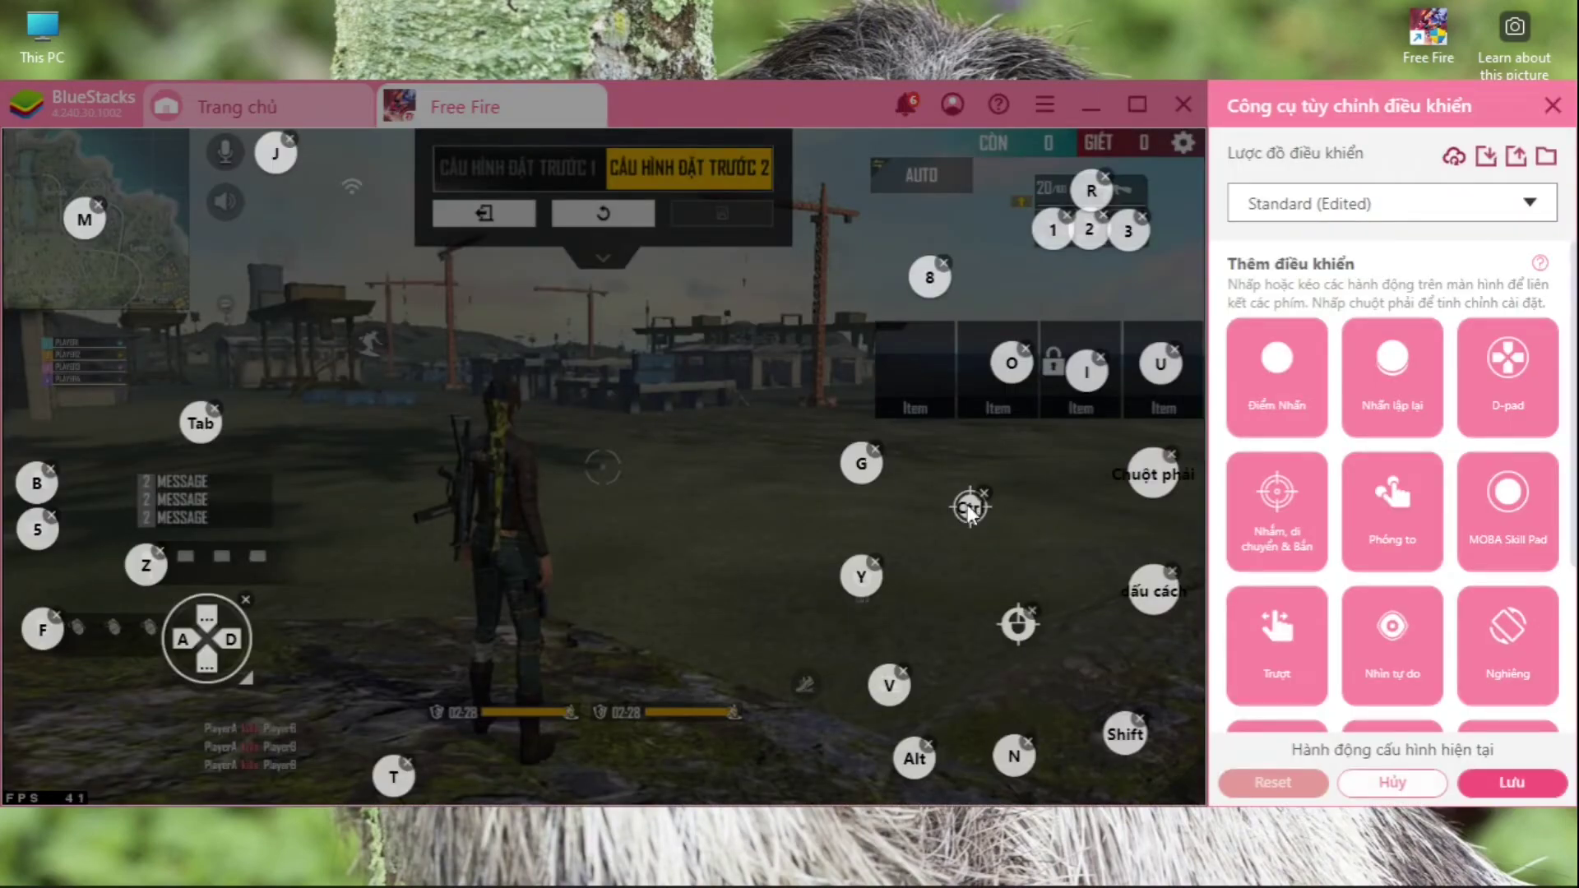
Check the mouse sensitivity X, Y and Tinh chỉnh values of the Ctrl aim control, then save and close the controls editor
right_click(966, 510)
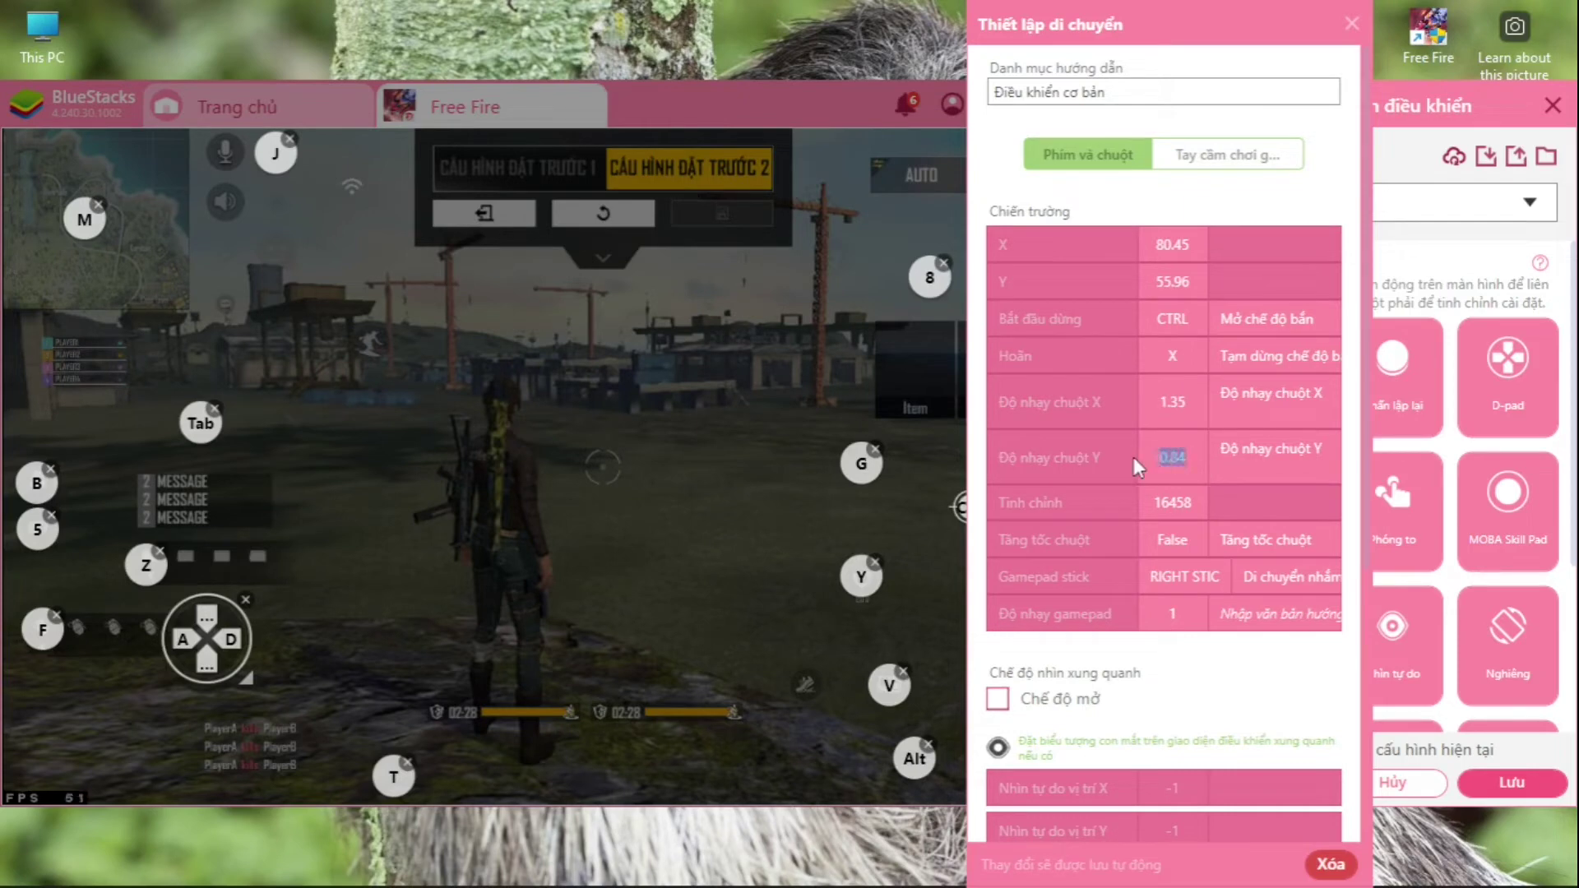
key(Right)
drag(1152, 501, 1181, 508)
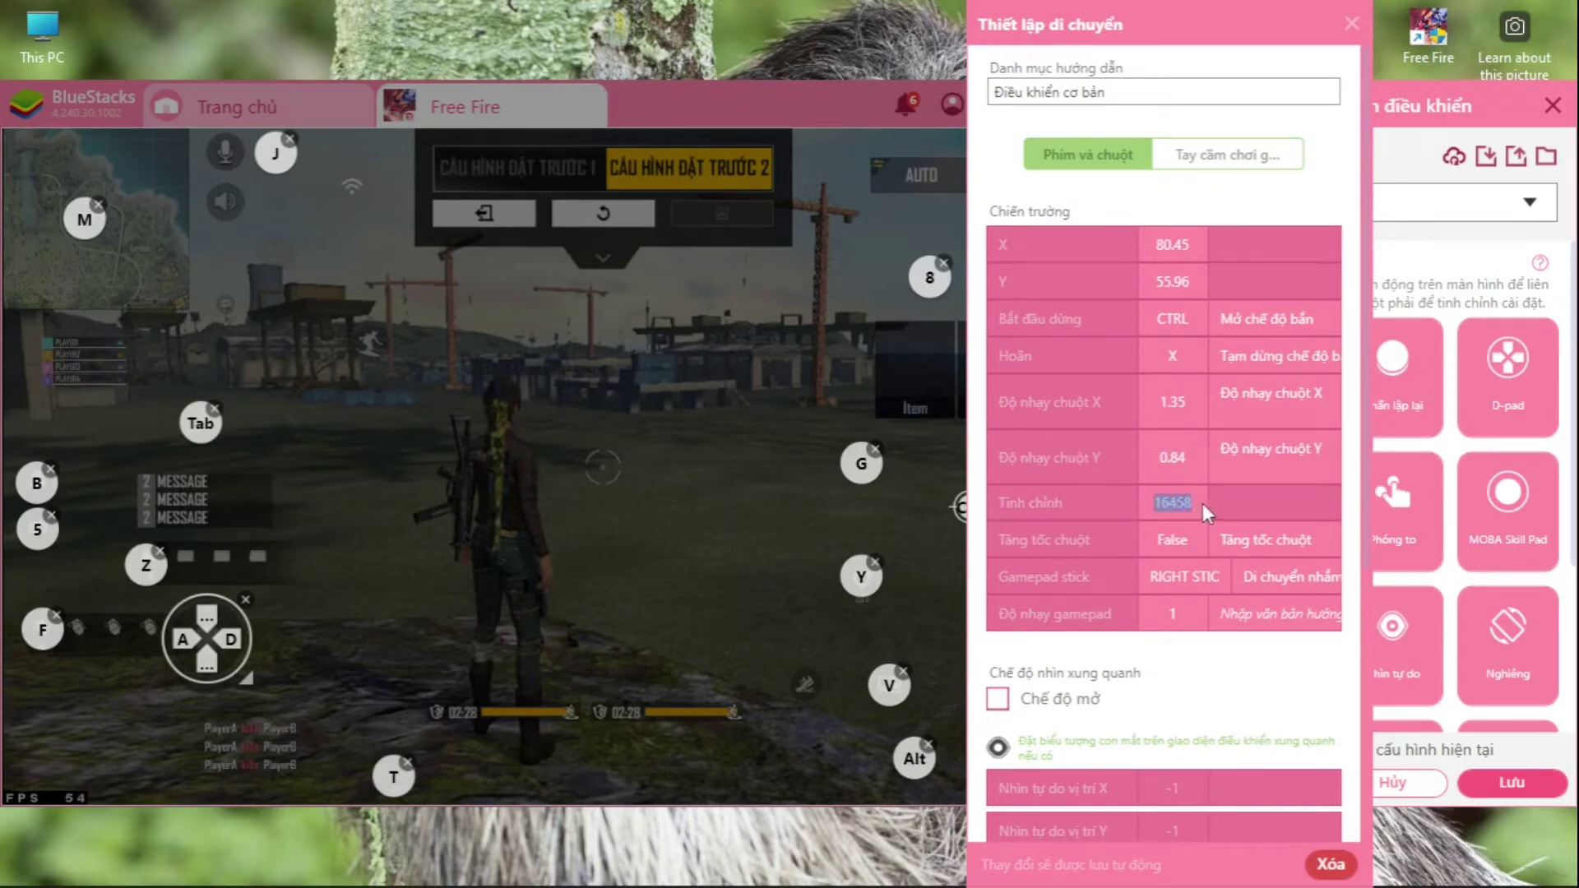
click(1194, 503)
double_click(1185, 505)
click(1169, 318)
click(1517, 789)
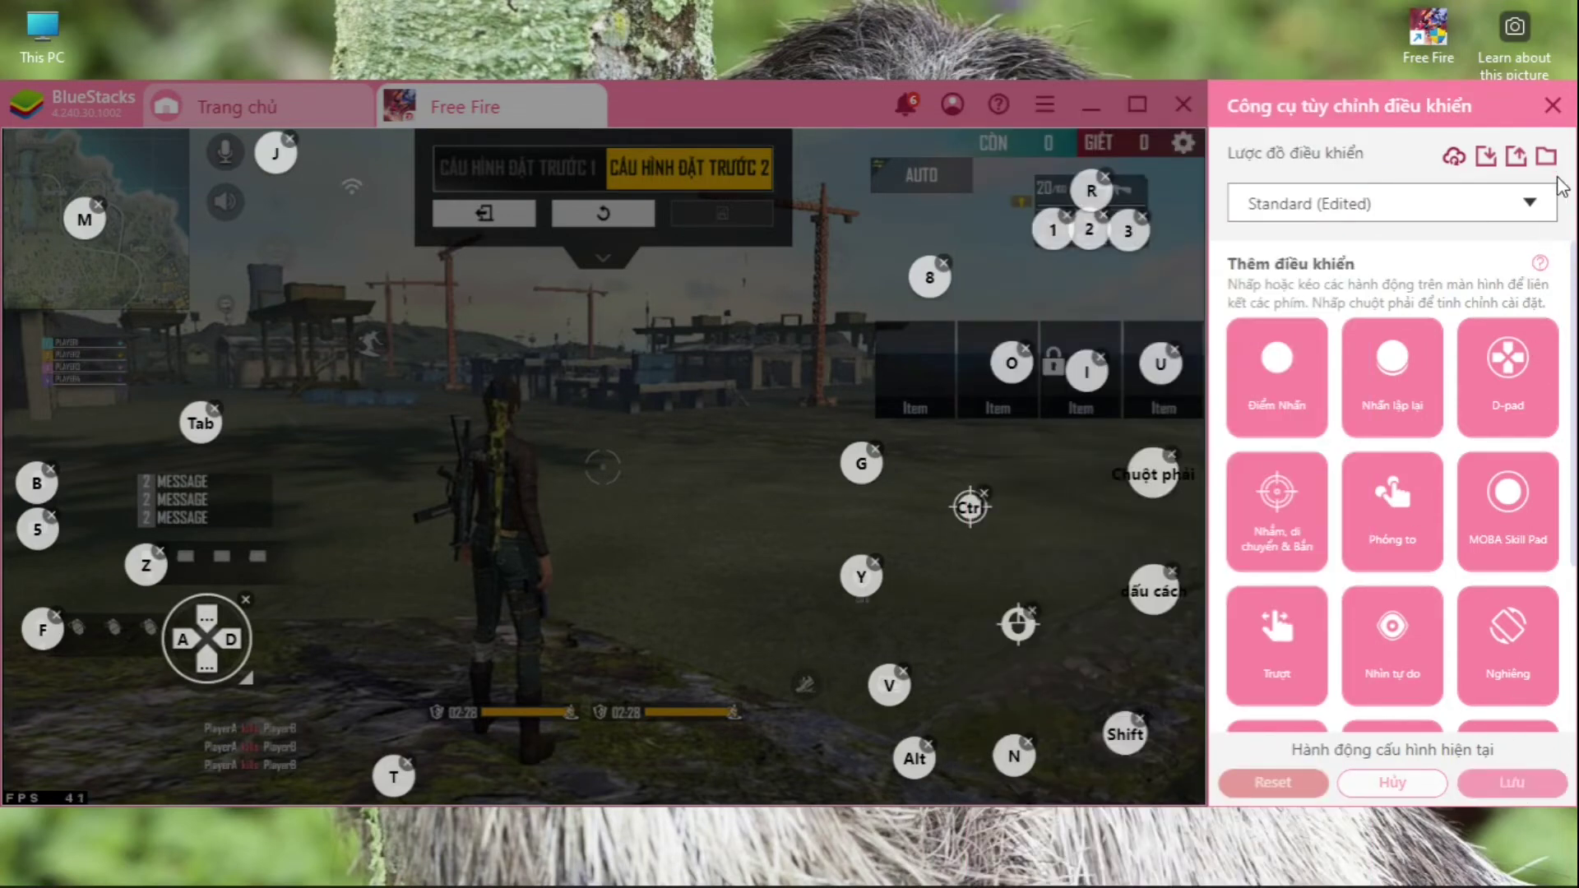
click(1552, 105)
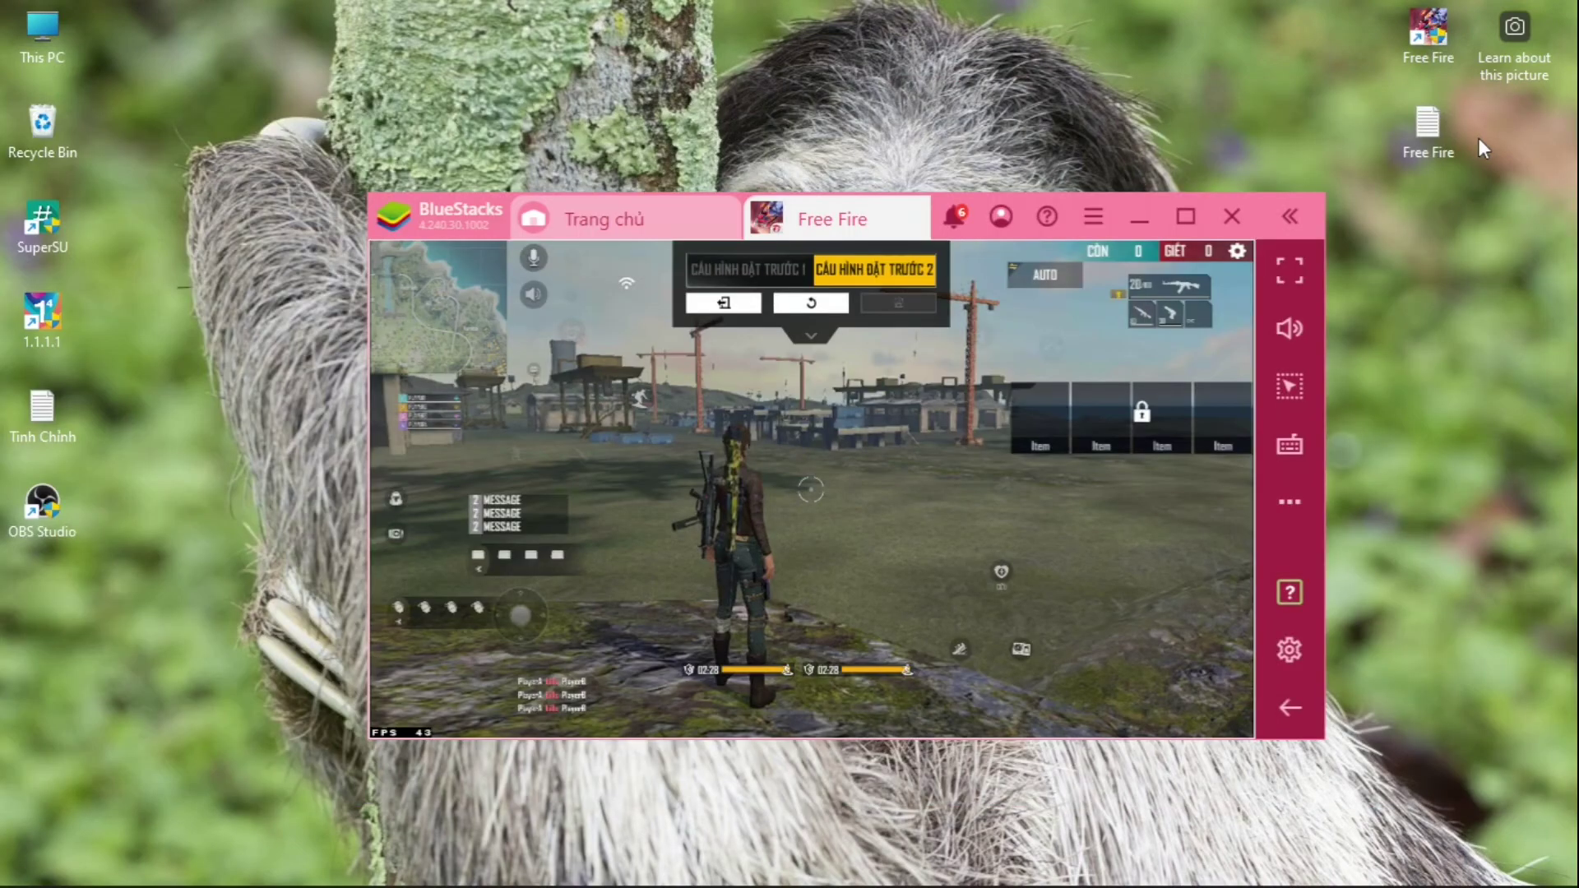
Leave the control layout customization and the game settings, and close BlueStacks
click(724, 308)
click(1207, 258)
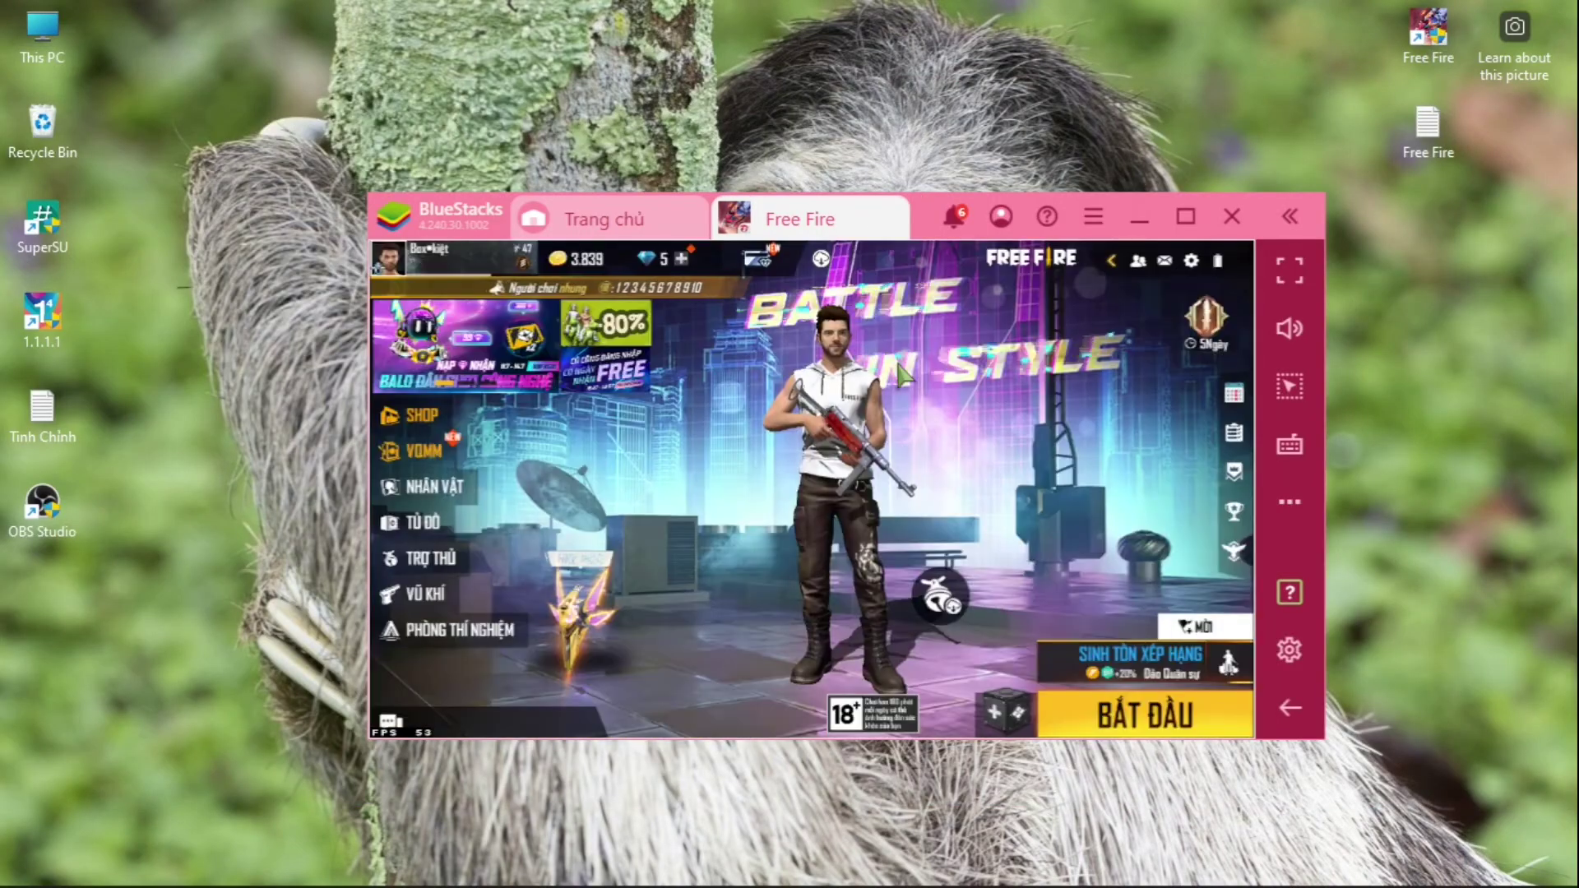
click(1231, 216)
Set the BlueStacks shortcut's compatibility properties to Windows 7 compatibility mode and run as an administrator, and apply them
right_click(740, 223)
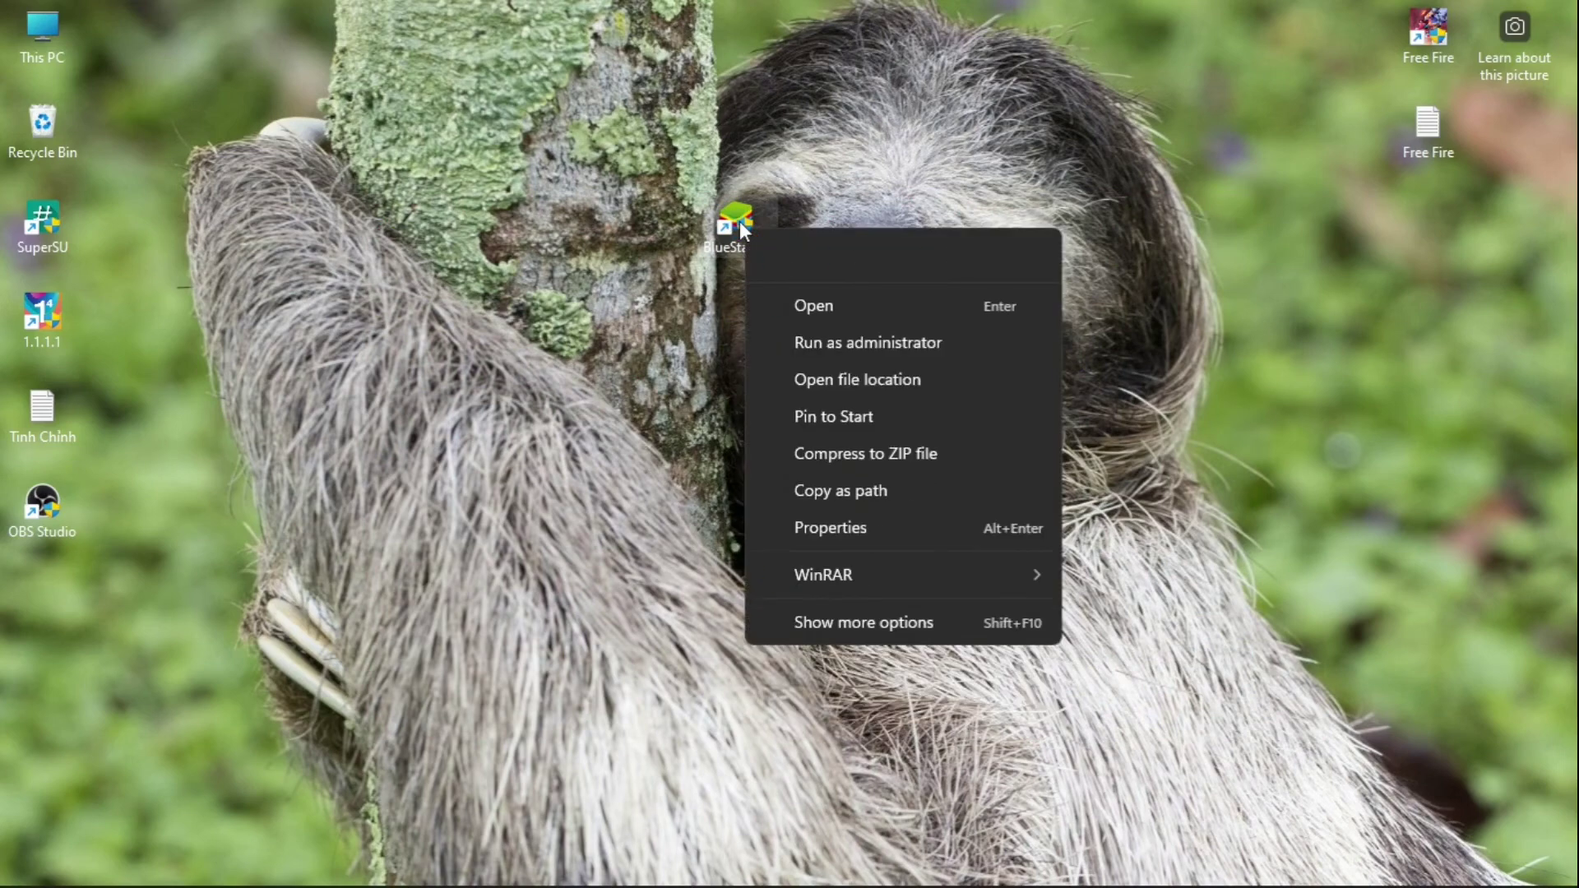
click(840, 522)
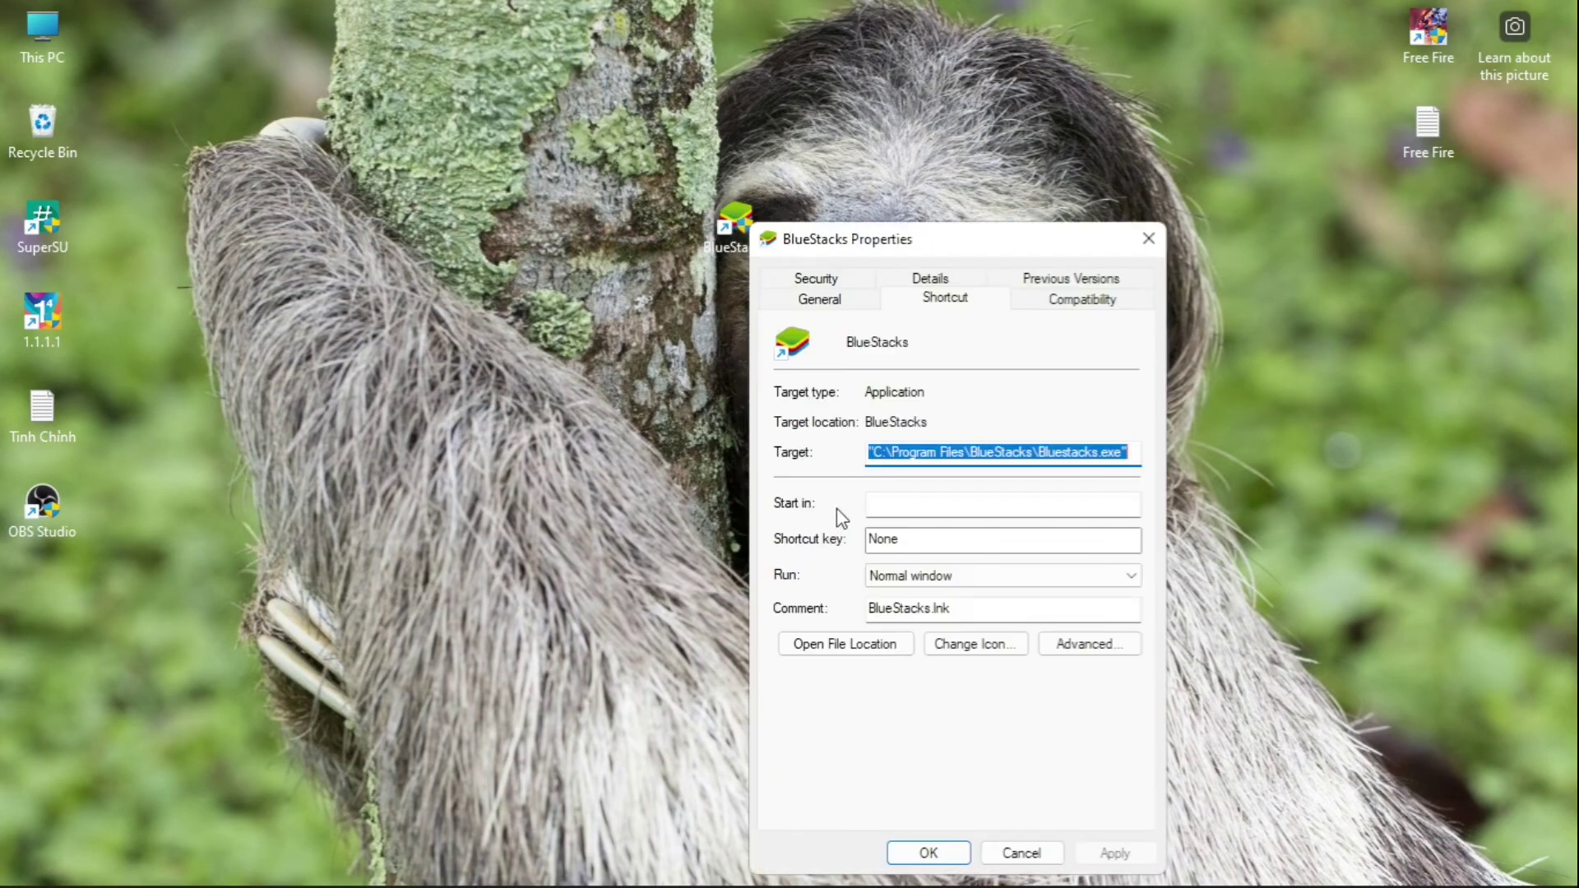
click(1089, 310)
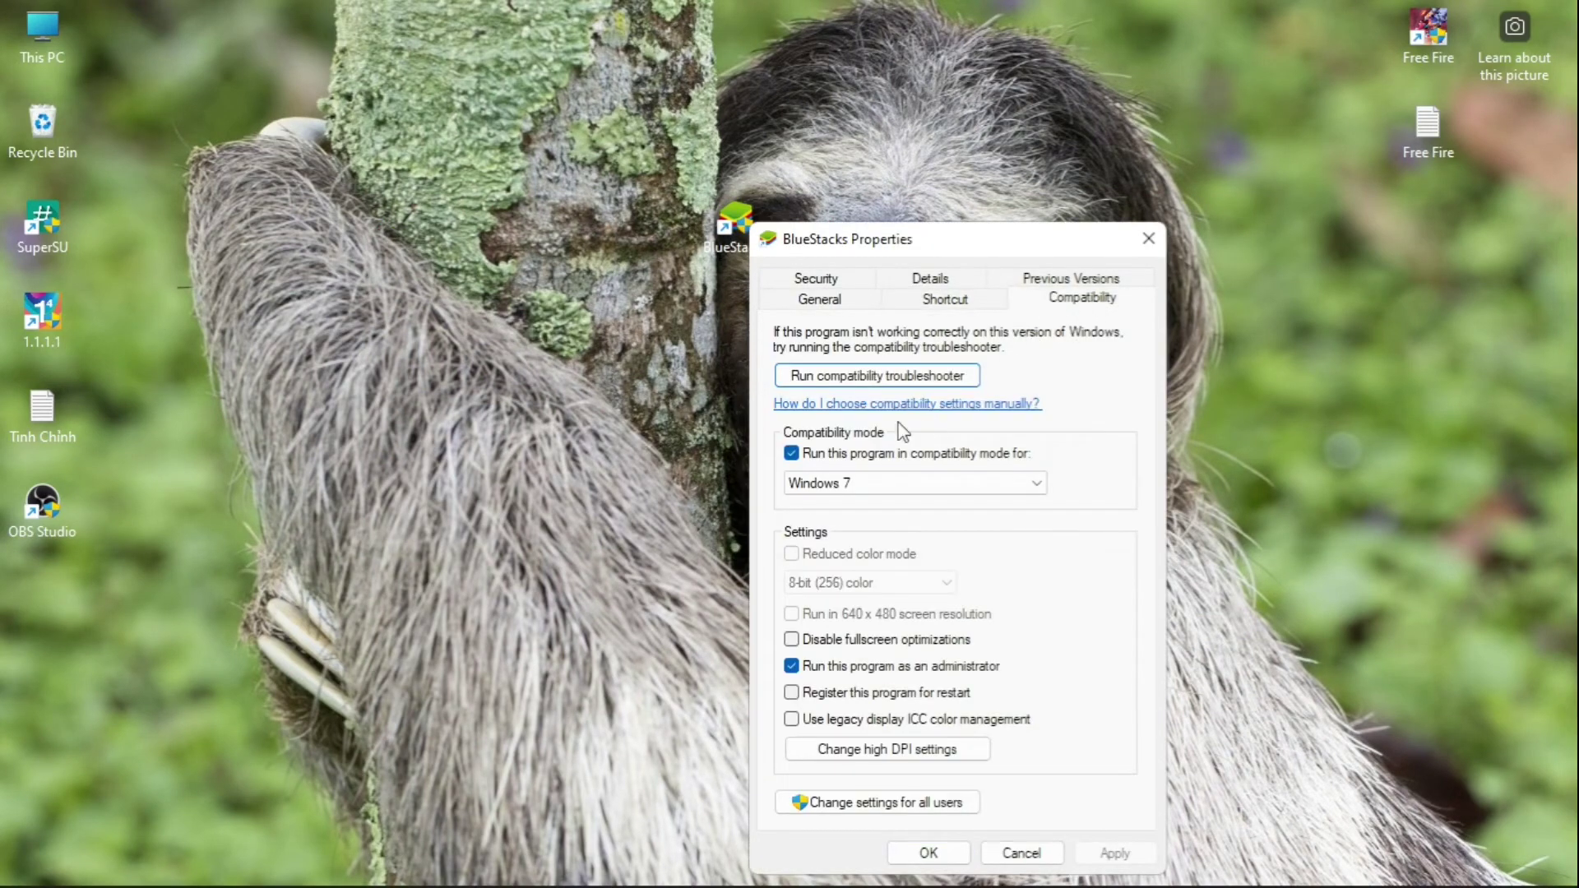
click(852, 457)
click(871, 457)
click(902, 487)
click(861, 550)
click(849, 668)
click(853, 670)
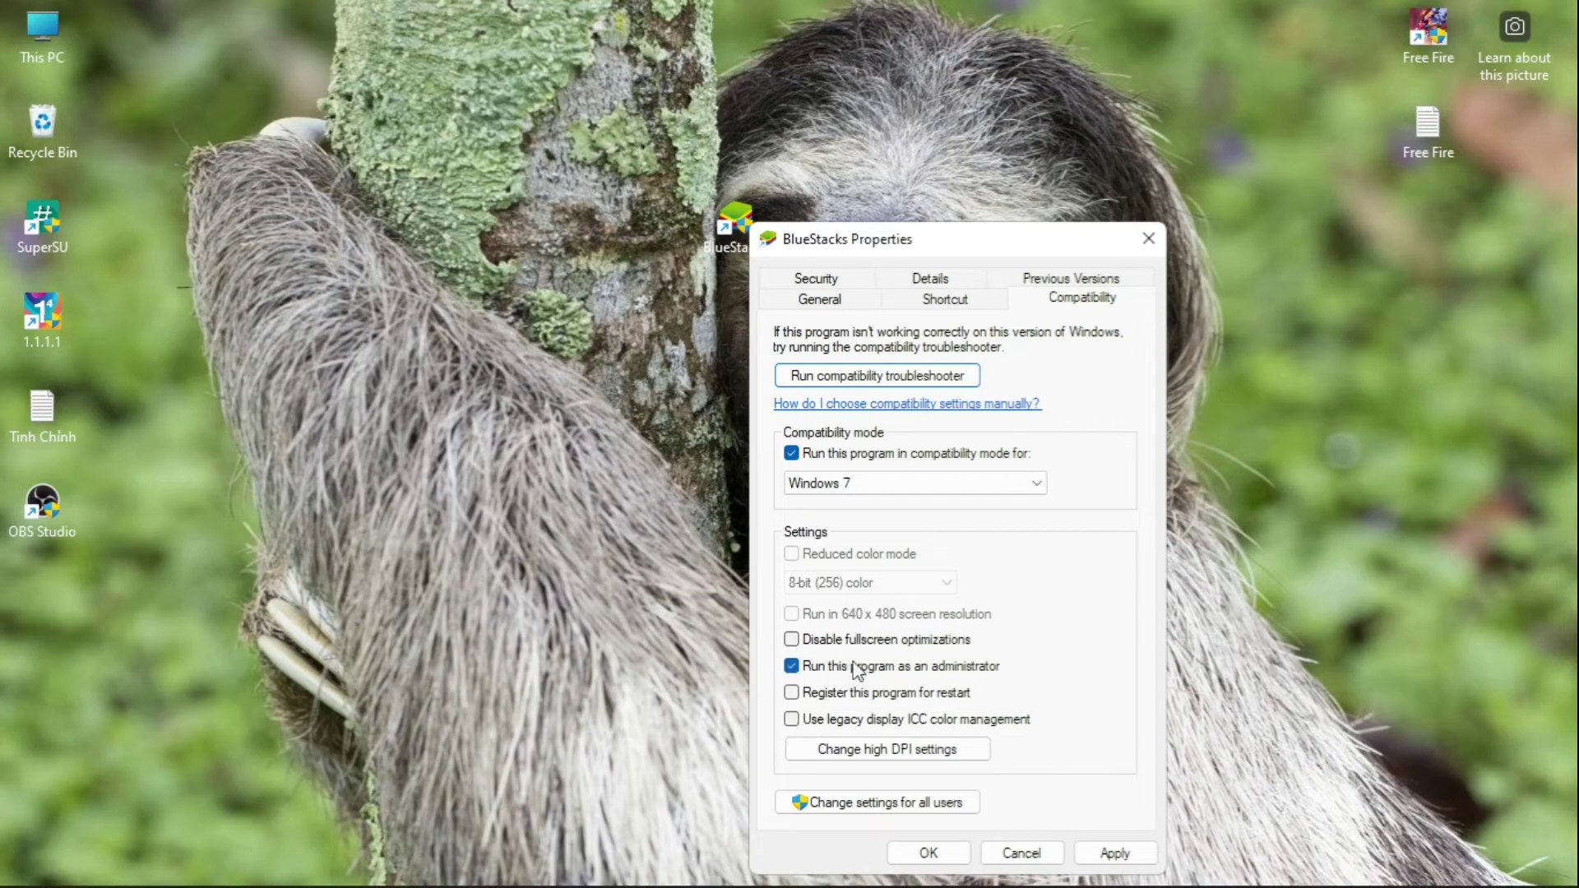
click(1112, 853)
click(929, 852)
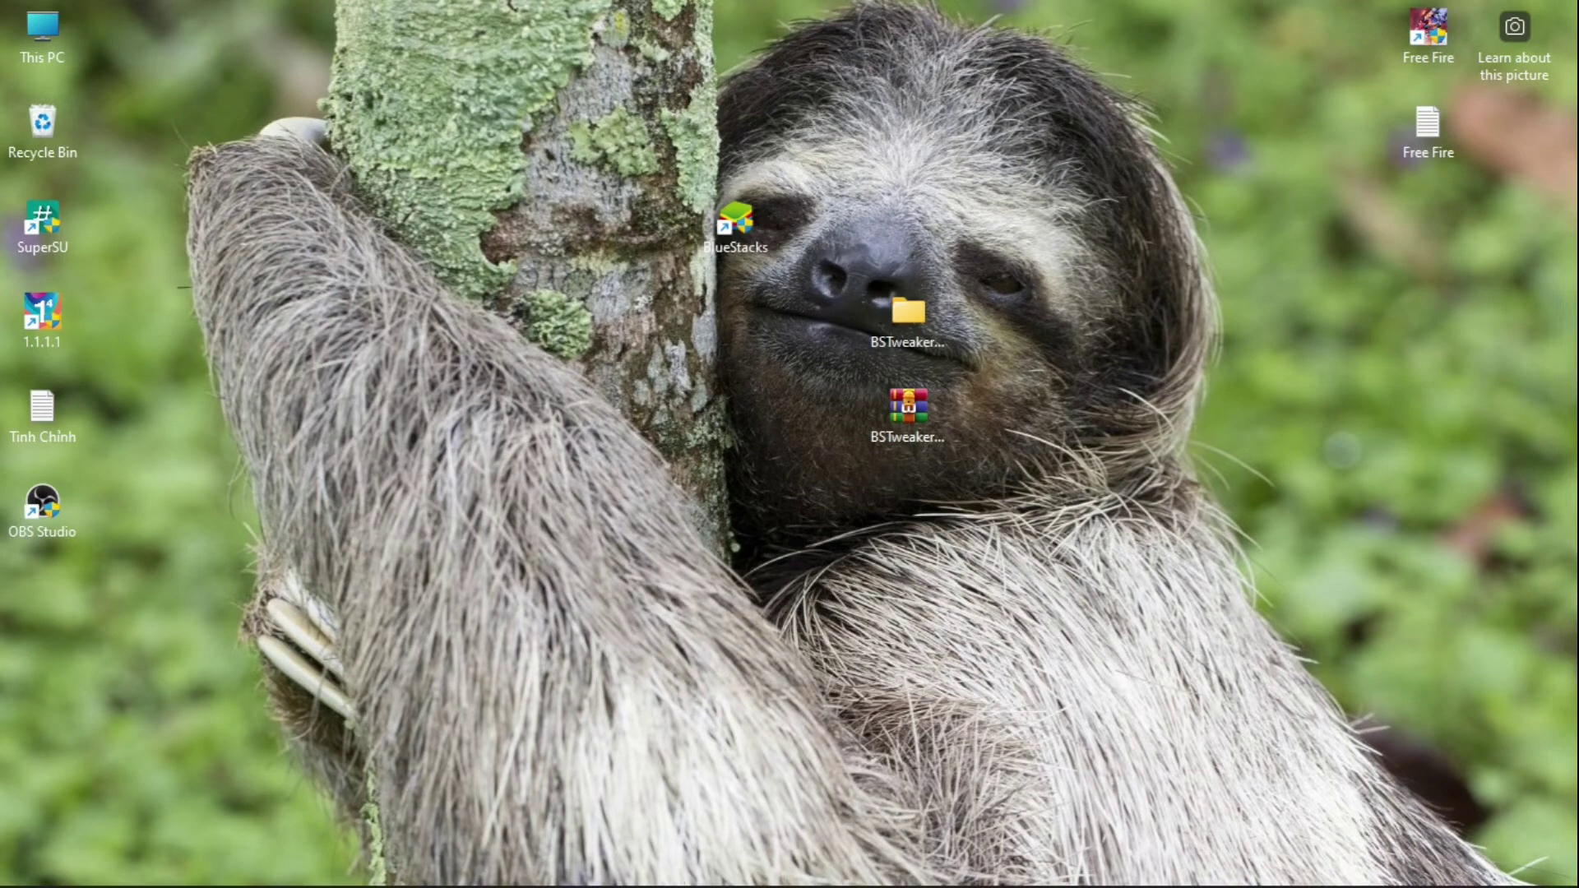
Open Control Panel, show its items as large icons, and open the Mouse properties
click(704, 861)
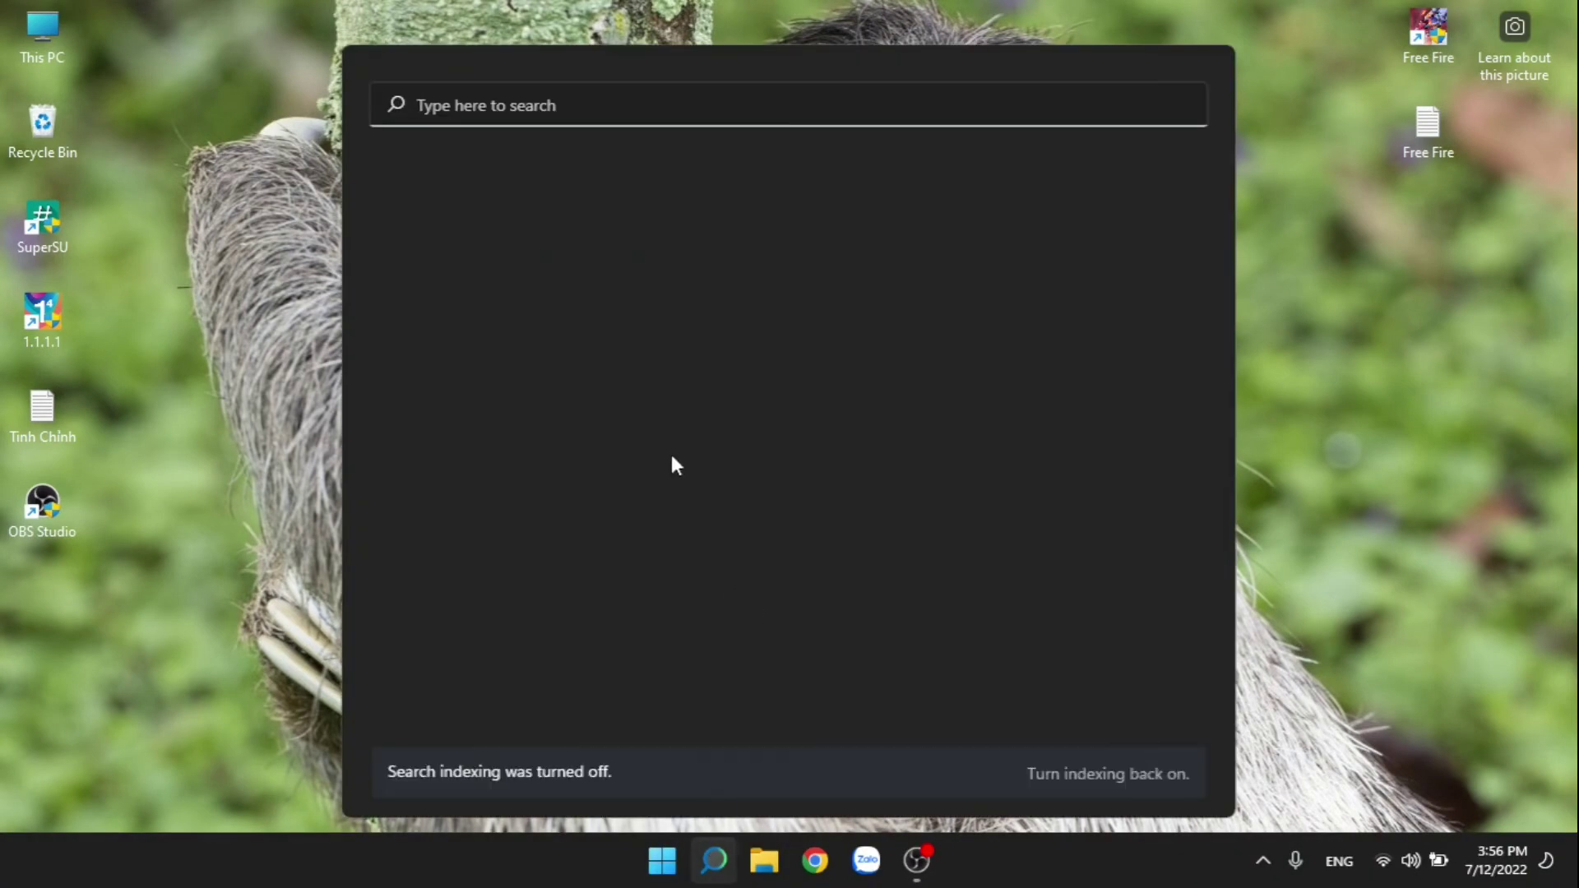
text(gong)
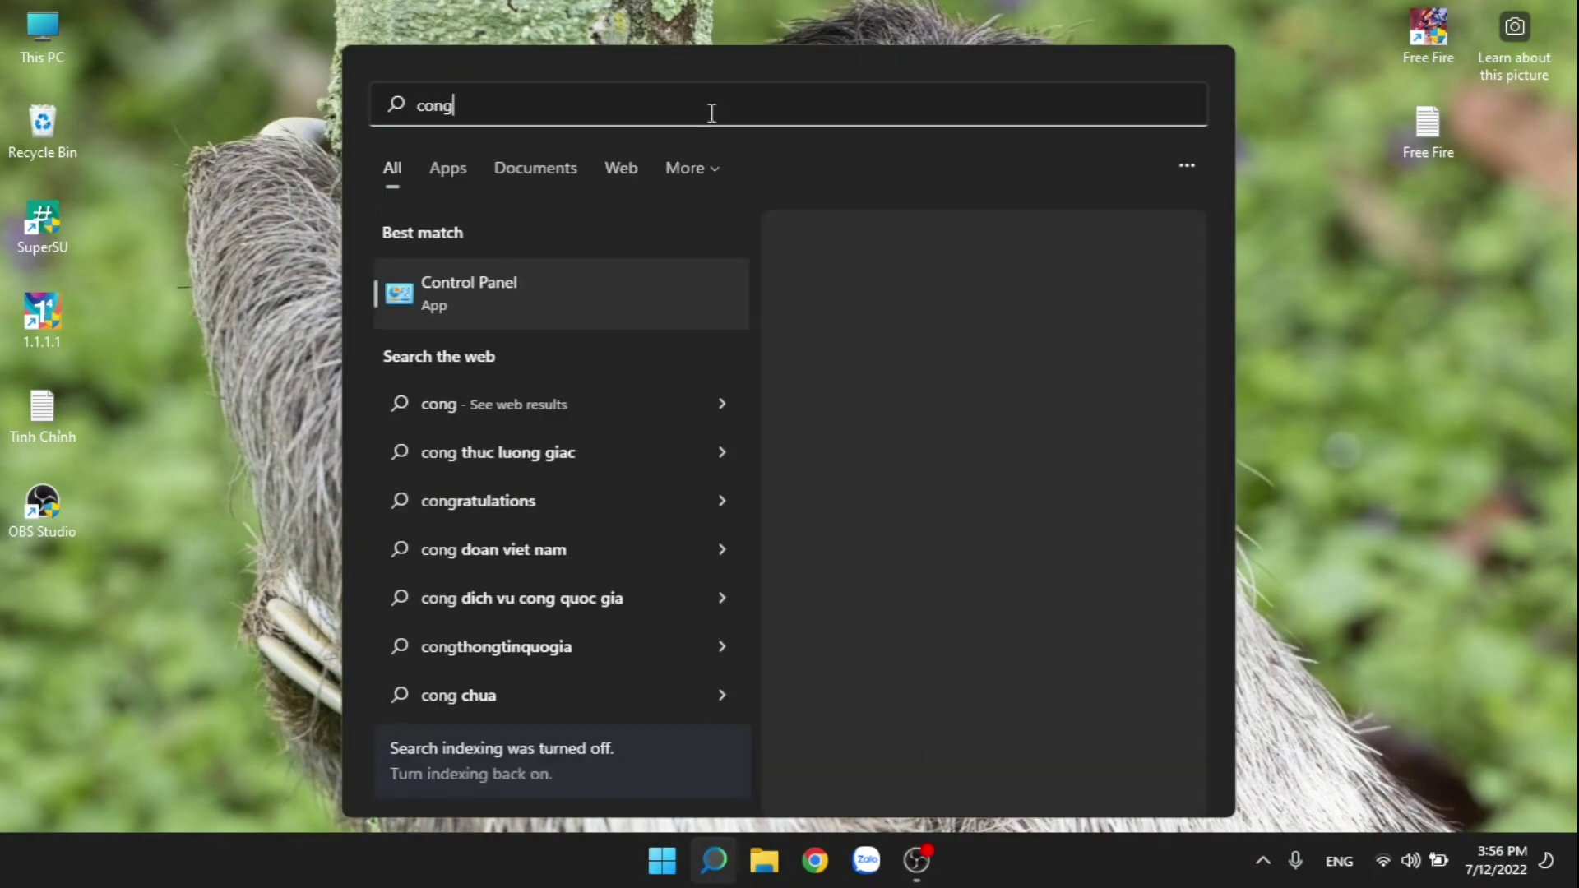
key(Return)
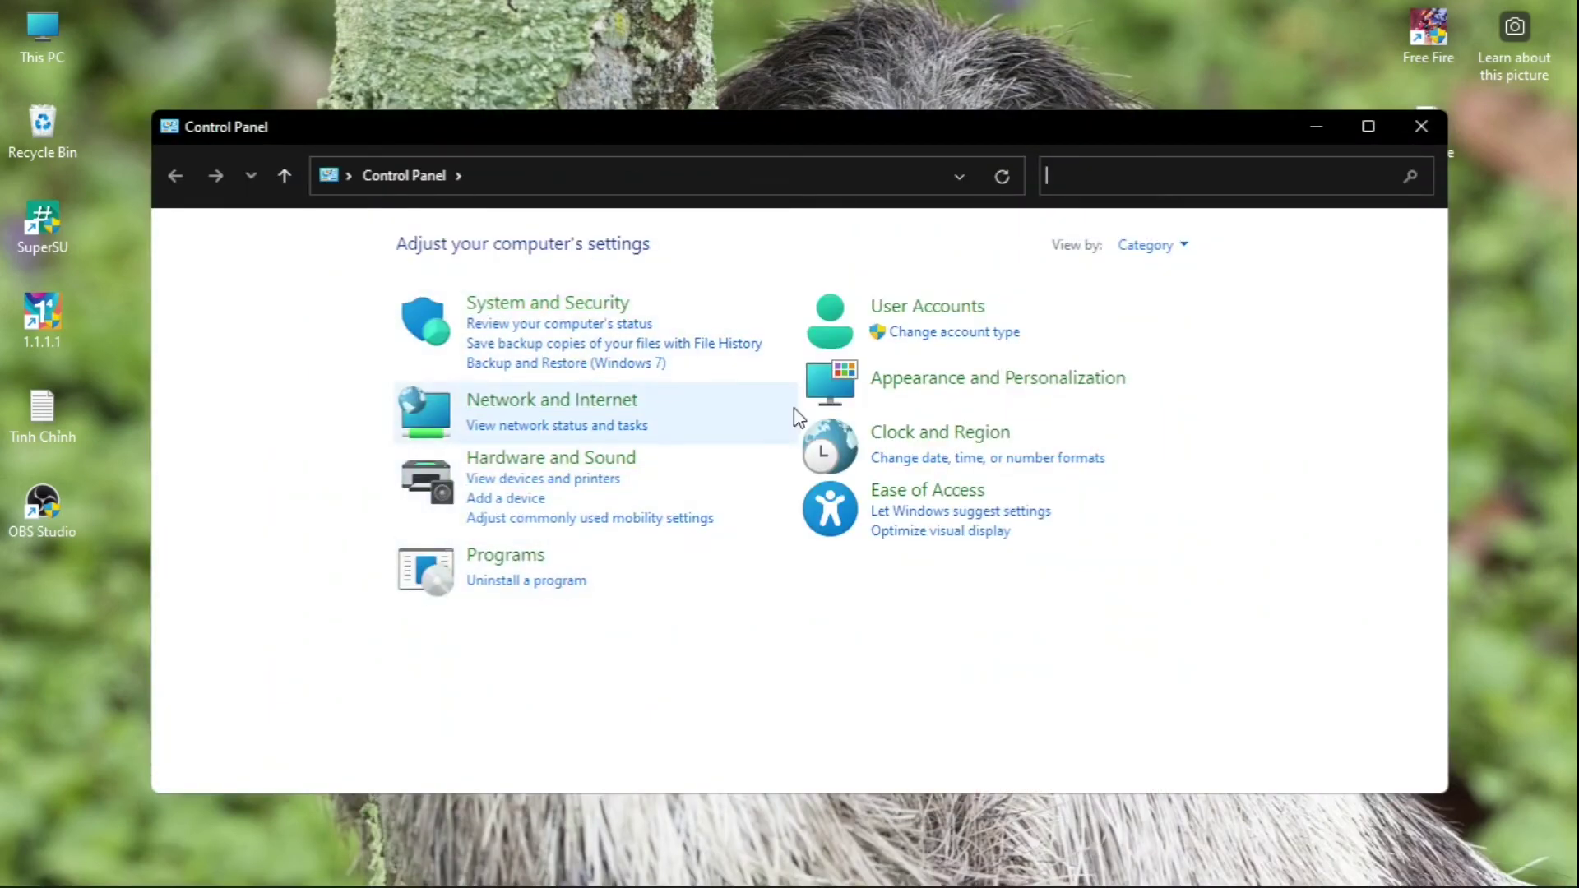
click(1147, 245)
click(1128, 304)
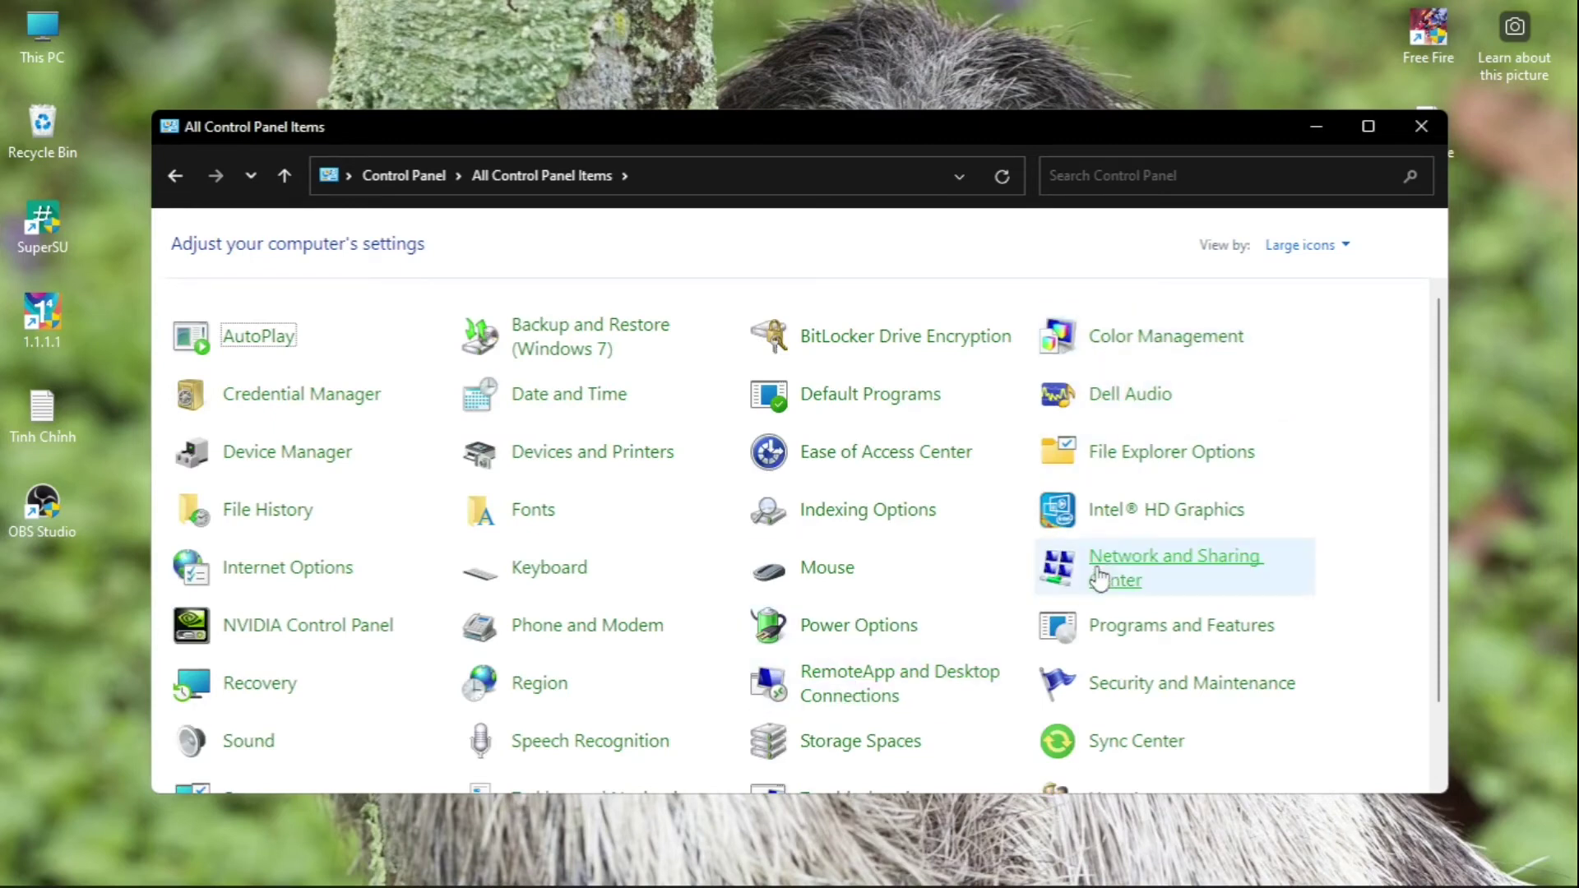
click(839, 575)
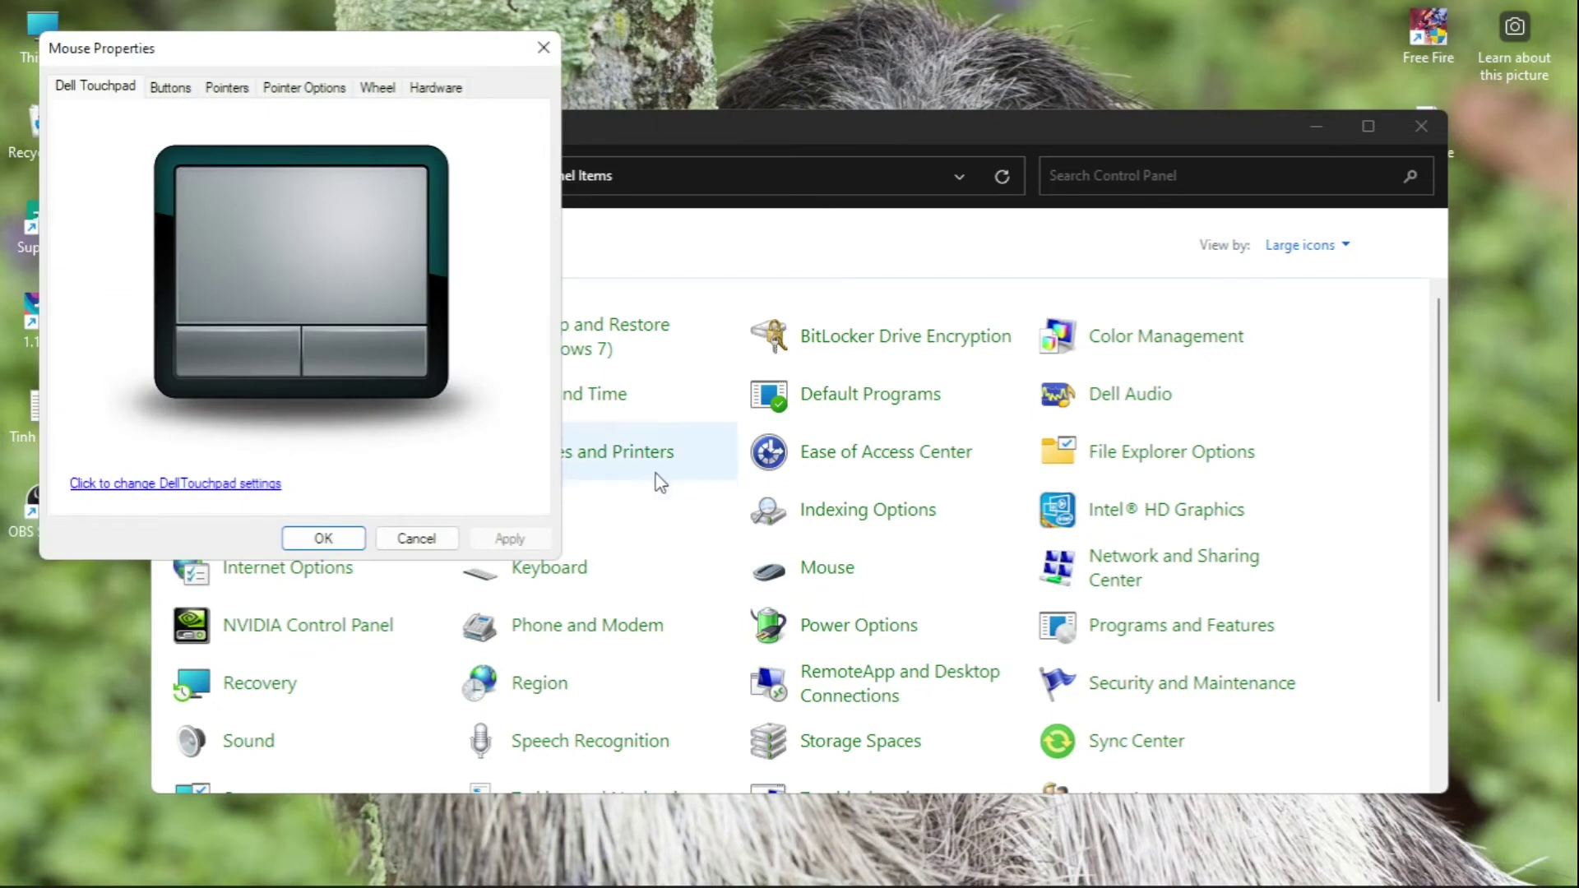
Check the mouse pointer speed on the Mouse page of Windows Settings, then close Settings
click(667, 860)
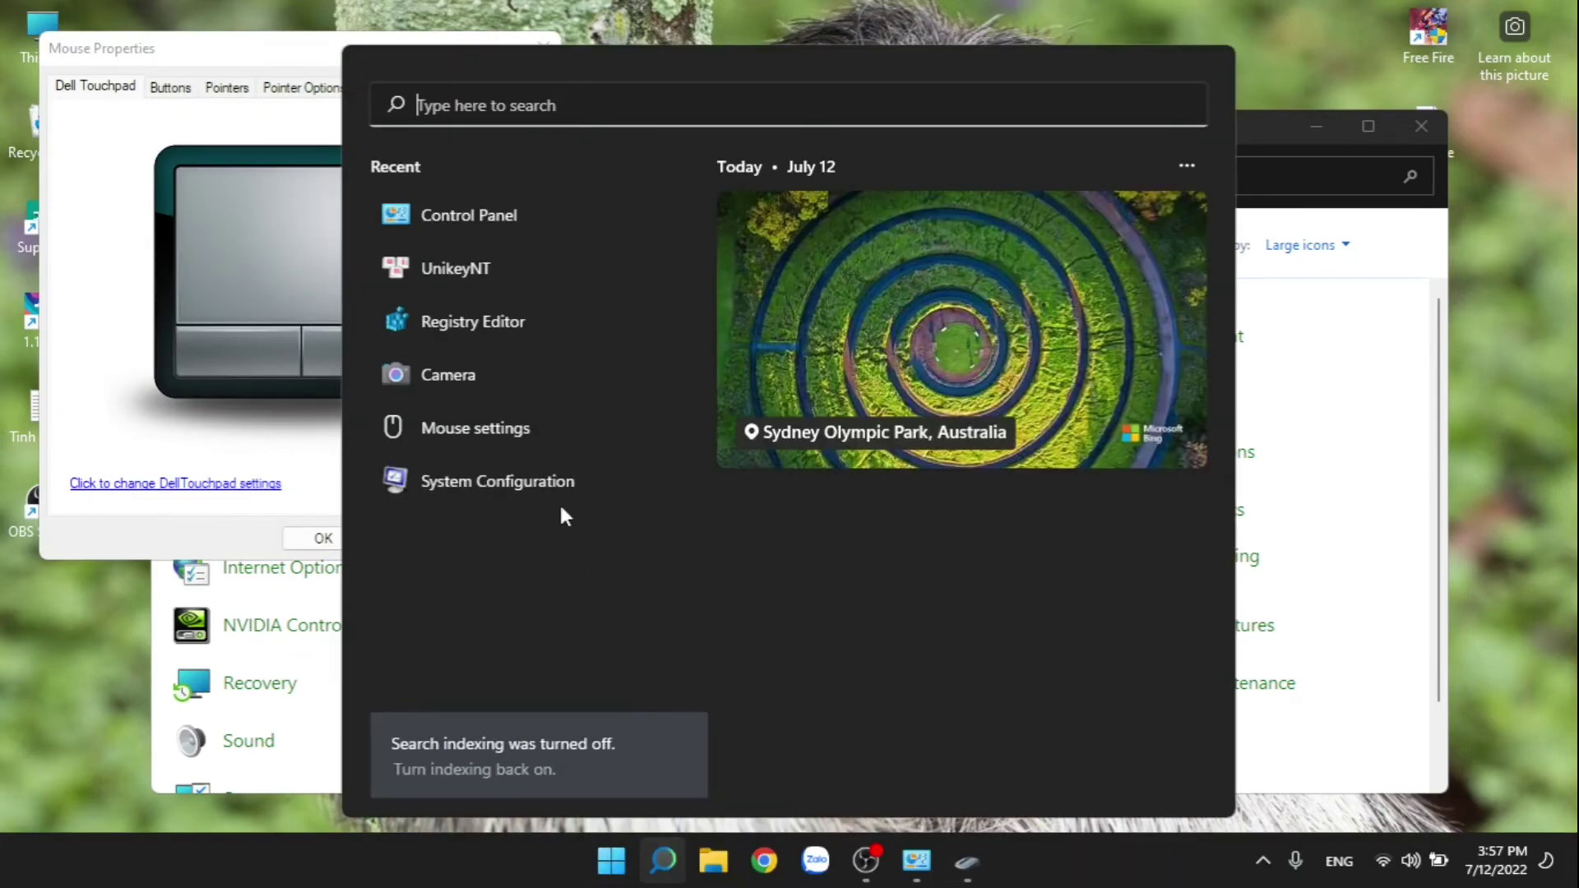
click(515, 430)
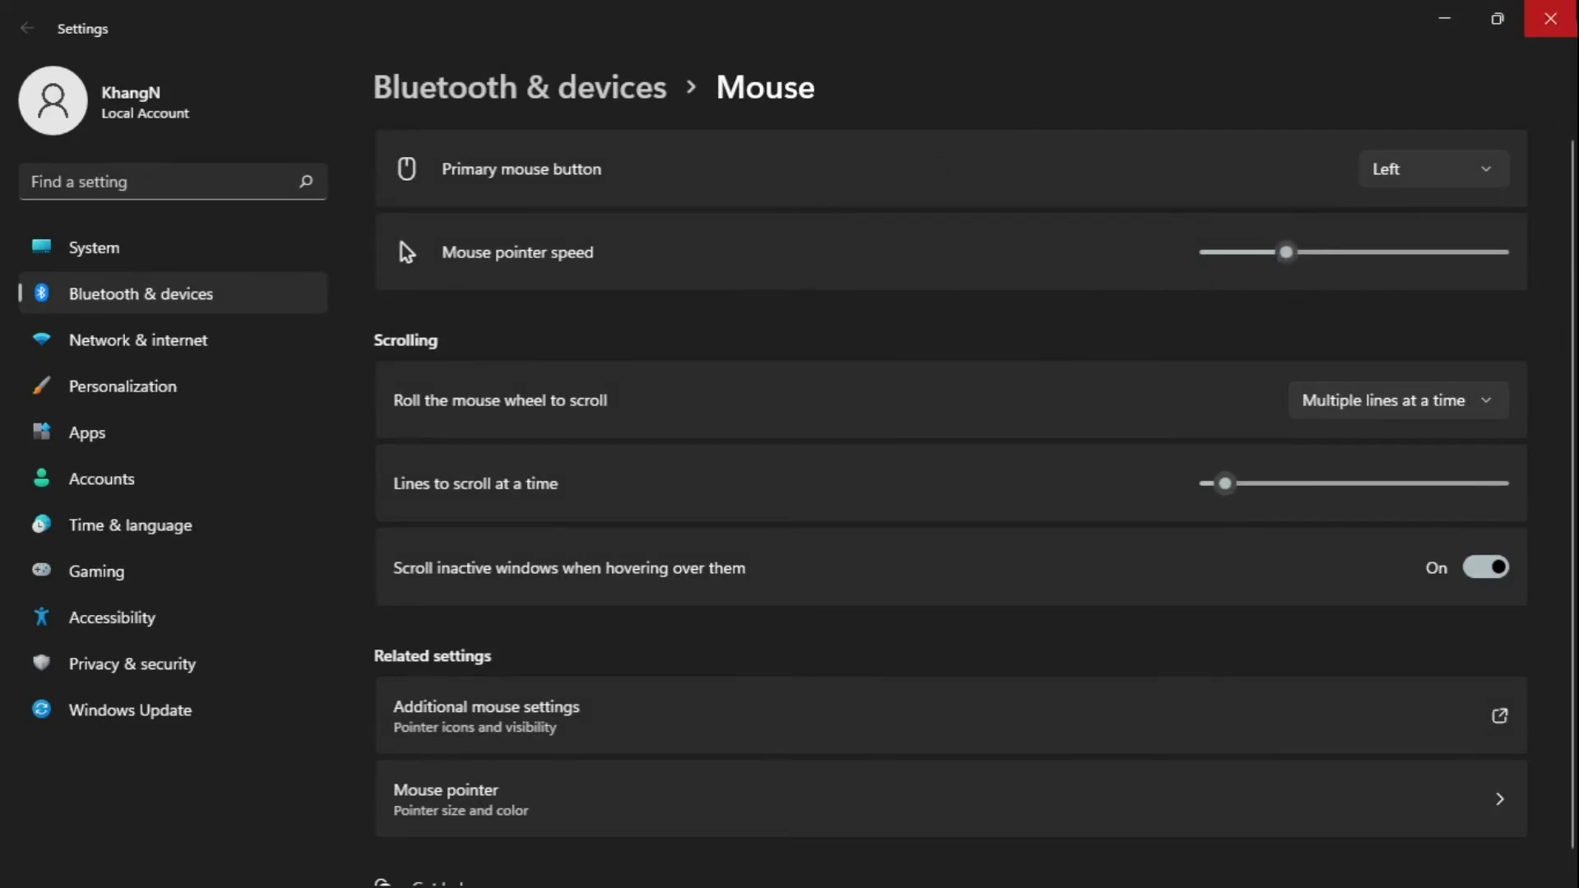
click(1550, 18)
Adjust the mouse's double-click speed between Slow and Fast in Mouse Properties
drag(319, 57, 486, 104)
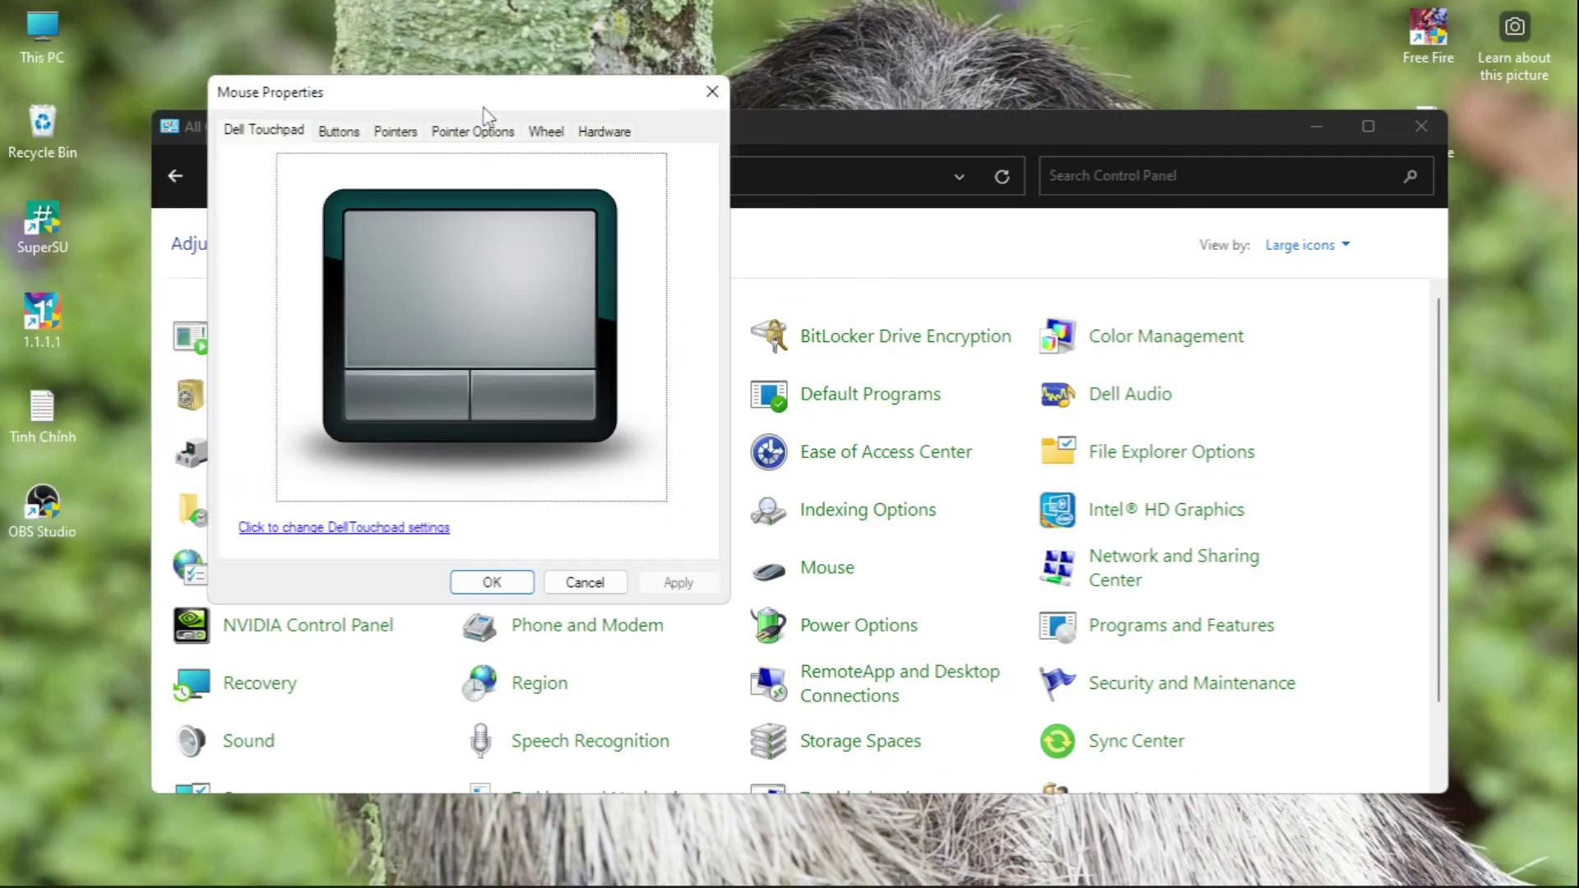
click(346, 135)
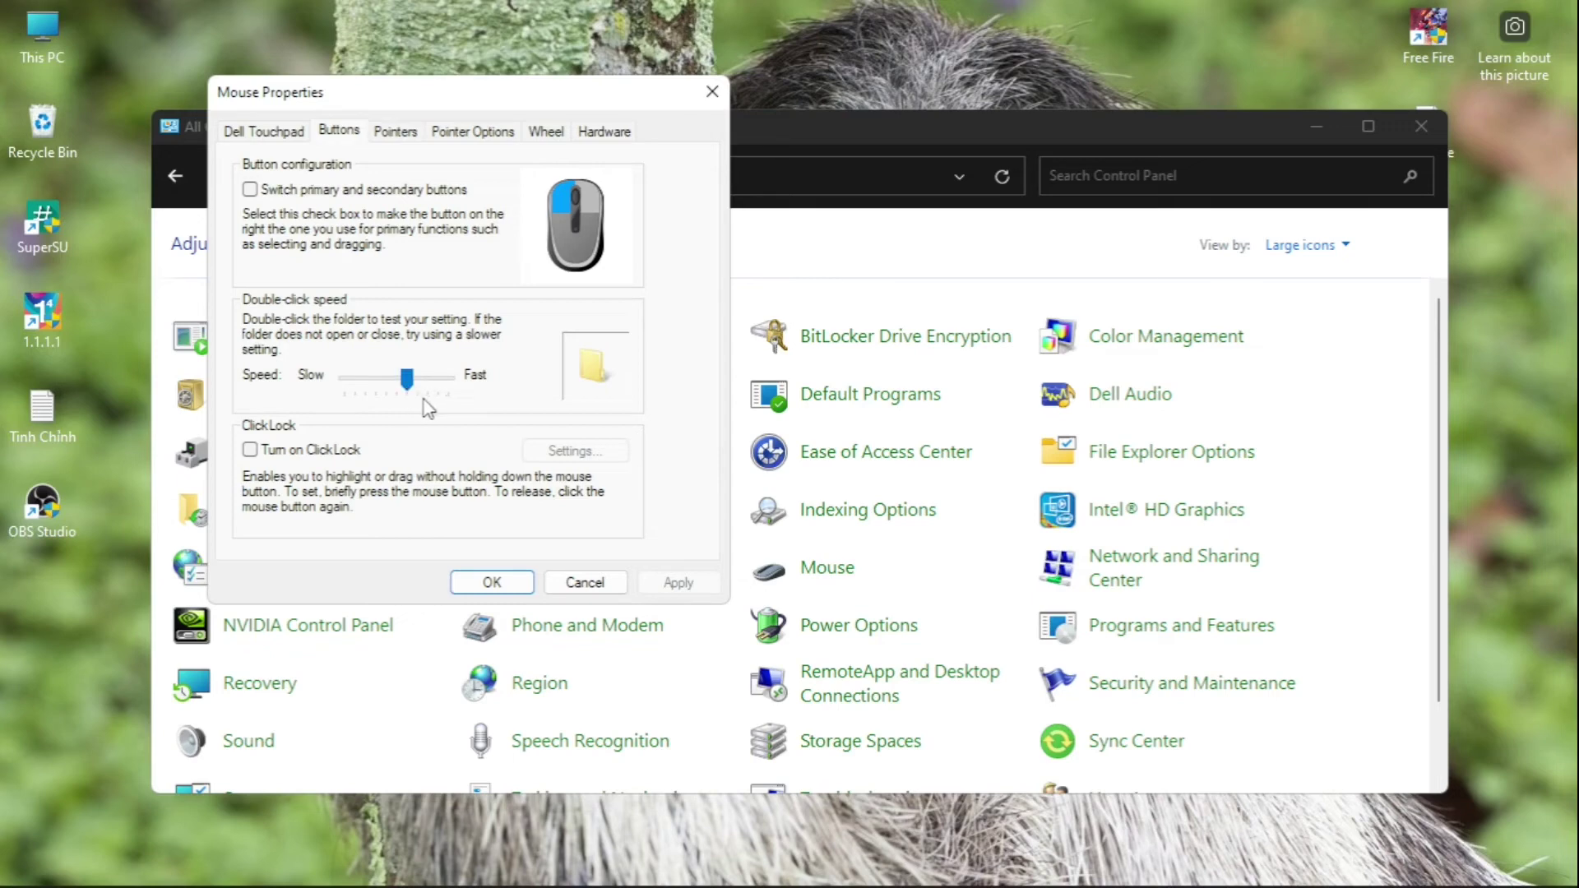
drag(406, 379, 319, 393)
click(457, 389)
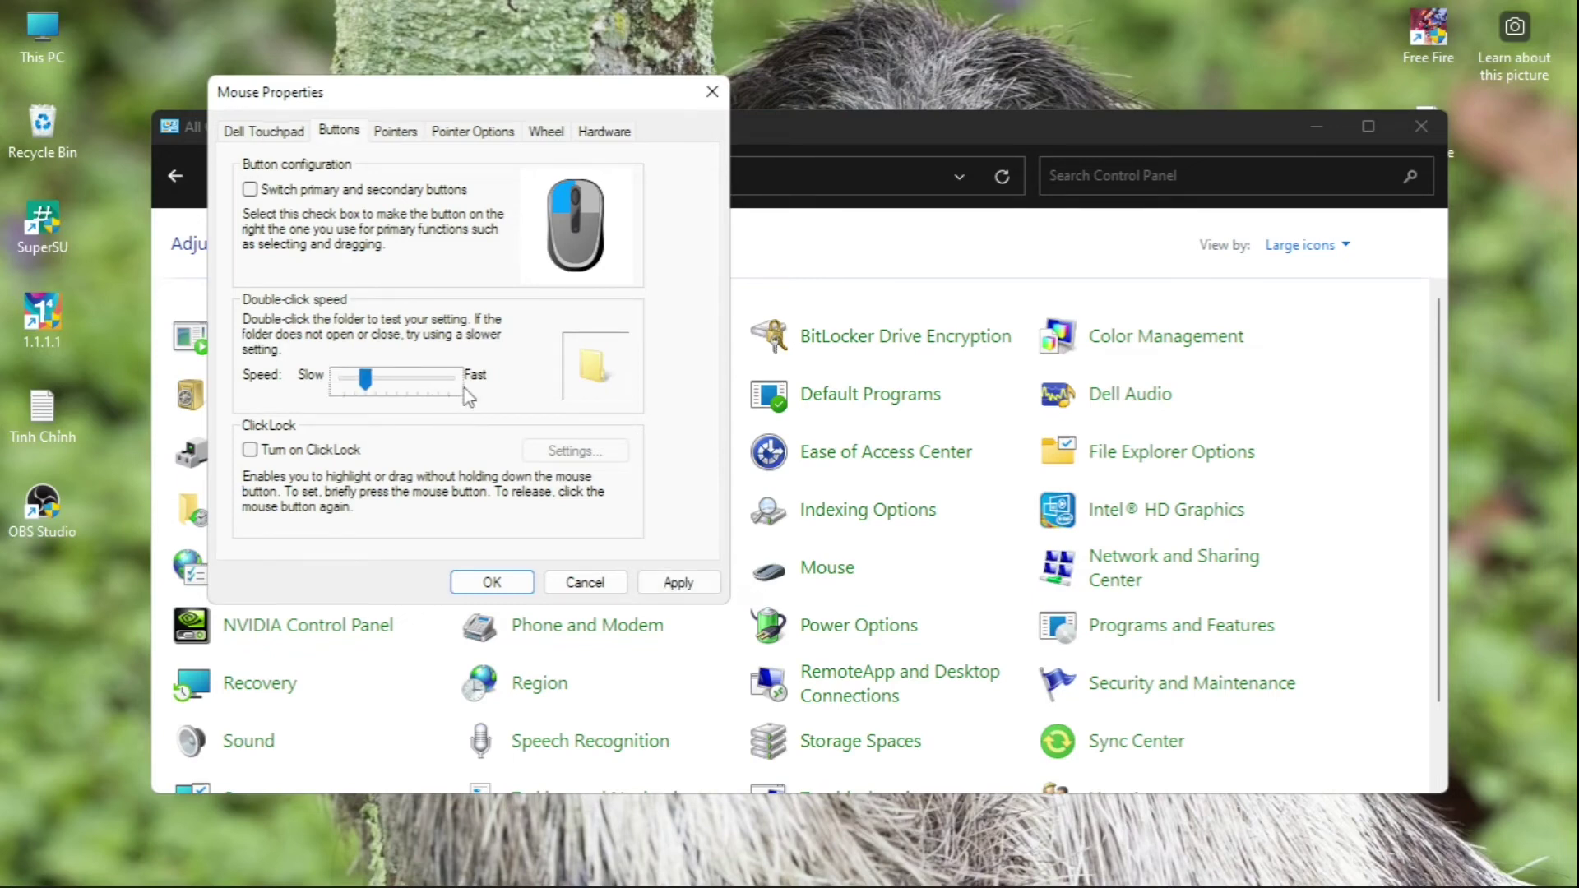
click(425, 399)
click(439, 405)
Set the mouse pointer speed slightly below the middle of the scale, apply it, and close Mouse Properties
click(482, 134)
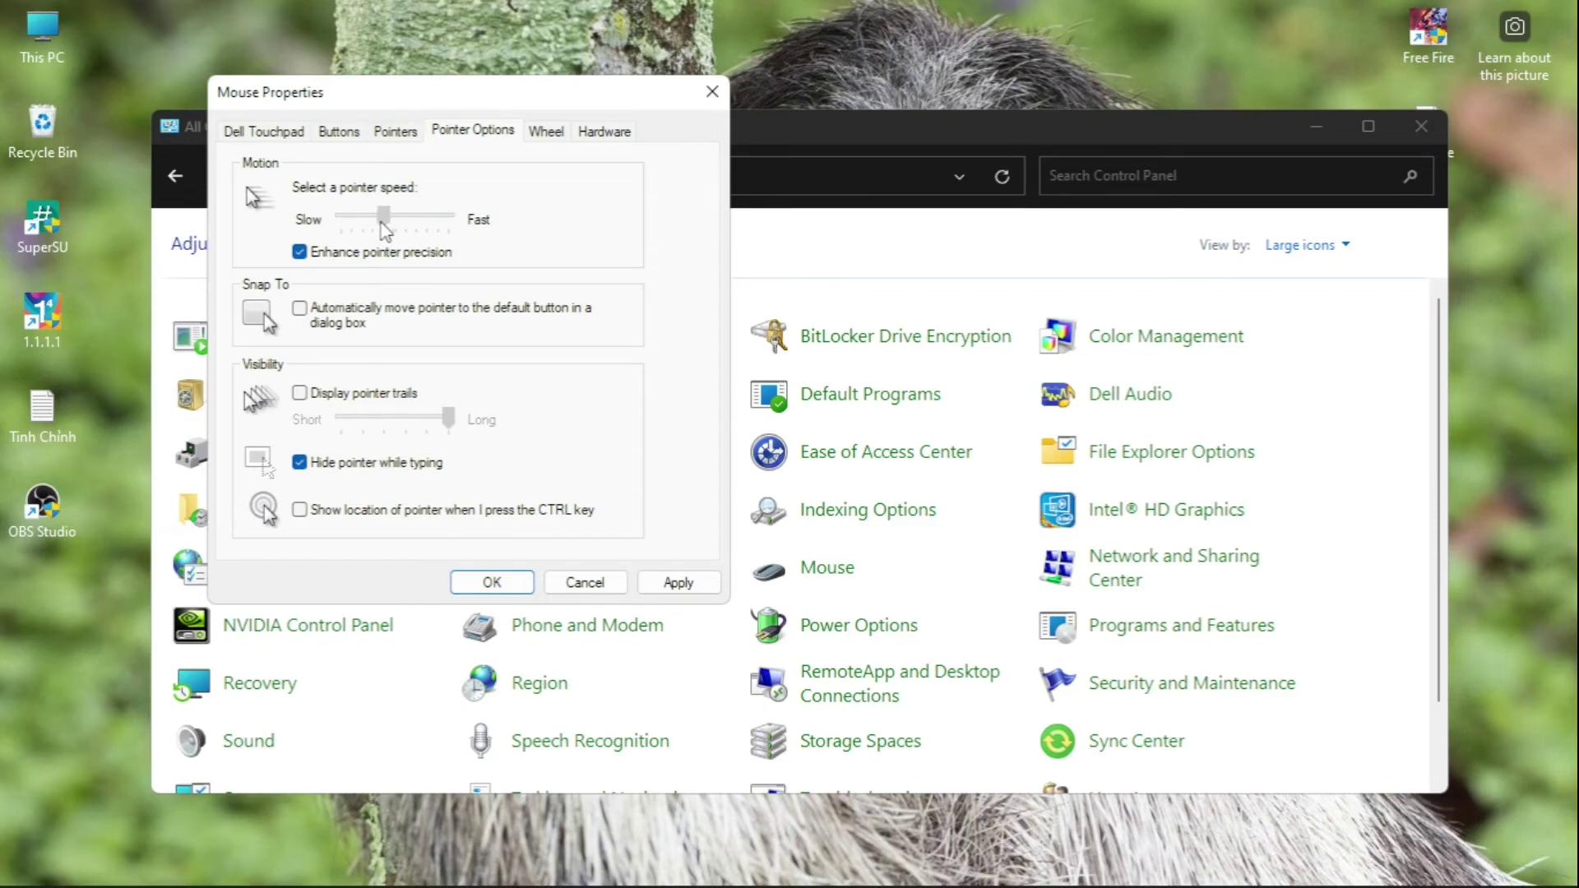
click(654, 575)
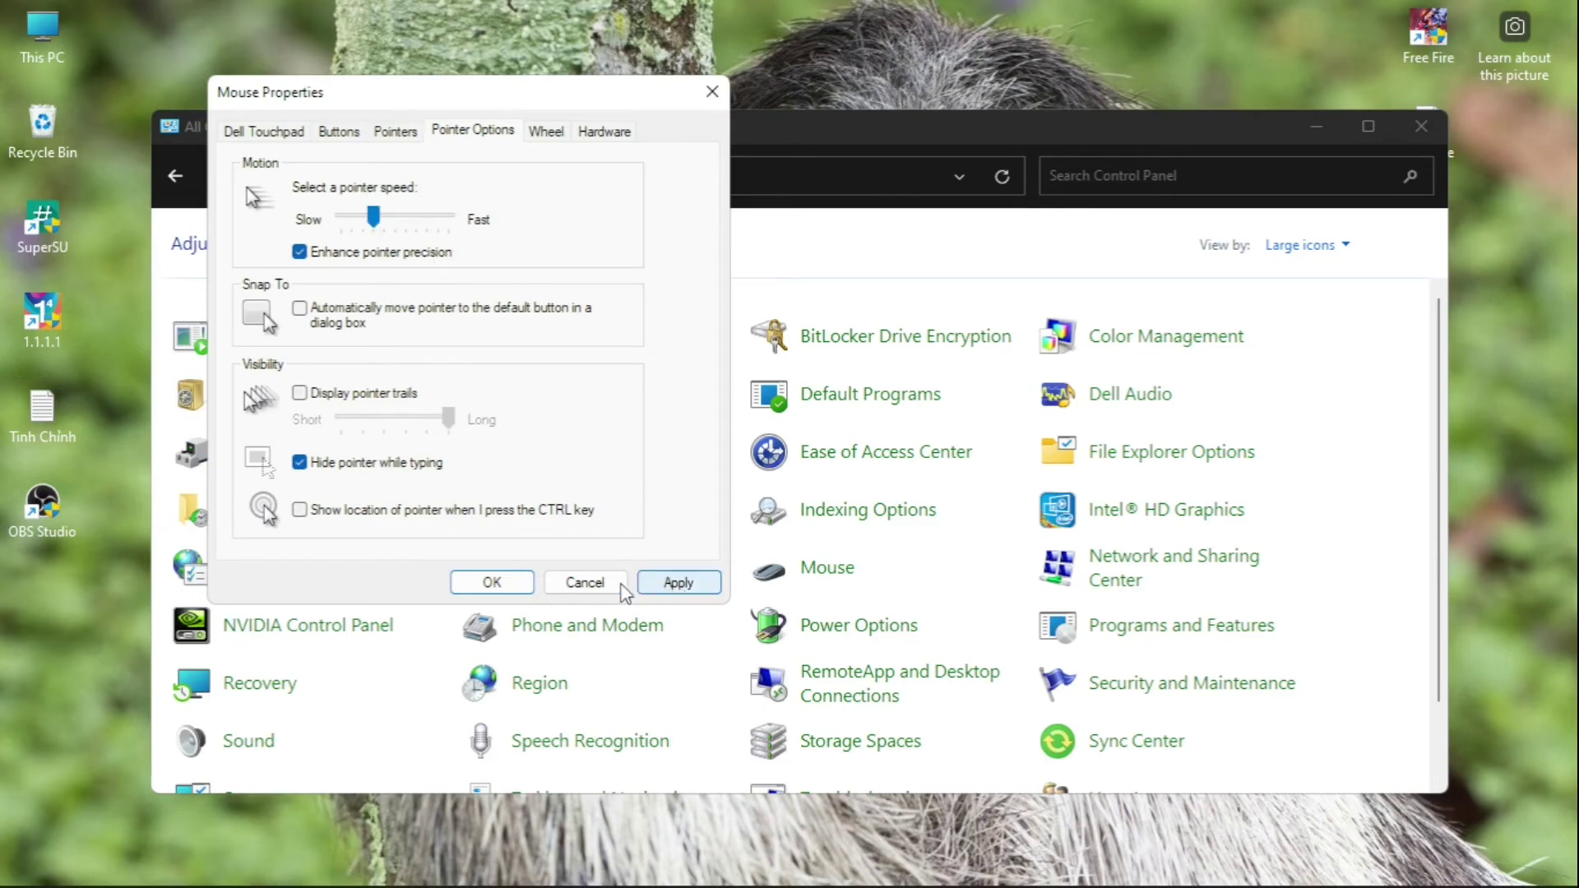
click(705, 88)
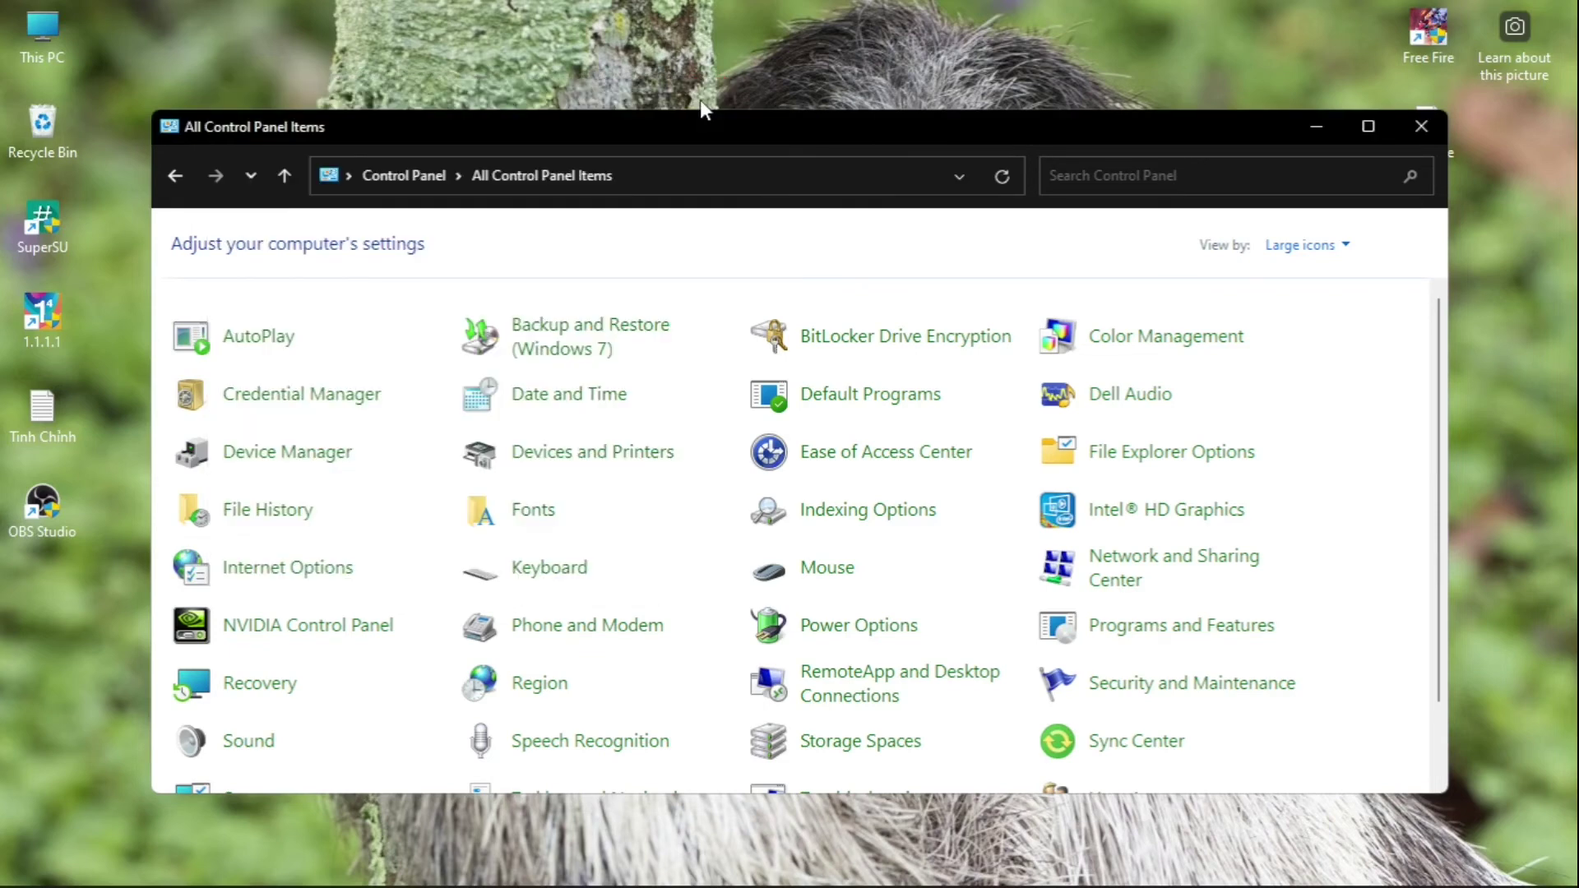
Open the Set up Mouse Keys page from the Ease of Access Center's mouse options
click(812, 458)
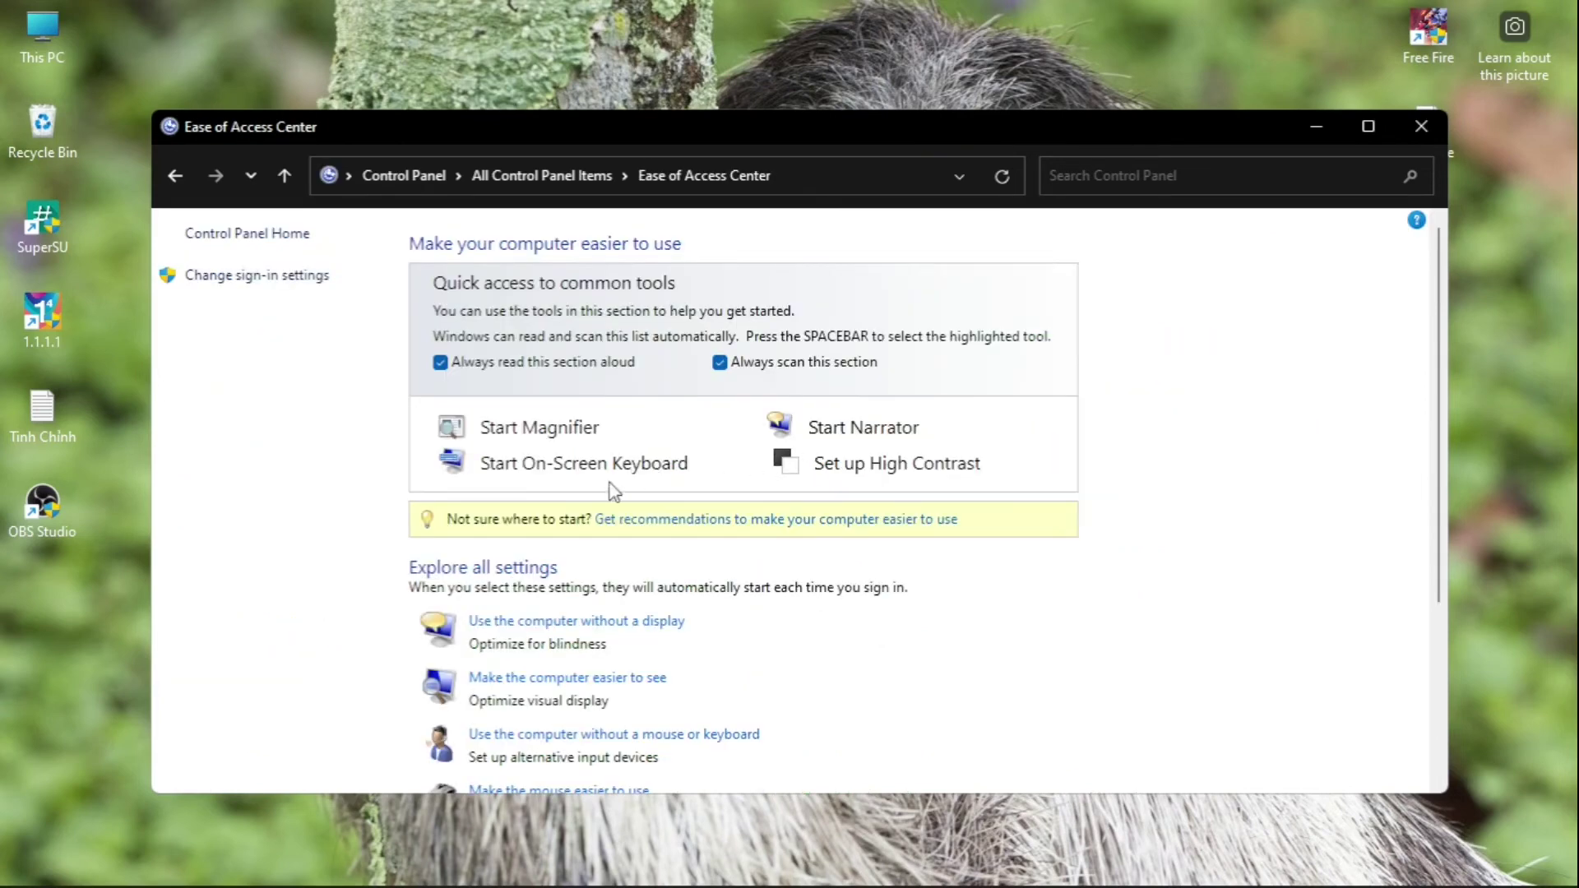
scroll(613, 493, down, 1)
click(558, 728)
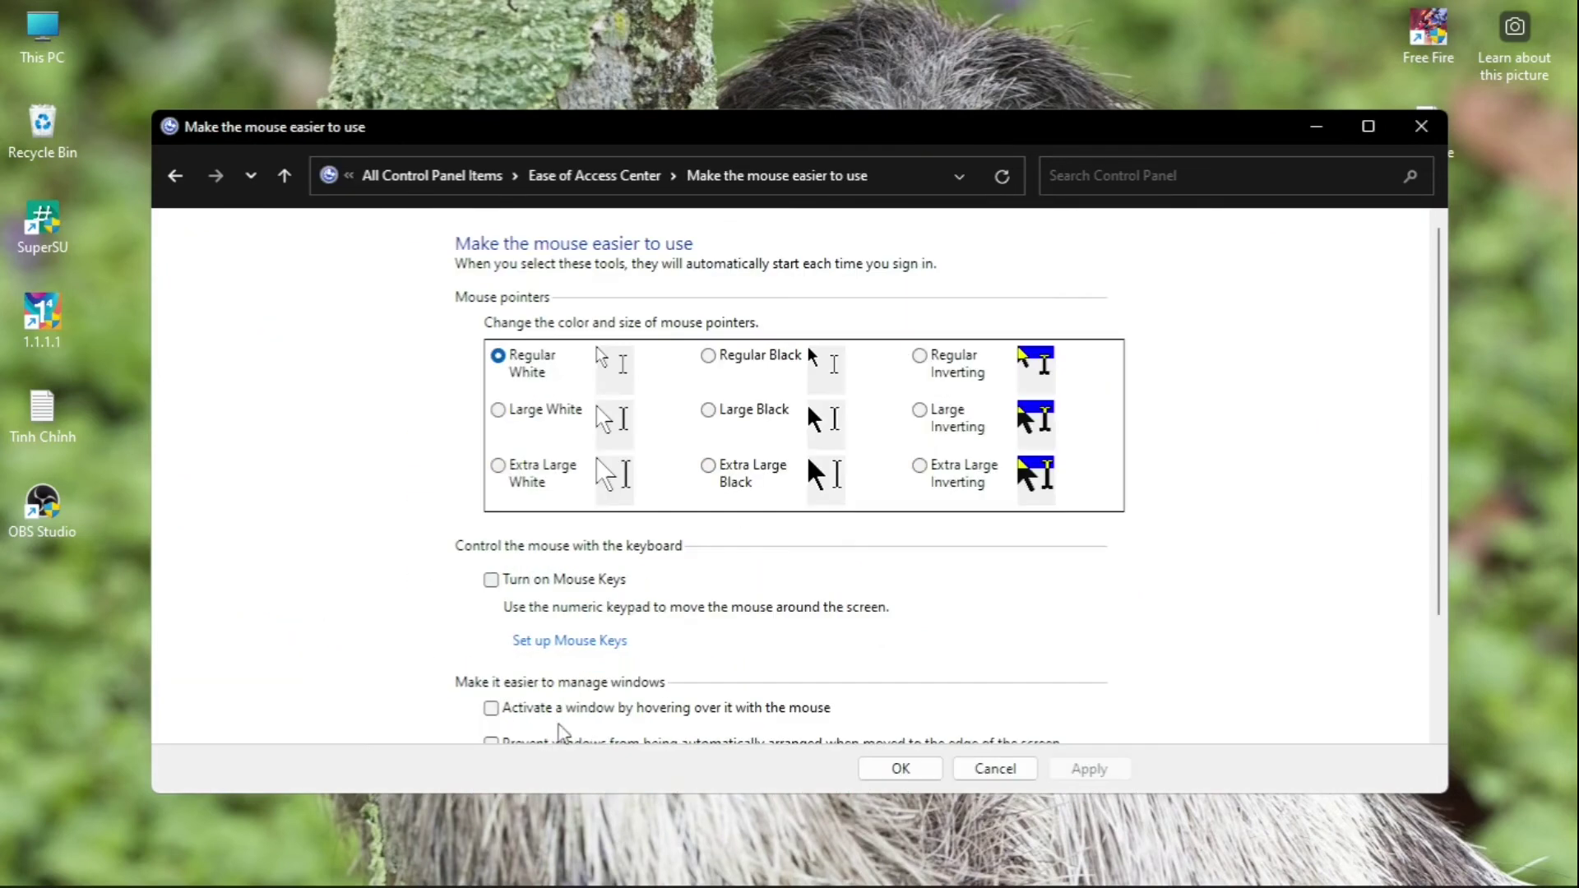
click(555, 643)
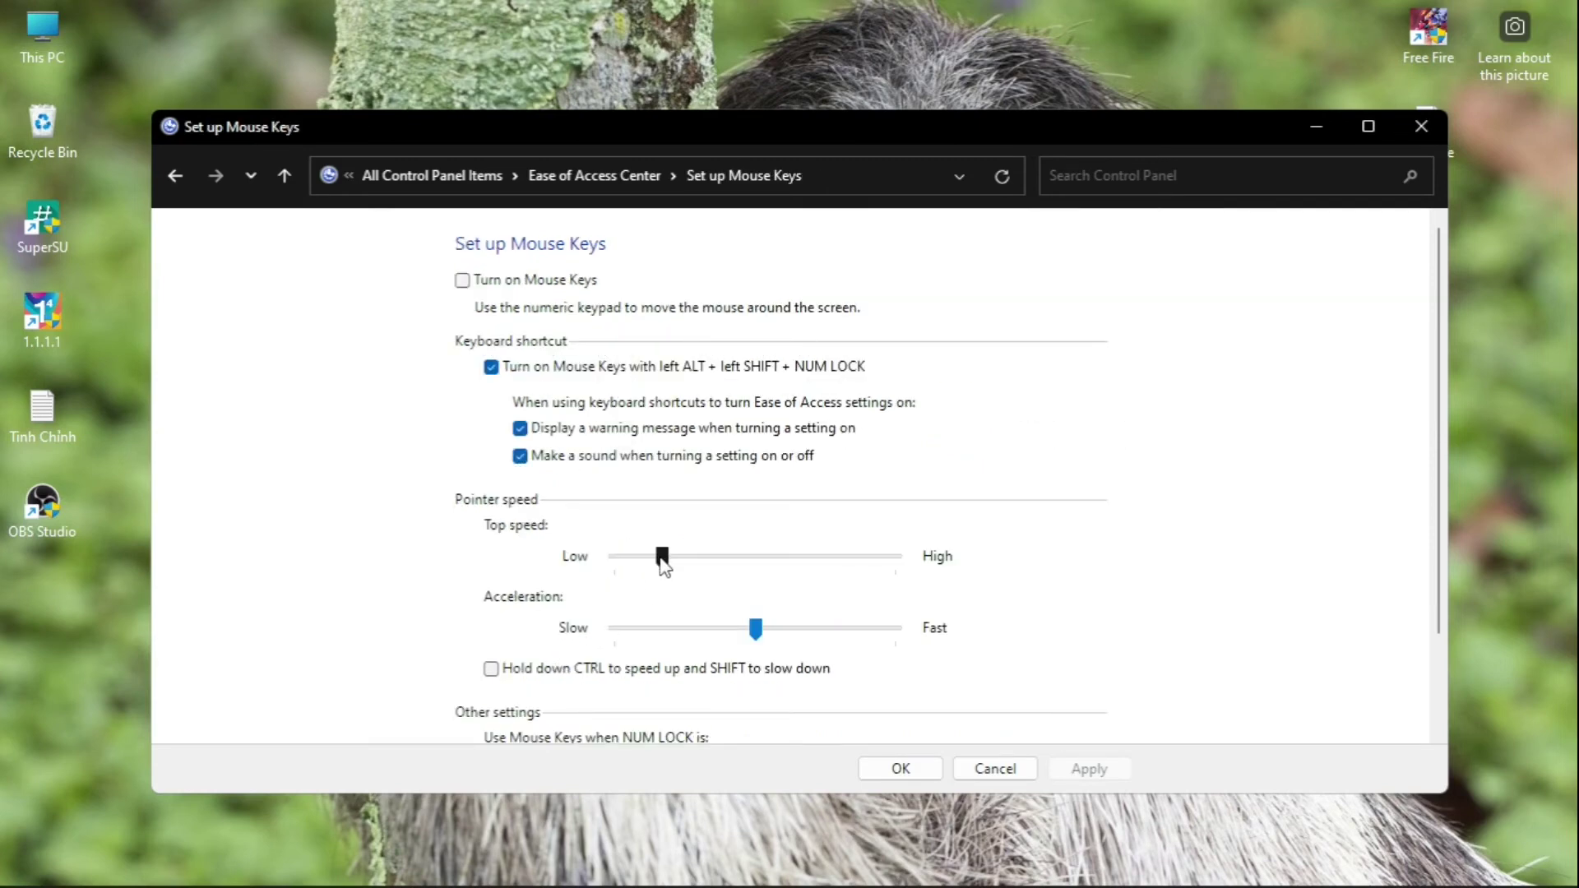
Set the Mouse Keys top speed to four steps above Low
drag(662, 561, 606, 565)
key(Right)
key(Right)
key(Right)
key(Right)
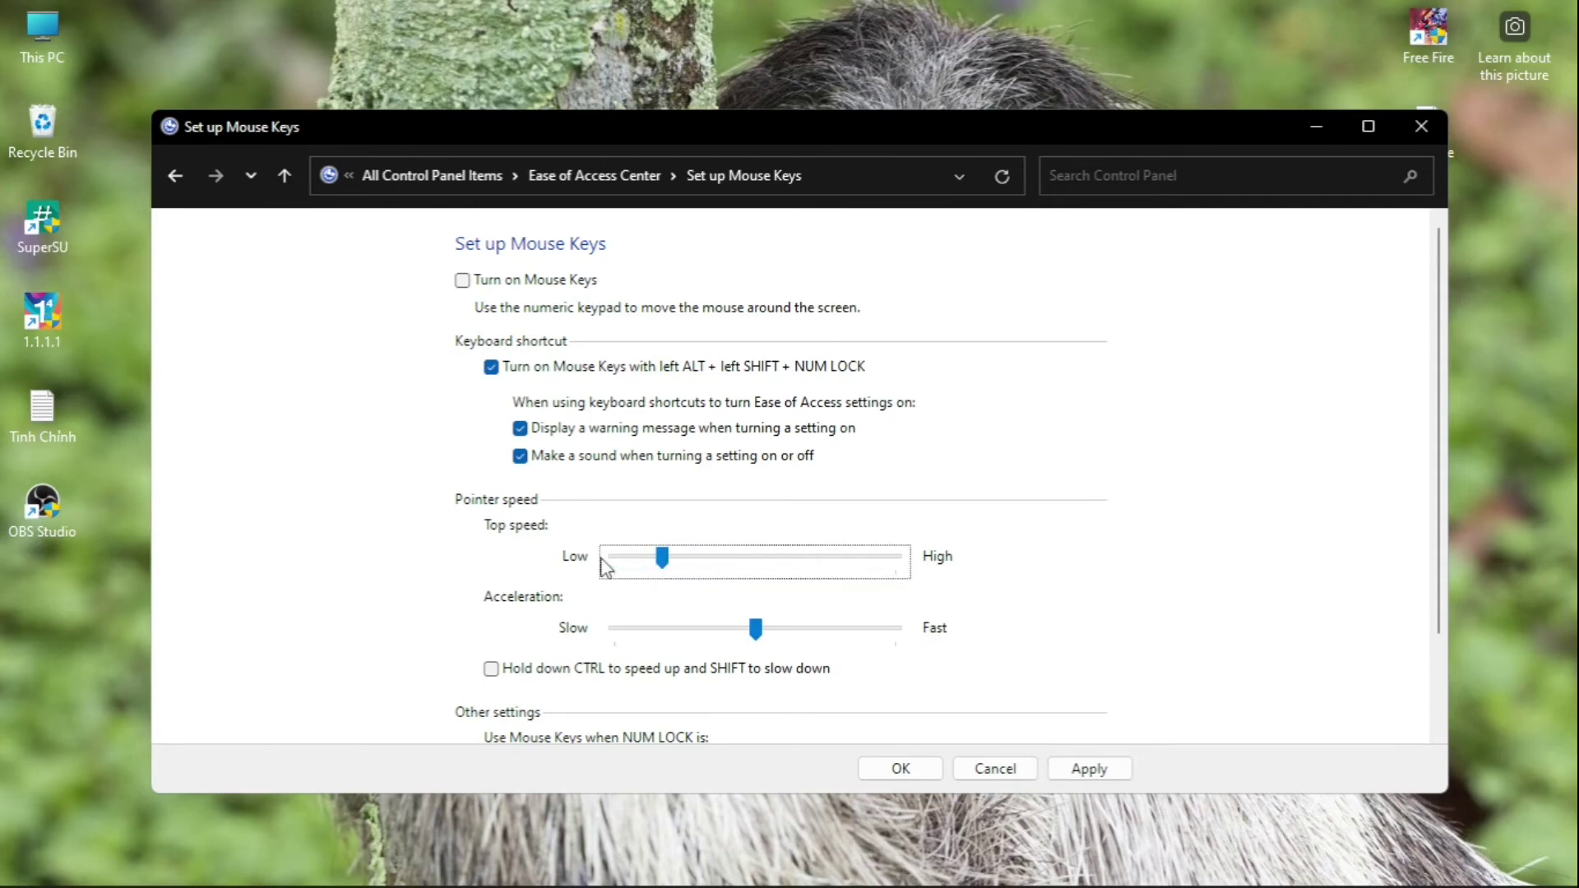
Set the Mouse Keys acceleration to the middle between Slow and Fast, apply the settings, and close Control Panel
drag(755, 629, 613, 631)
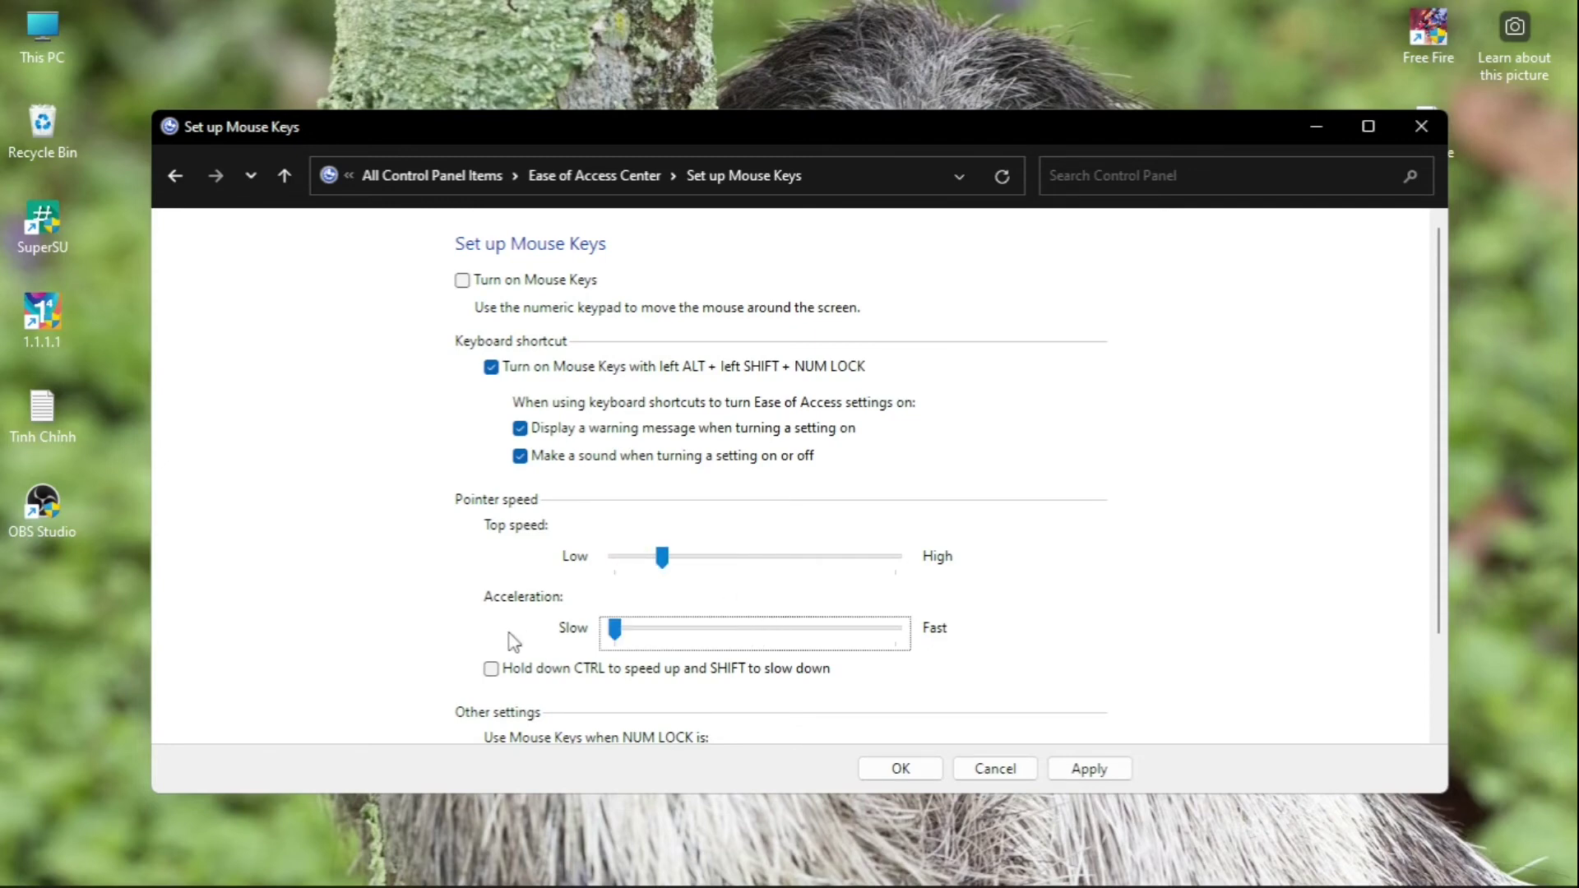
key(Right)
key(Right)
key(Right)
key(Right)
key(Right)
key(Right)
key(Right)
key(Right)
key(Right)
key(Right)
key(Right)
click(1086, 768)
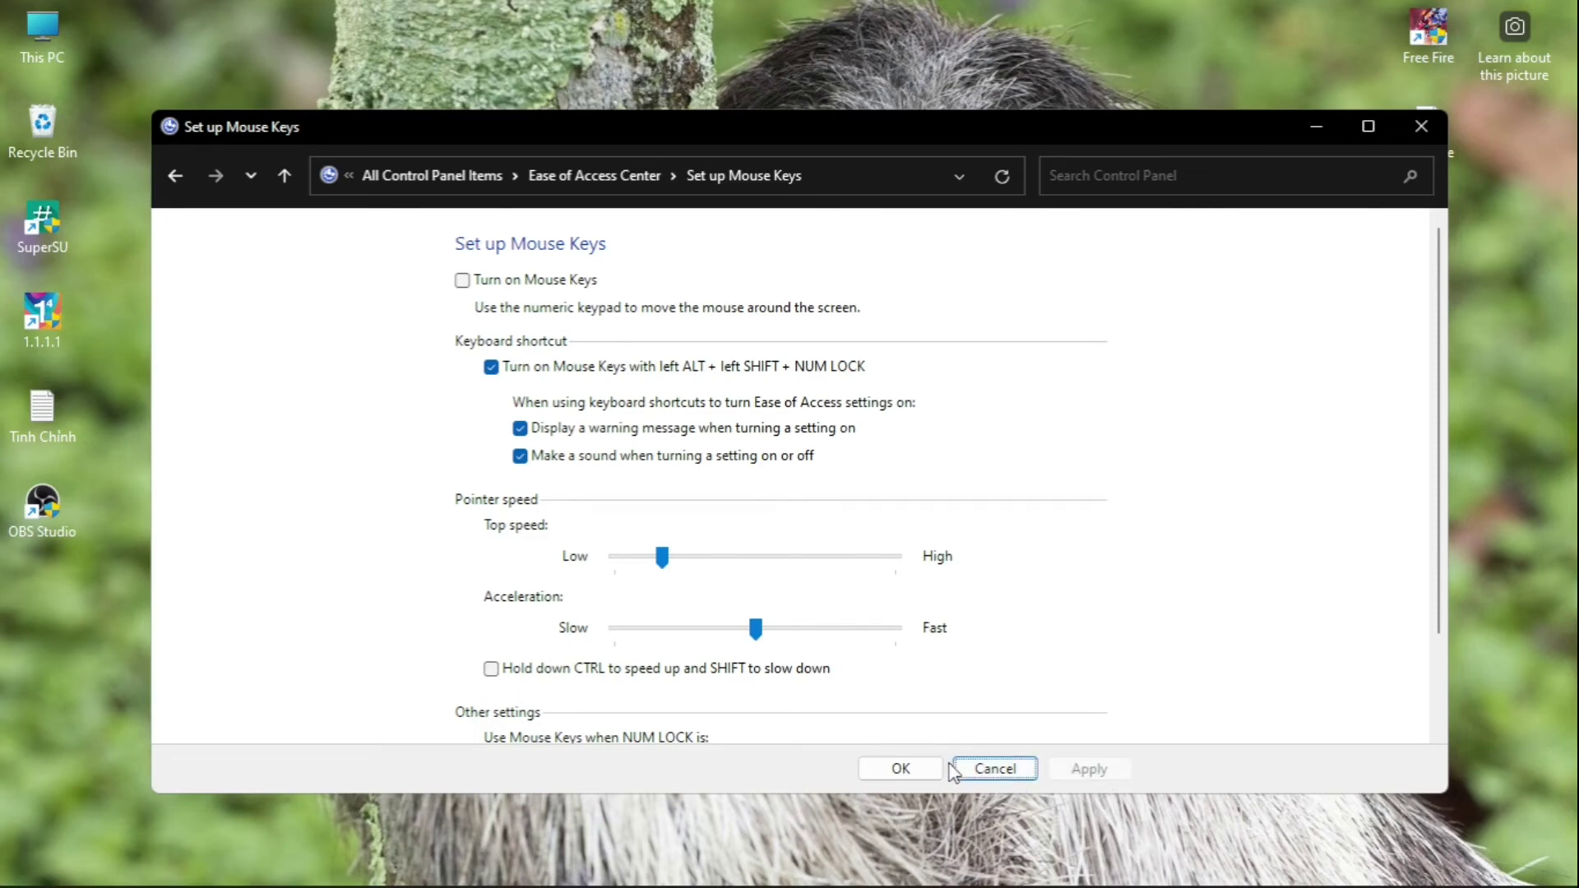
click(899, 767)
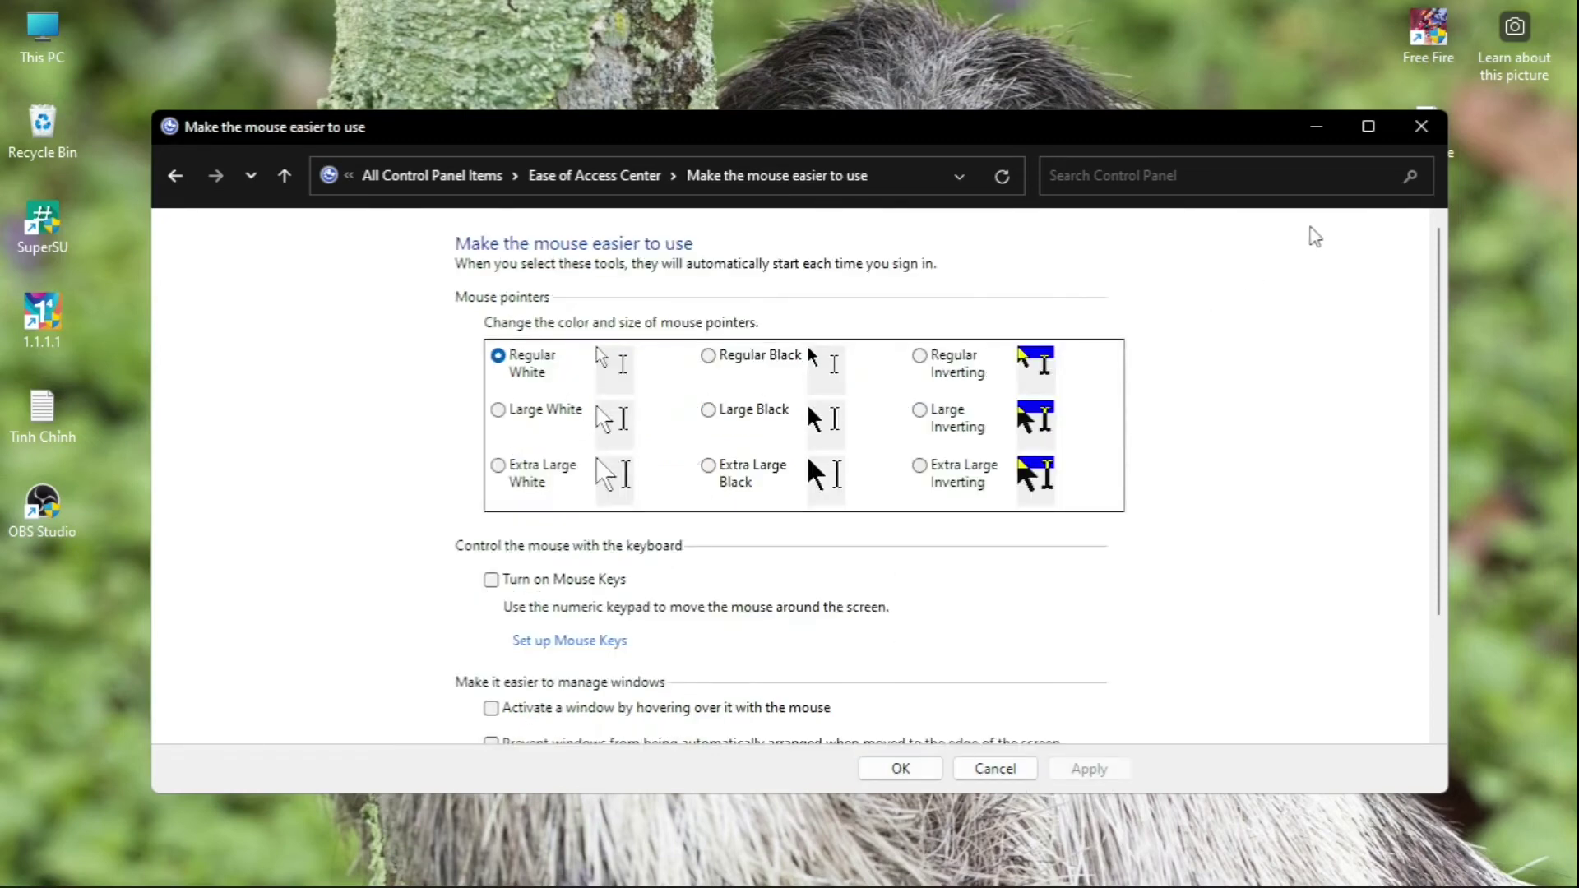
click(1433, 130)
Open the NVIDIA Control Panel from the desktop
right_click(709, 480)
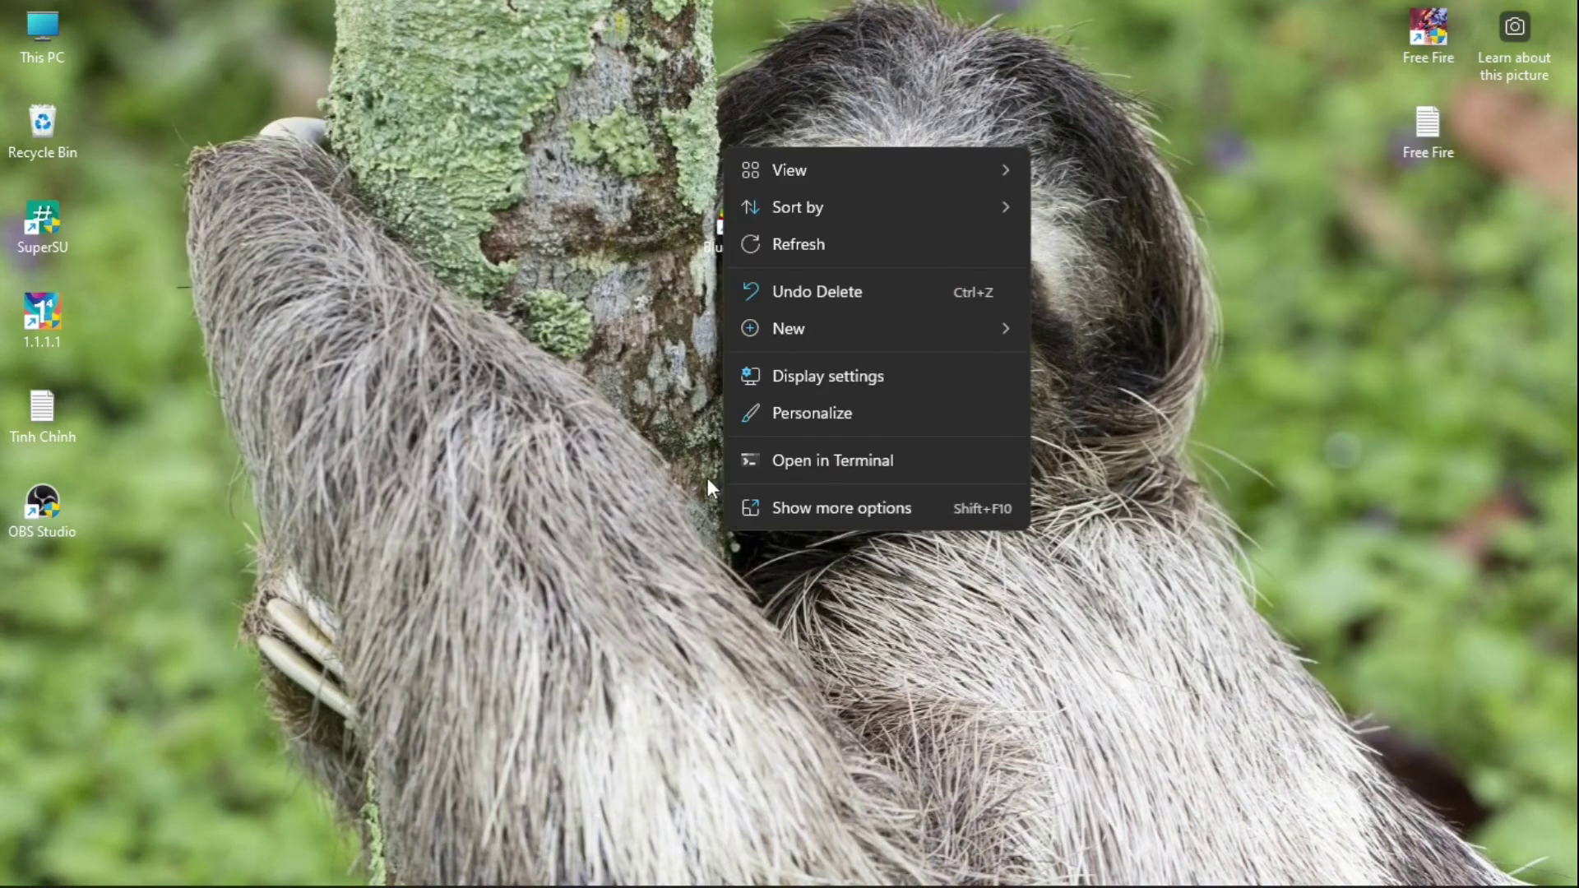
click(765, 503)
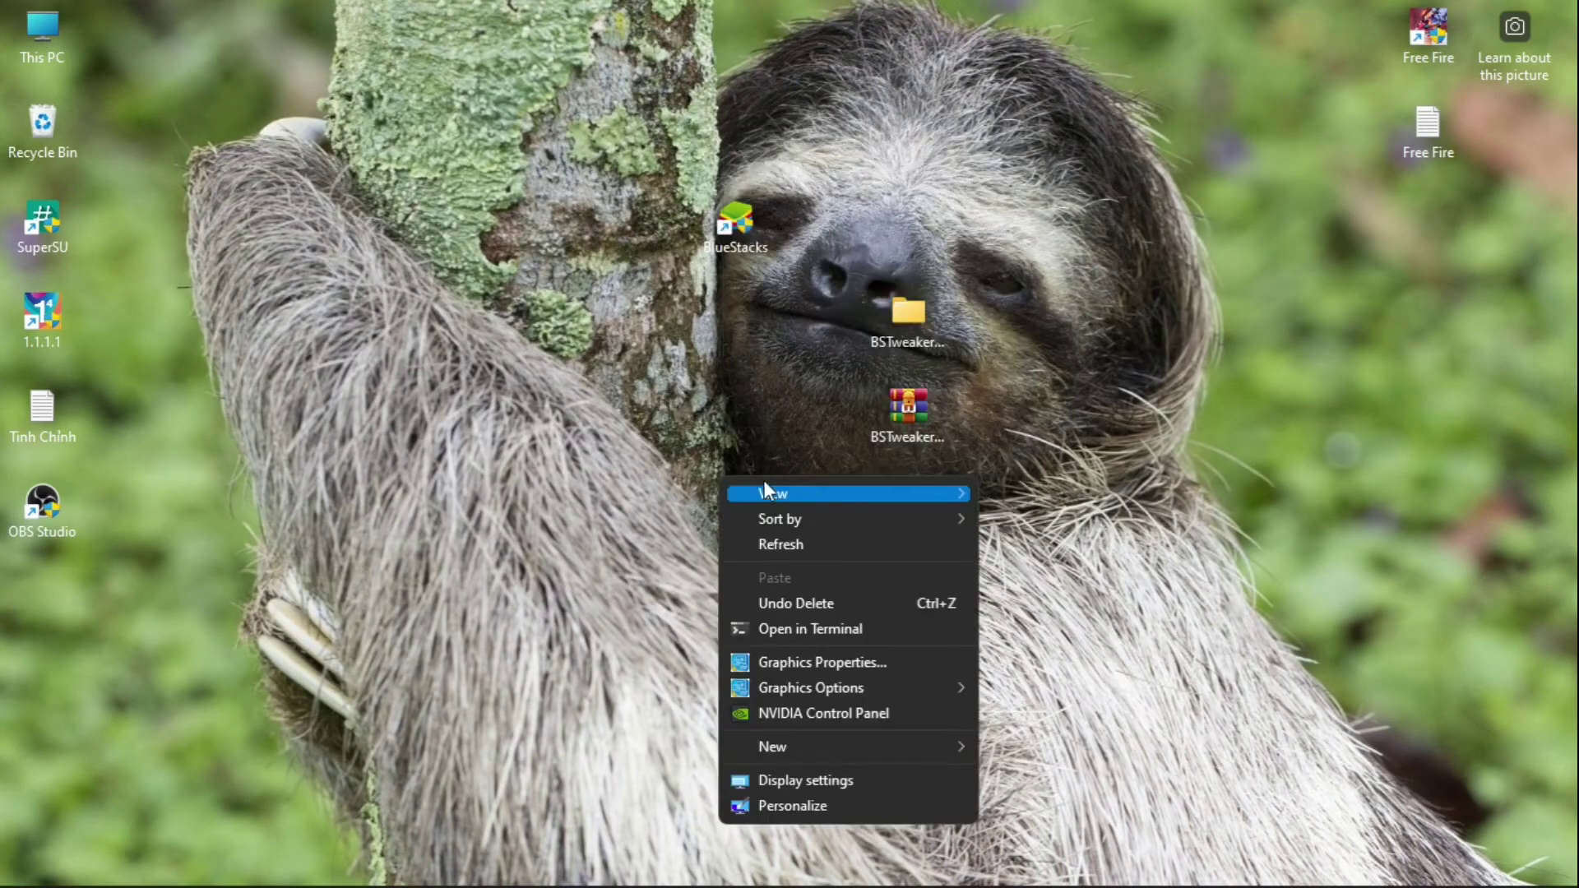
click(808, 711)
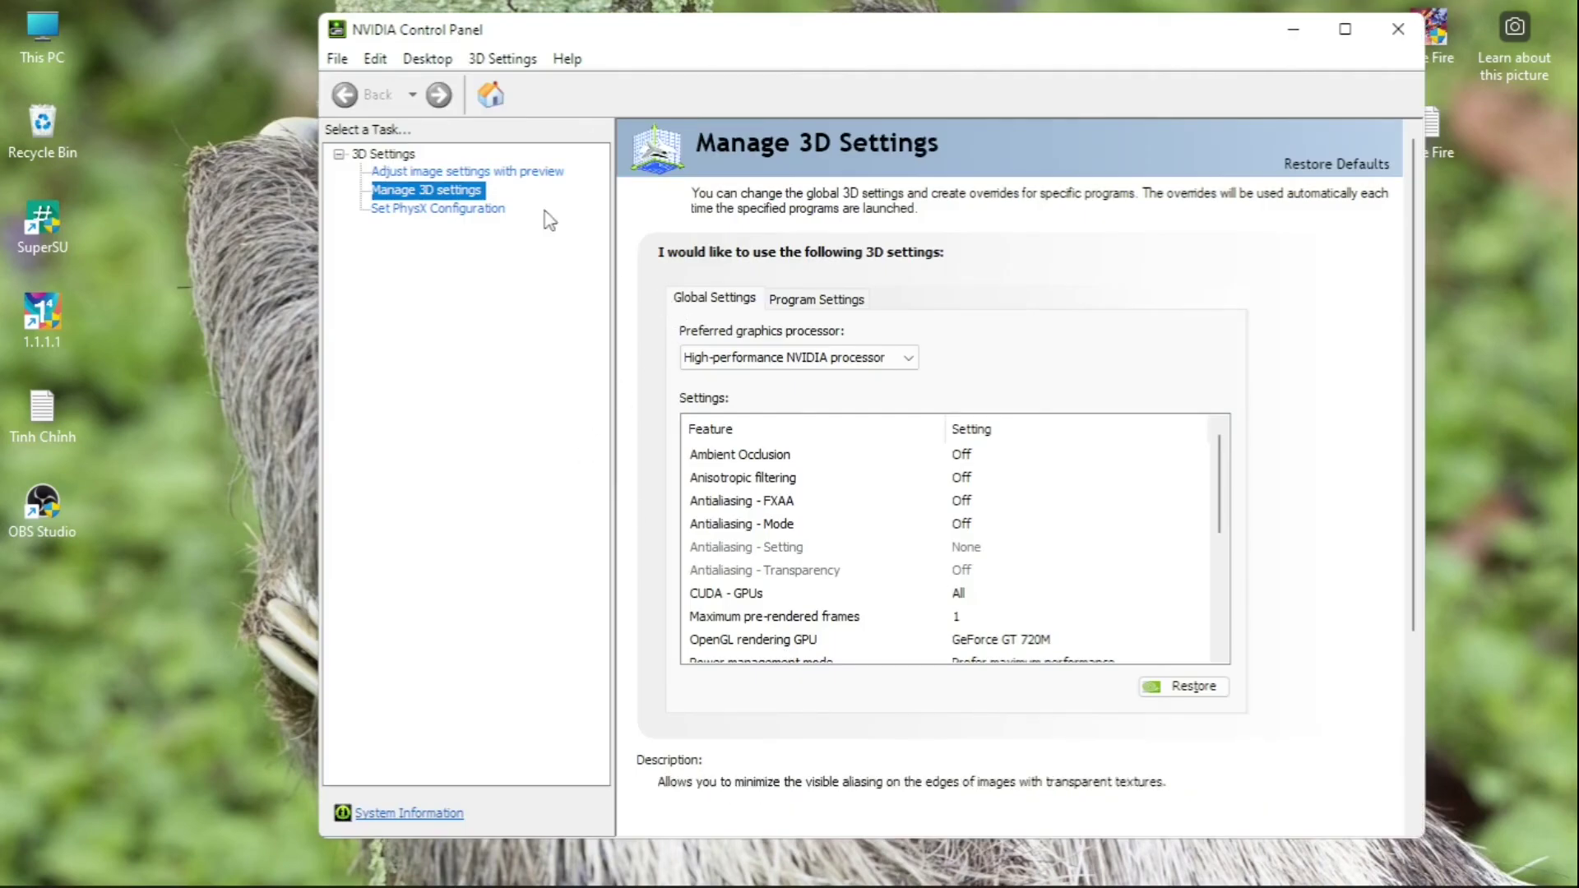
In Adjust Image Settings with Preview, choose to use the advanced 3D image settings
click(493, 171)
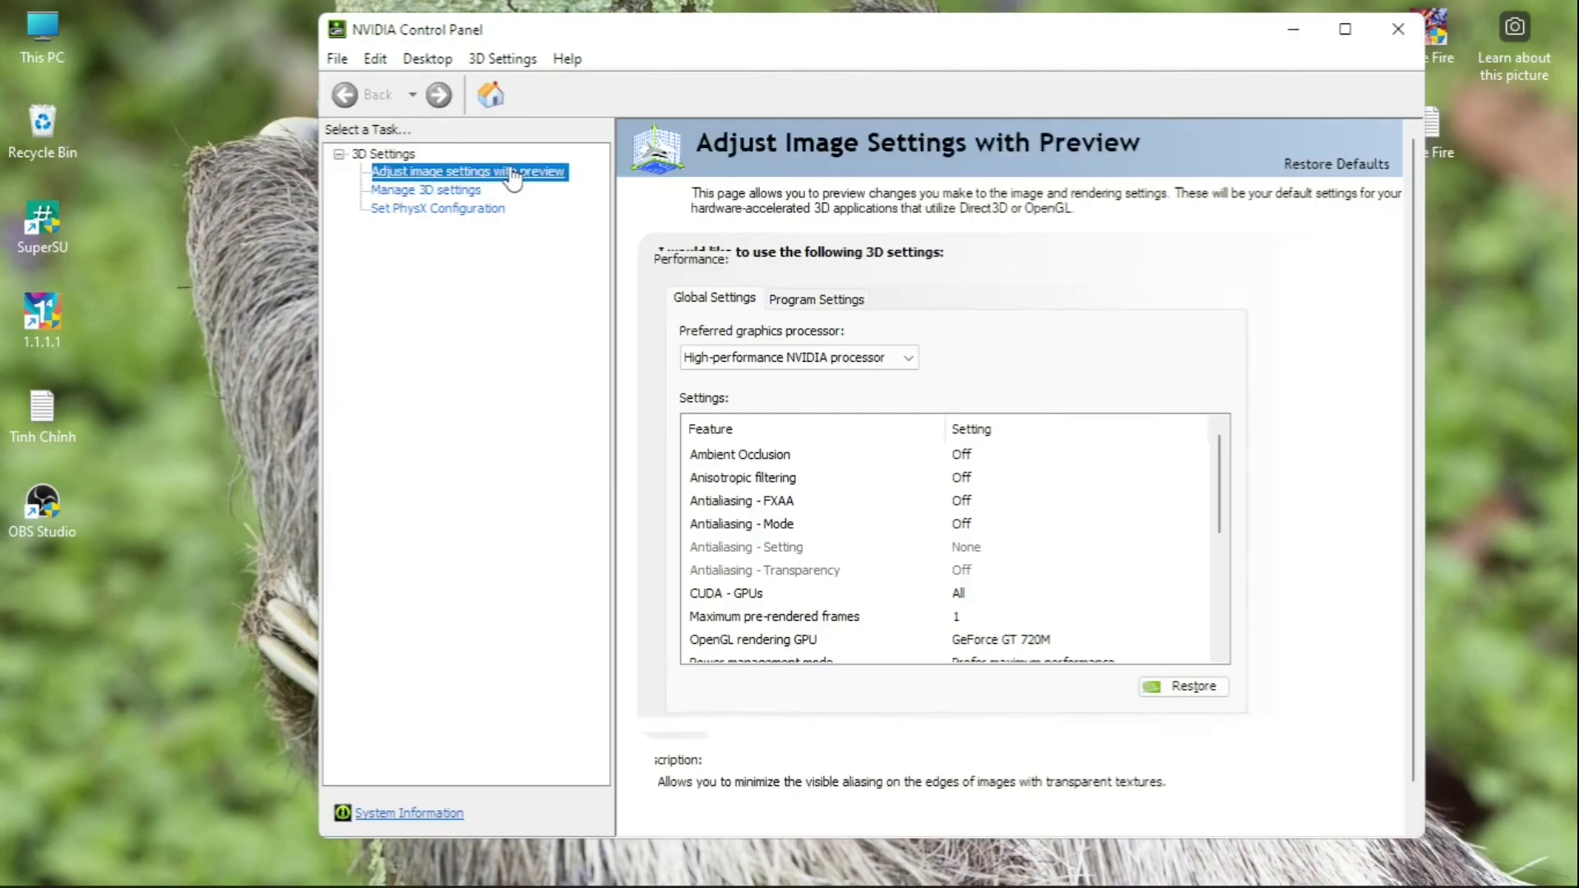
click(1000, 543)
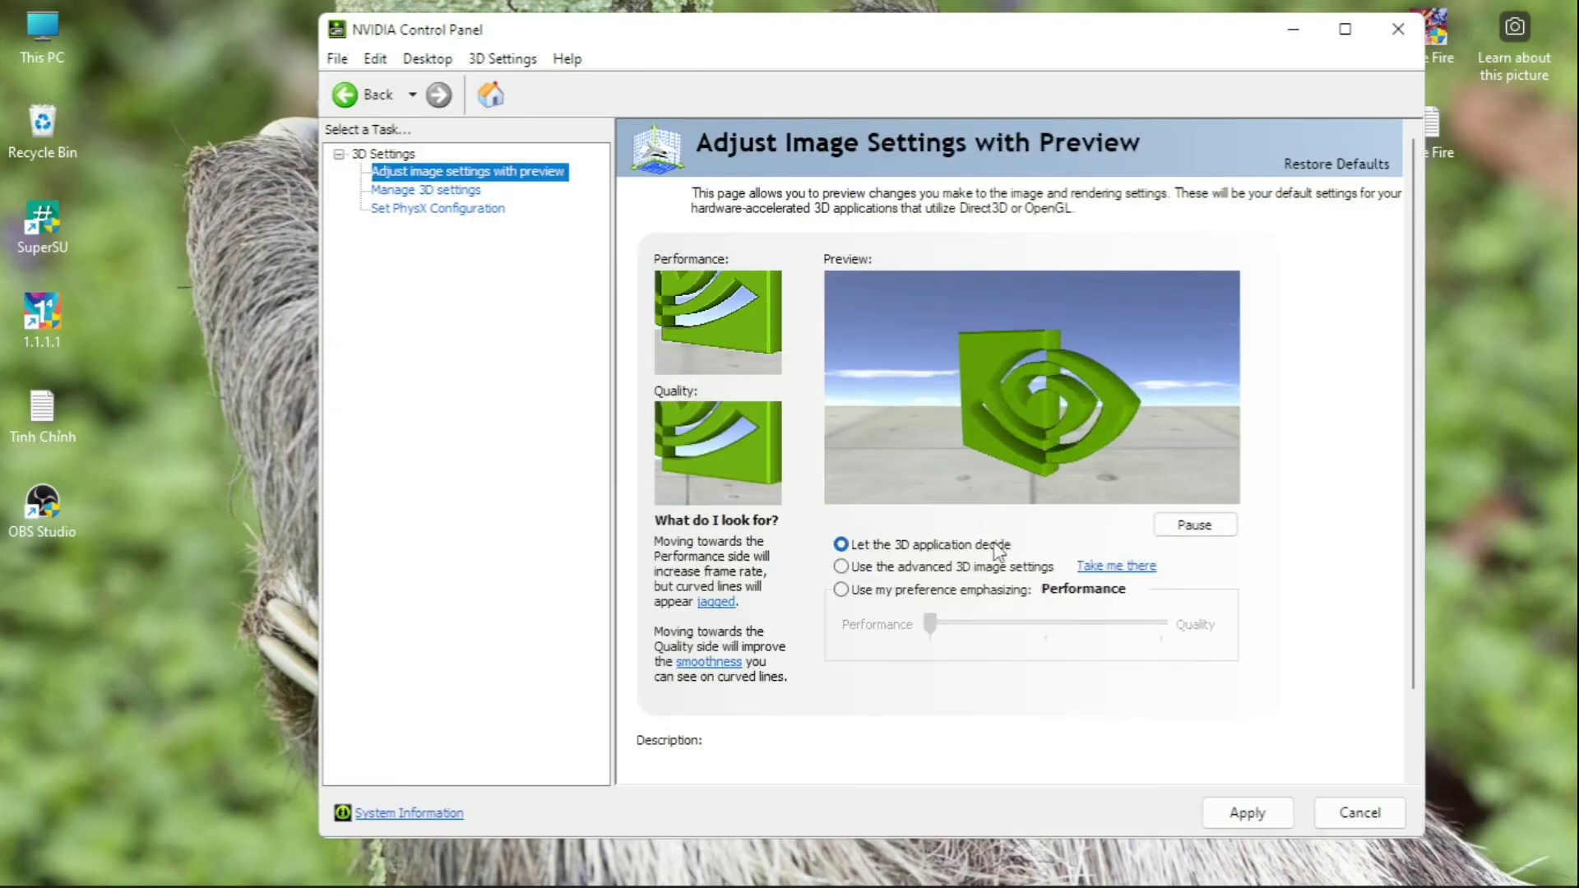
click(962, 596)
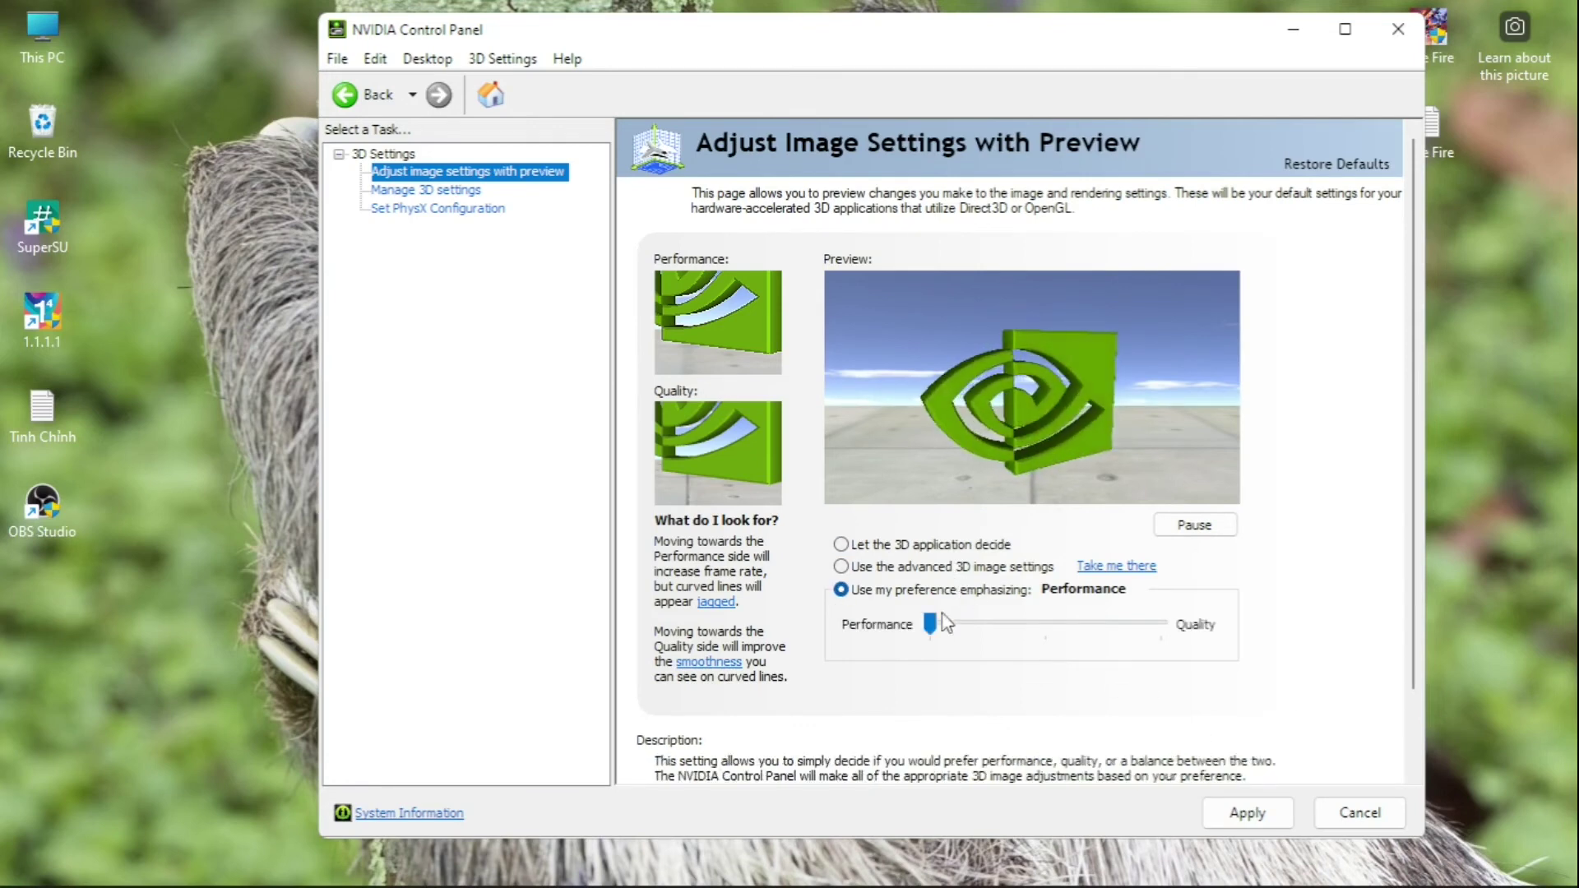
drag(993, 622, 851, 645)
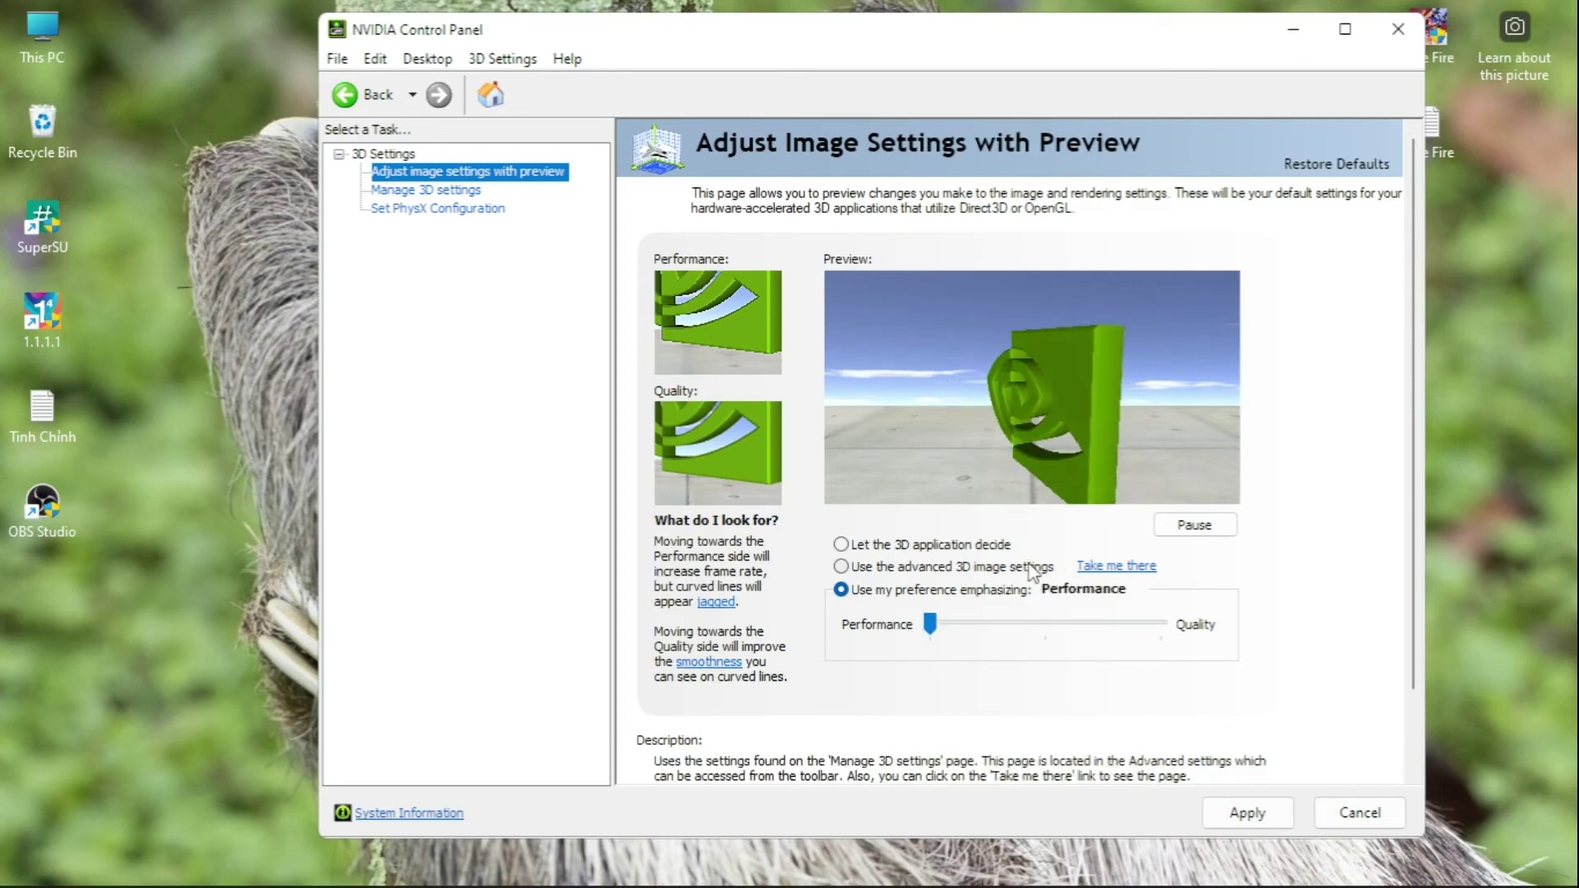
click(841, 567)
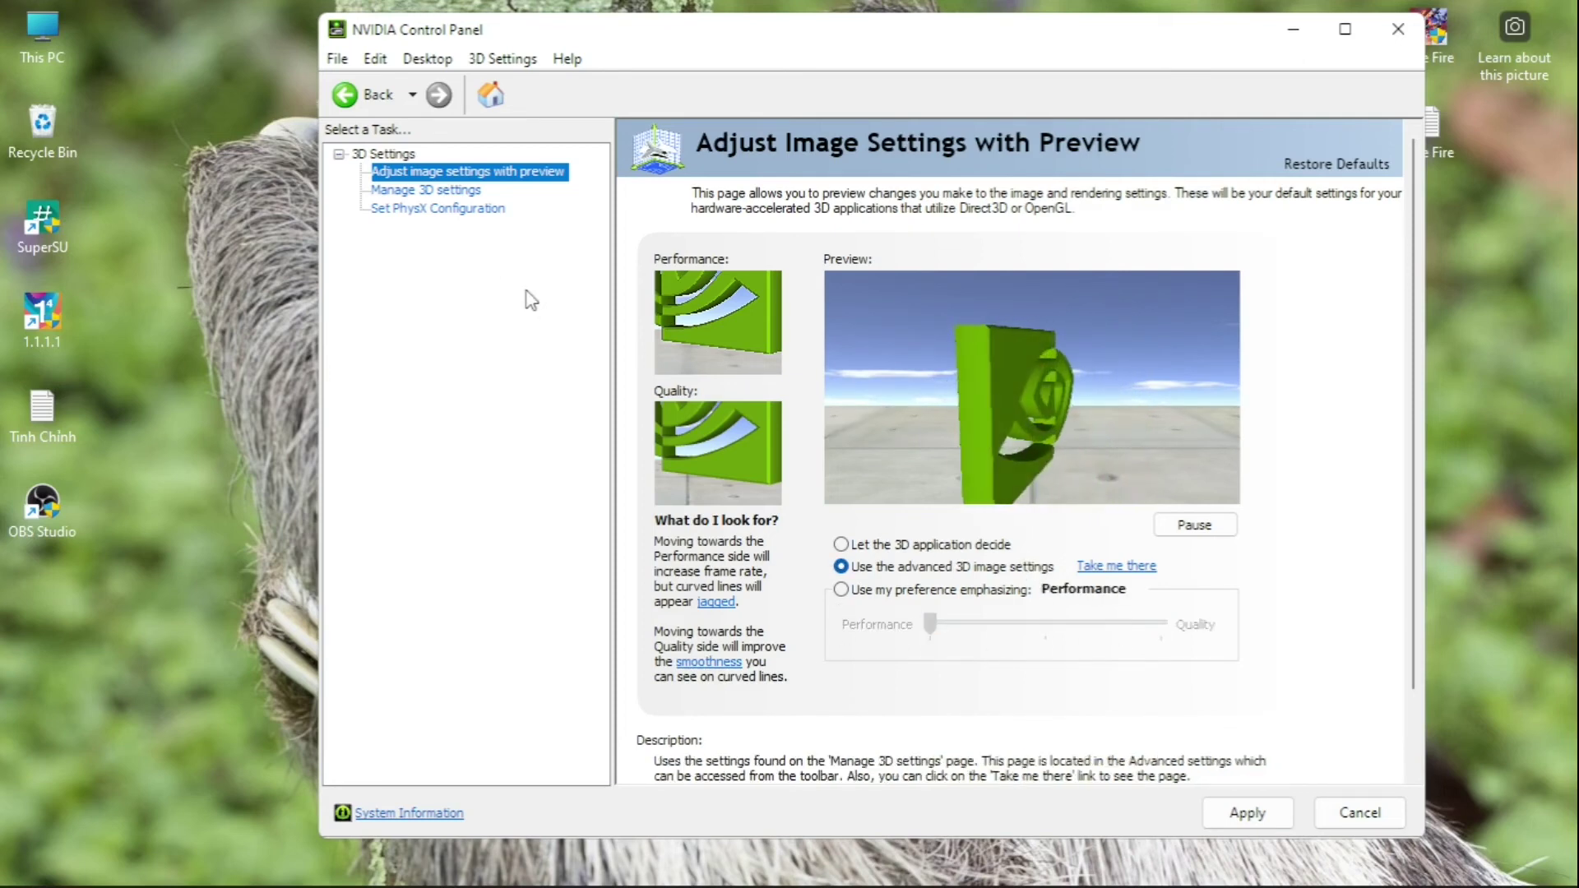
In the global Manage 3D Settings, set the preferred graphics processor to High-performance NVIDIA processor
click(457, 191)
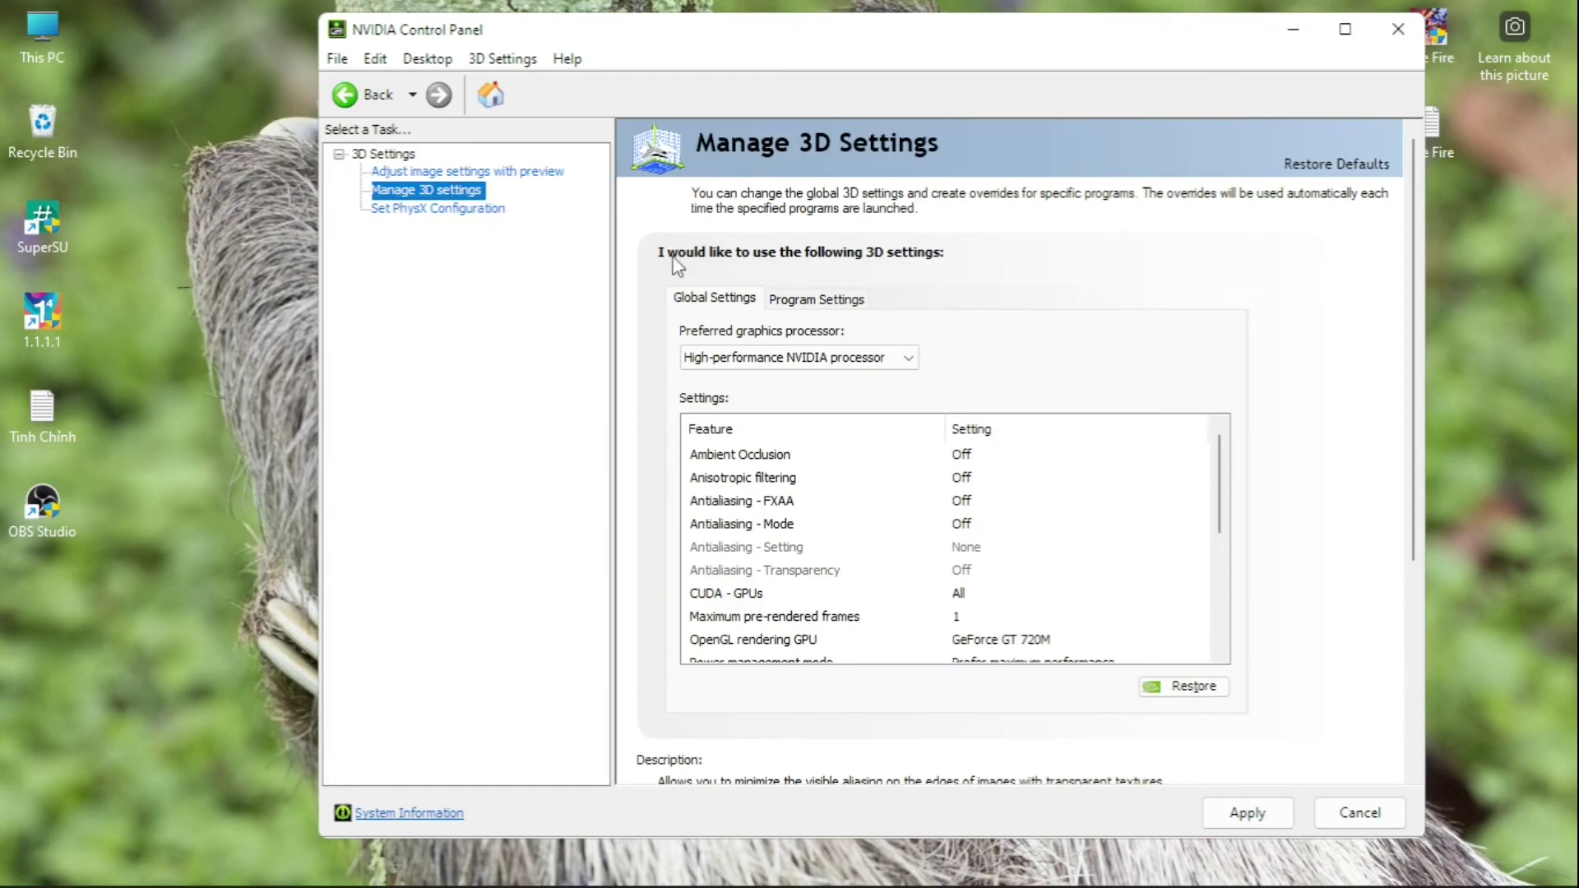
click(892, 359)
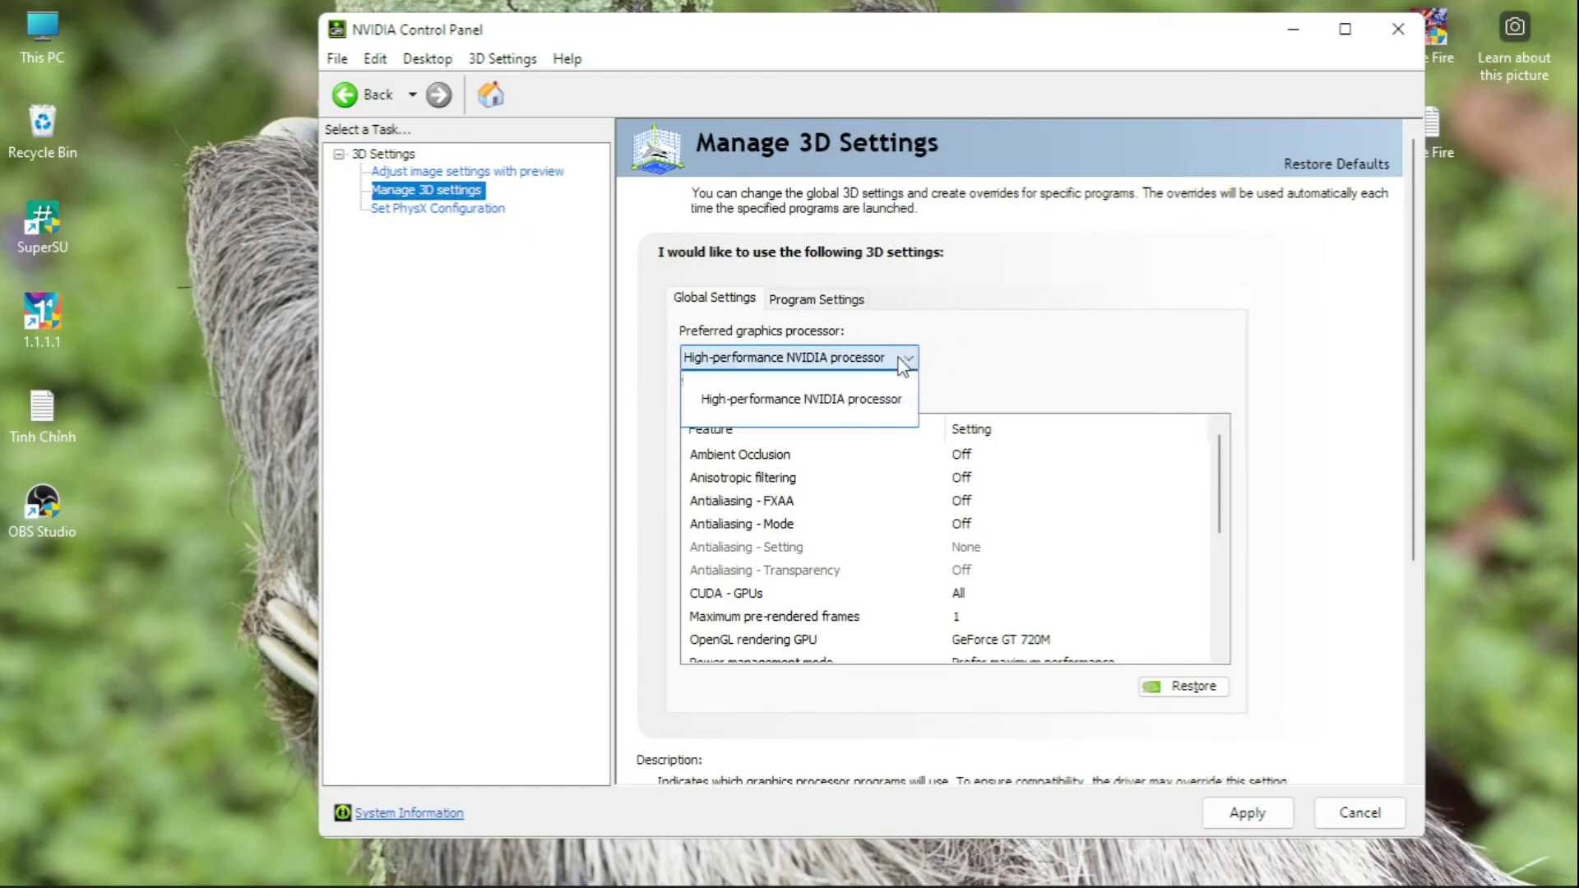
click(832, 383)
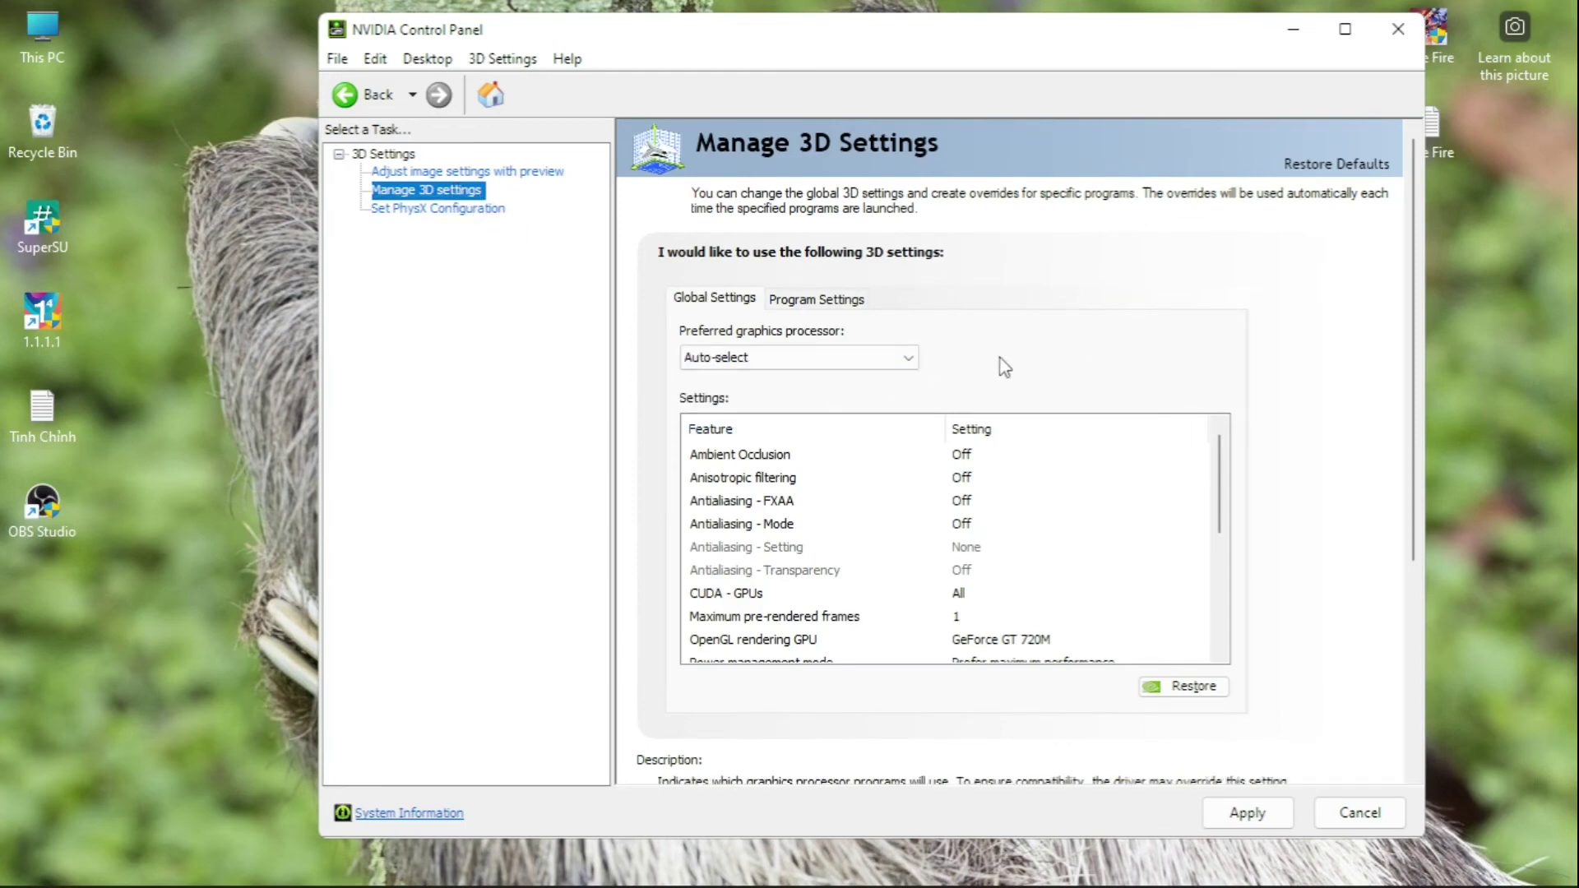
click(896, 359)
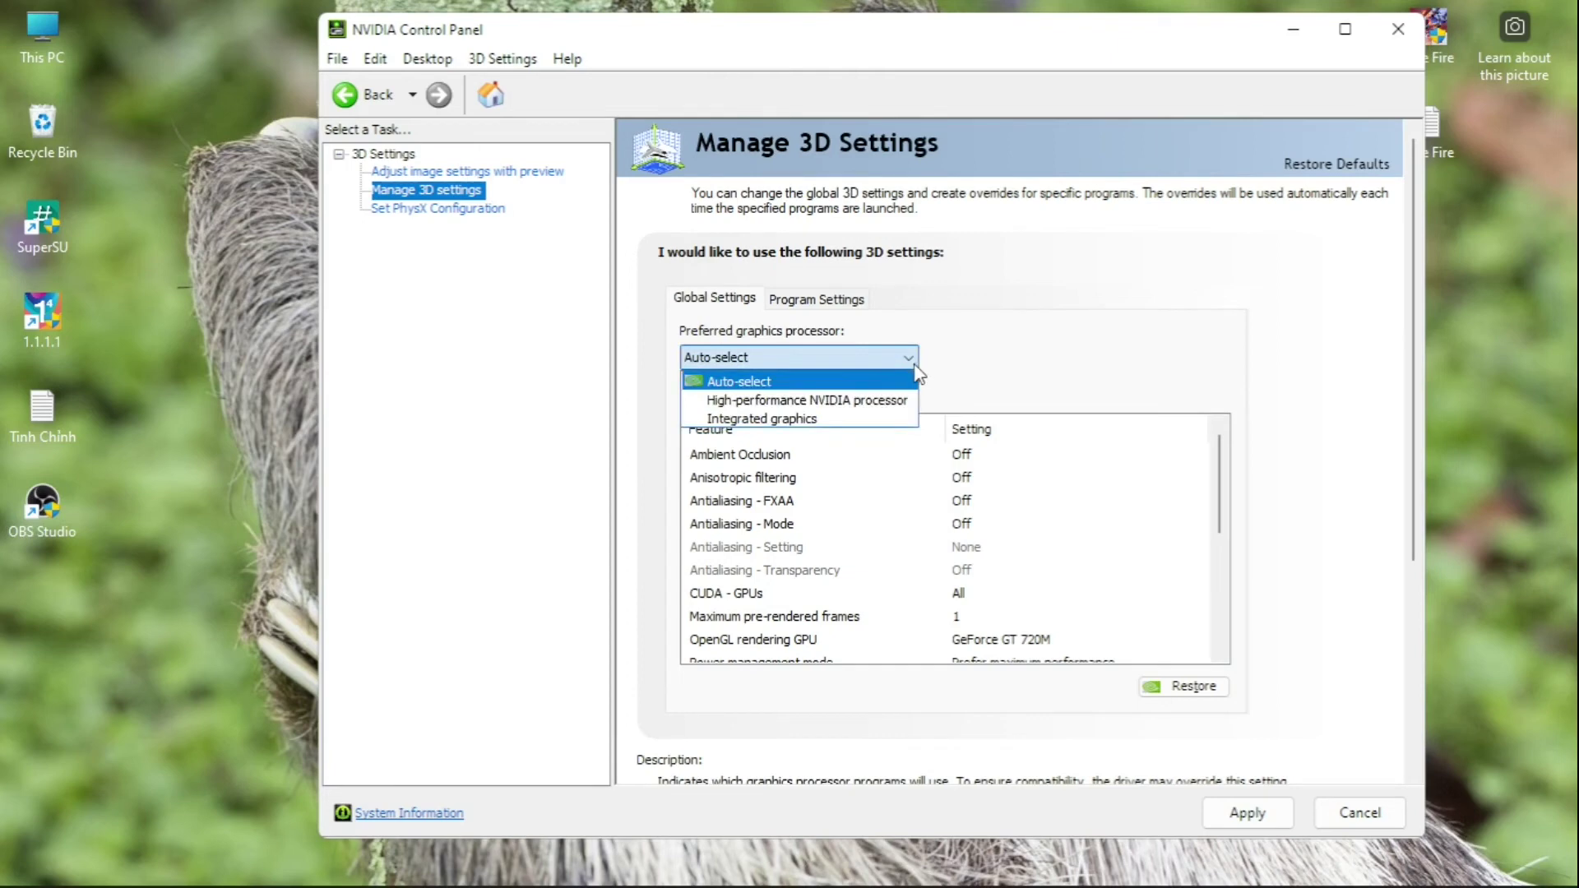
click(836, 403)
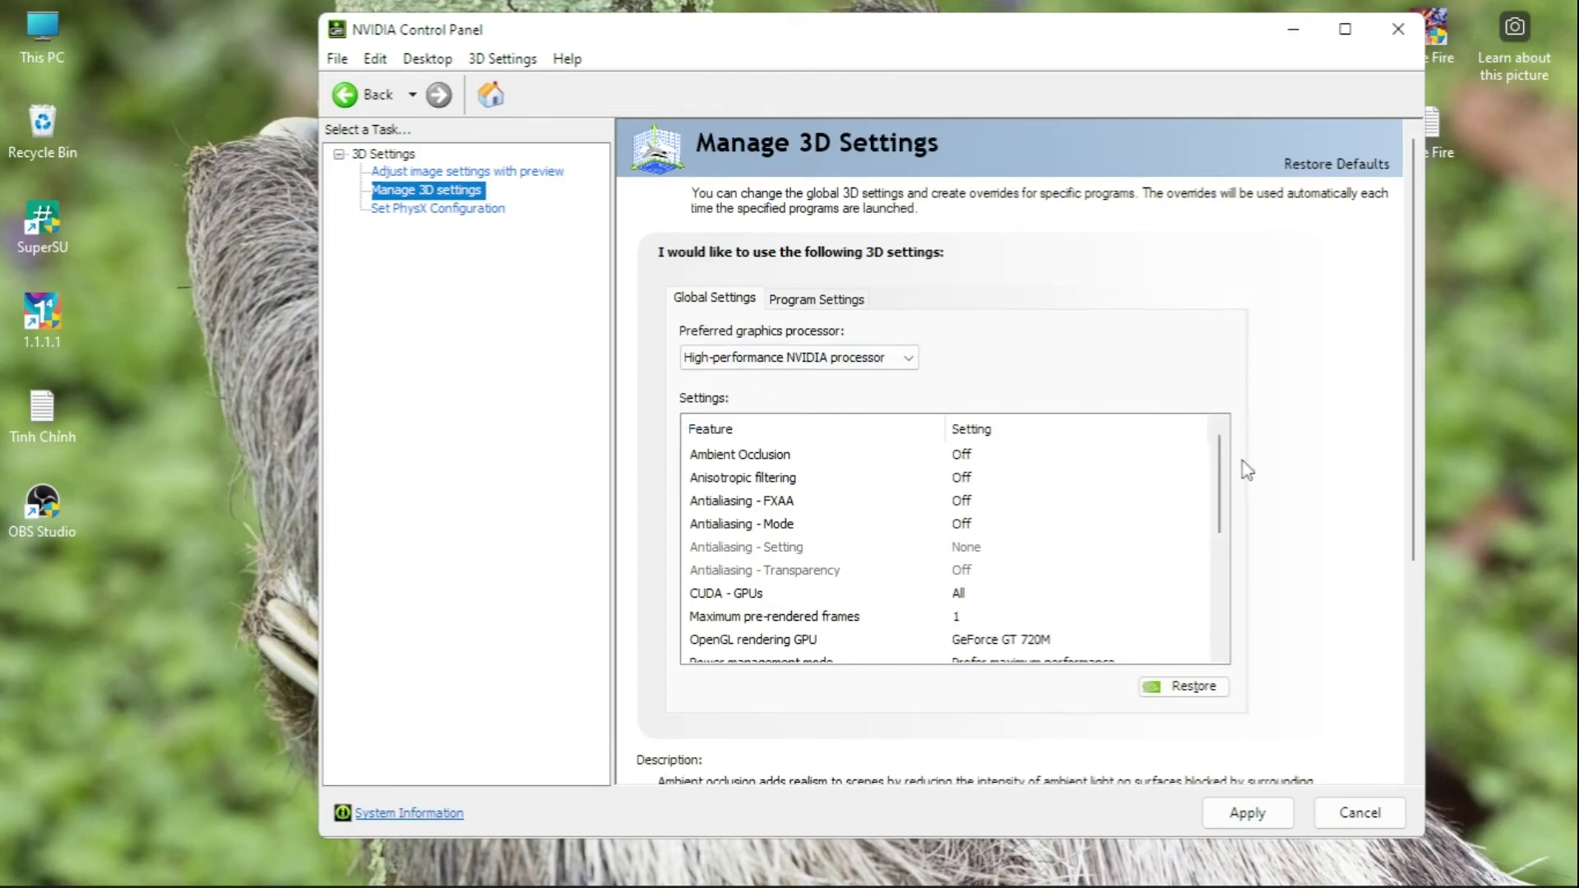
Set the global OpenGL rendering GPU to GeForce GT 720M and the power management mode to Prefer maximum performance
drag(1218, 466, 1219, 507)
click(1036, 575)
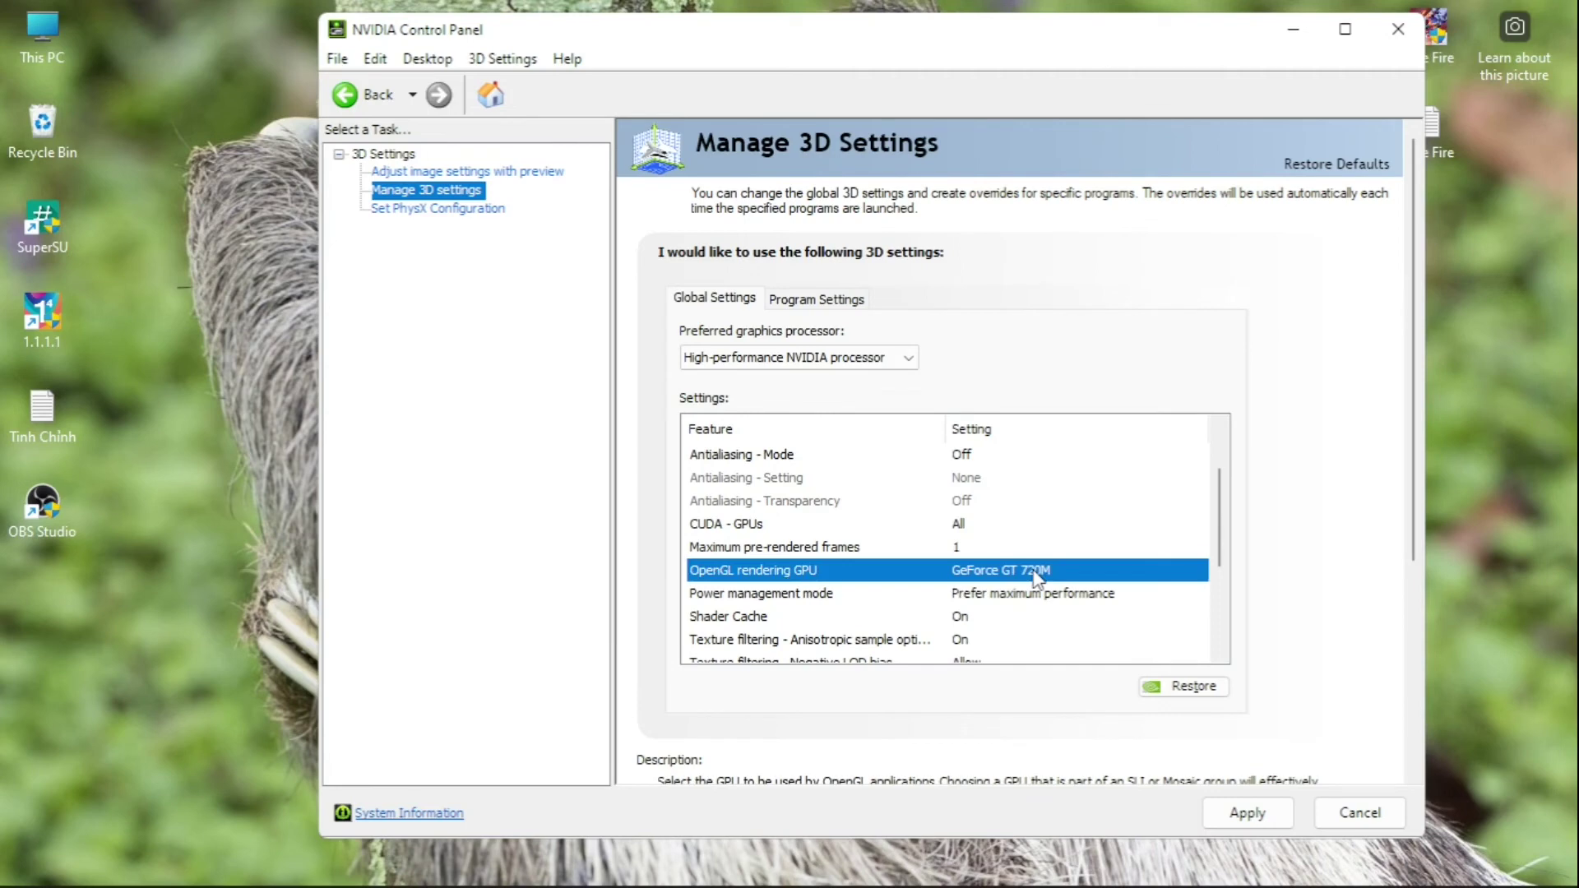
click(1035, 573)
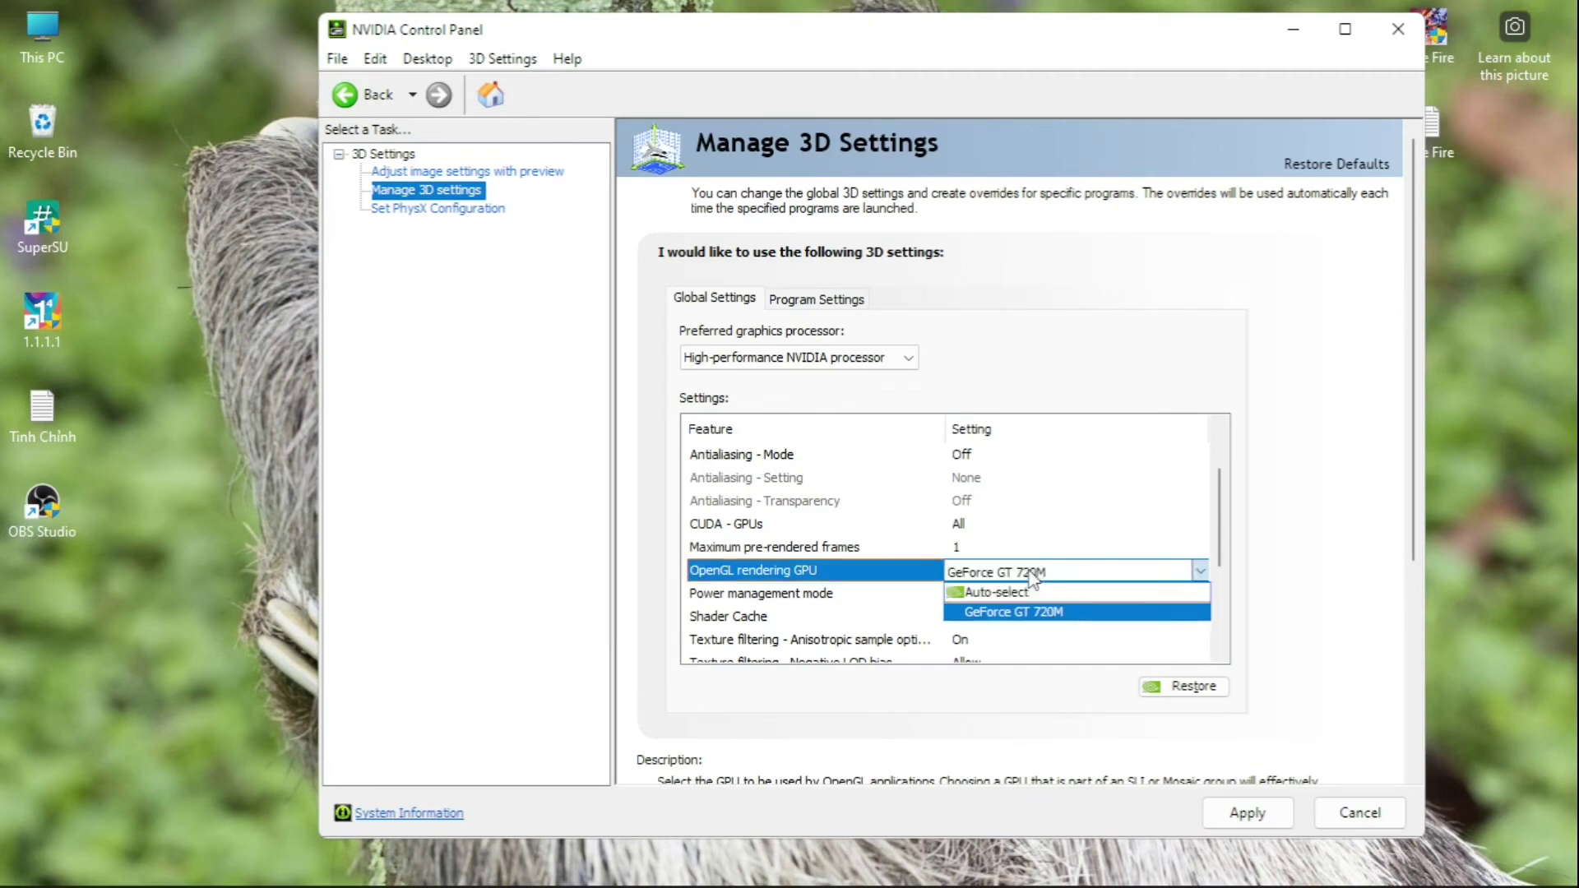
click(1044, 612)
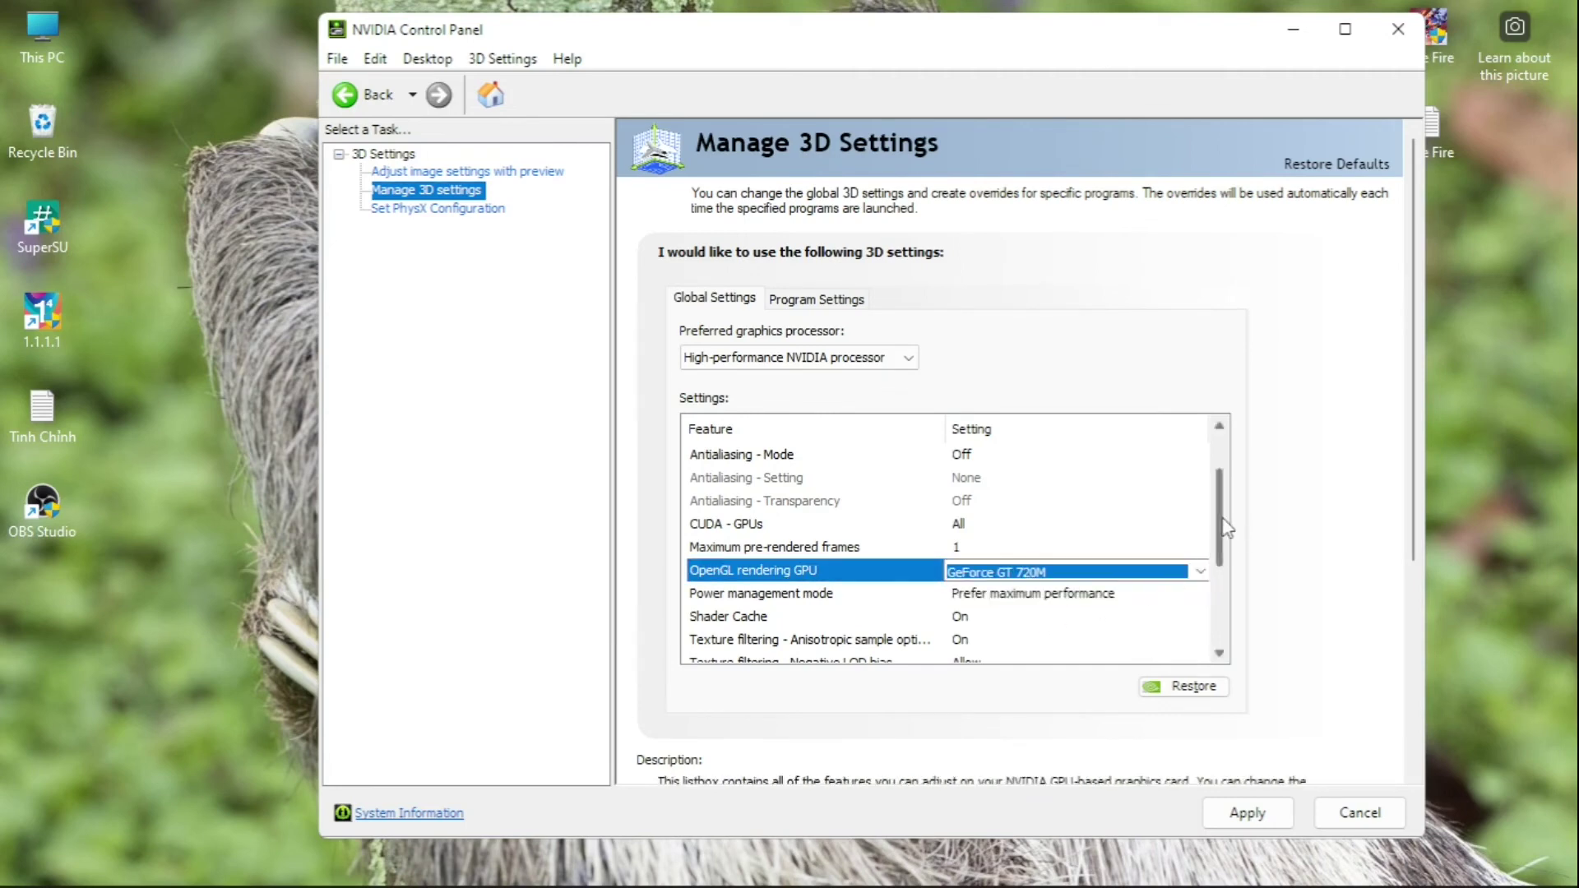
drag(1217, 528, 1218, 539)
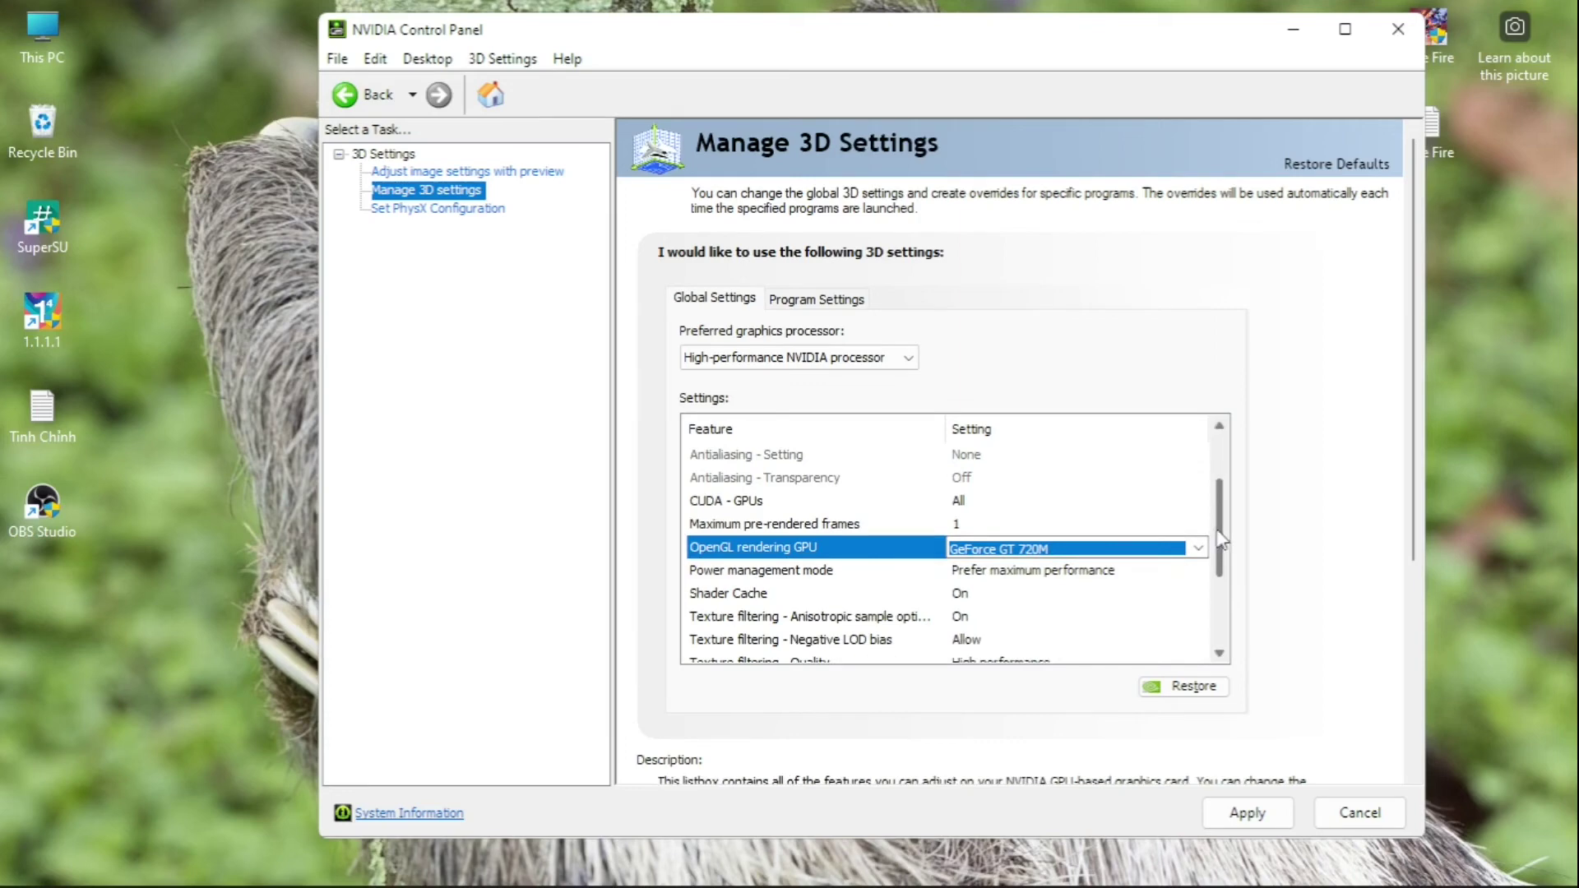
click(1066, 576)
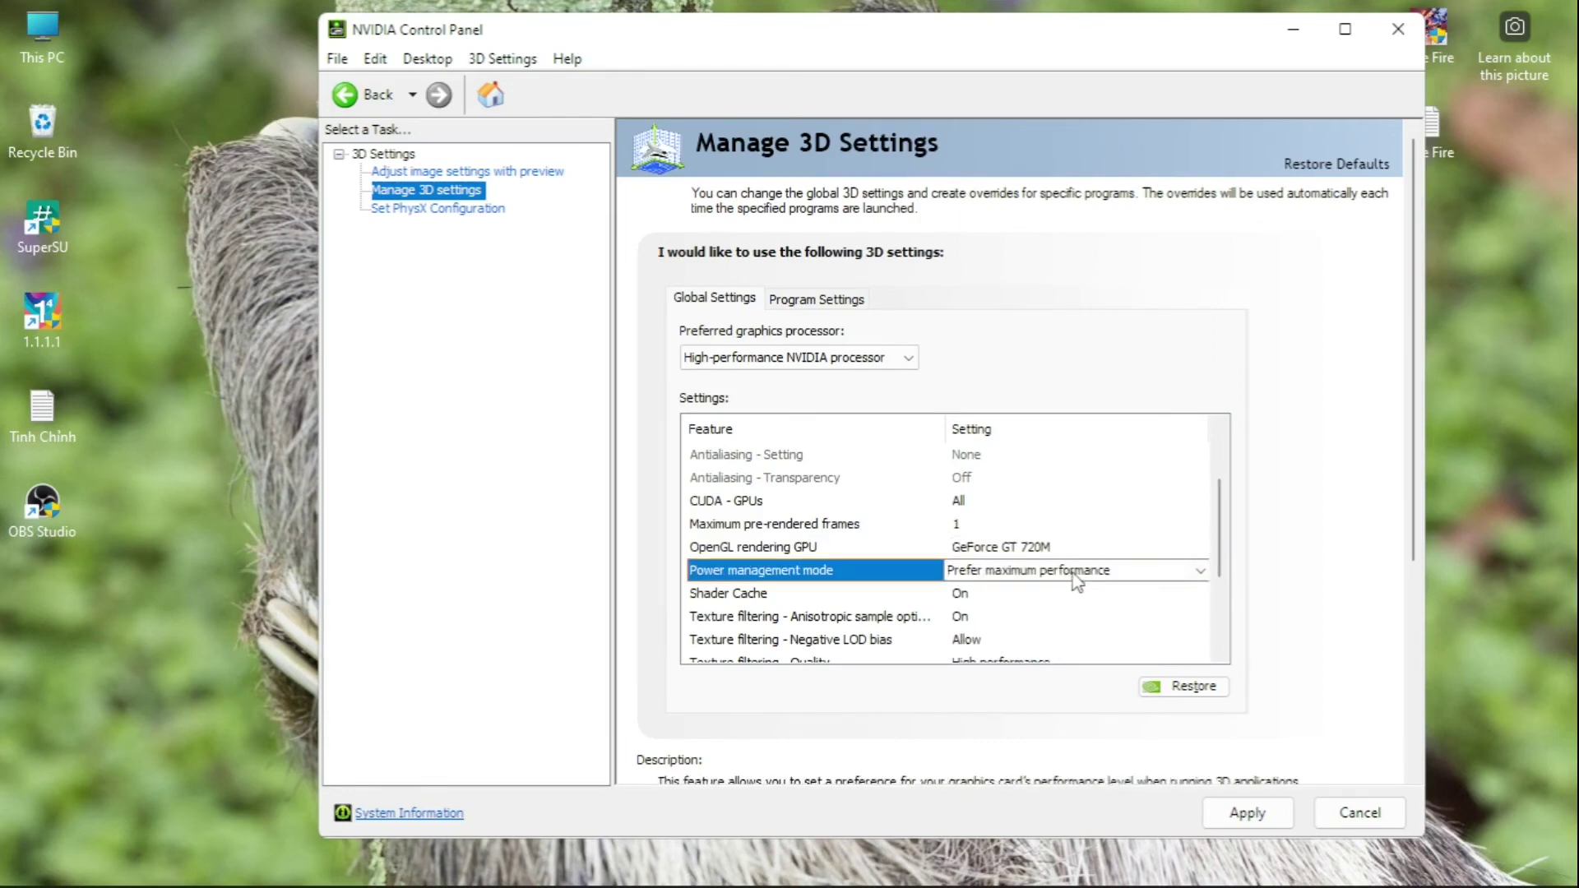
click(1076, 580)
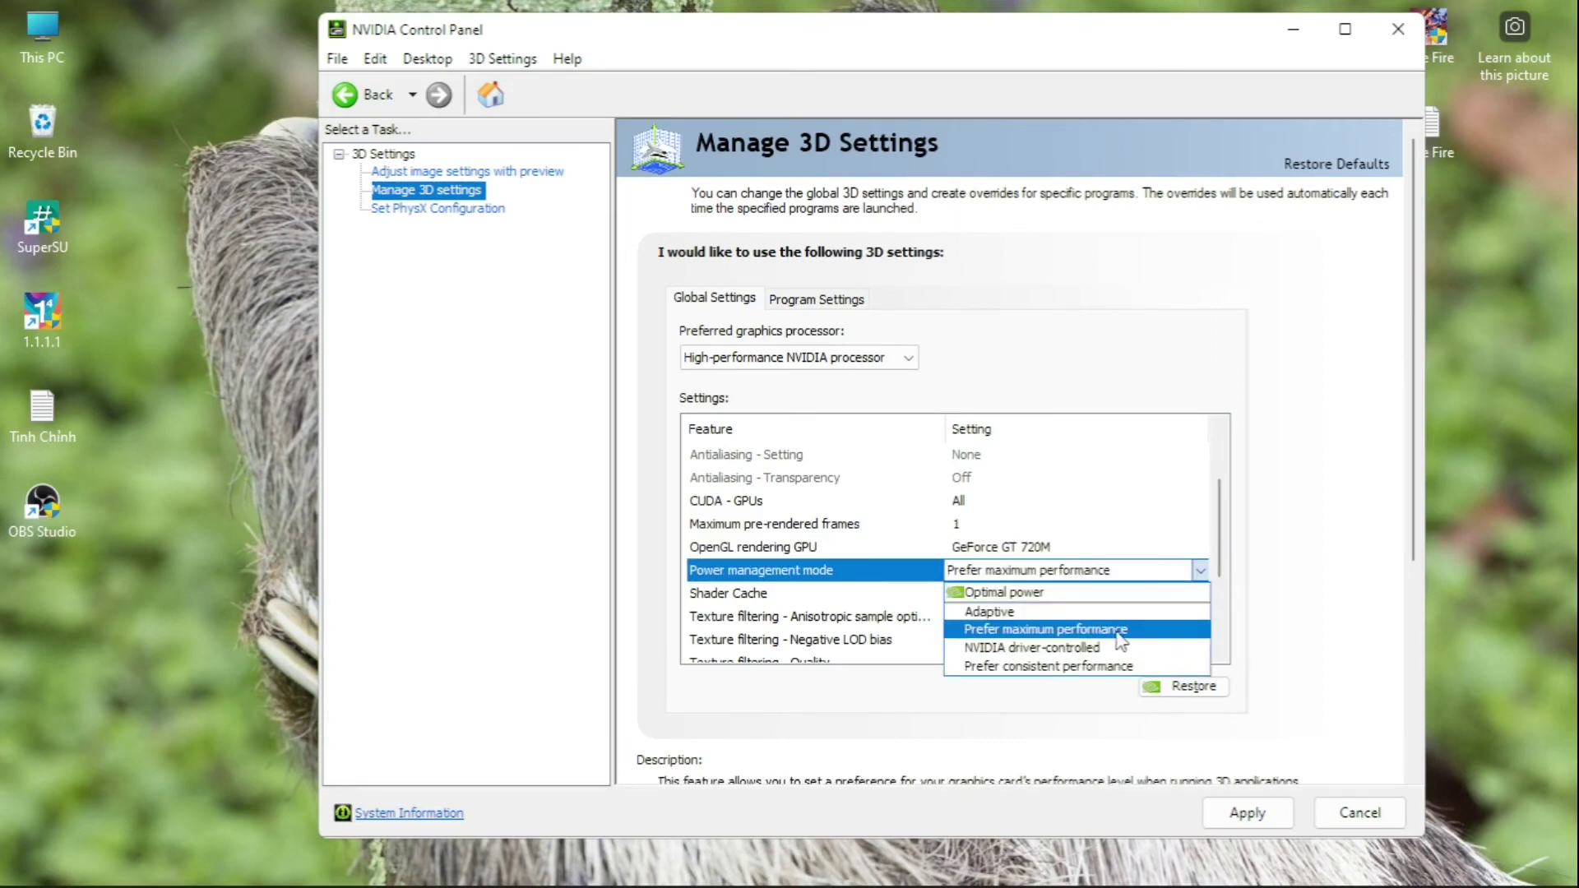
click(1069, 630)
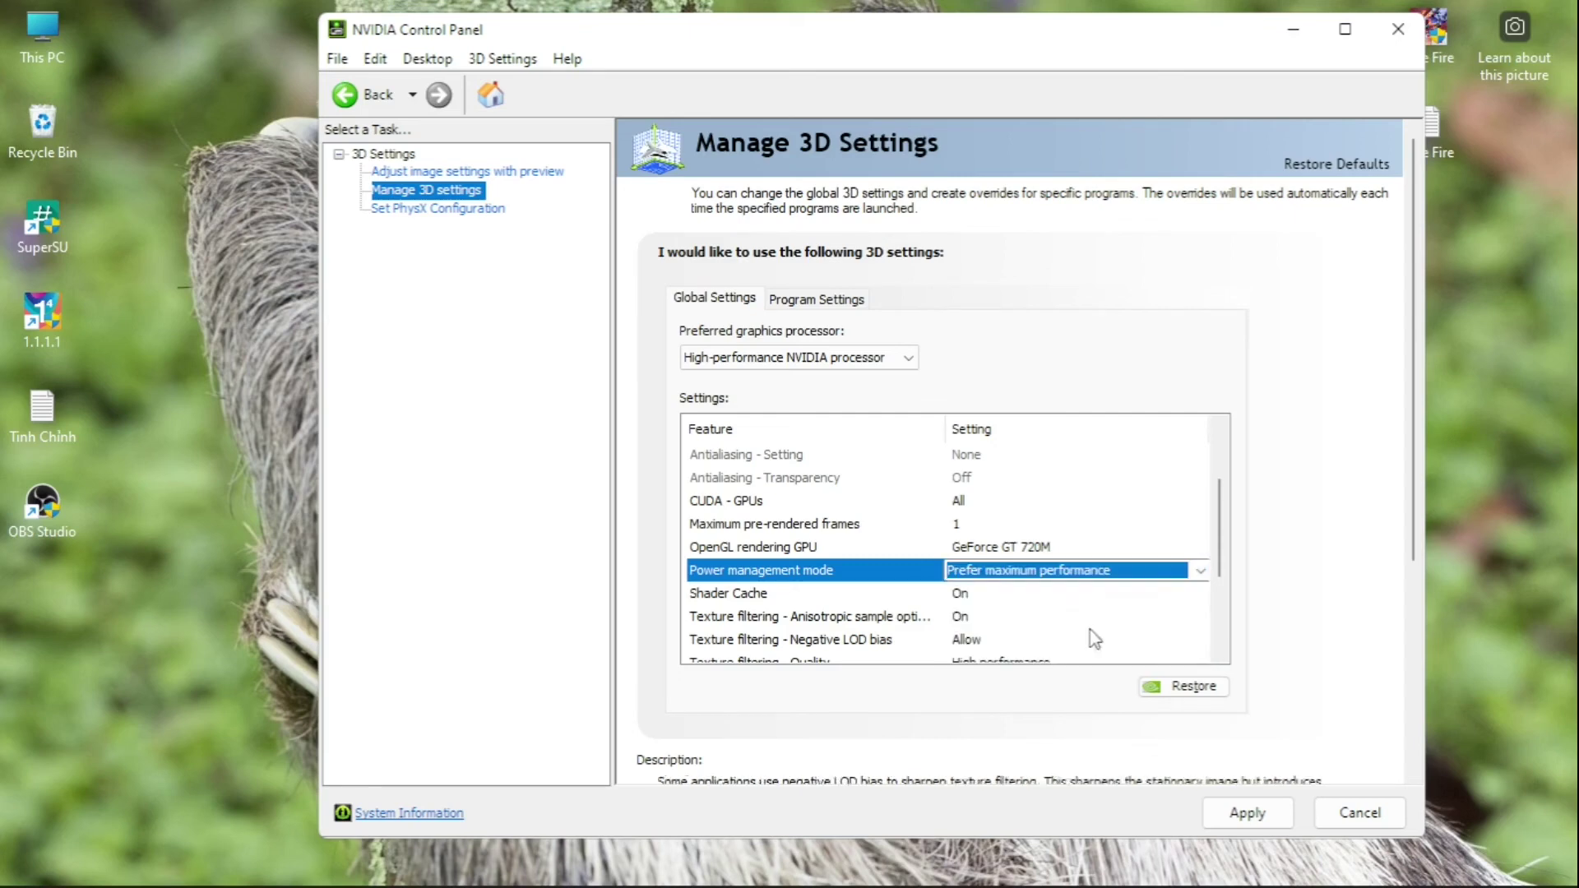
Set the global Texture filtering - Quality option to High performance
drag(1225, 550, 1223, 602)
click(1026, 556)
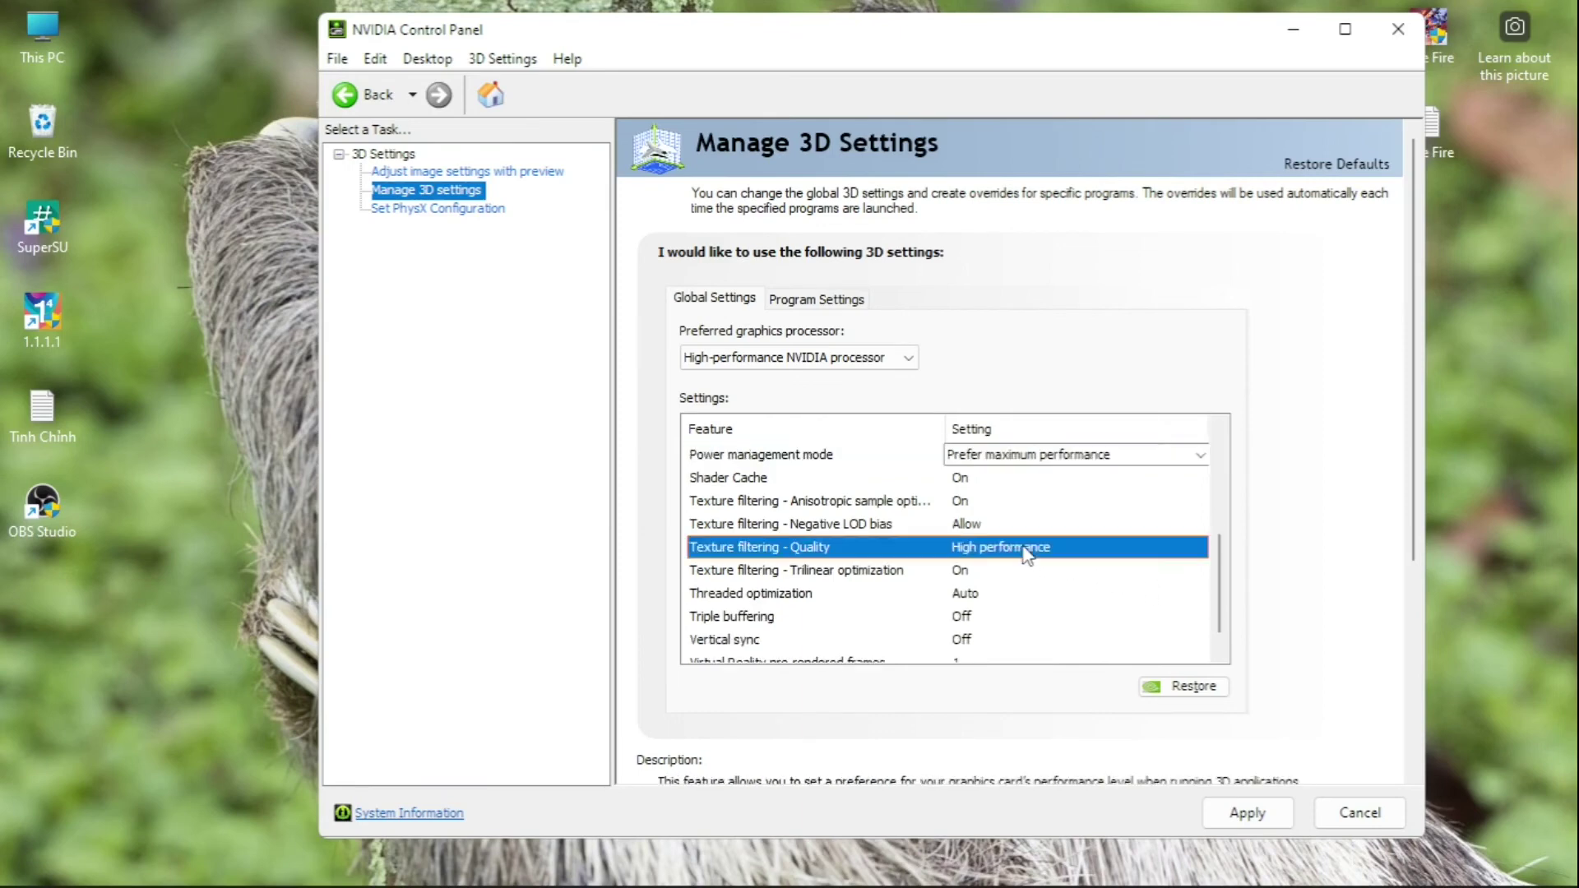
click(1026, 553)
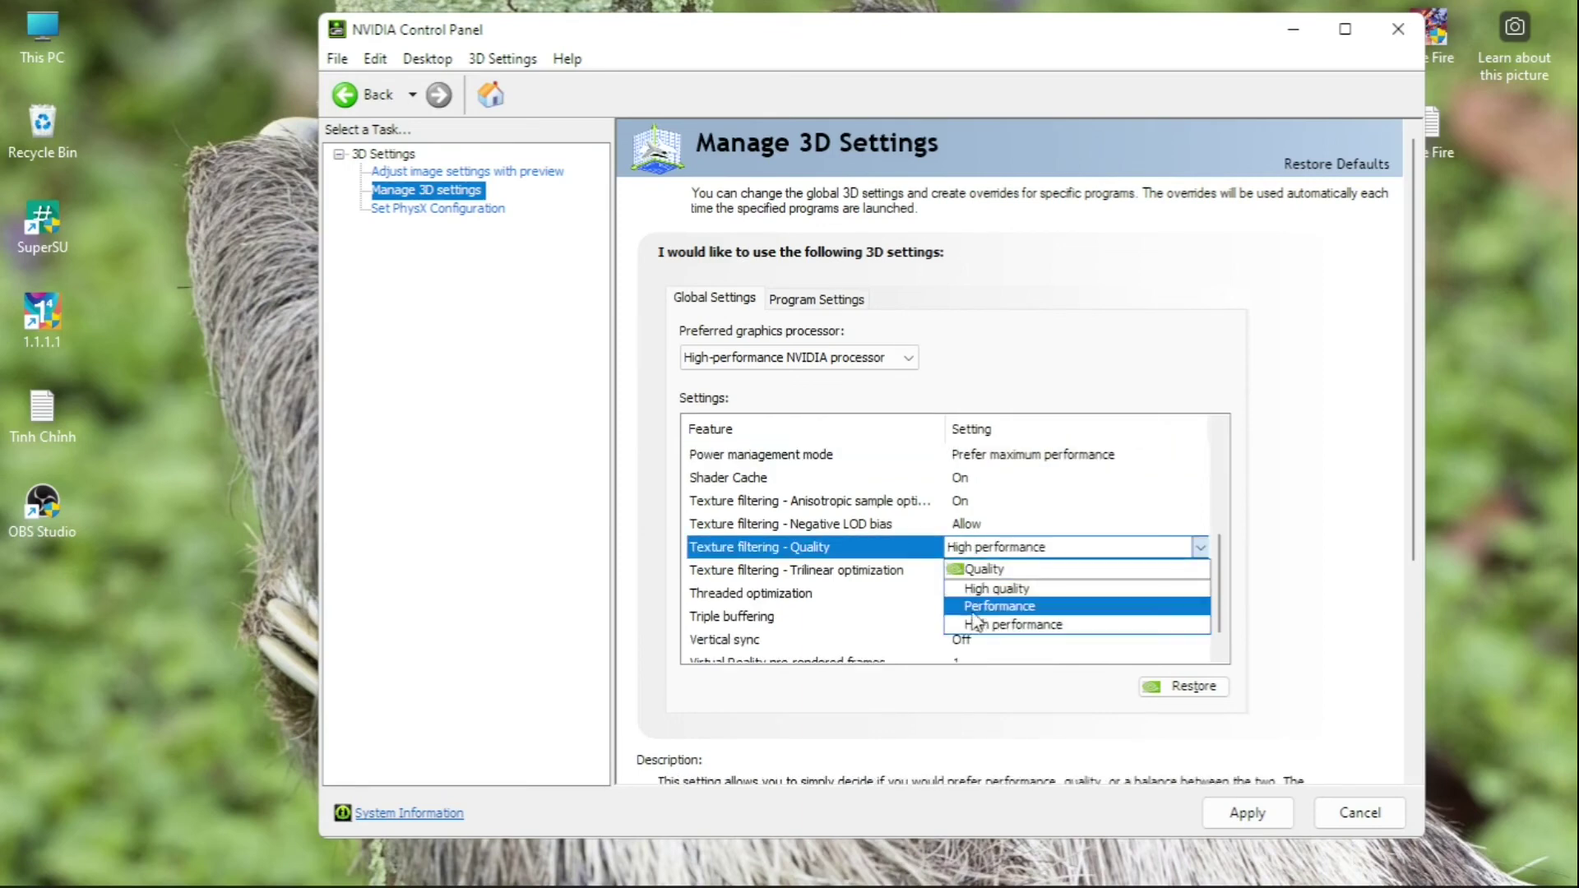
click(1036, 625)
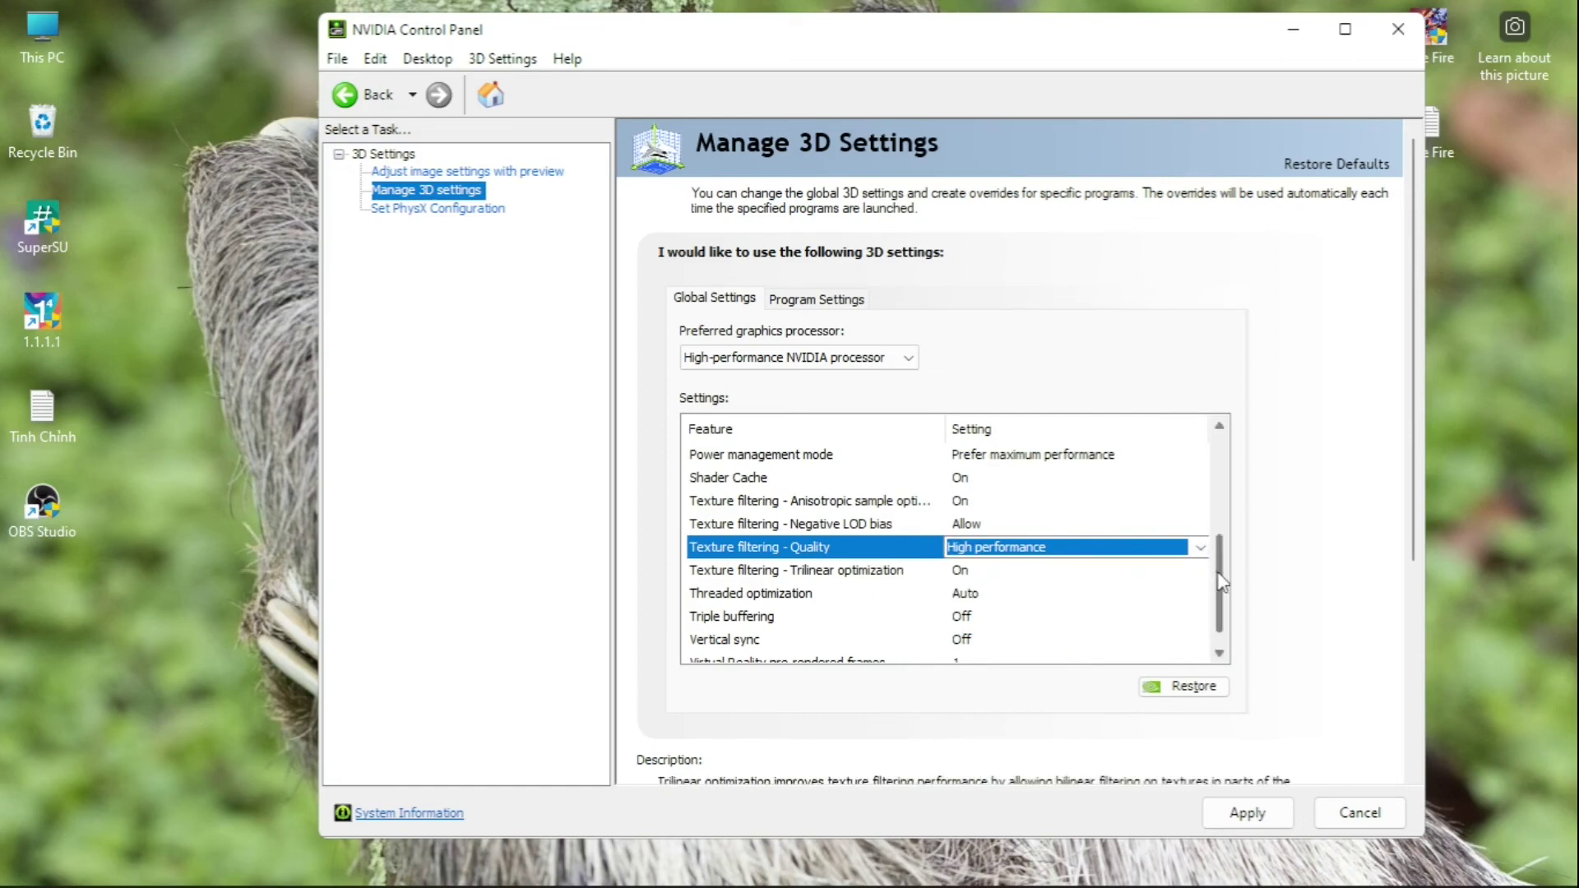
Set both triple buffering and vertical sync to Off in the global 3D settings
drag(1222, 580, 1223, 587)
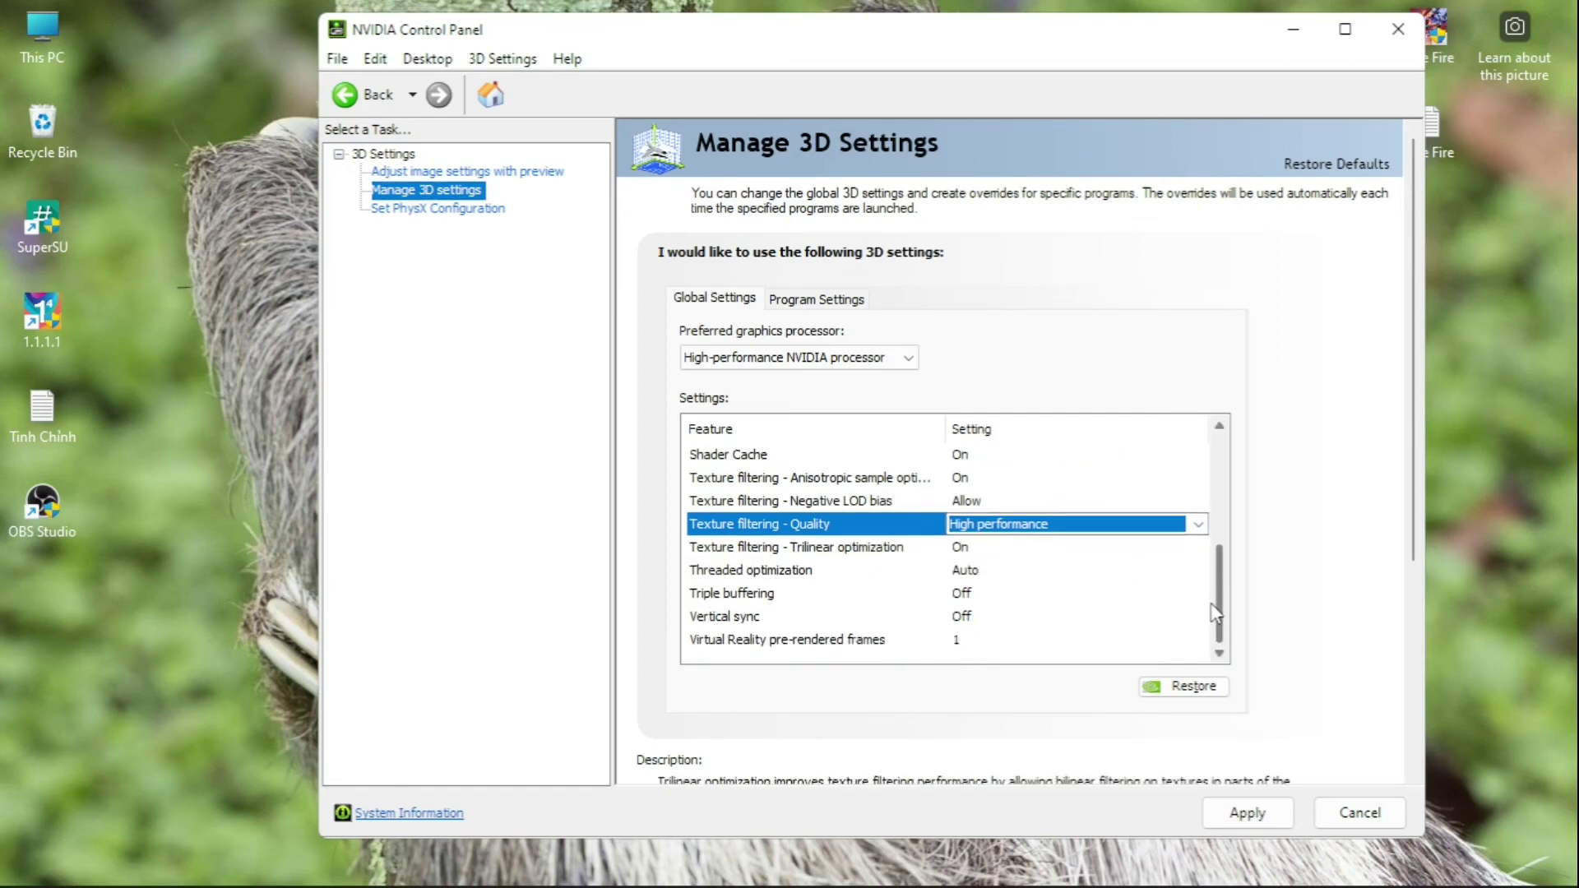
click(962, 605)
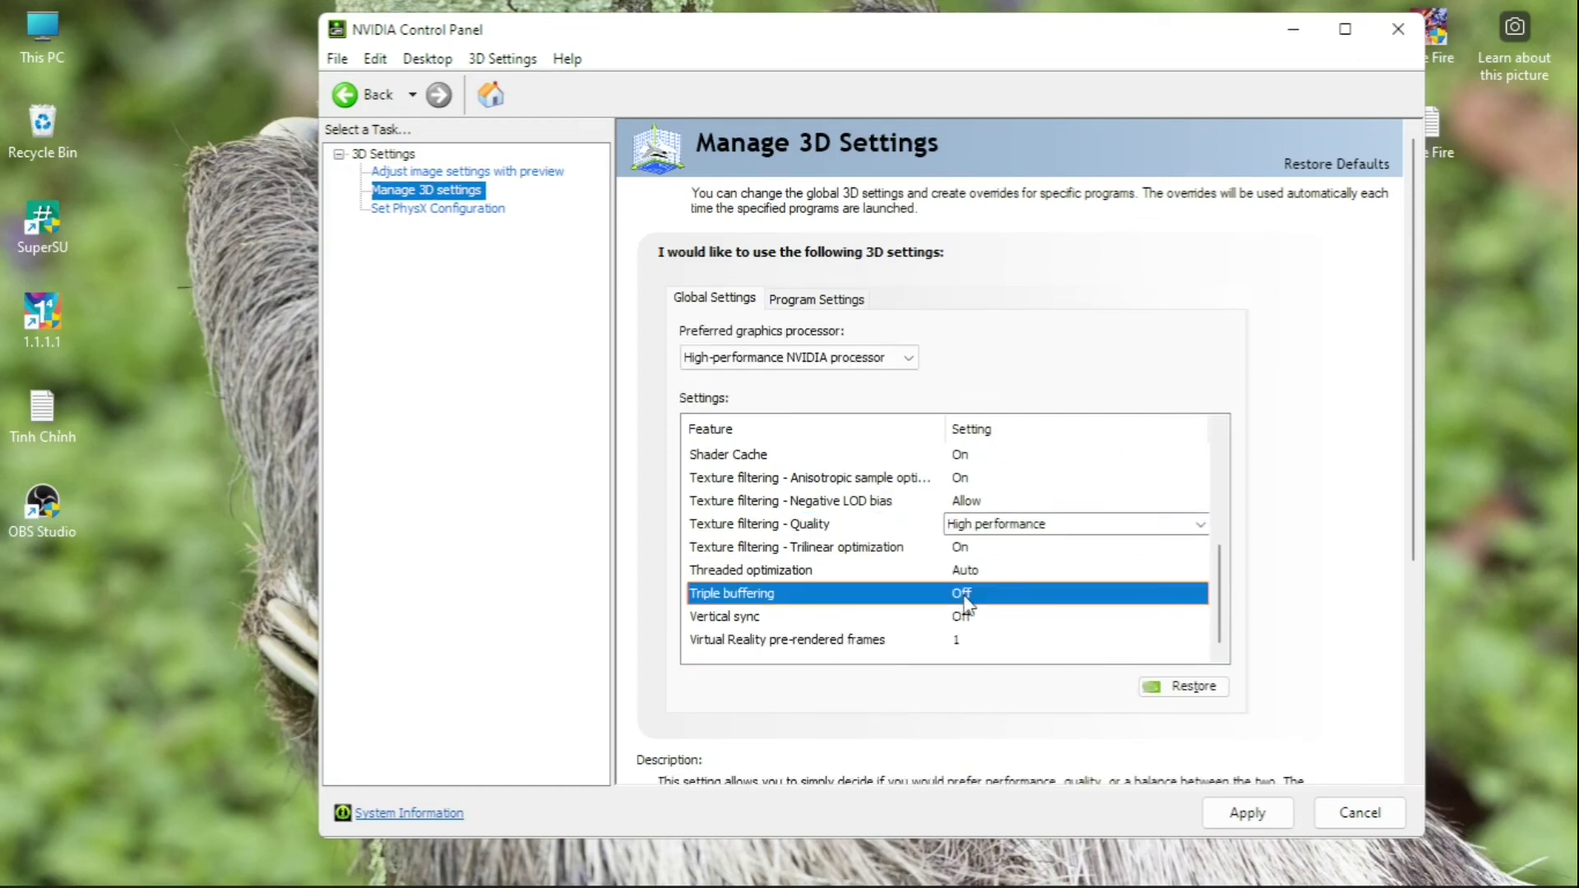
click(970, 601)
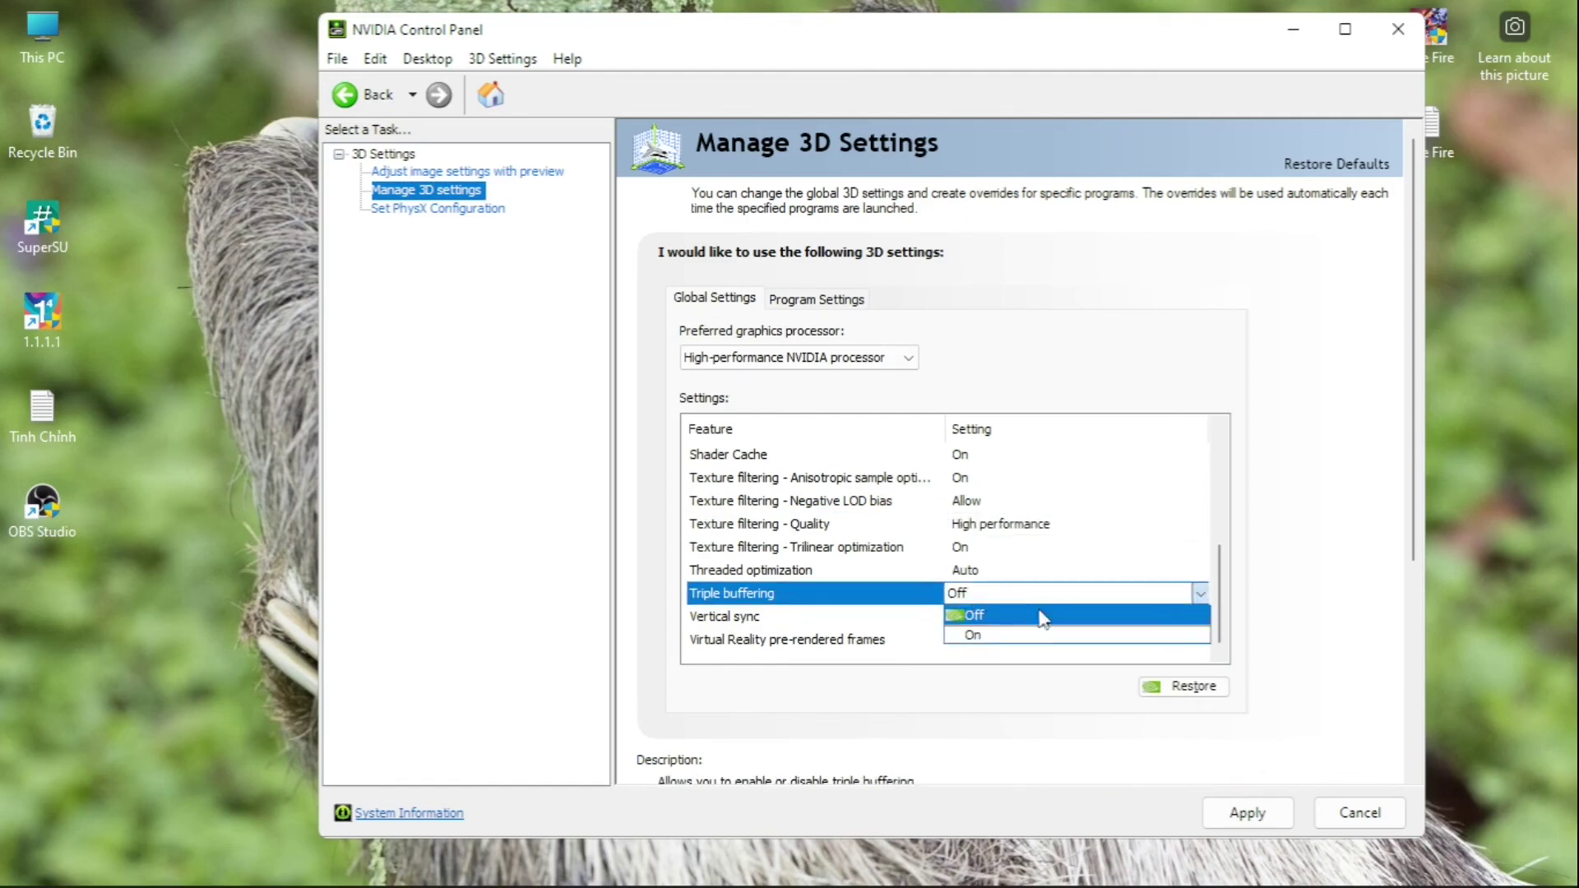
click(991, 615)
click(973, 618)
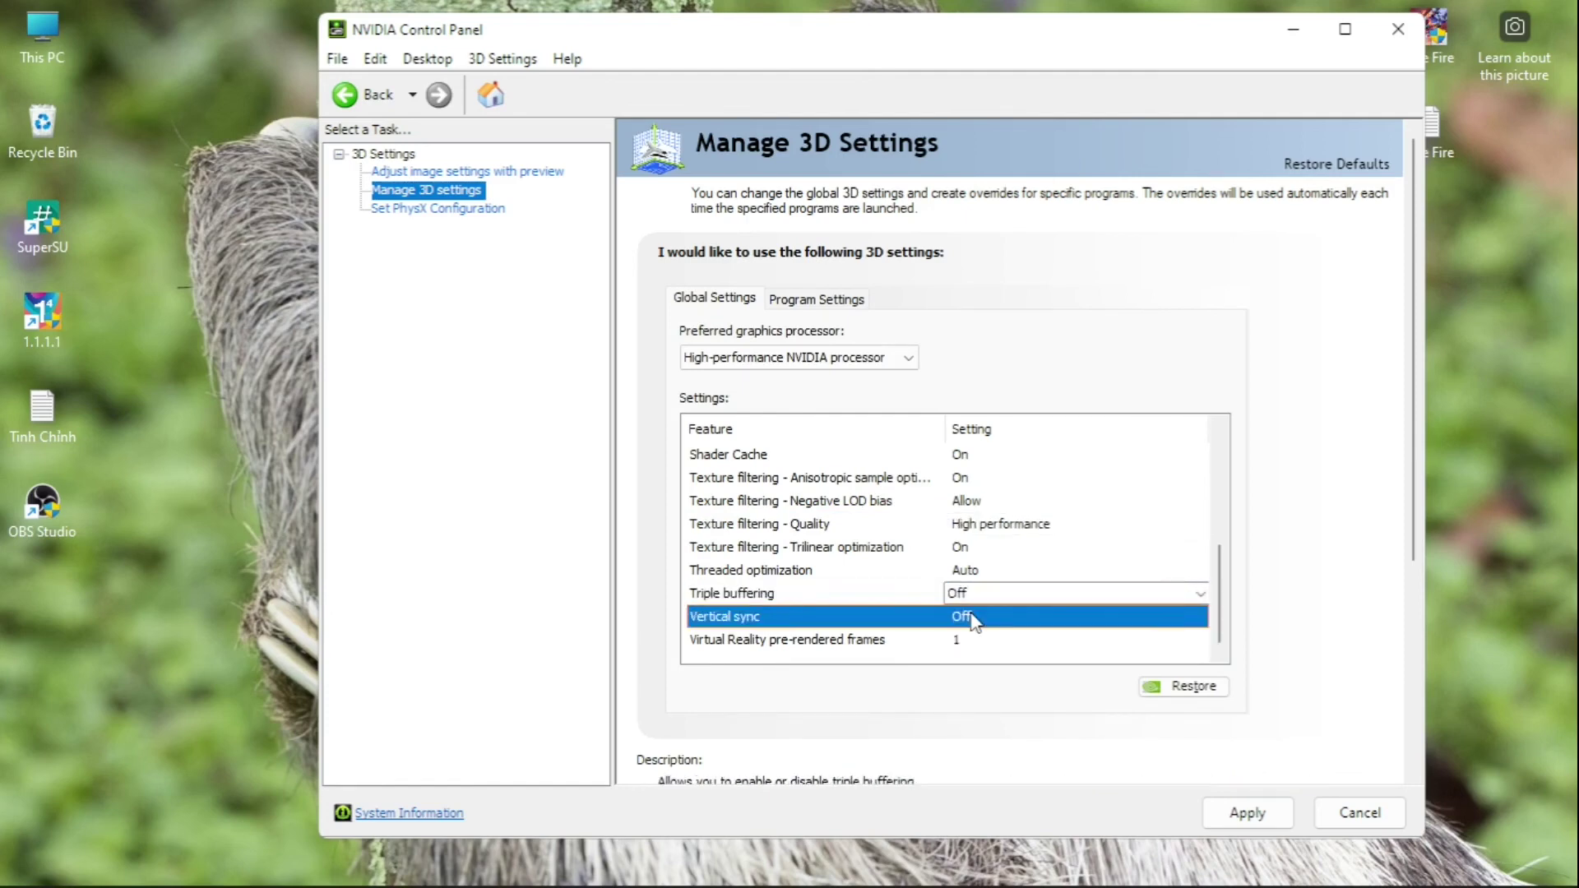
click(972, 617)
click(972, 618)
click(1024, 653)
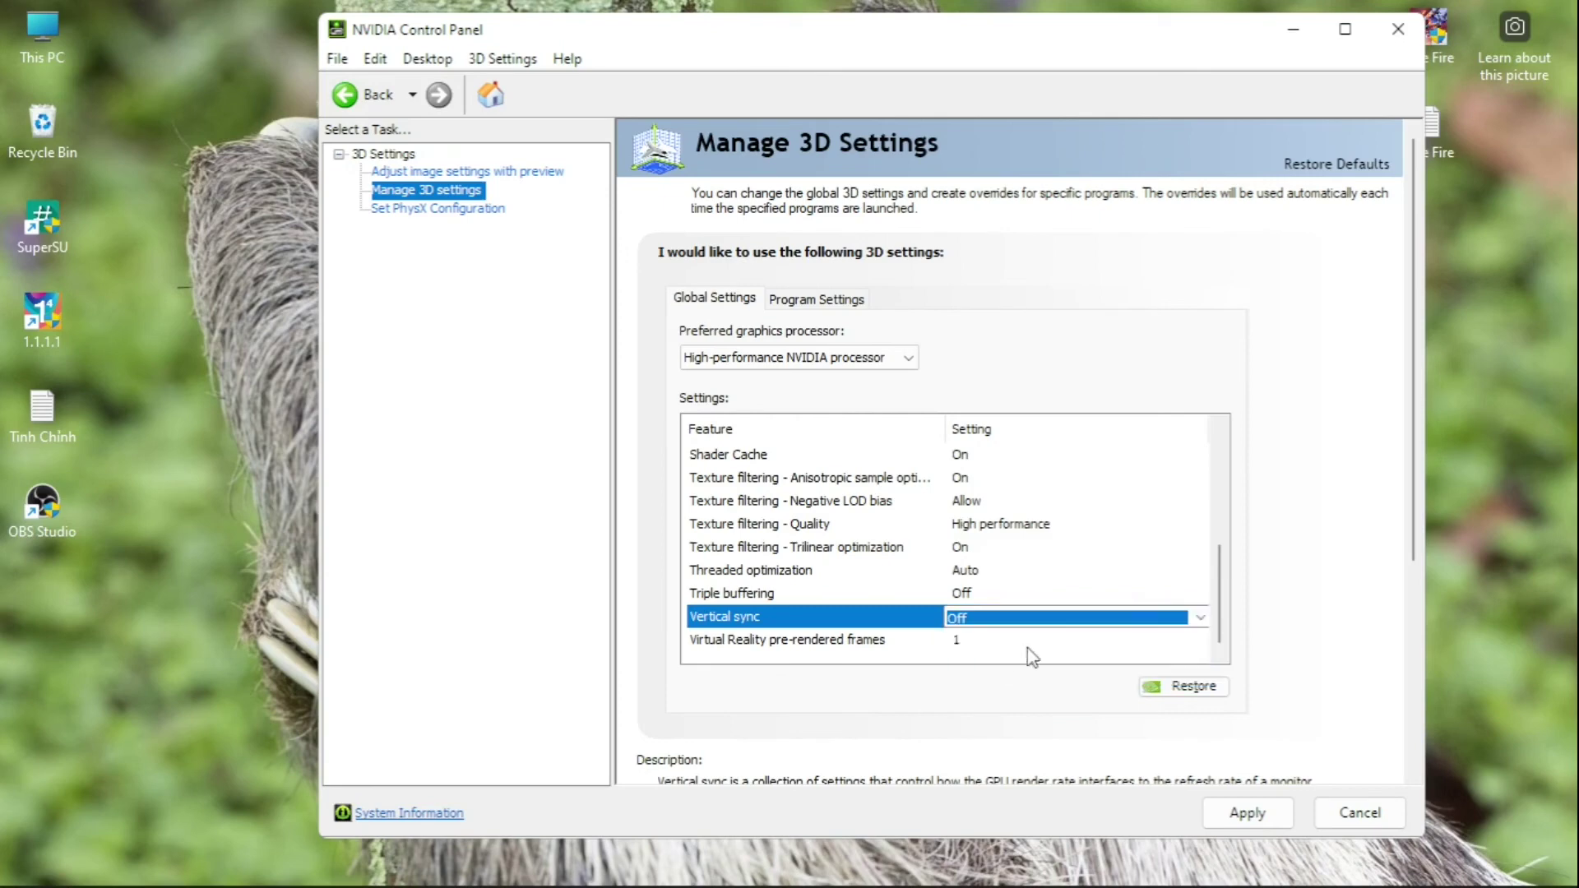
drag(1219, 609, 1219, 485)
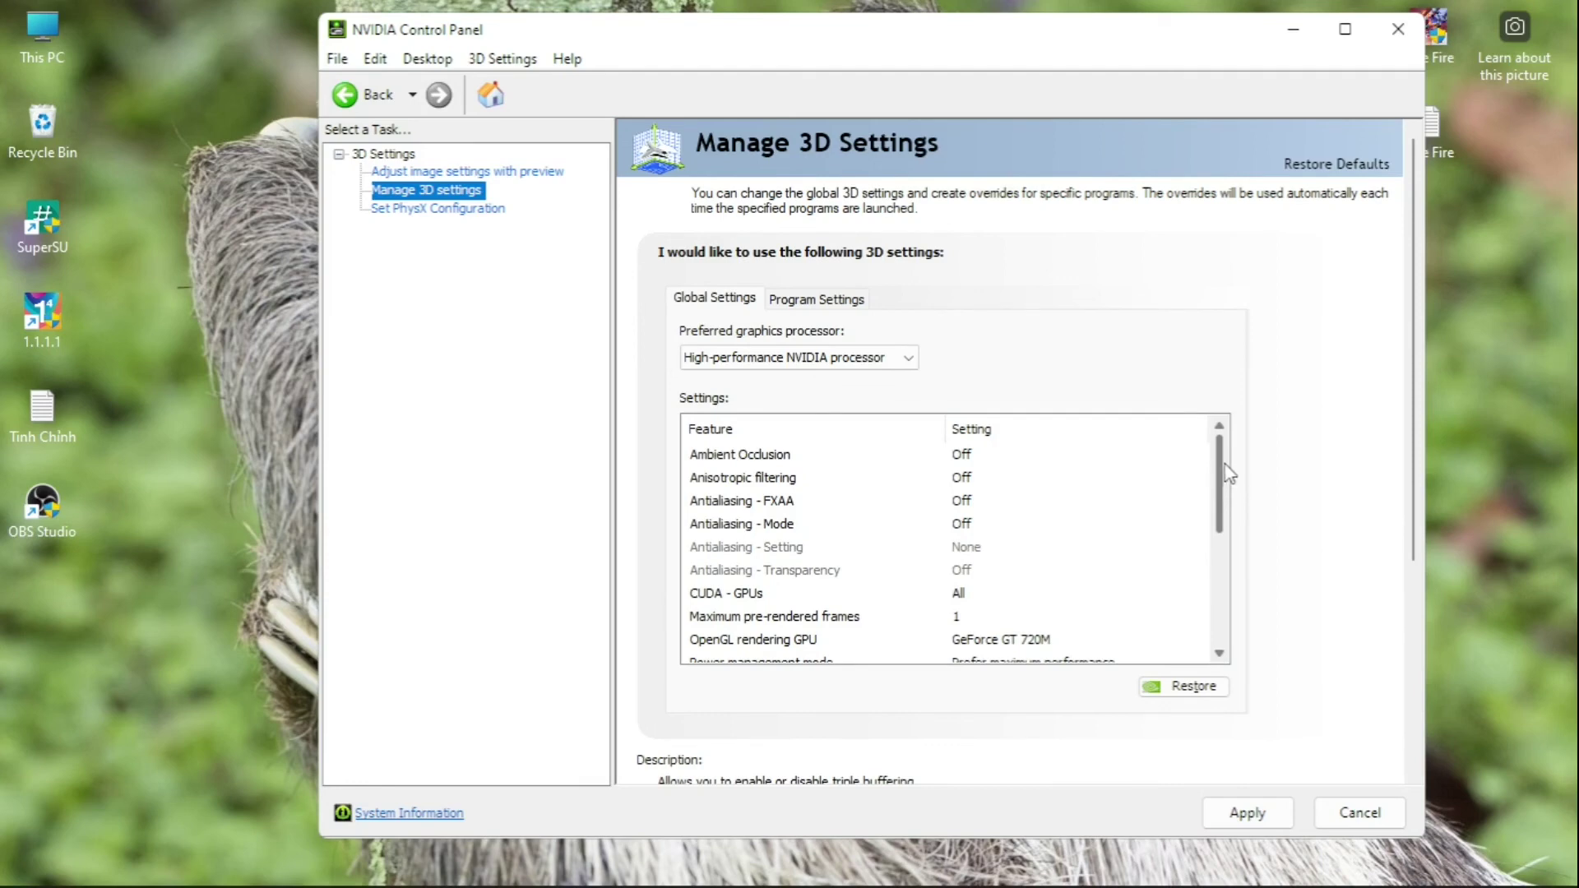
Add BlueStacks 4 as a customized program in the program-specific 3D settings
click(860, 306)
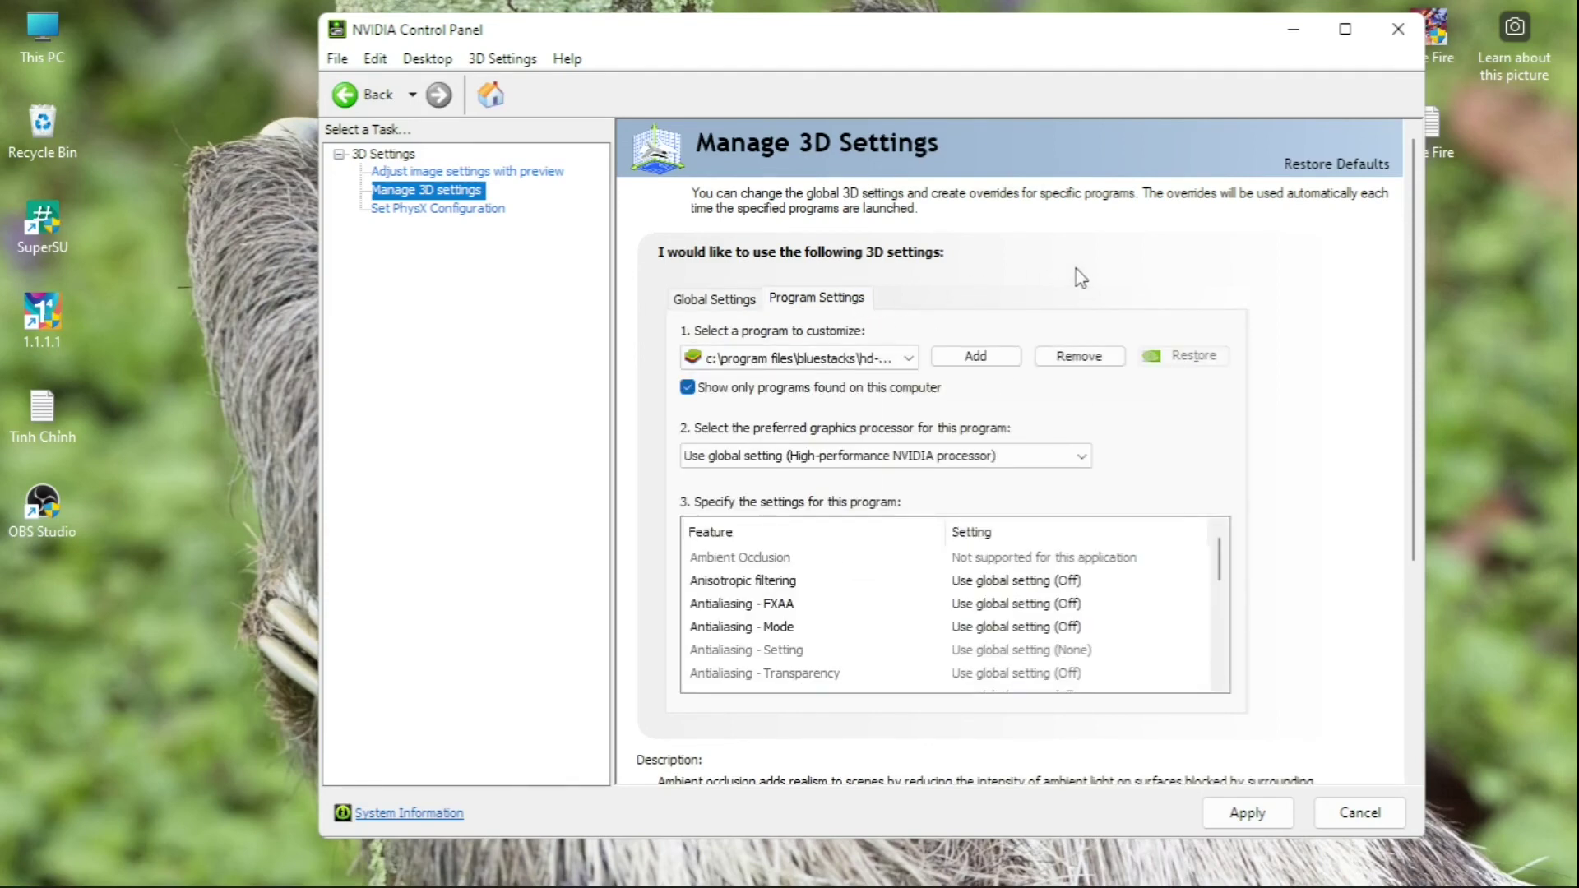
click(976, 356)
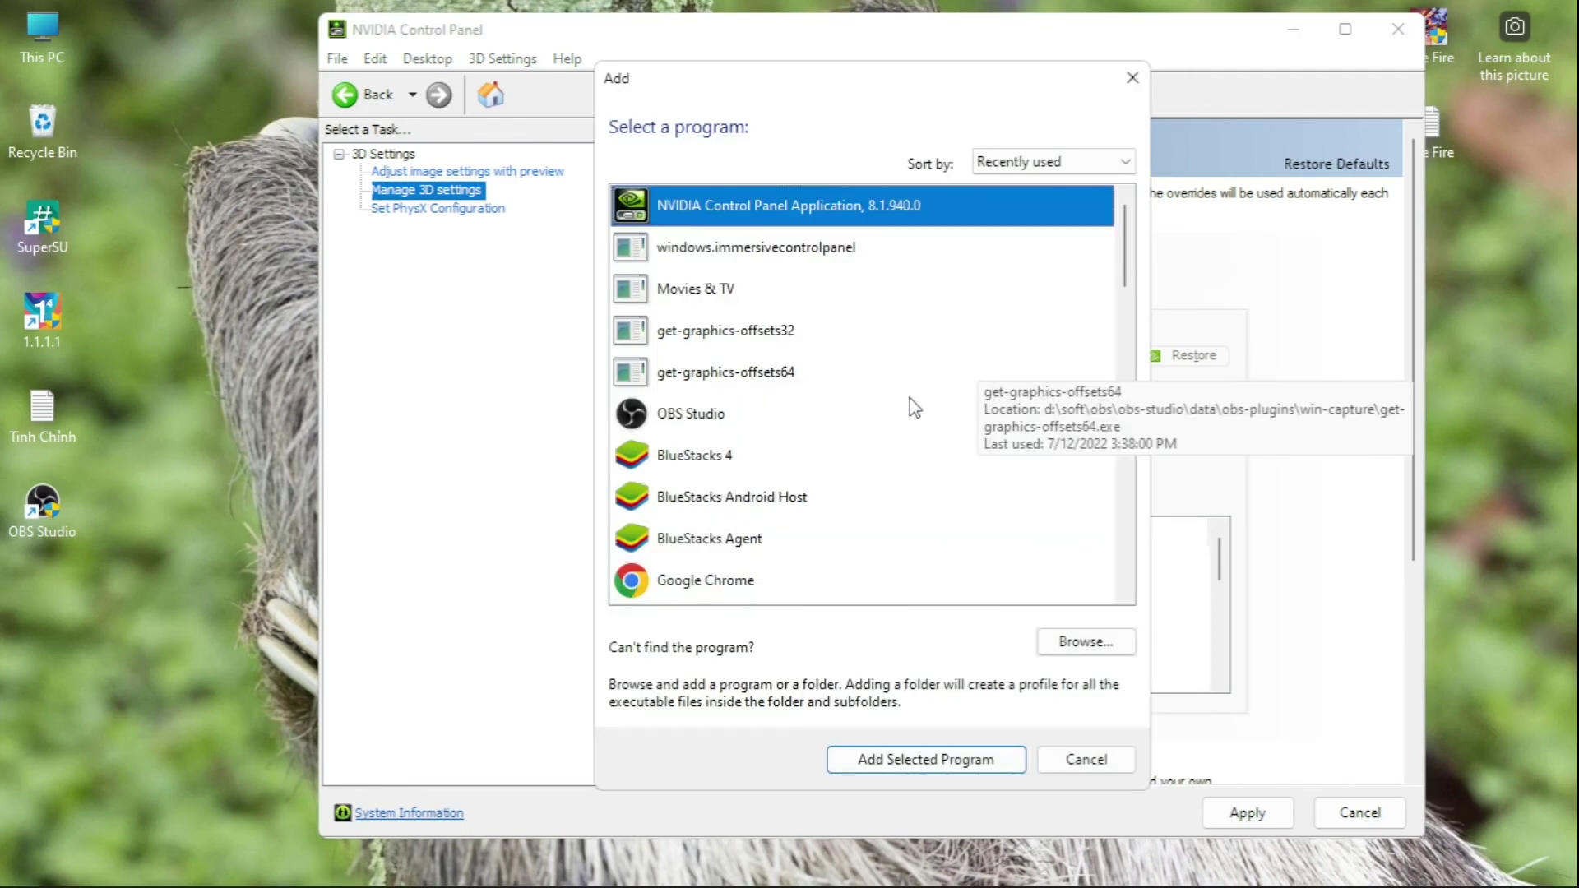
click(740, 462)
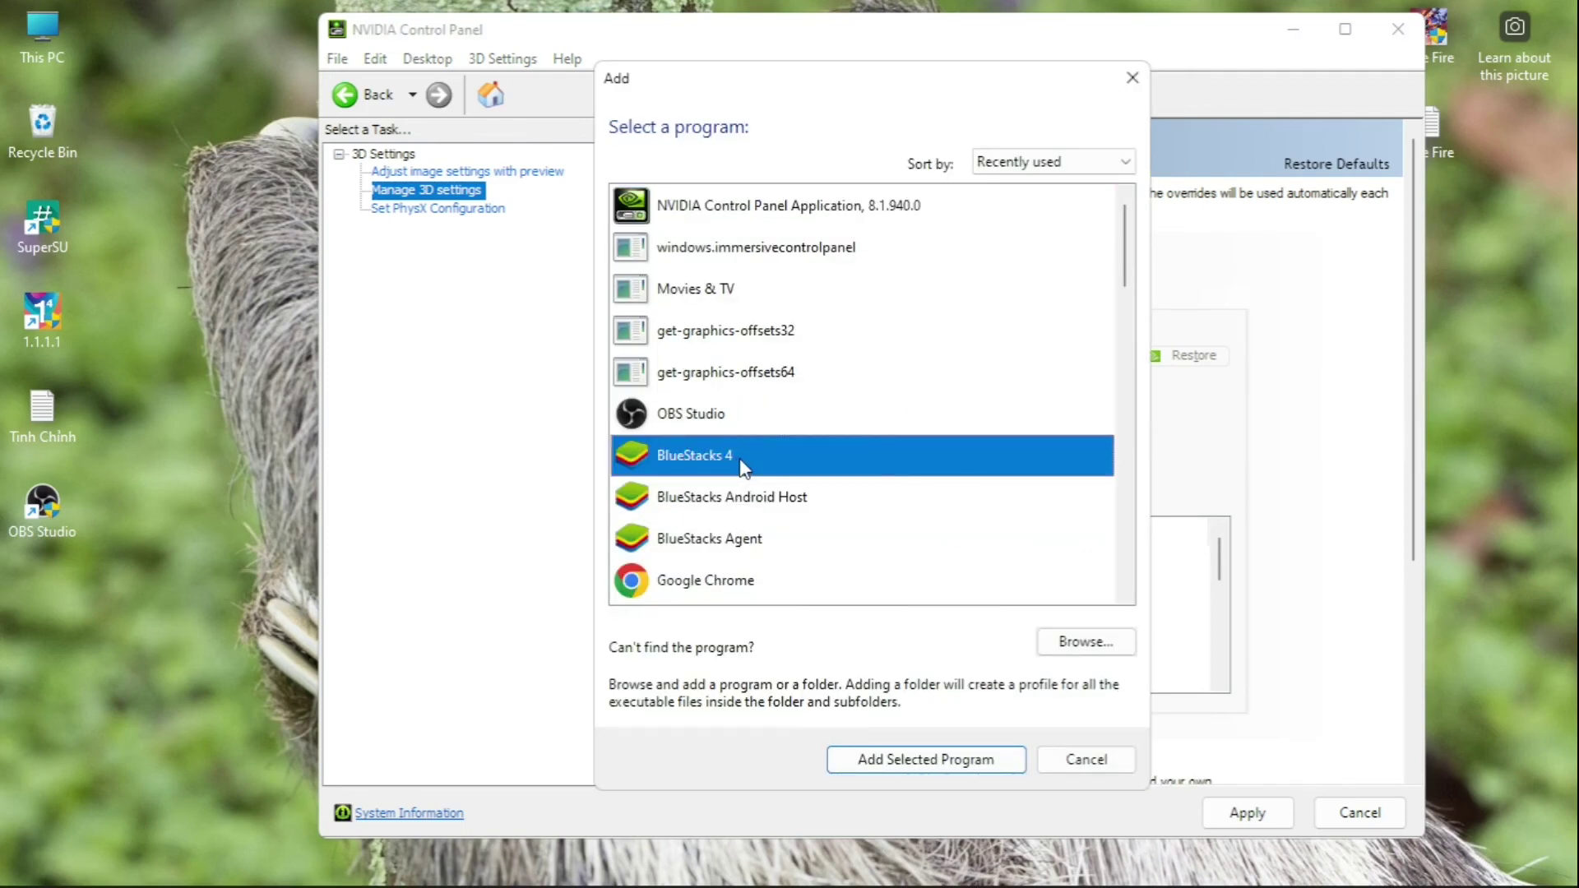
click(977, 757)
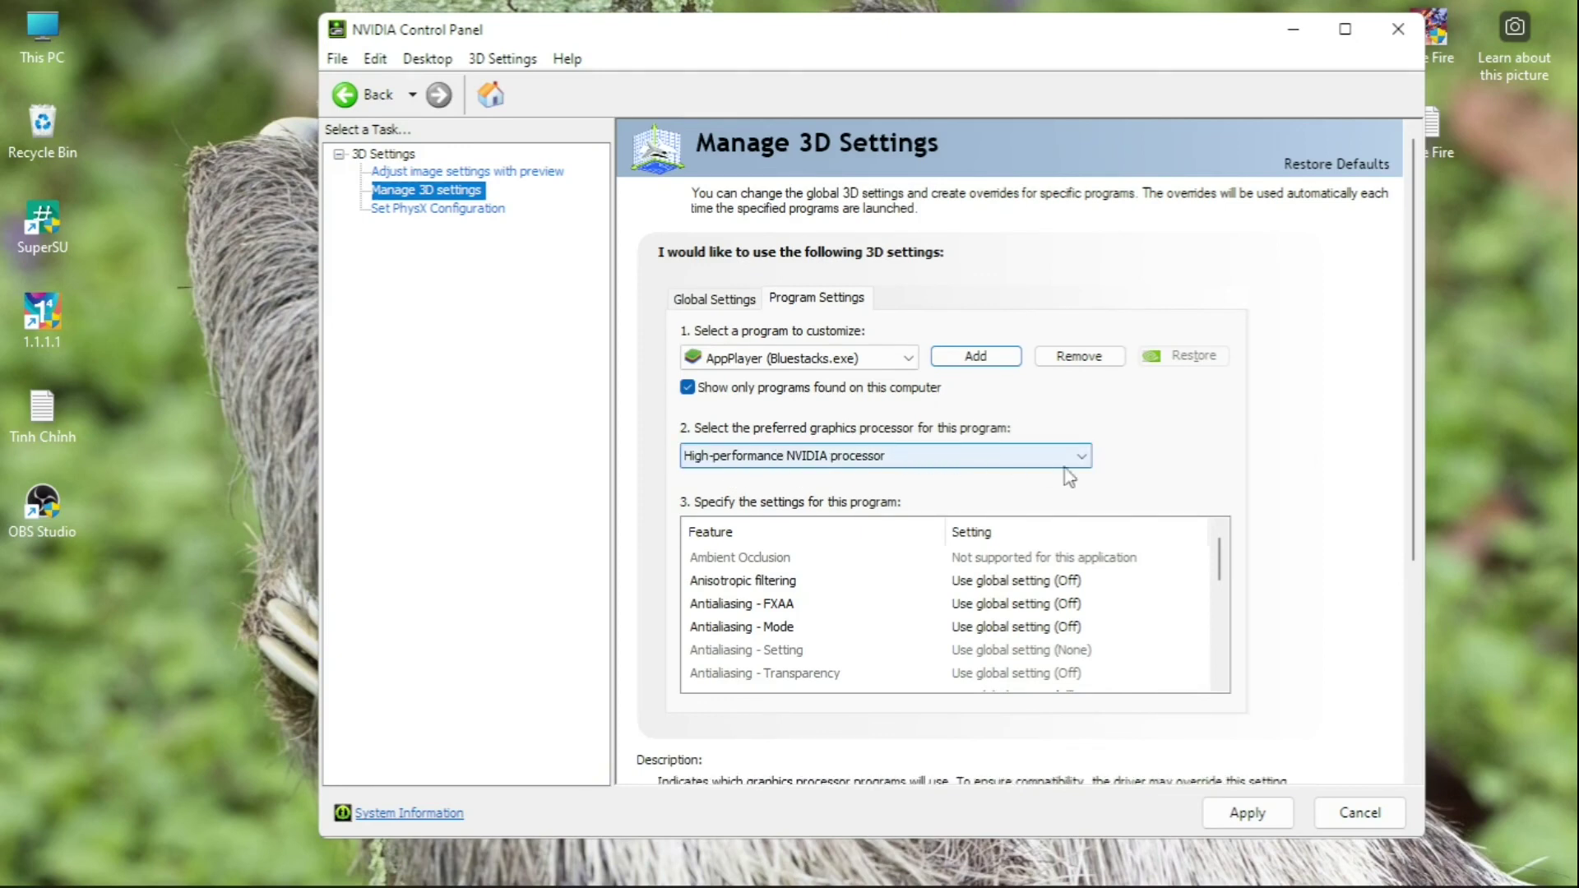
drag(1221, 557, 1223, 584)
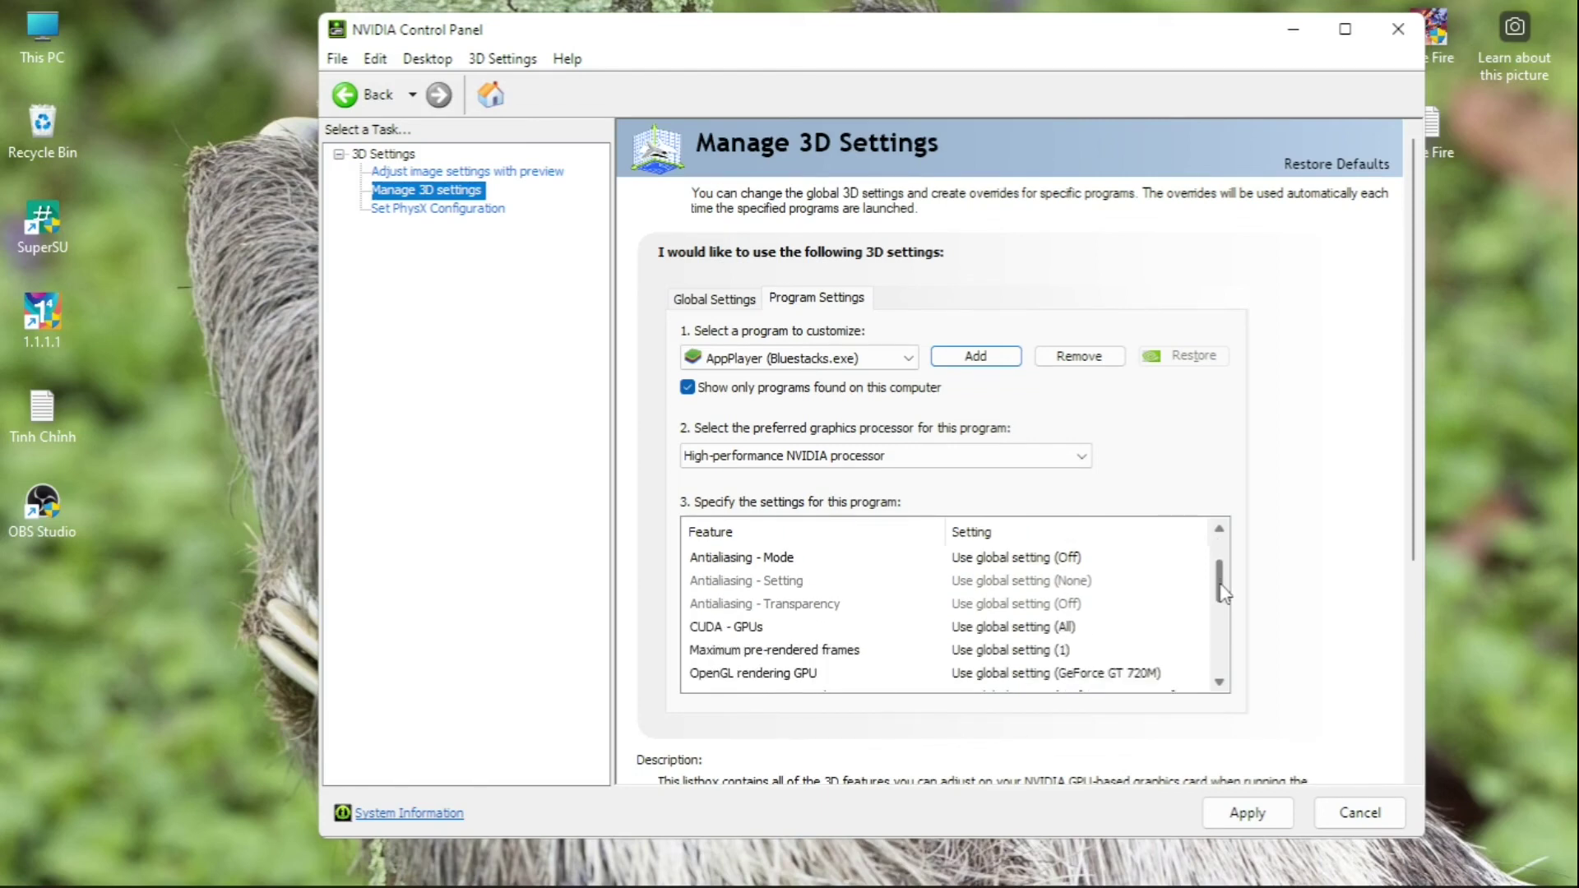
drag(1222, 587, 1231, 662)
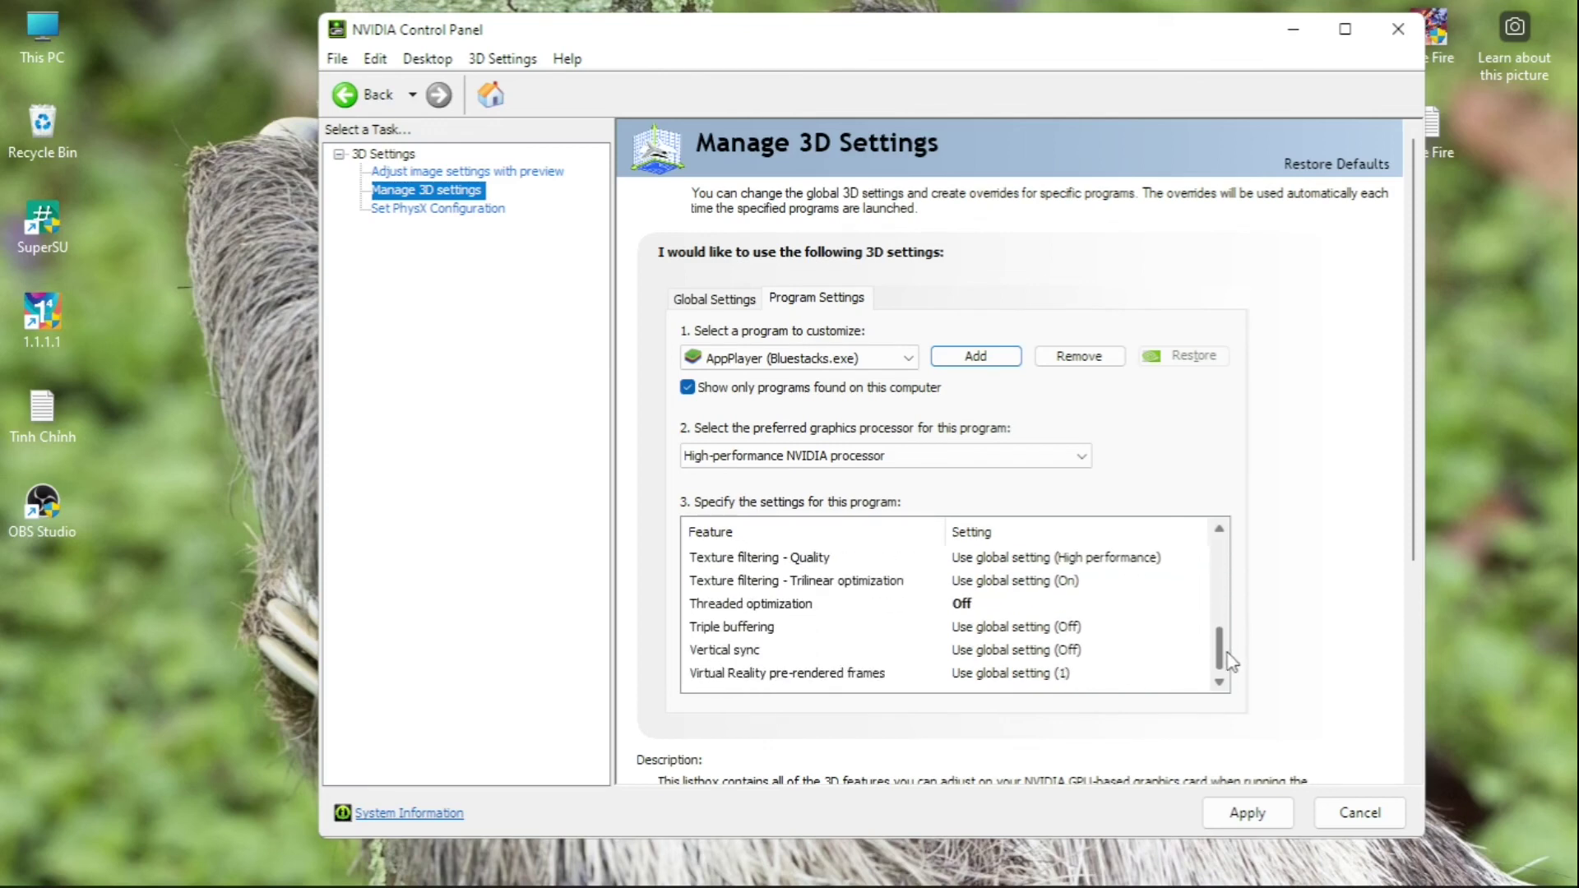
Add BlueStacks Android Host to the programs with their own 3D settings
click(959, 358)
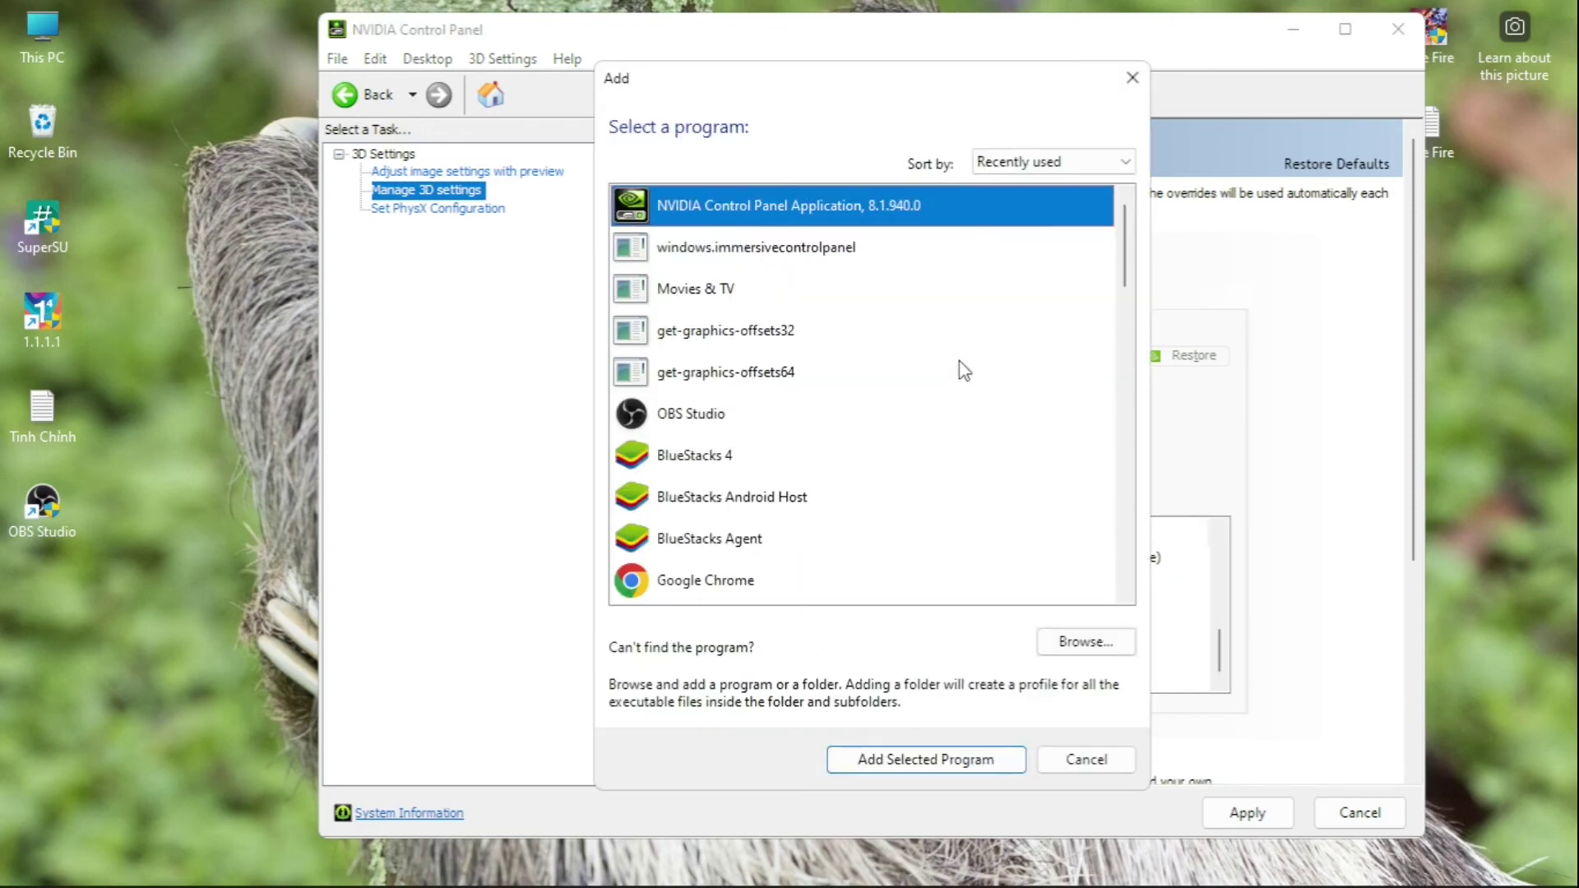
click(884, 500)
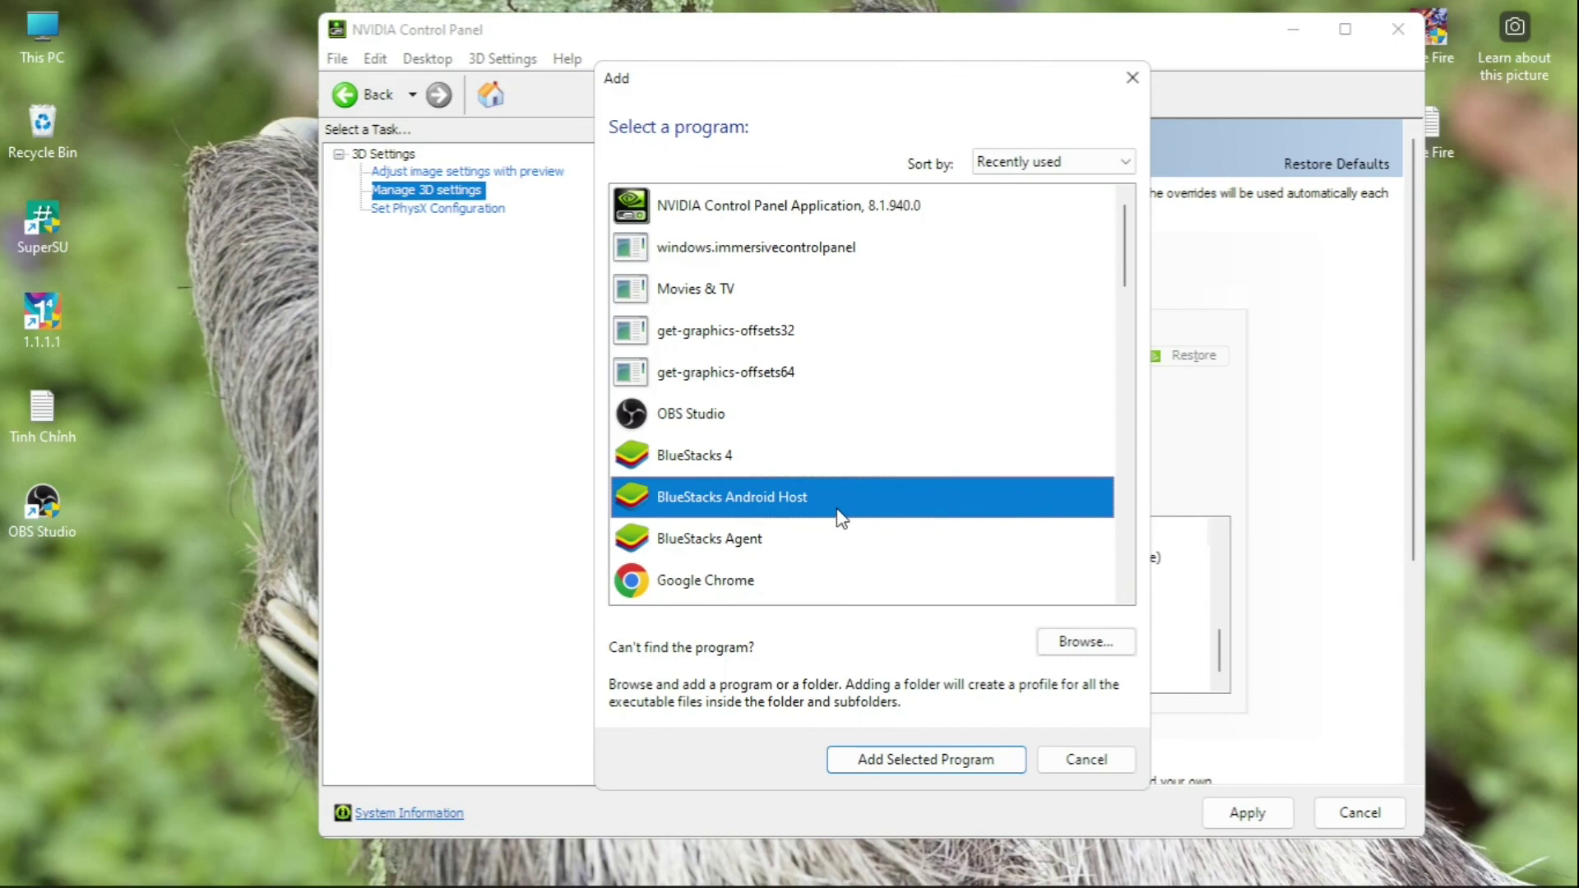
click(934, 756)
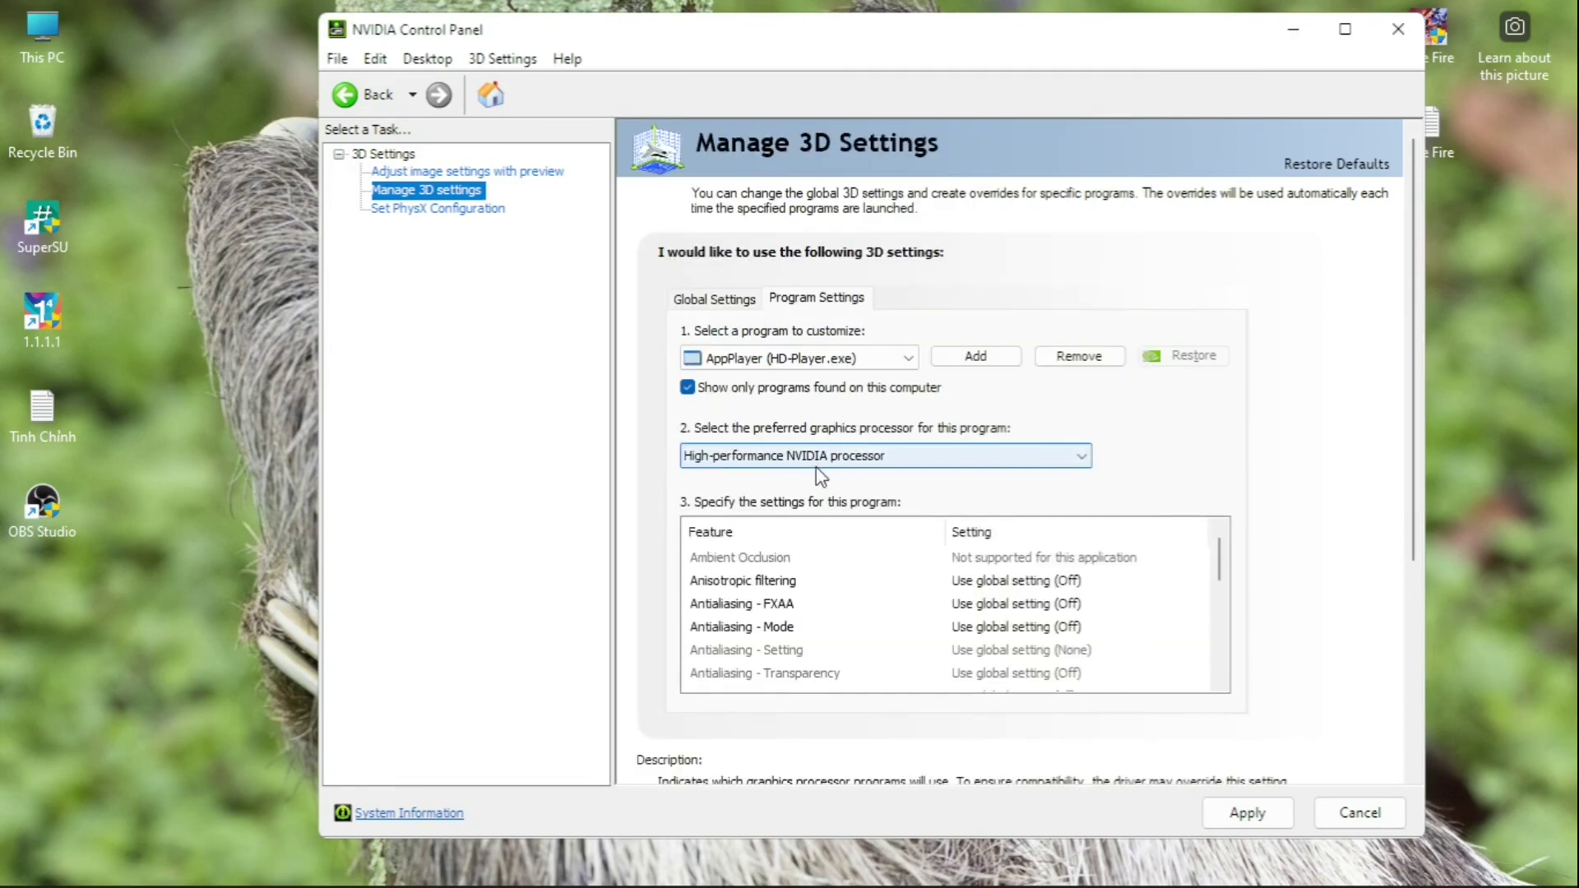
drag(1225, 570, 1217, 671)
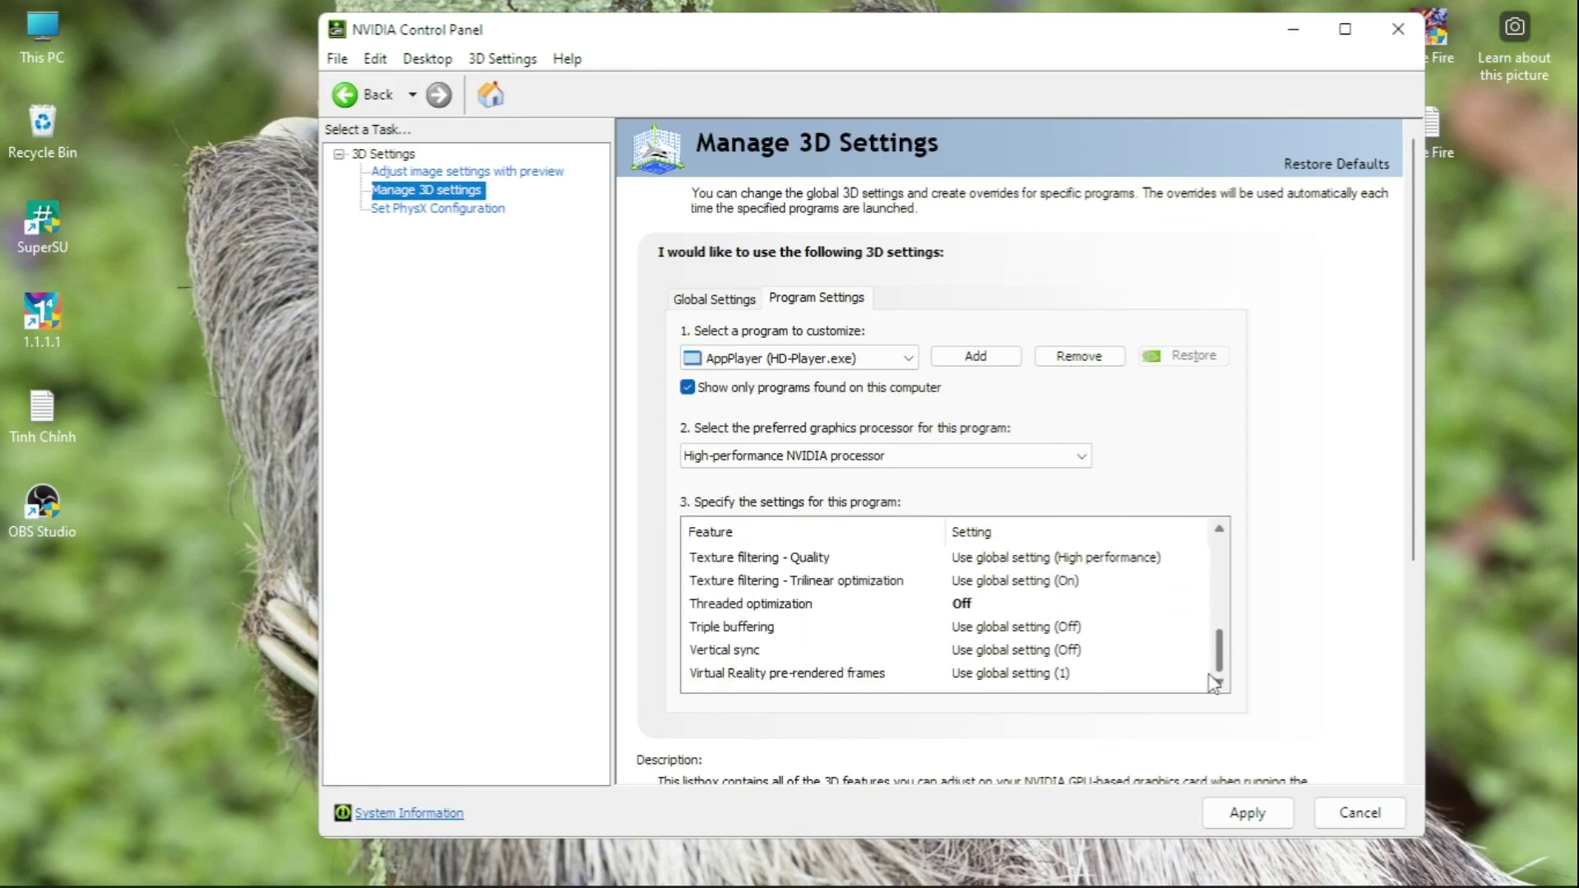
Add BlueStacks Agent to the programs with their own 3D settings
click(975, 355)
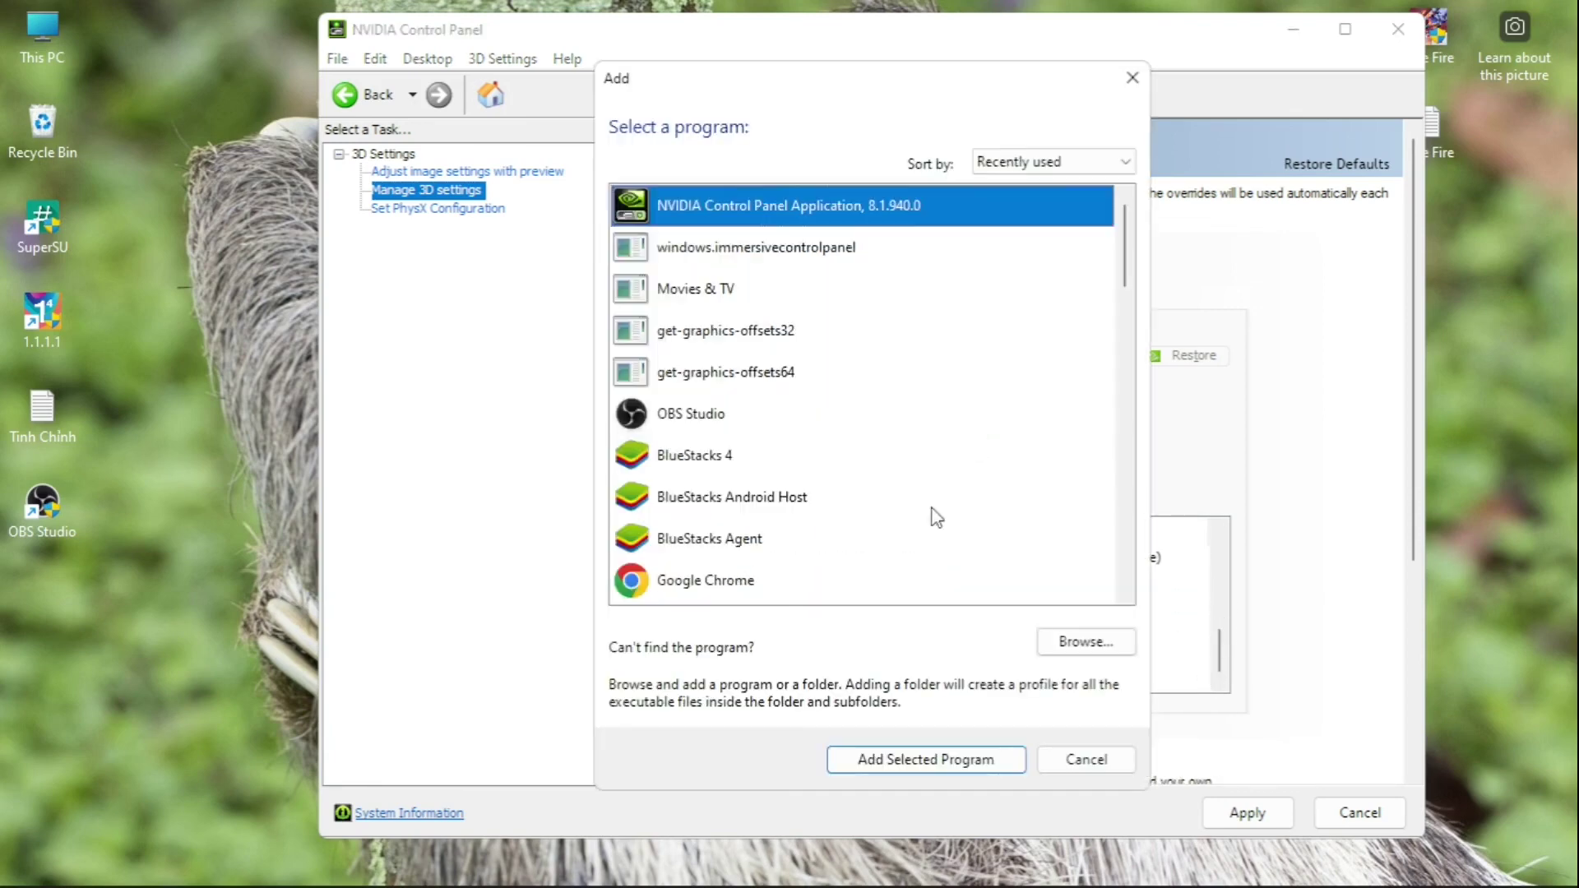
click(744, 543)
click(979, 759)
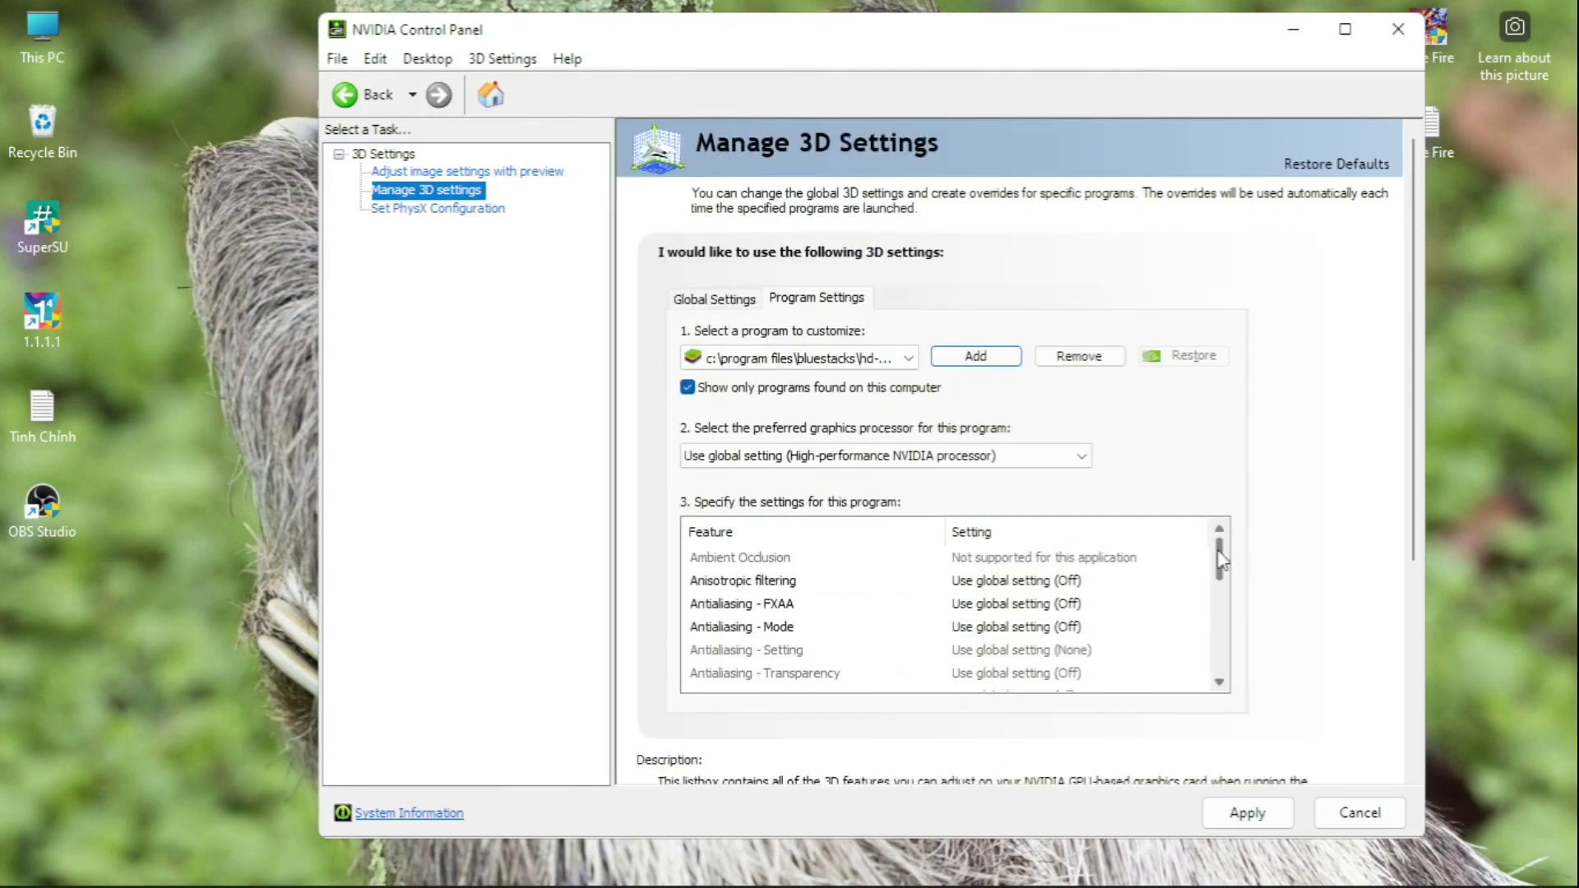
drag(1219, 559, 1200, 674)
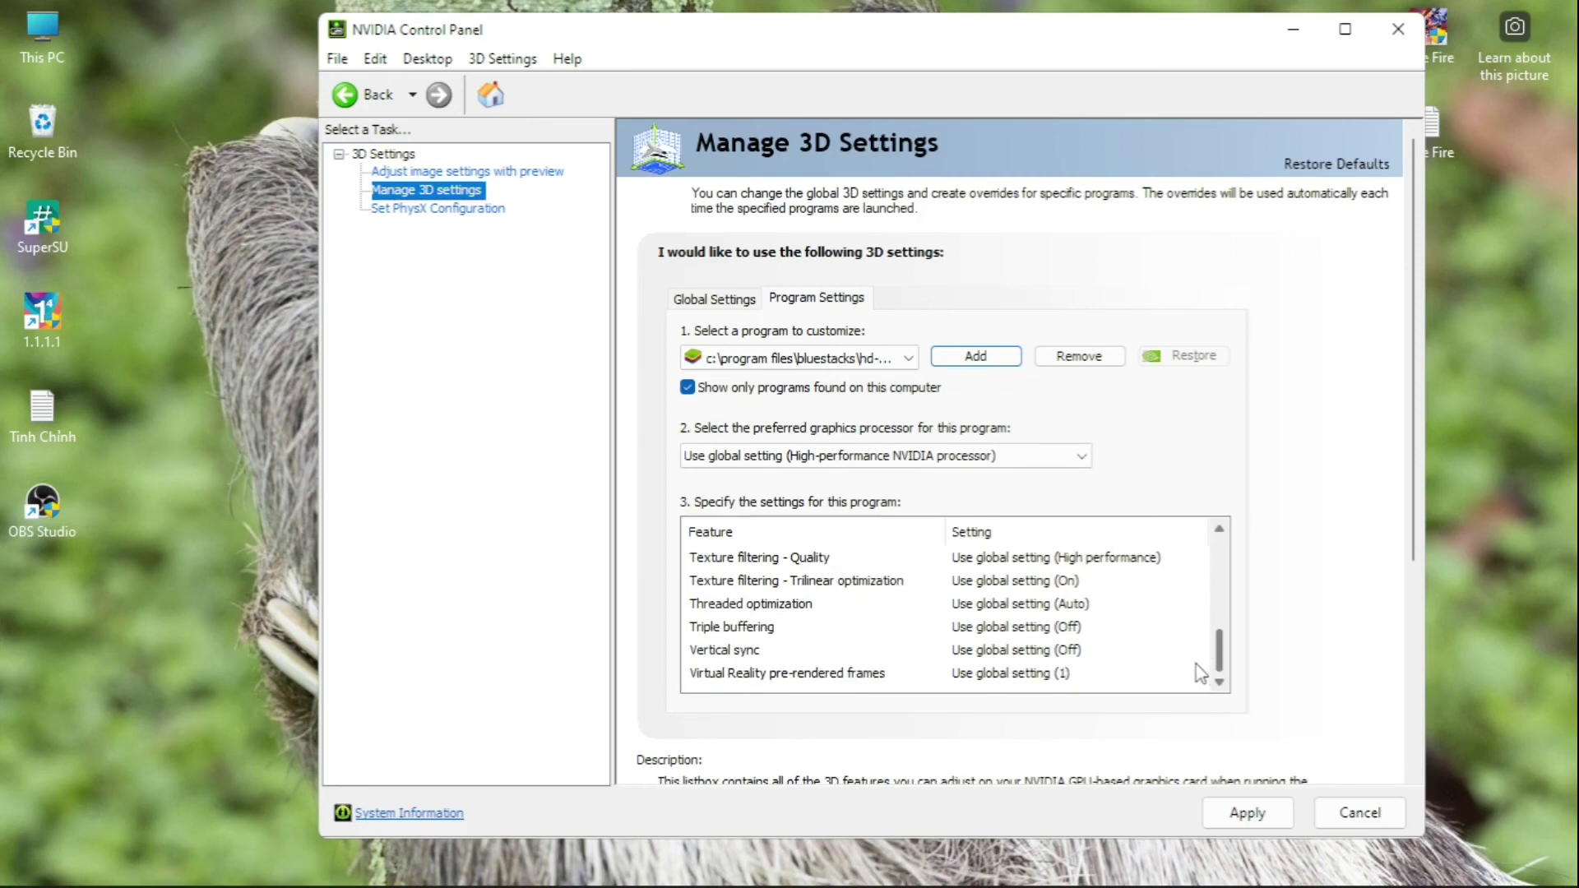
Apply the pending changes to the global and program-specific 3D settings
click(493, 209)
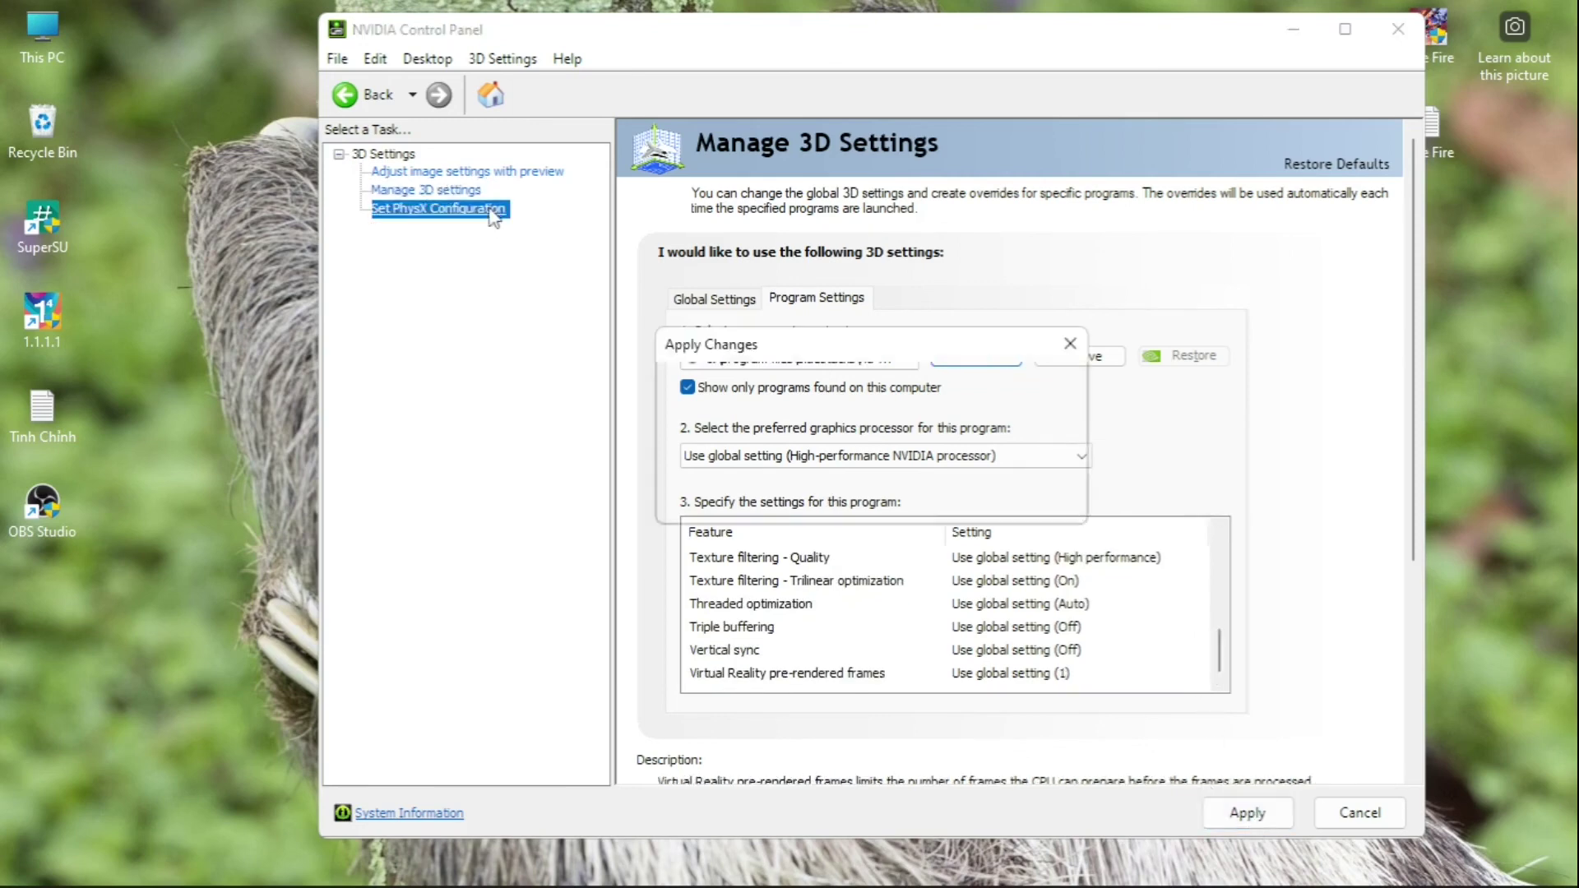
click(1068, 344)
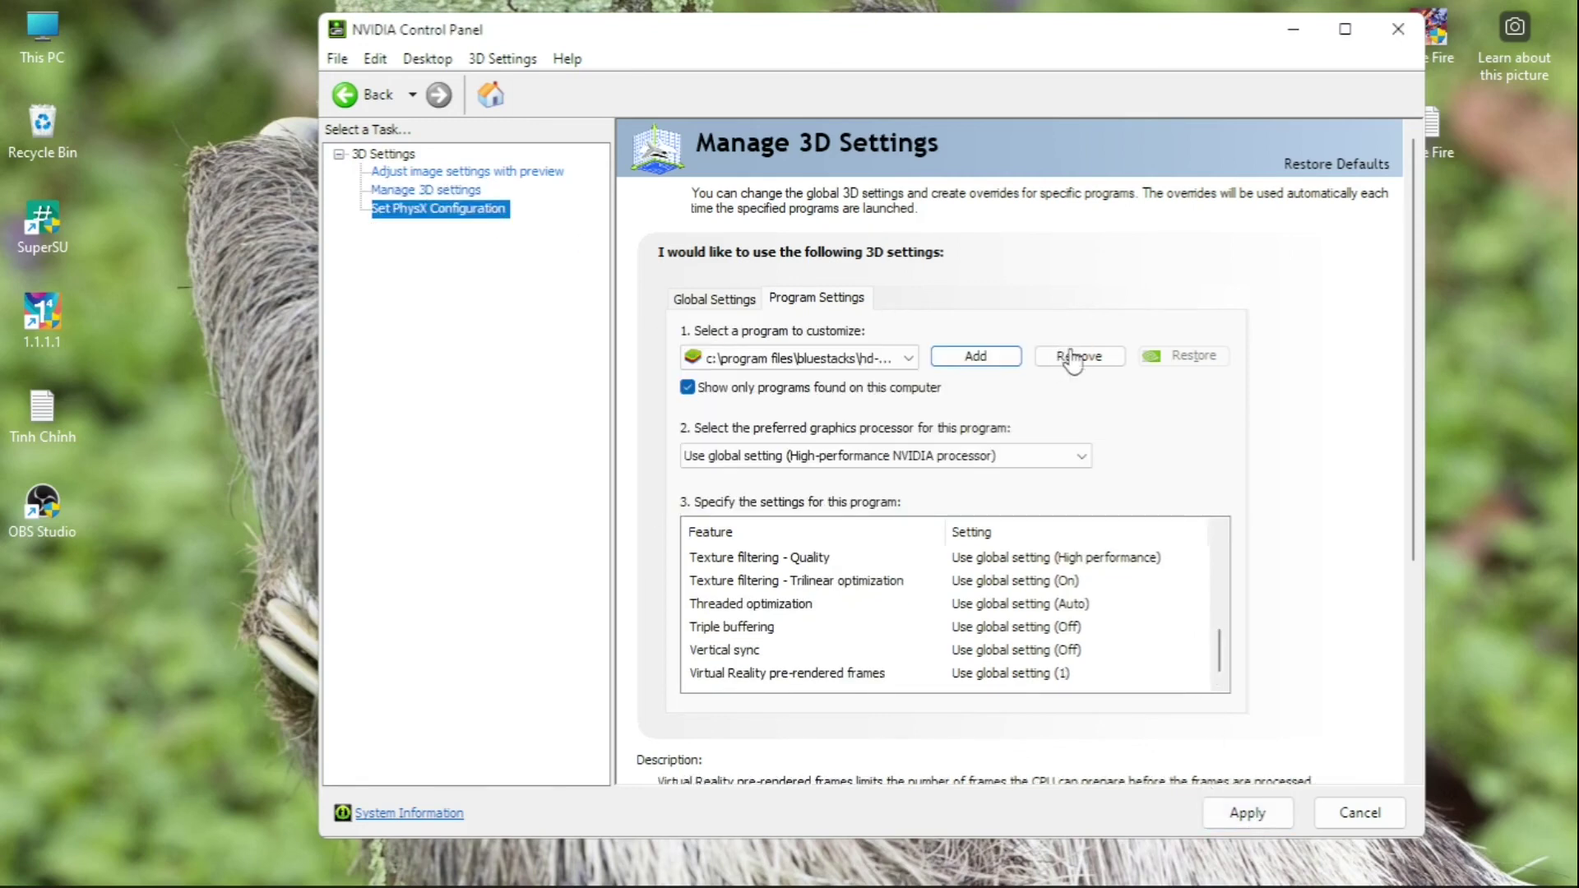
click(1243, 812)
Set the PhysX processor to GeForce GT 720M in the PhysX configuration and apply the change
click(490, 216)
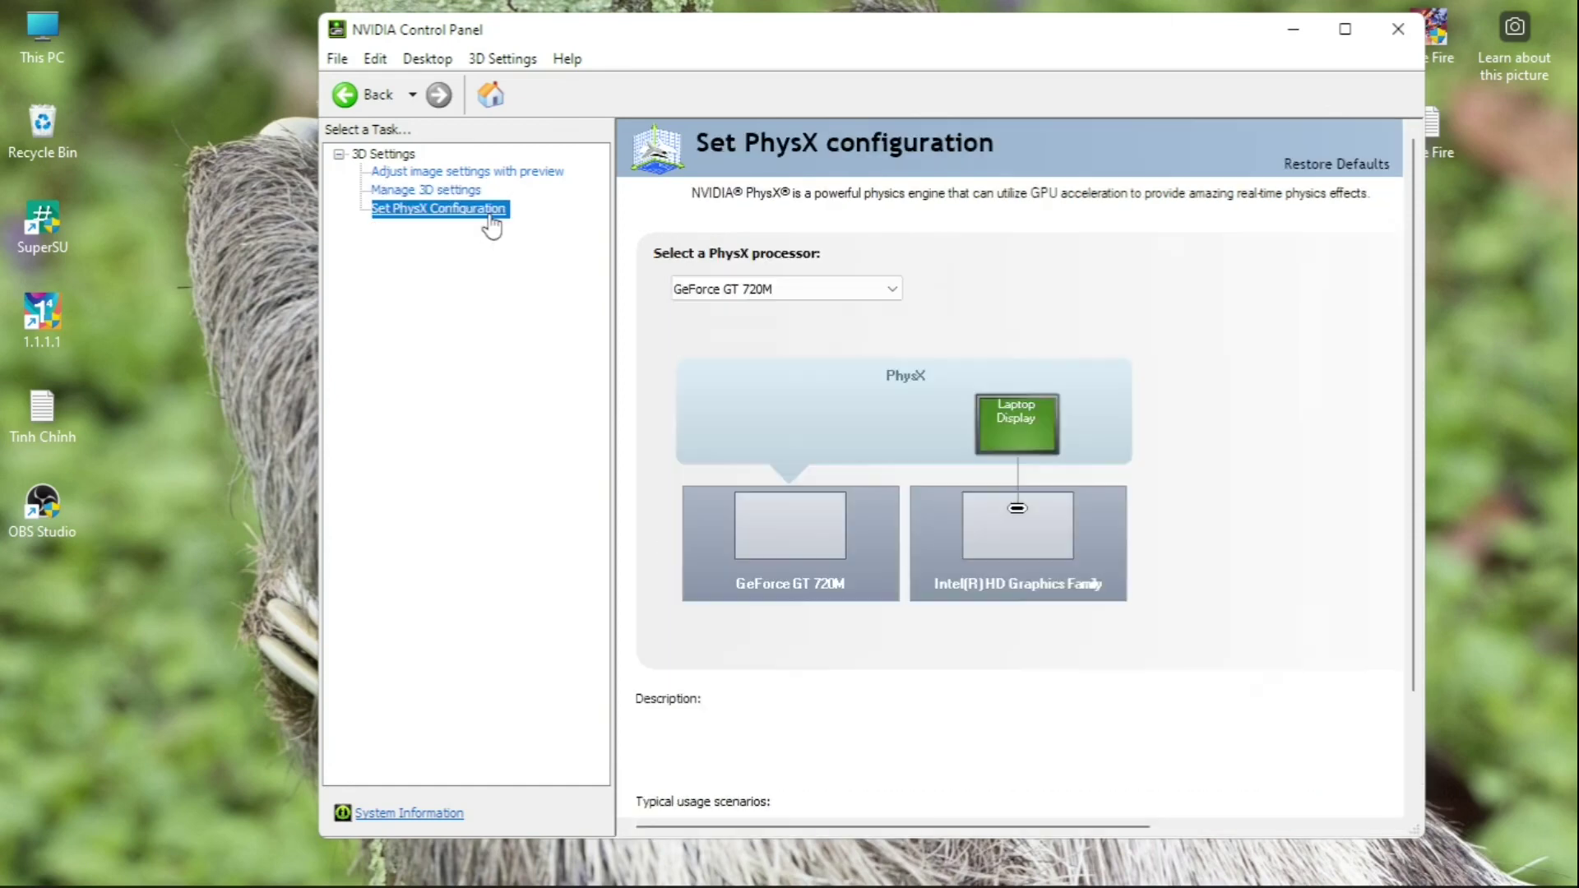
click(885, 290)
click(835, 309)
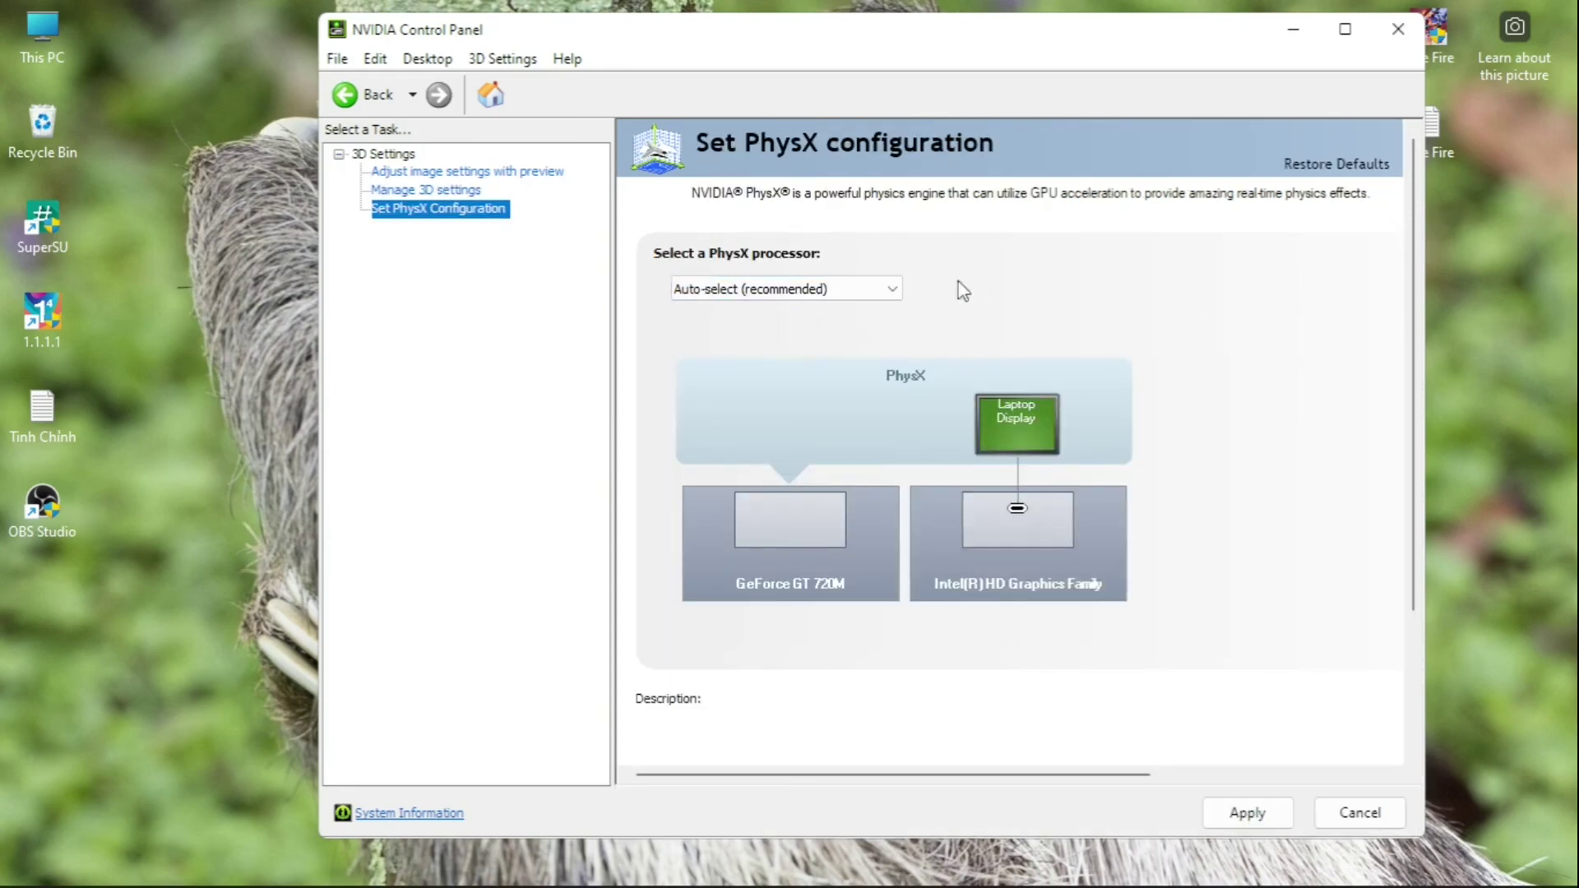
click(893, 291)
click(807, 331)
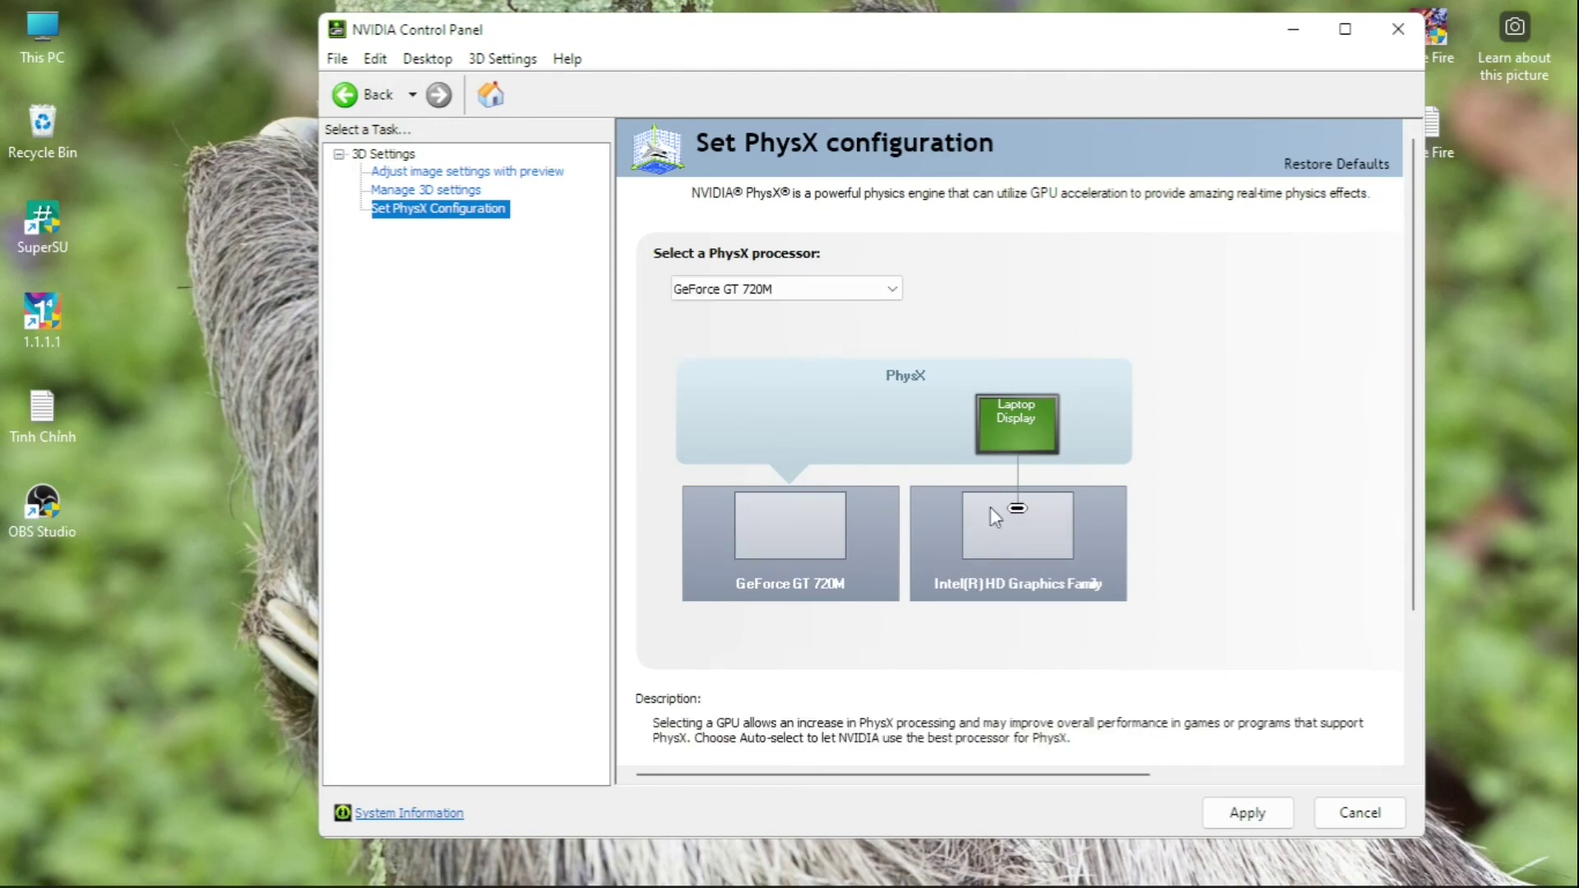
click(1252, 813)
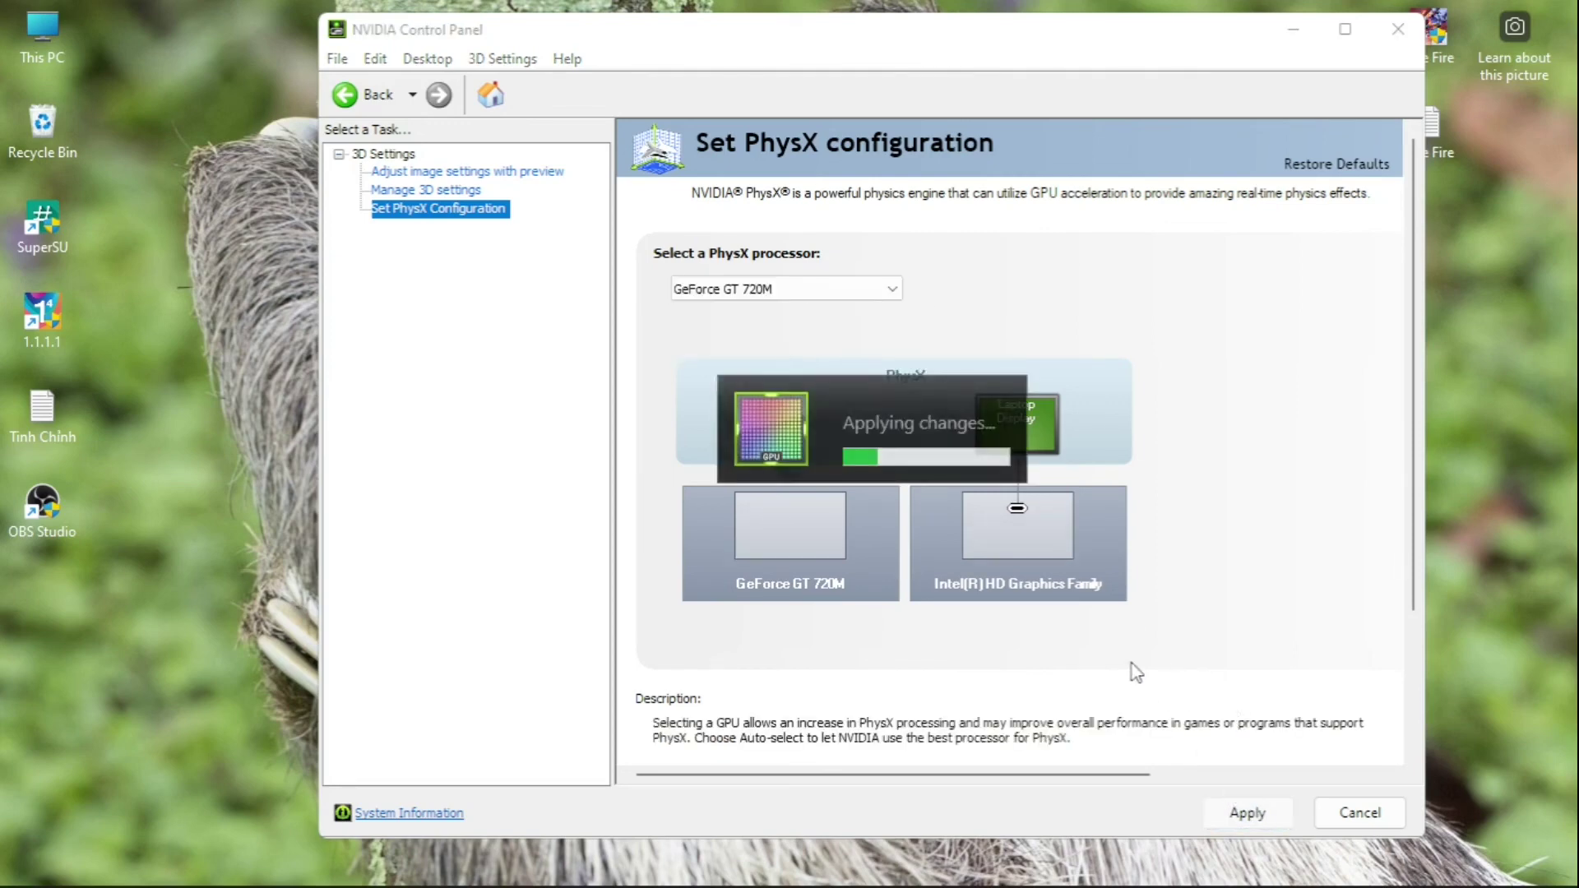